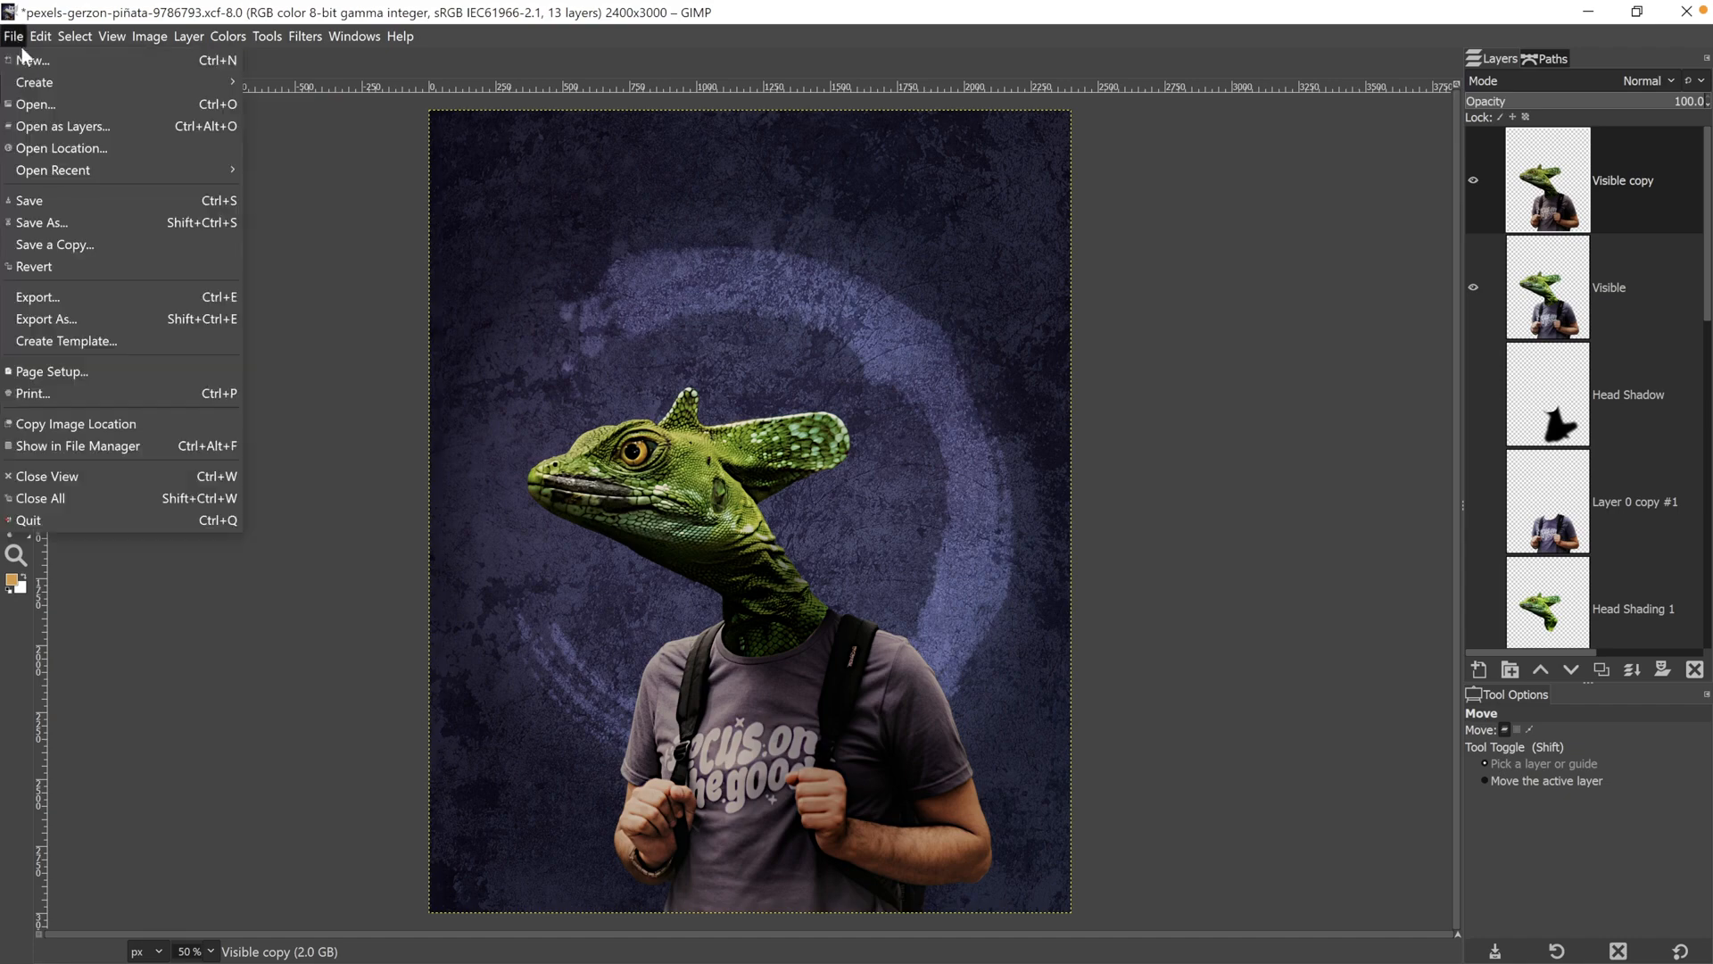
Create a new 2400 × 3000 px image and fit it in the window.
click(29, 61)
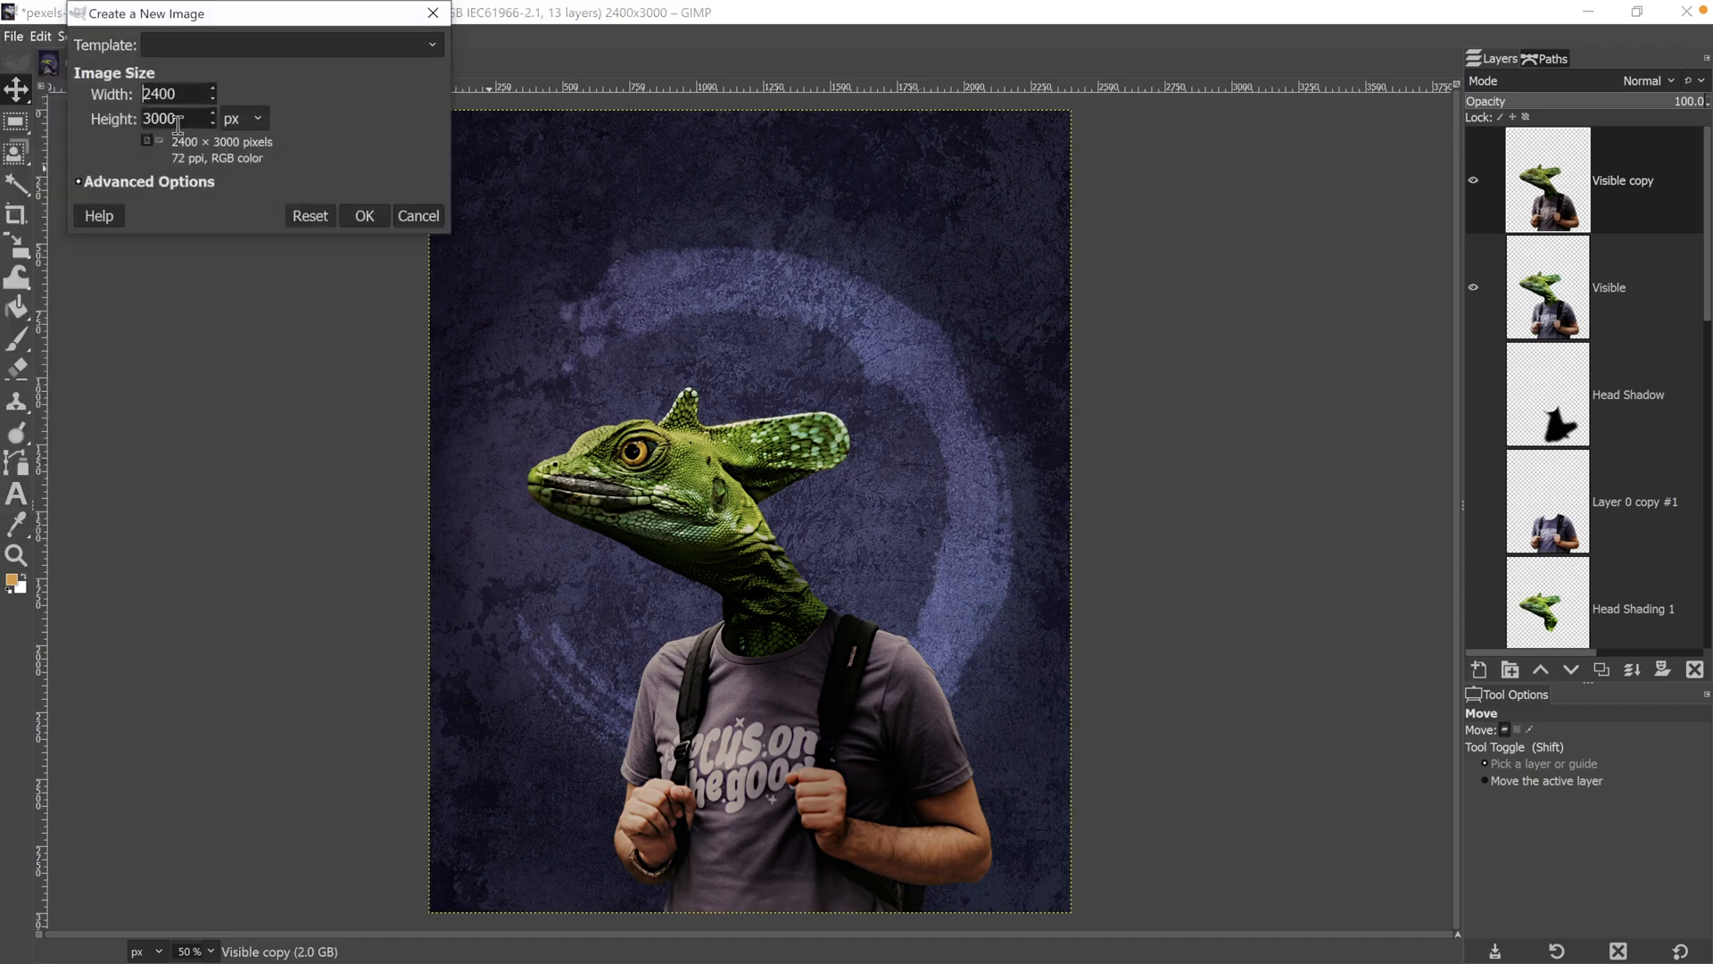
click(366, 217)
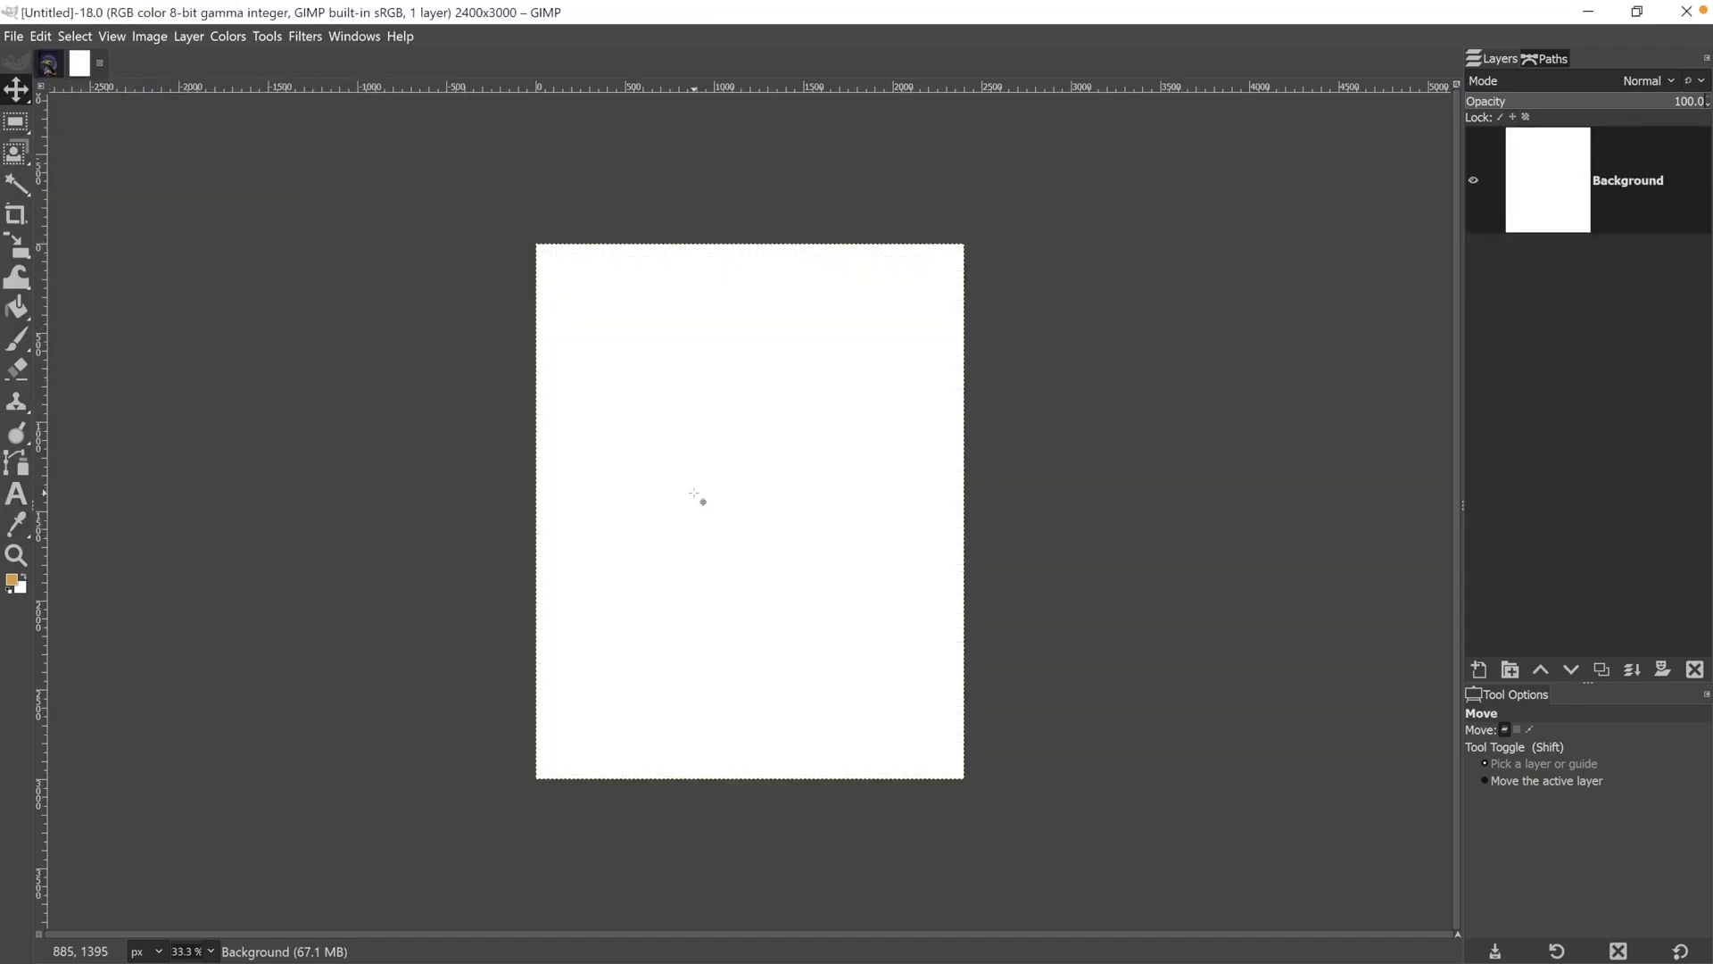
key(shift+ctrl+j)
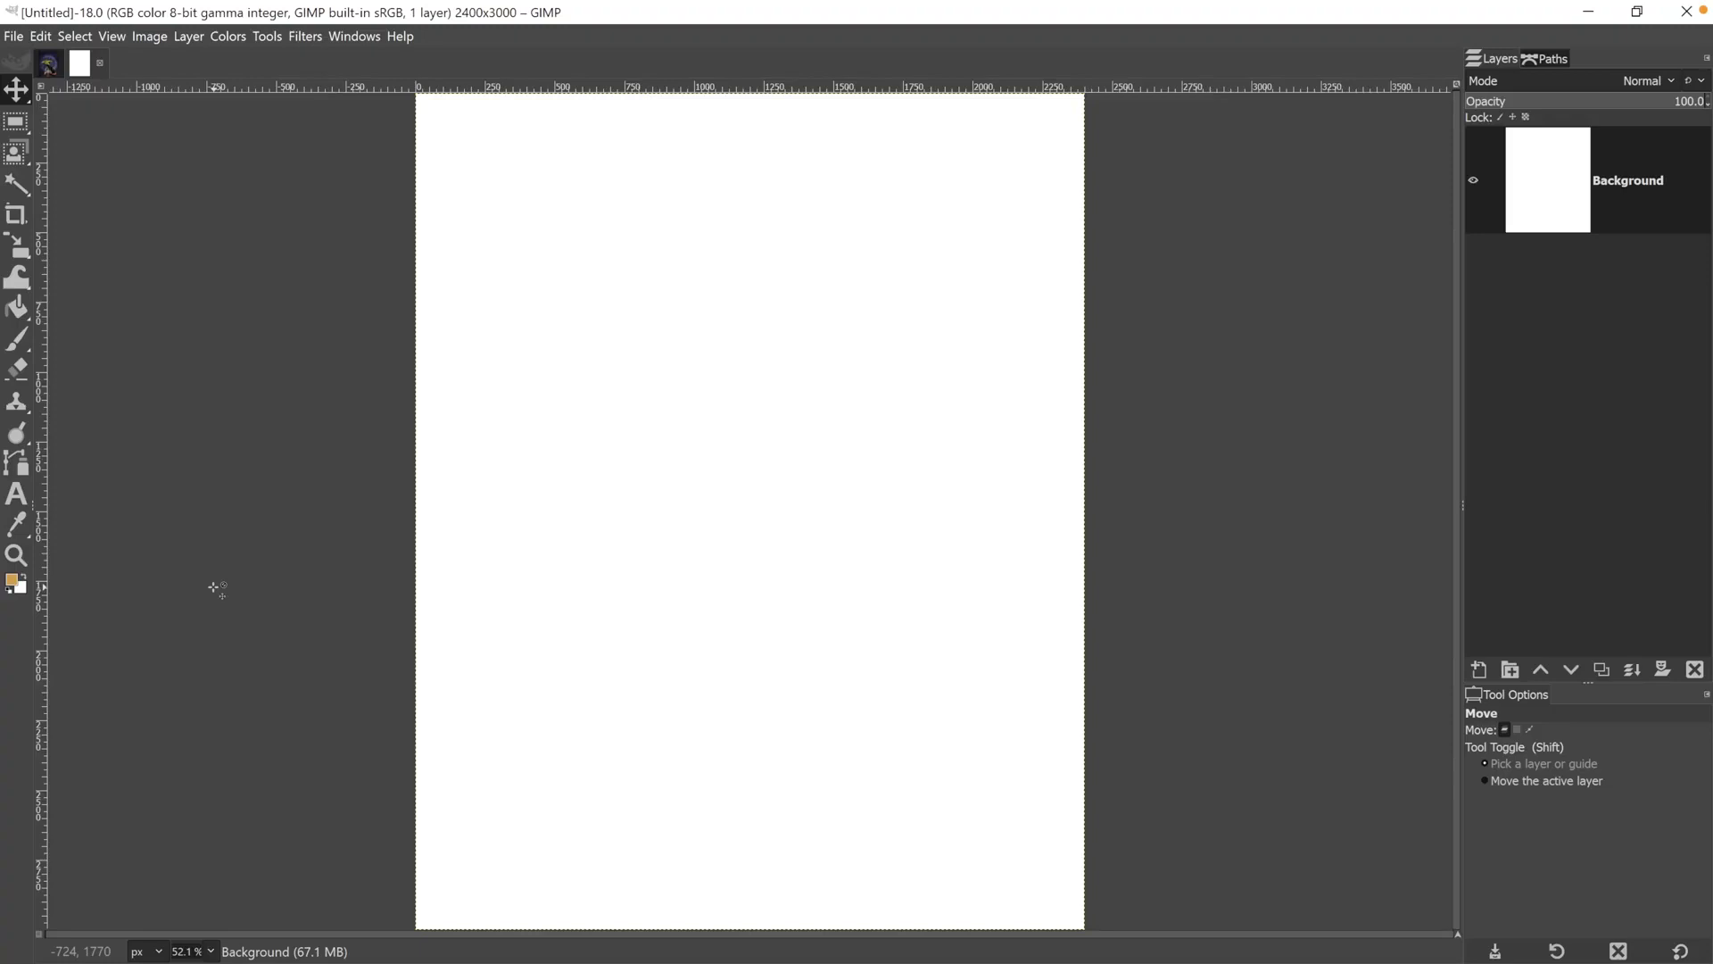
From Finder's Images folder, add the lizard photo, man photo, Half Circle.png and texture photo as layers of the new image.
mouse_move(115, 961)
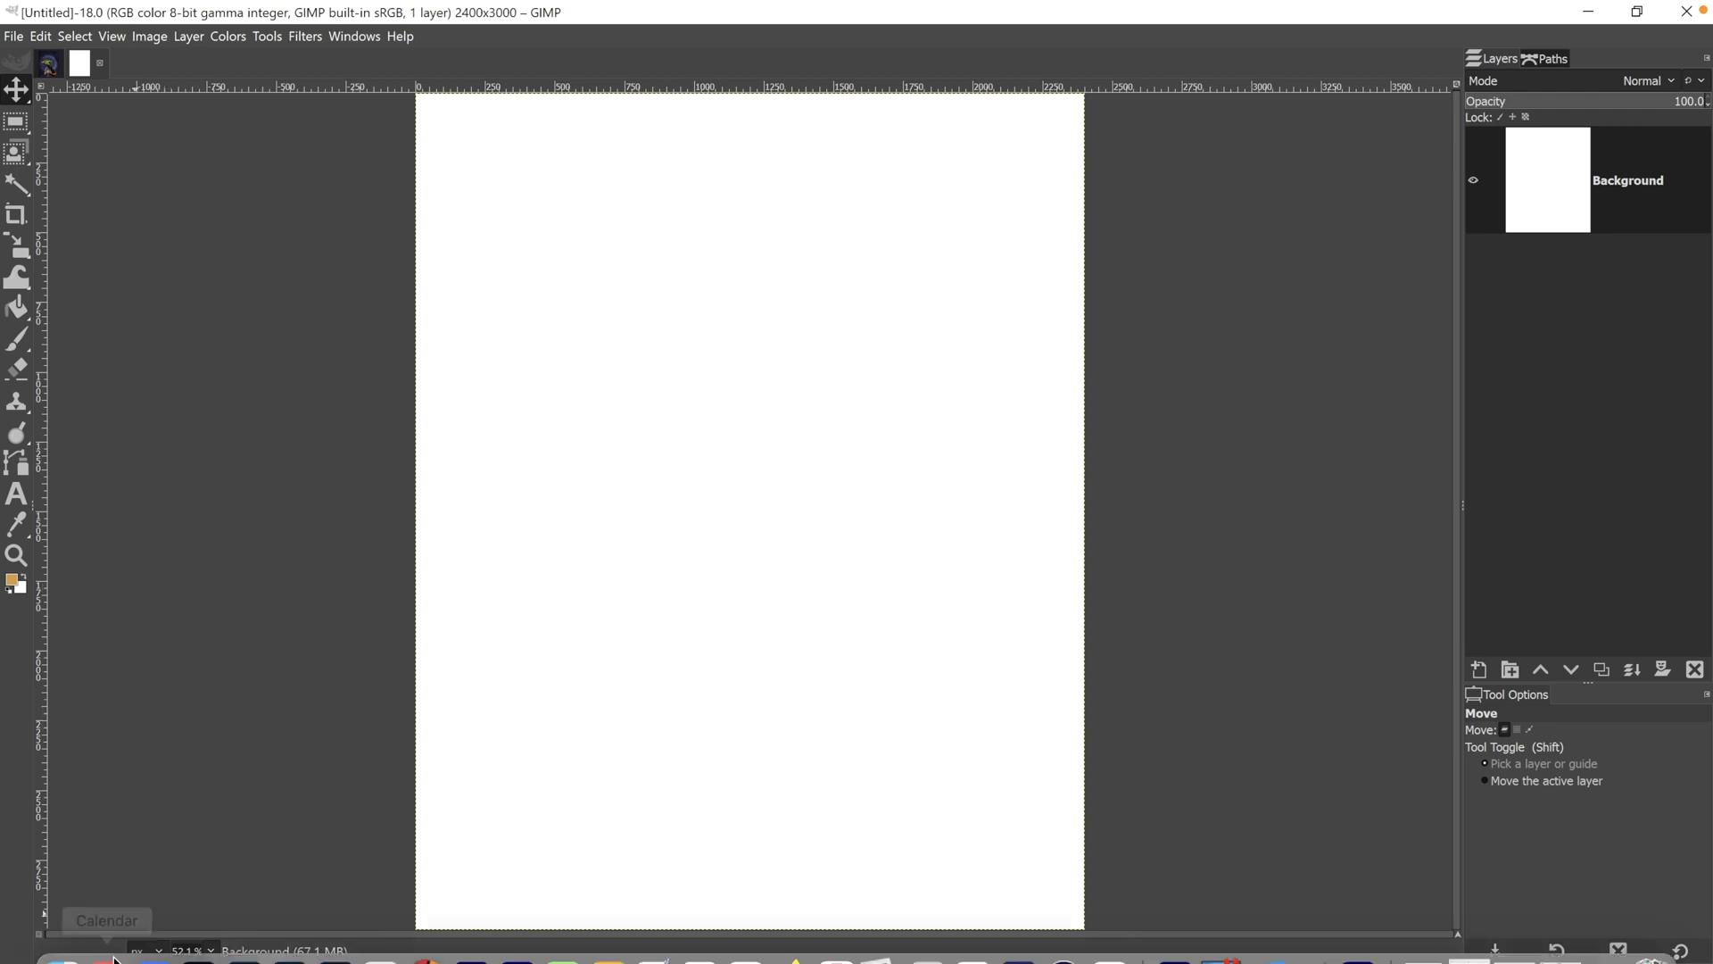
click(62, 928)
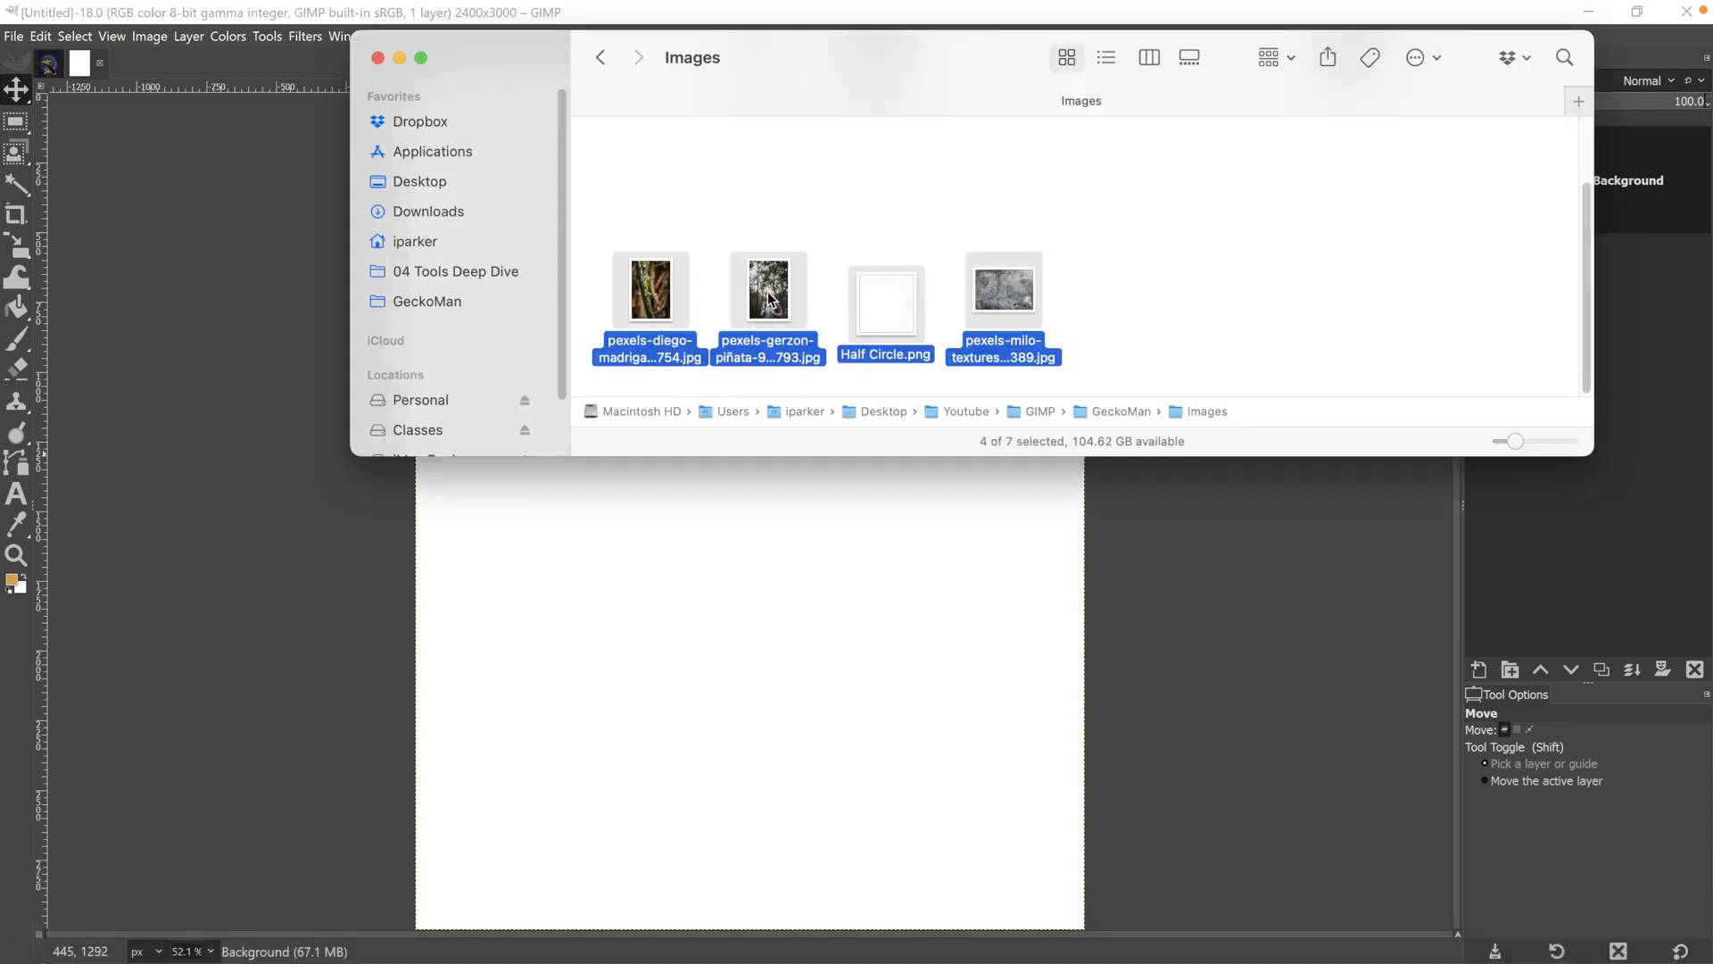
drag(619, 208, 1014, 292)
drag(794, 307, 772, 548)
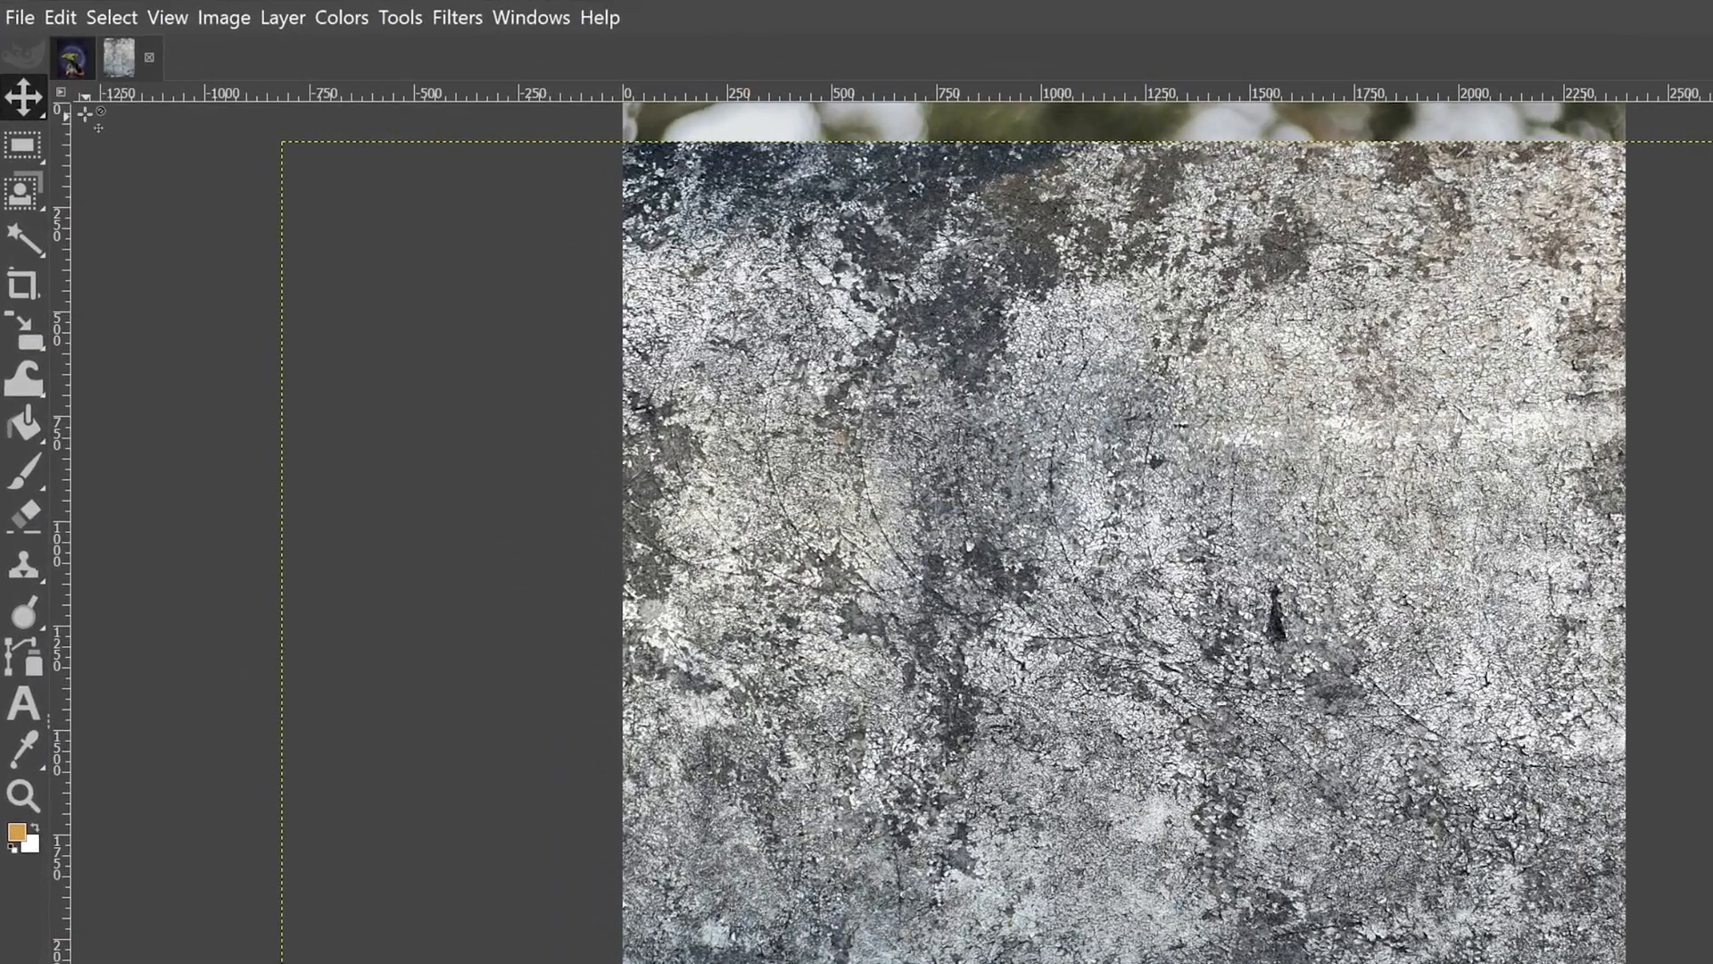
click(26, 16)
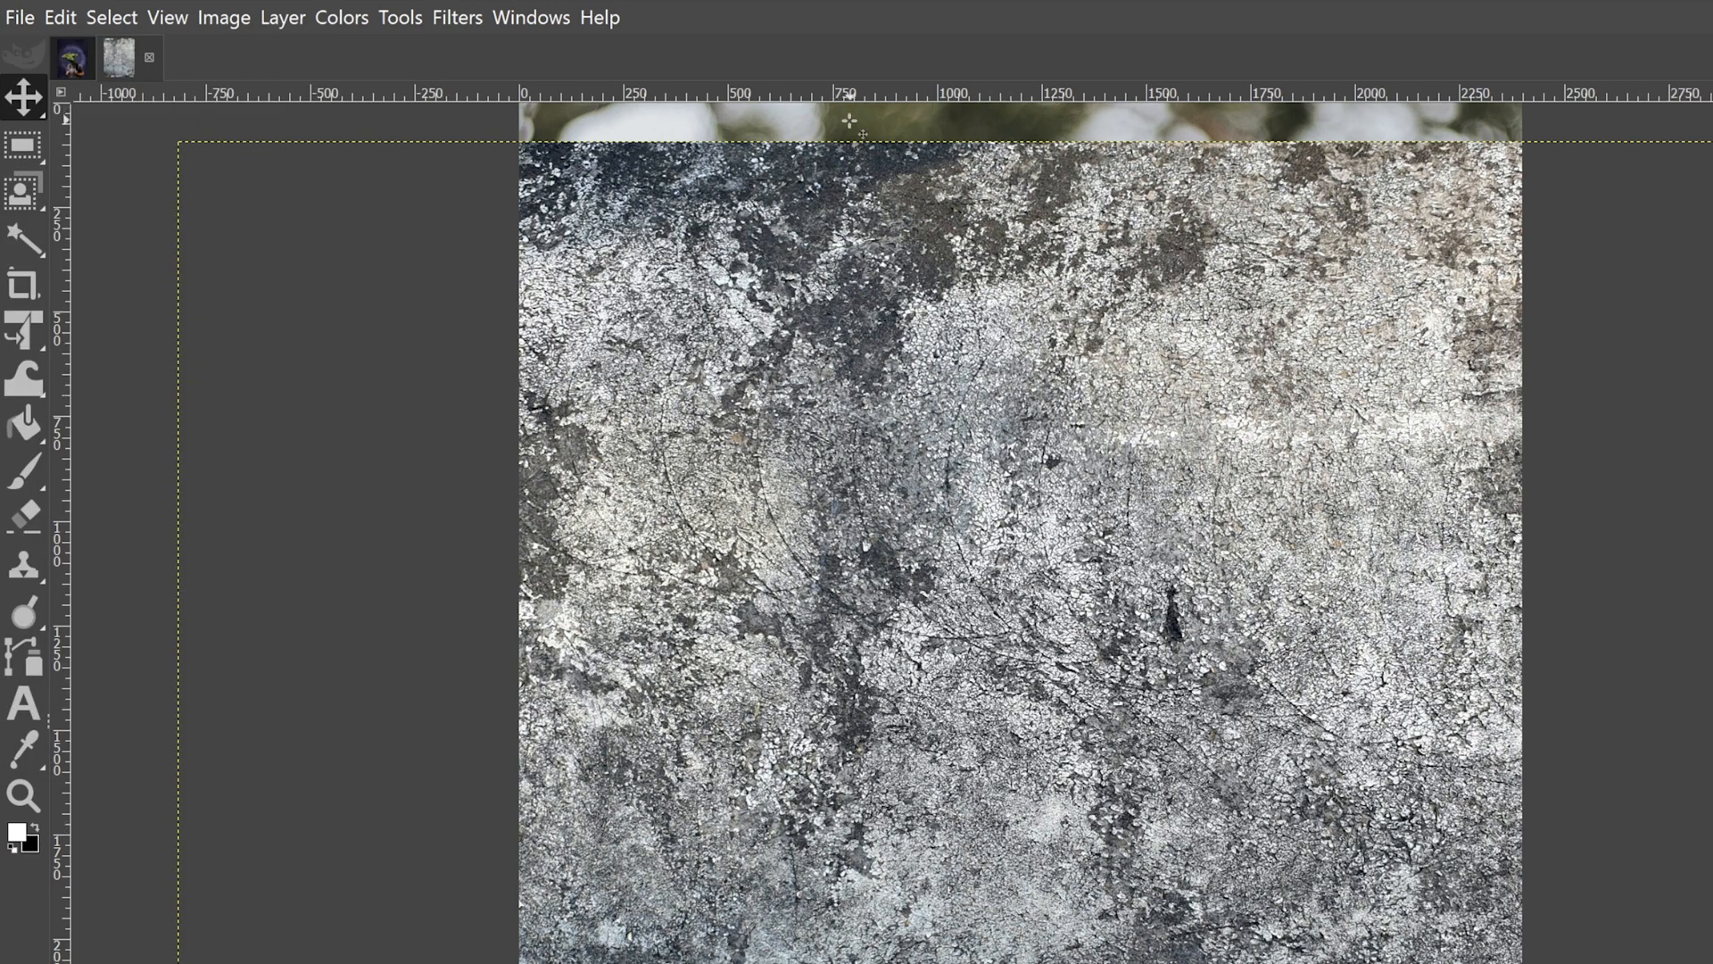
Rotate the concrete texture layer 90° clockwise.
click(295, 16)
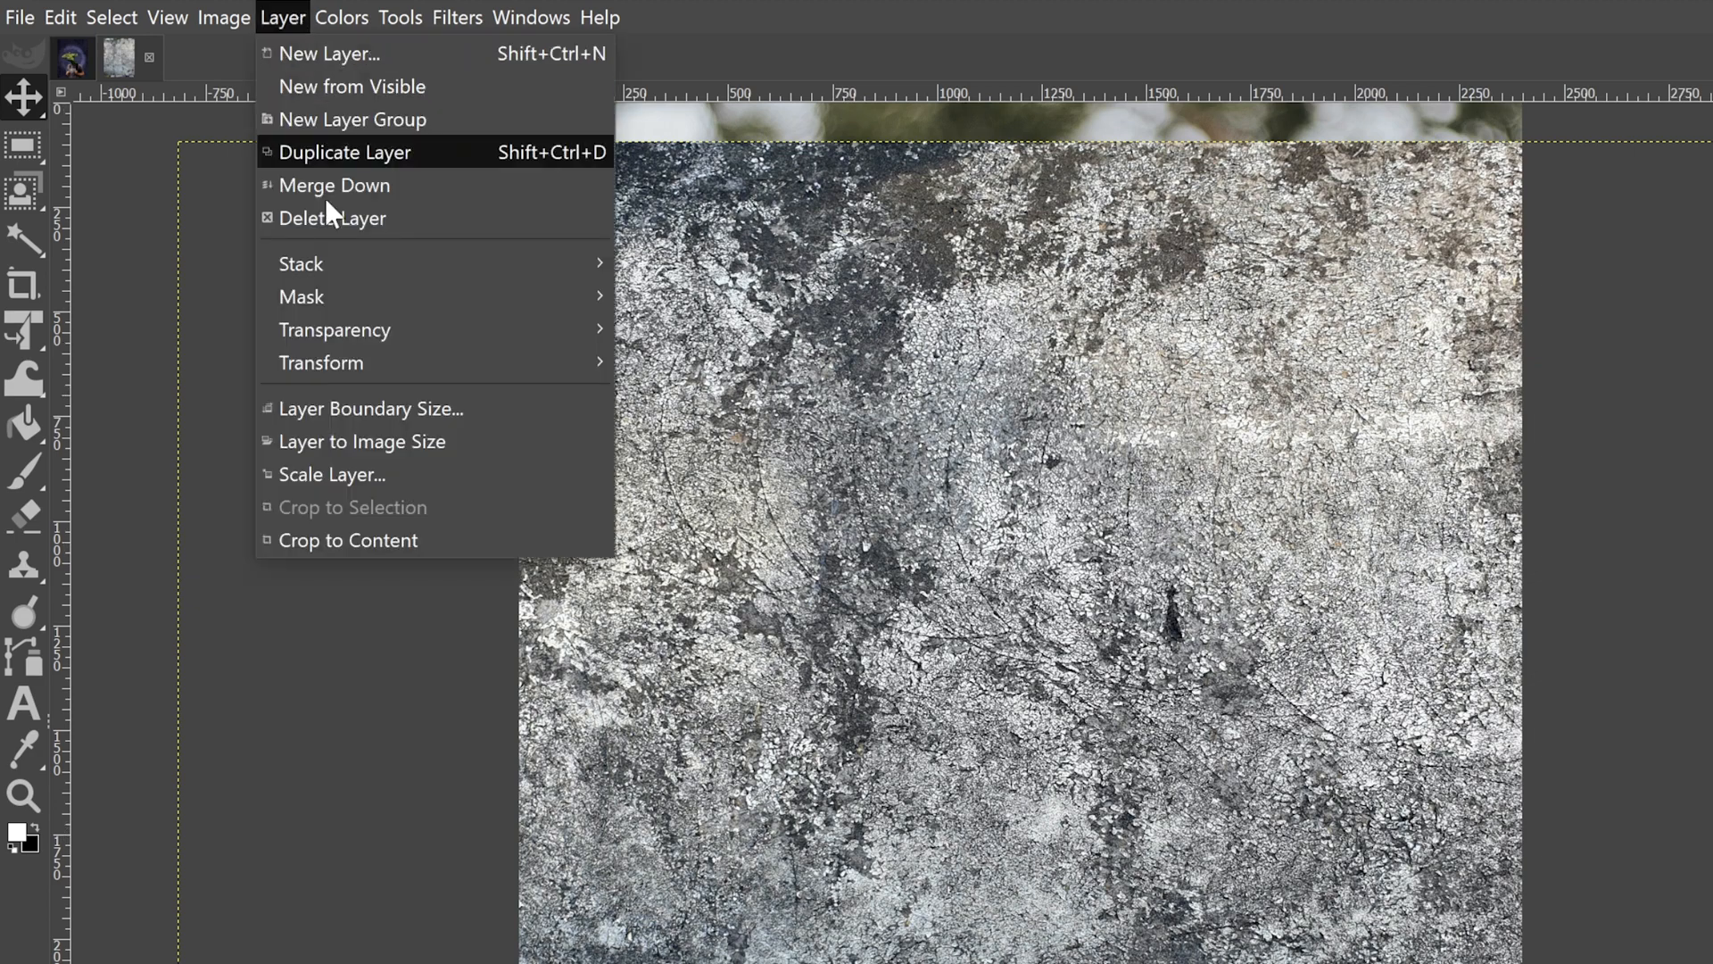
mouse_move(335, 362)
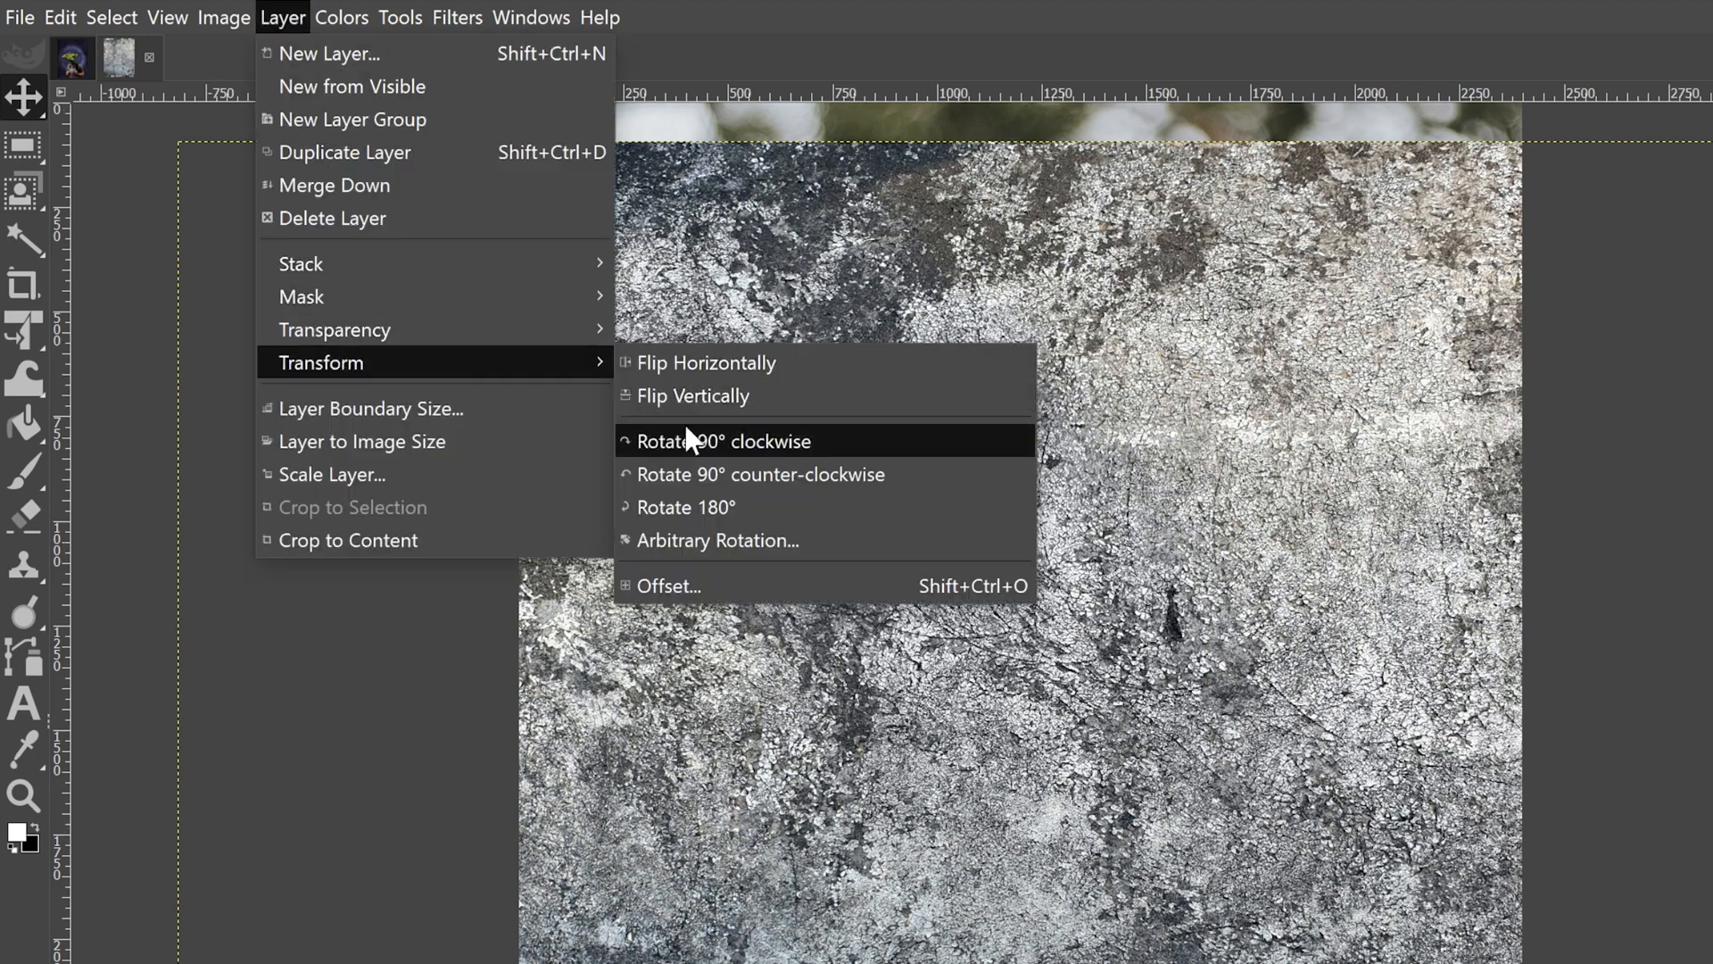
click(714, 437)
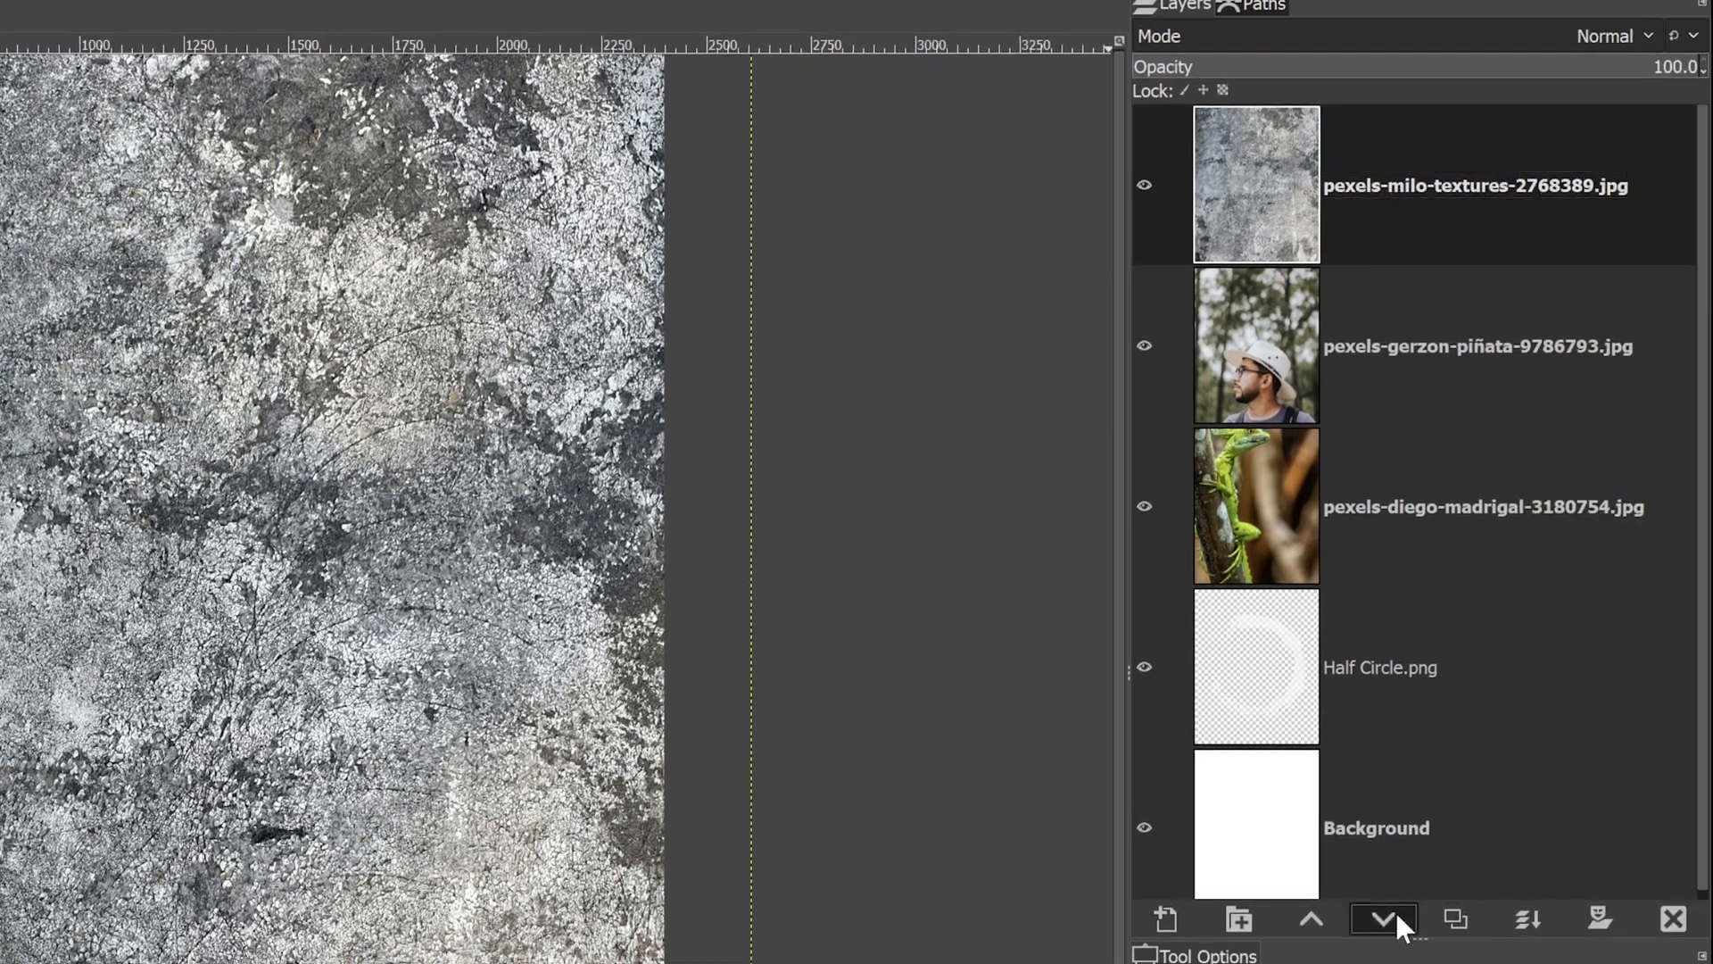
Lower the concrete texture layer to just above the Background layer and rename it Texture.
click(1383, 918)
click(1383, 918)
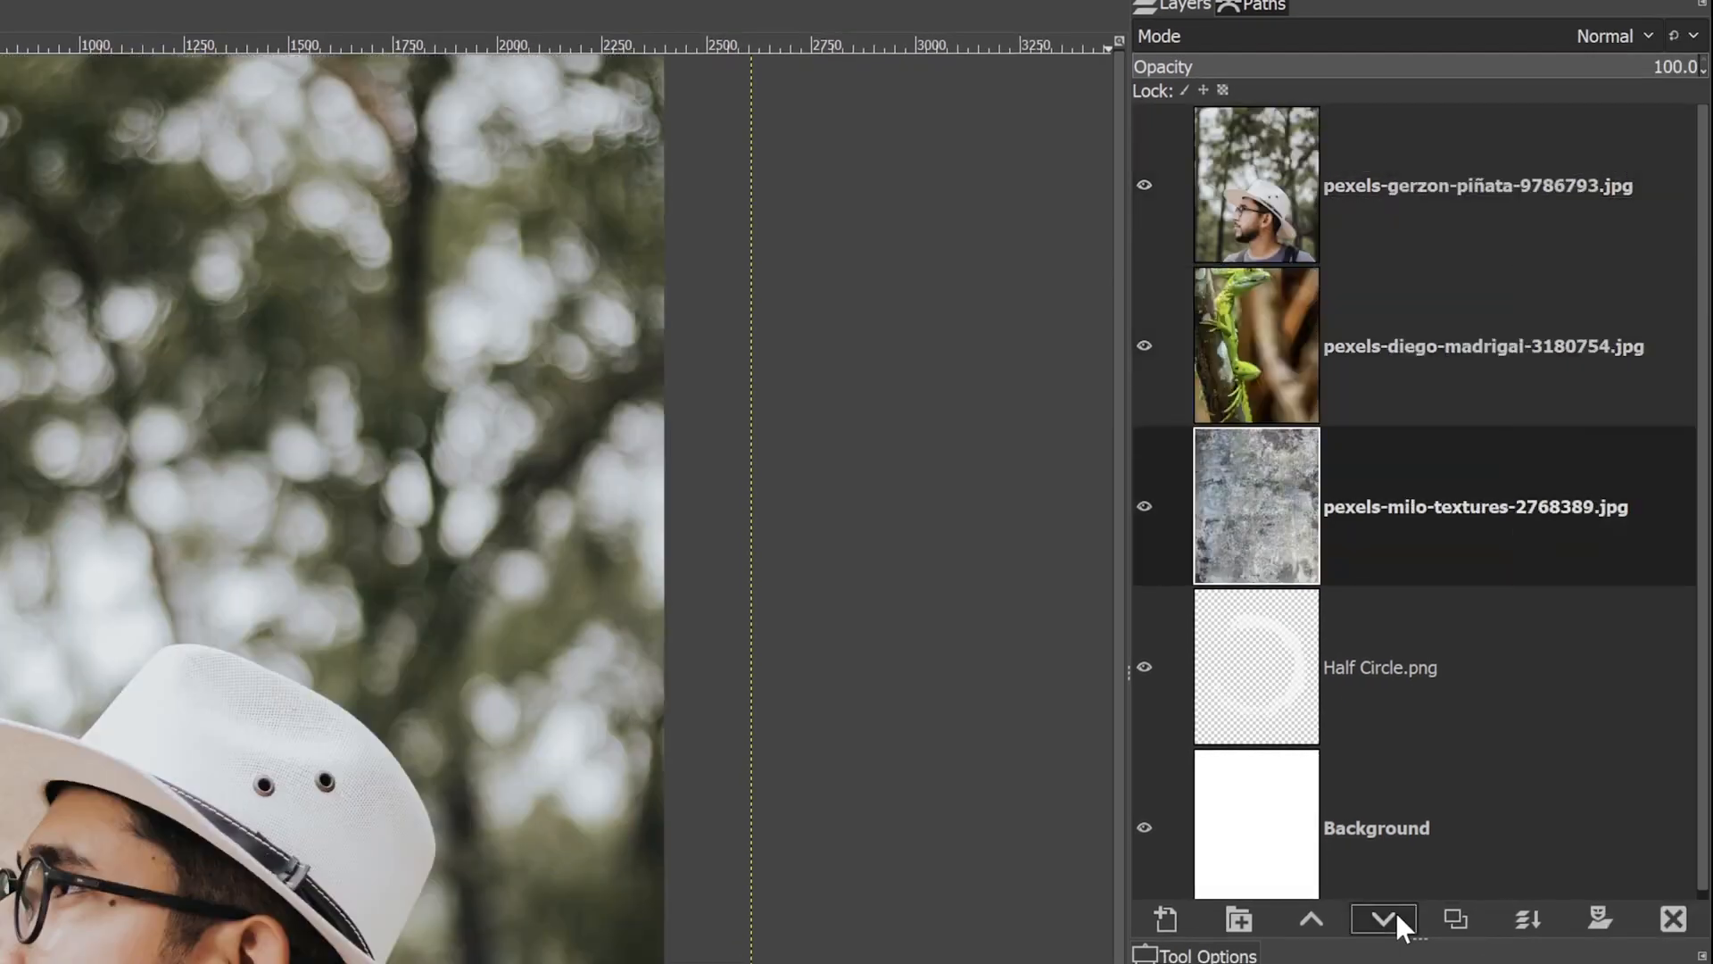
click(1395, 911)
double_click(1408, 671)
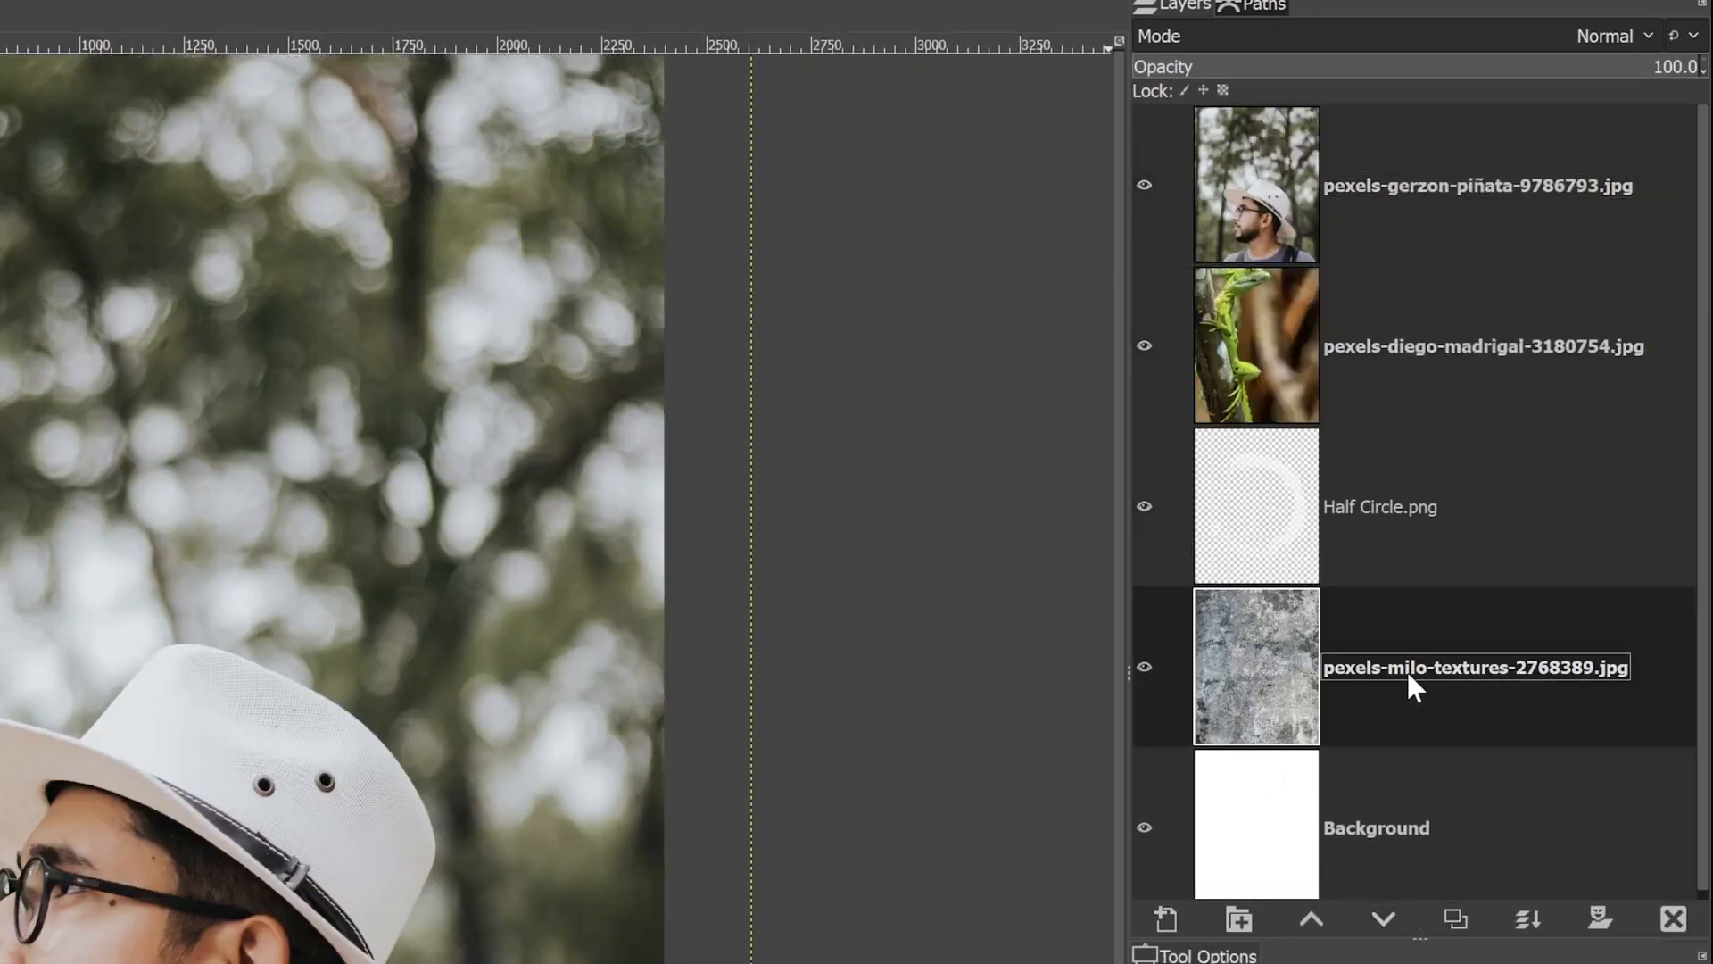
text(Texture)
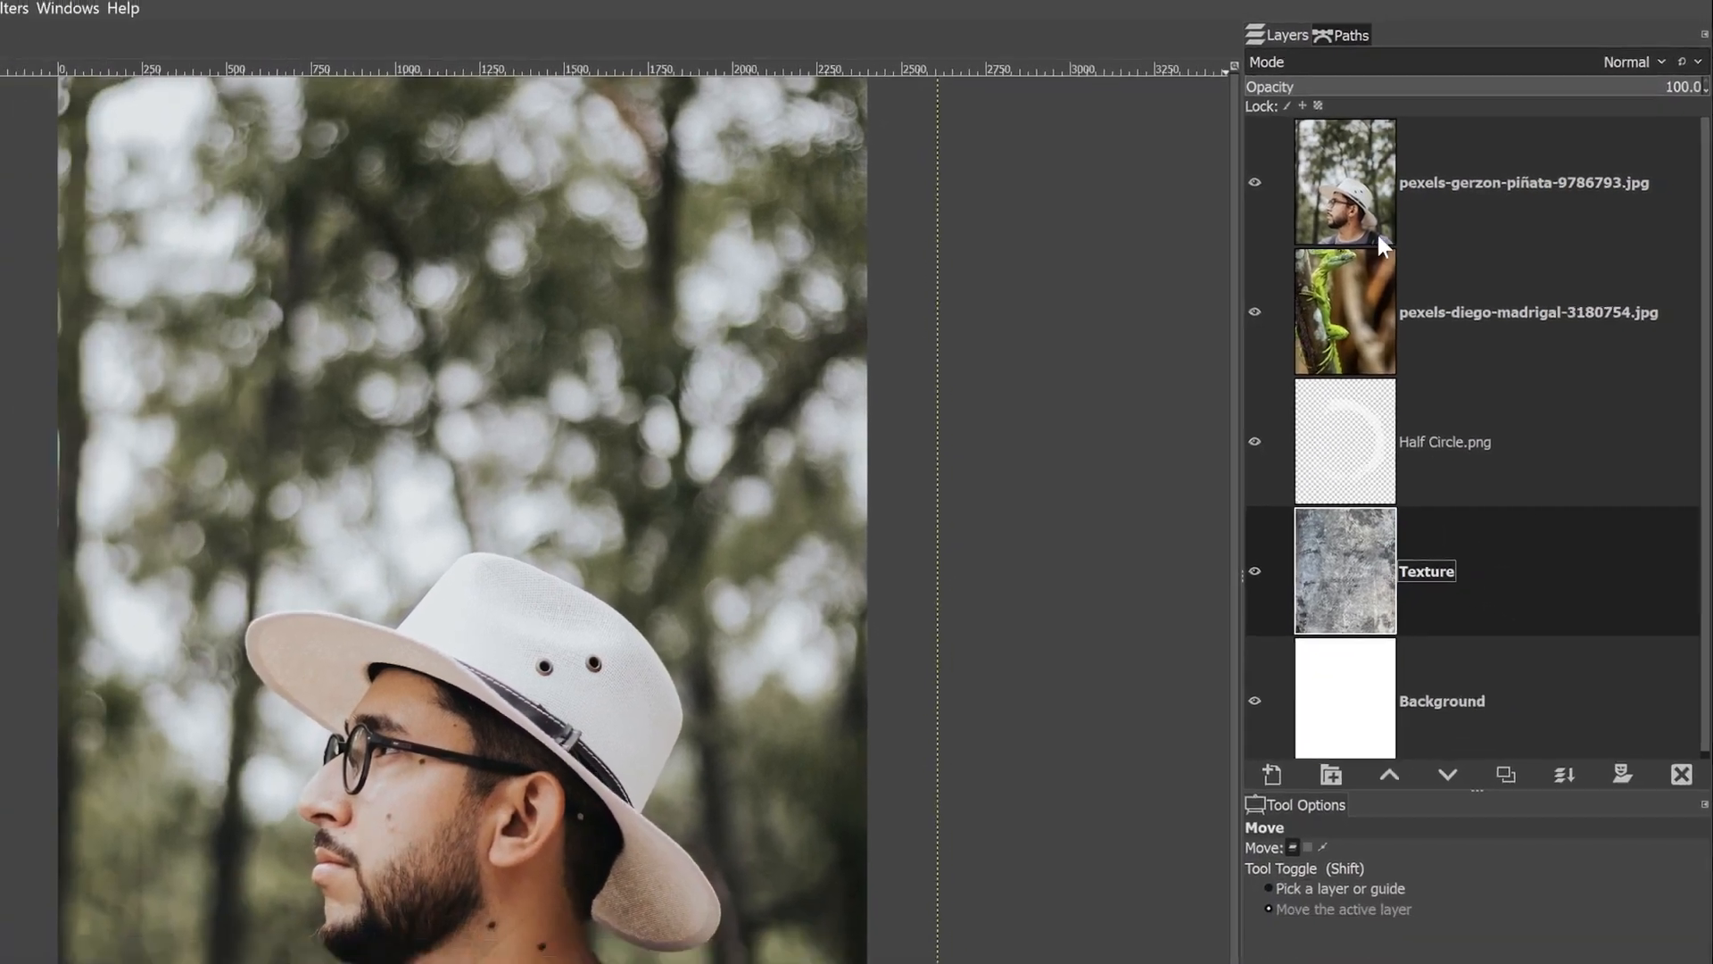
Scale the layer with the man in the hat to 2400 × 3600 px, keeping proportions, and move it upward to show his torso.
click(1289, 214)
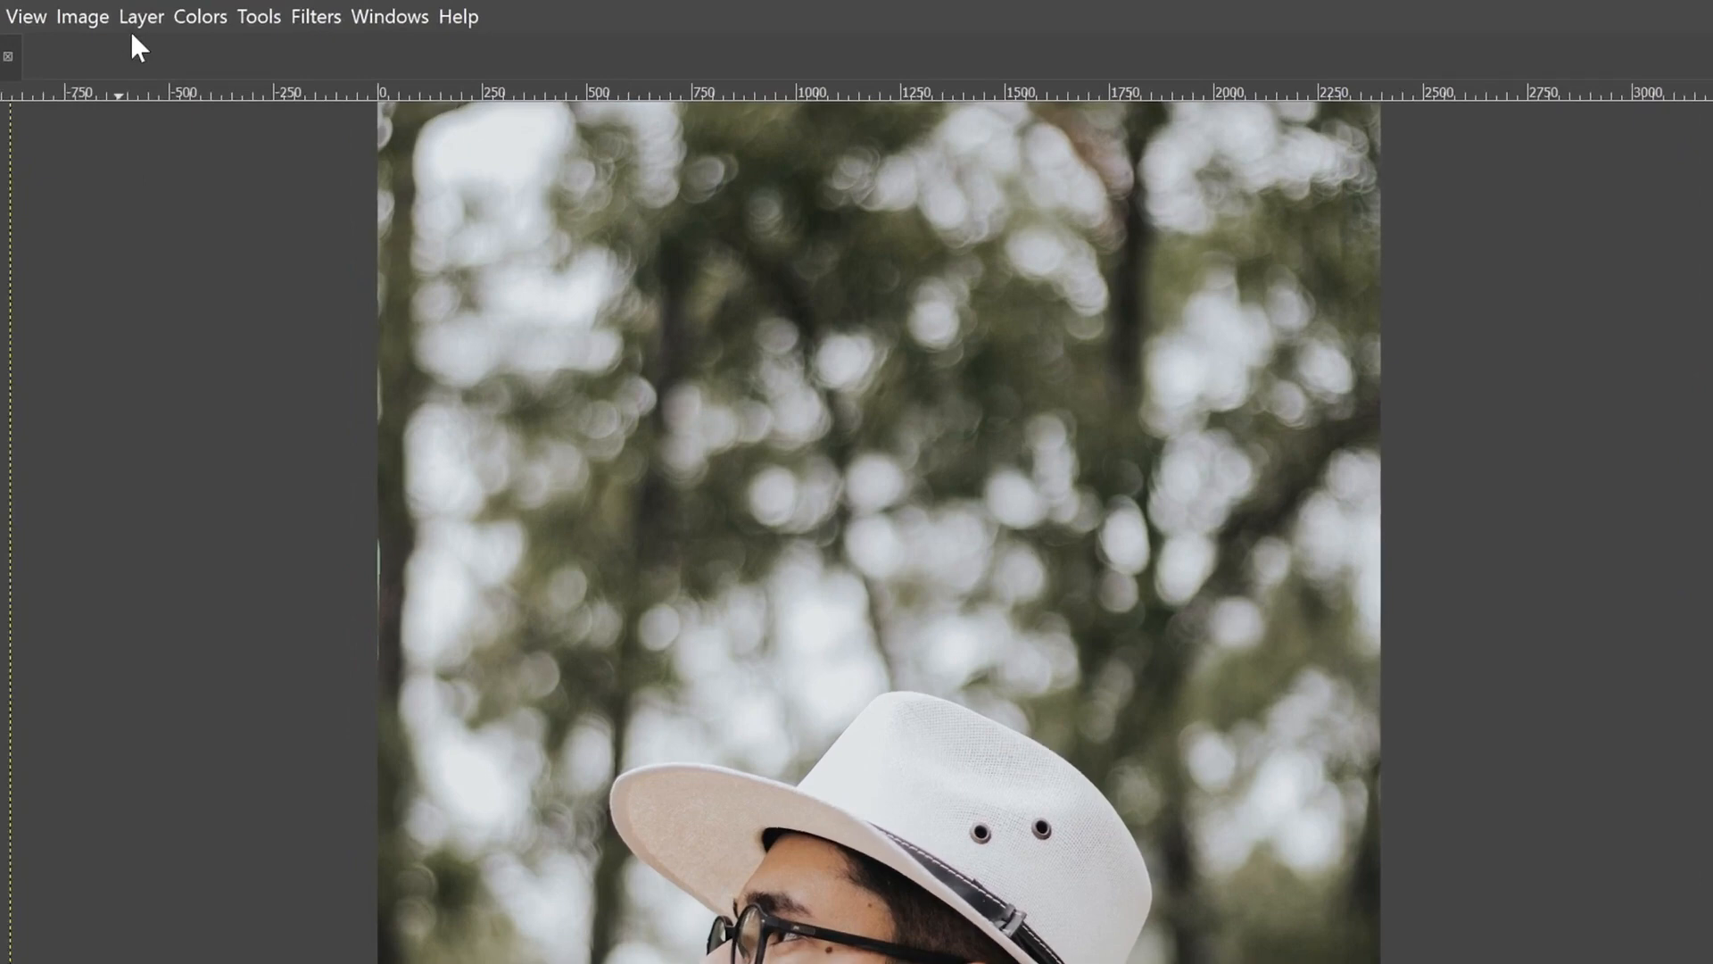
click(139, 17)
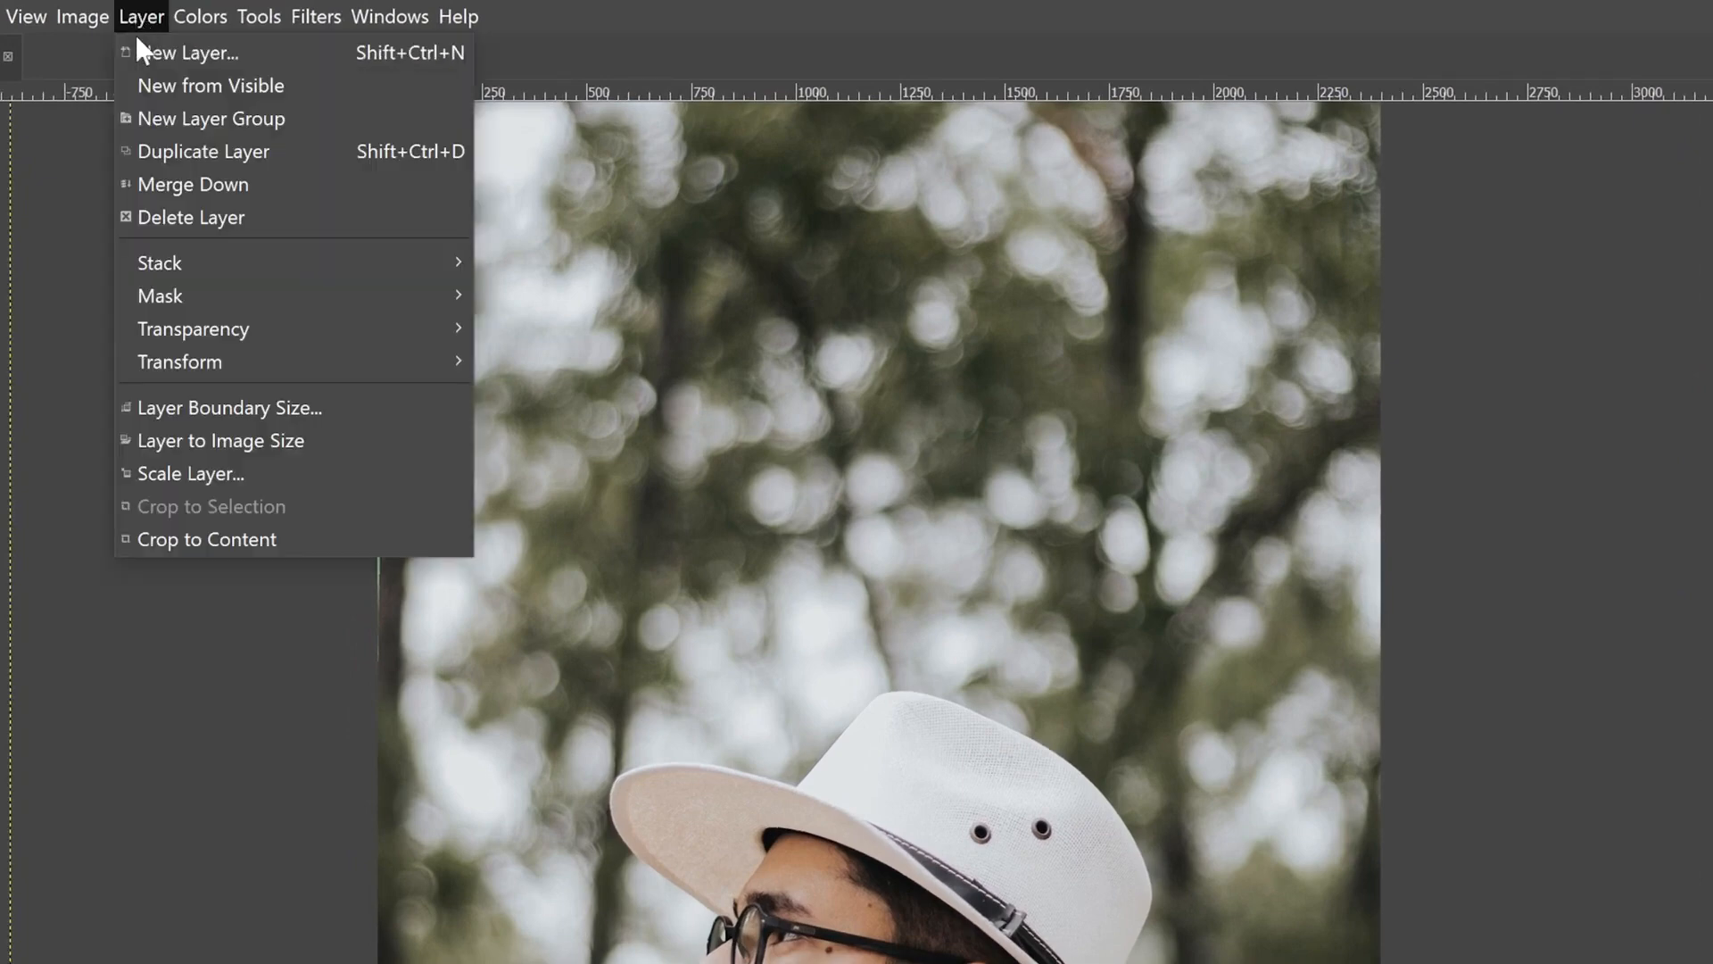
click(210, 468)
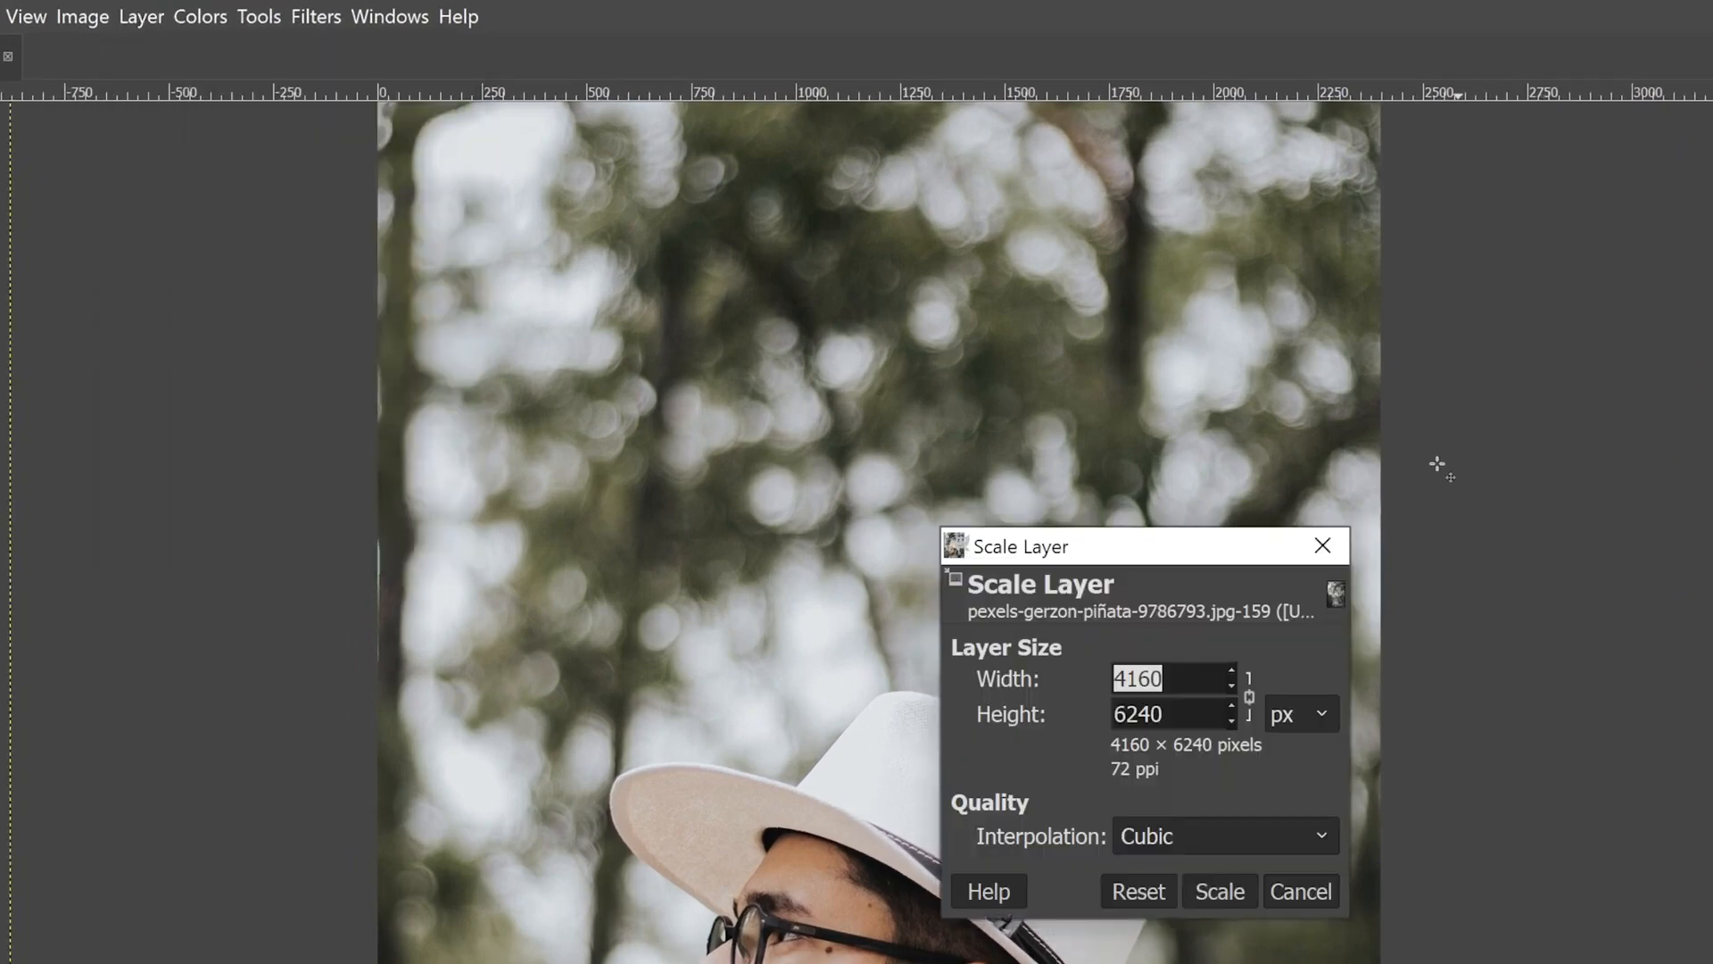
double_click(1187, 677)
text(2400)
click(1170, 727)
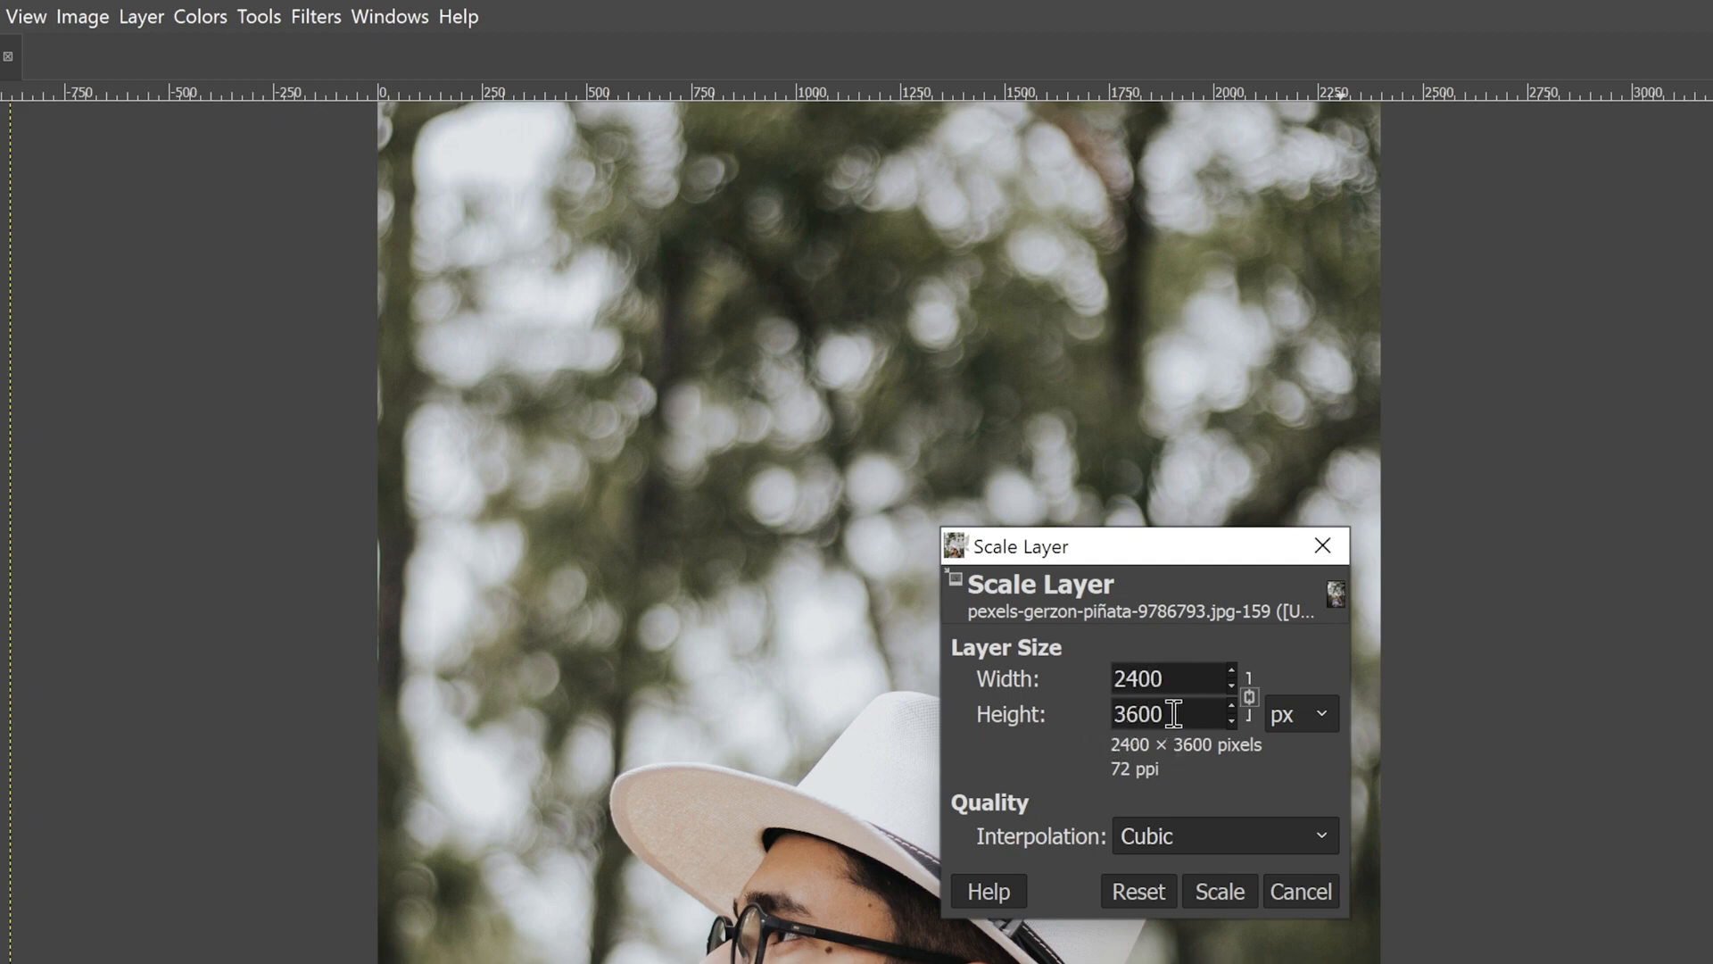
click(1245, 696)
click(1220, 890)
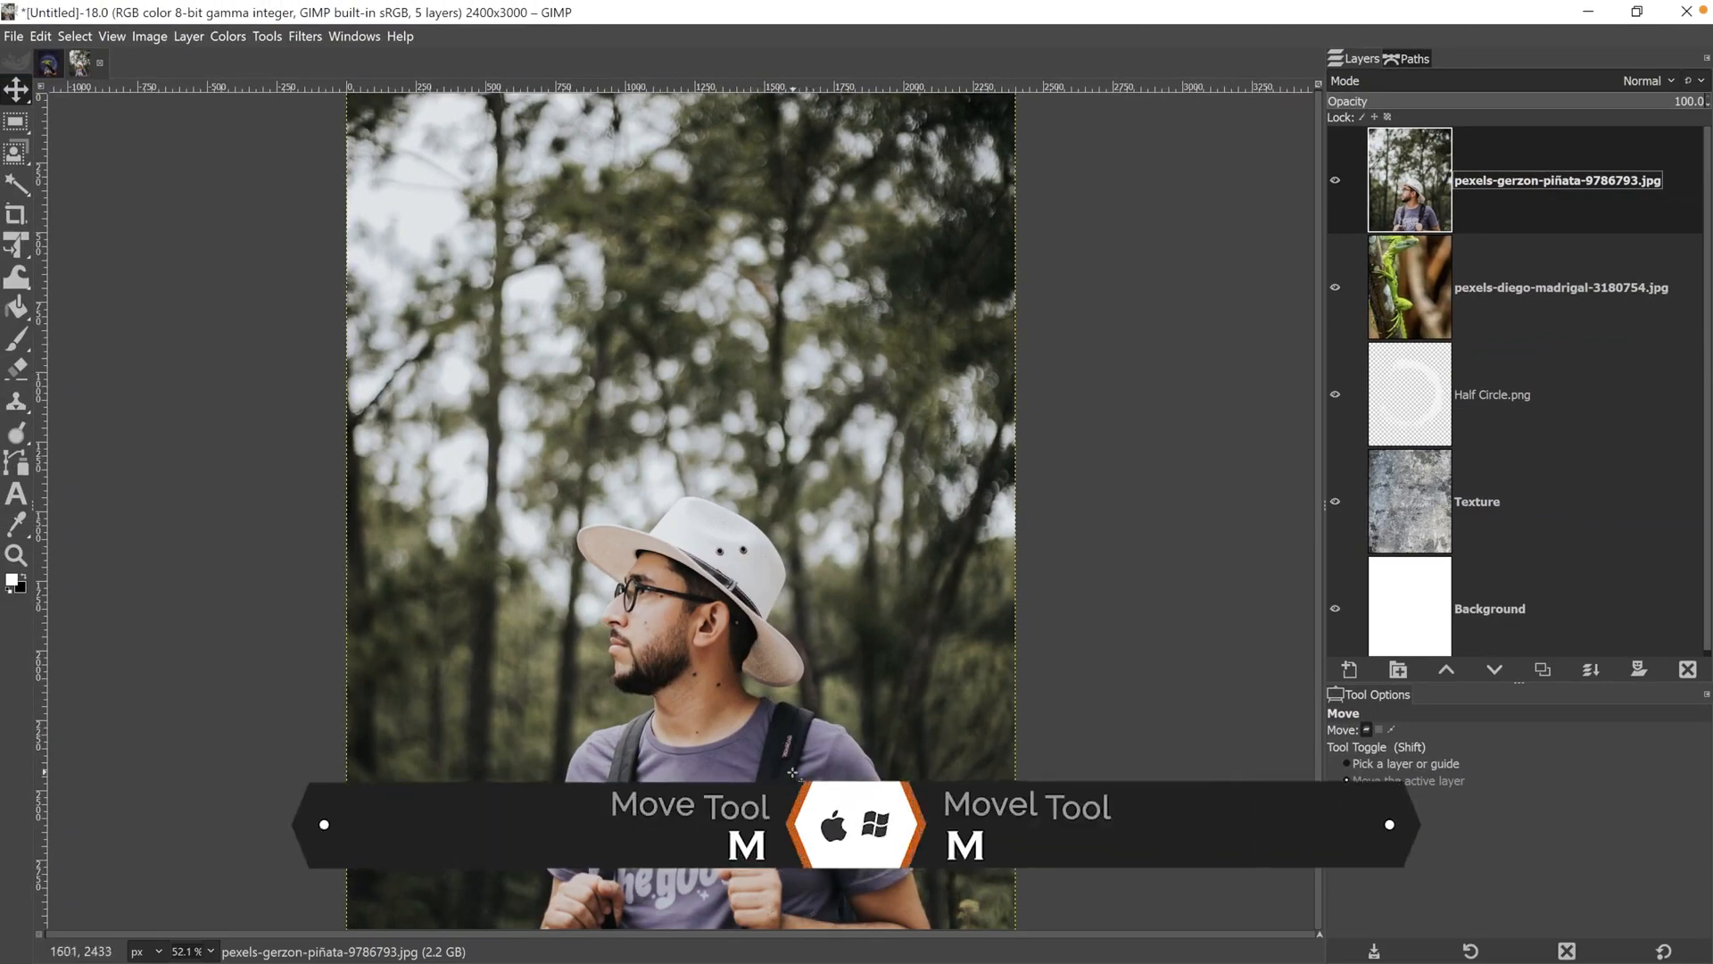
drag(772, 765, 772, 683)
Hide the layer with the man and make the lizard photo the active layer.
click(1335, 180)
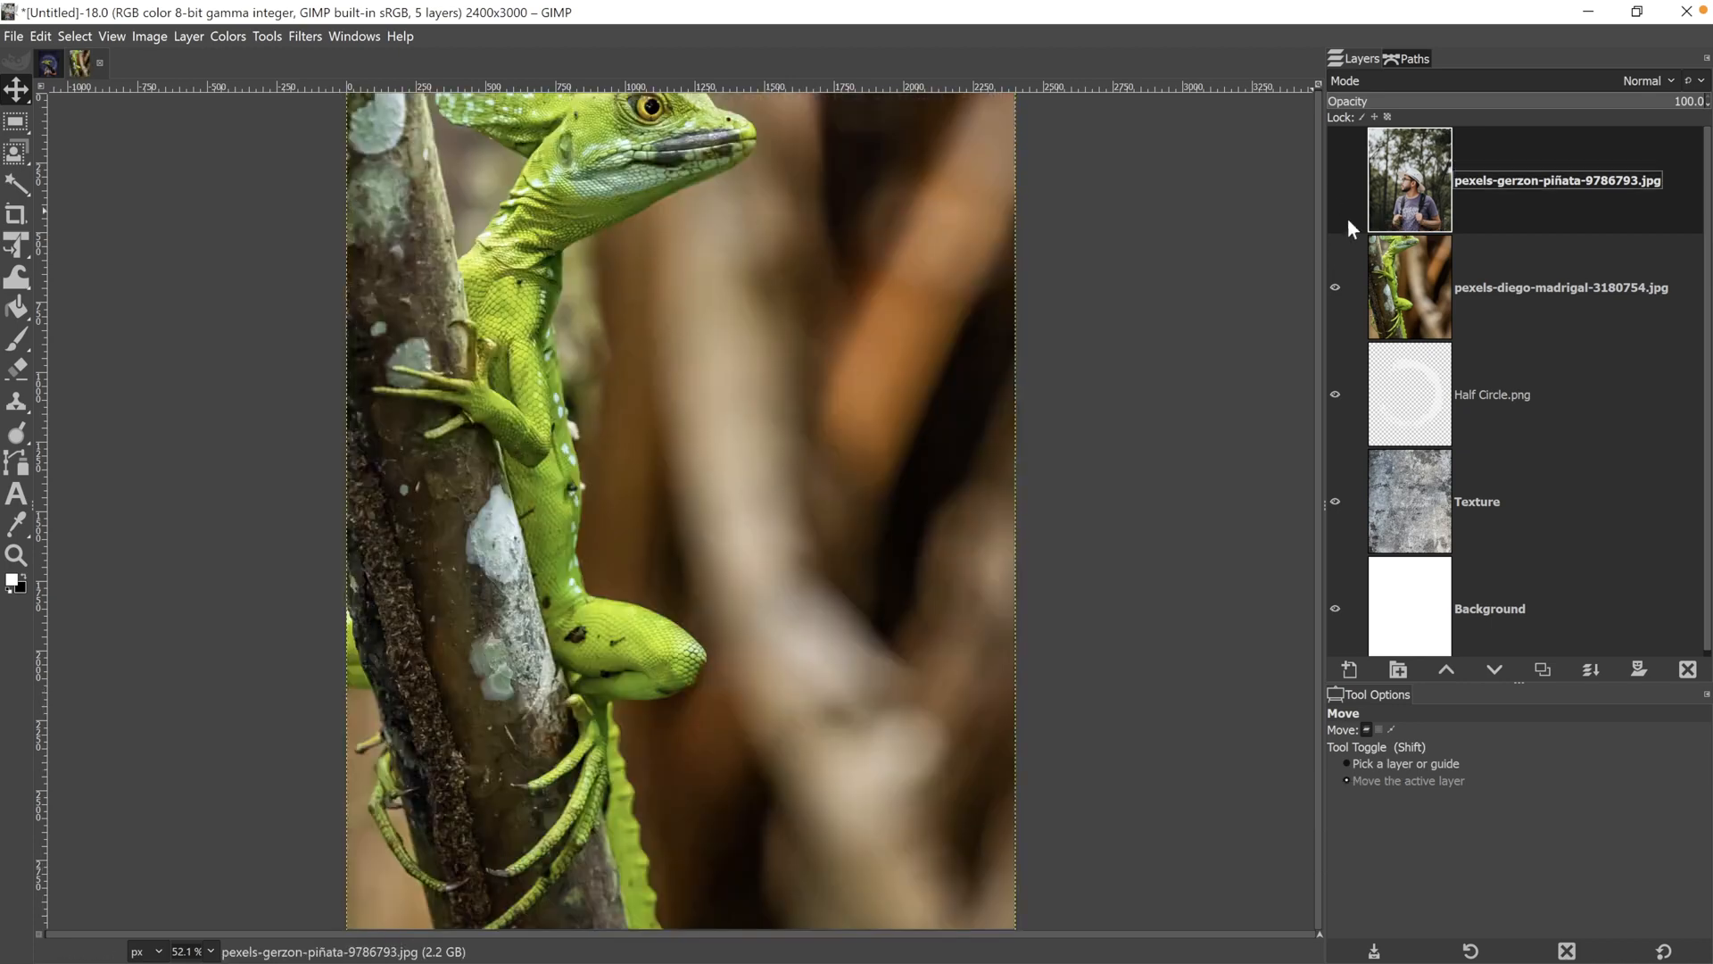
click(1396, 290)
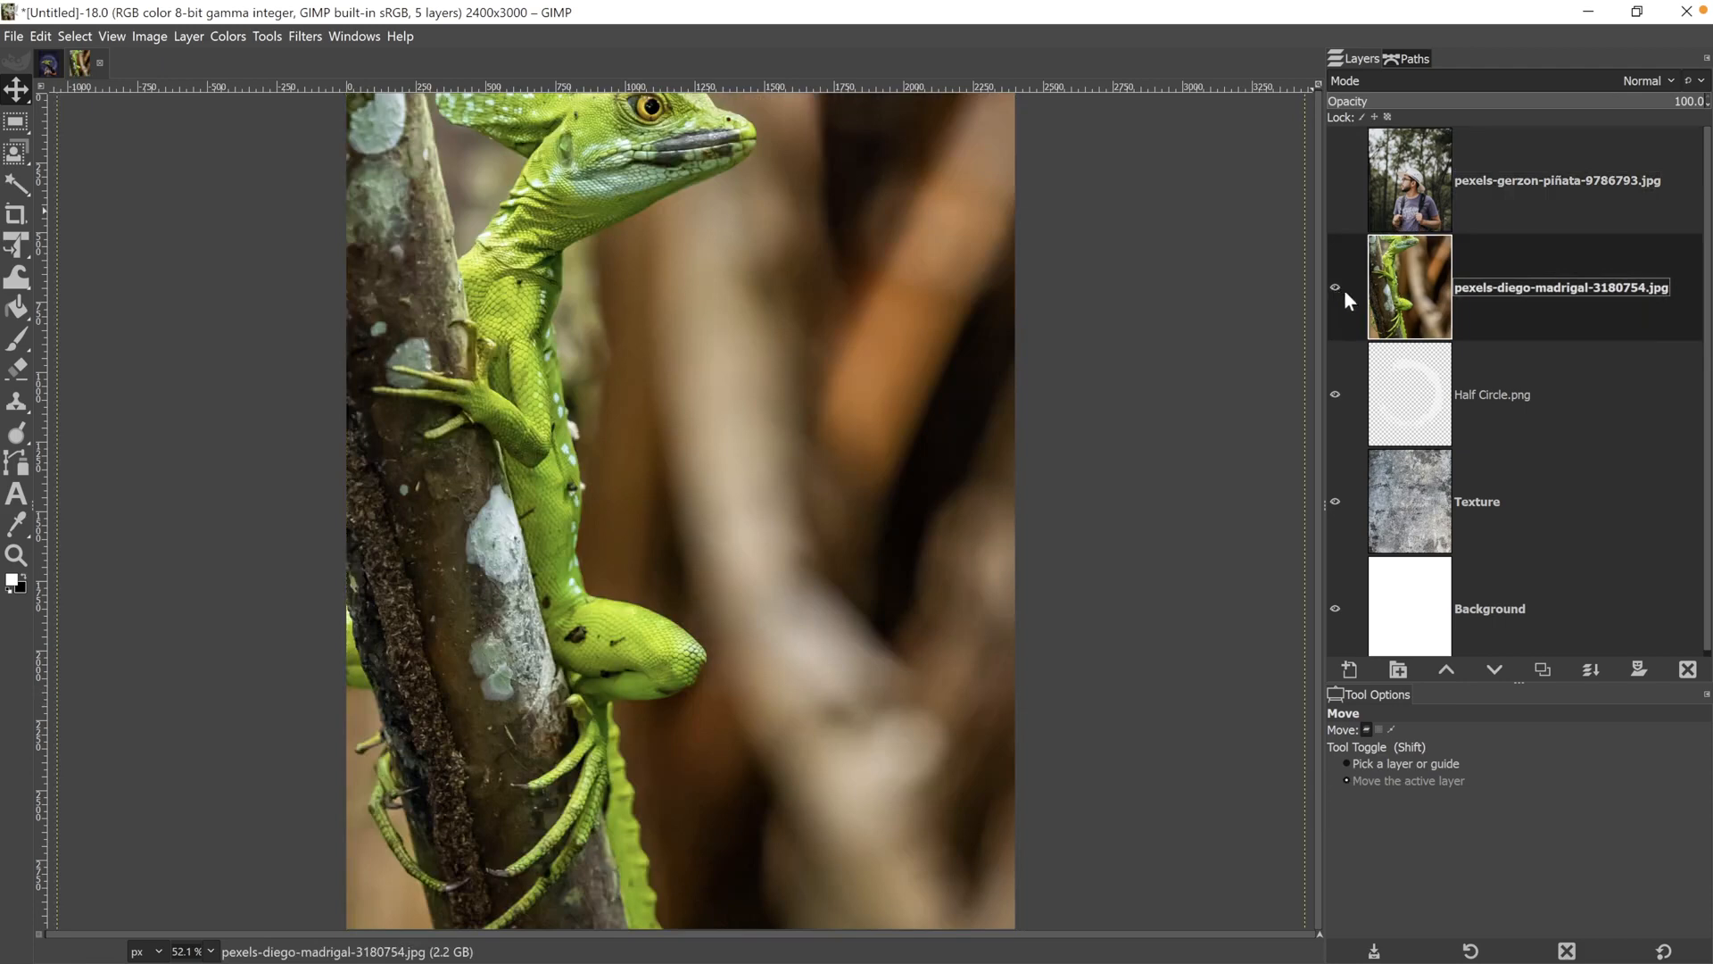
click(1333, 179)
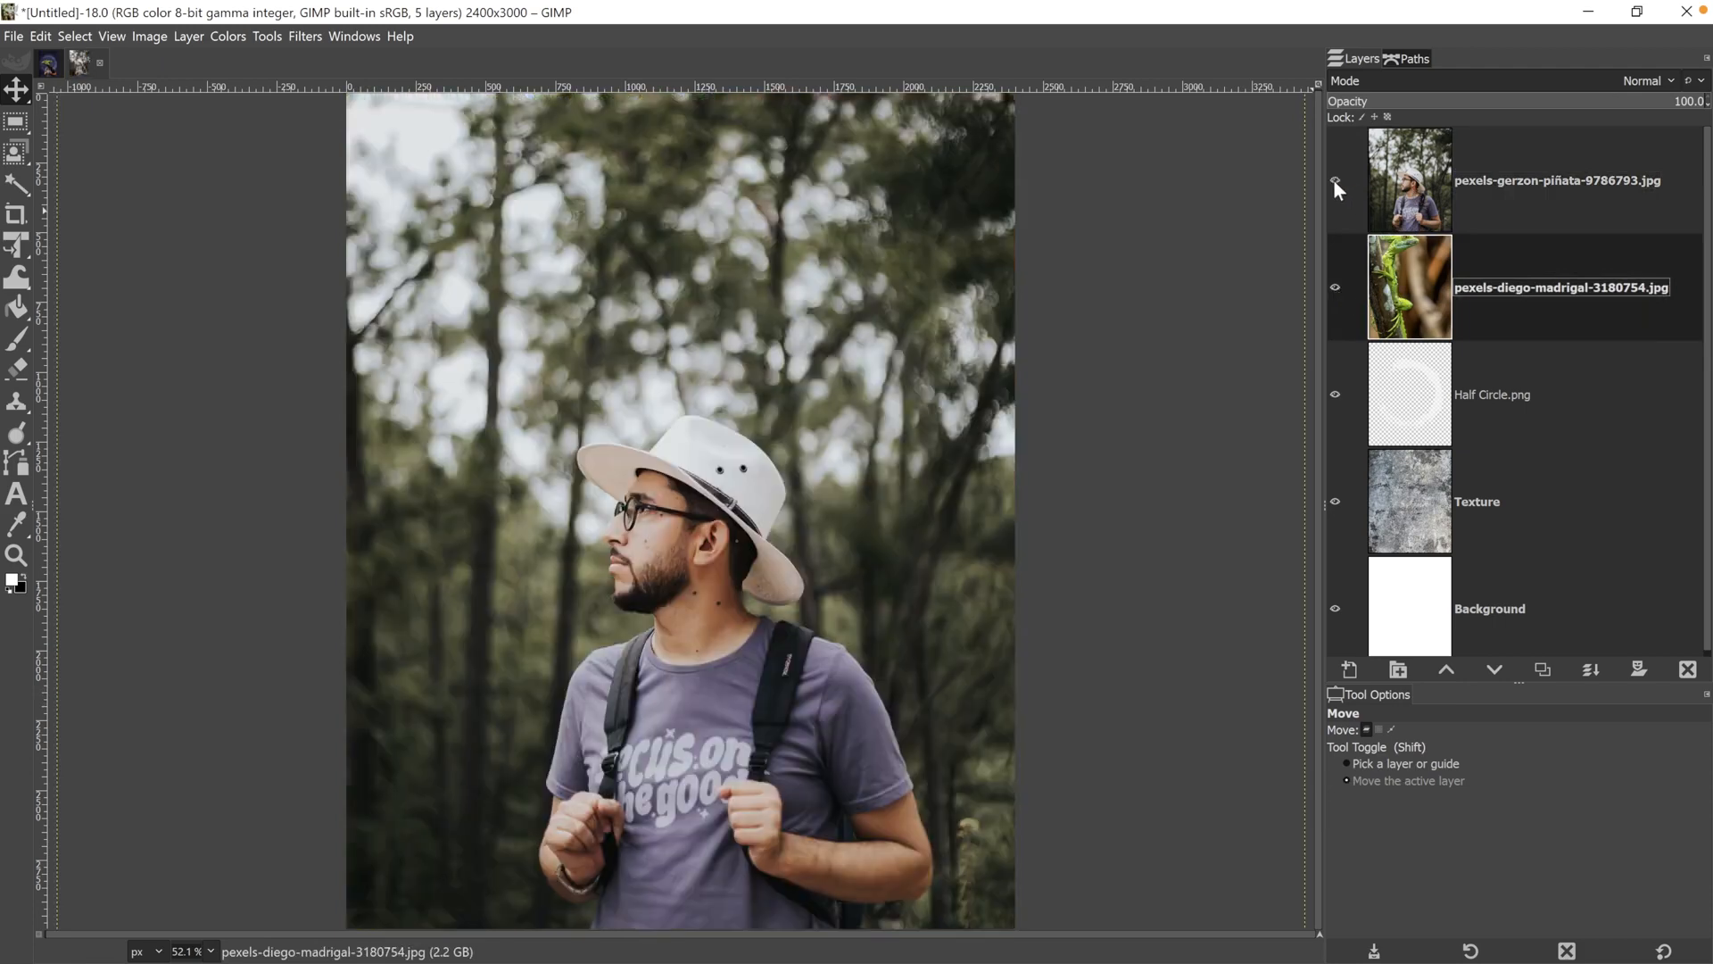
click(1333, 180)
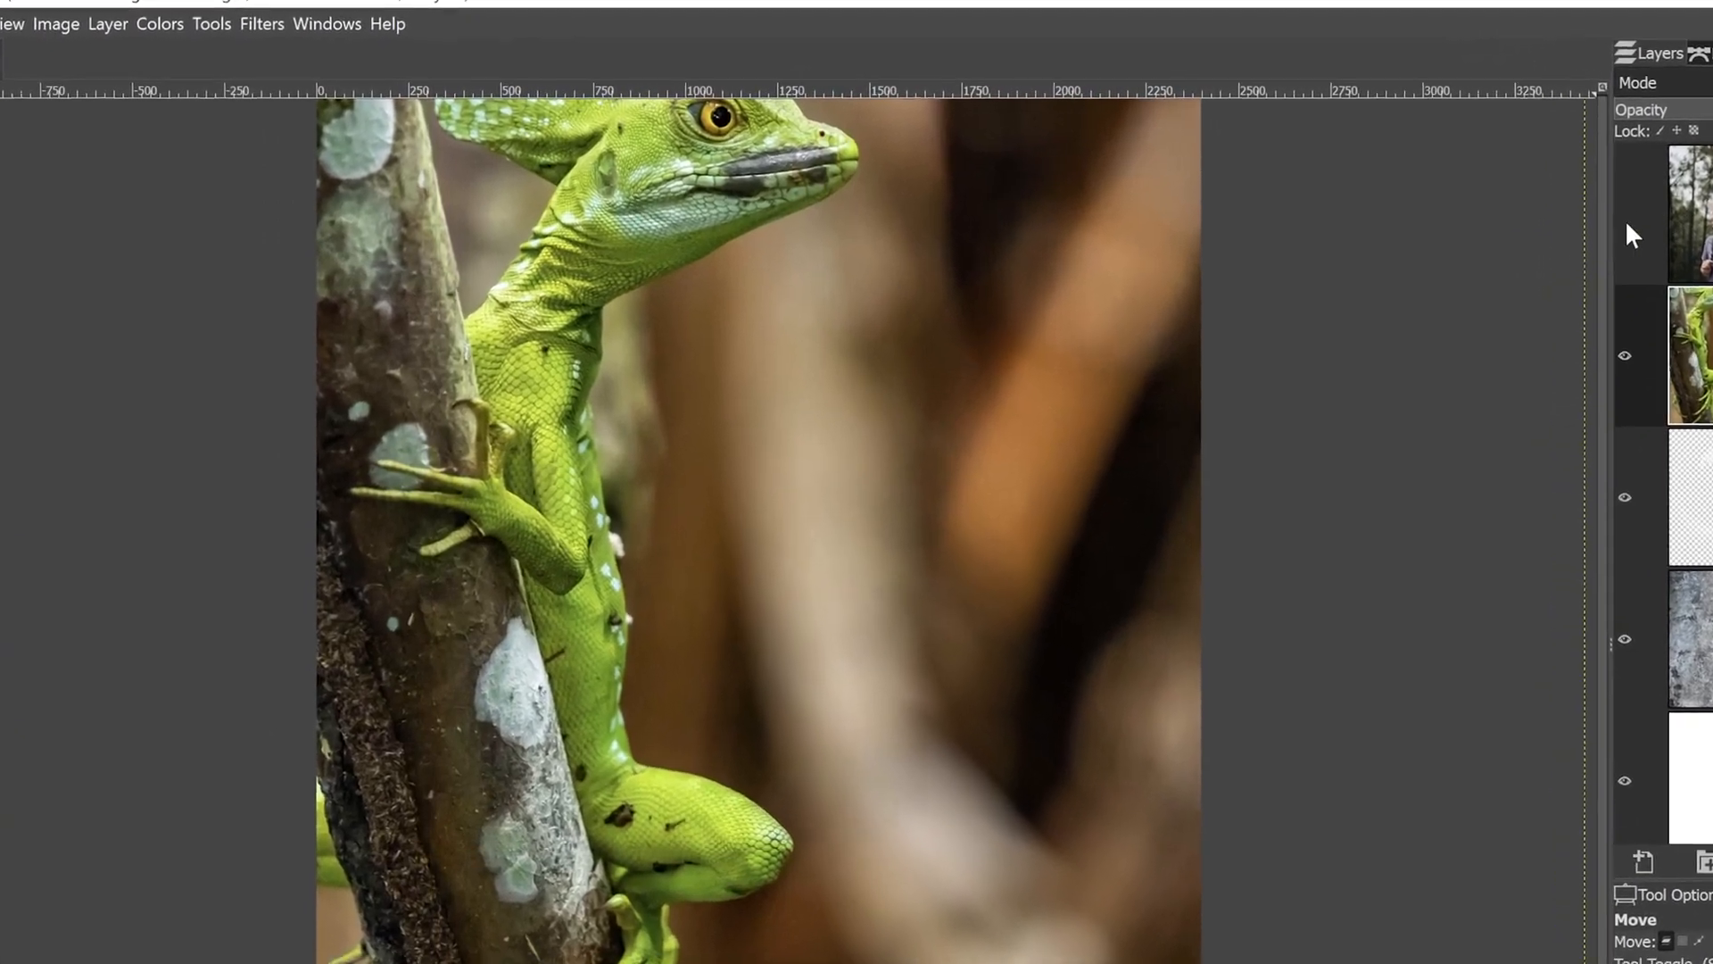
click(1378, 187)
click(1704, 230)
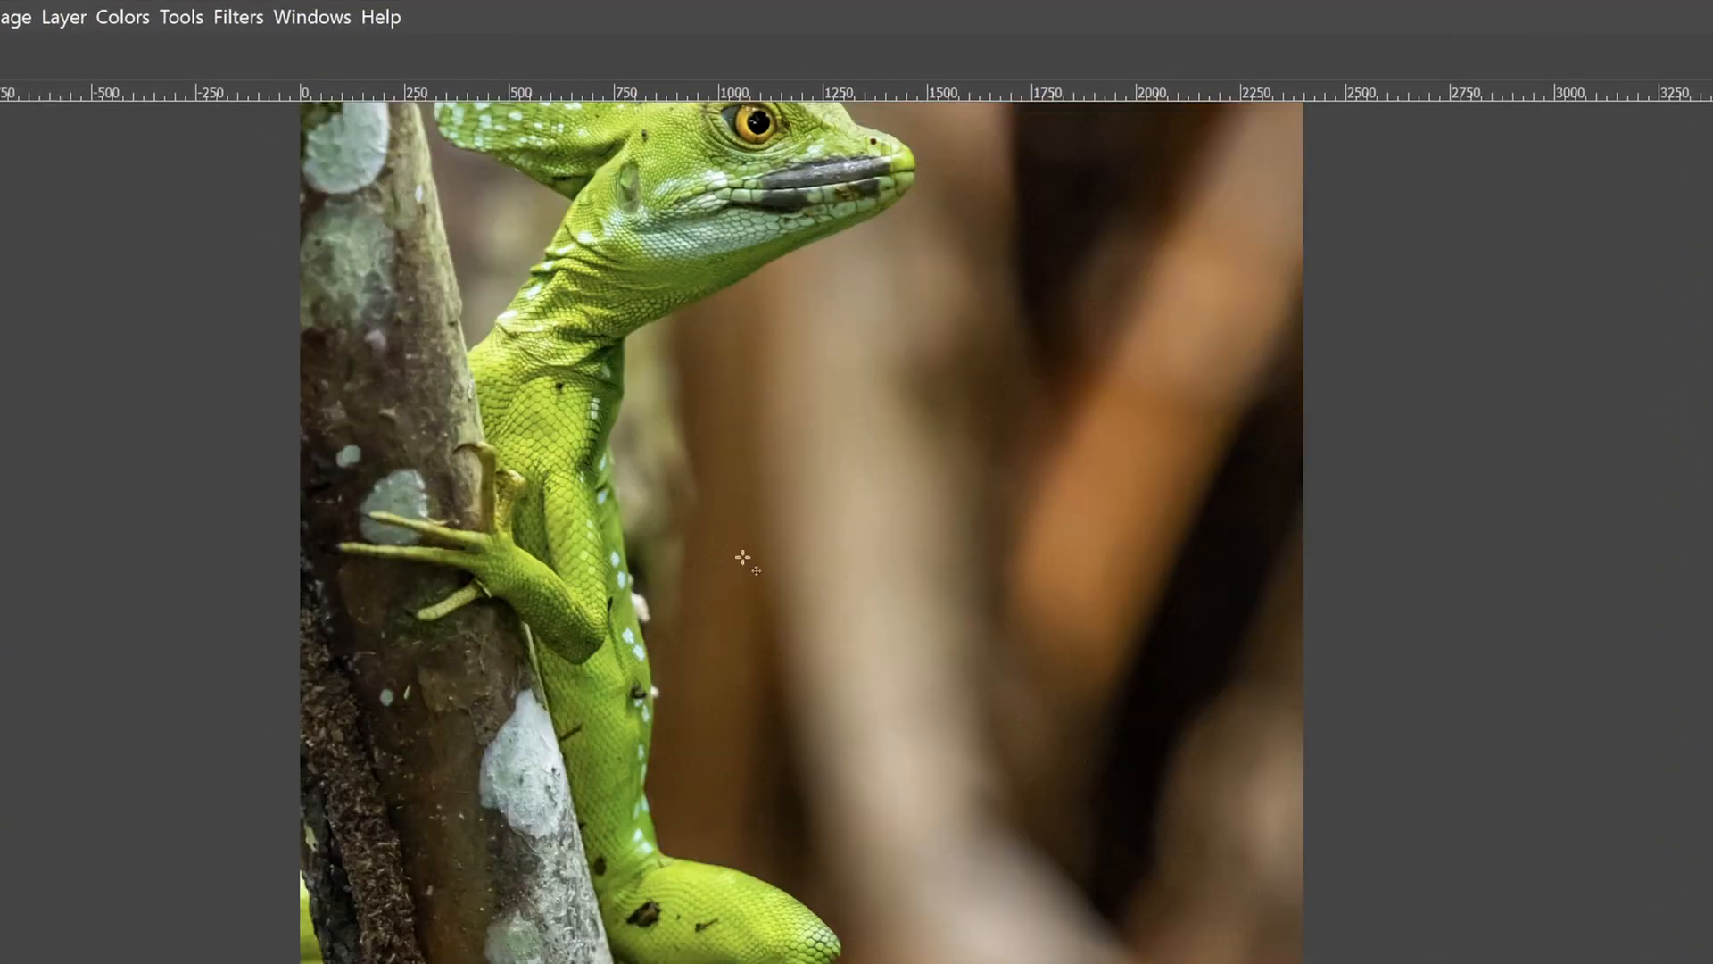
Flip the lizard layer horizontally and move it so the whole head sits near the upper middle of the canvas.
click(62, 17)
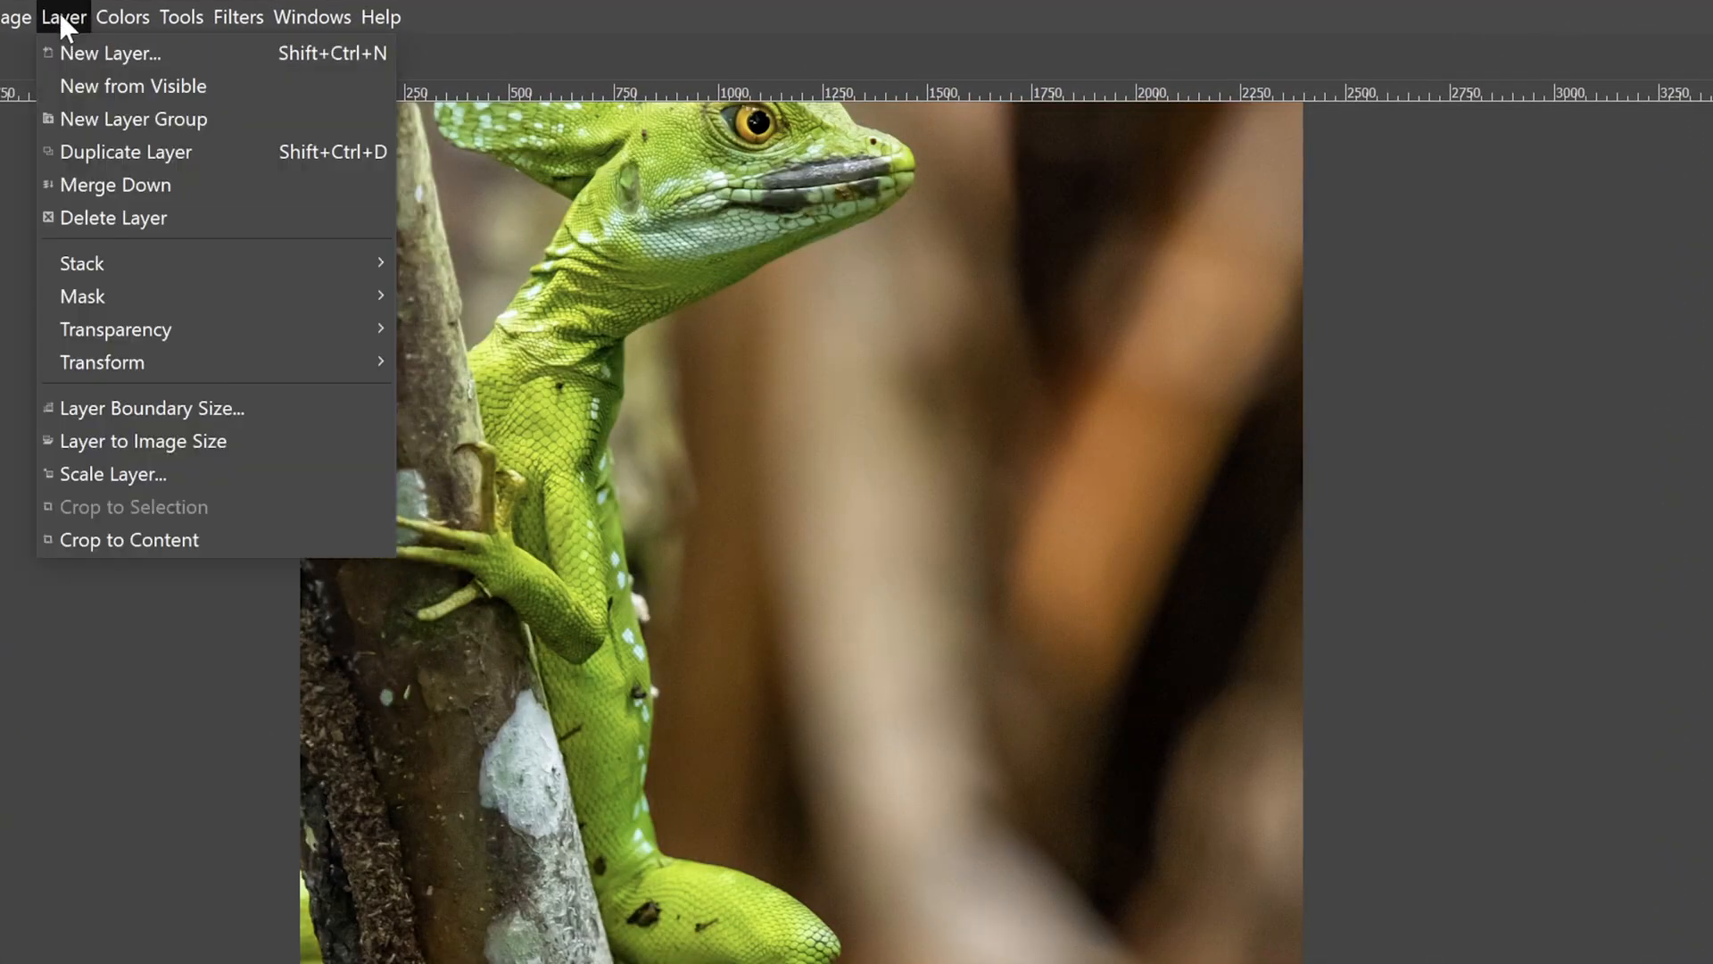
mouse_move(145, 361)
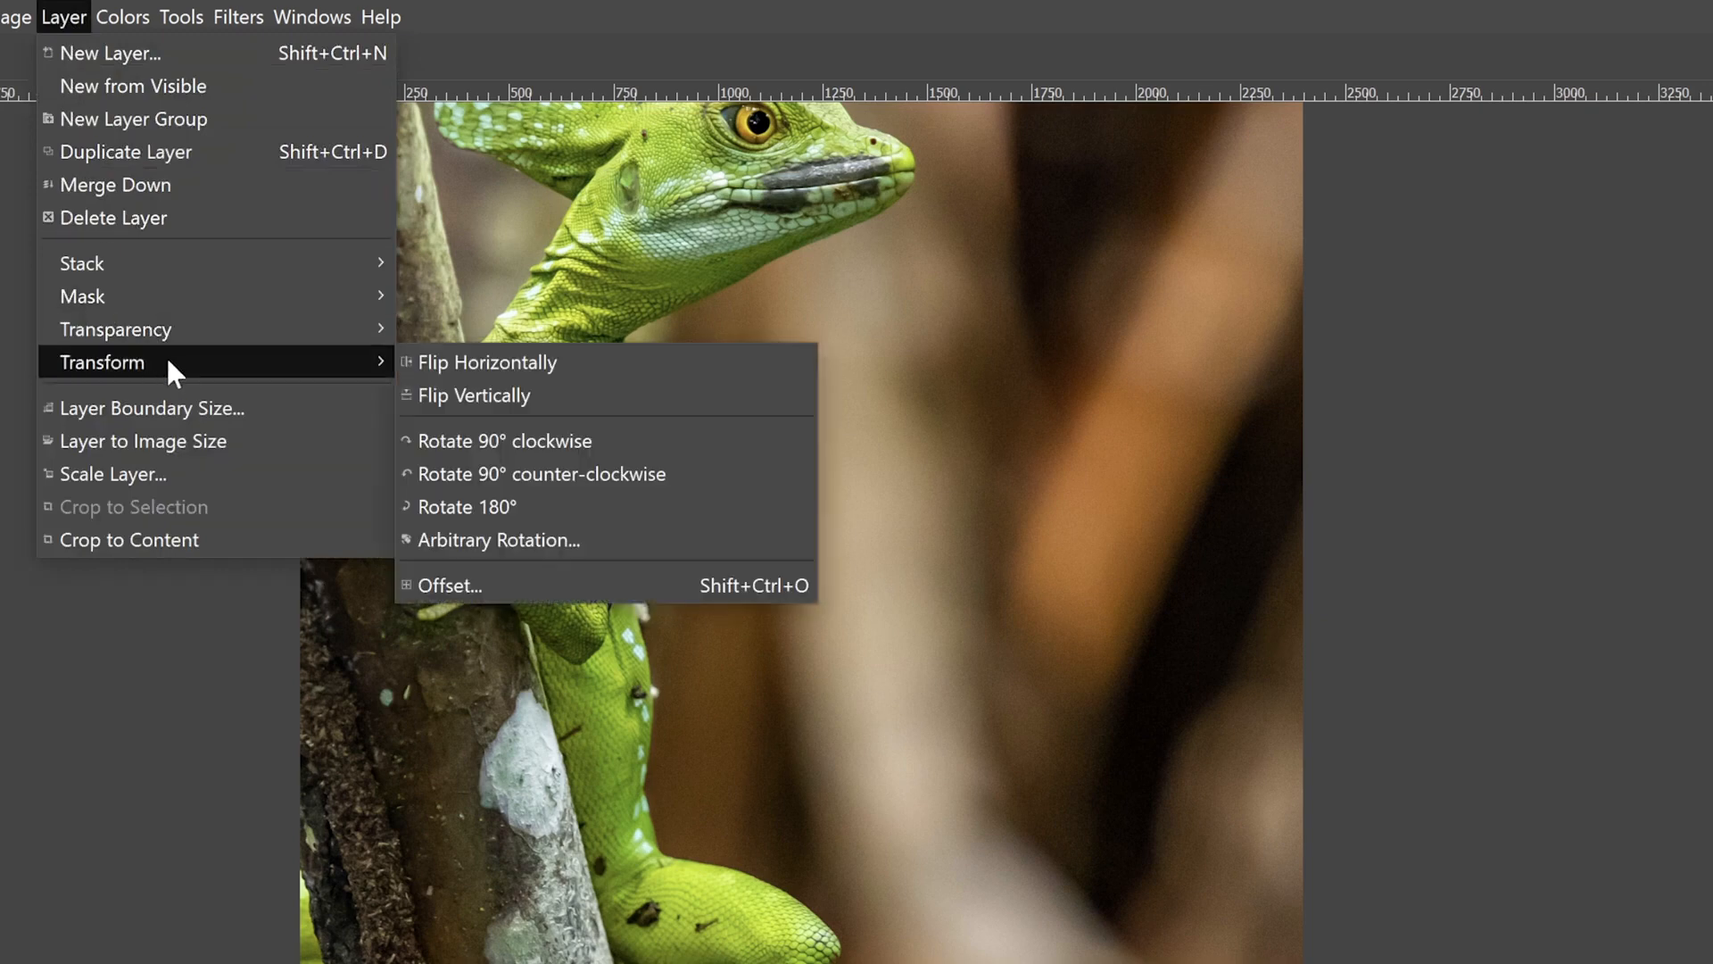
click(428, 359)
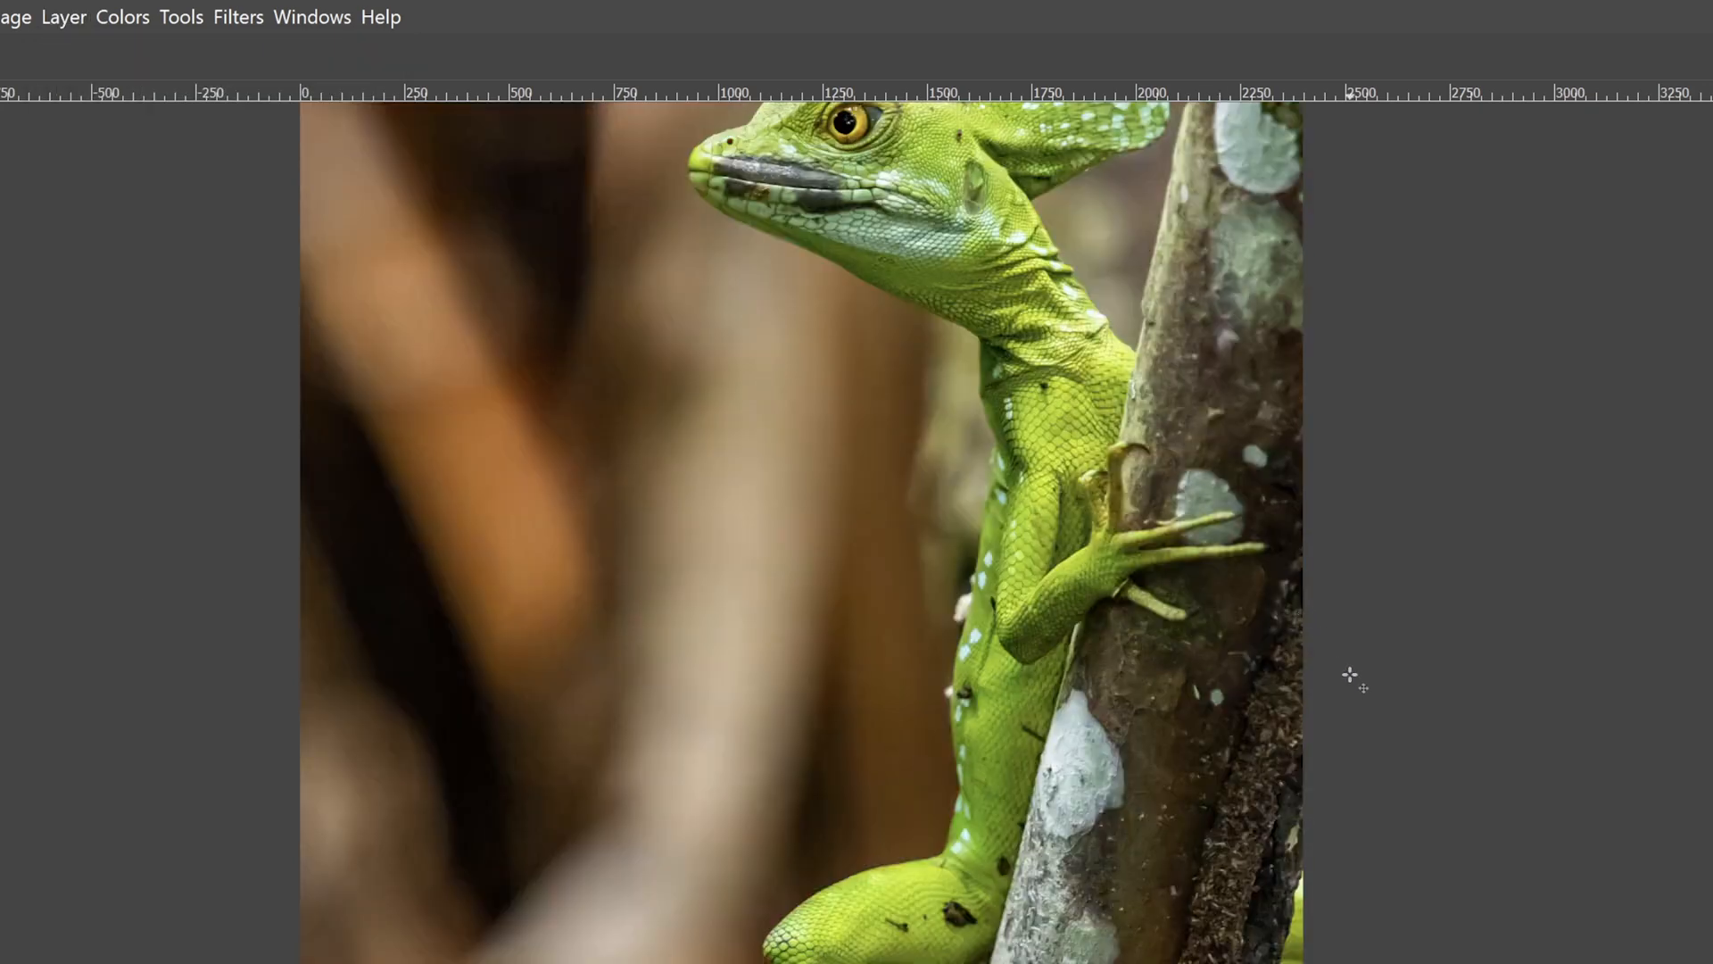
drag(872, 235, 741, 532)
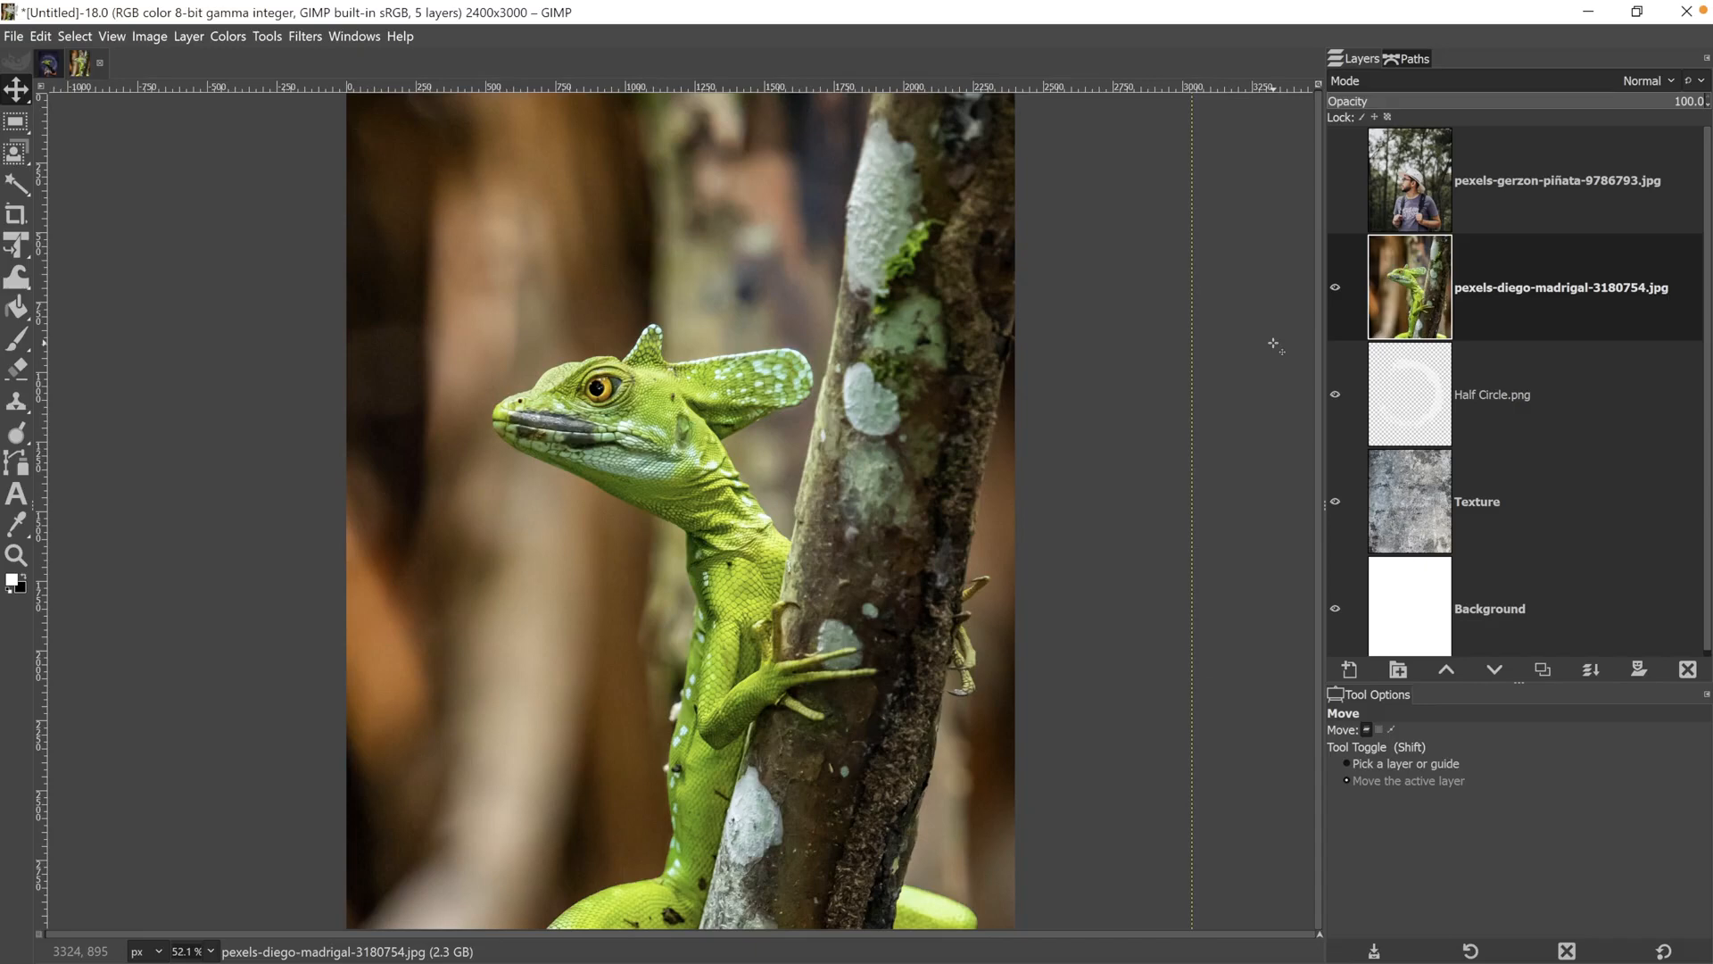
Roughly outline the lizard's head and neck with the Foreground Select tool, close the outline and confirm it for refinement.
key(z)
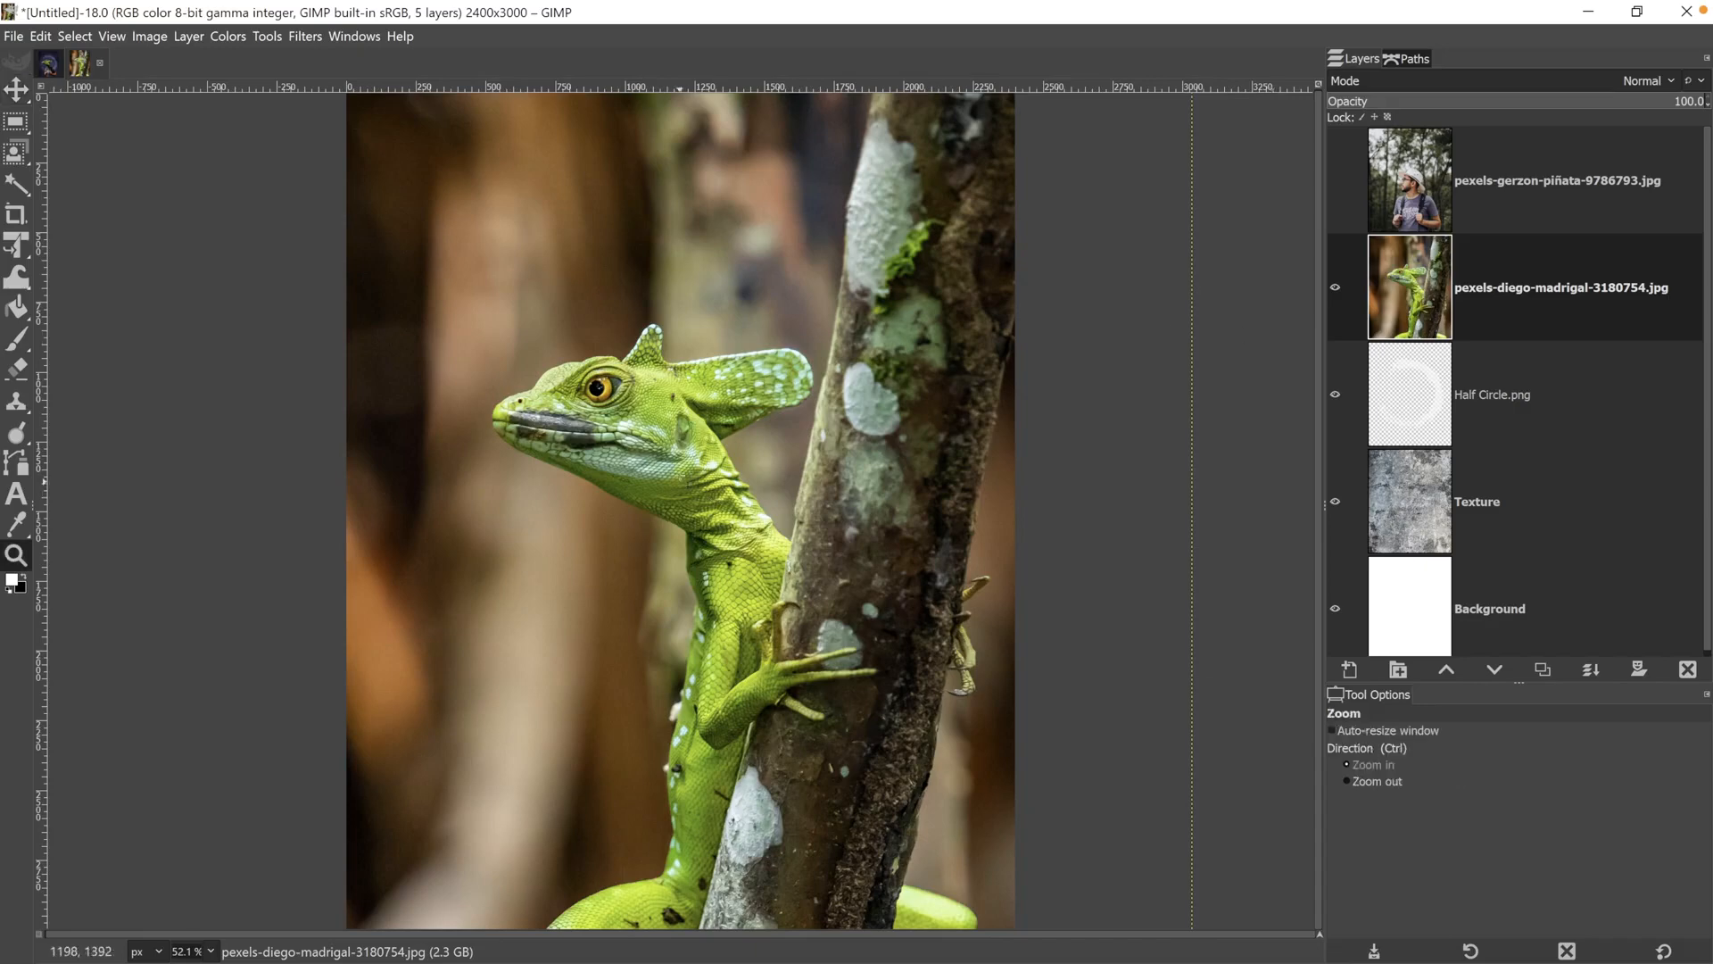
click(675, 473)
click(675, 473)
mouse_move(16, 153)
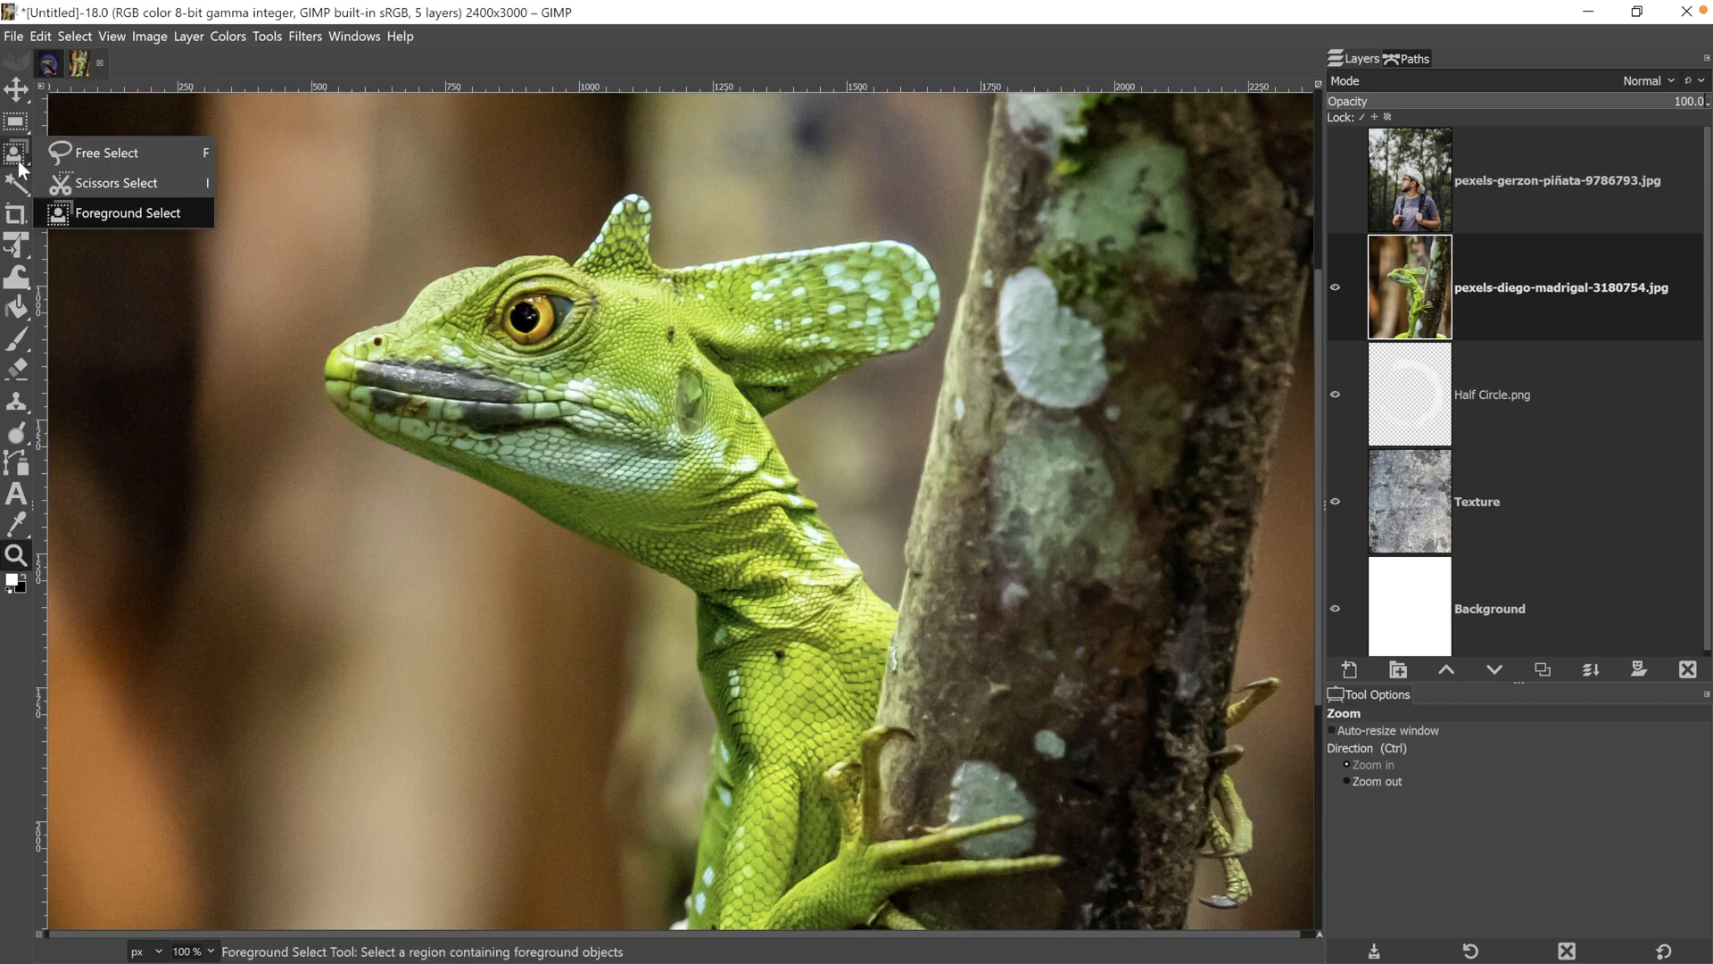
click(98, 212)
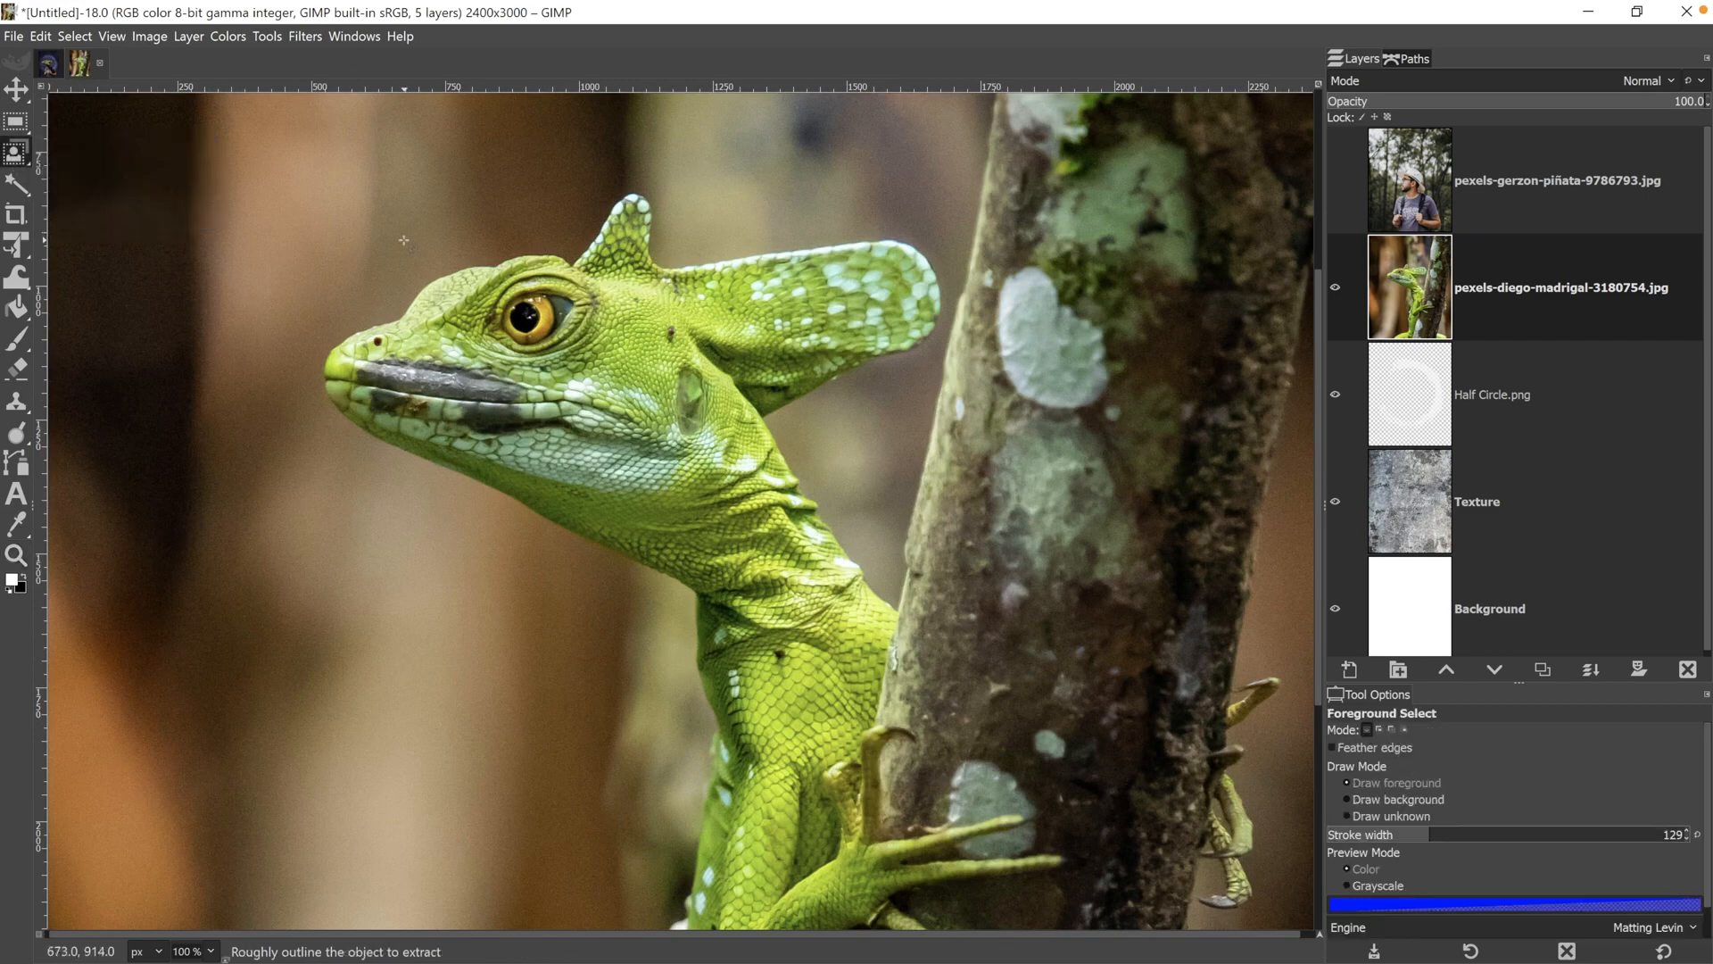
click(416, 286)
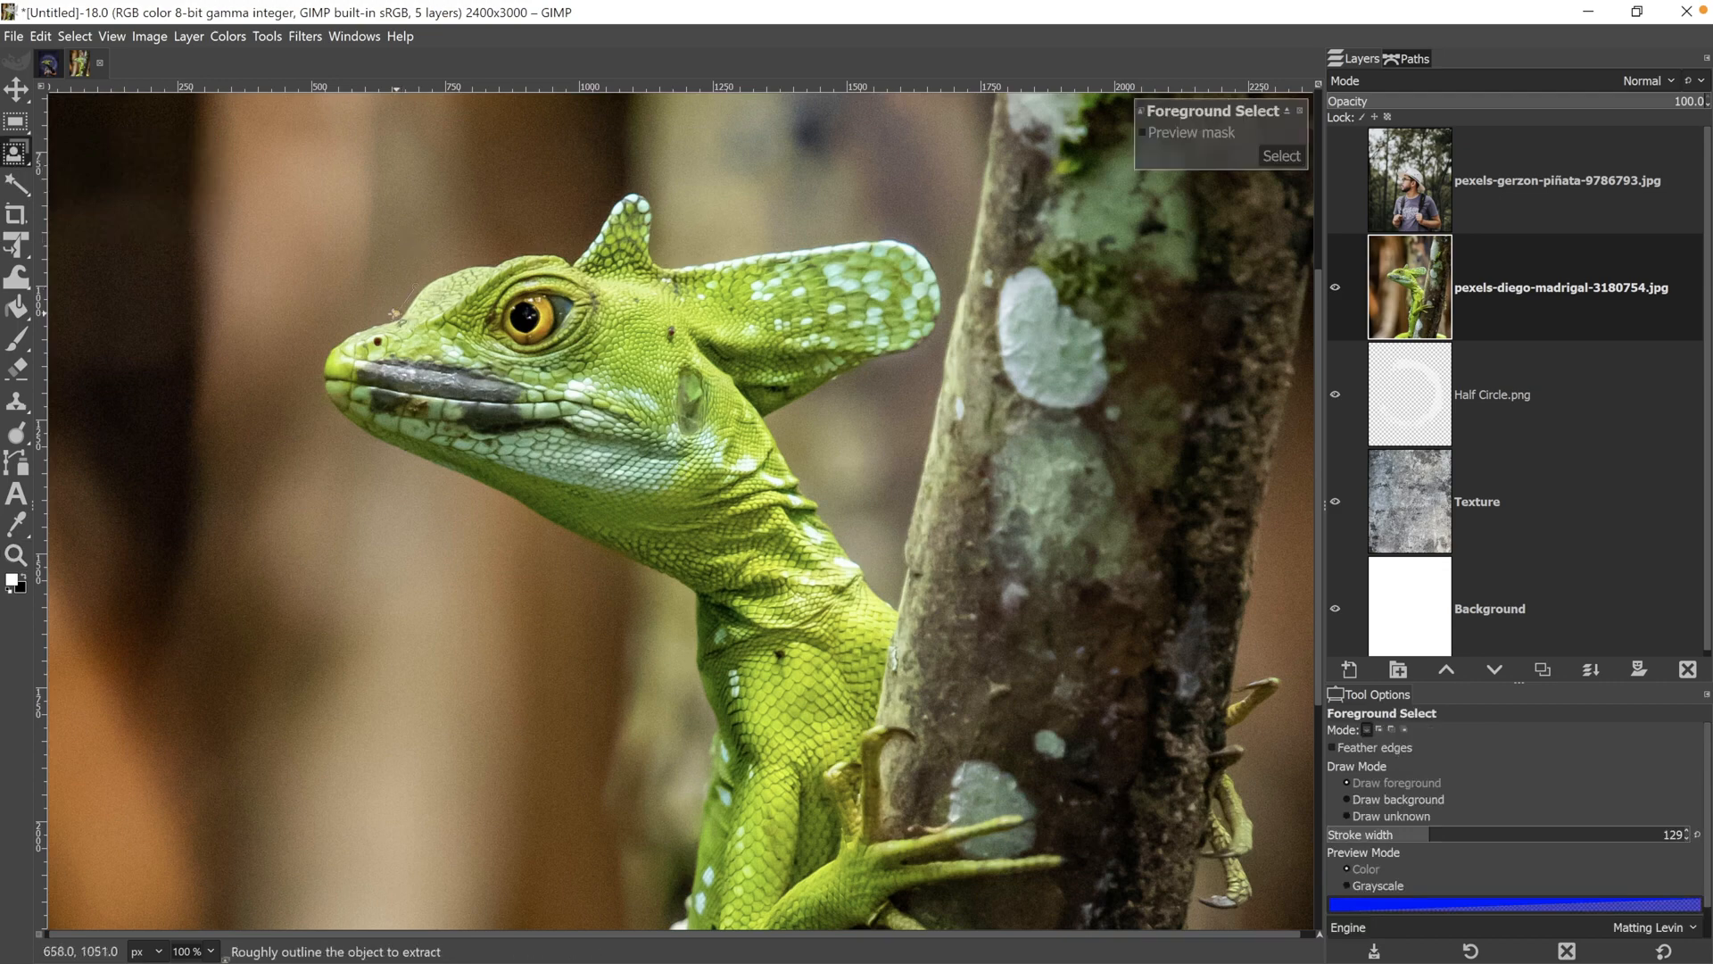
click(394, 314)
click(343, 332)
click(314, 370)
click(330, 415)
click(367, 439)
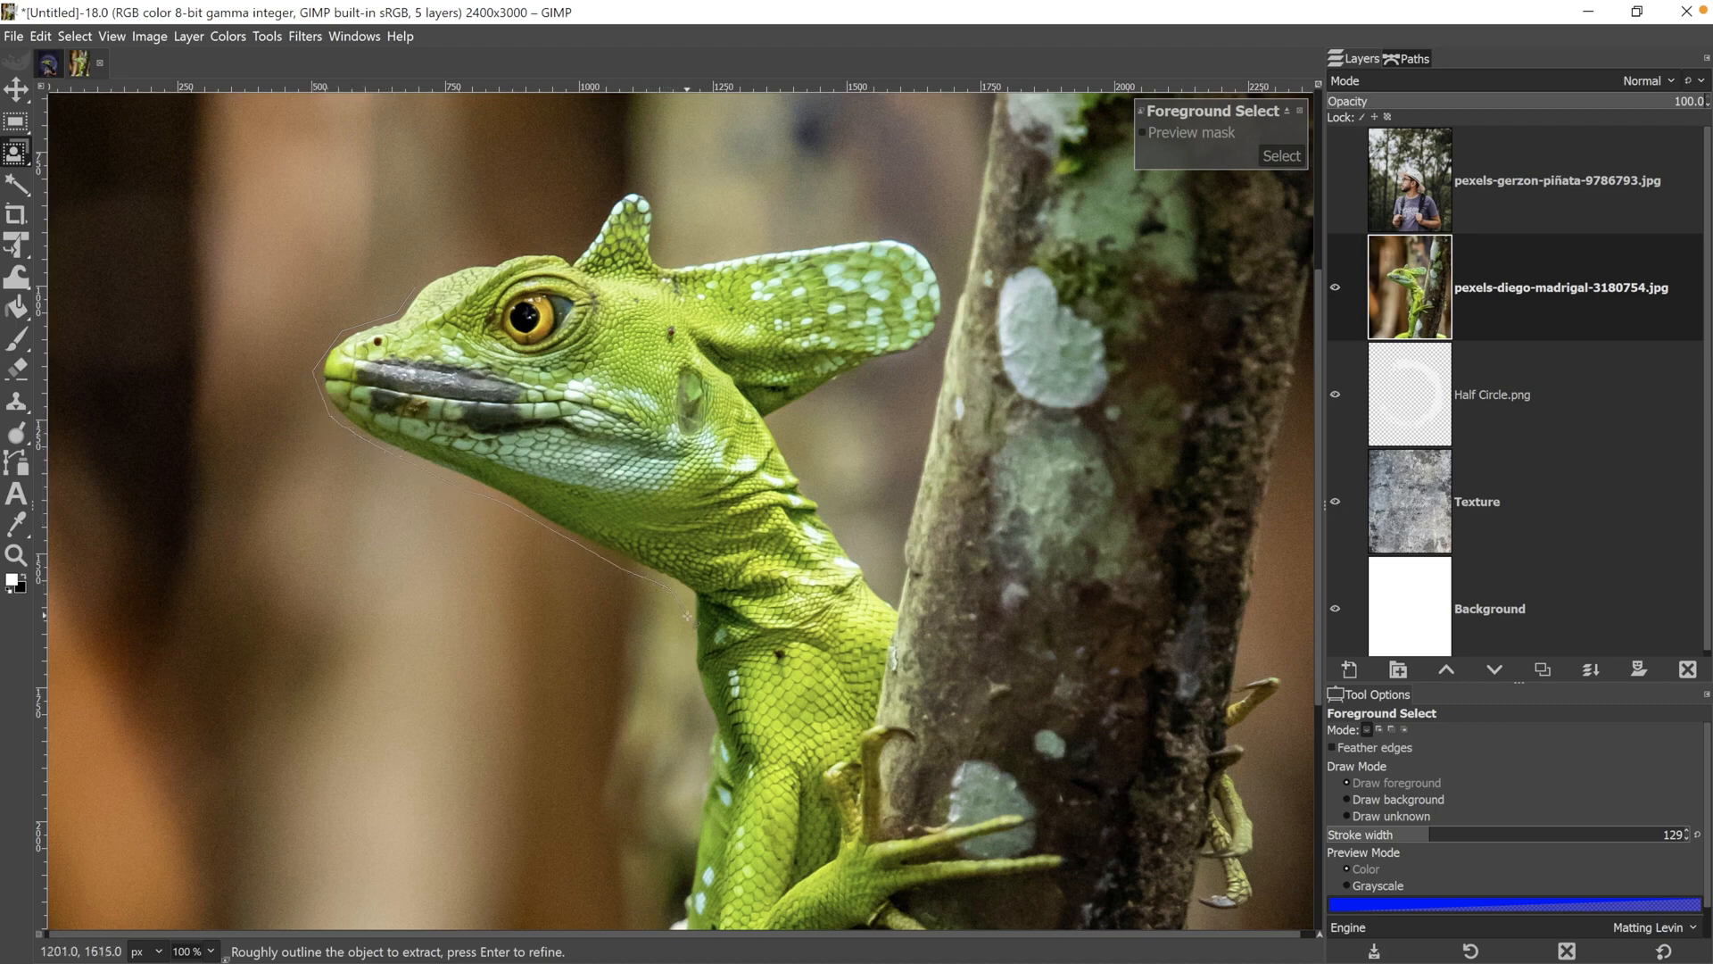
mouse_move(701, 744)
mouse_down()
mouse_move(730, 786)
mouse_move(817, 778)
mouse_up()
mouse_move(783, 422)
mouse_down()
mouse_move(945, 326)
mouse_move(941, 251)
mouse_move(847, 230)
mouse_up()
mouse_move(668, 255)
mouse_down()
mouse_move(649, 188)
mouse_move(612, 189)
mouse_move(575, 244)
mouse_move(501, 248)
mouse_move(413, 285)
mouse_up()
key(Return)
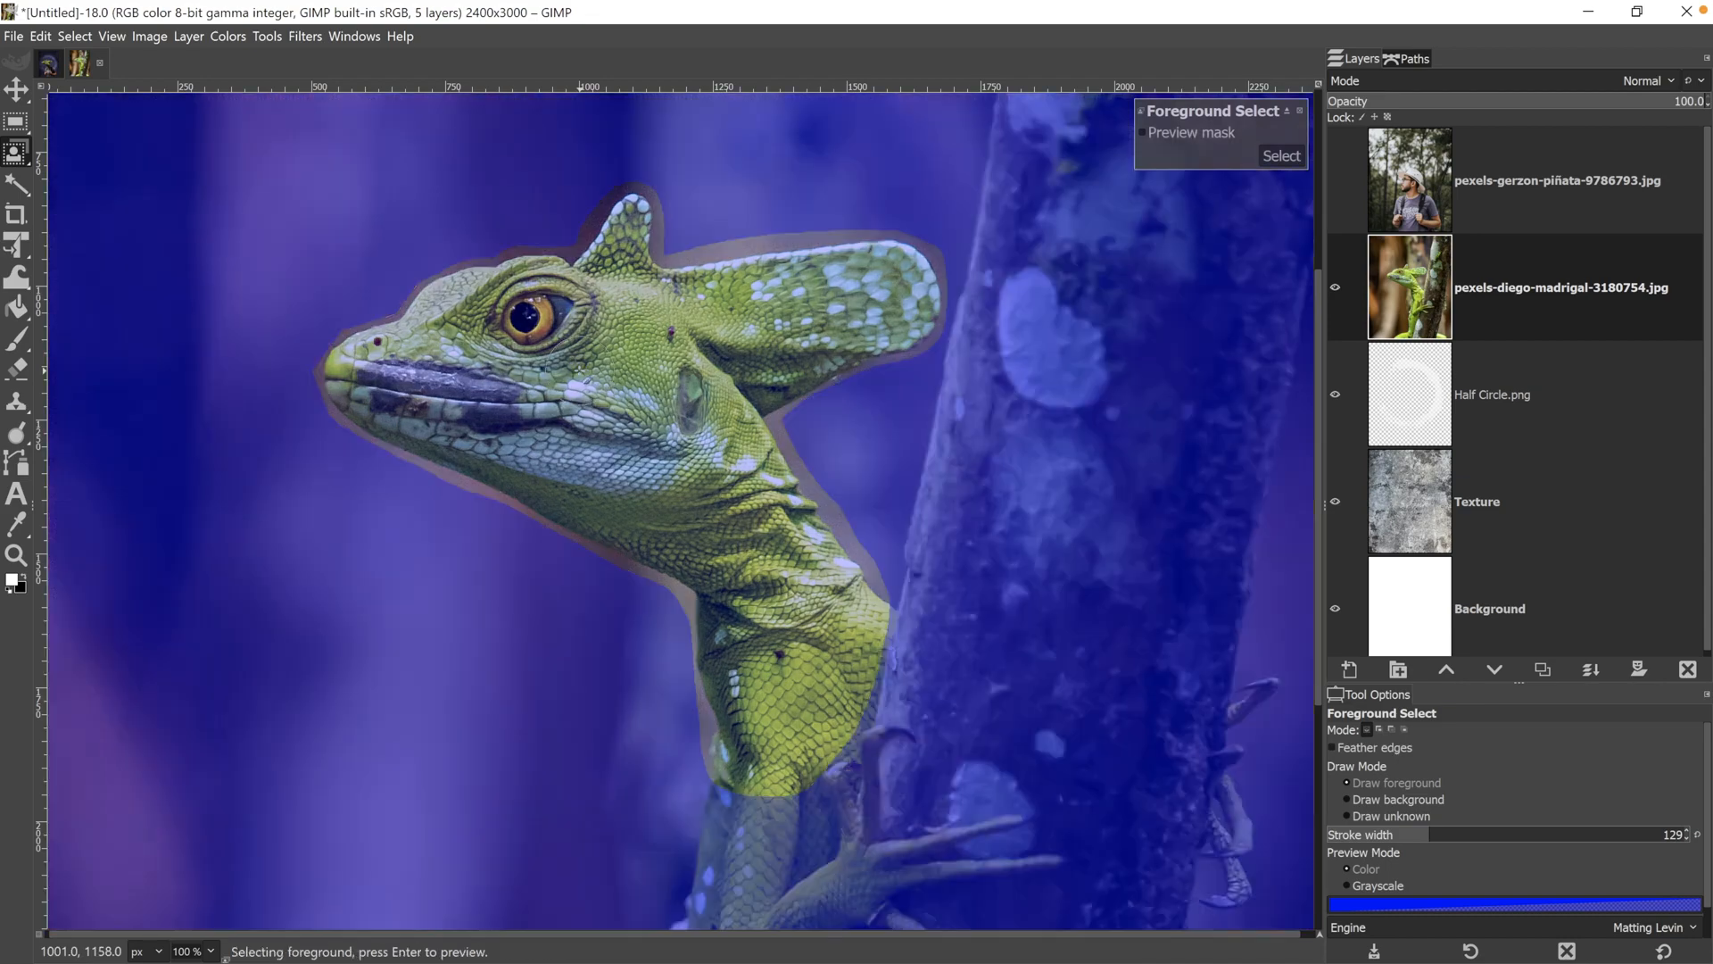
Reduce the Foreground Select stroke width to 65.
key(bracketleft)
key(bracketleft)
key(bracketleft)
key(bracketleft)
key(bracketleft)
key(bracketleft)
key(bracketleft)
key(bracketleft)
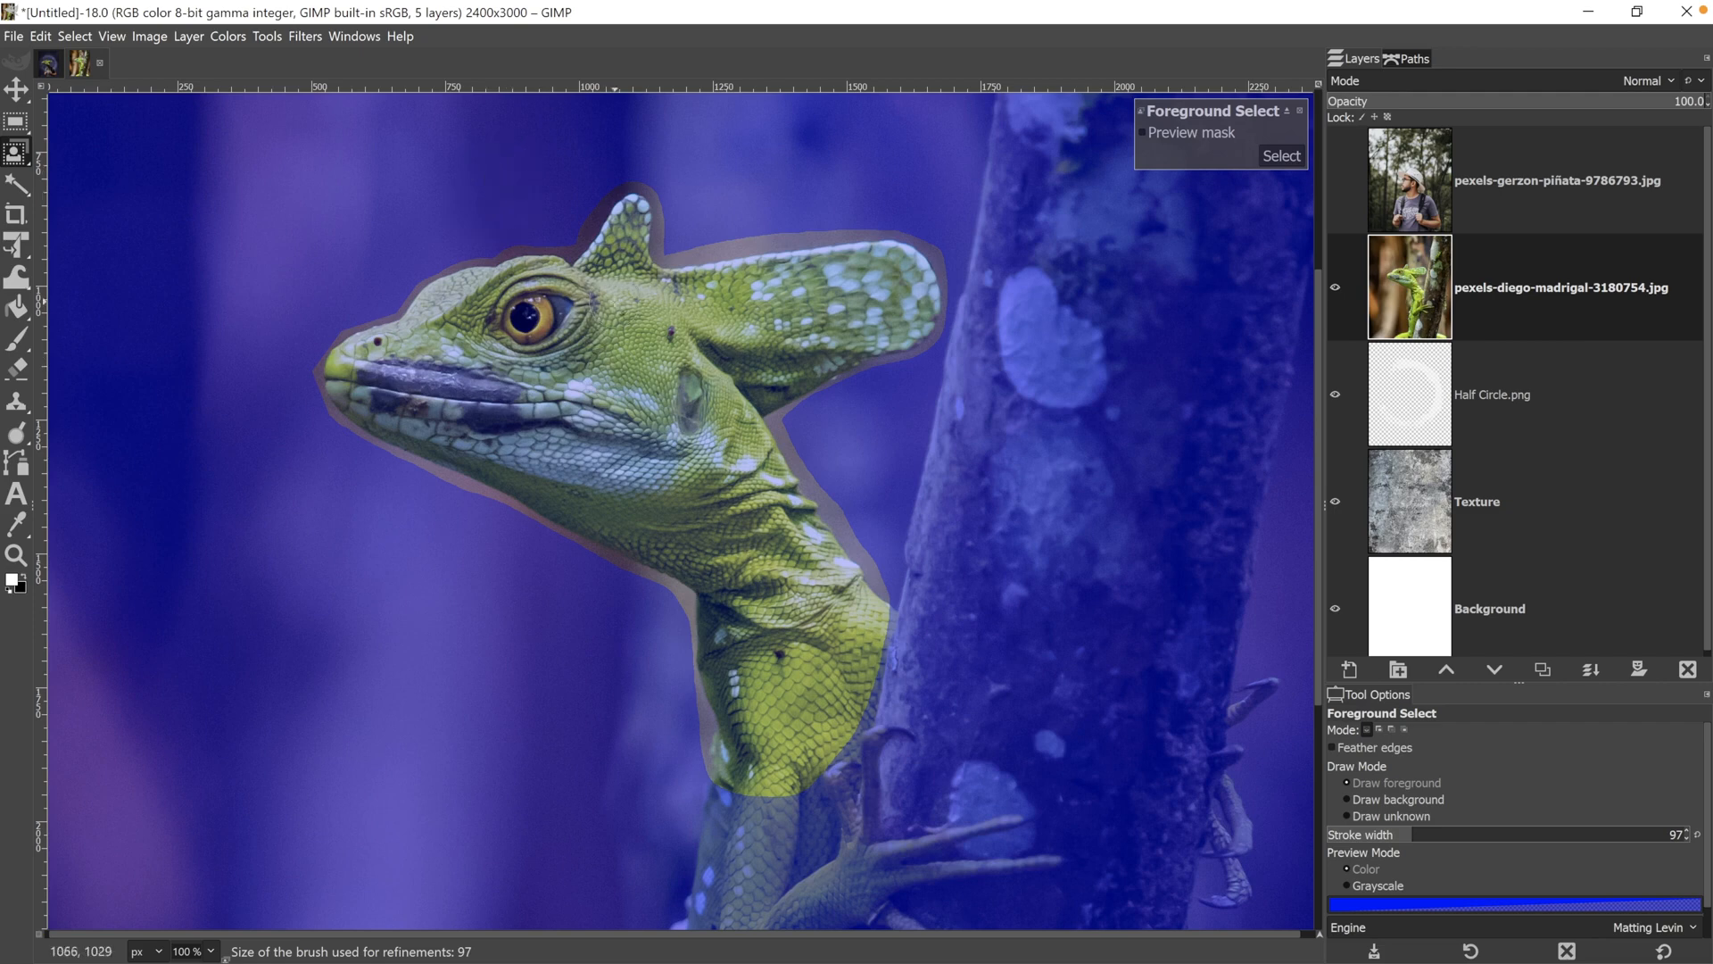
key(bracketleft)
key(bracketleft)
key(bracketleft)
key(bracketleft)
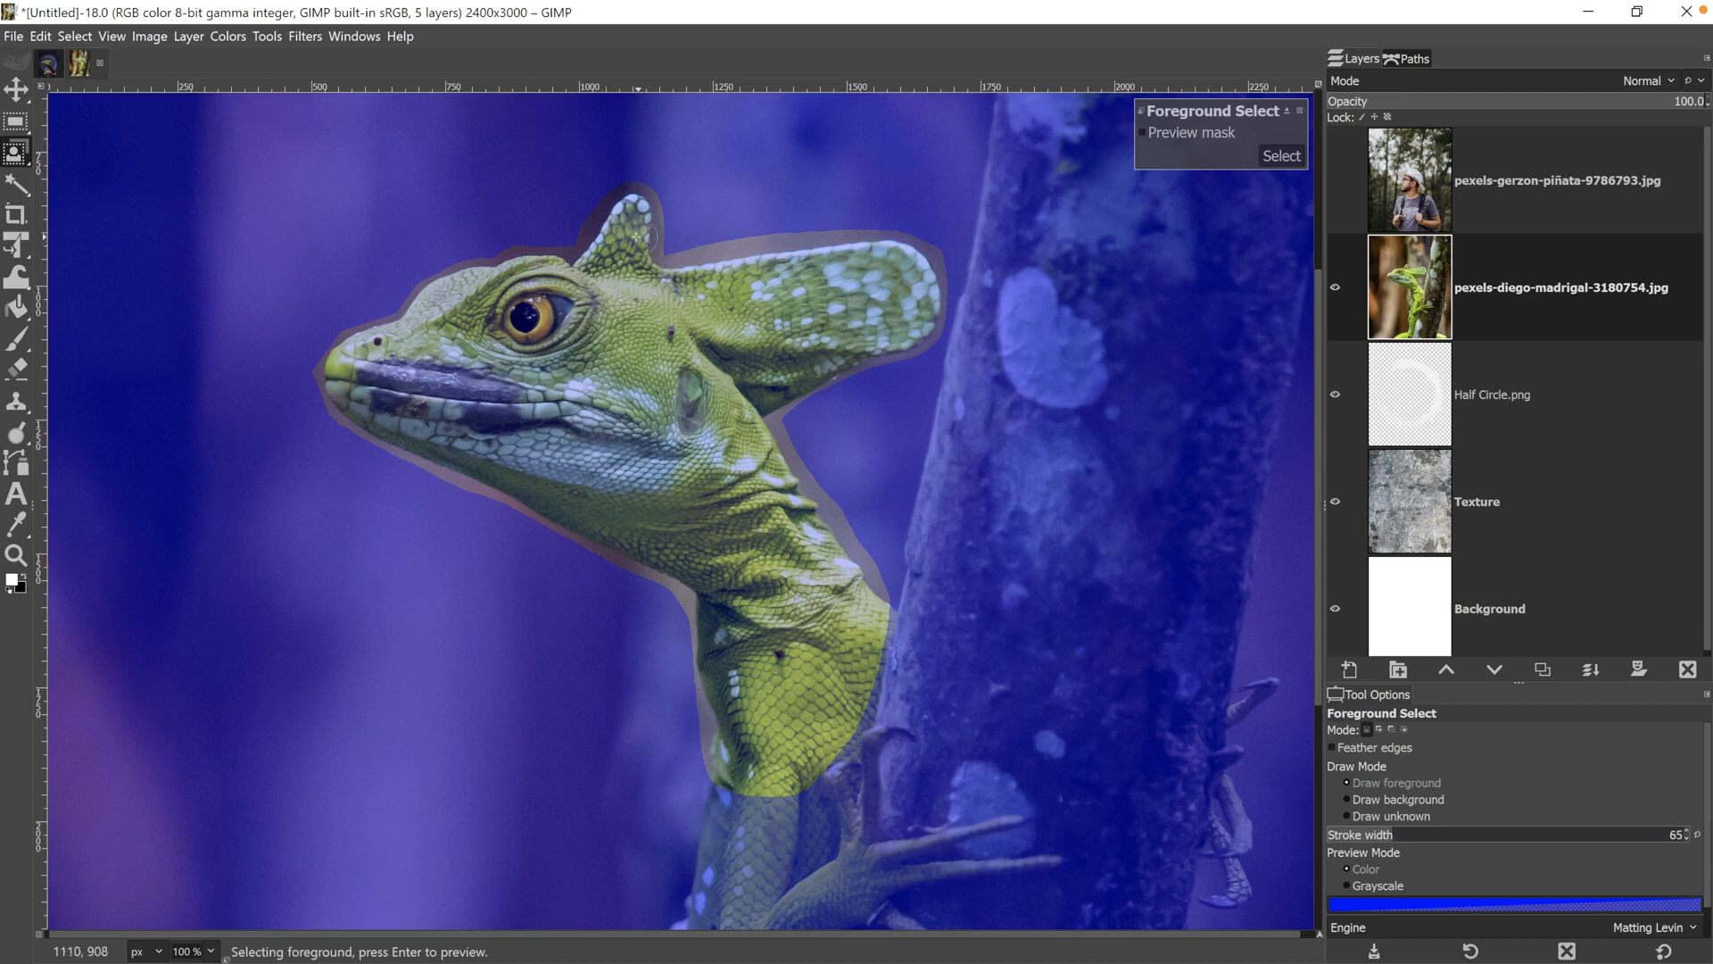
Mark the foreground with a continuous stroke just inside the outline of the lizard's head, crest and neck.
mouse_move(630, 215)
mouse_down()
mouse_move(570, 294)
mouse_move(543, 279)
mouse_move(456, 297)
mouse_move(350, 360)
mouse_up()
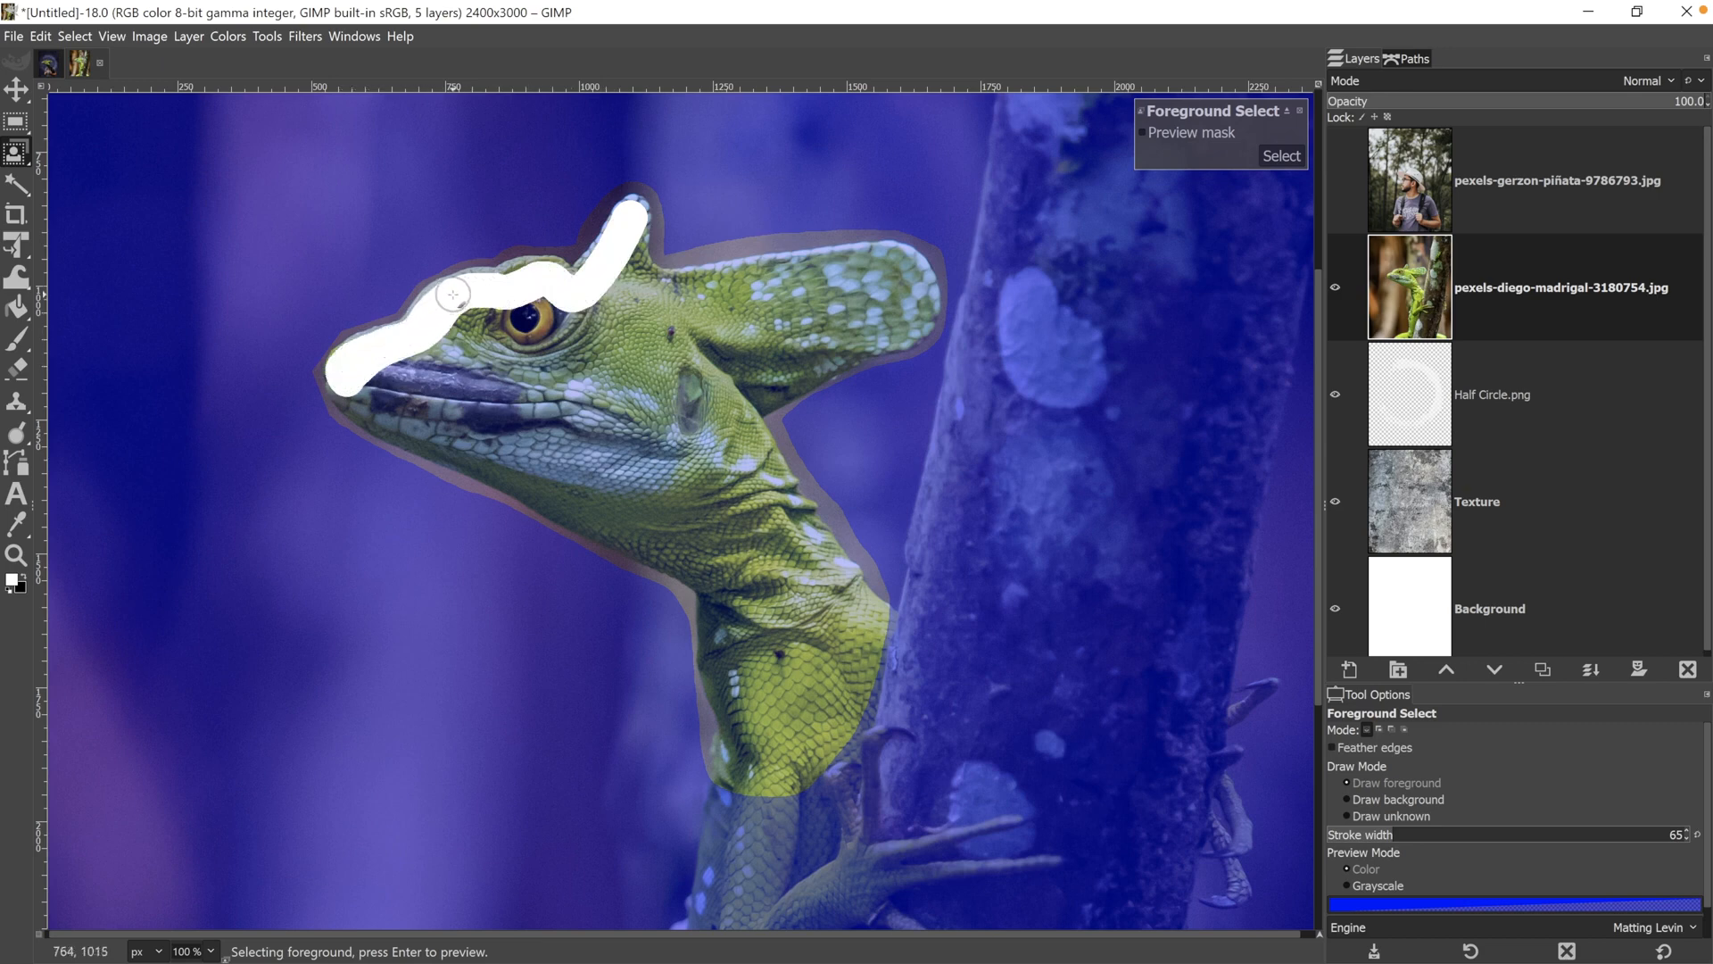
mouse_move(450, 299)
mouse_down()
mouse_move(403, 365)
mouse_move(348, 386)
mouse_move(355, 400)
mouse_move(700, 570)
mouse_move(738, 764)
mouse_move(797, 771)
mouse_move(839, 725)
mouse_move(863, 619)
mouse_move(761, 471)
mouse_move(748, 402)
mouse_move(909, 323)
mouse_move(915, 261)
mouse_move(647, 287)
mouse_move(623, 229)
mouse_move(610, 314)
mouse_up()
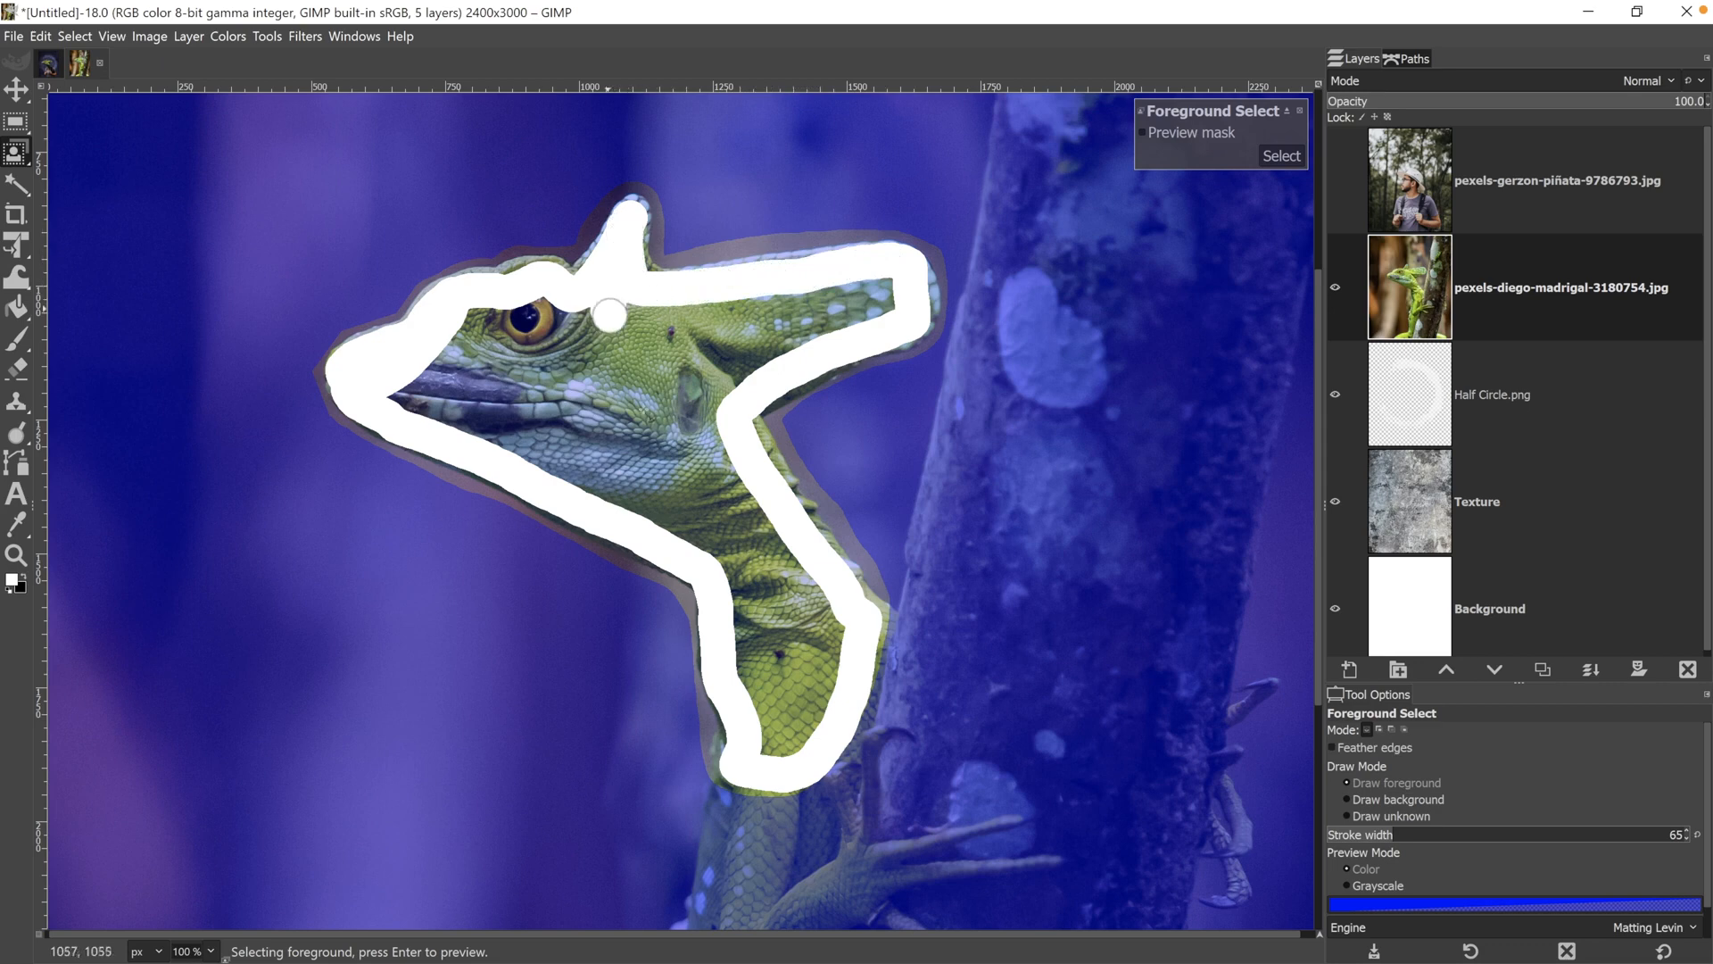
key(Return)
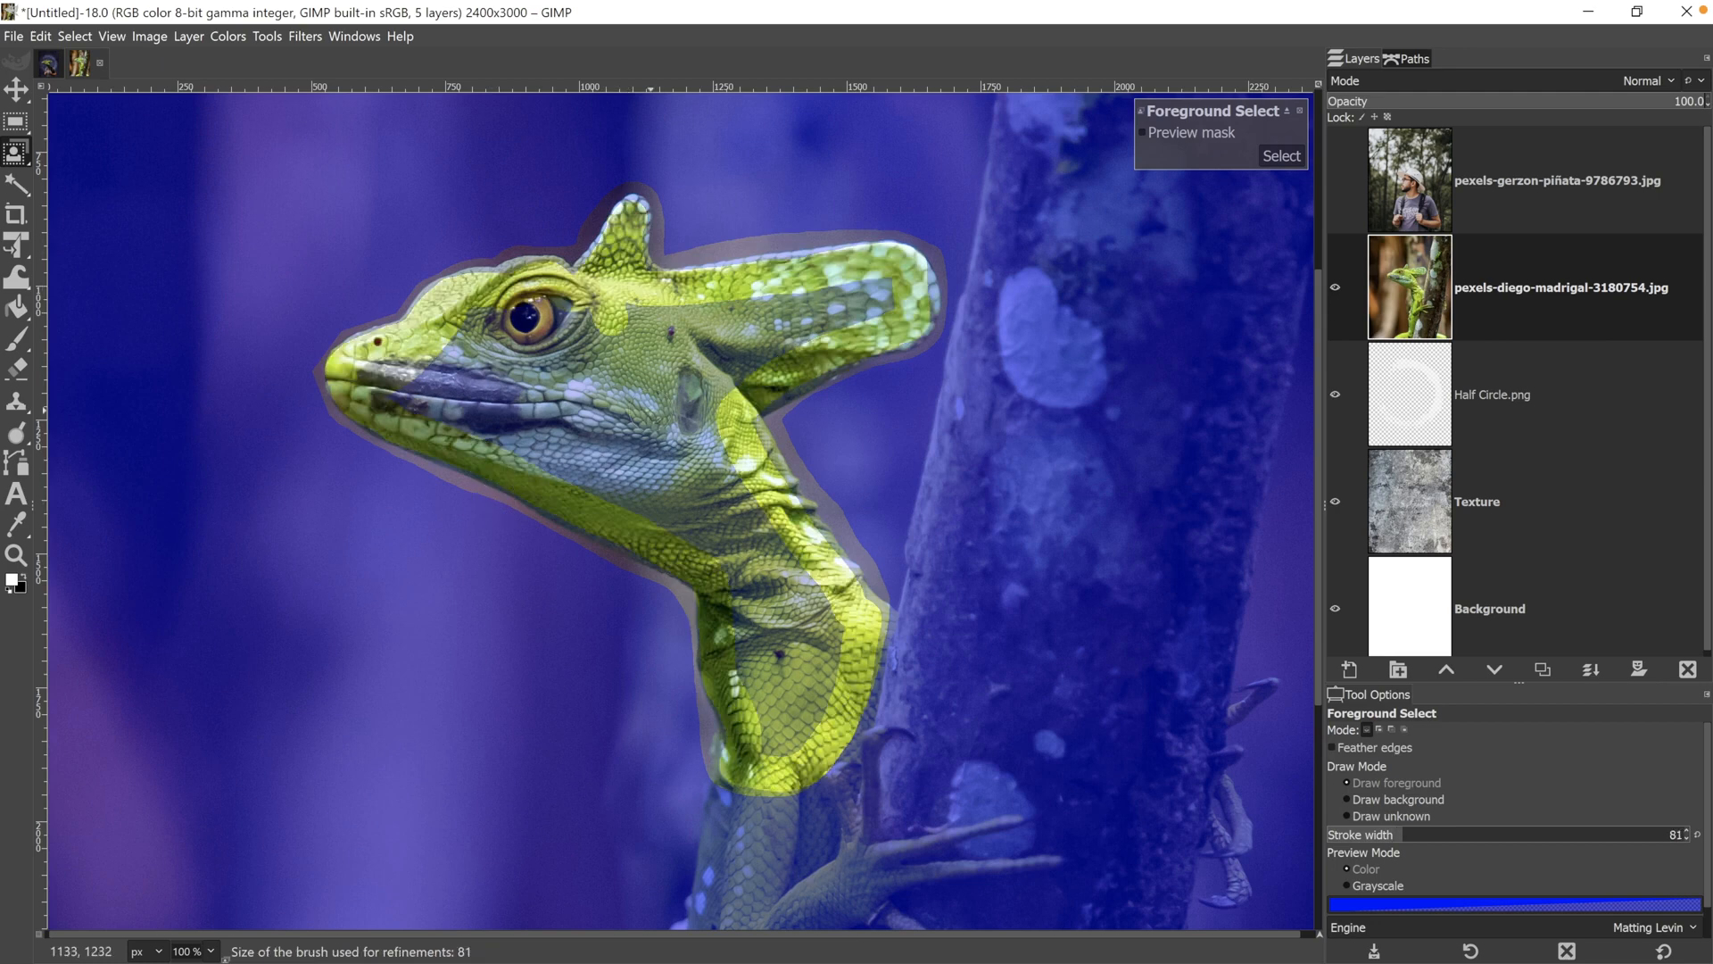
Increase the Foreground Select stroke width to 113 and fill in the lizard's remaining unmarked interior as foreground.
key(bracketright)
key(bracketright)
key(bracketright)
key(bracketright)
key(bracketright)
key(bracketright)
key(bracketright)
key(bracketright)
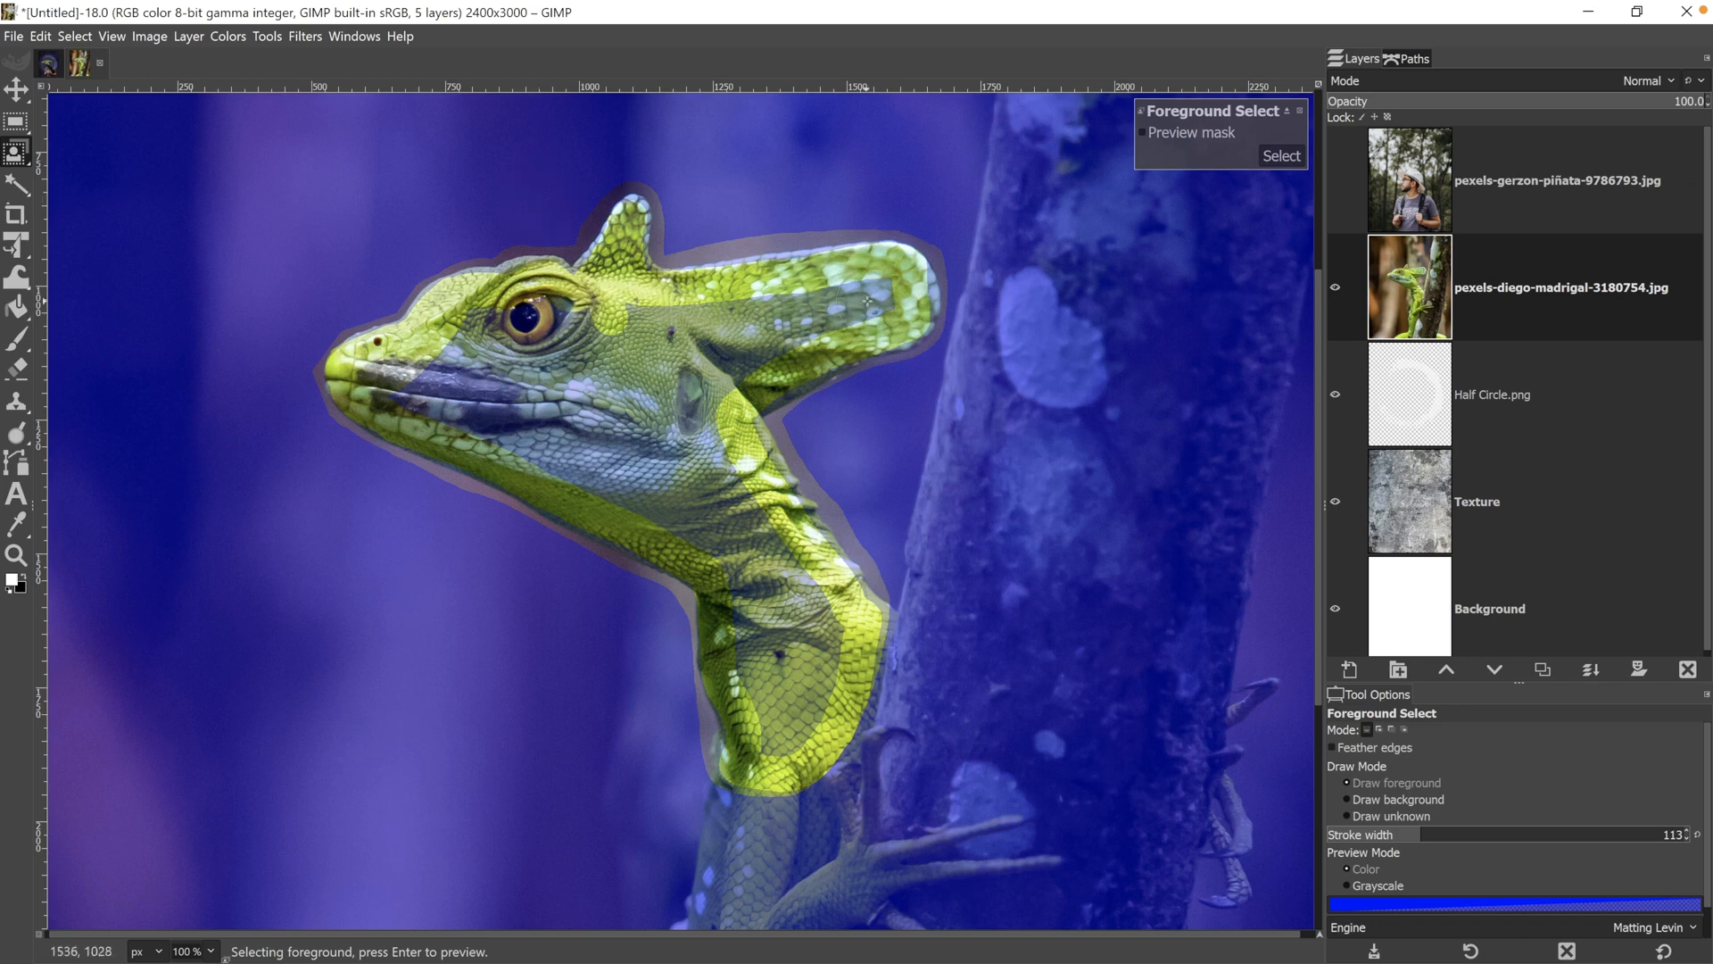
mouse_move(867, 302)
mouse_down()
mouse_move(460, 337)
mouse_move(412, 392)
mouse_move(548, 430)
mouse_move(626, 471)
mouse_move(519, 438)
mouse_move(692, 516)
mouse_move(777, 740)
mouse_move(806, 687)
mouse_move(814, 586)
mouse_move(696, 394)
mouse_move(783, 335)
mouse_move(547, 344)
mouse_move(517, 375)
mouse_move(704, 436)
mouse_move(549, 405)
mouse_move(750, 501)
mouse_move(780, 678)
mouse_move(784, 630)
mouse_move(642, 431)
mouse_up()
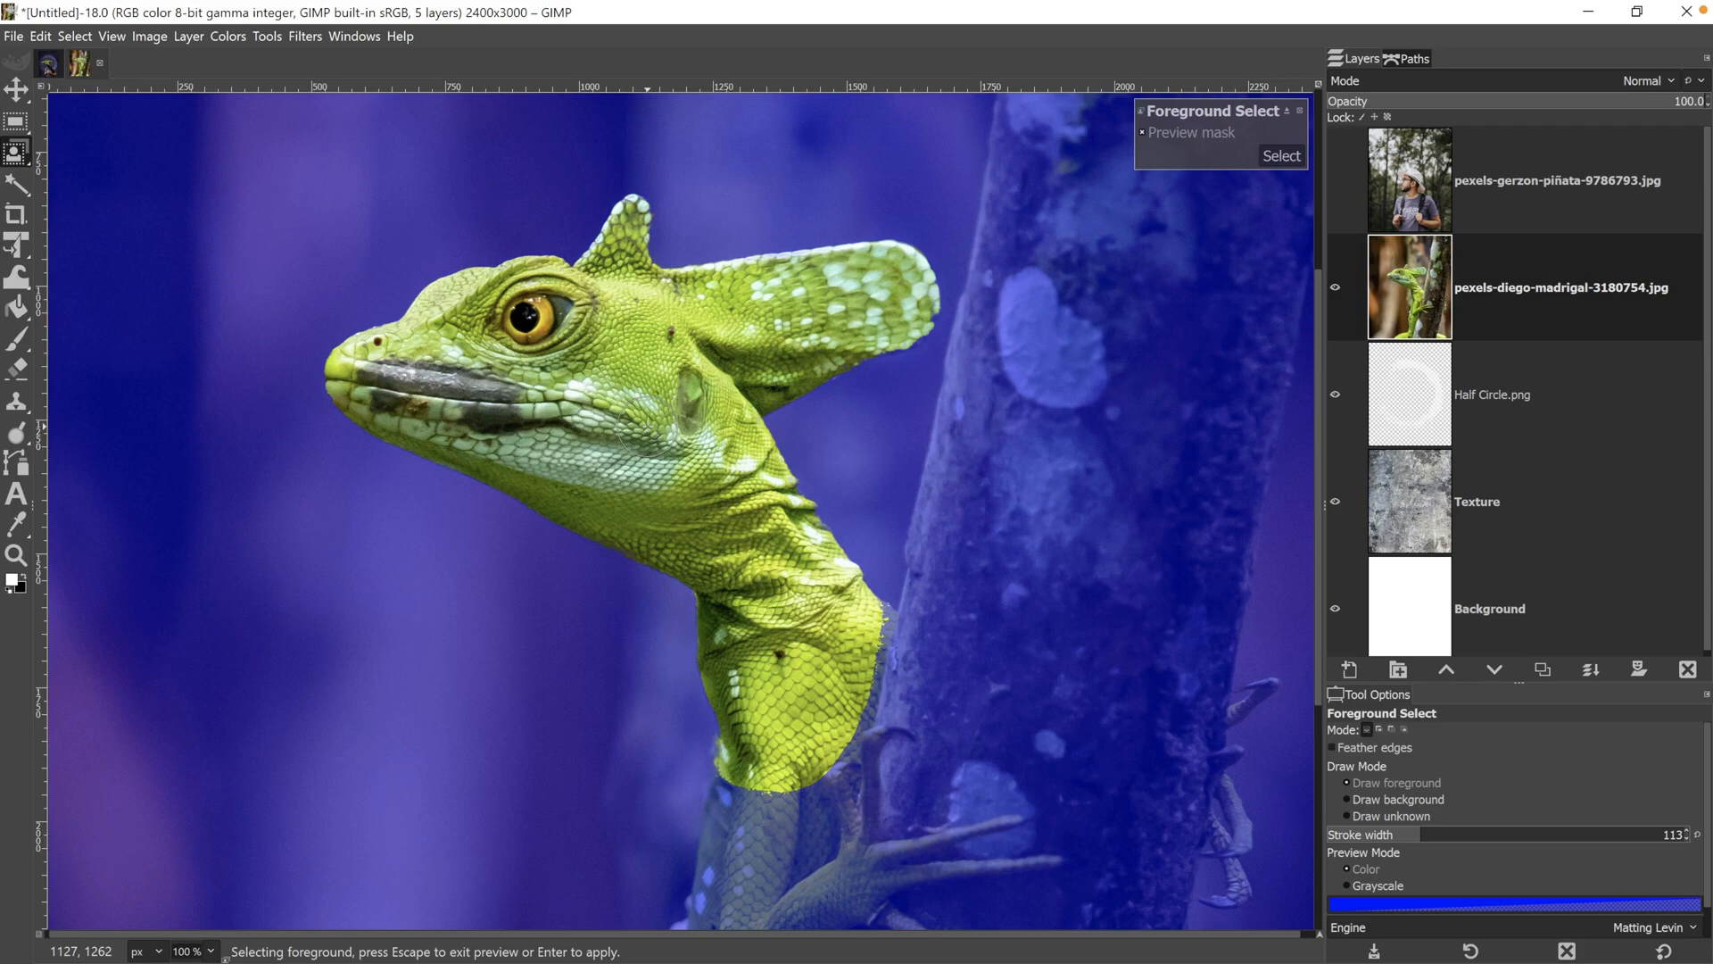
Convert the foreground preview into a selection and add a layer mask to the lizard layer initialized from that selection.
click(1283, 156)
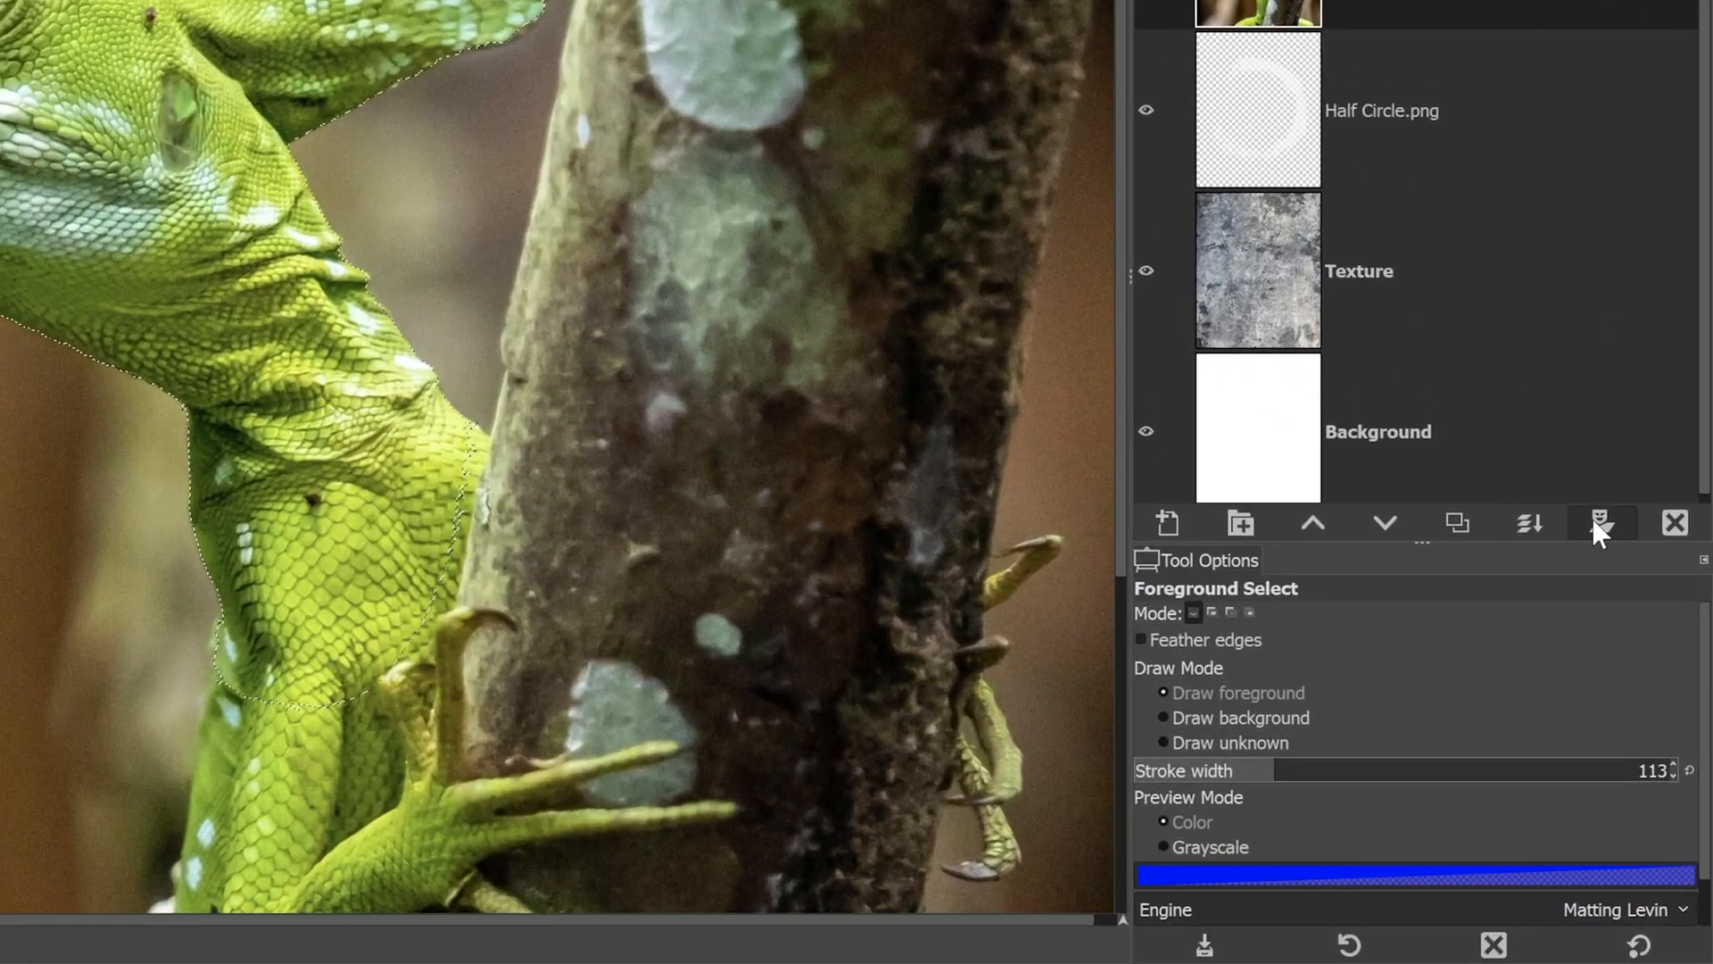
click(1594, 526)
click(1468, 564)
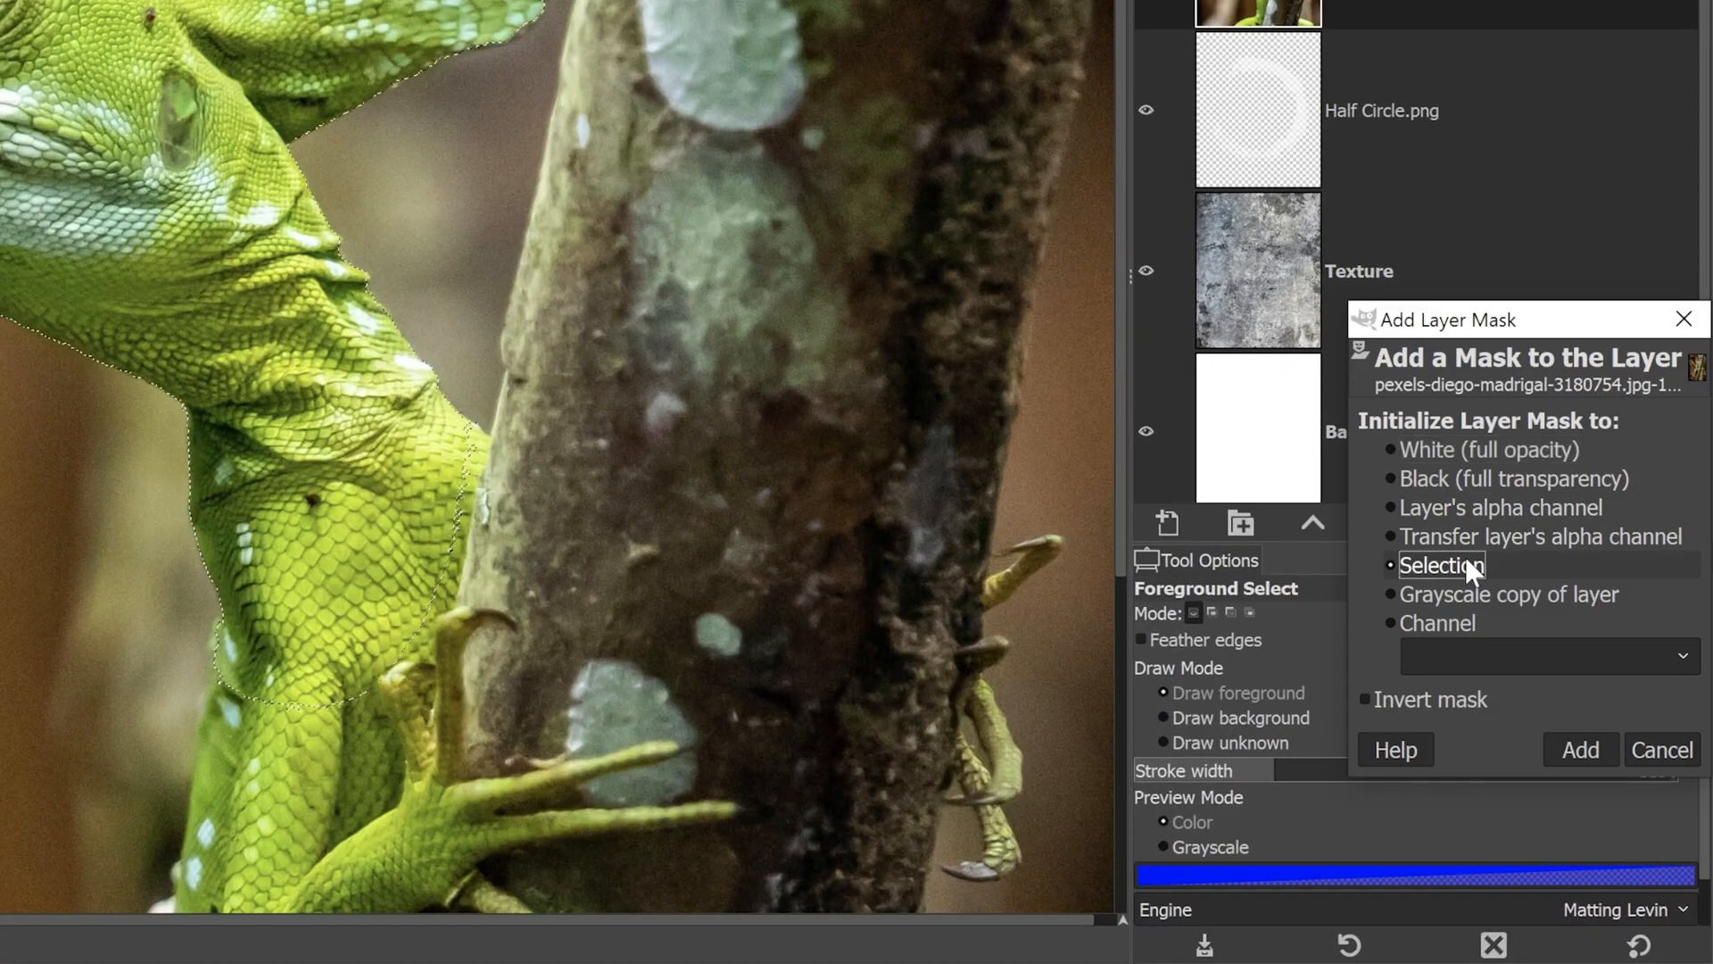
click(1582, 750)
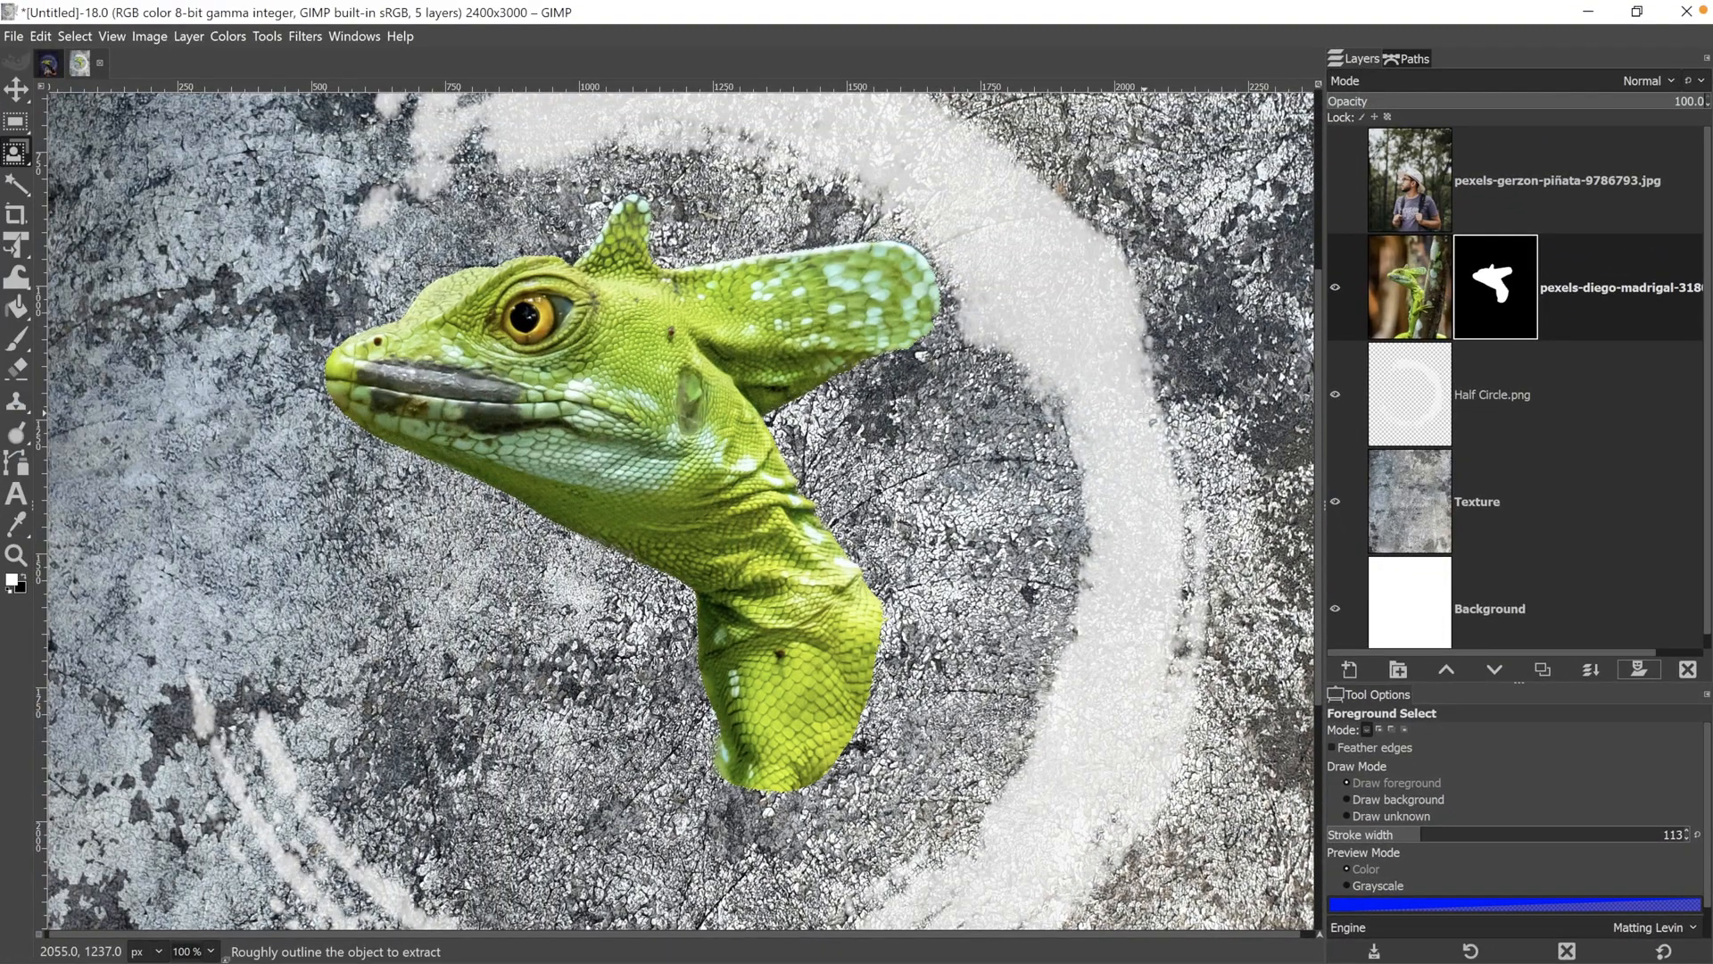
Hide the half circle and texture layers.
click(1334, 395)
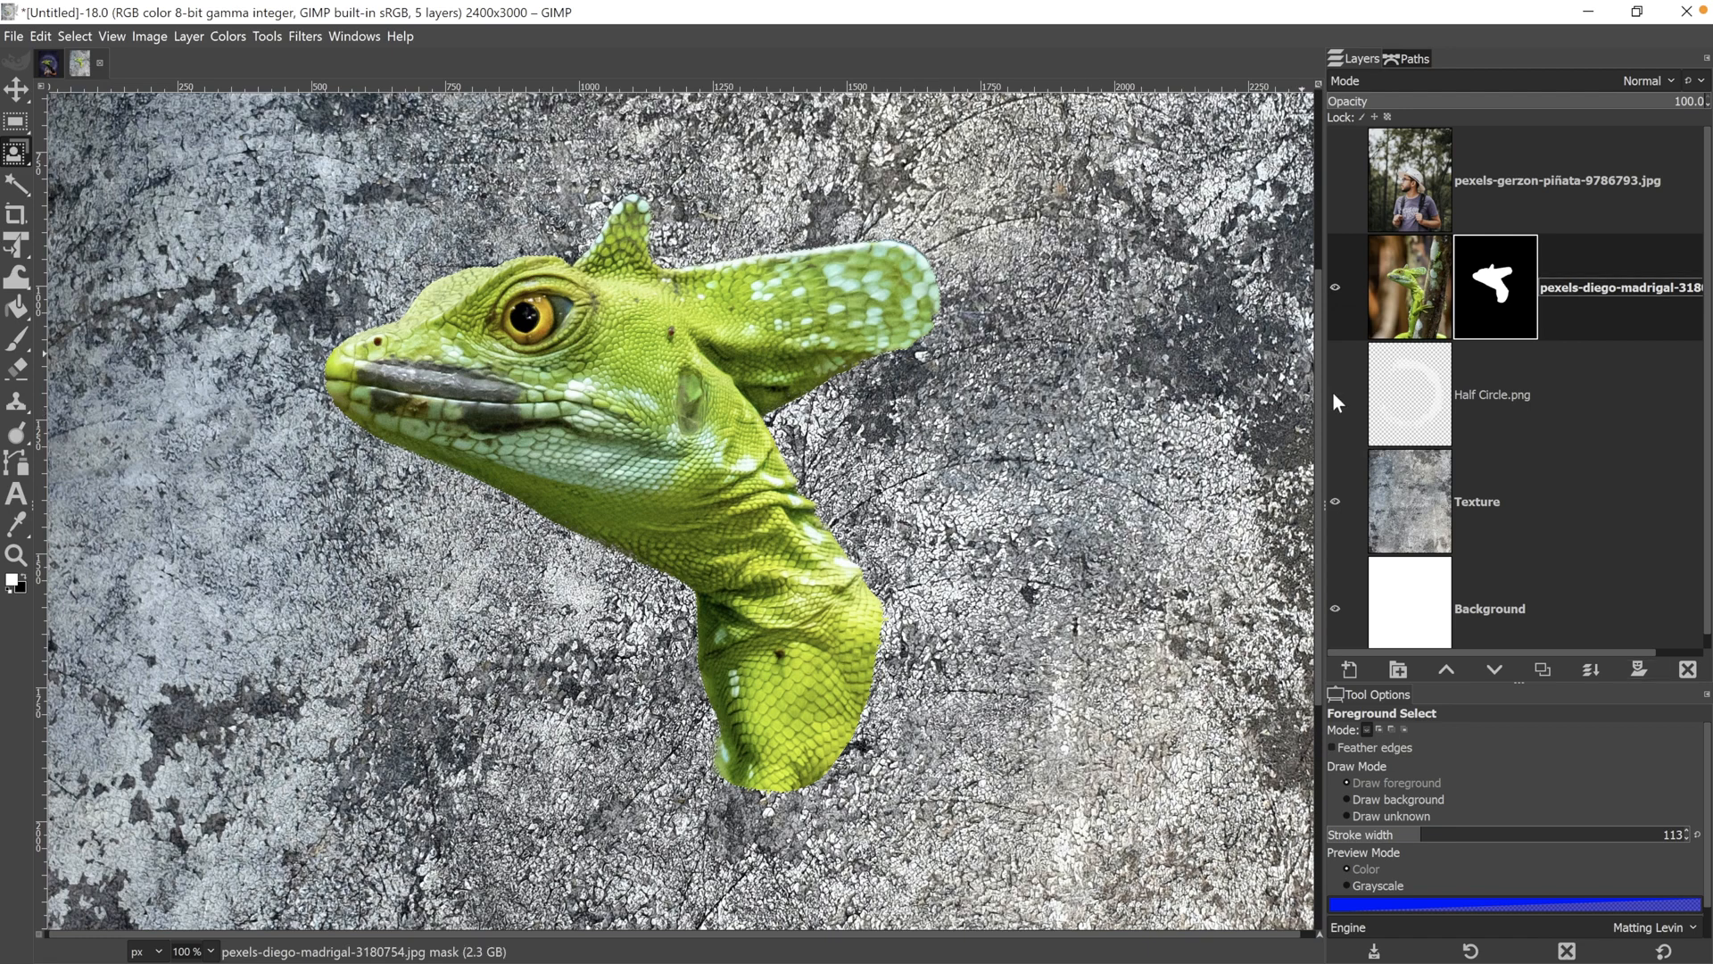
click(1335, 502)
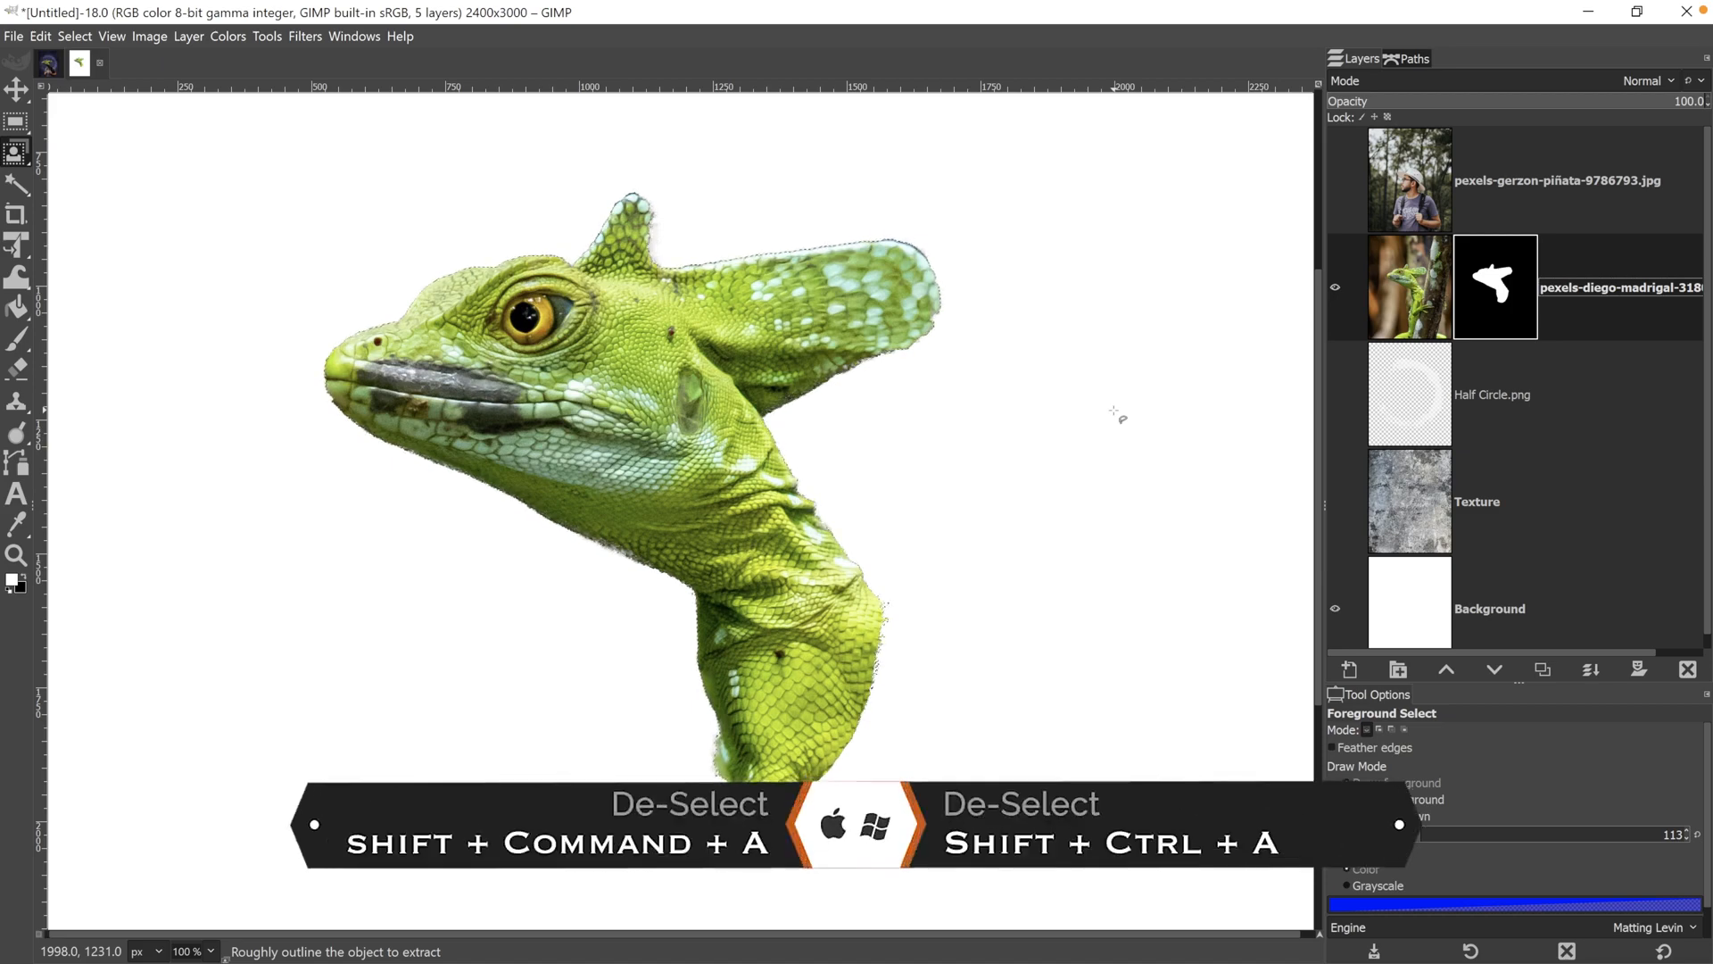
Paint white with the Paintbrush on the lizard's layer mask along the rear edge of the small head crest.
key(z)
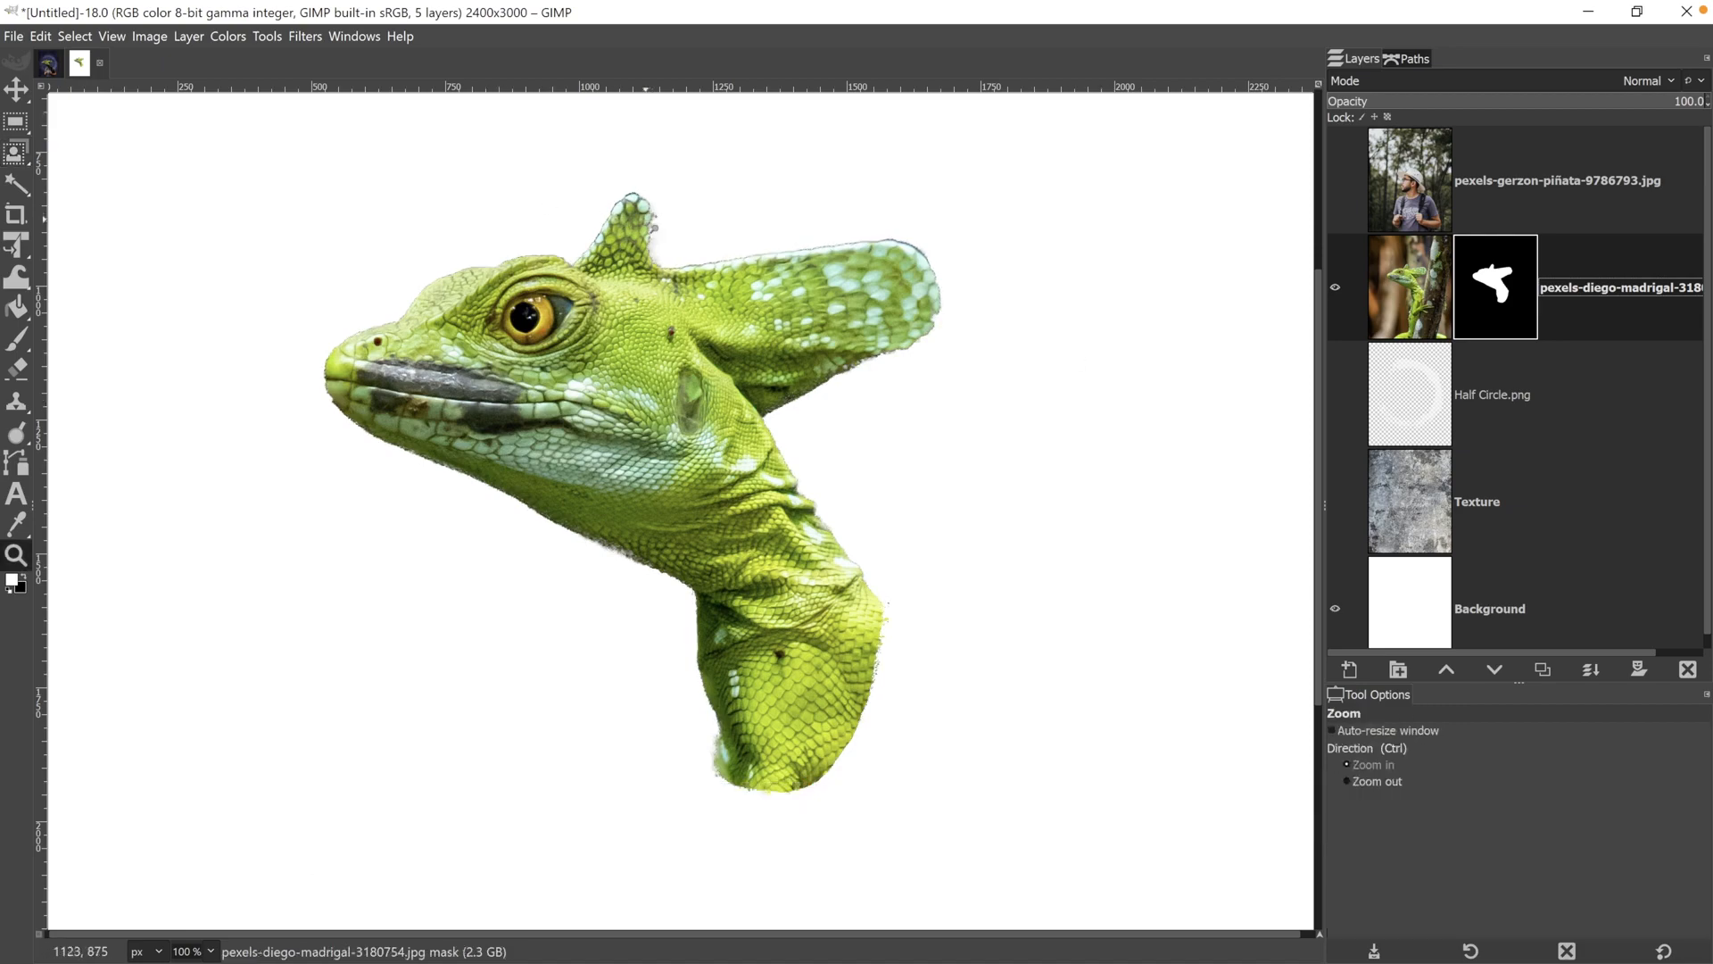
click(654, 227)
click(654, 226)
click(678, 286)
click(677, 285)
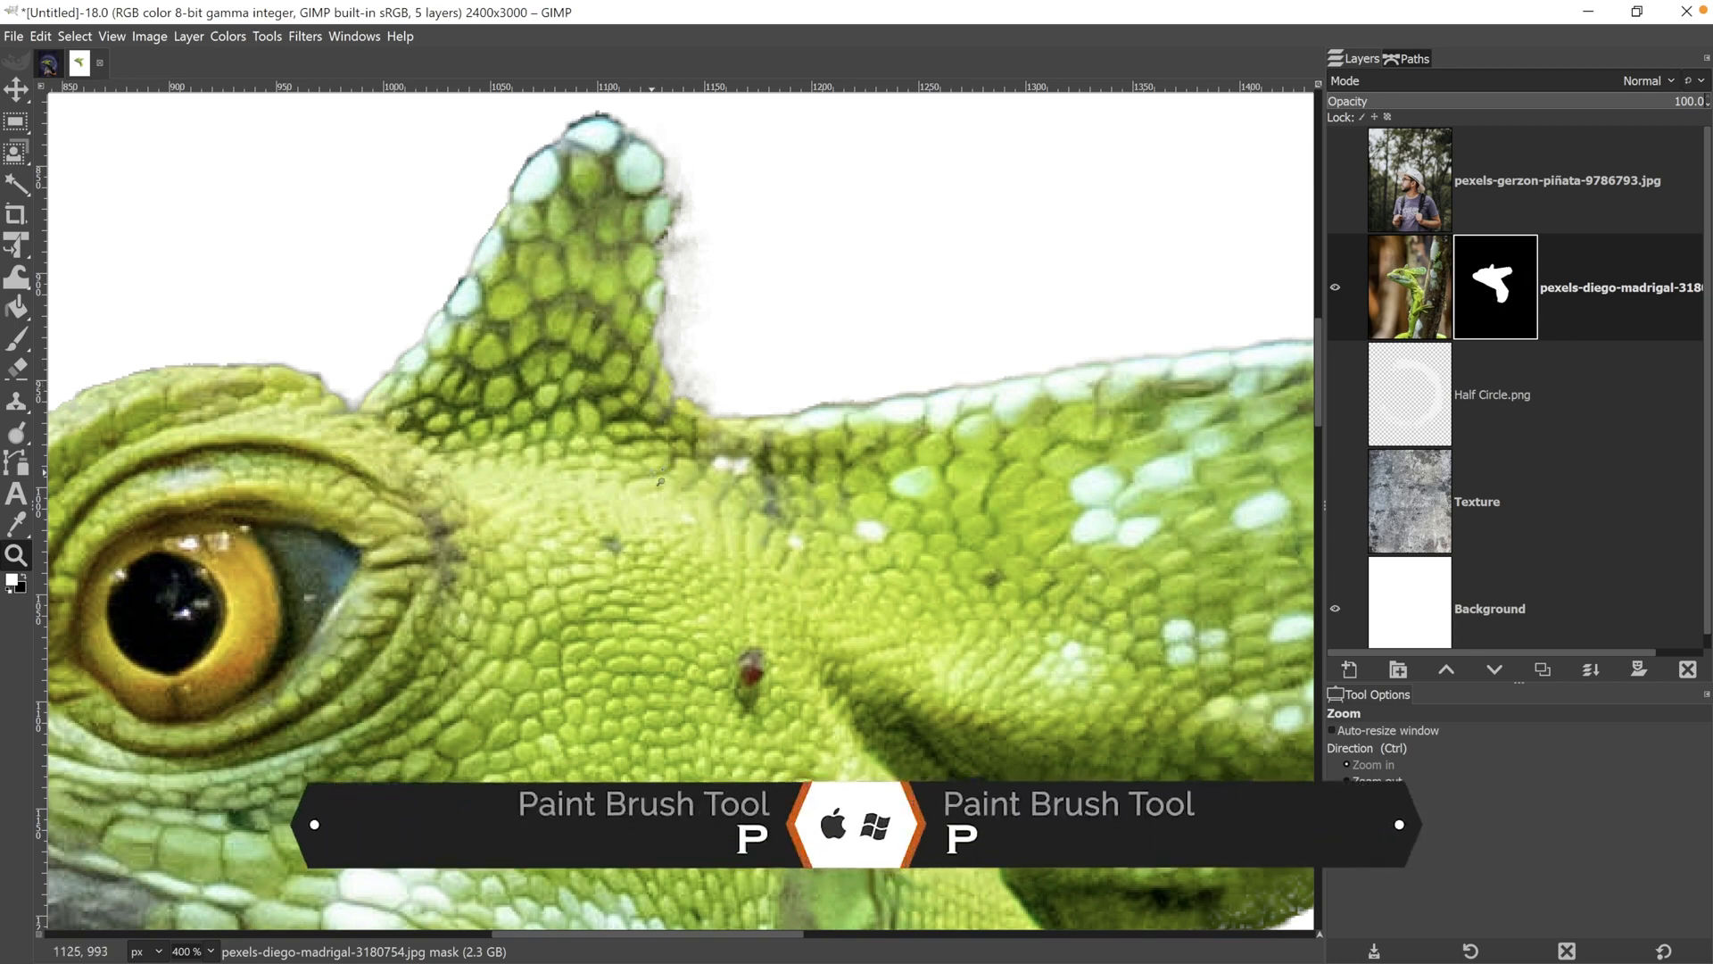
key(p)
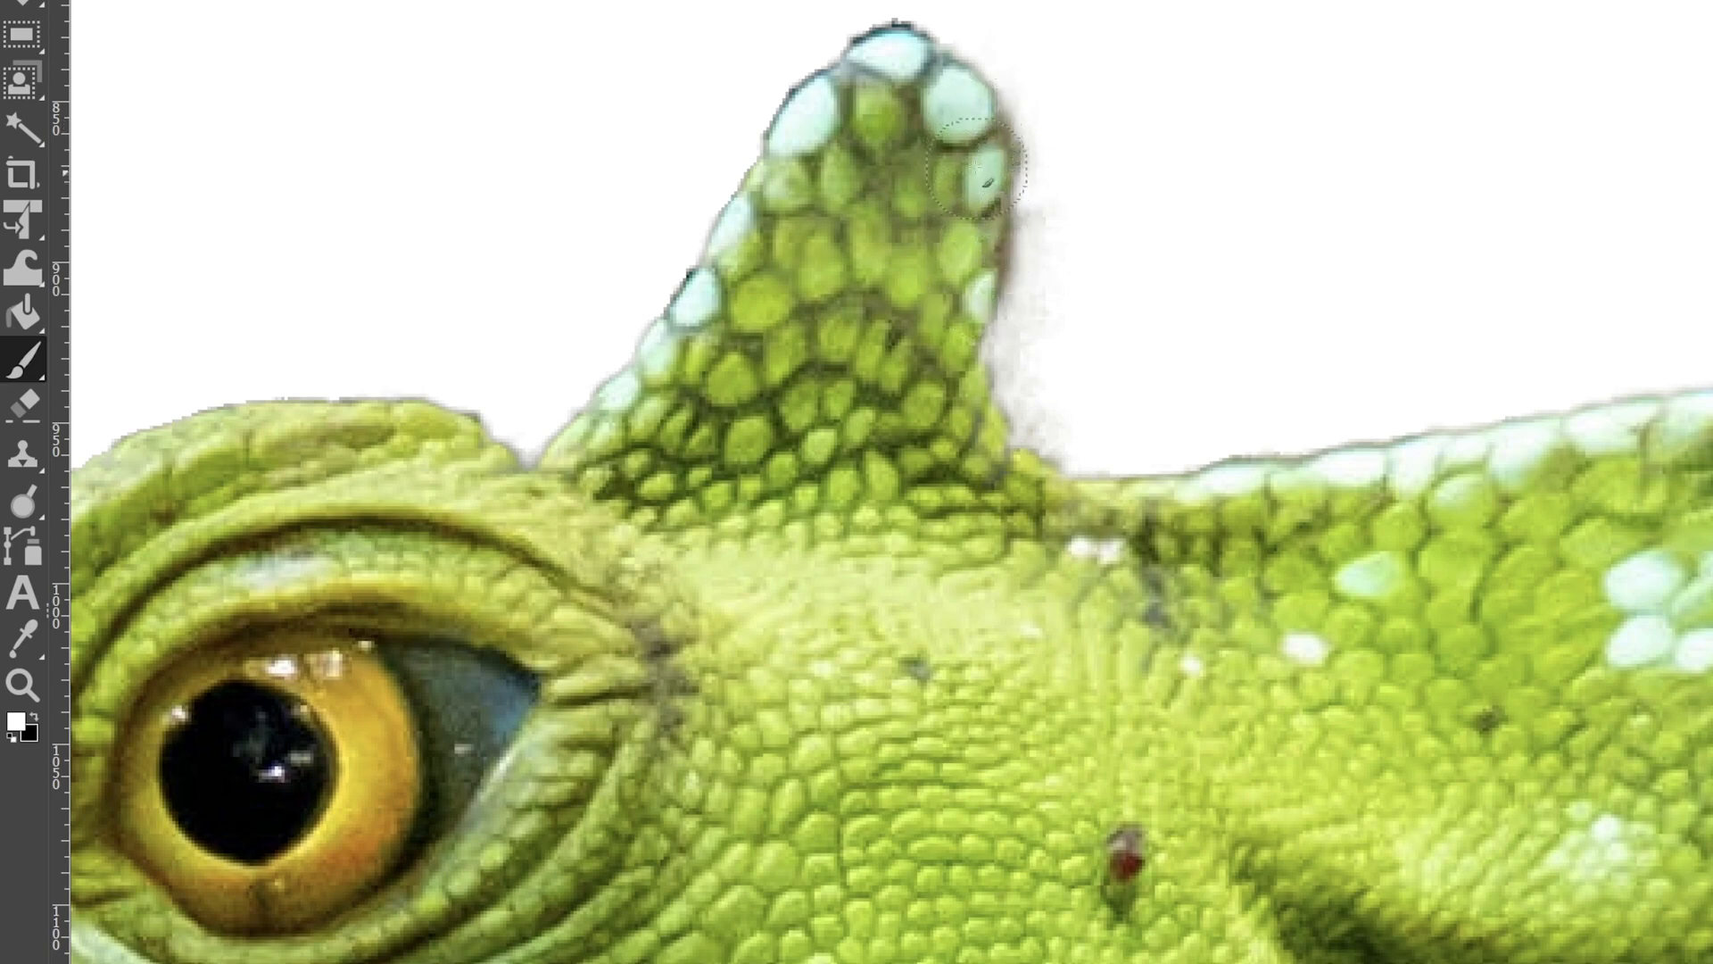
mouse_move(978, 168)
mouse_down()
mouse_move(980, 396)
mouse_move(989, 430)
mouse_move(1049, 486)
mouse_move(1008, 431)
mouse_move(995, 319)
mouse_move(1020, 148)
mouse_move(1003, 98)
mouse_move(1031, 184)
mouse_up()
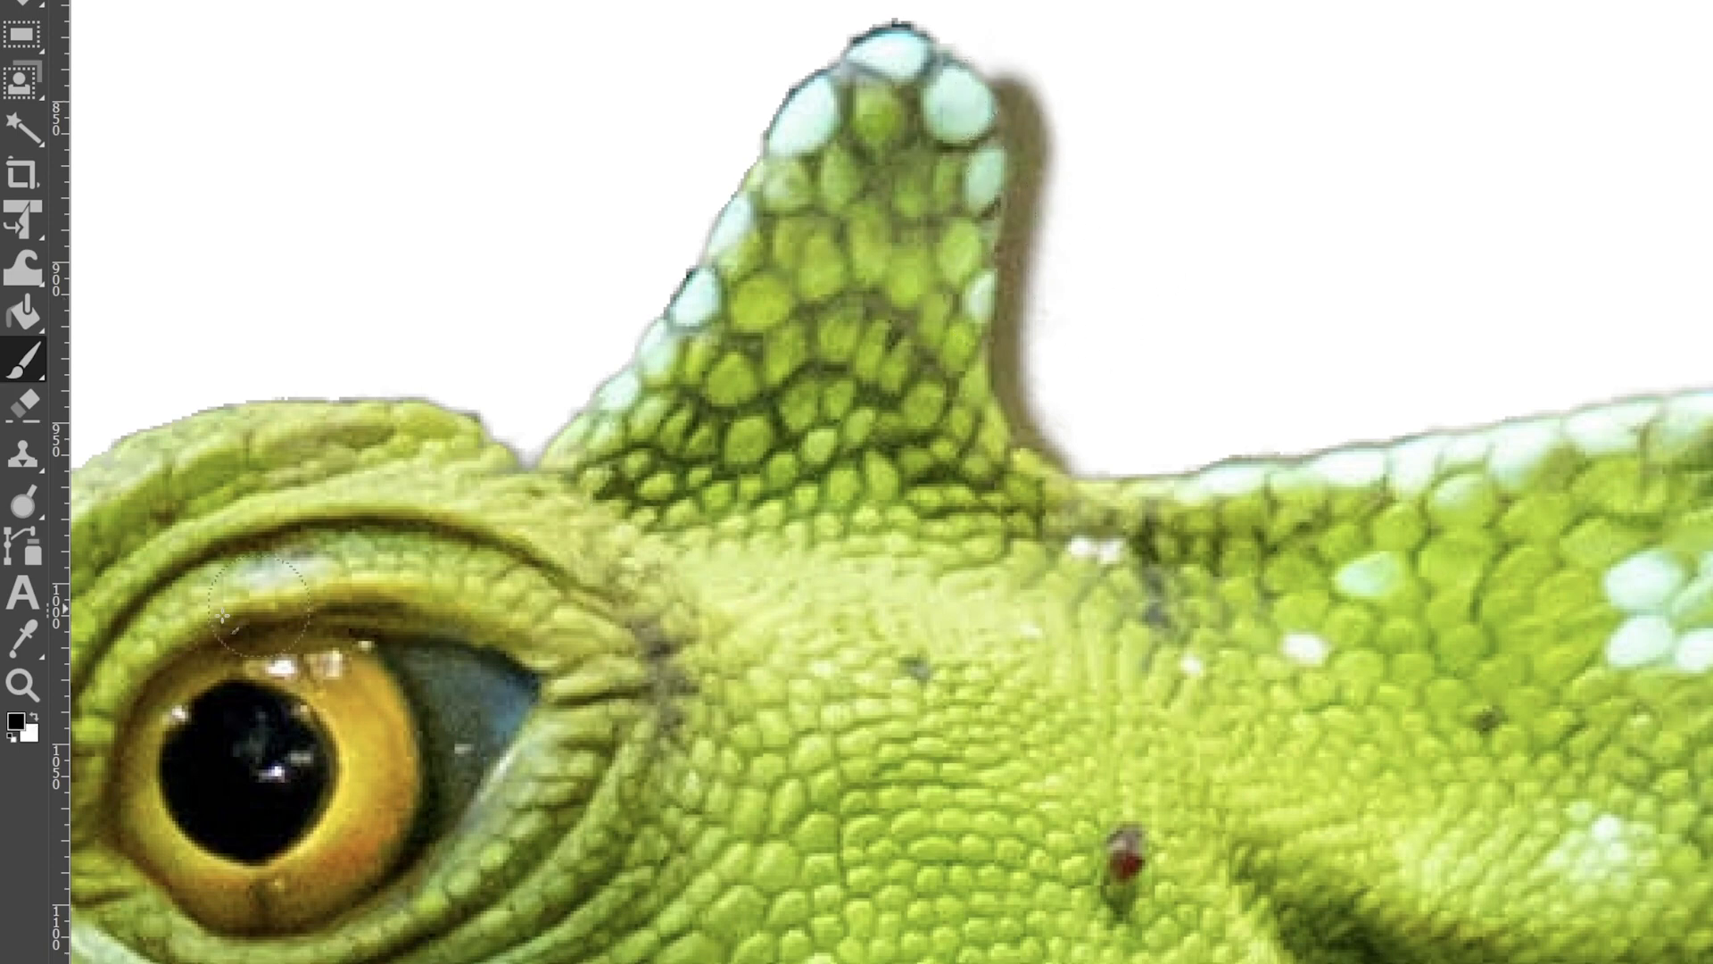
Paint black on the lizard's layer mask around the small head crest's rear edge and tip to remove the fringe.
click(18, 734)
key(x)
mouse_move(1048, 140)
mouse_down()
mouse_move(1017, 58)
mouse_move(1035, 146)
mouse_move(1026, 376)
mouse_move(1042, 417)
mouse_move(1082, 439)
mouse_up()
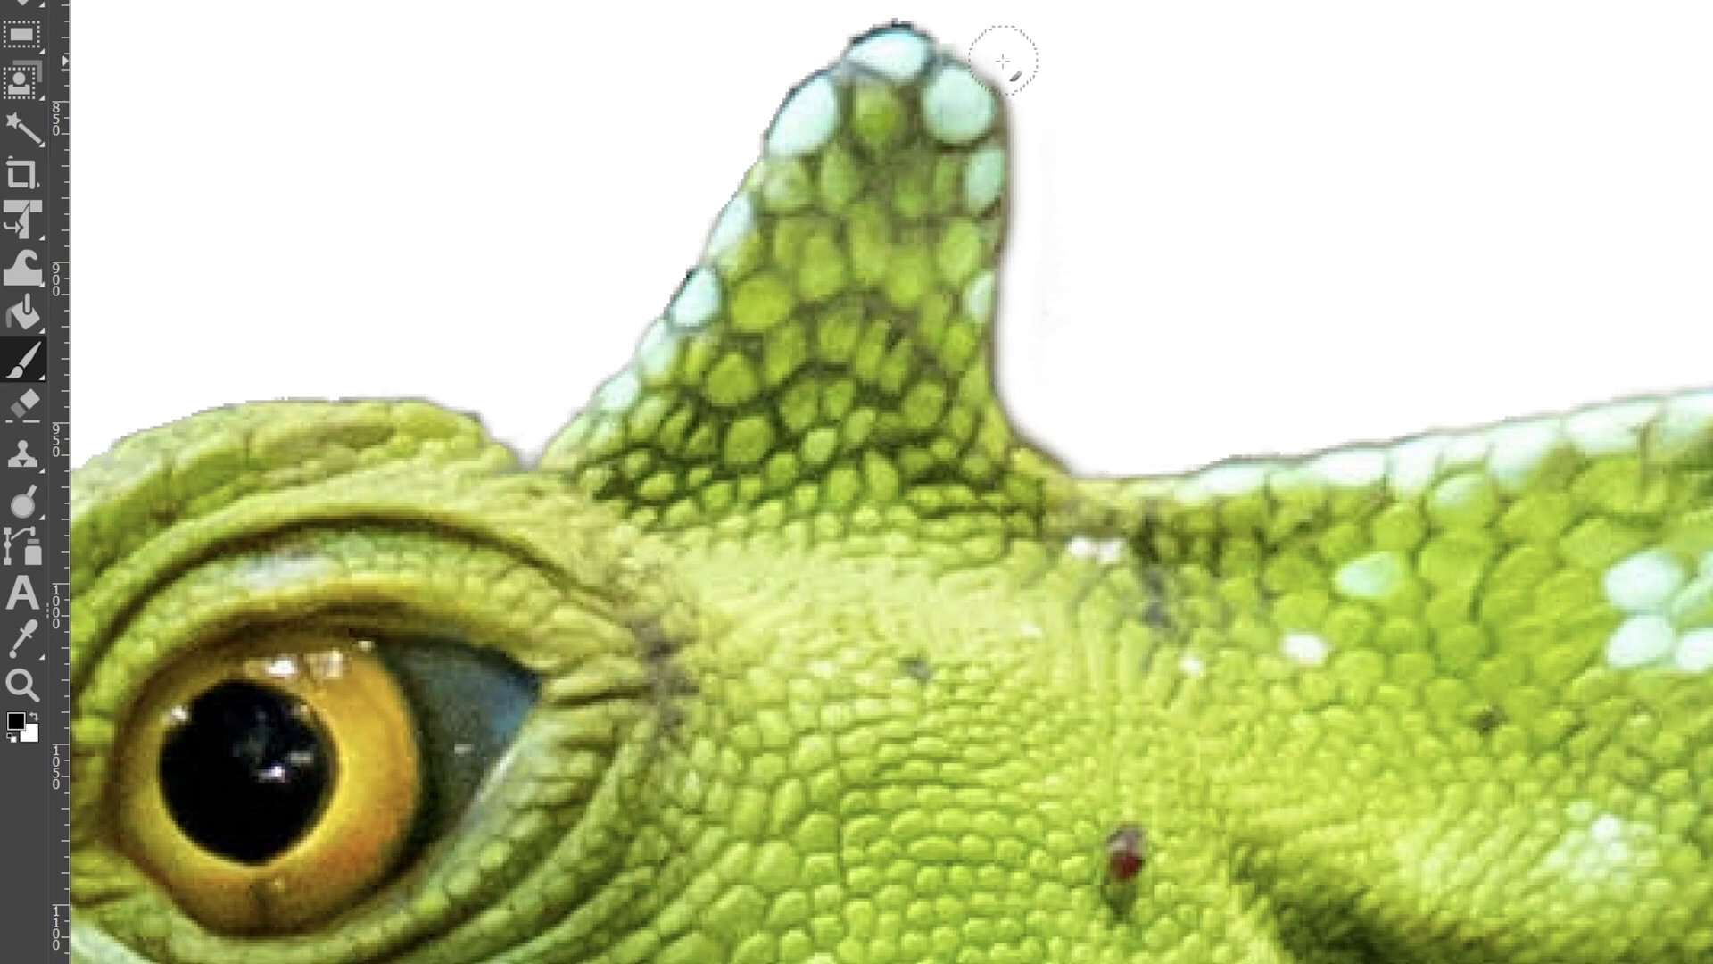
drag(929, 9, 819, 34)
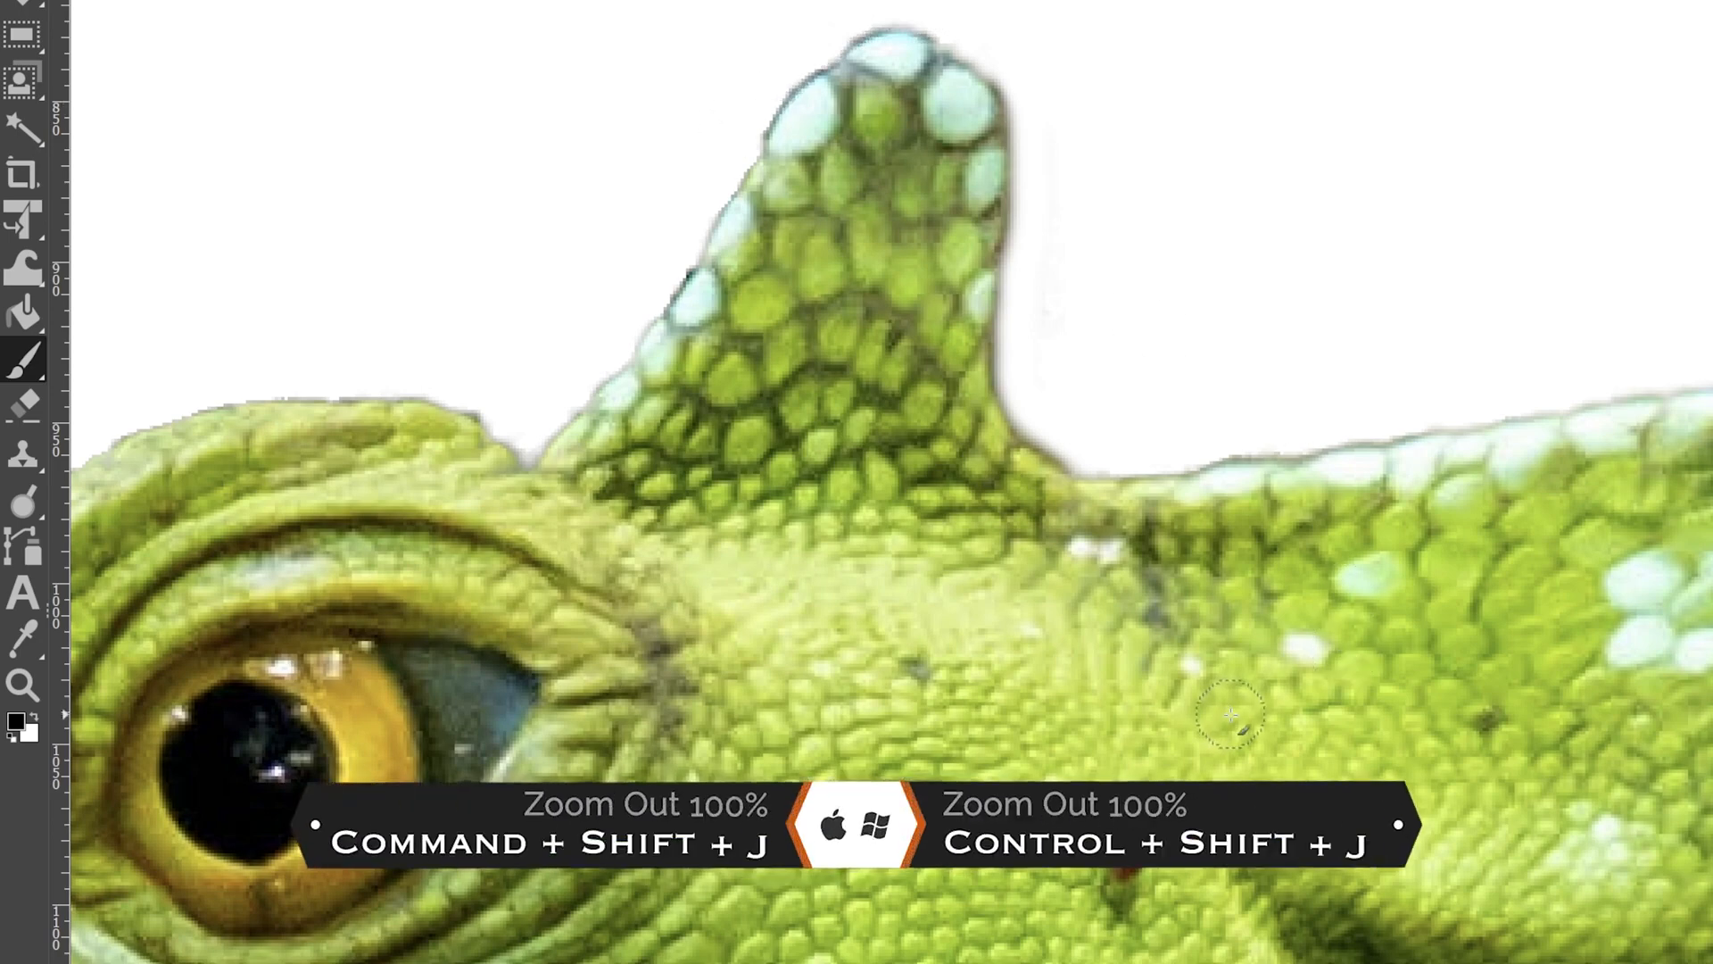
key(ctrl+shift+j)
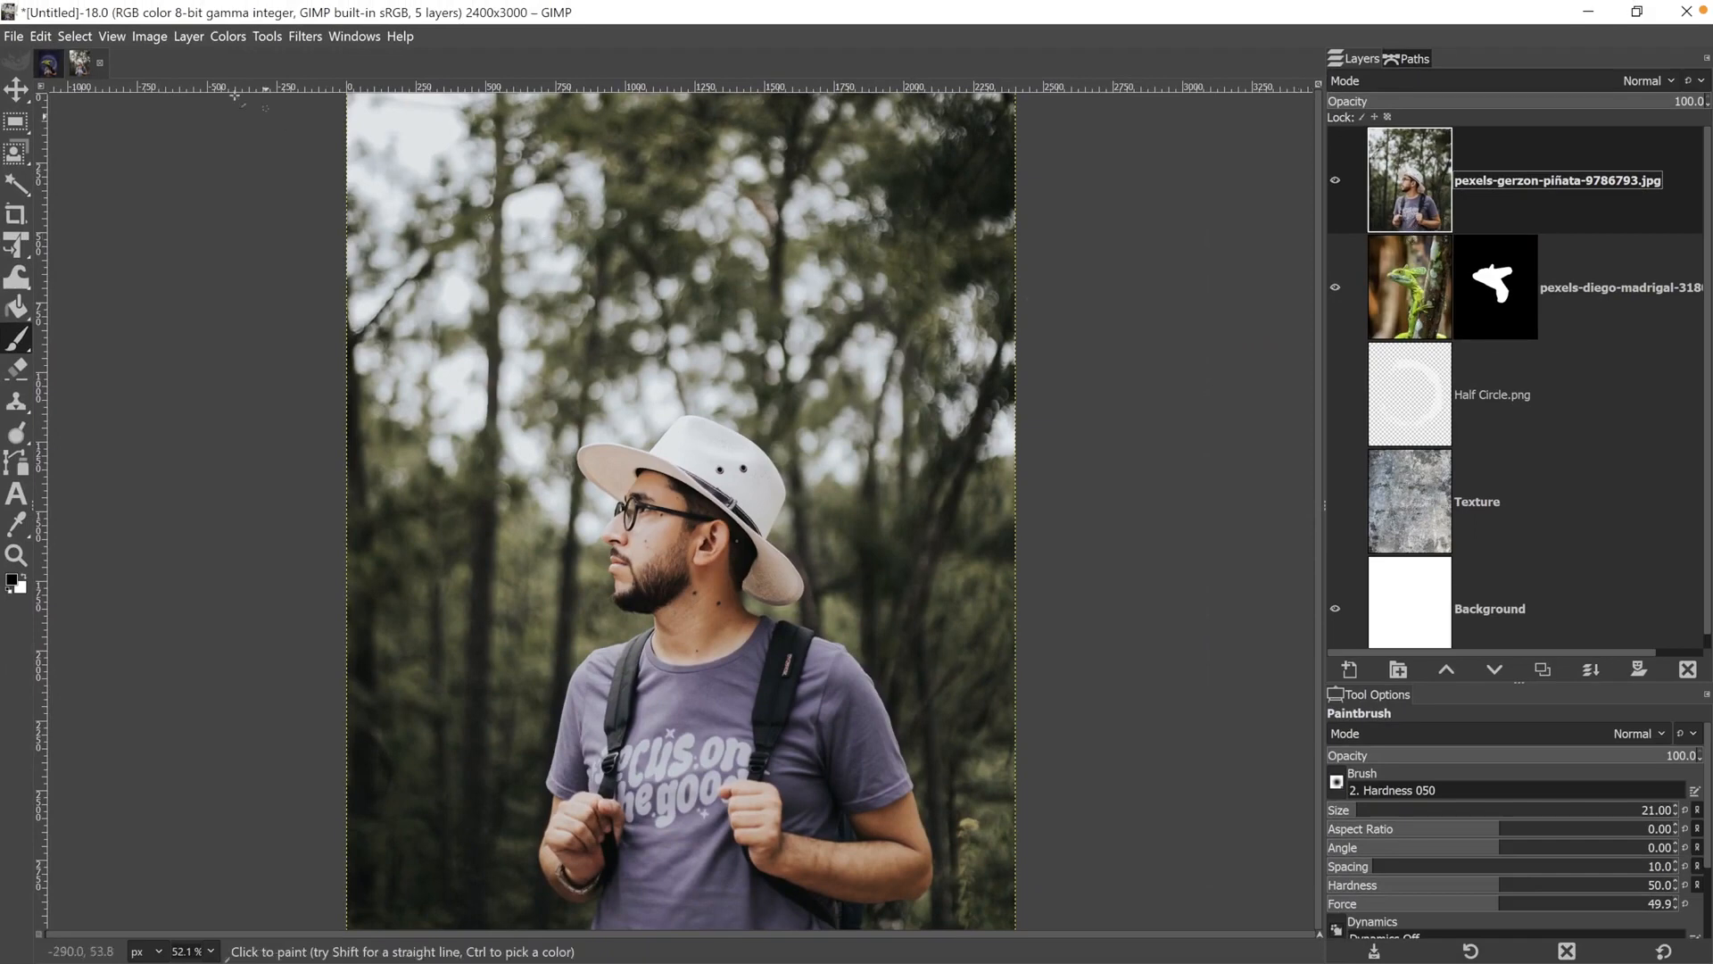
Copy the masked man layer from the finished composite into this image and delete the unmasked man photo layer.
click(55, 72)
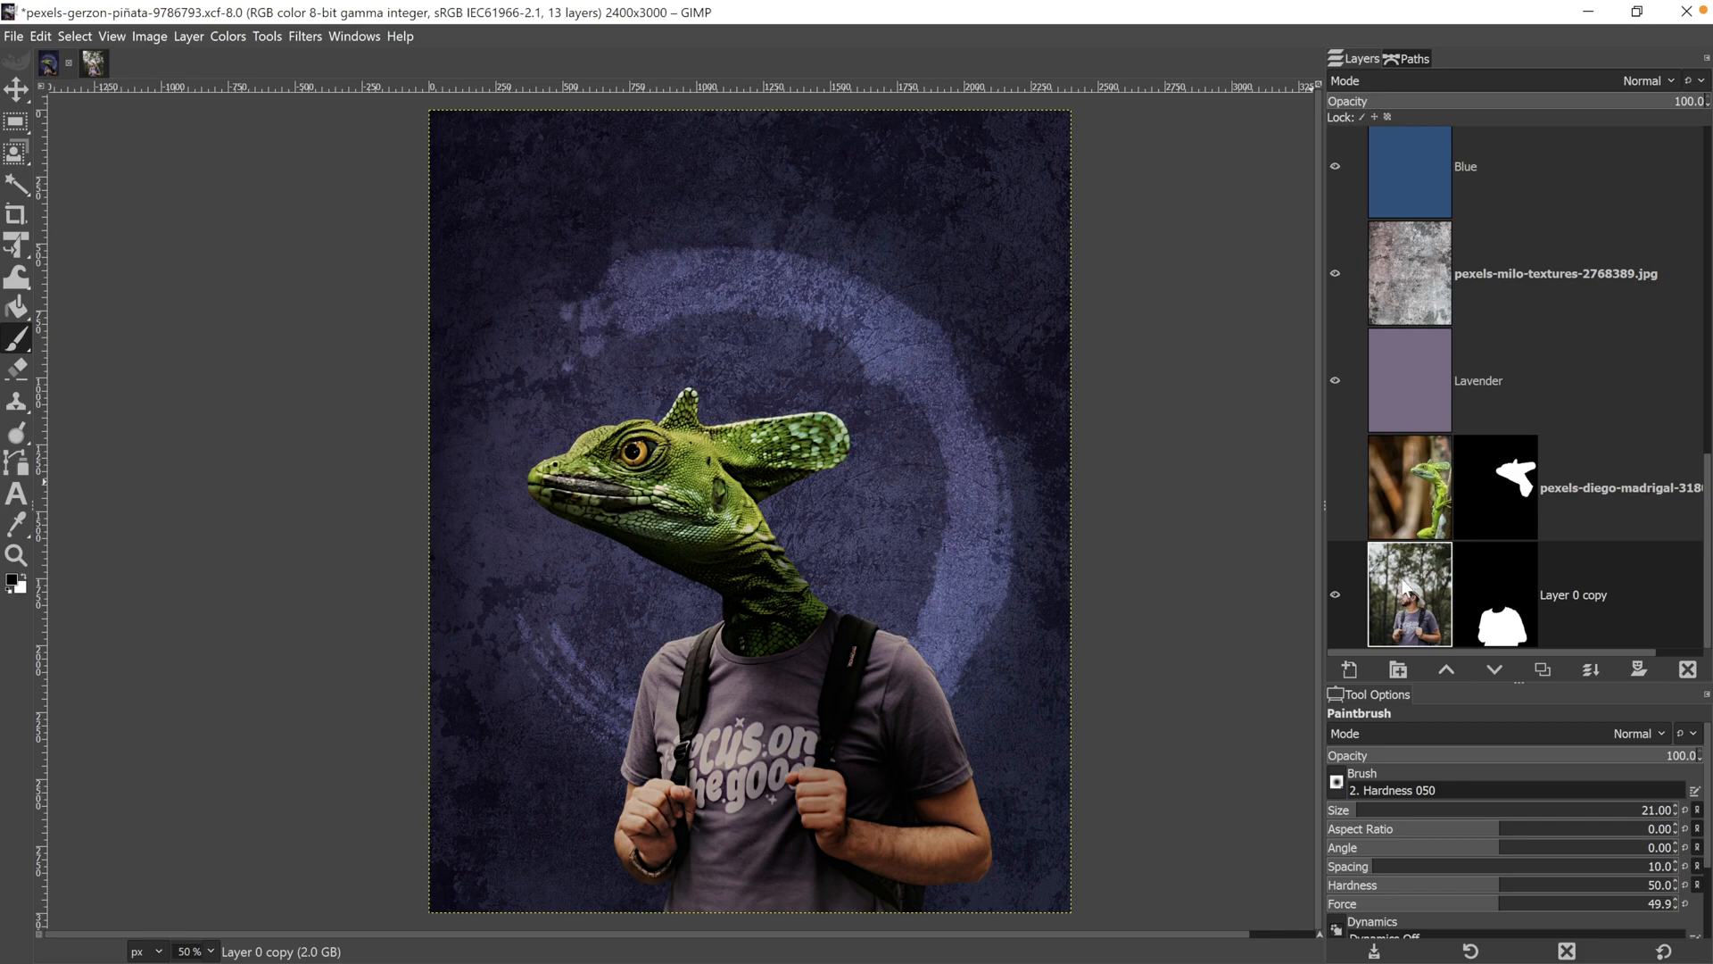
drag(1412, 589, 653, 612)
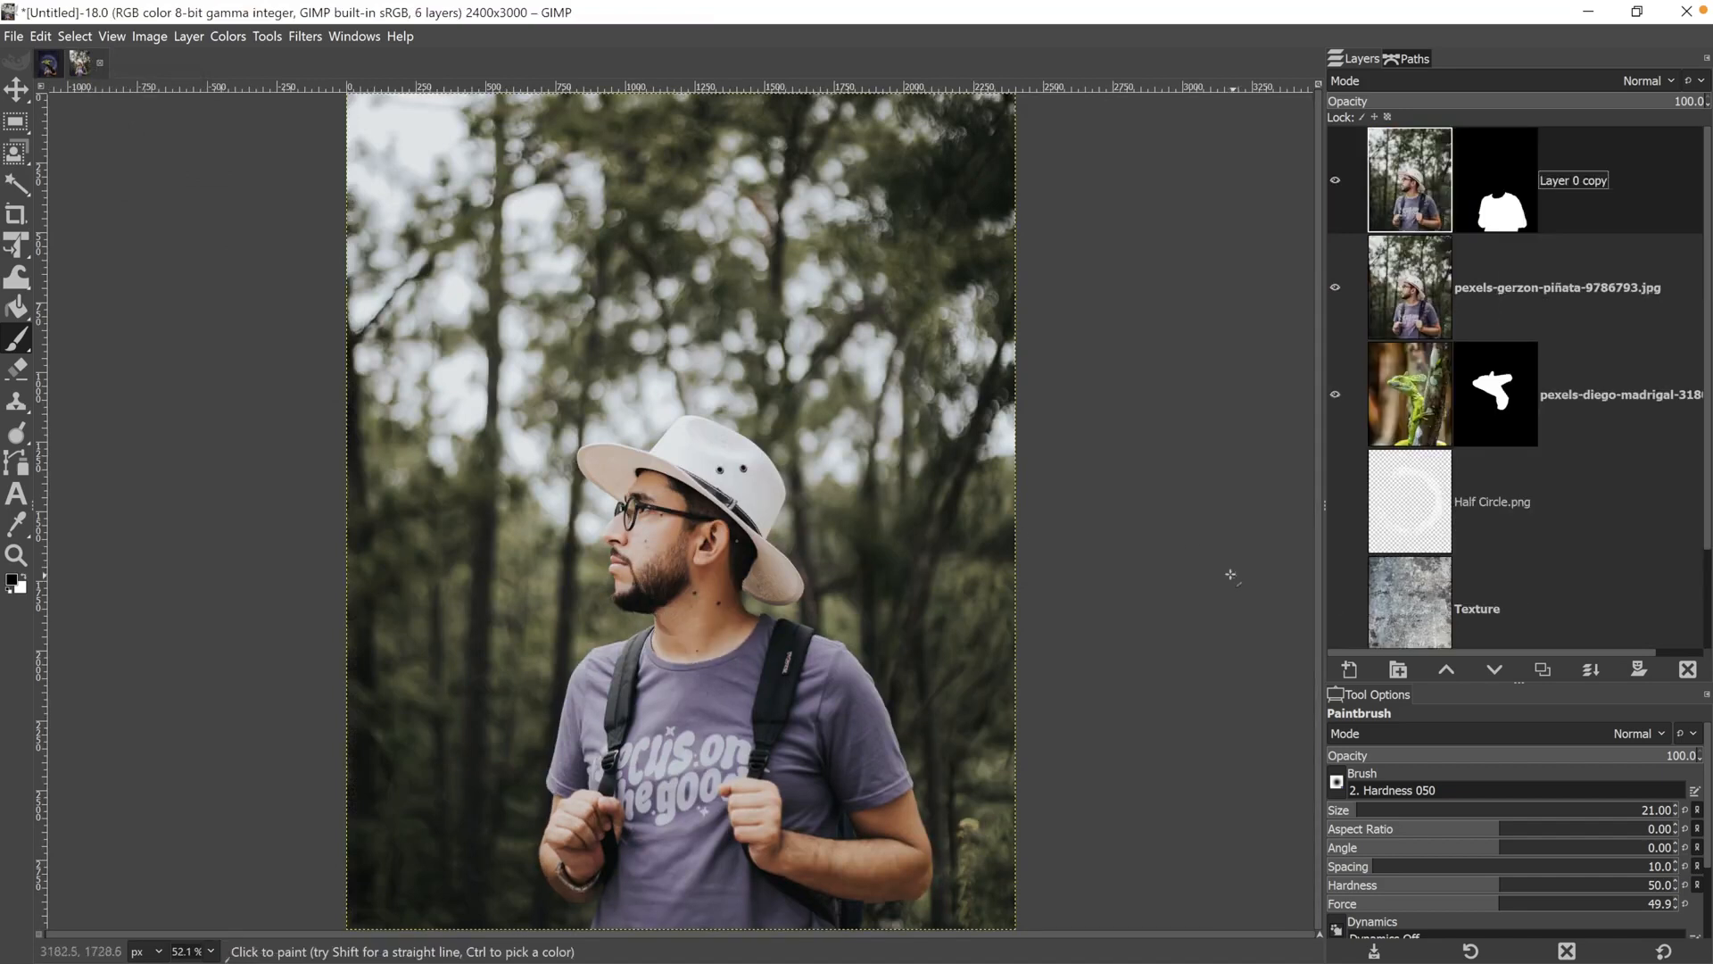
click(1632, 303)
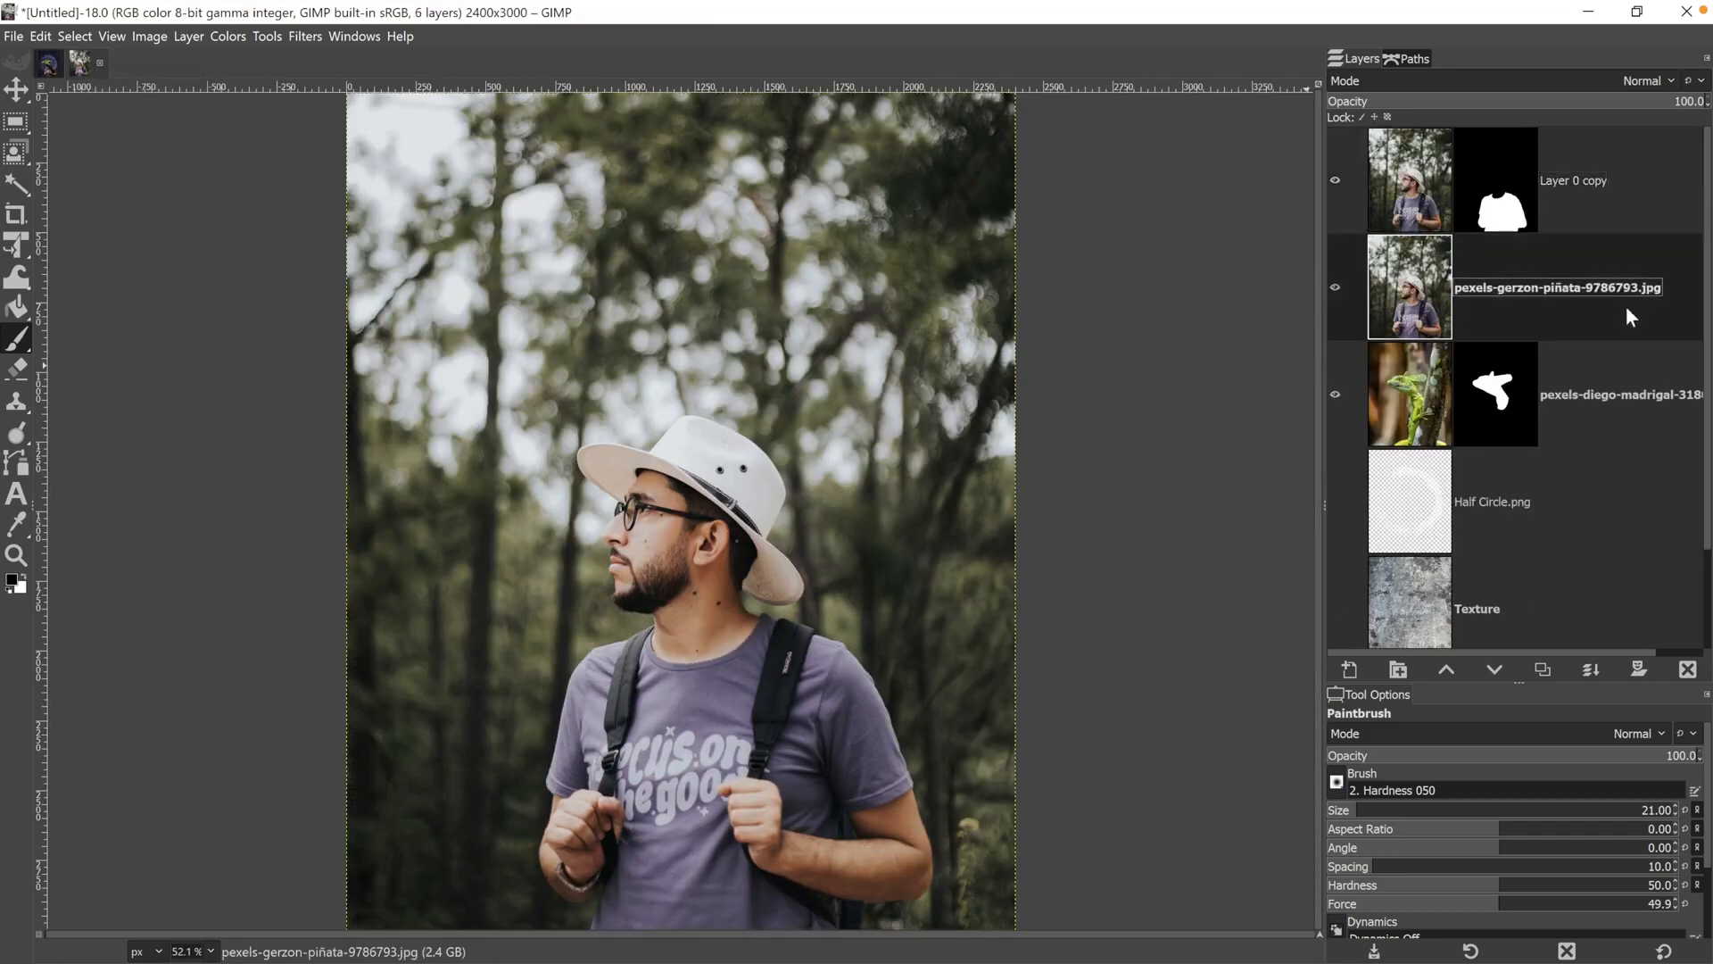
click(1687, 671)
Rename the masked man layer as Torso and the lizard layer as Gecko Head.
double_click(1584, 180)
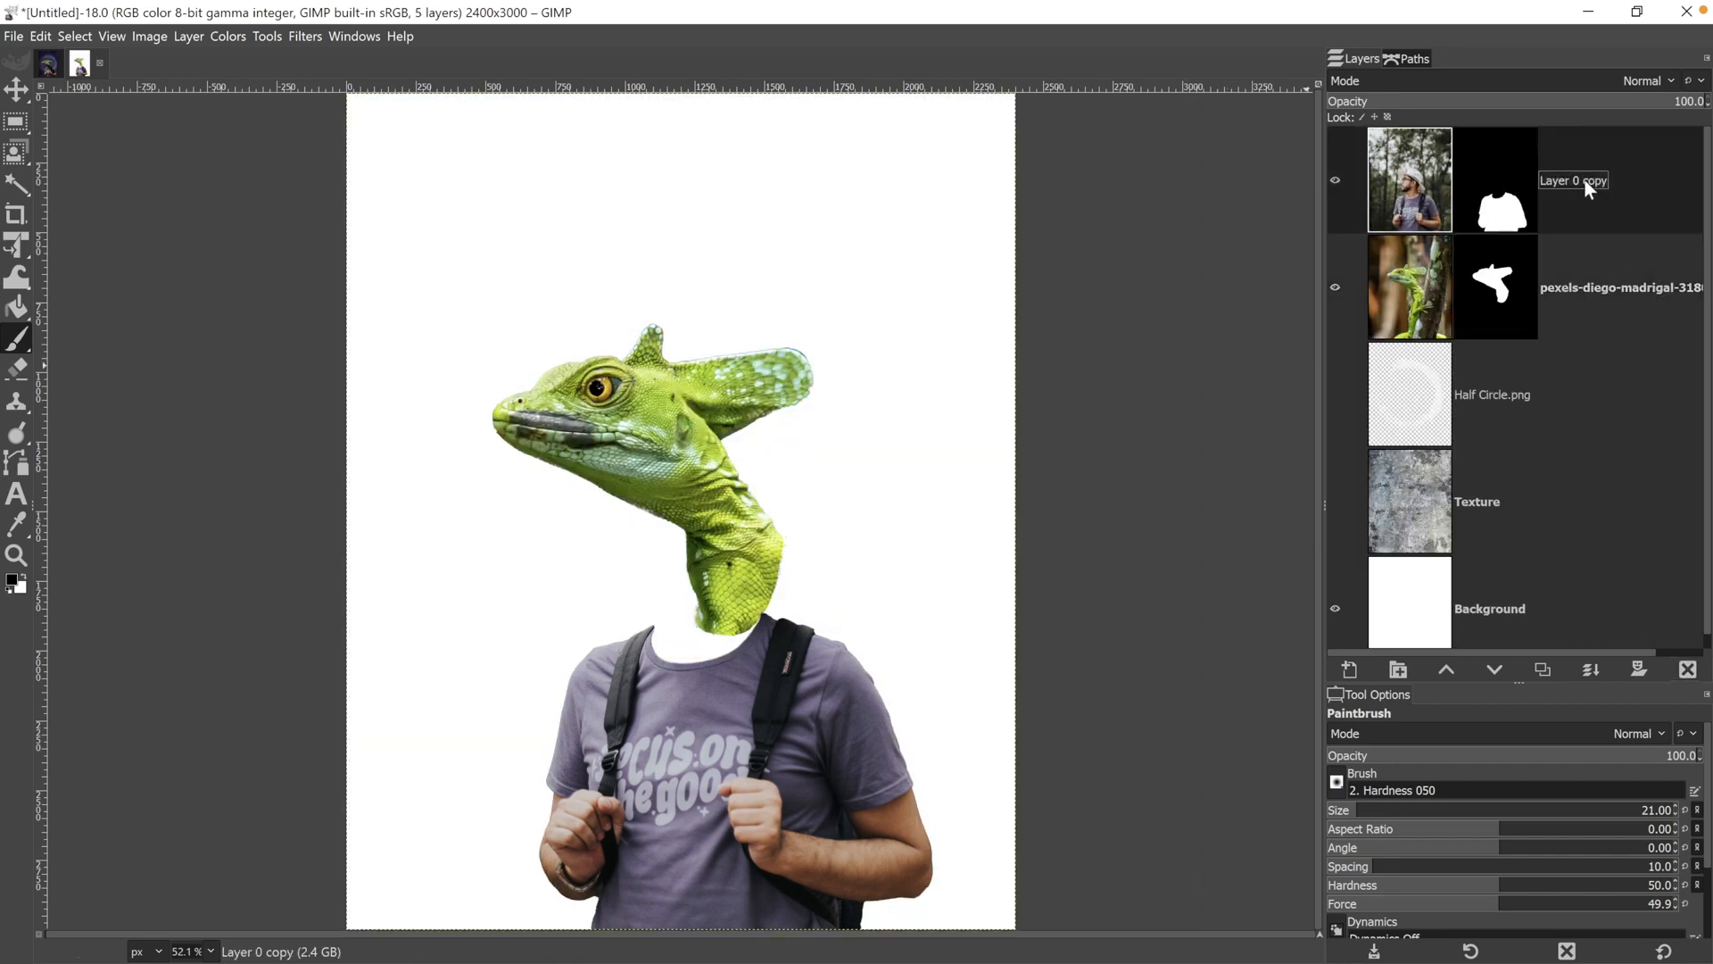
text(Torso)
double_click(1587, 285)
text(Gecko Head)
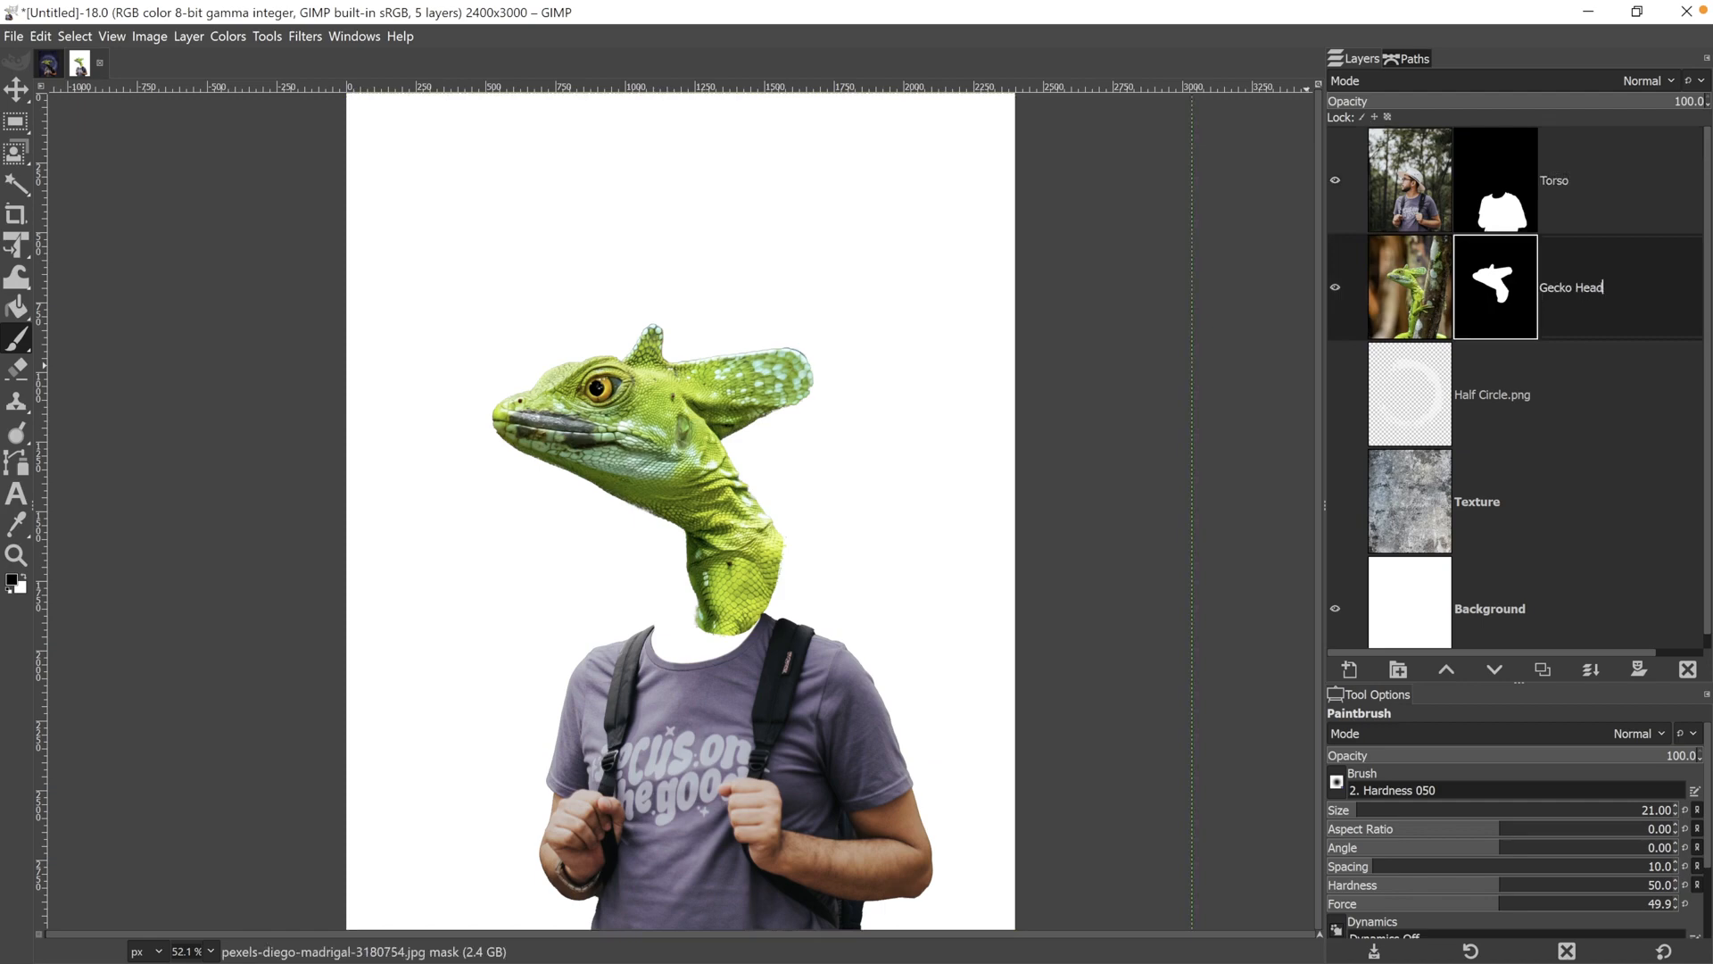
key(Return)
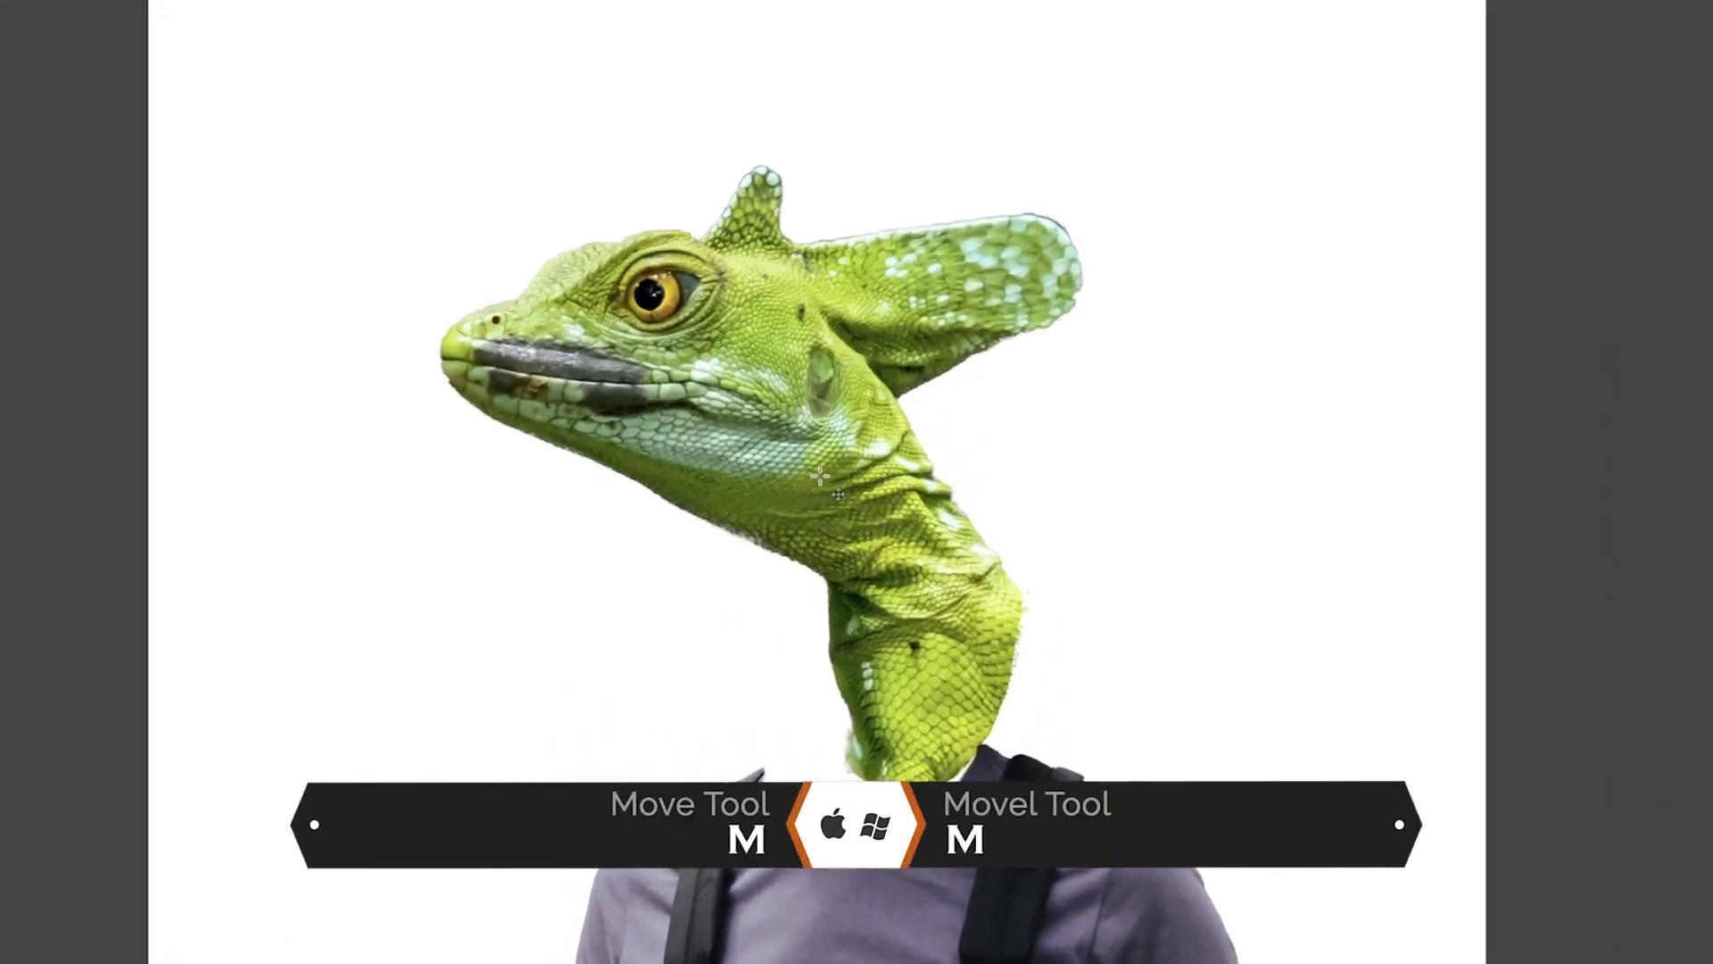
Move the gecko head down onto the shirt collar, then enlarge it slightly with the Scale tool and align its neck with the collar.
drag(814, 469, 785, 633)
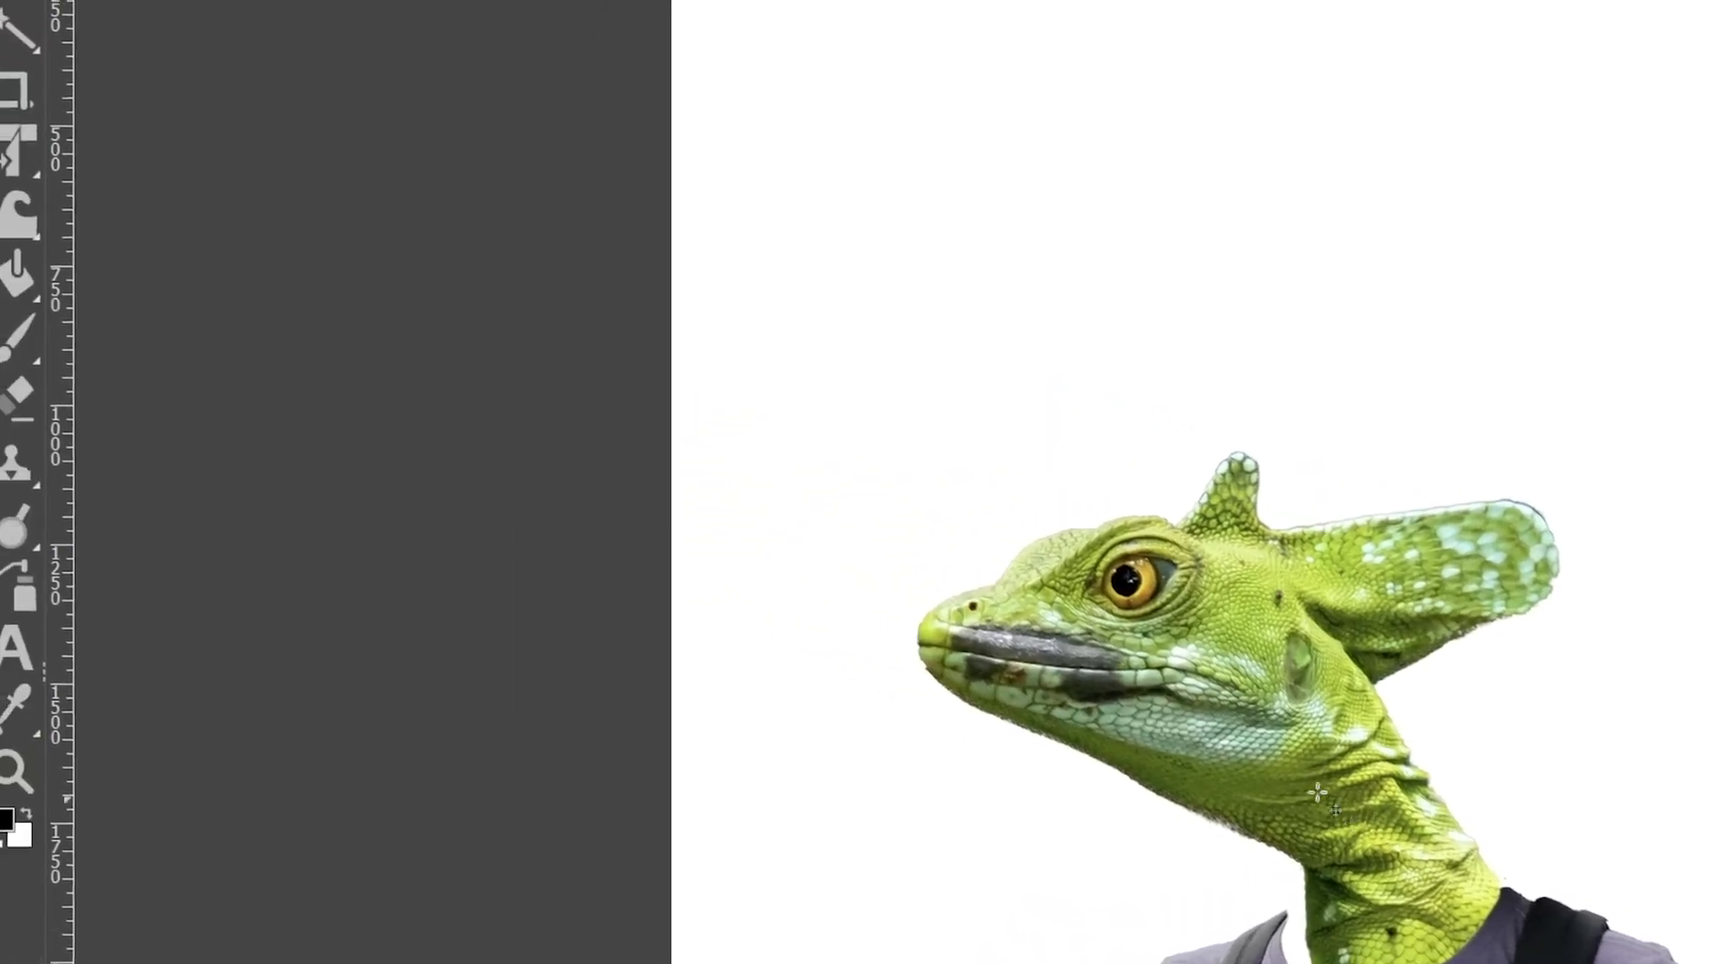
mouse_move(26, 149)
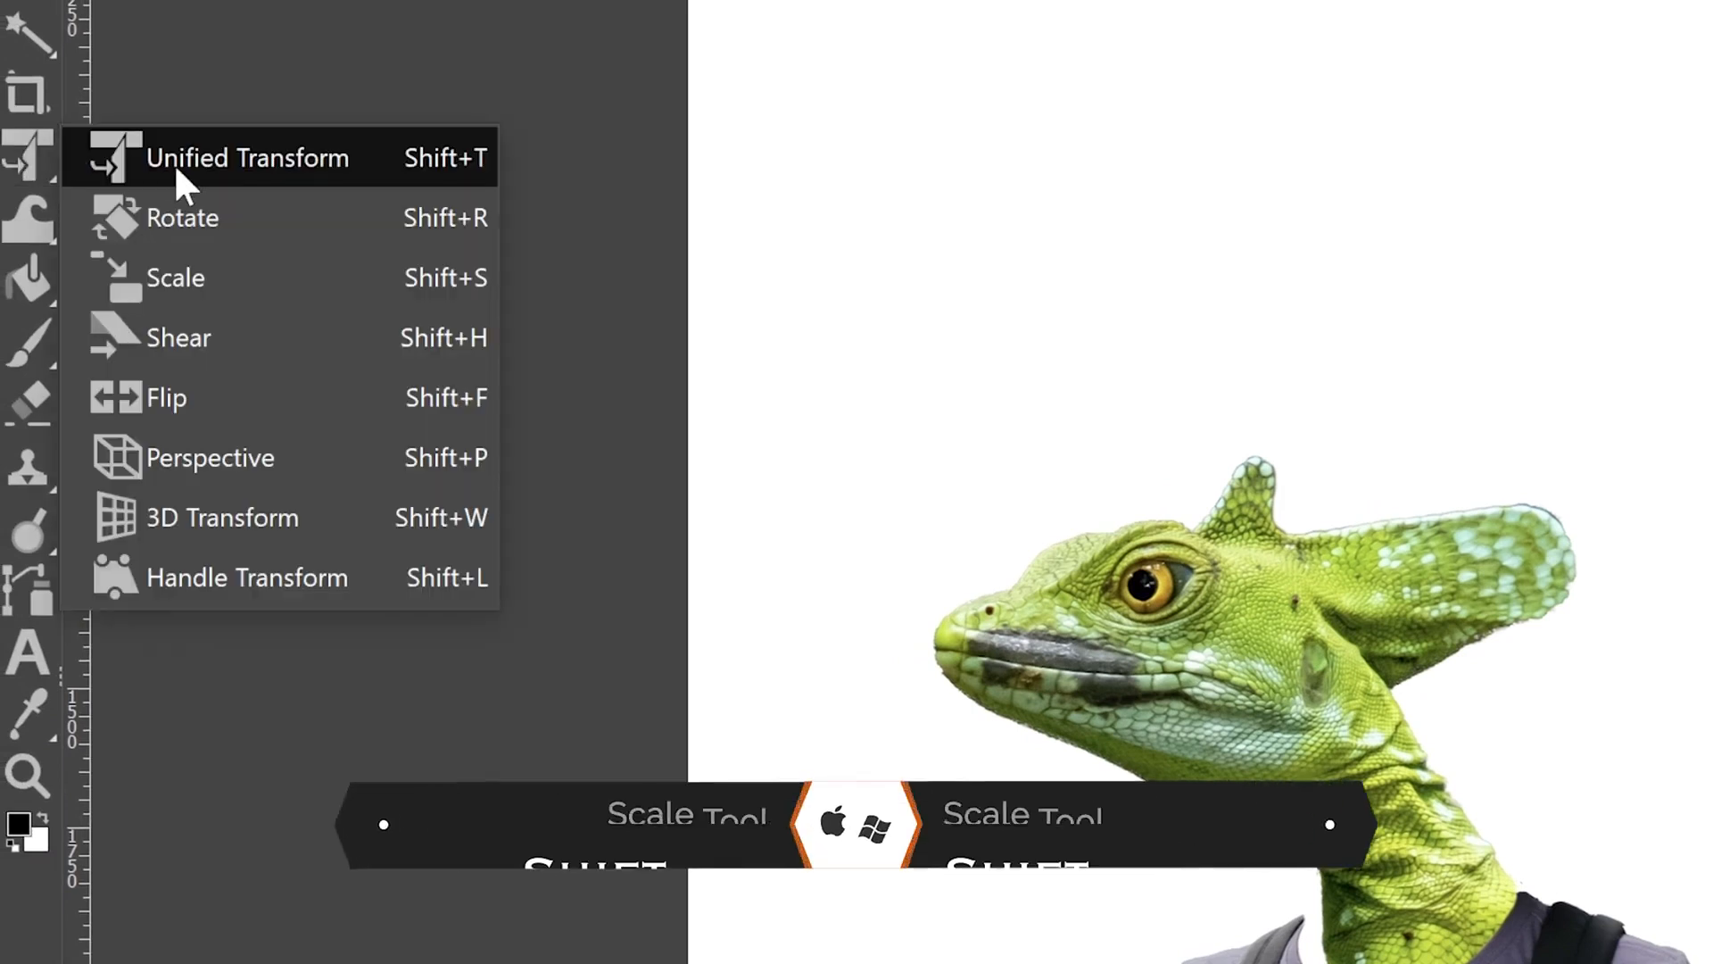
click(428, 284)
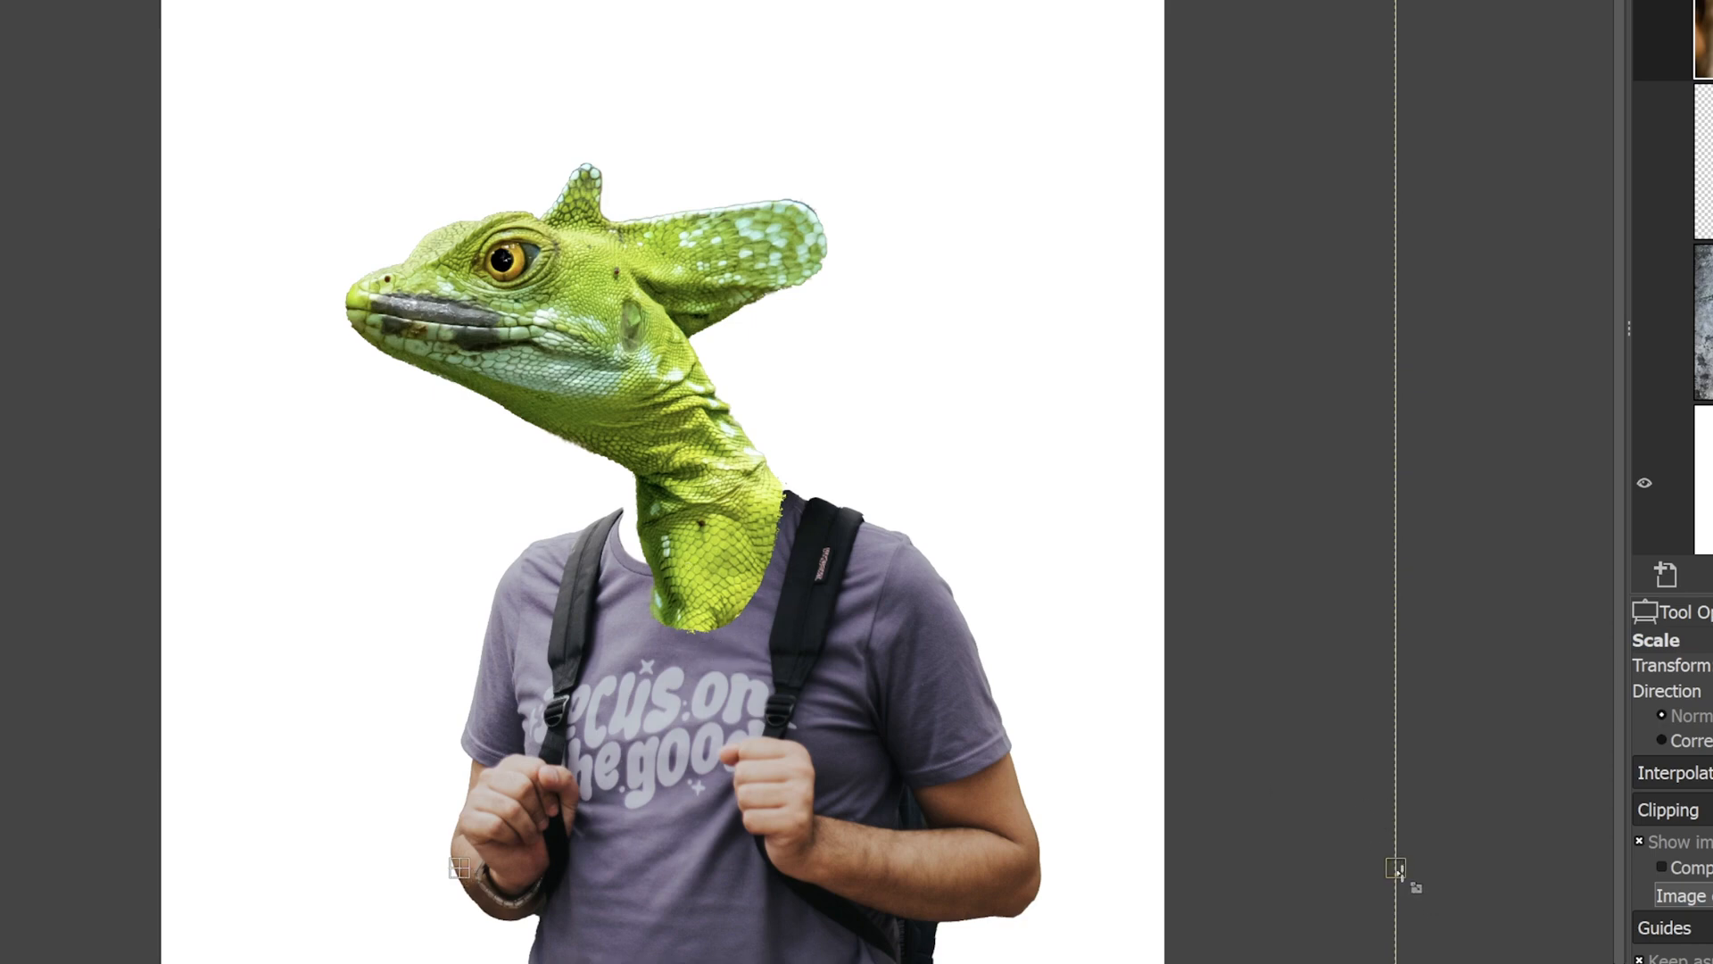
drag(1428, 875, 1563, 868)
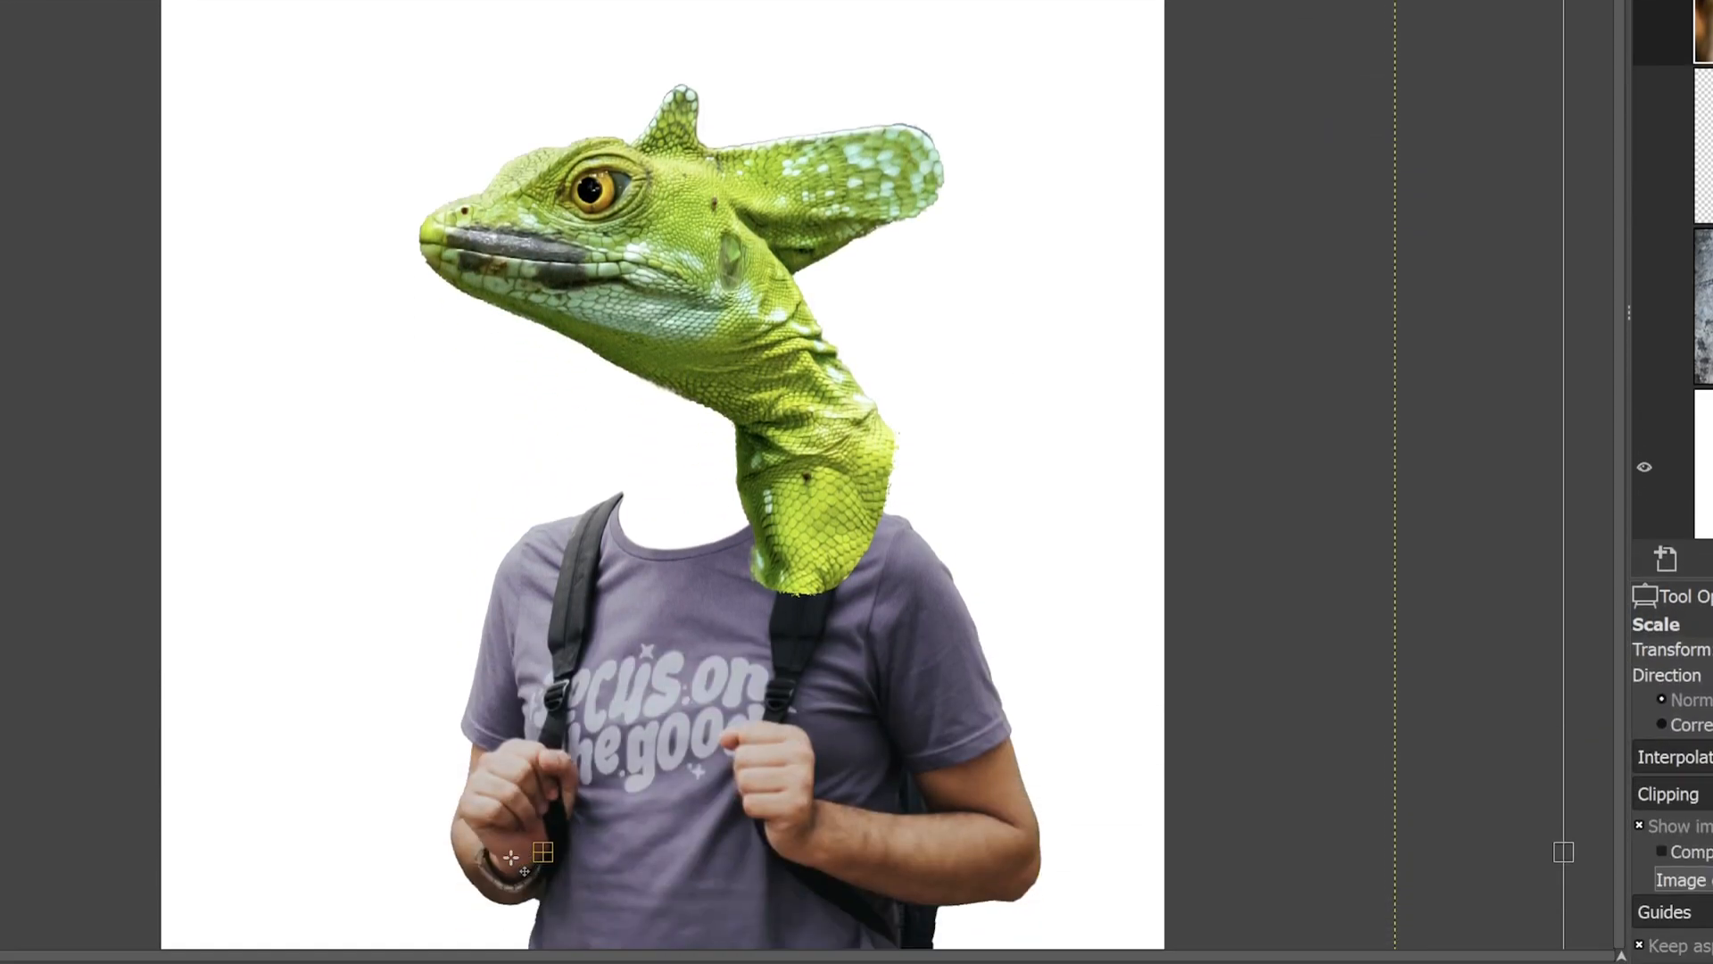
mouse_move(537, 854)
mouse_down()
mouse_move(495, 818)
mouse_move(430, 831)
mouse_up()
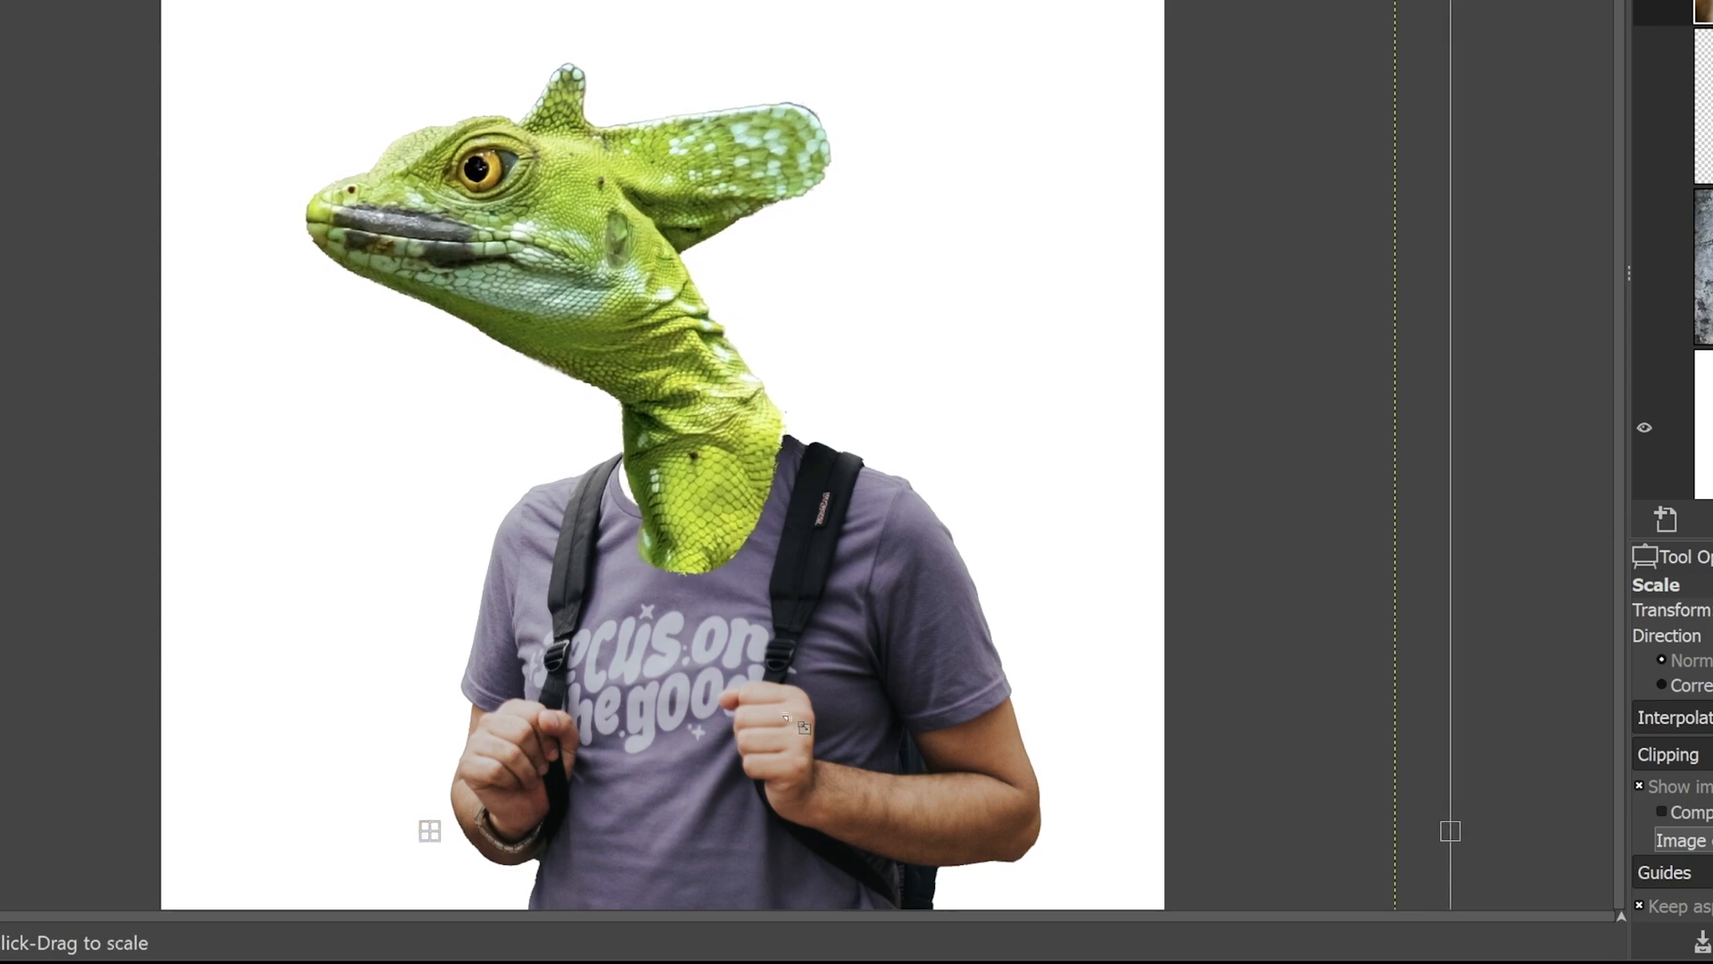
key(Return)
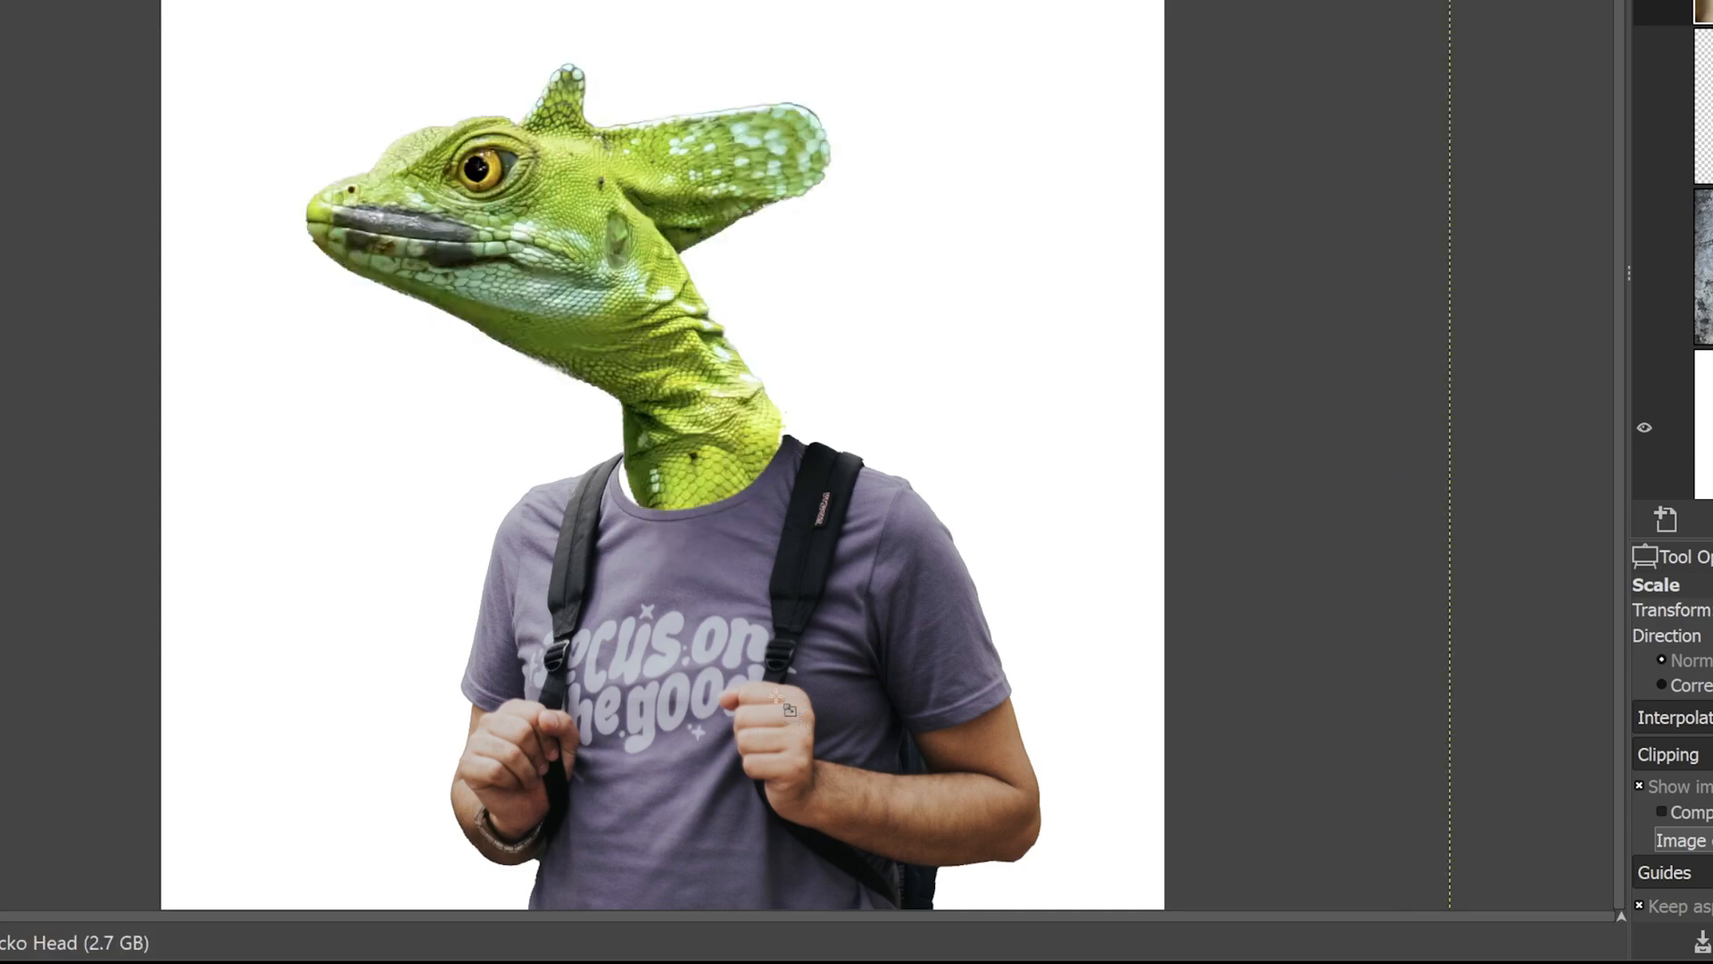
Set a Clone tool source on the dark green scales at the neck's edge beside the gap in the collar.
key(z)
click(651, 513)
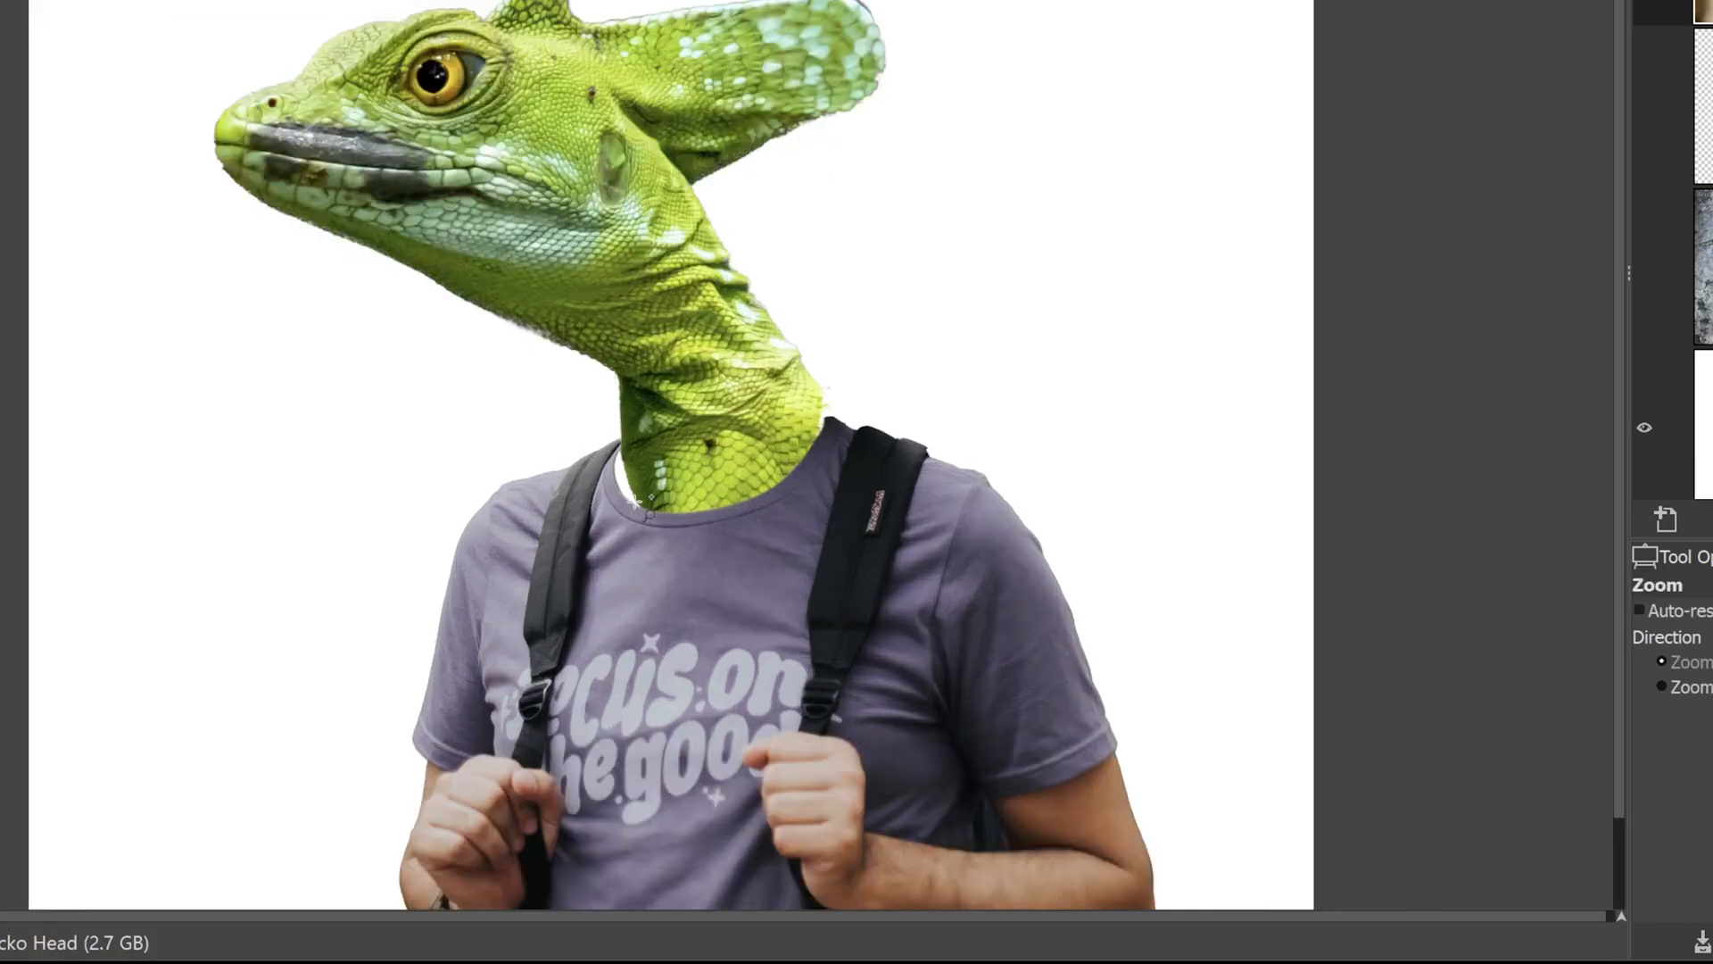
click(651, 513)
click(649, 513)
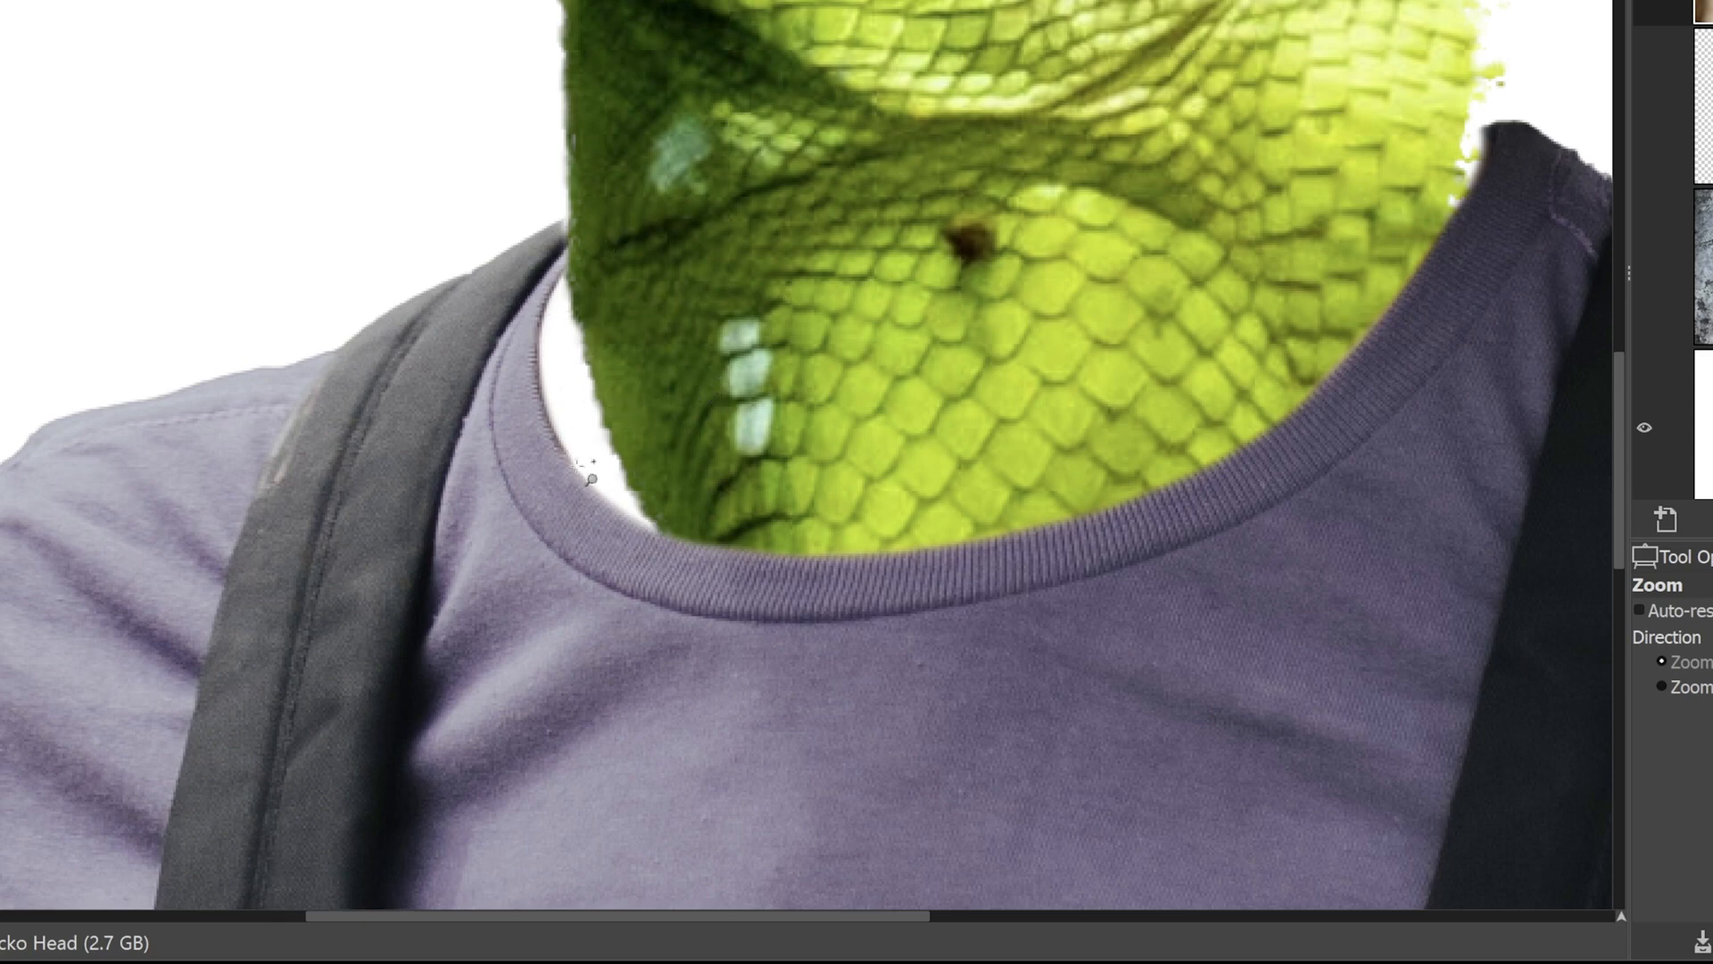
key(c)
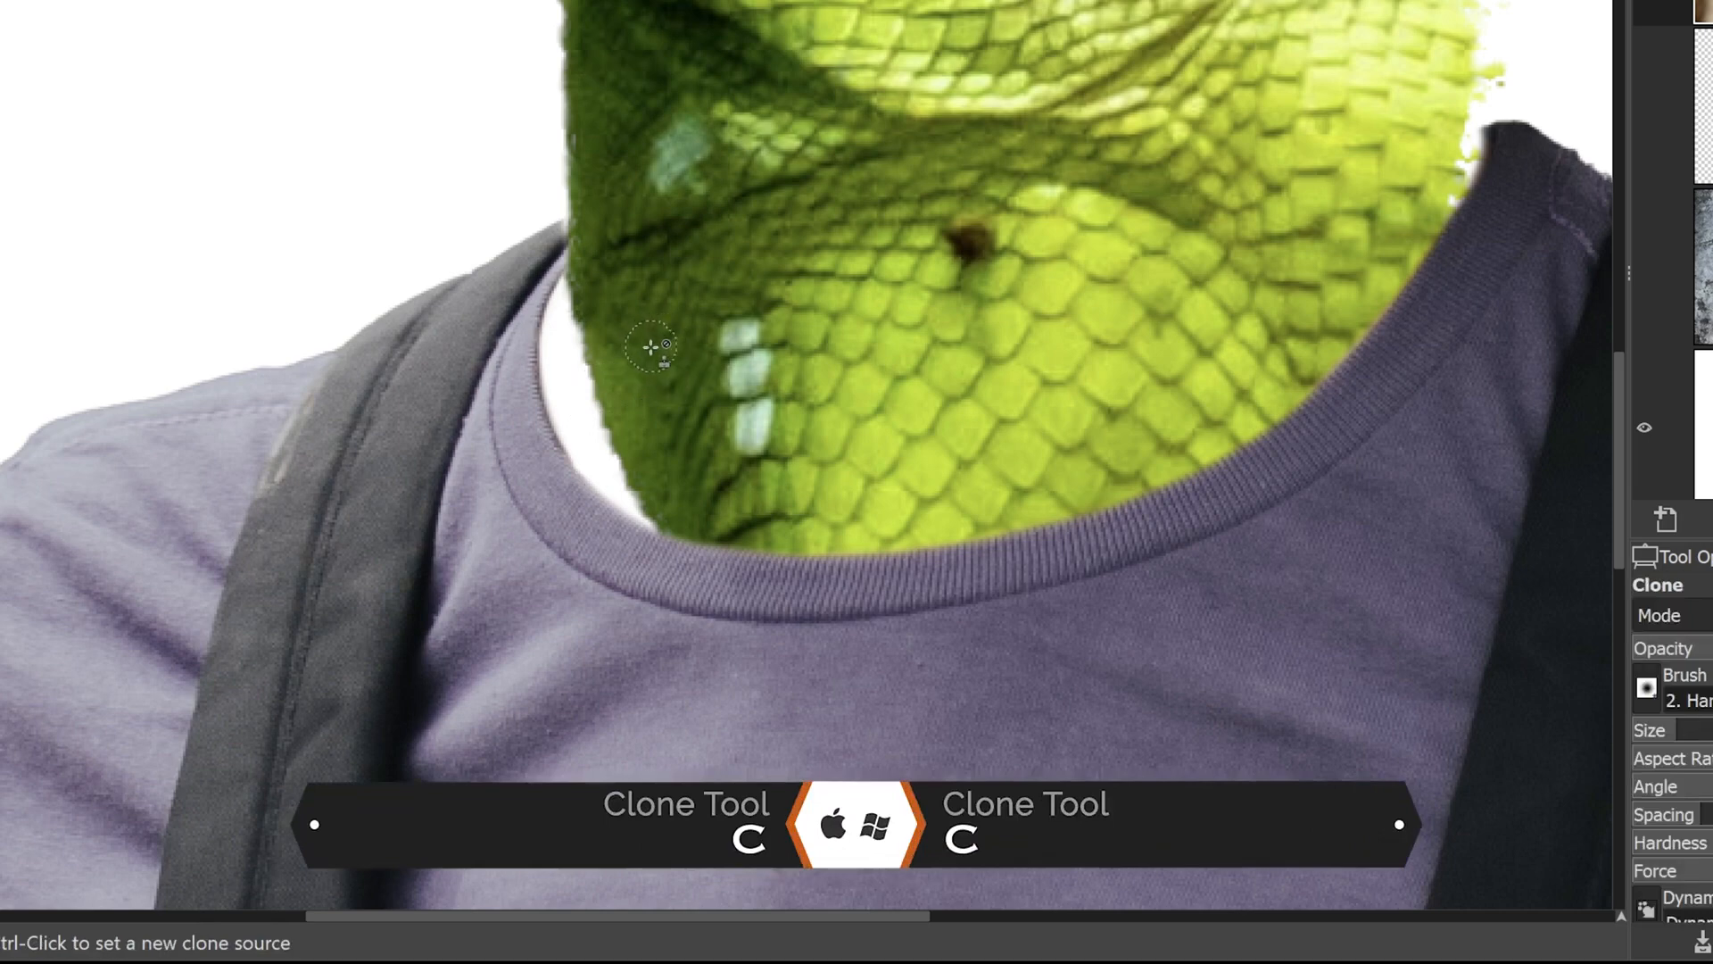
key(shift+bracketright)
key(shift+bracketleft)
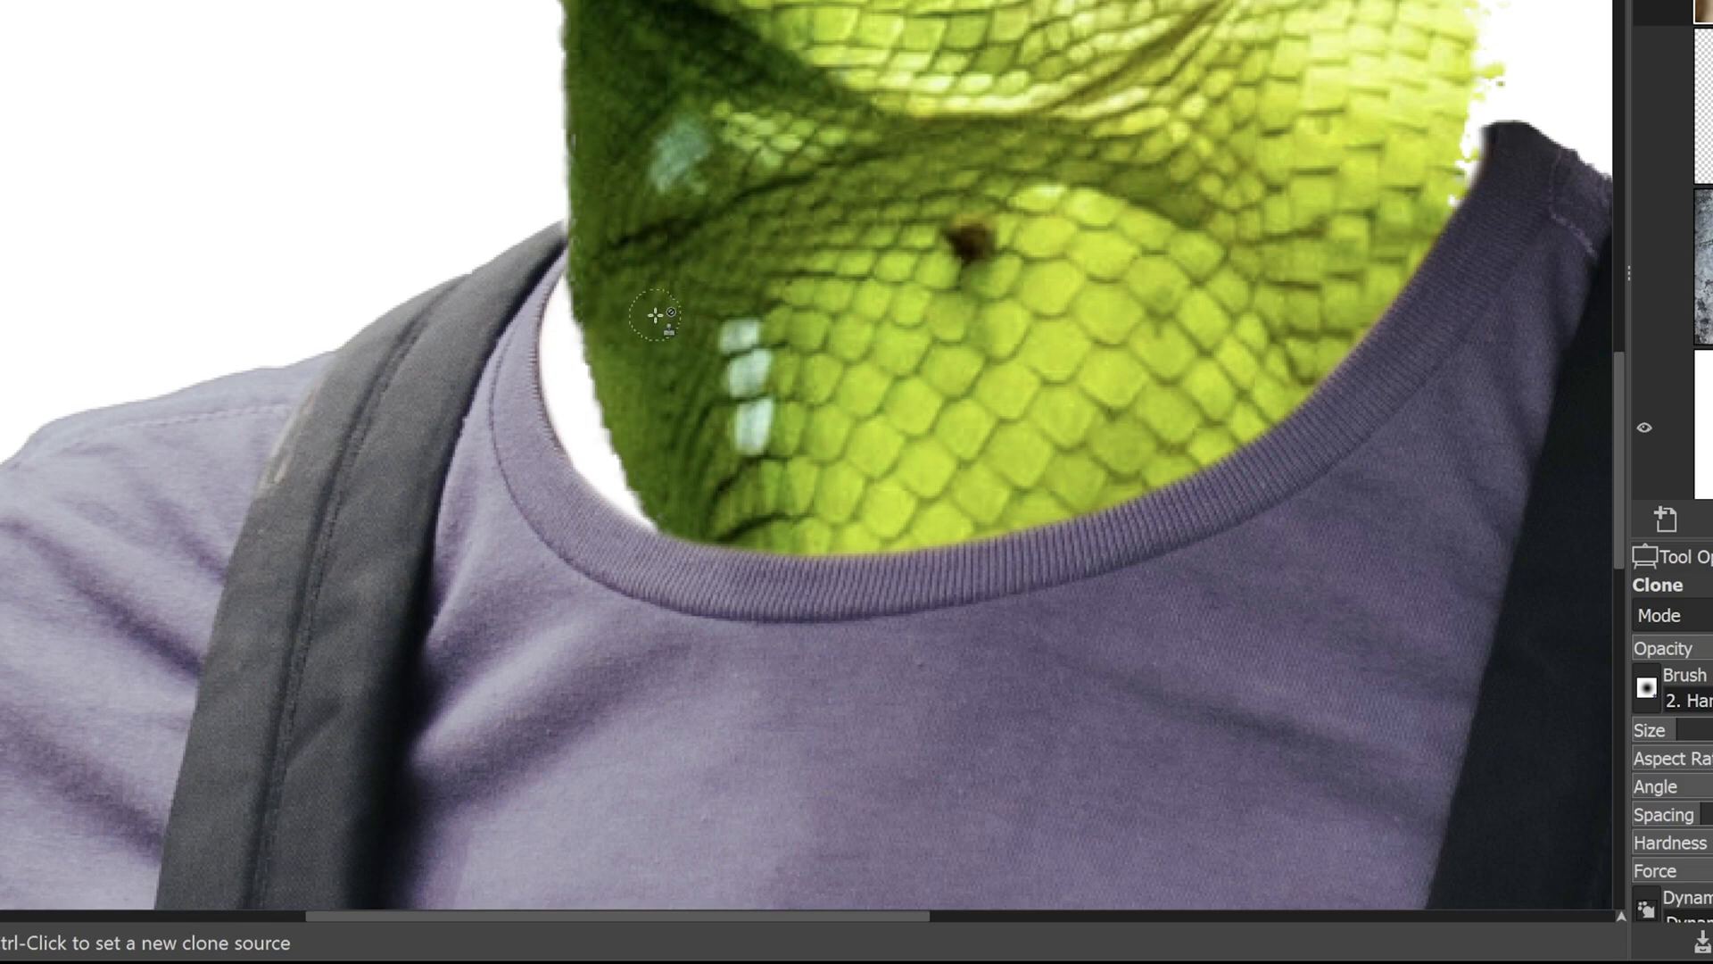
ctrl+click(654, 319)
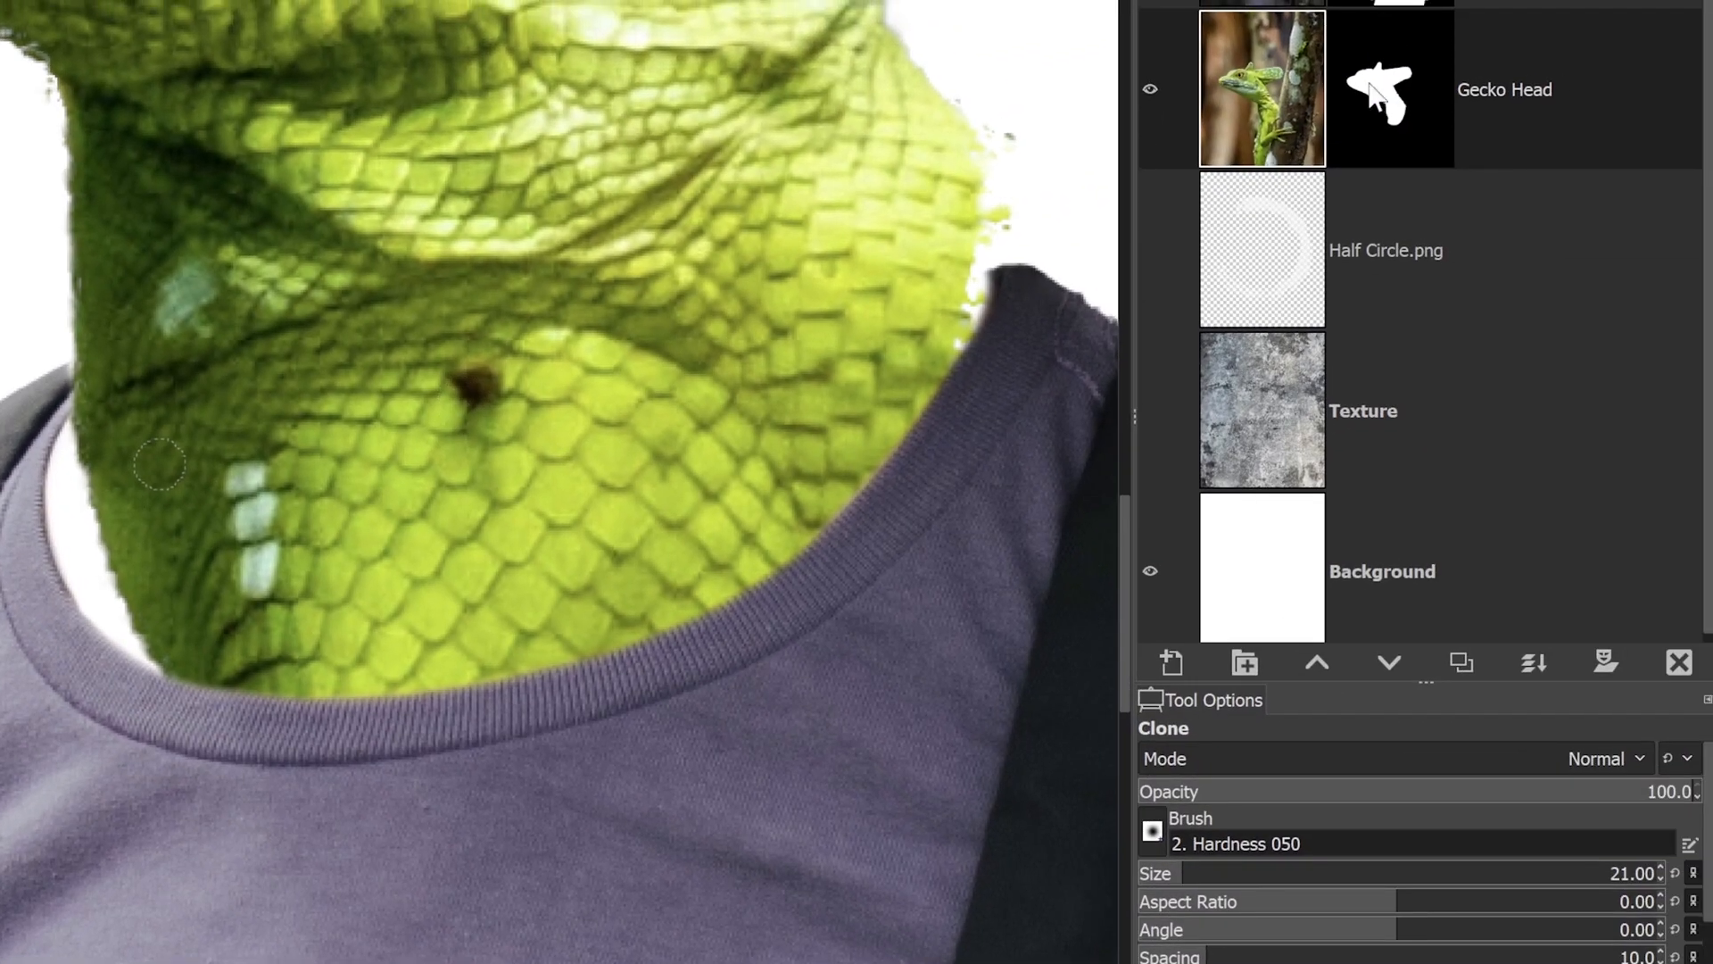
Disable the Gecko Head layer's mask and clone dark green scales over the gap between the neck's left edge and the shirt collar.
right_click(1558, 33)
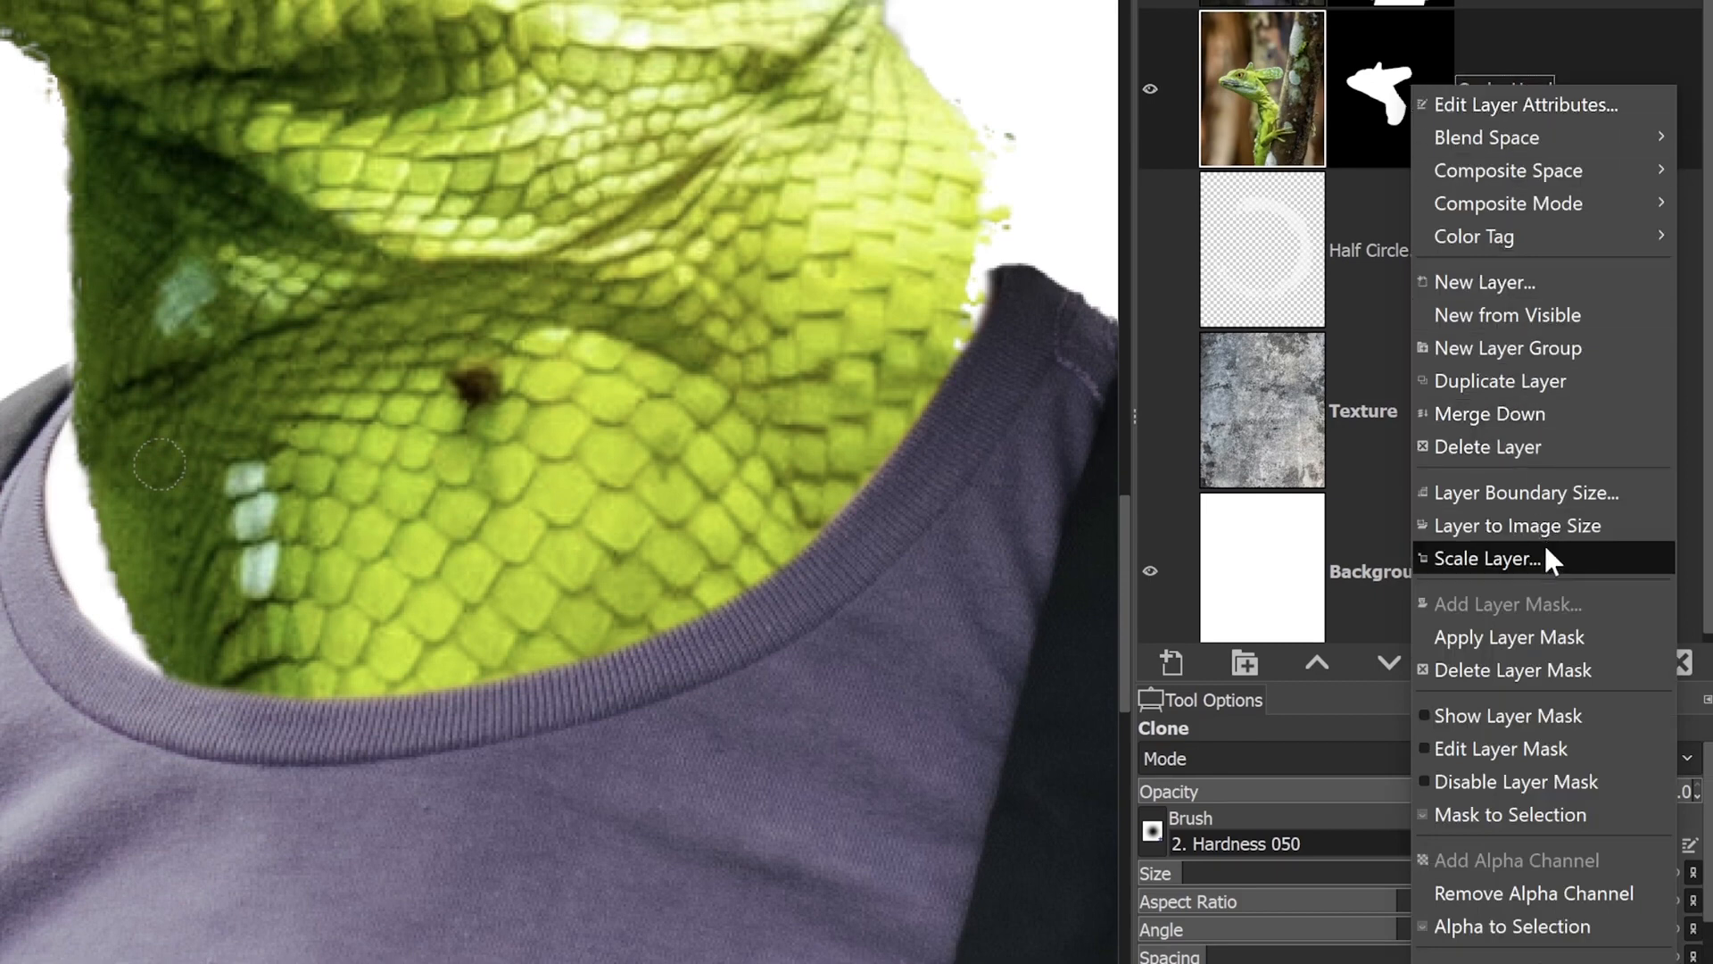
click(1536, 778)
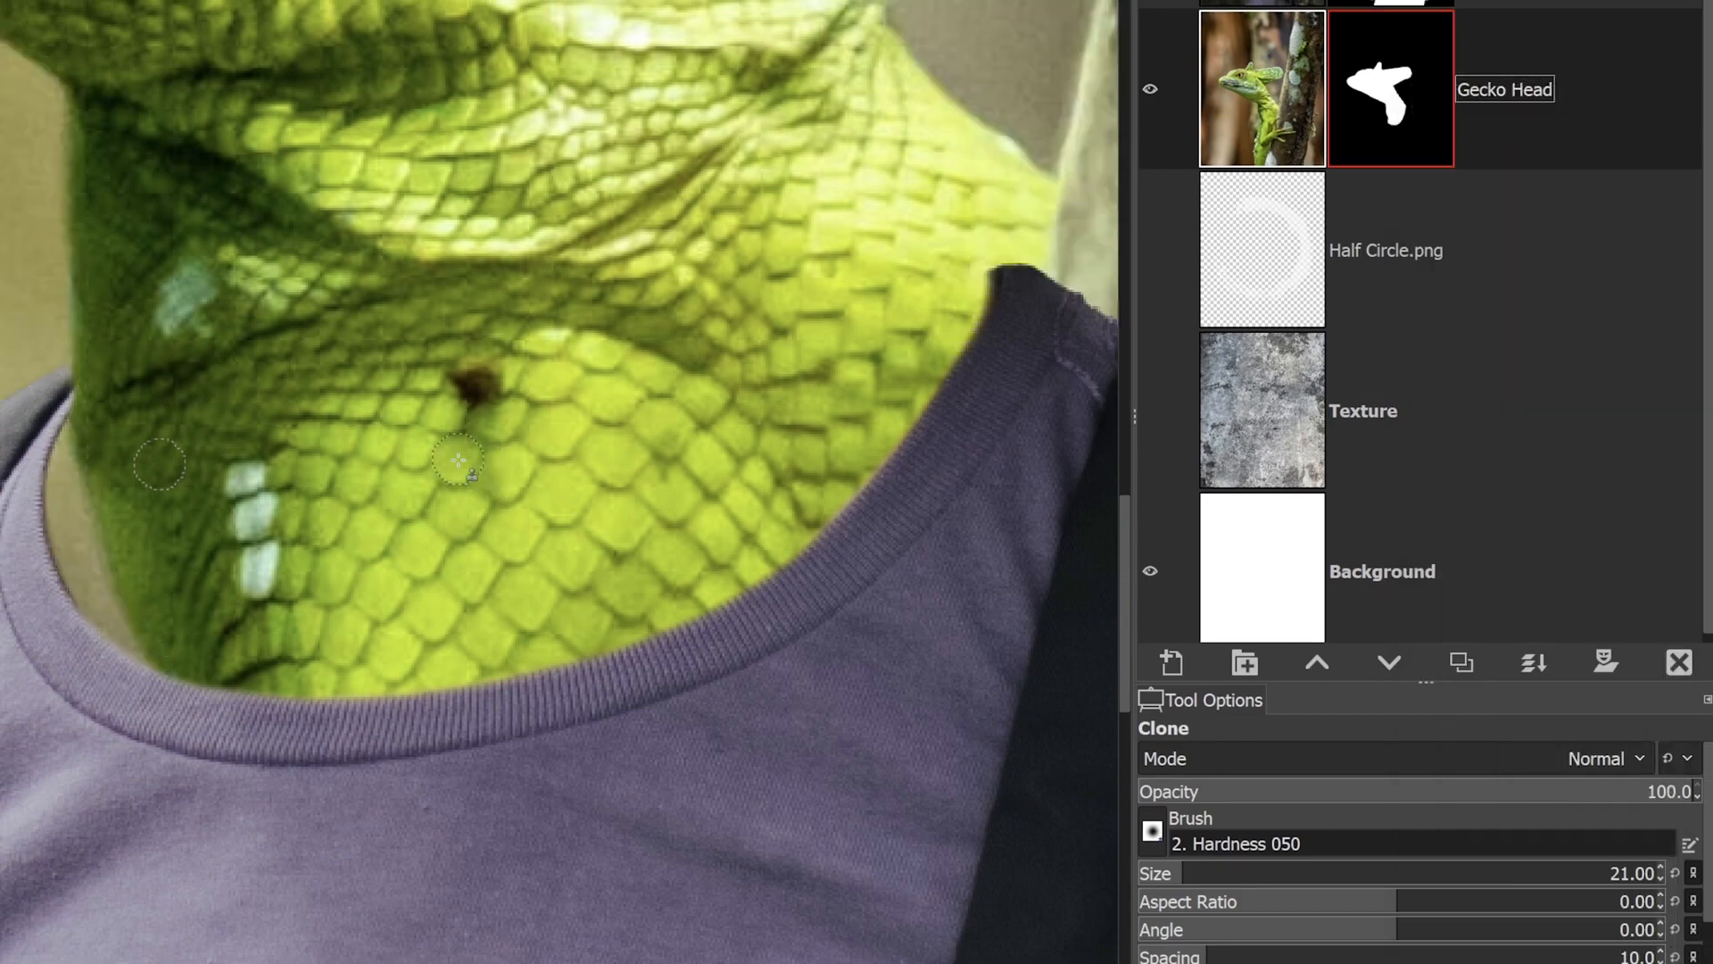
ctrl+click(158, 464)
mouse_move(76, 441)
mouse_down()
mouse_move(73, 430)
mouse_move(56, 496)
mouse_move(84, 598)
mouse_move(153, 660)
mouse_move(81, 489)
mouse_move(89, 542)
mouse_up()
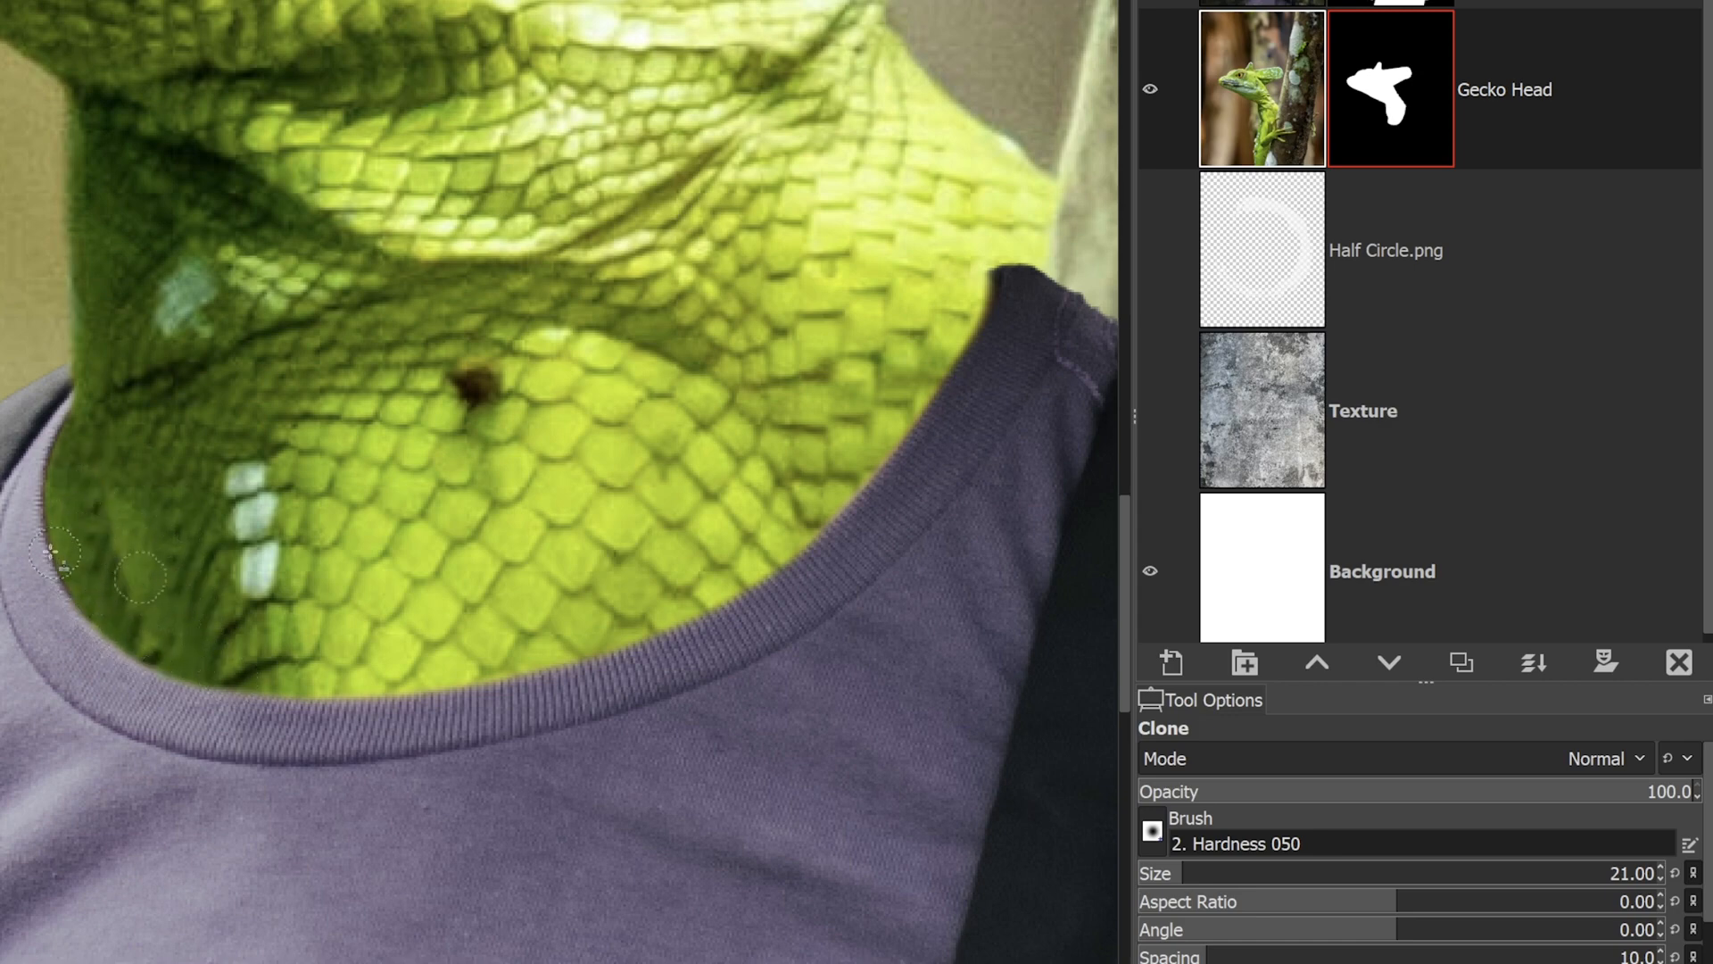
mouse_move(109, 511)
mouse_down()
mouse_move(140, 586)
mouse_move(107, 500)
mouse_move(129, 521)
mouse_up()
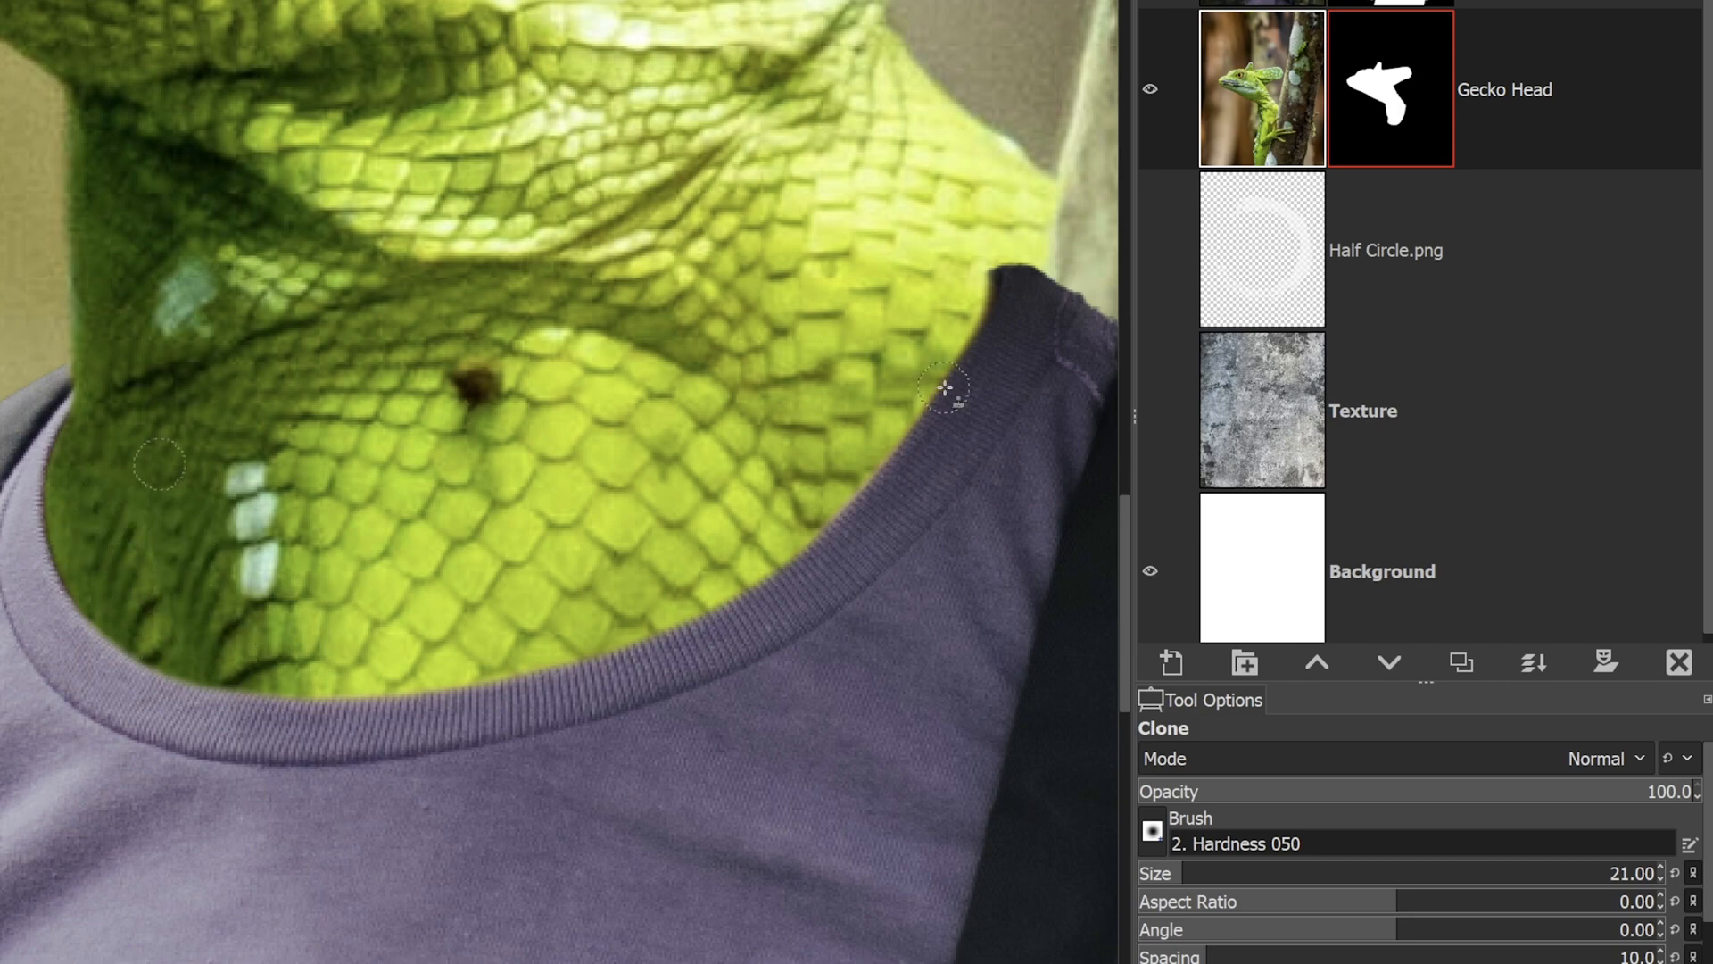
Re-enable the Gecko Head layer's mask and make the mask active for editing.
right_click(1410, 72)
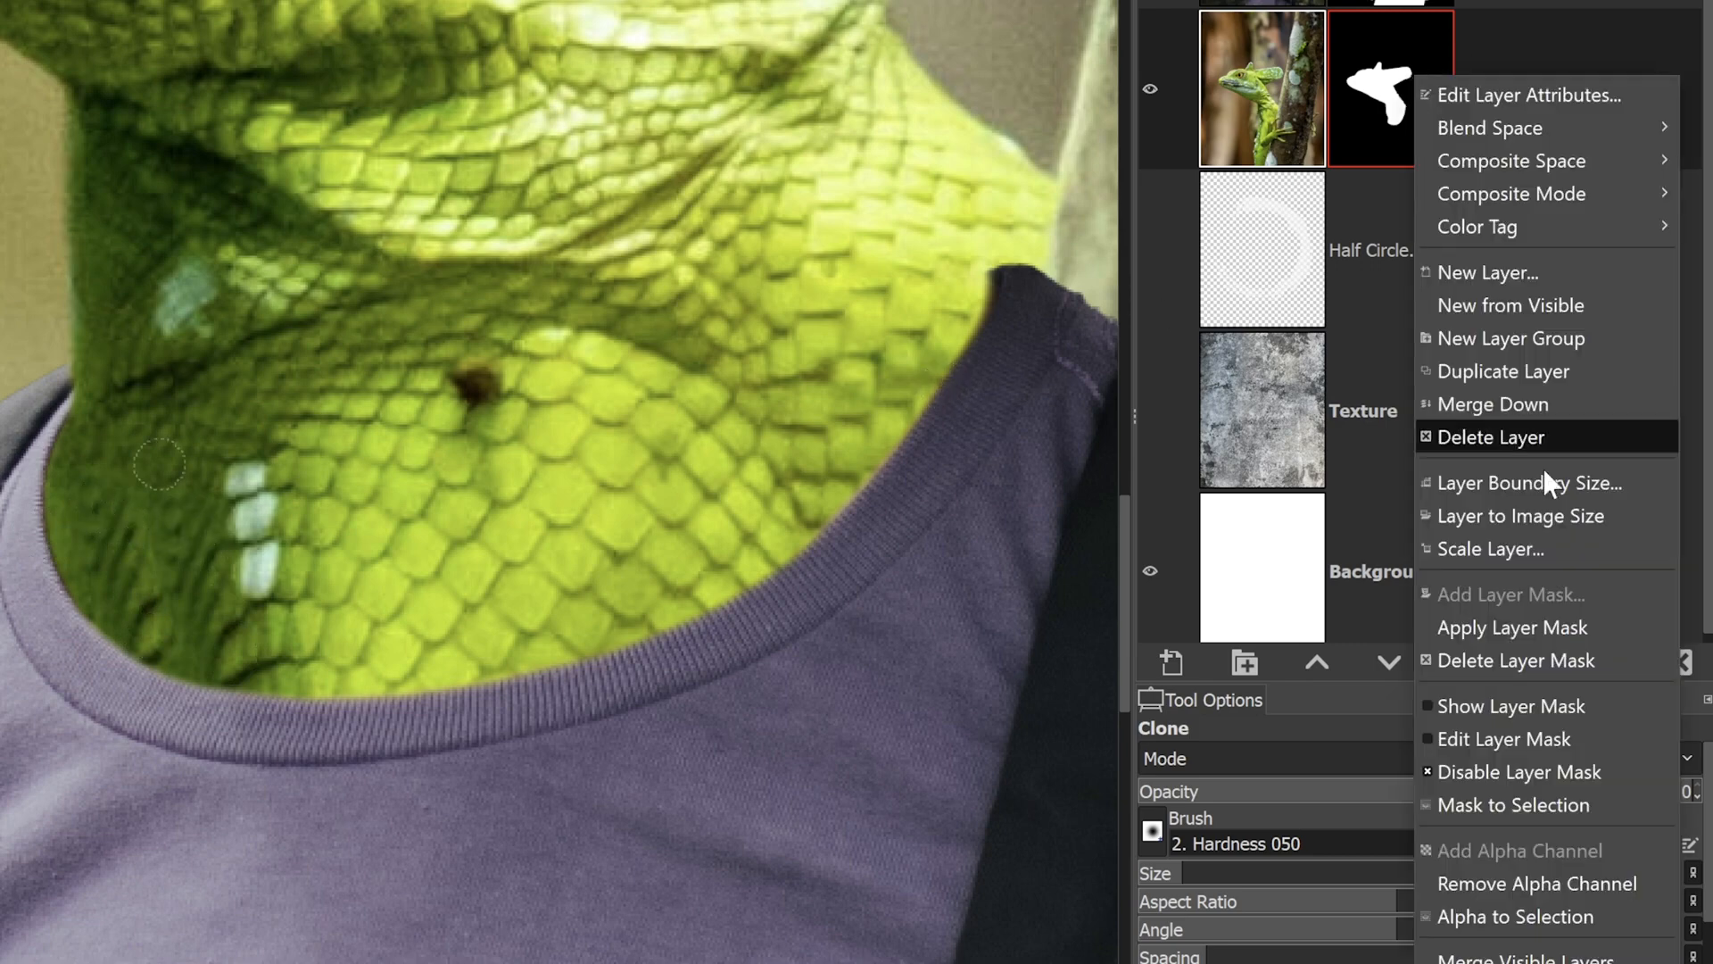
click(1542, 764)
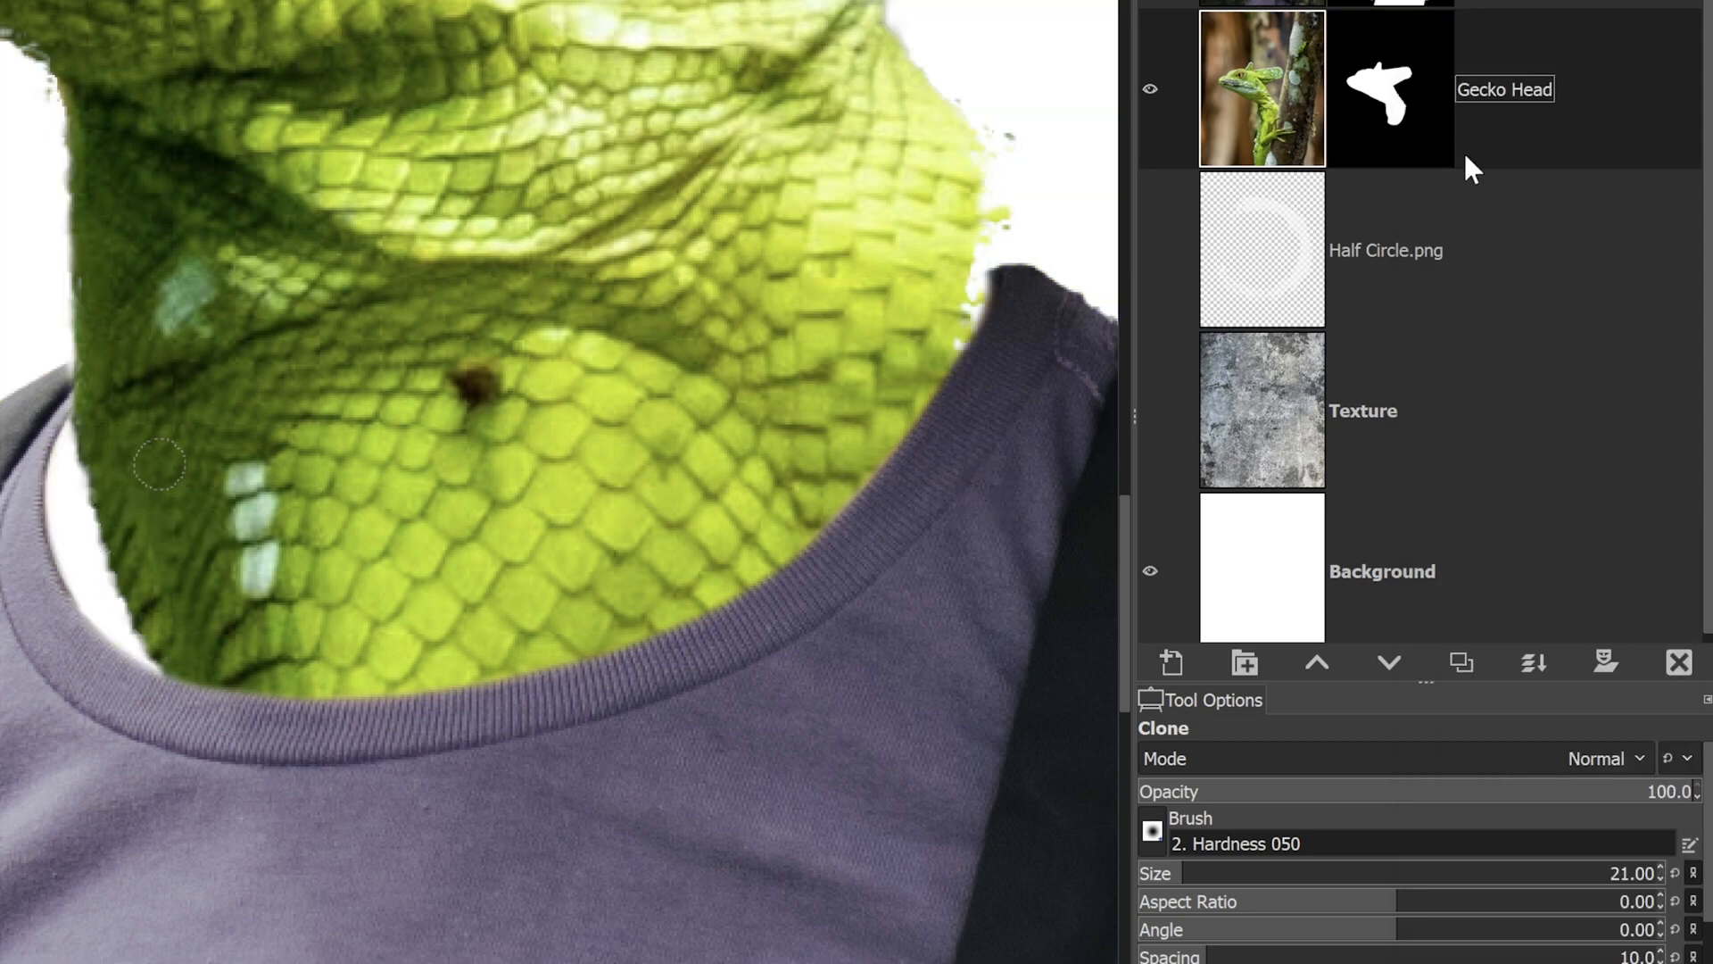
click(1388, 92)
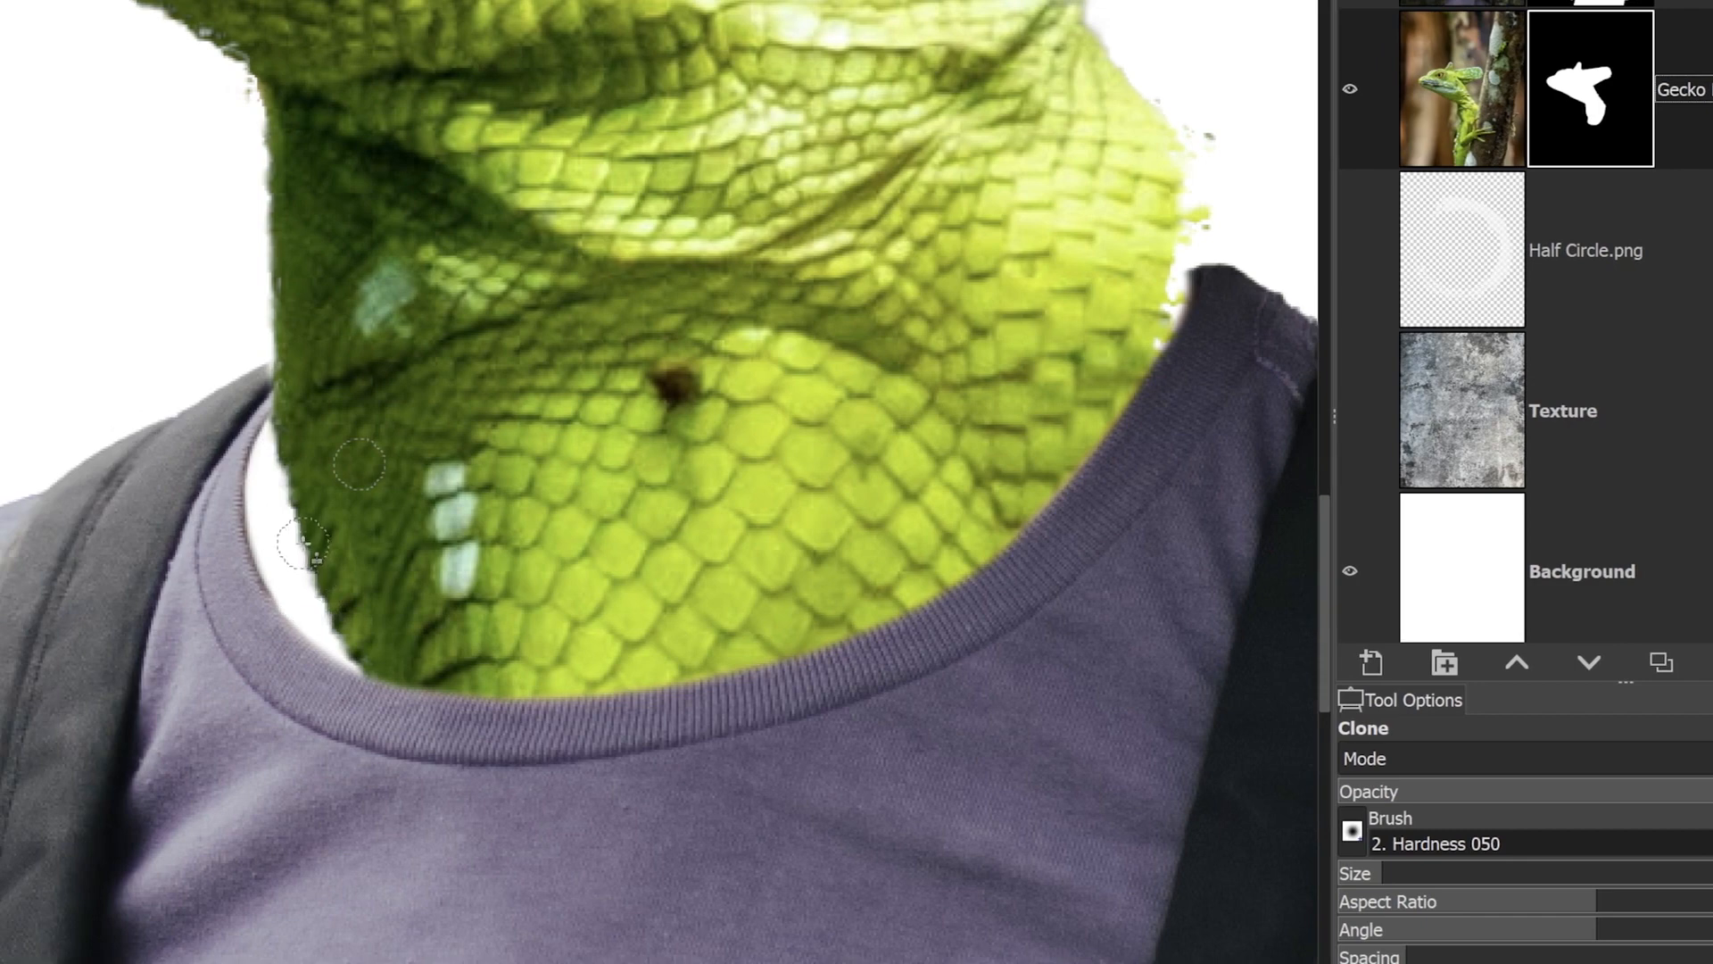
With a 41 px Paintbrush, paint the mask to reveal the cloned scales inside the collar, fill the neck's right edge and erase stray specks.
key(p)
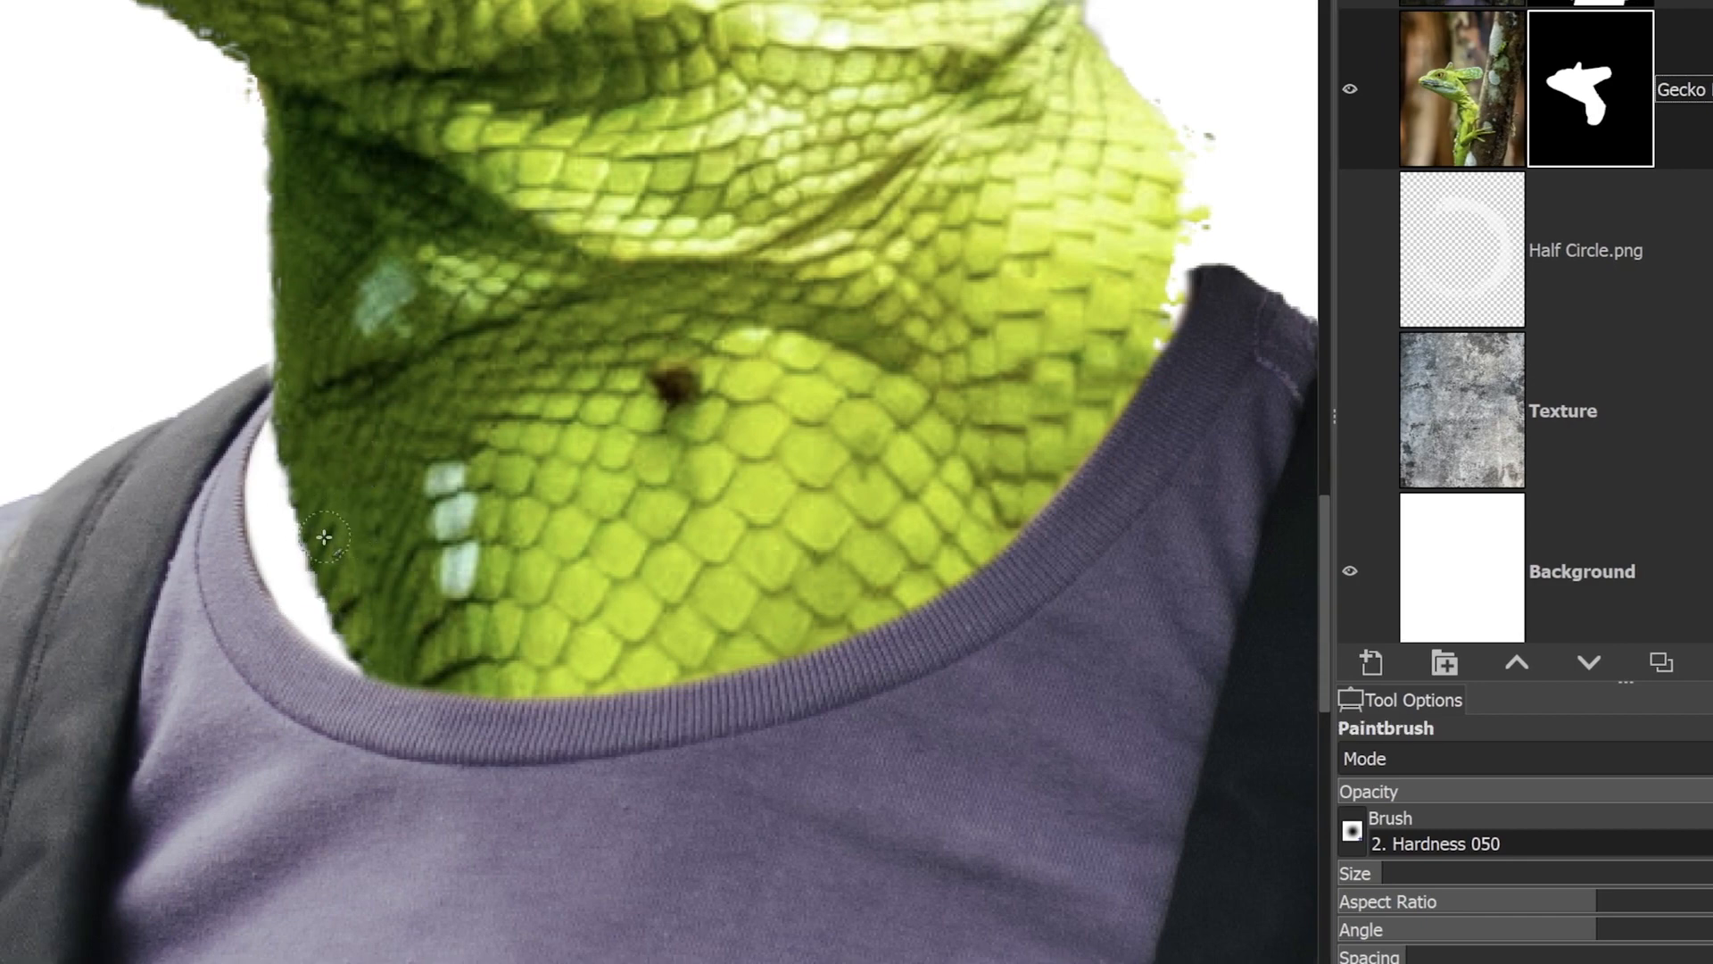
key(bracketright)
key(bracketright)
key(bracketright)
key(bracketright)
key(bracketright)
mouse_move(309, 487)
mouse_down()
mouse_move(291, 439)
mouse_move(284, 486)
mouse_move(280, 464)
mouse_move(316, 624)
mouse_move(287, 517)
mouse_up()
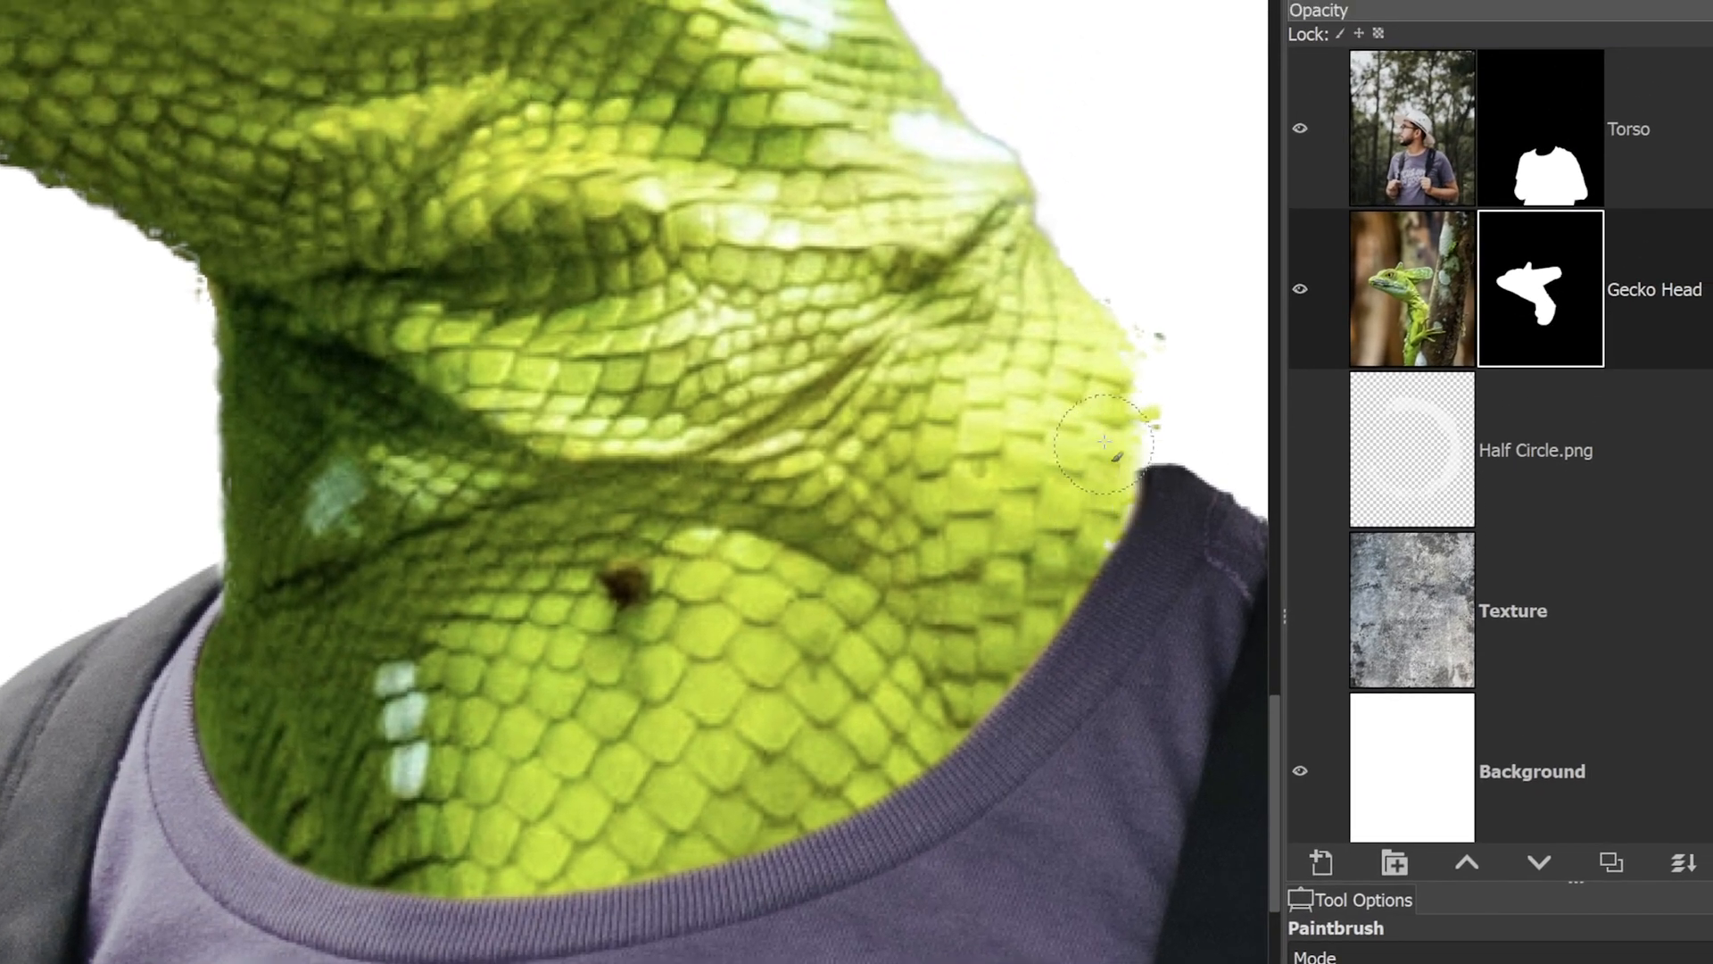
mouse_move(1115, 406)
mouse_down()
mouse_move(1146, 357)
mouse_move(1136, 458)
mouse_up()
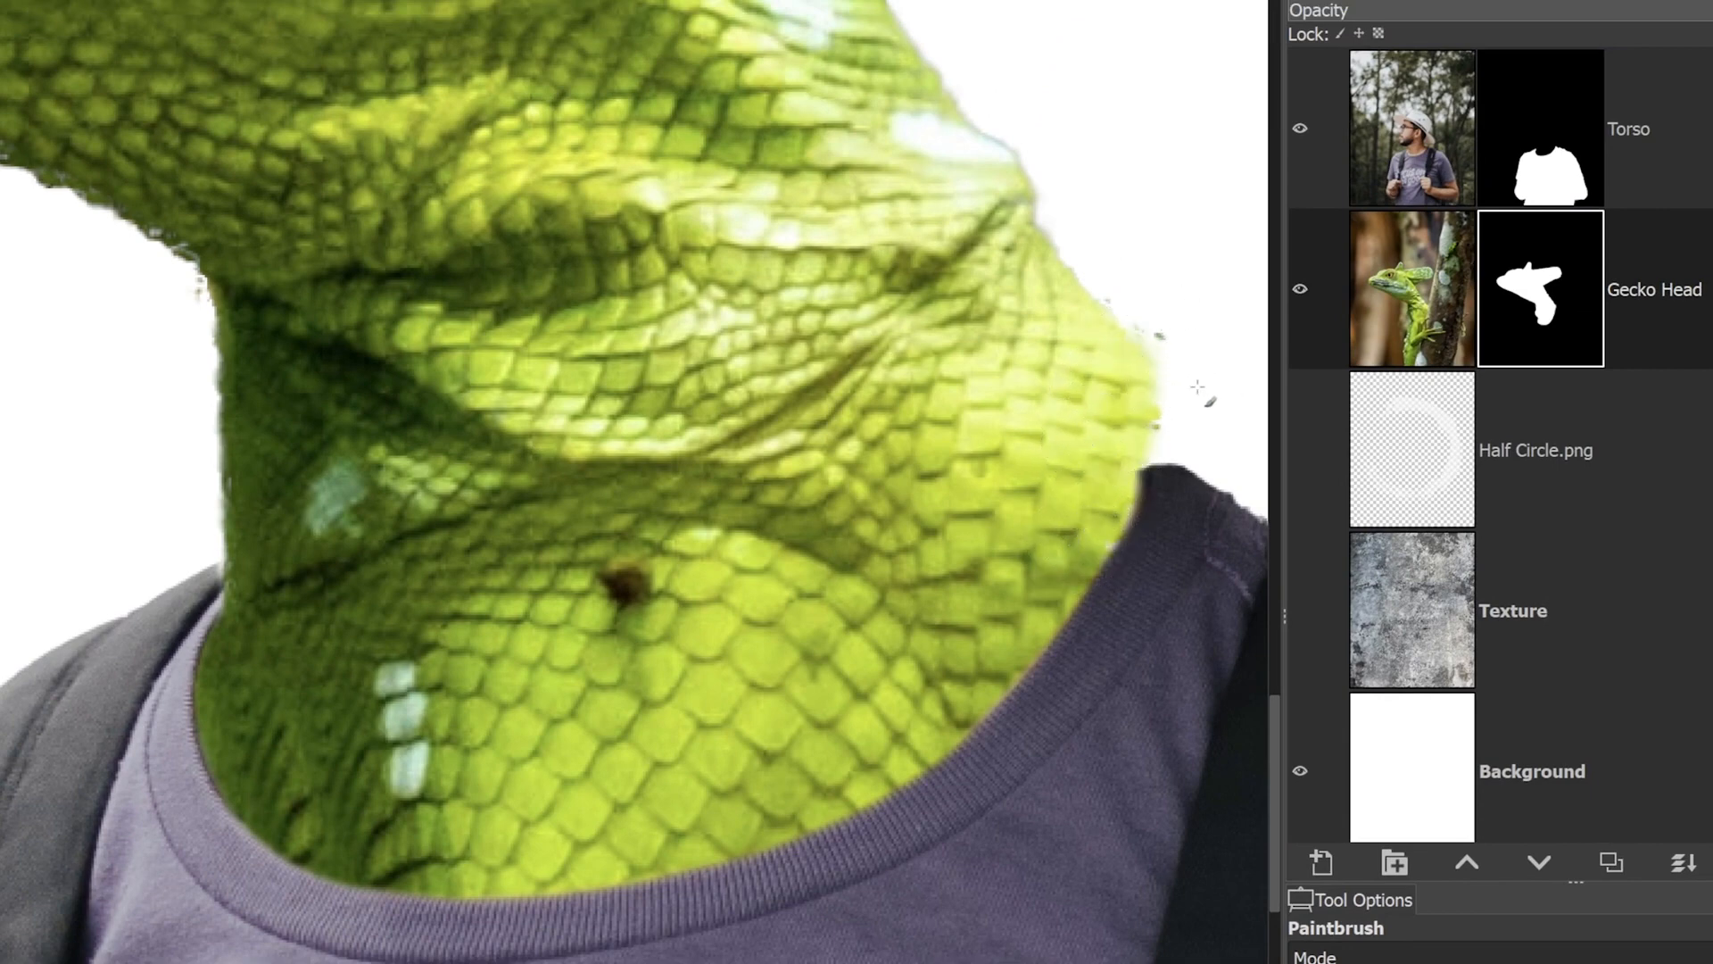
mouse_move(1187, 364)
mouse_down()
mouse_move(1169, 370)
mouse_move(1205, 432)
mouse_move(1120, 267)
mouse_move(1193, 457)
mouse_move(1131, 360)
mouse_move(1167, 429)
mouse_move(1082, 222)
mouse_move(1128, 362)
mouse_up()
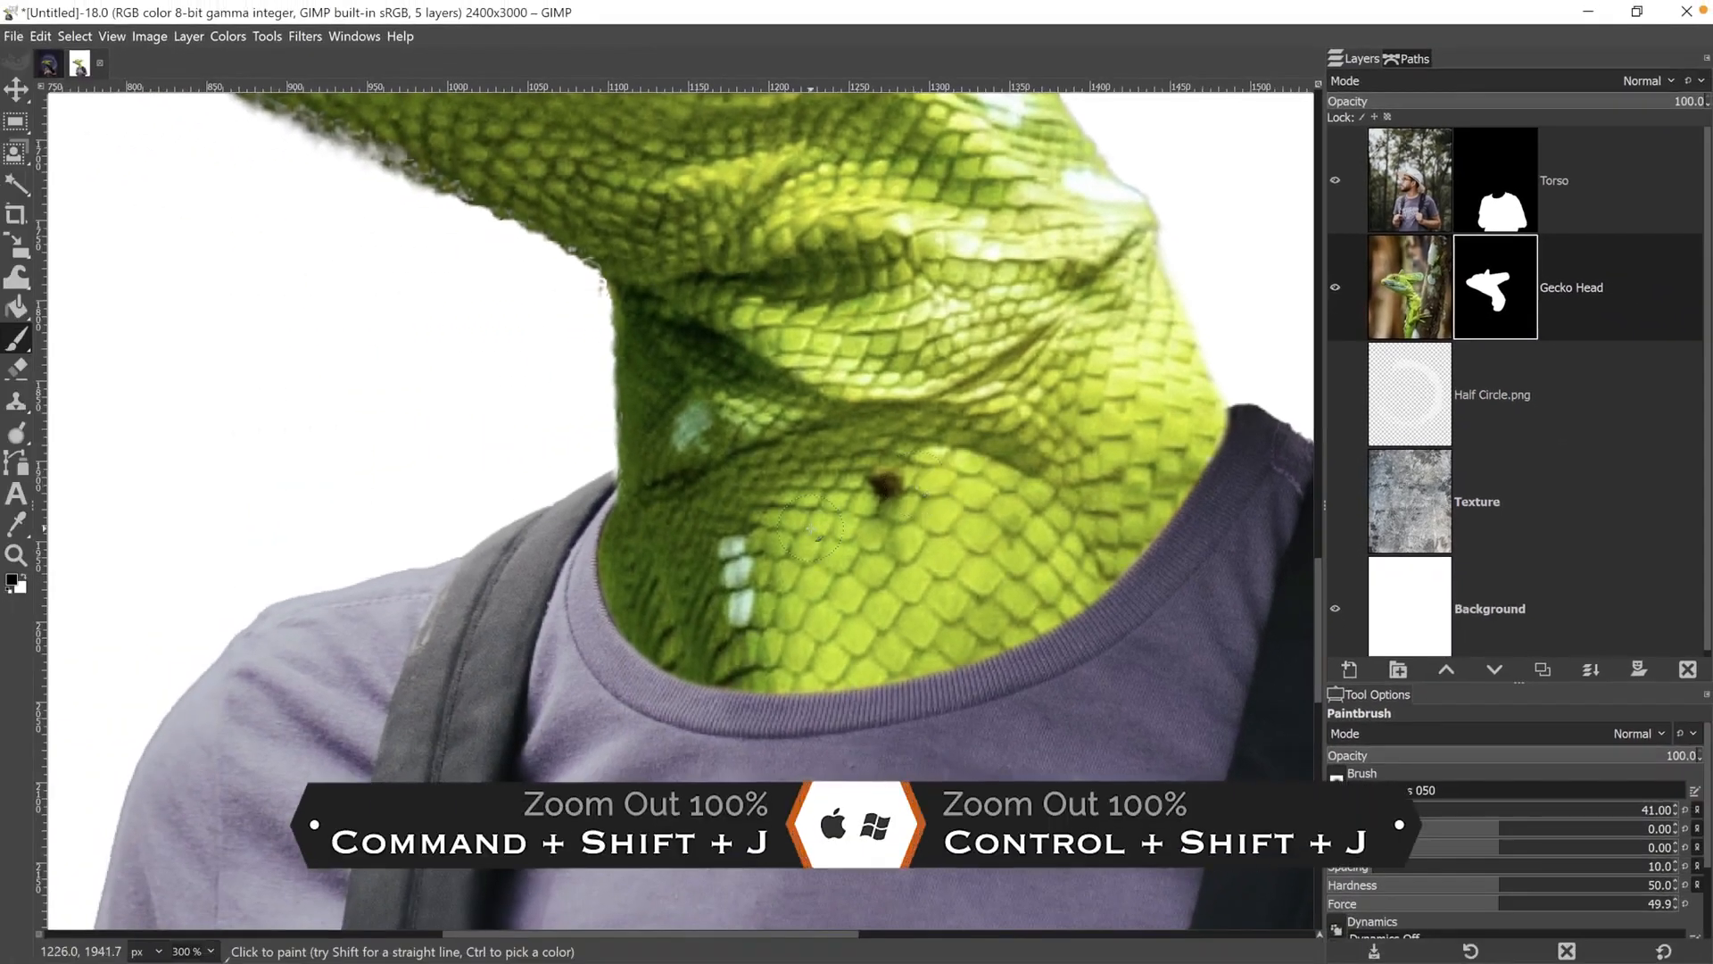
Hide the Gecko Head and Torso layers and show the Half Circle and Texture layers.
key(ctrl+shift+j)
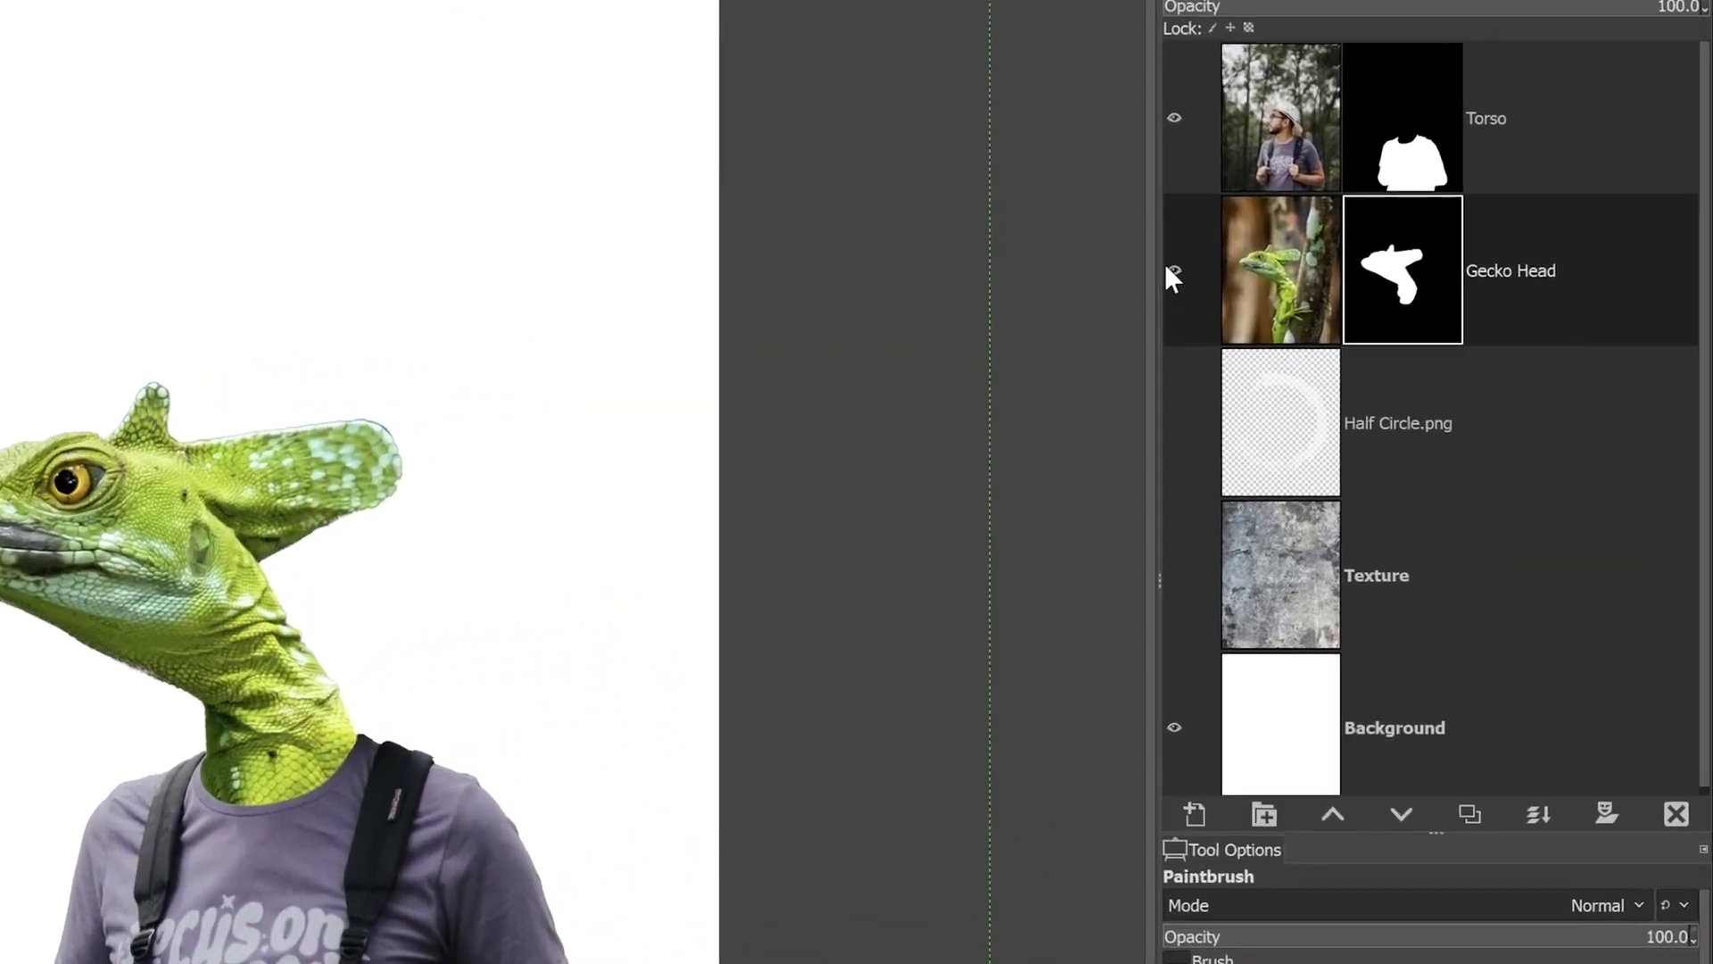
click(1142, 209)
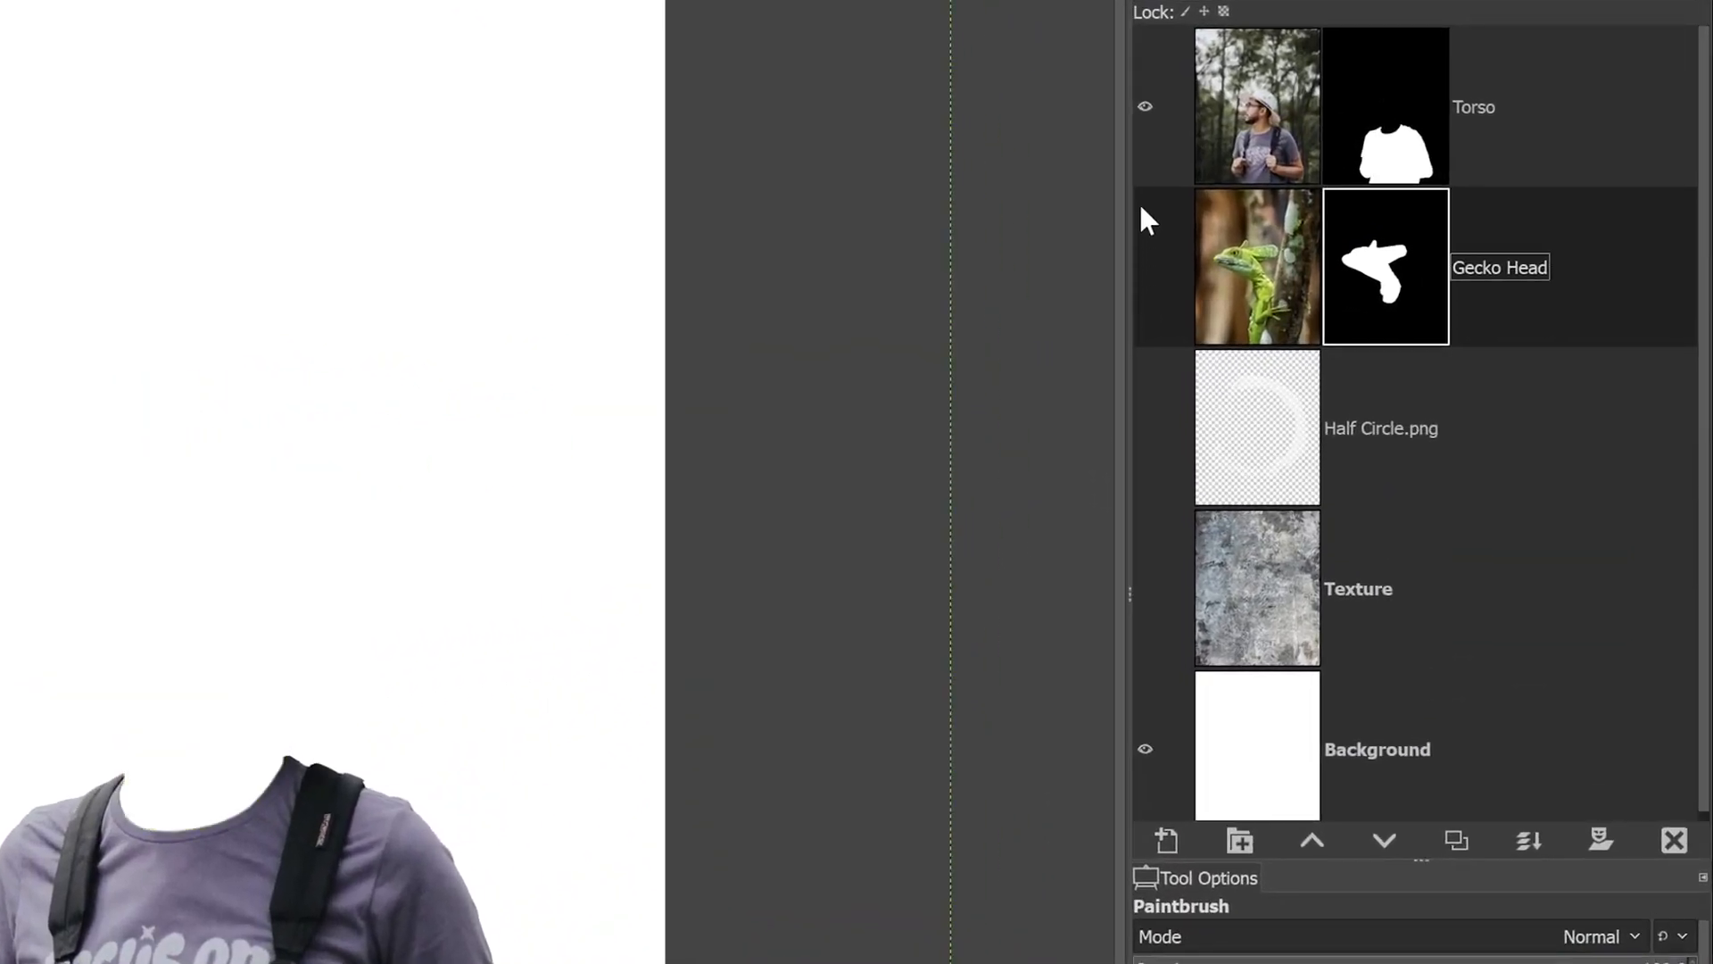
click(1143, 107)
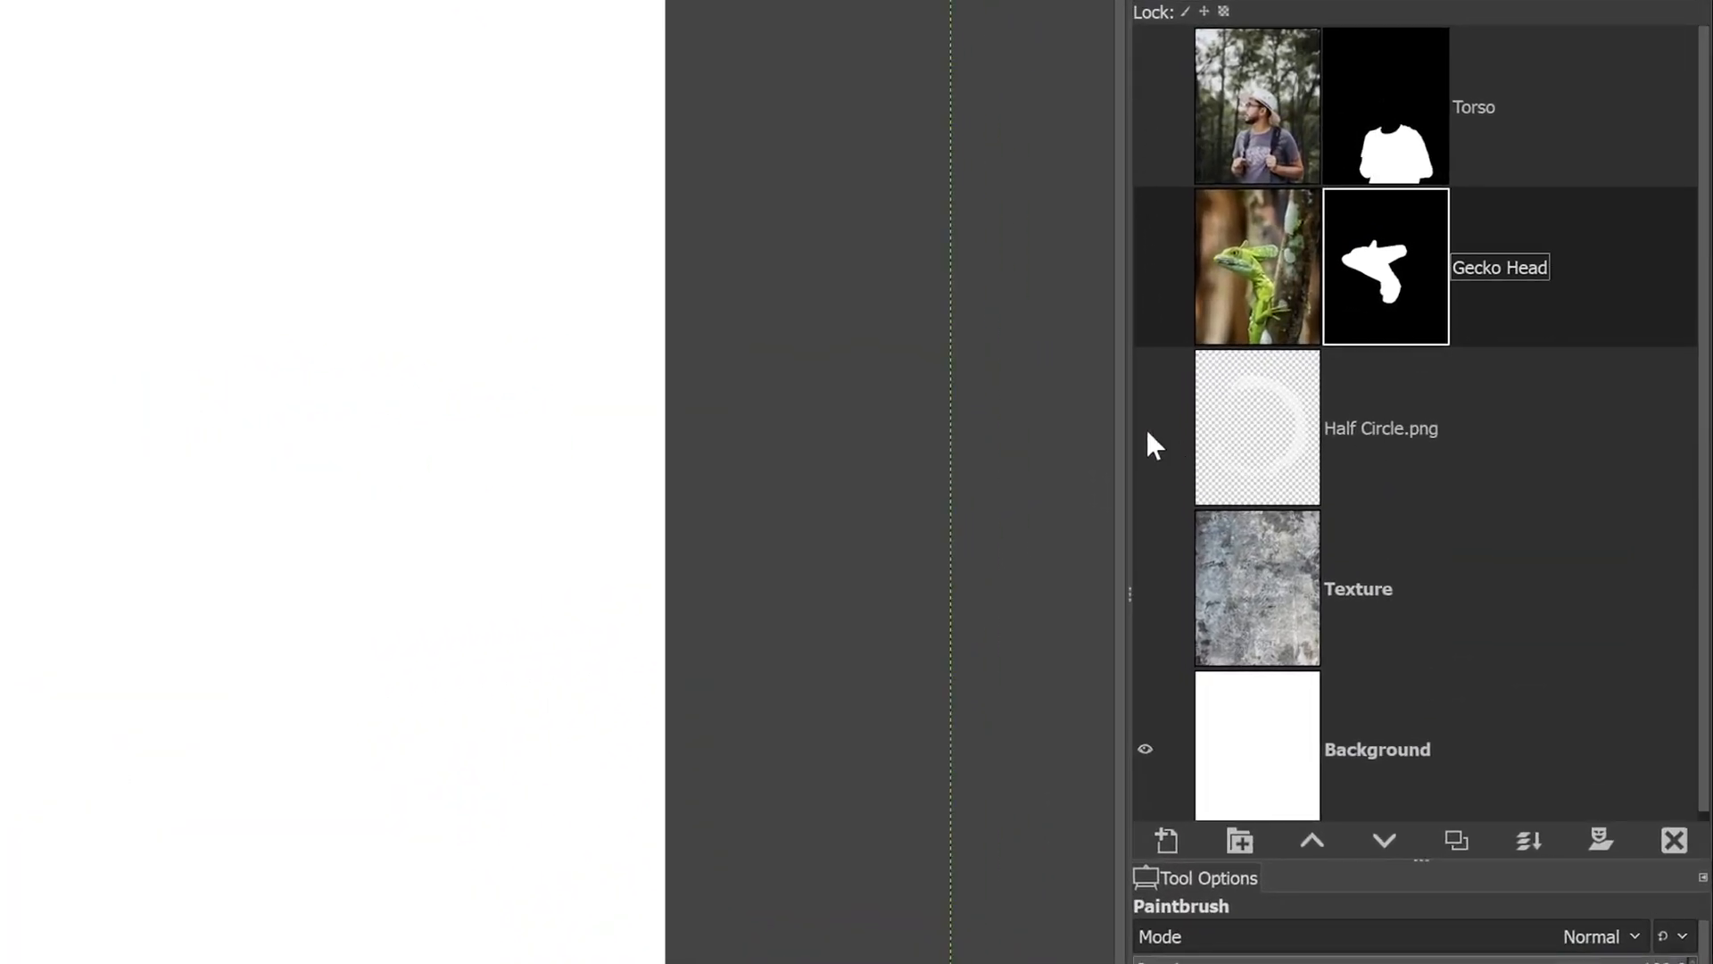
click(1146, 589)
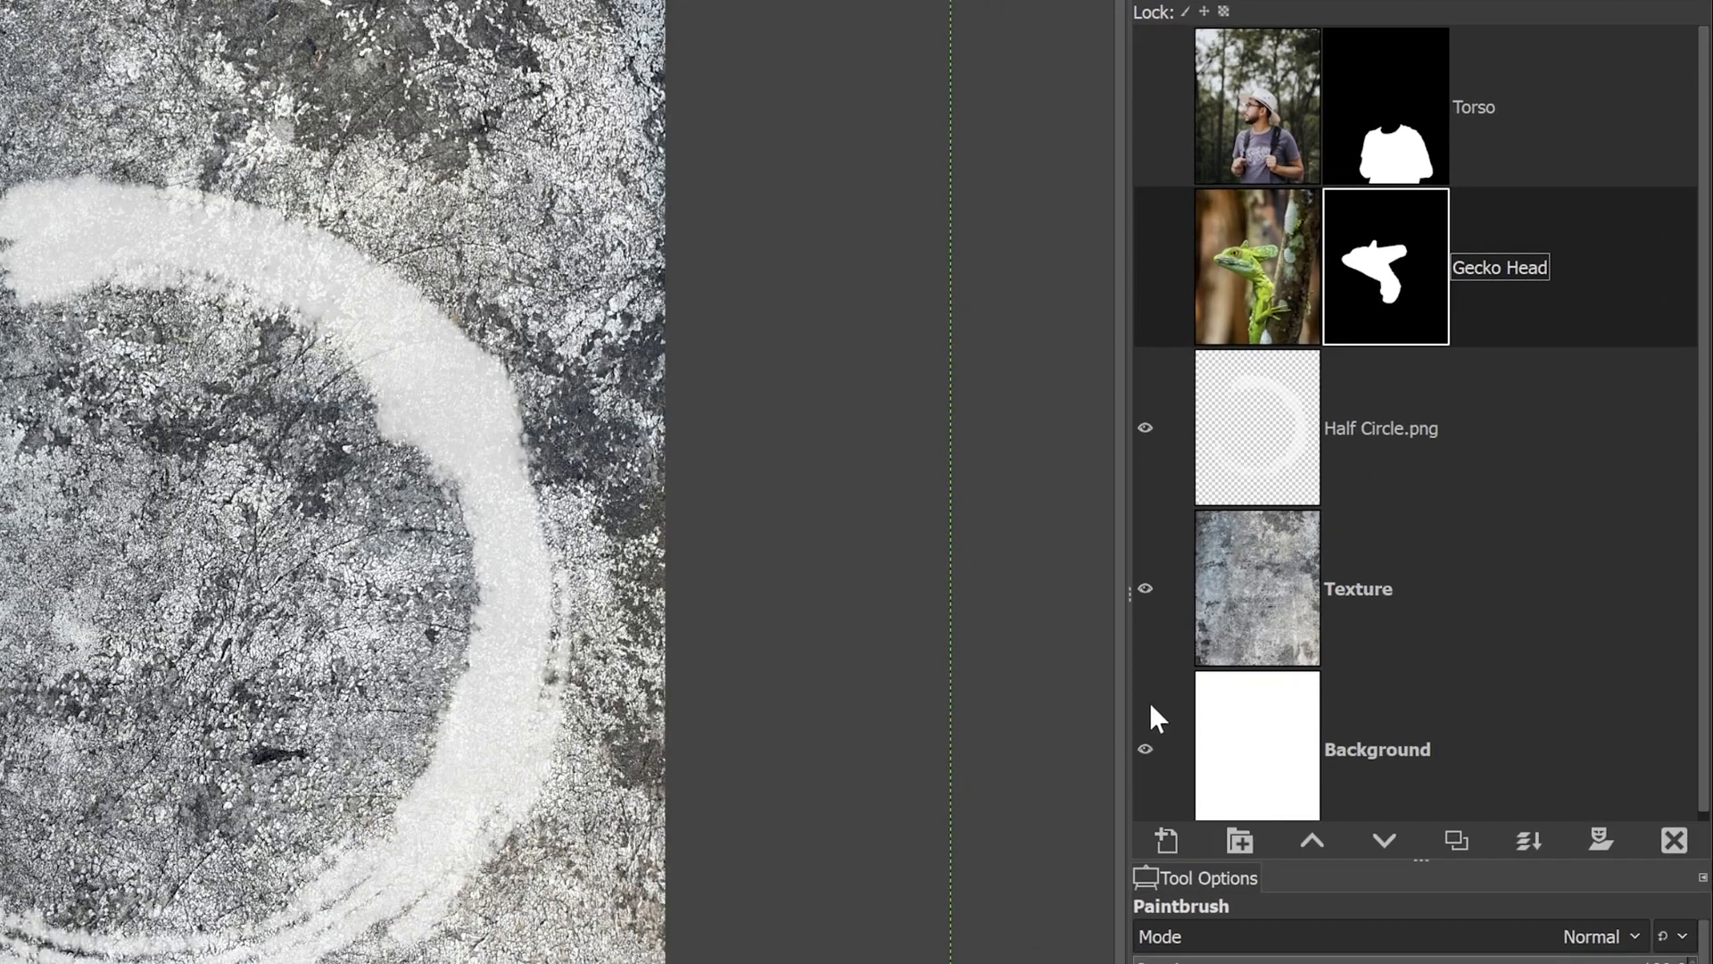
Fill the Background layer with the muted purple foreground color 7b6b86 using Bucket Fill.
click(1295, 757)
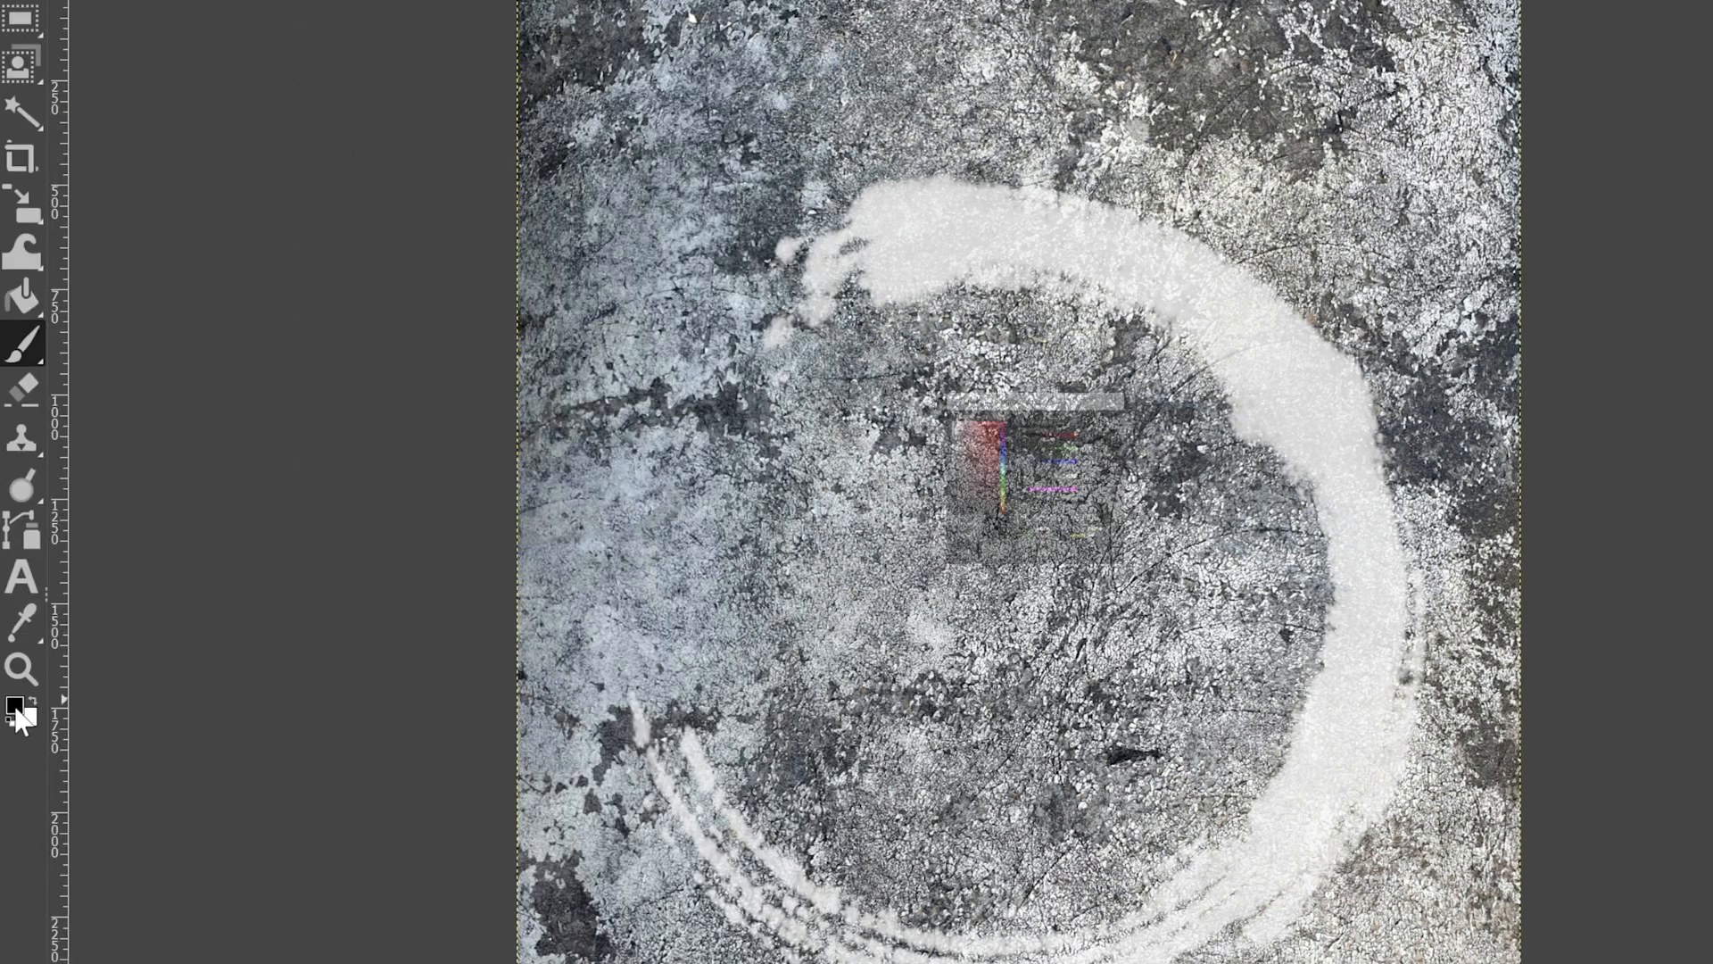
click(16, 707)
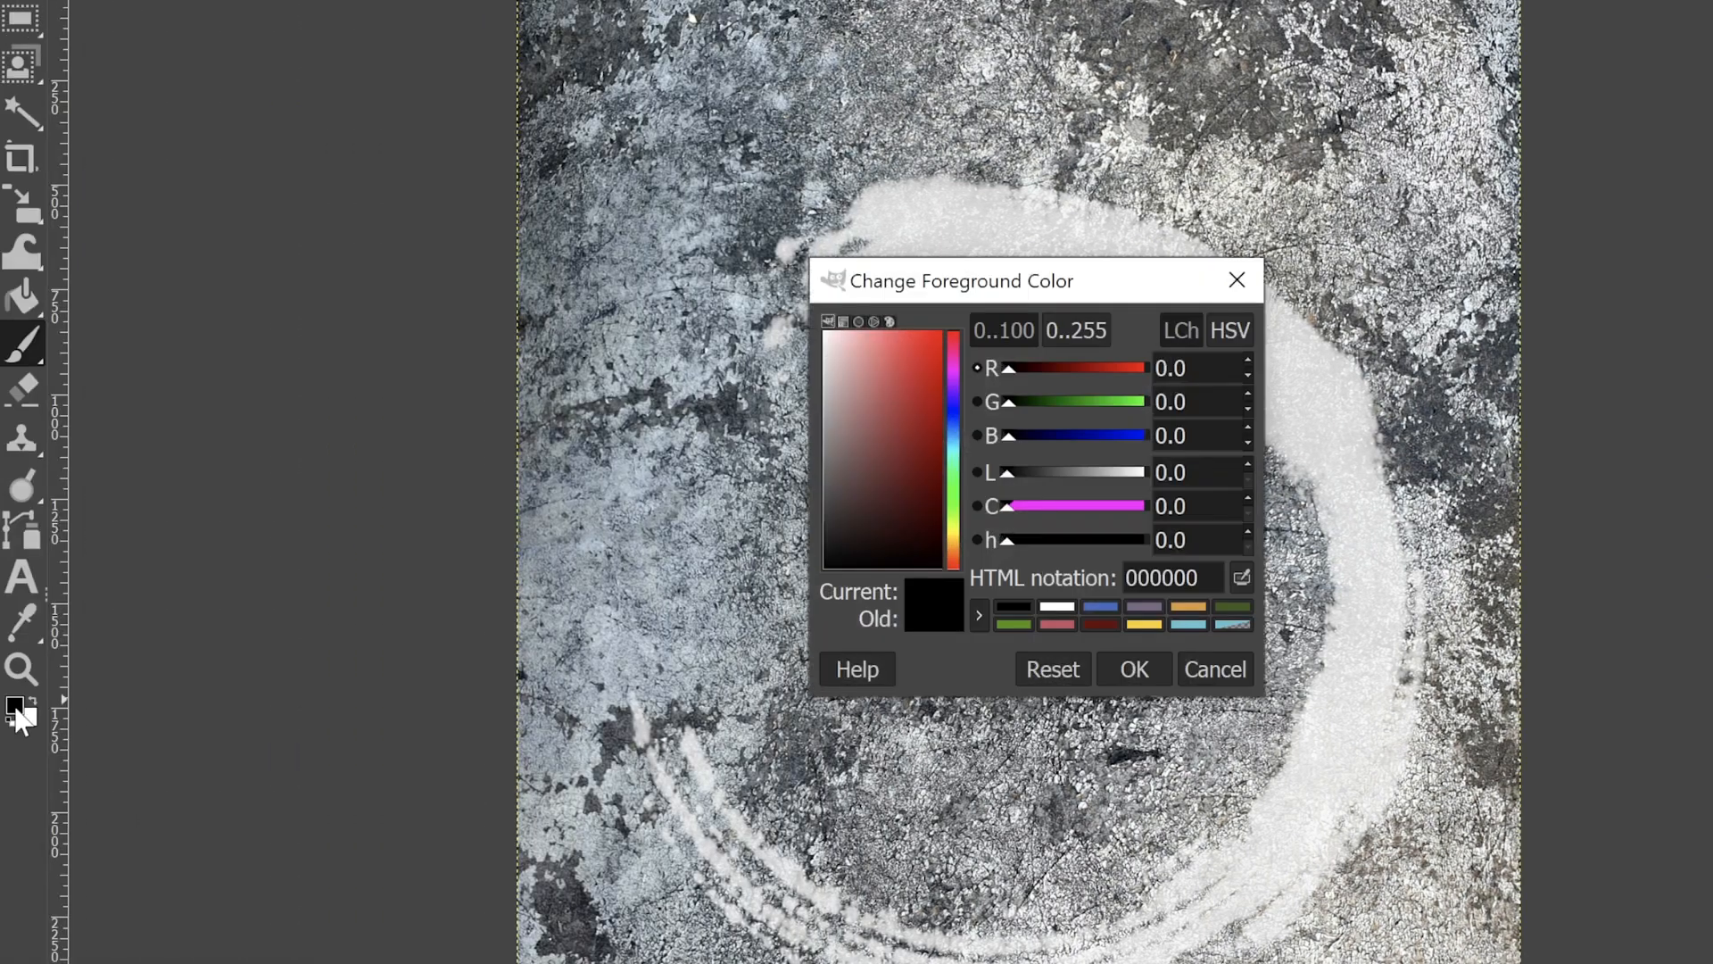
click(1143, 605)
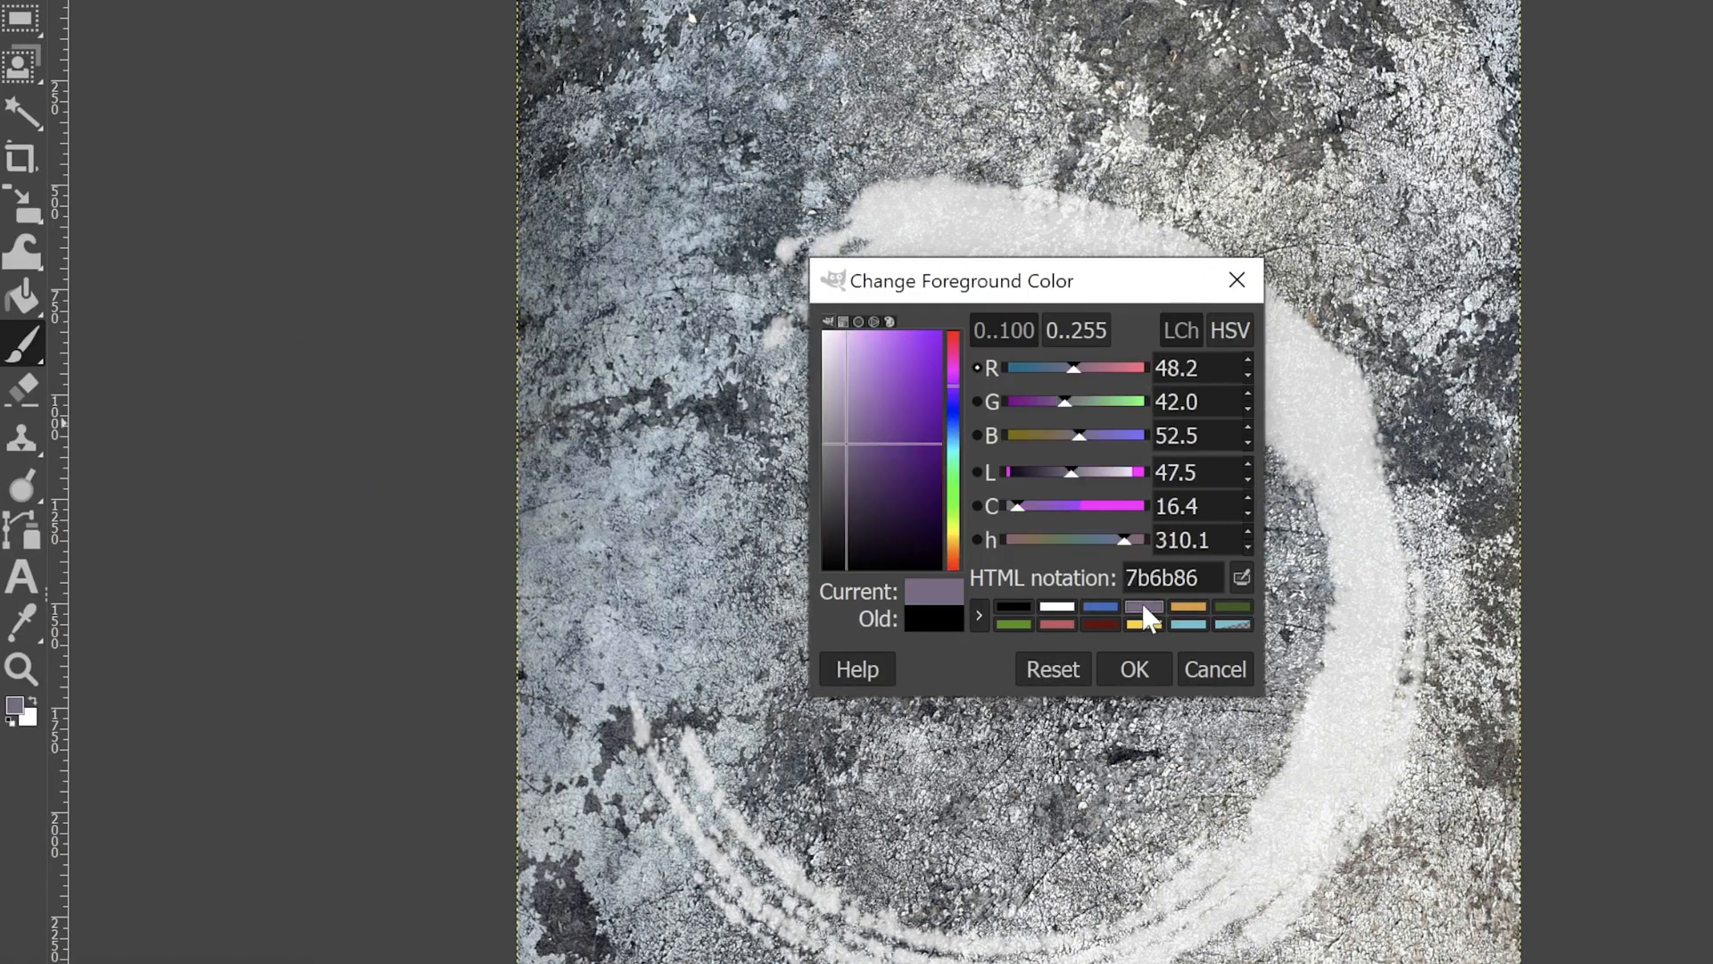
drag(1204, 578, 1101, 574)
click(1198, 578)
click(1134, 669)
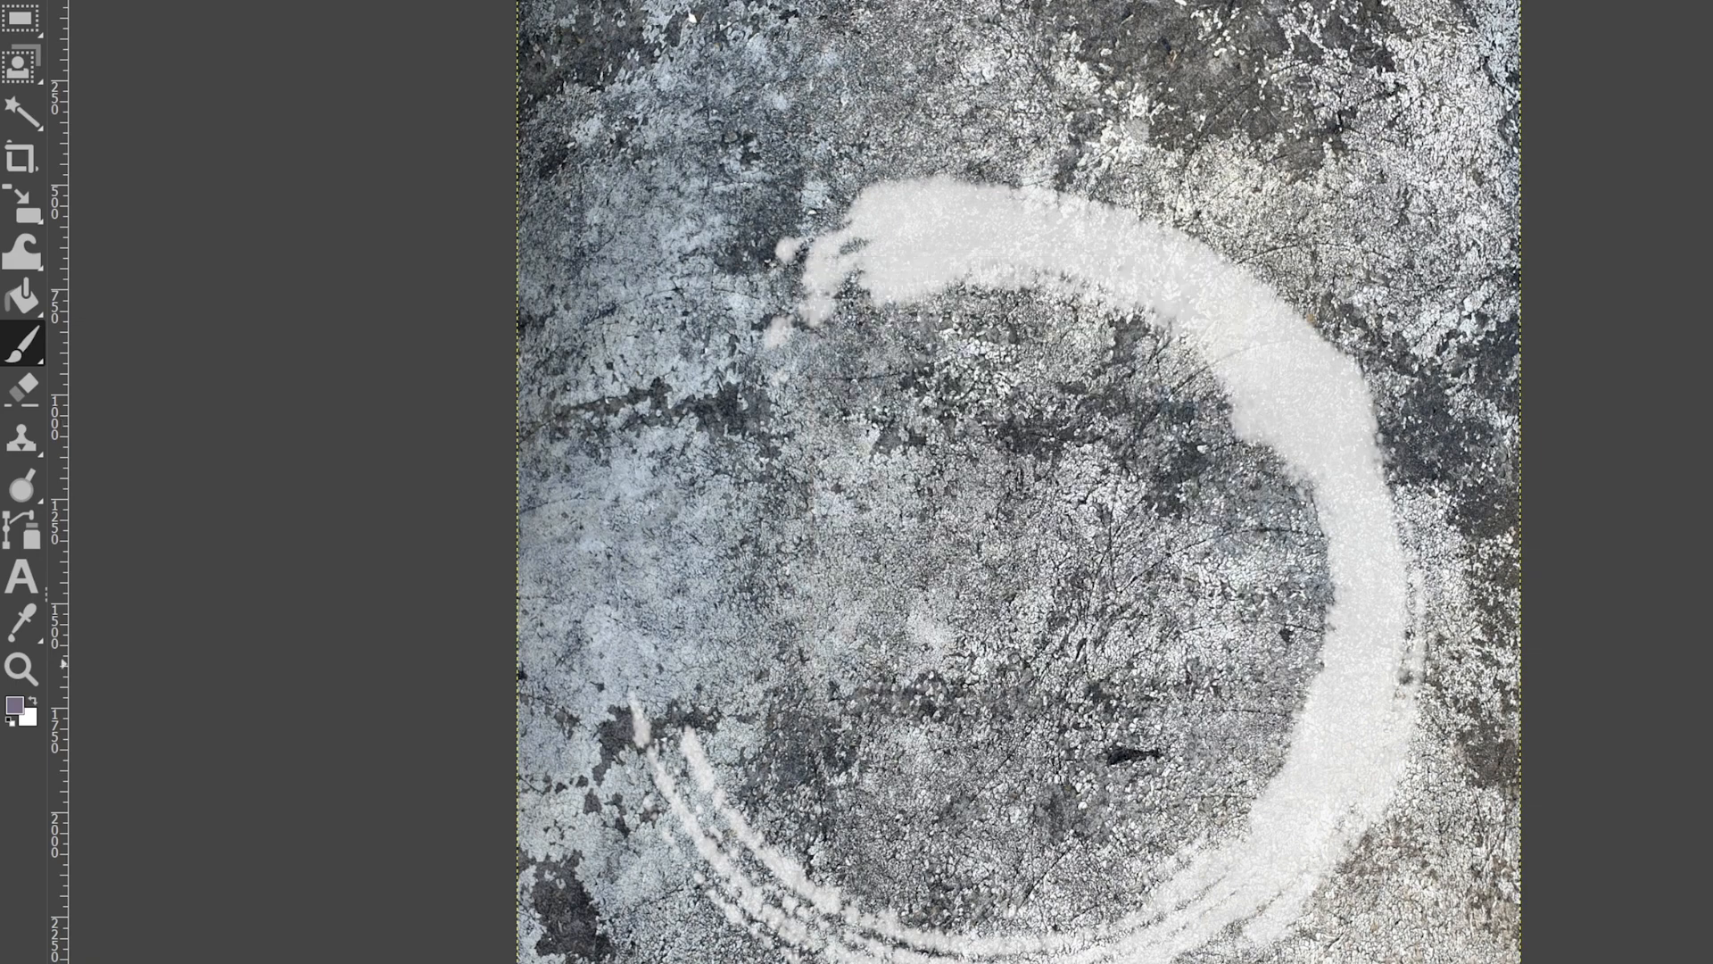
mouse_move(13, 302)
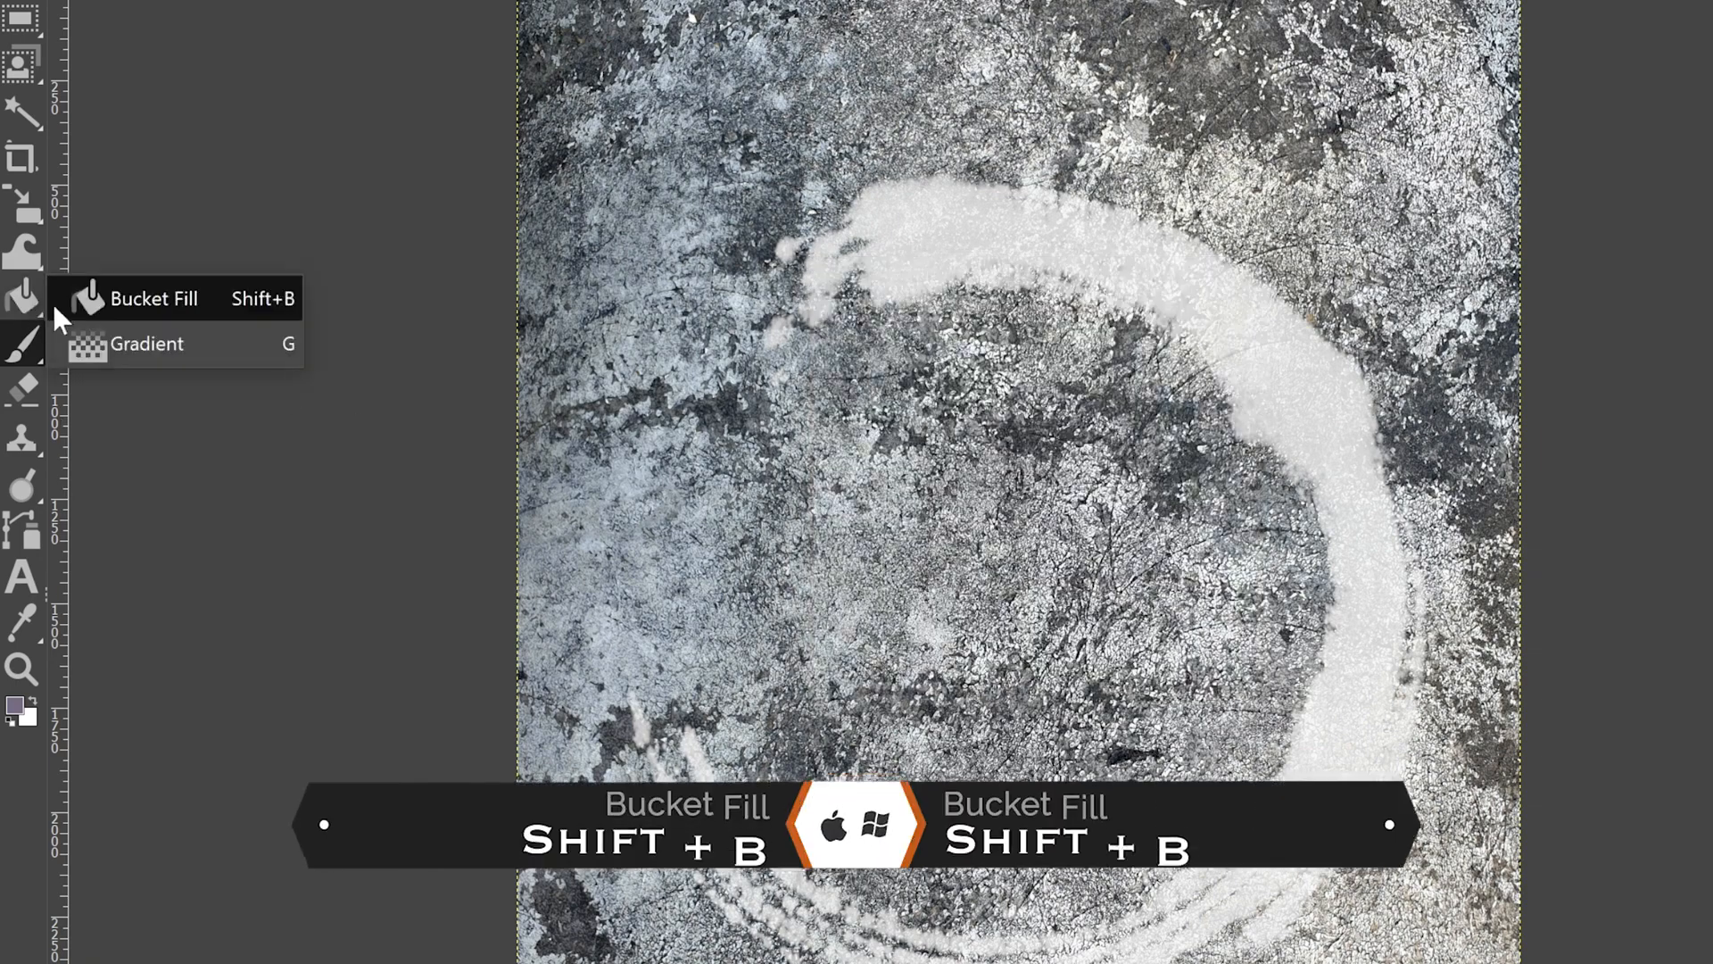
click(266, 298)
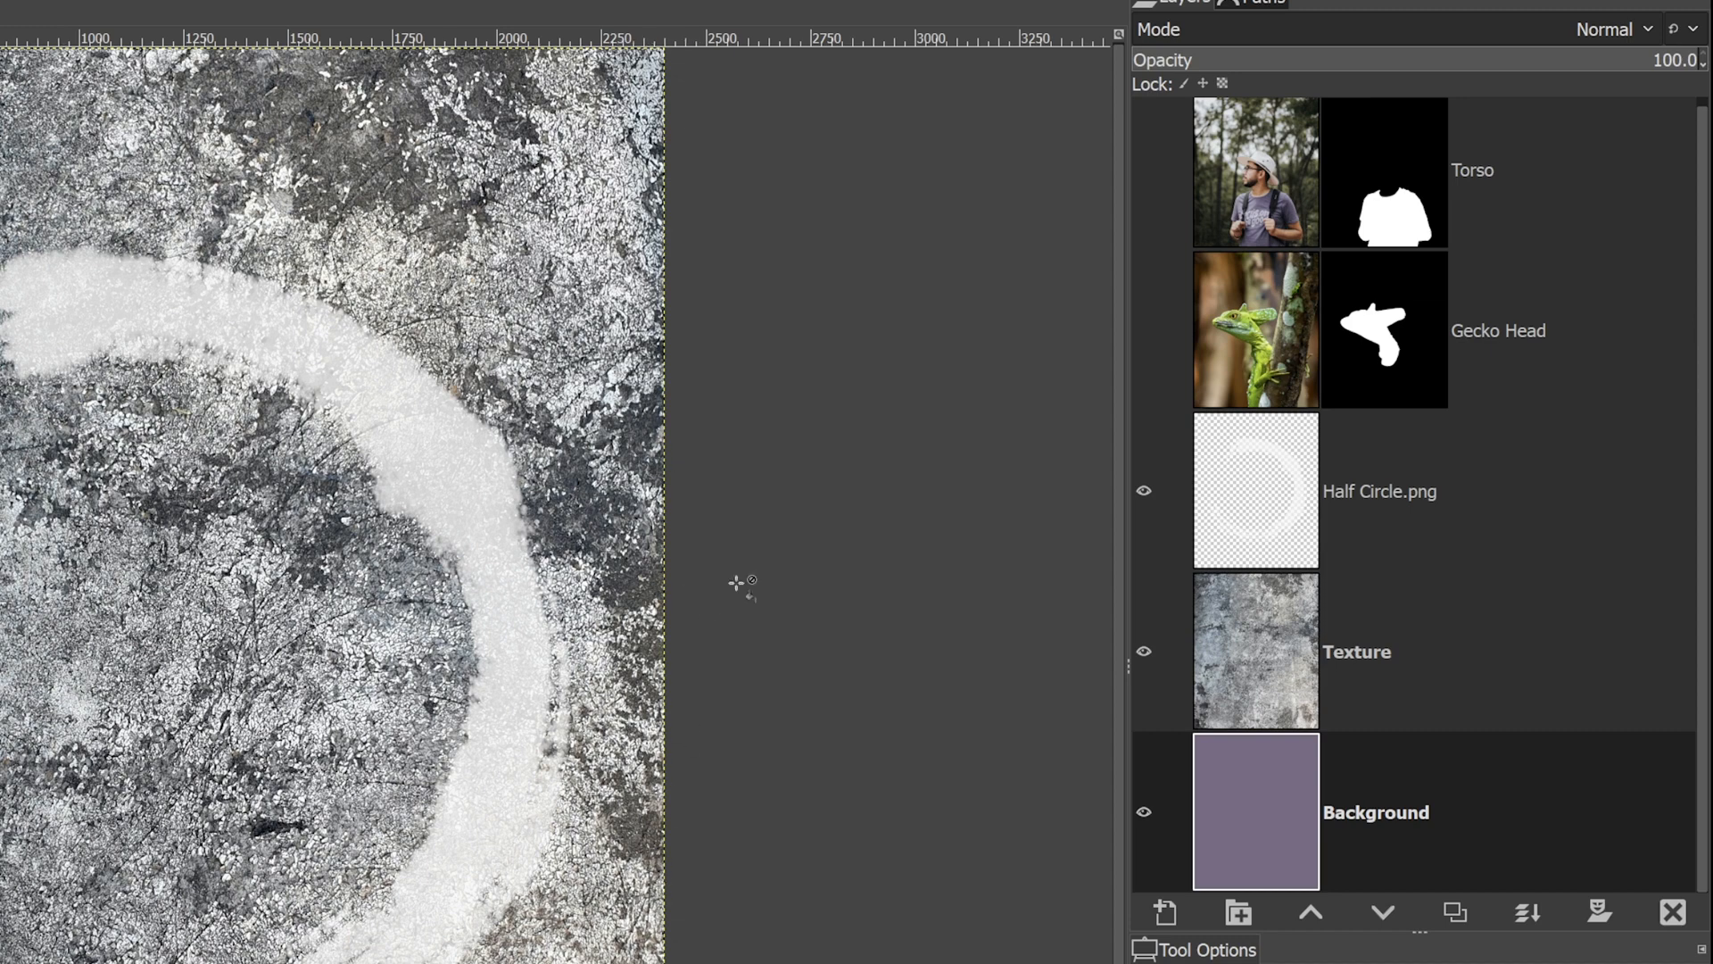
Set the Texture layer's blend mode to Soft light.
click(1206, 648)
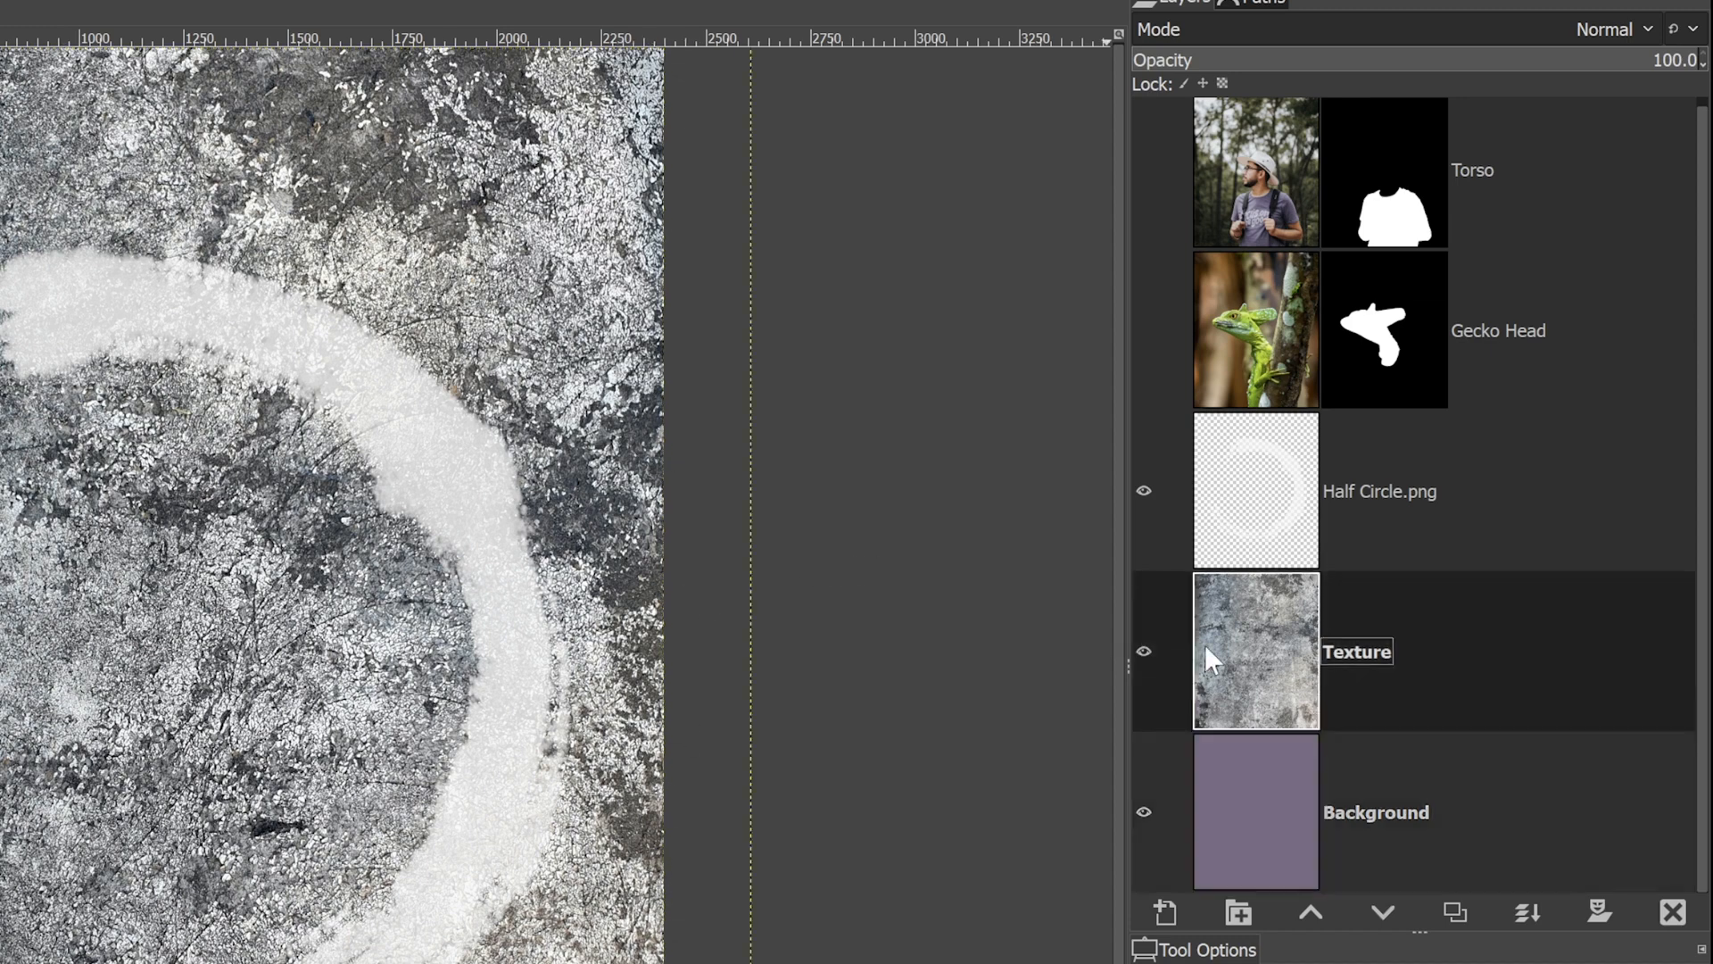
click(1421, 27)
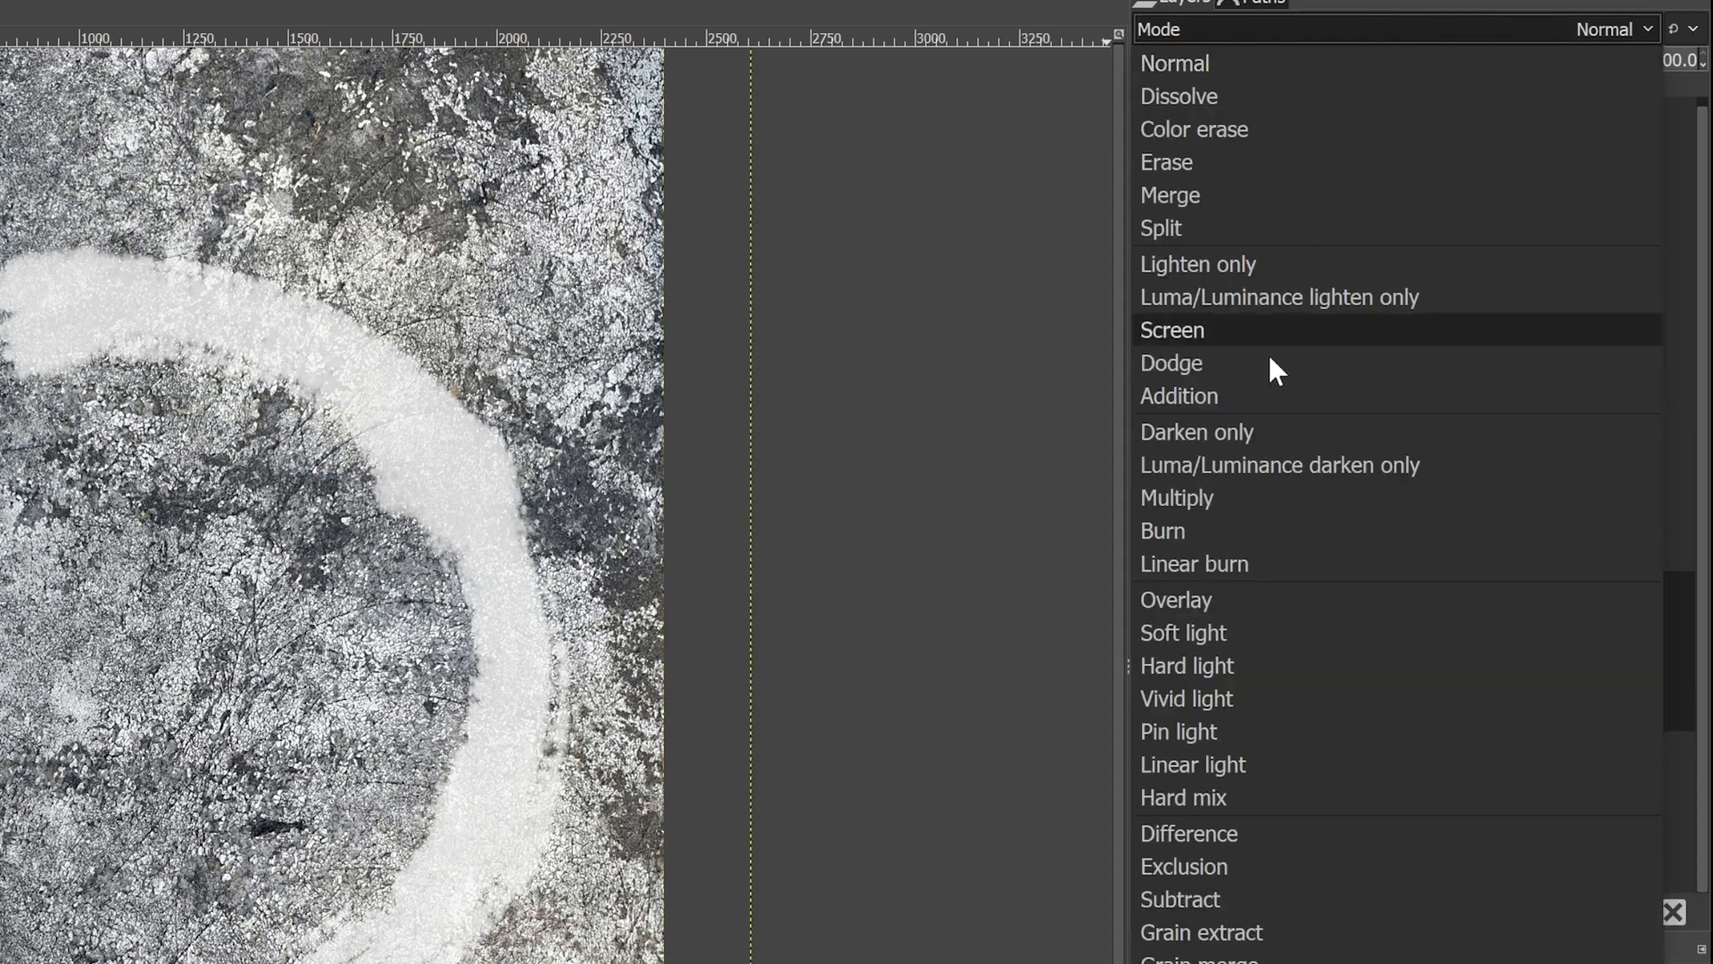
click(1261, 624)
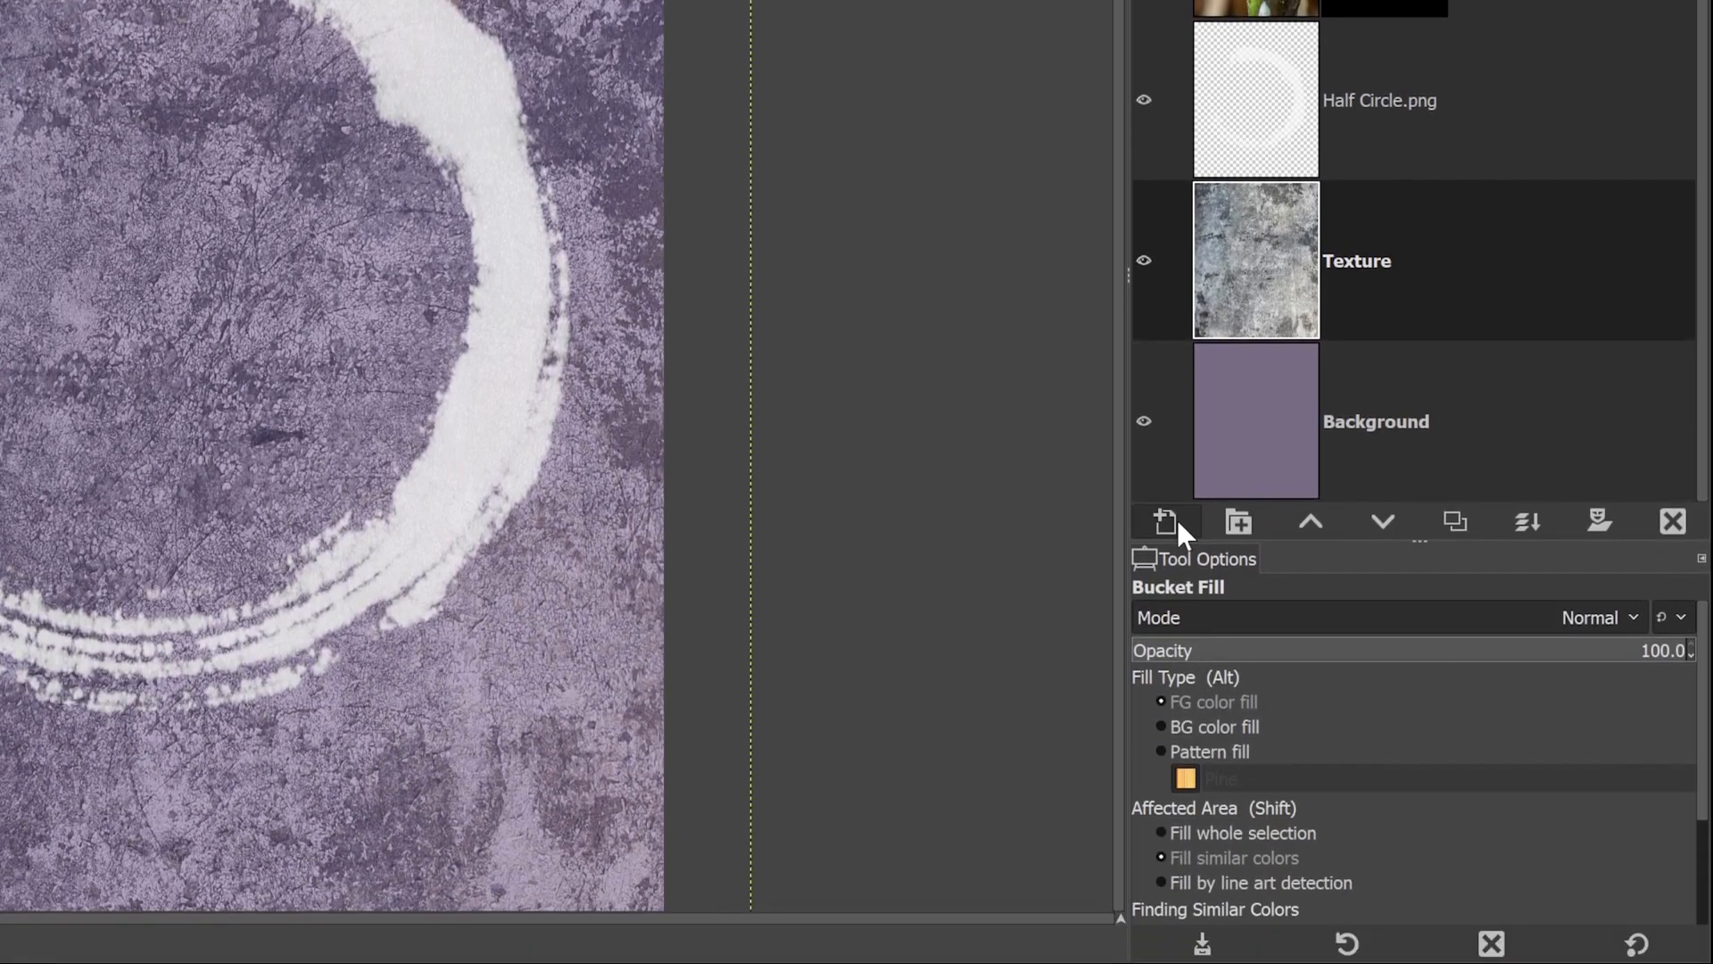
Create a 2400 × 3000 px layer named Blue above the Texture layer, filled with the foreground color 396cc1.
click(1166, 911)
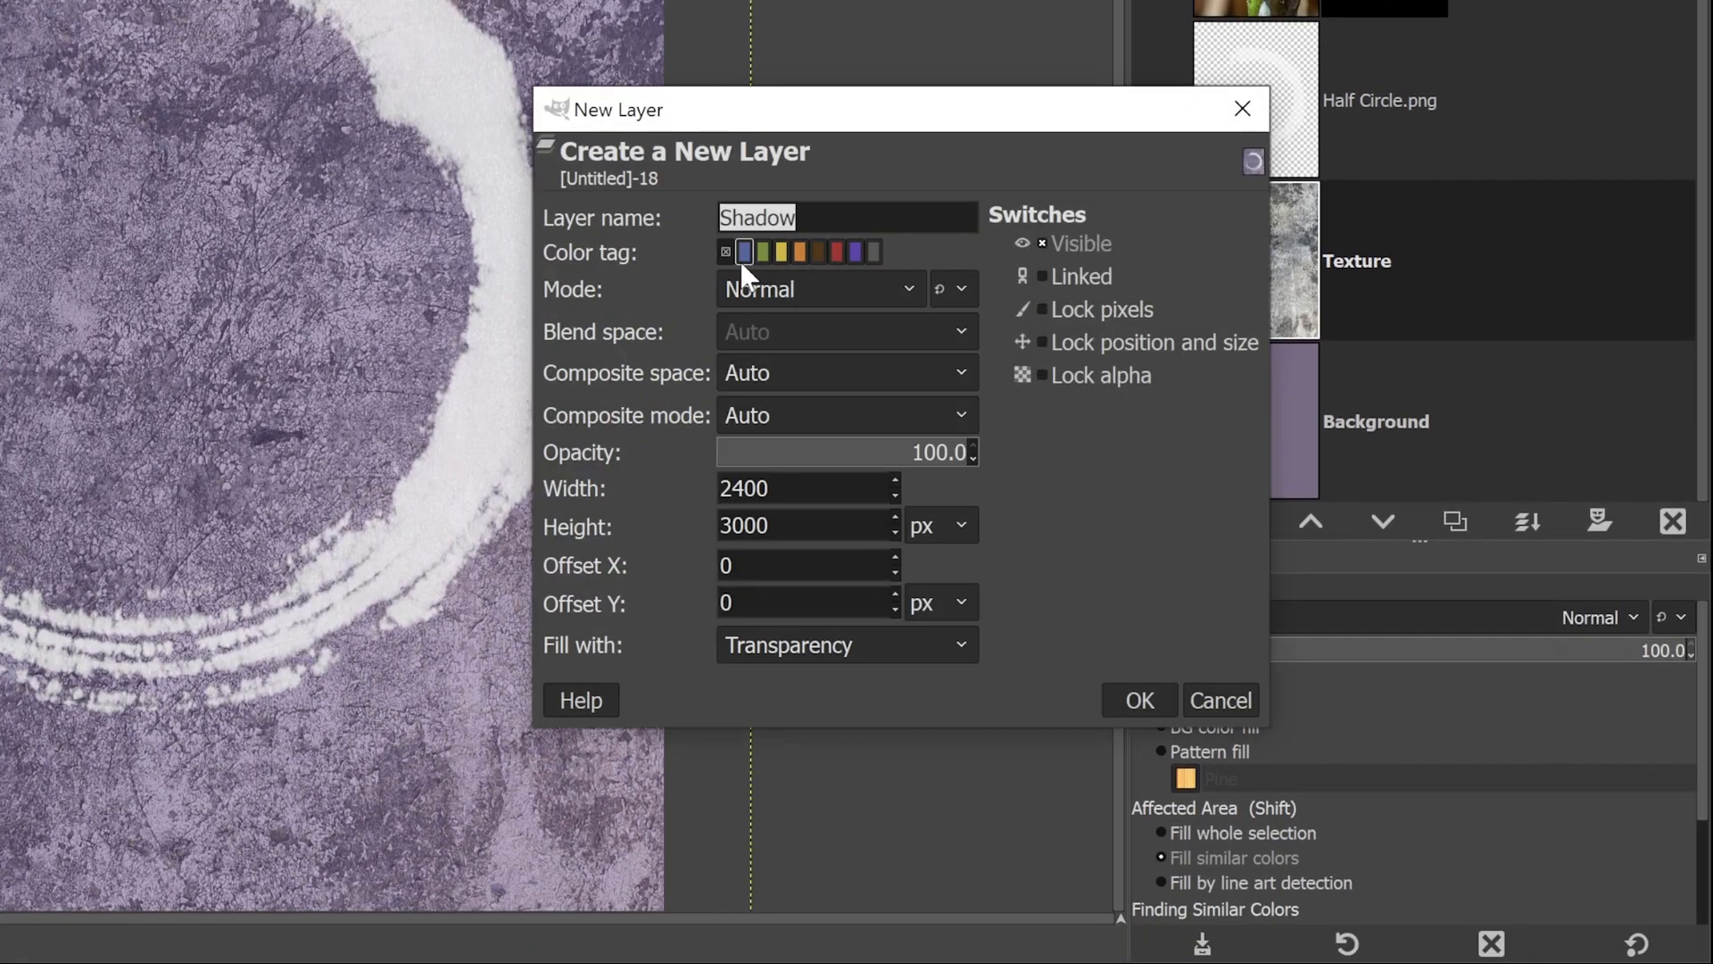
text(Blue)
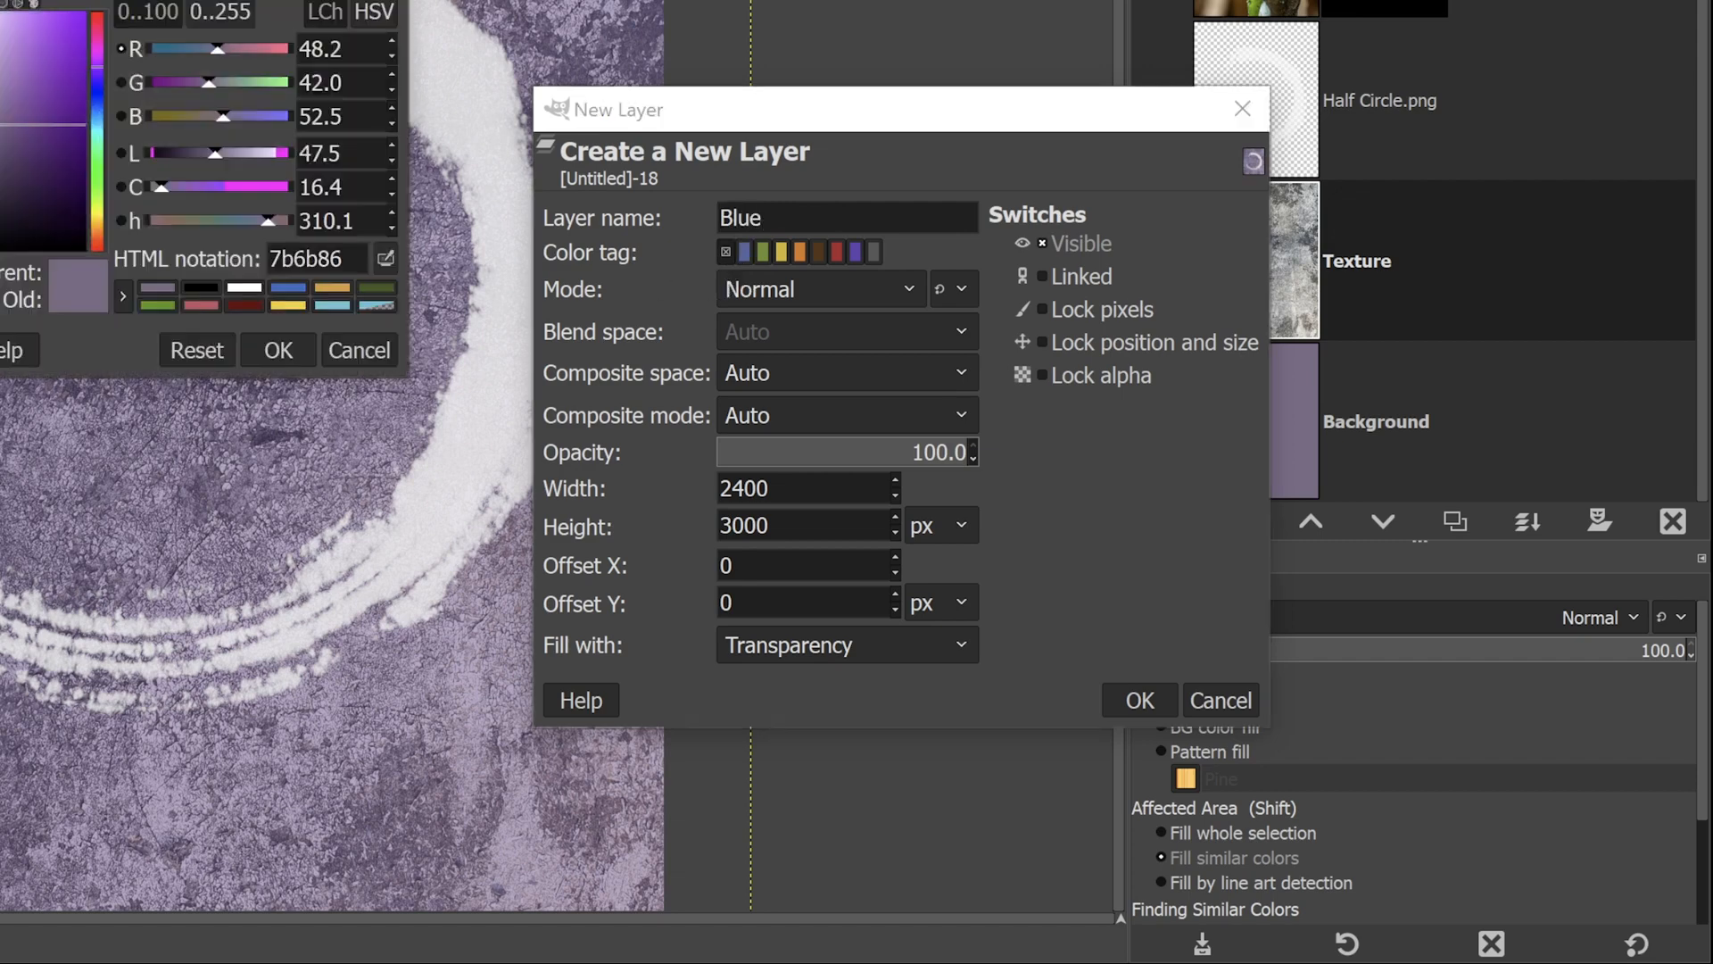
click(288, 288)
drag(337, 257, 250, 250)
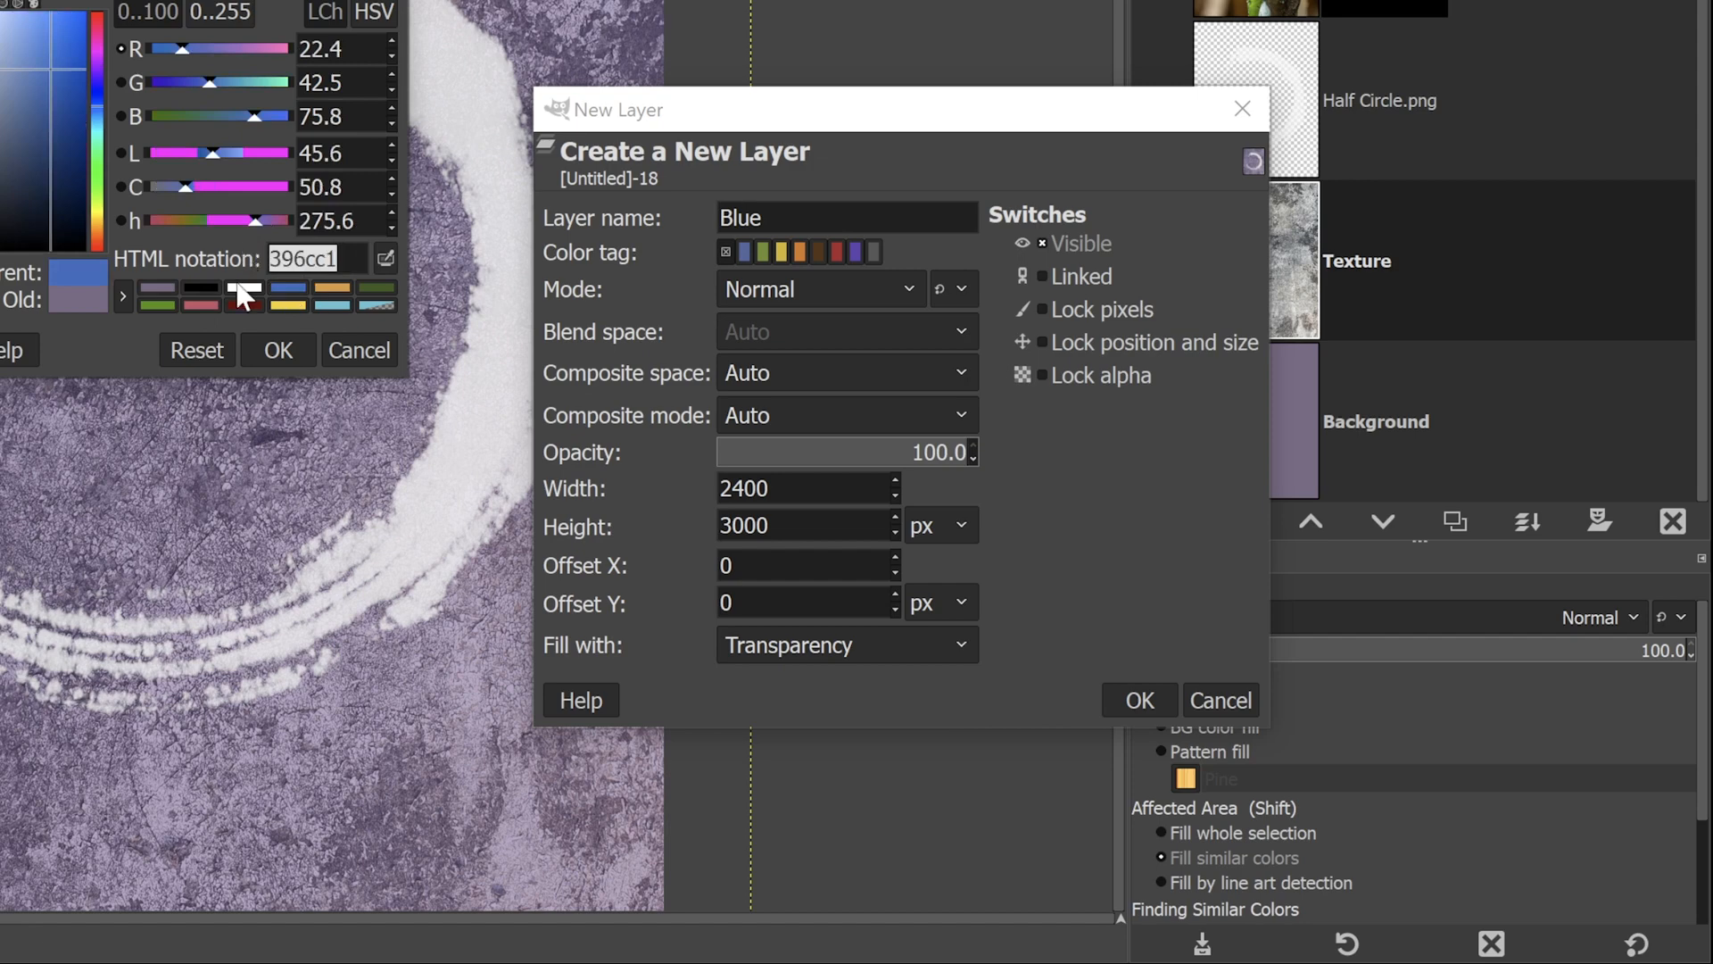
click(328, 259)
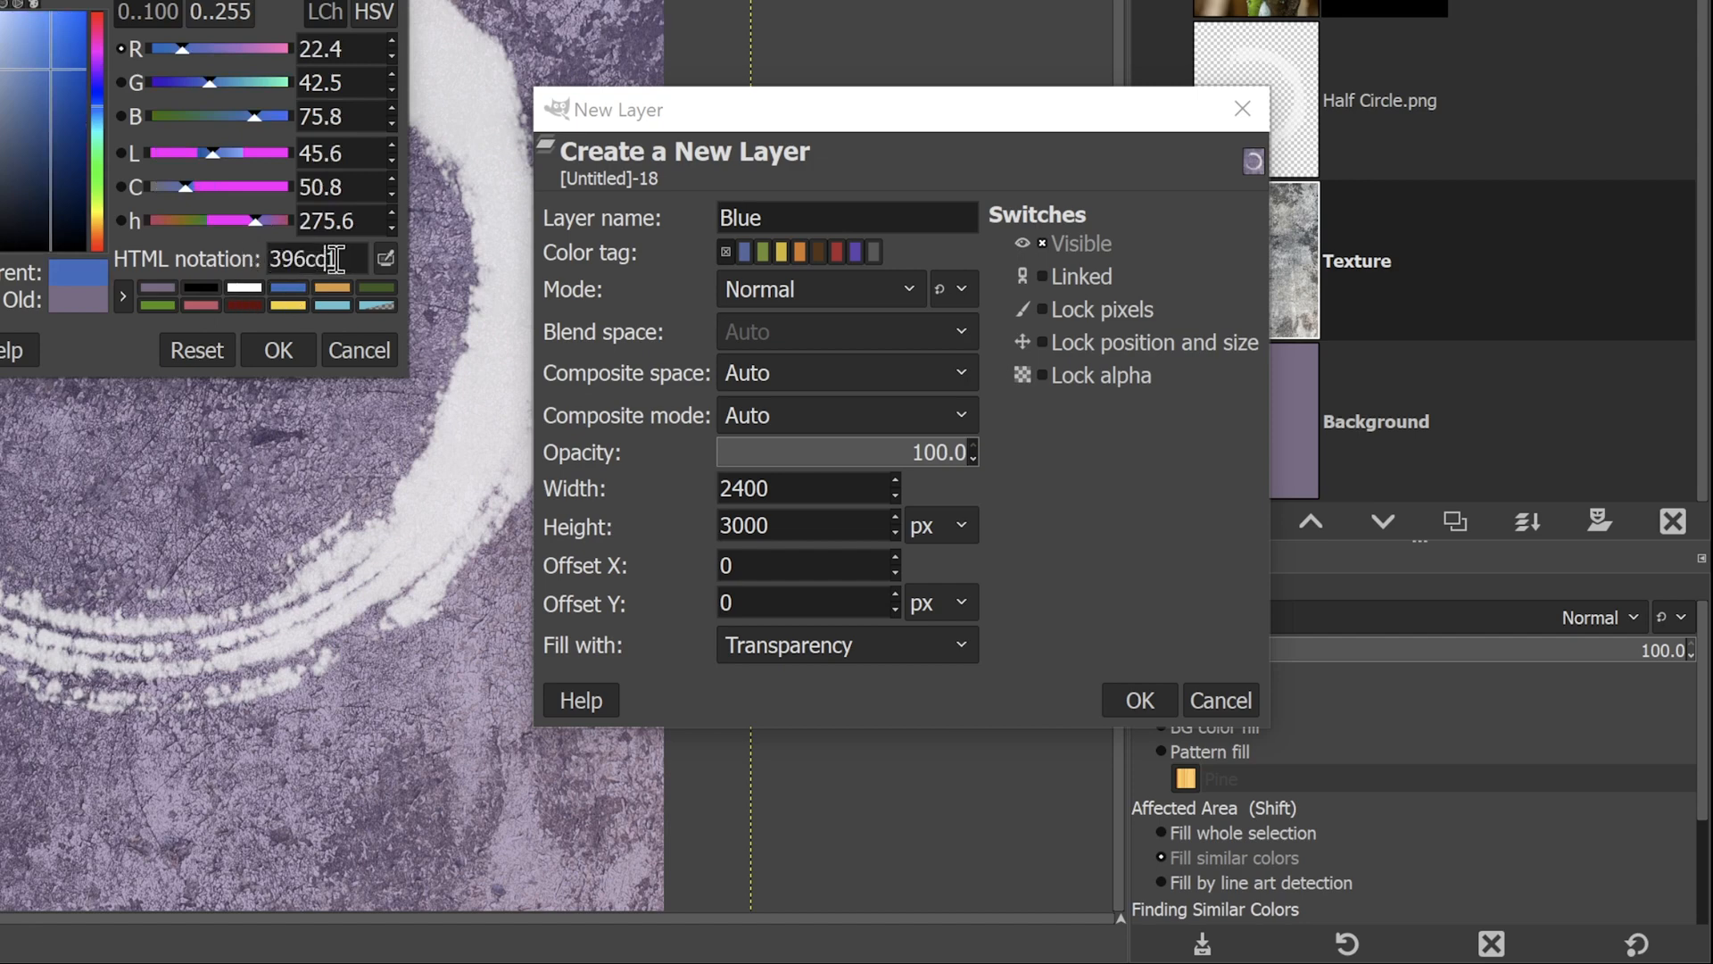
click(278, 349)
click(918, 643)
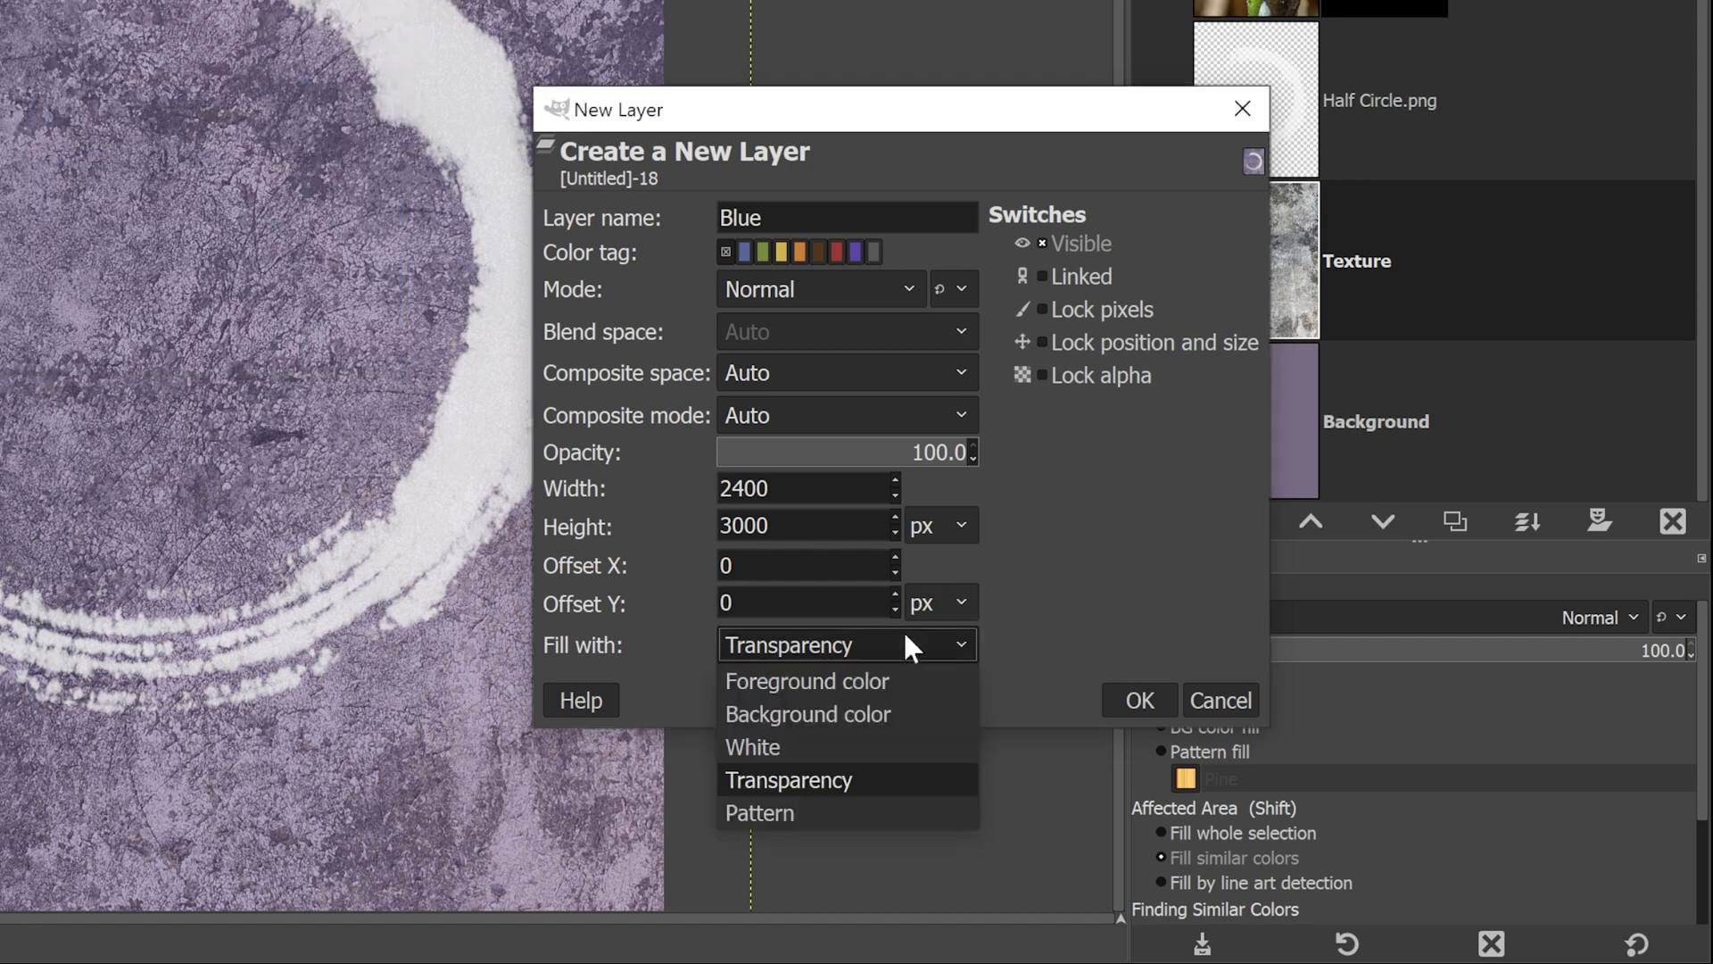
click(895, 684)
click(1139, 699)
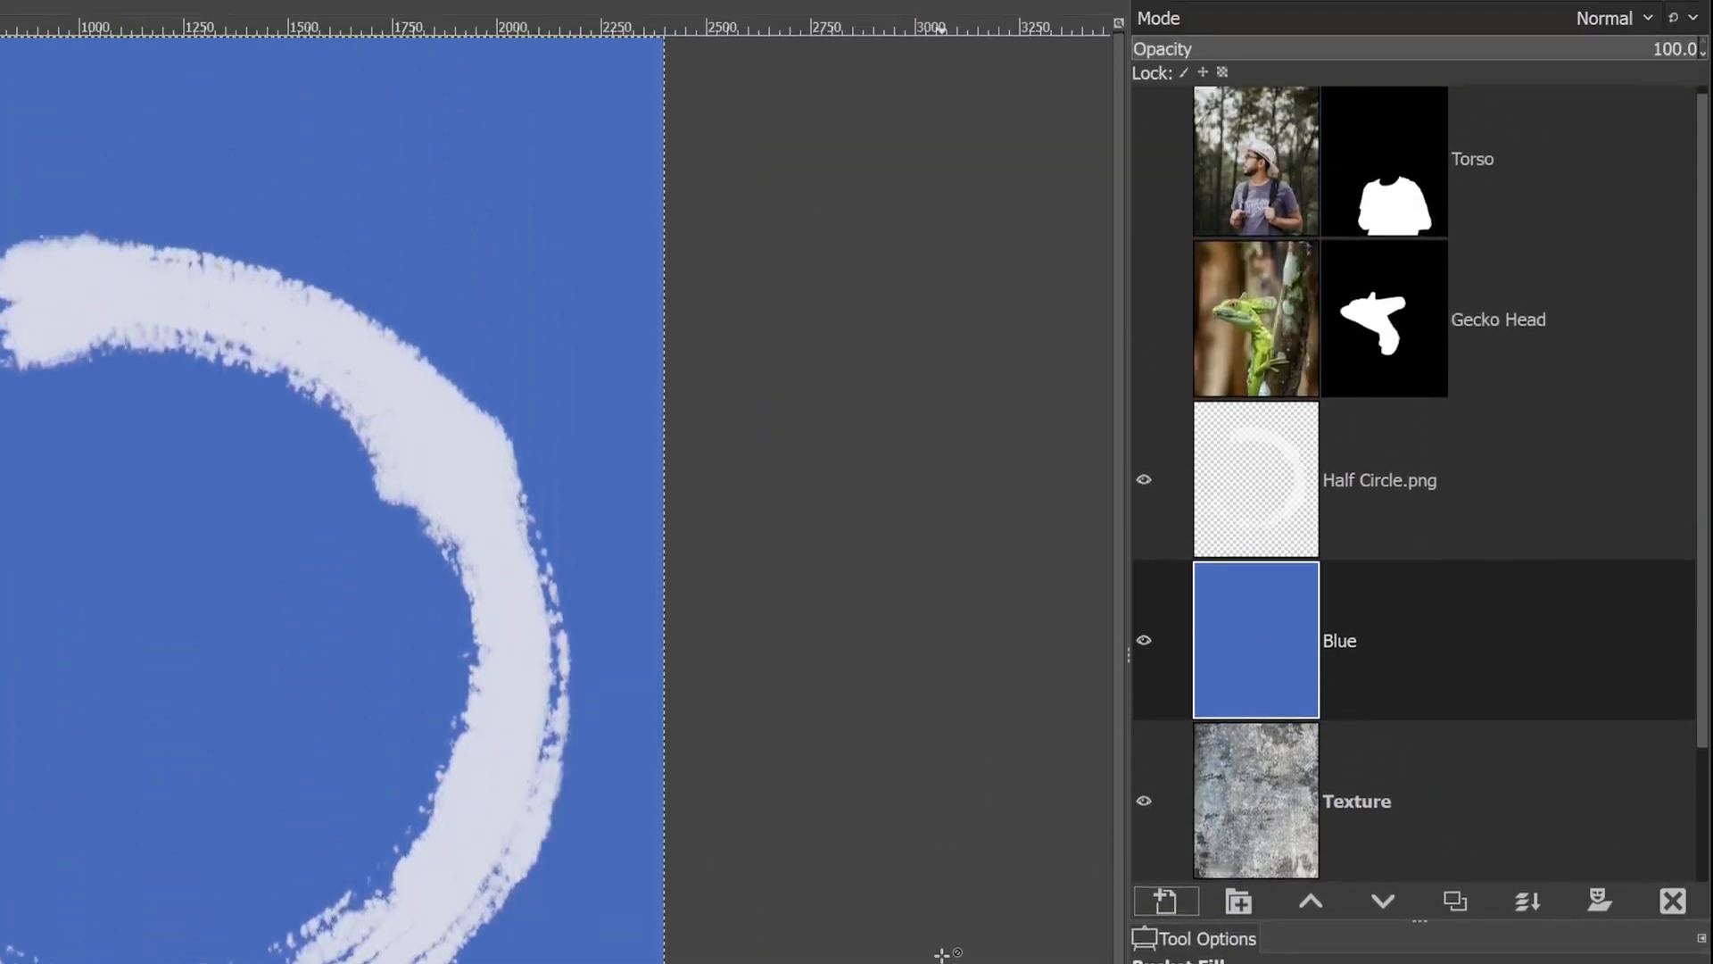
Set the Blue layer's blend mode to Multiply and lower its opacity moderately to soften the blue tint.
click(1614, 20)
click(1339, 486)
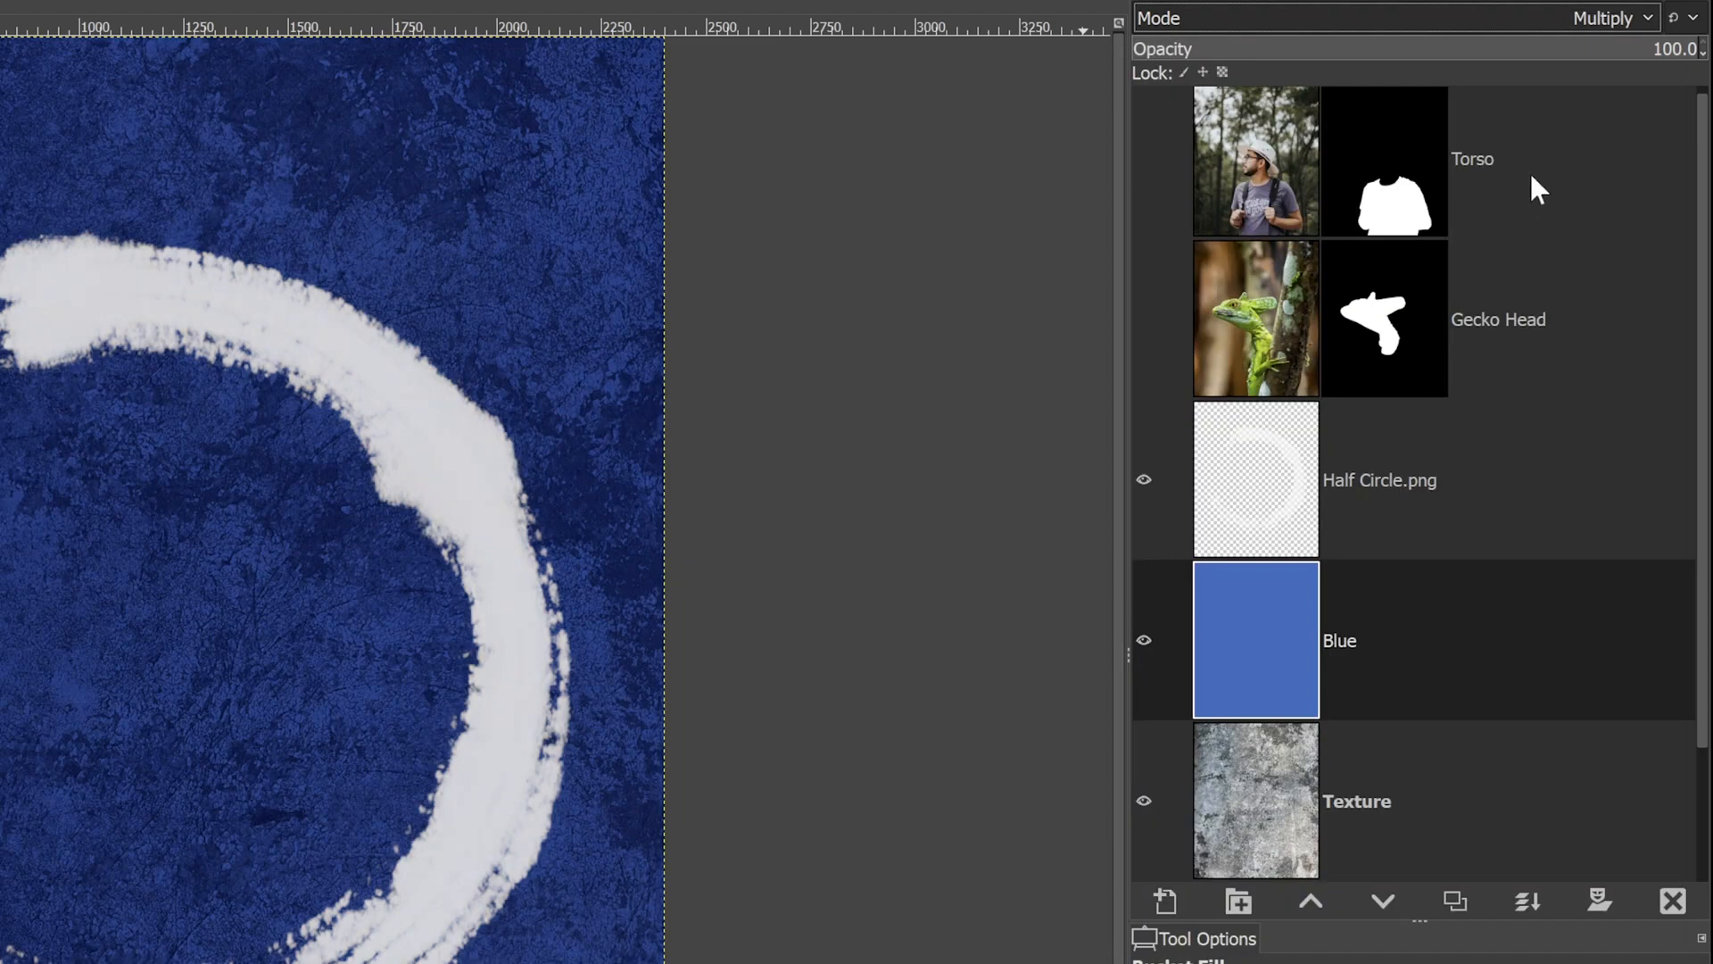
click(1564, 50)
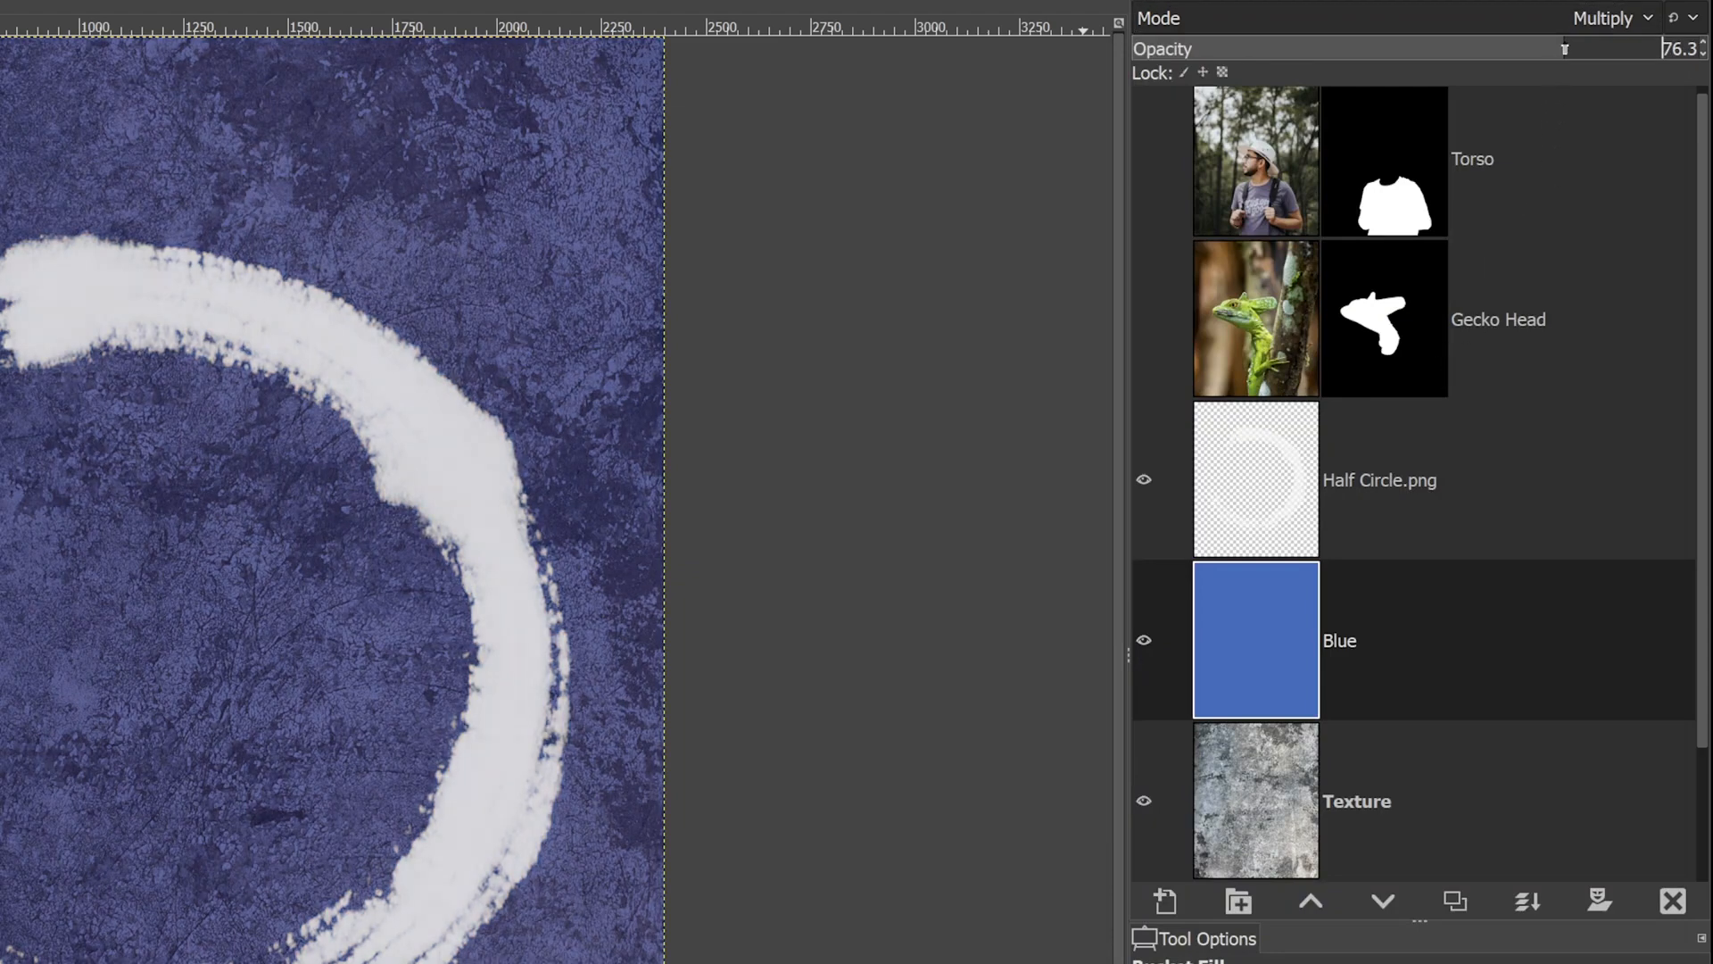
drag(1564, 49, 1604, 56)
Shift the Texture layer's hue to 157.2 with Hue-Saturation, comparing the preview before applying the adjustment.
click(1231, 819)
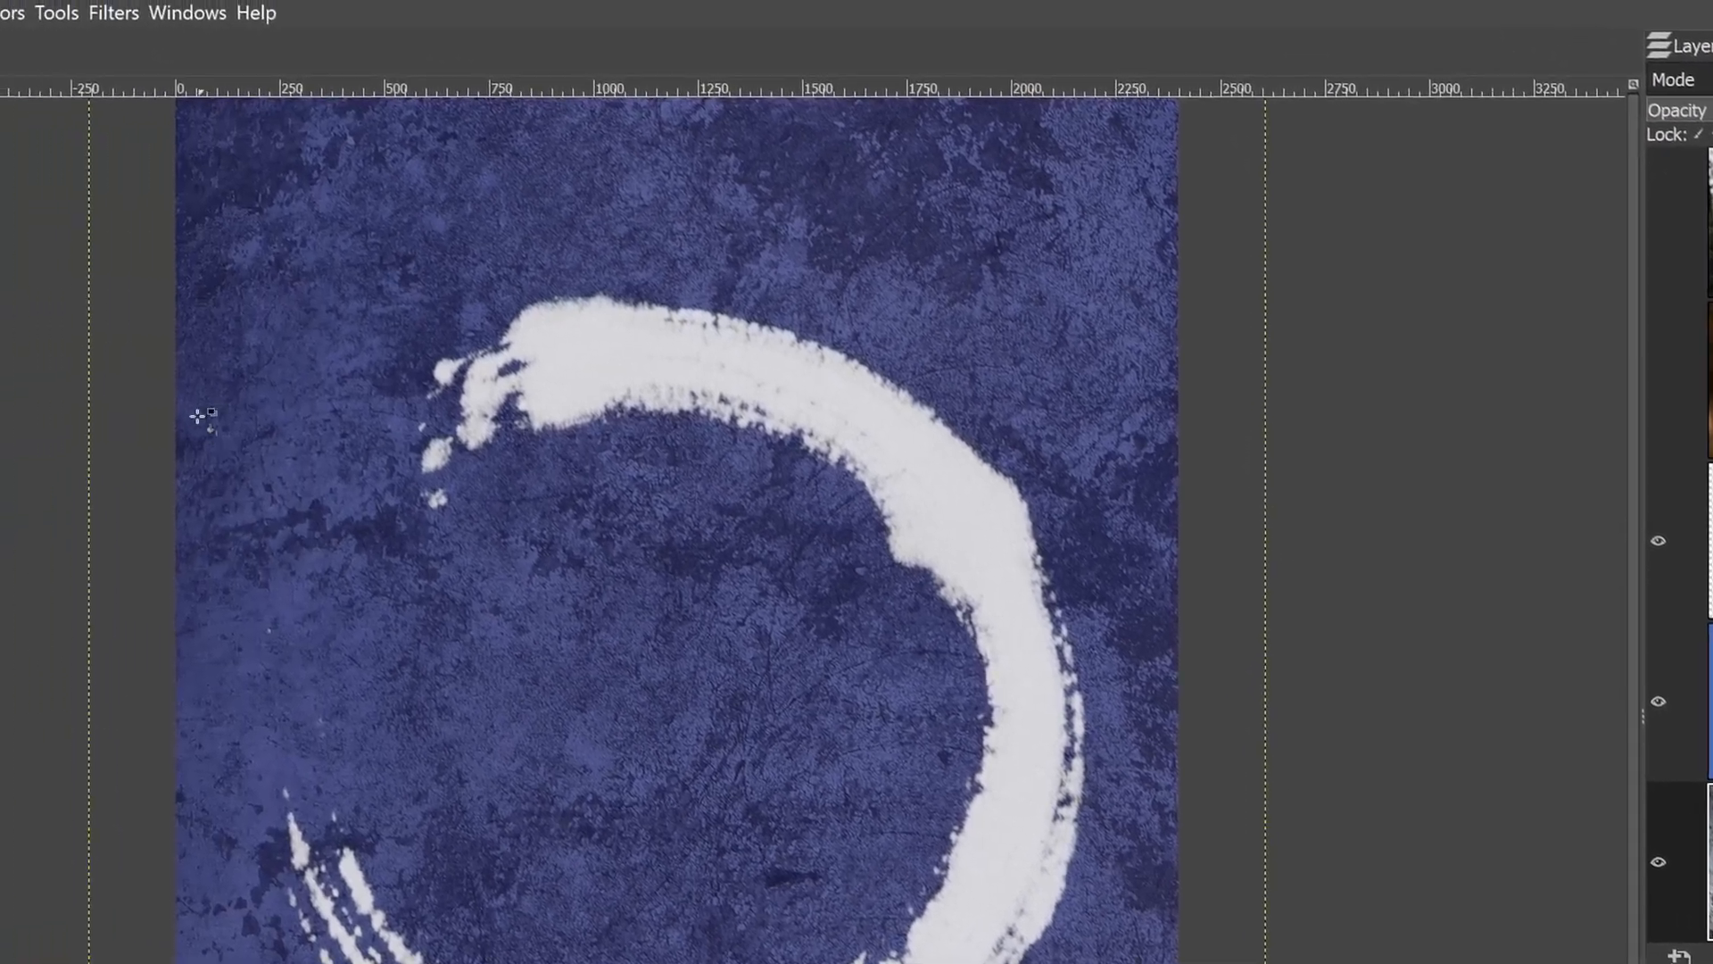
click(41, 16)
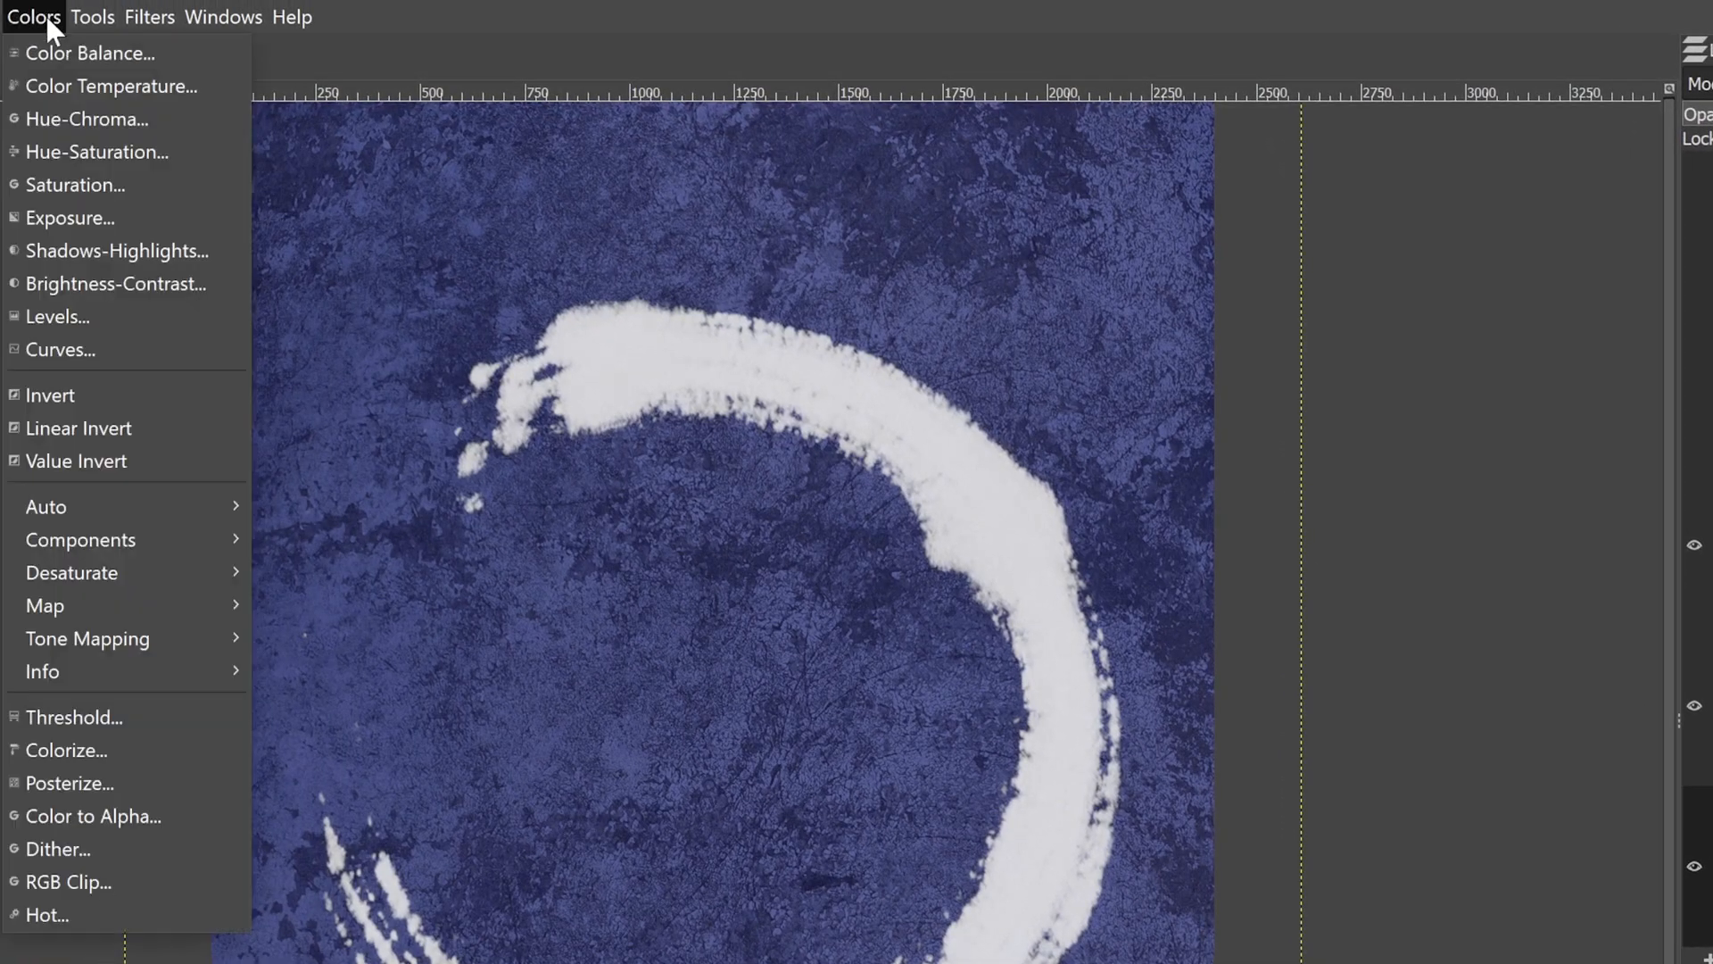
click(79, 152)
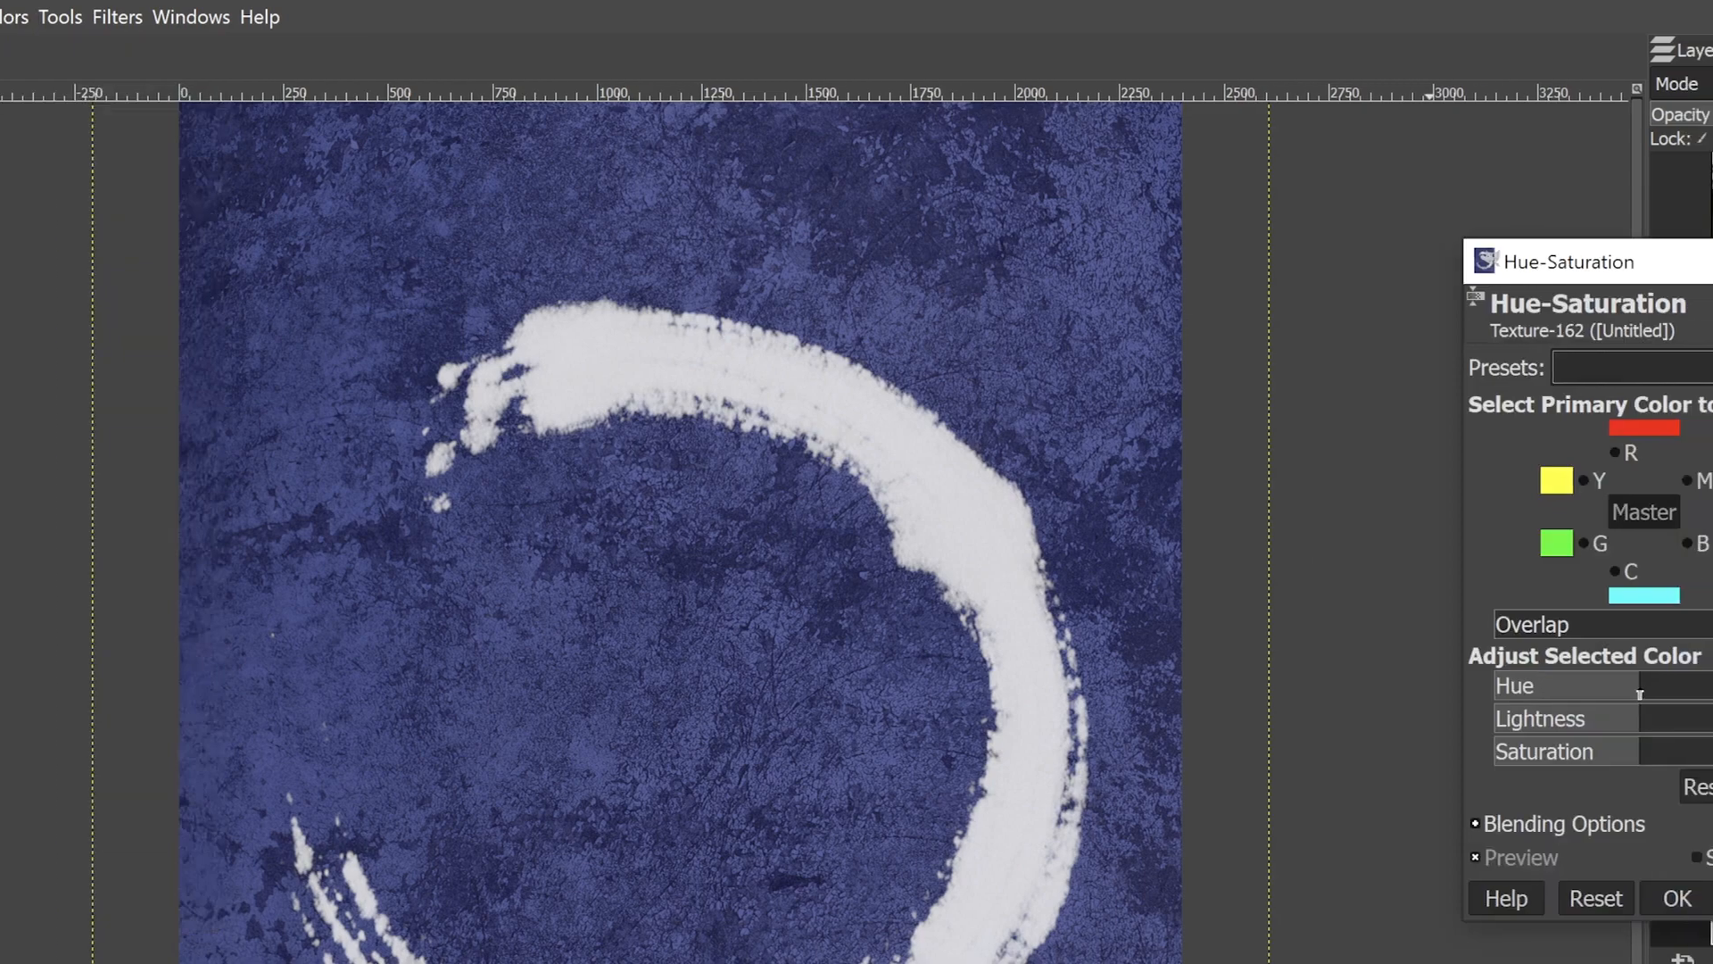
drag(1676, 695, 1712, 695)
mouse_move(1486, 695)
mouse_down()
mouse_move(1509, 695)
mouse_move(1502, 682)
mouse_up()
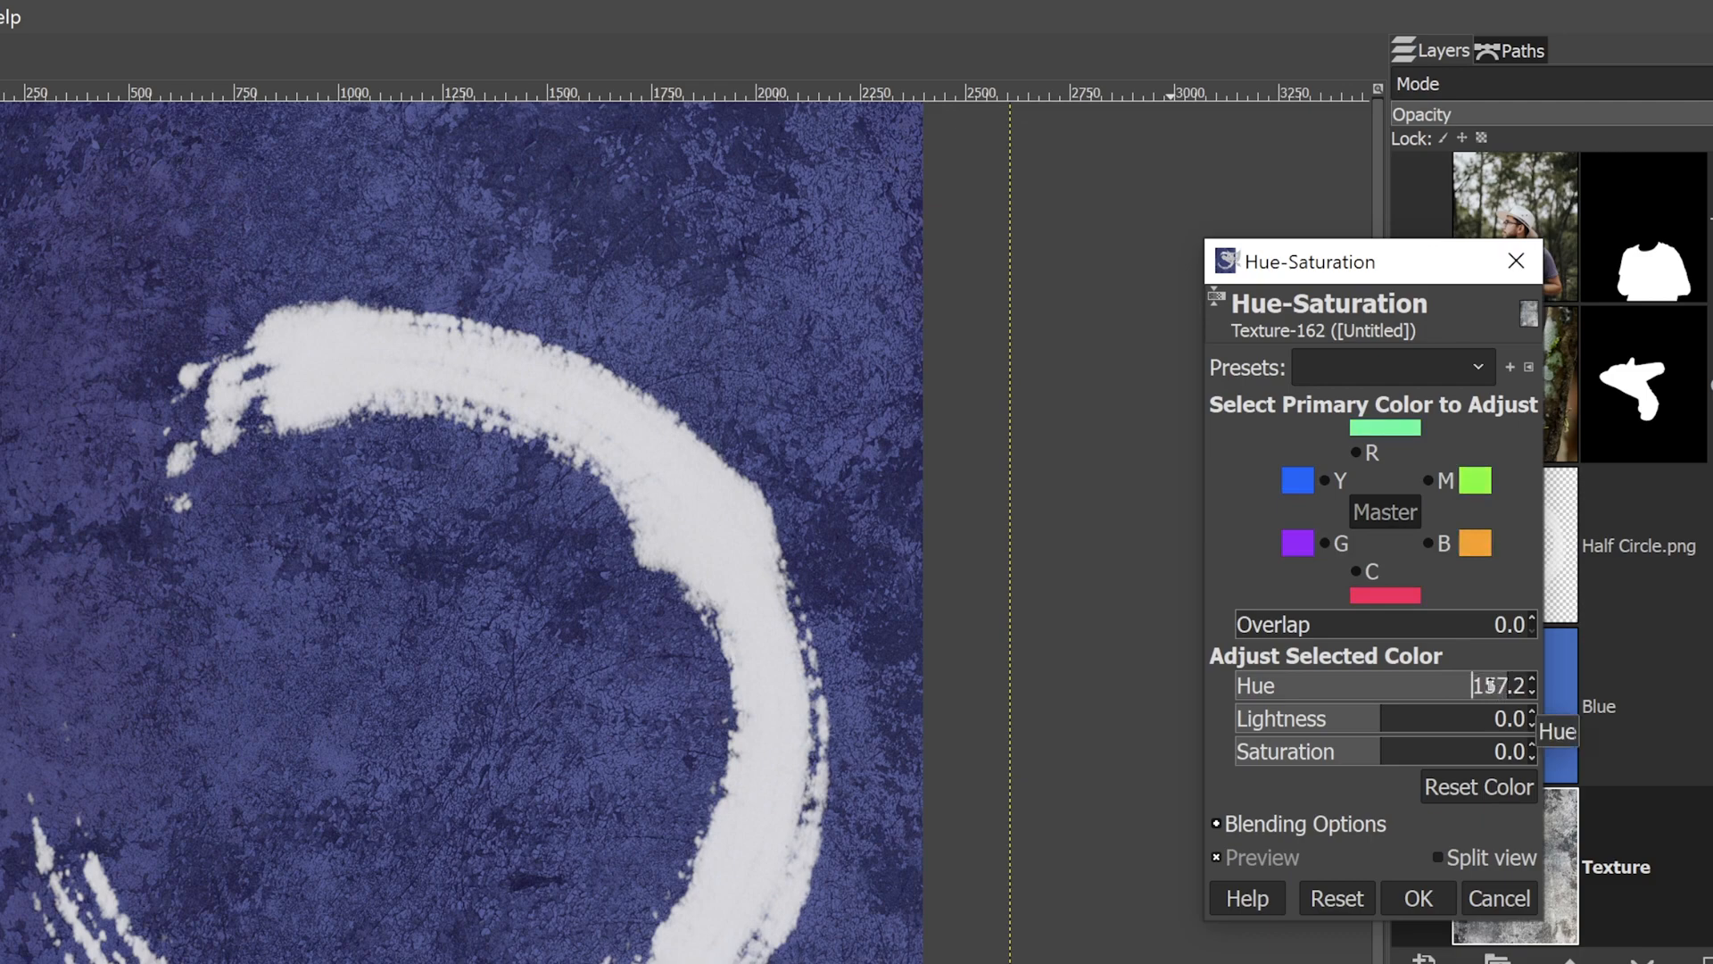
click(1237, 854)
click(1236, 855)
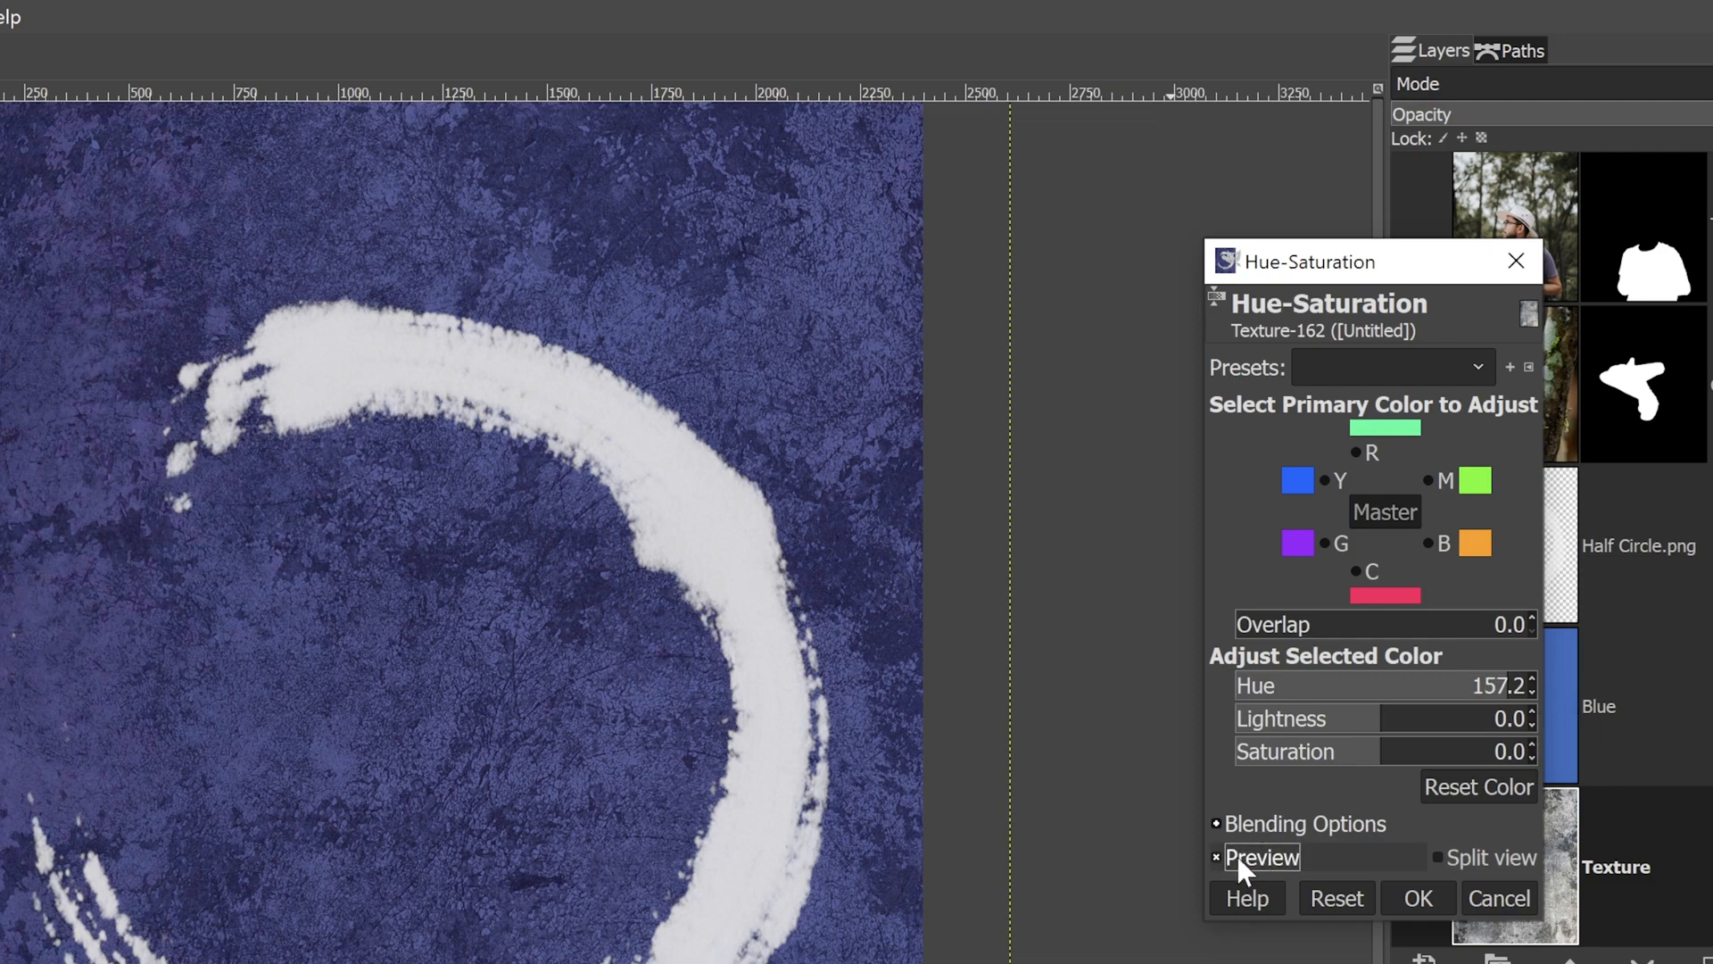
click(1237, 855)
click(1236, 855)
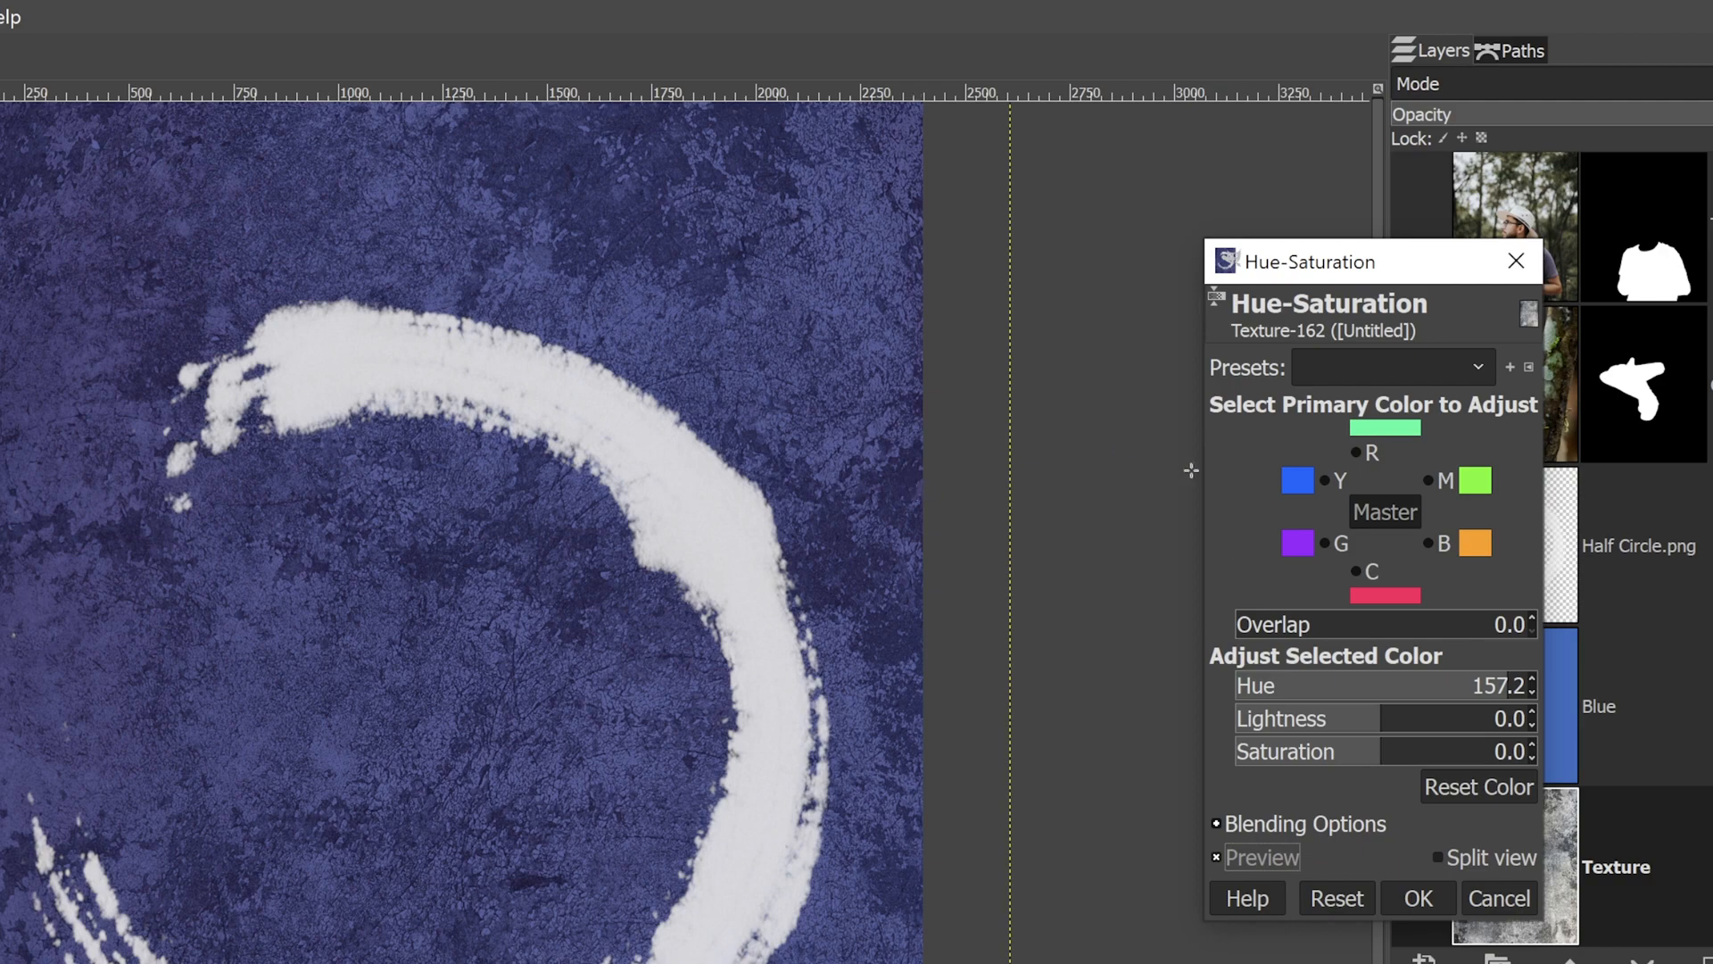
click(1392, 896)
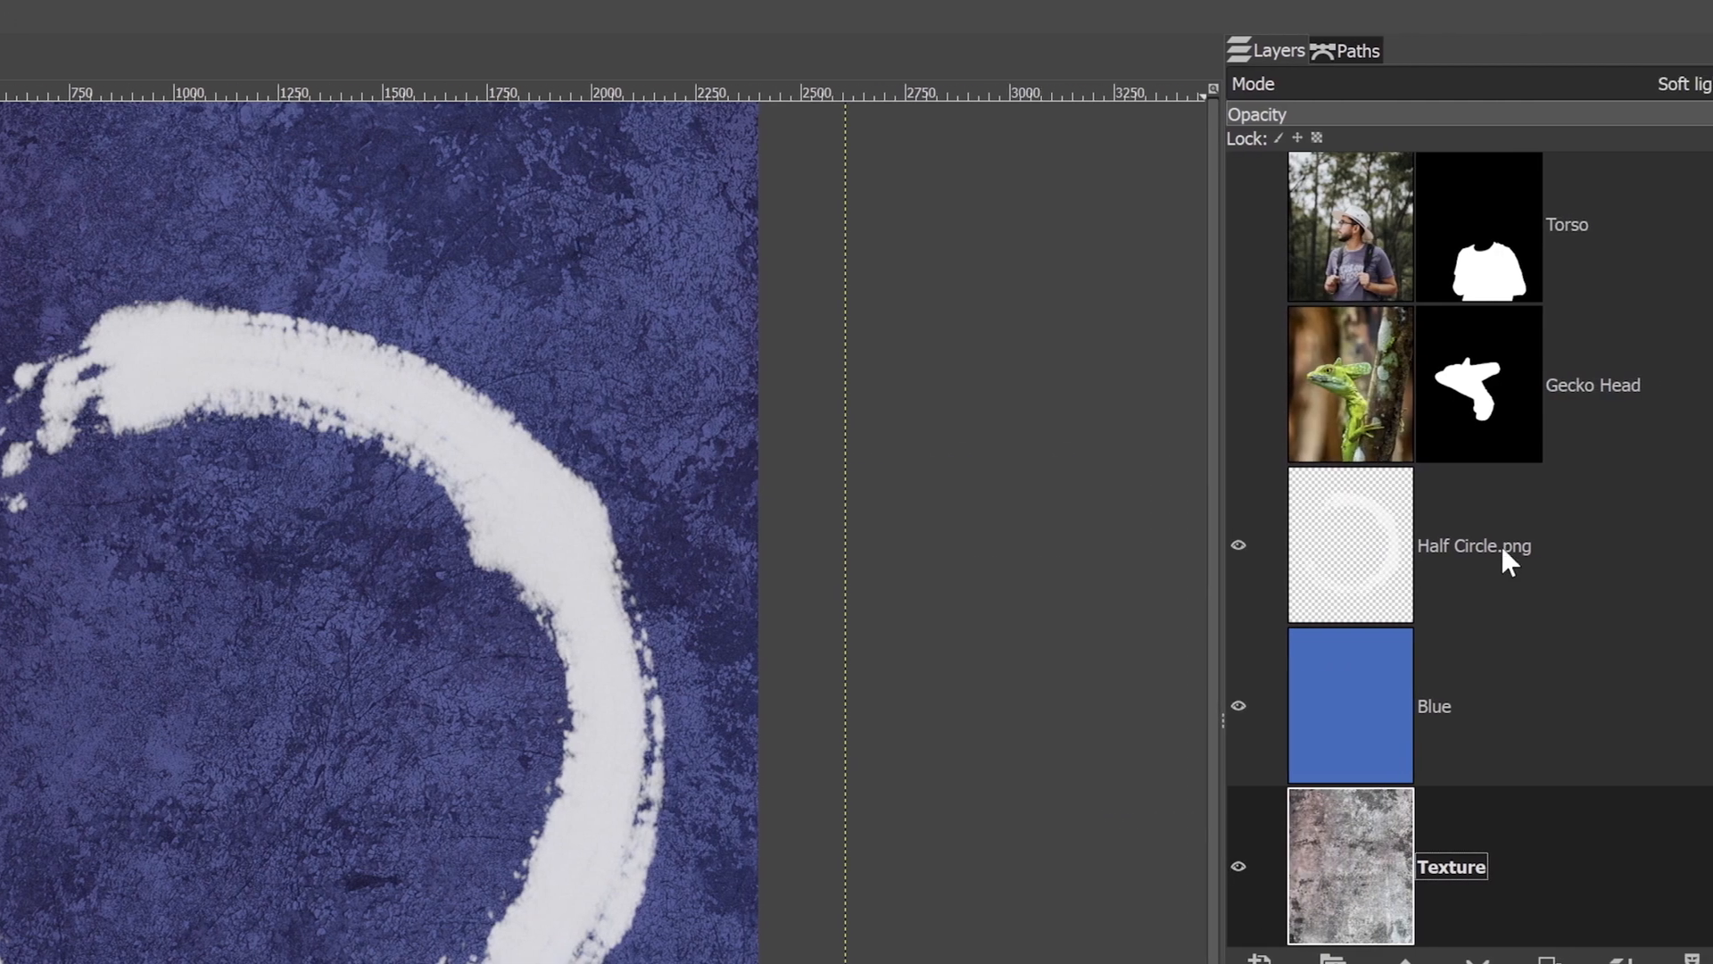
Set the Half Circle.png layer's blend mode to Overlay and its opacity to 85.1.
click(1506, 559)
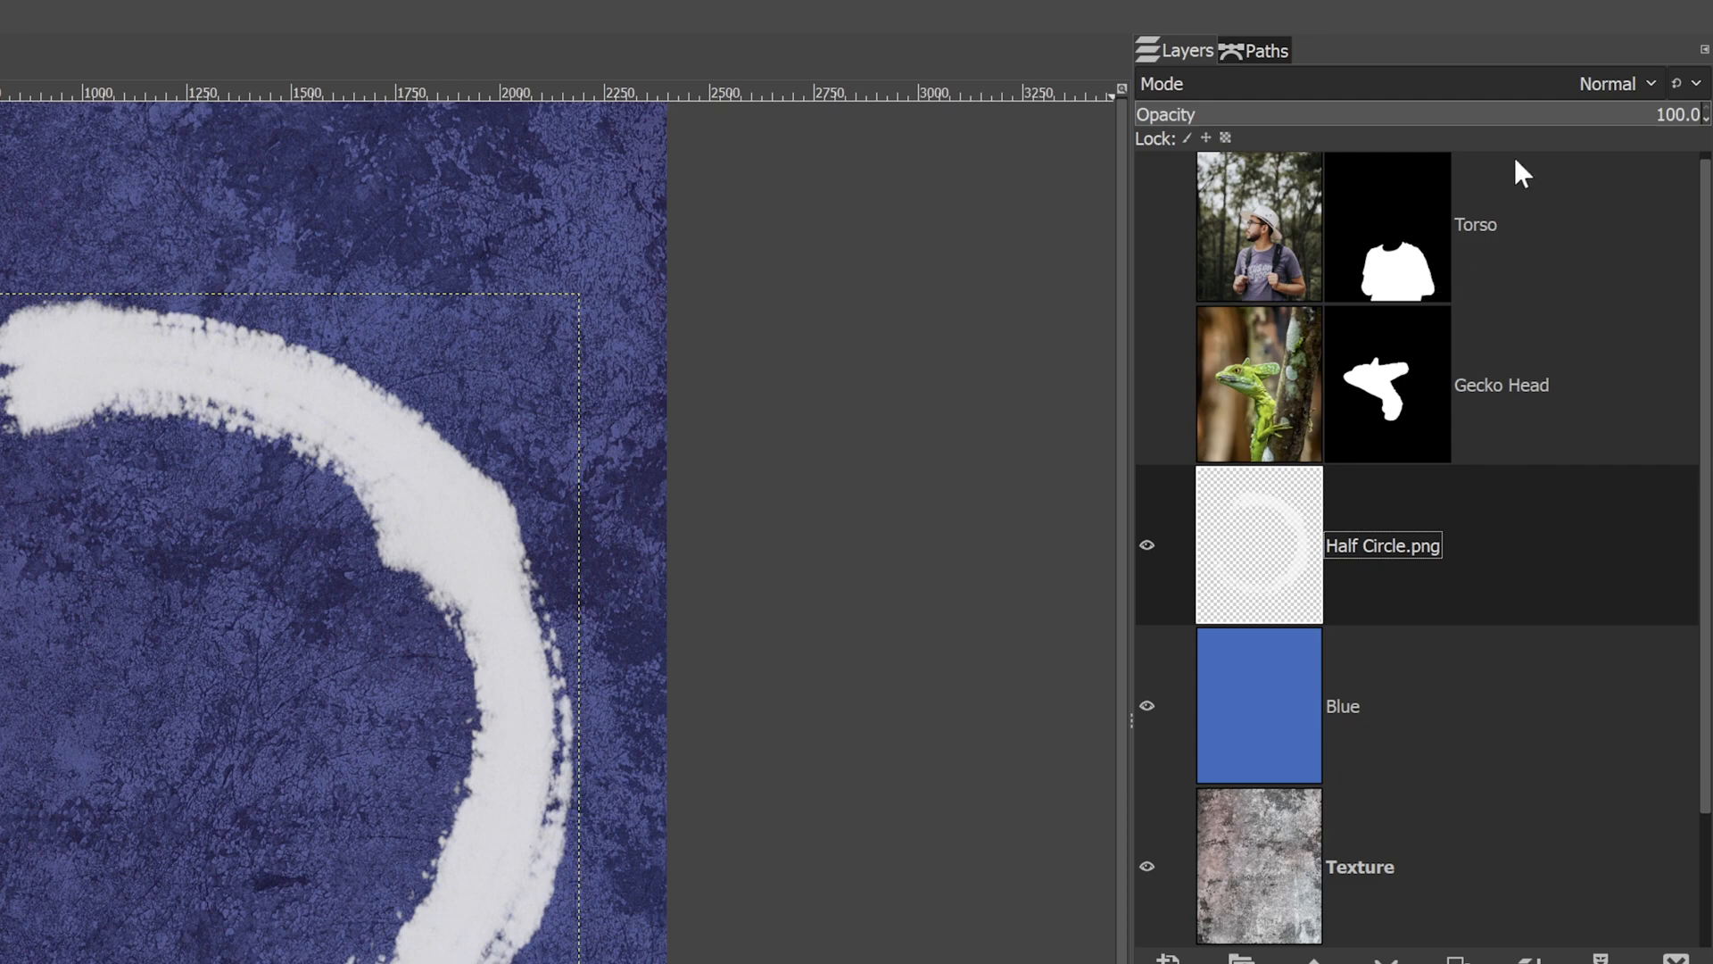
click(1547, 78)
click(1281, 649)
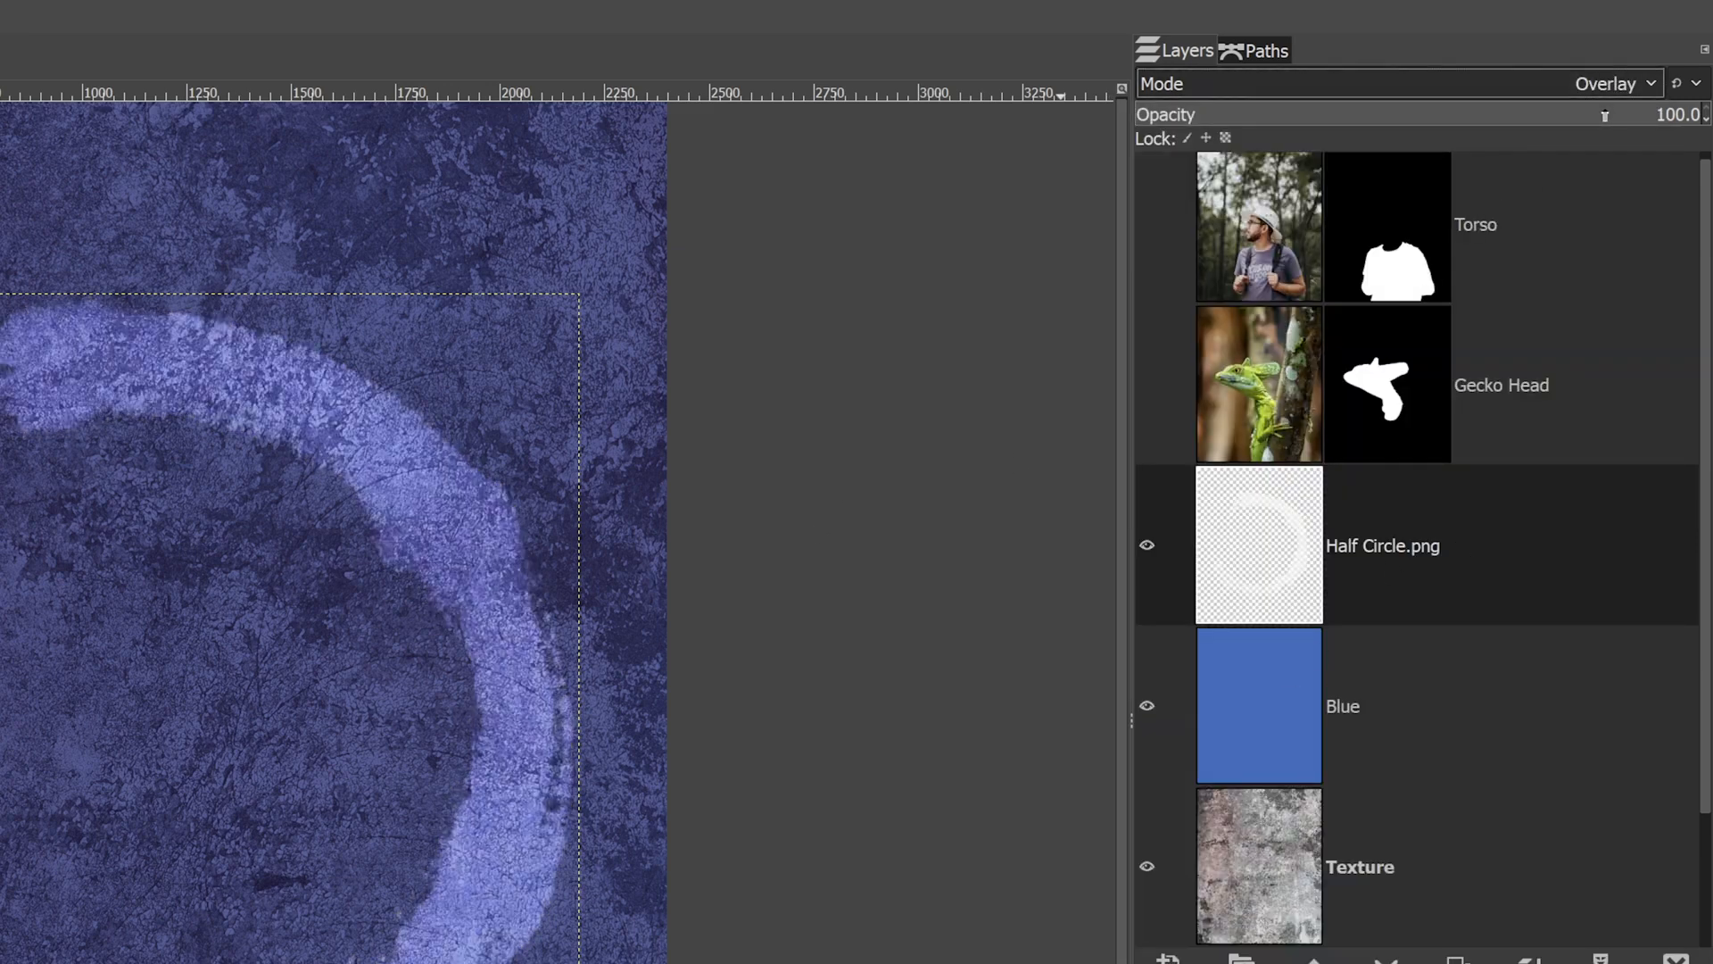
drag(1604, 116, 1616, 118)
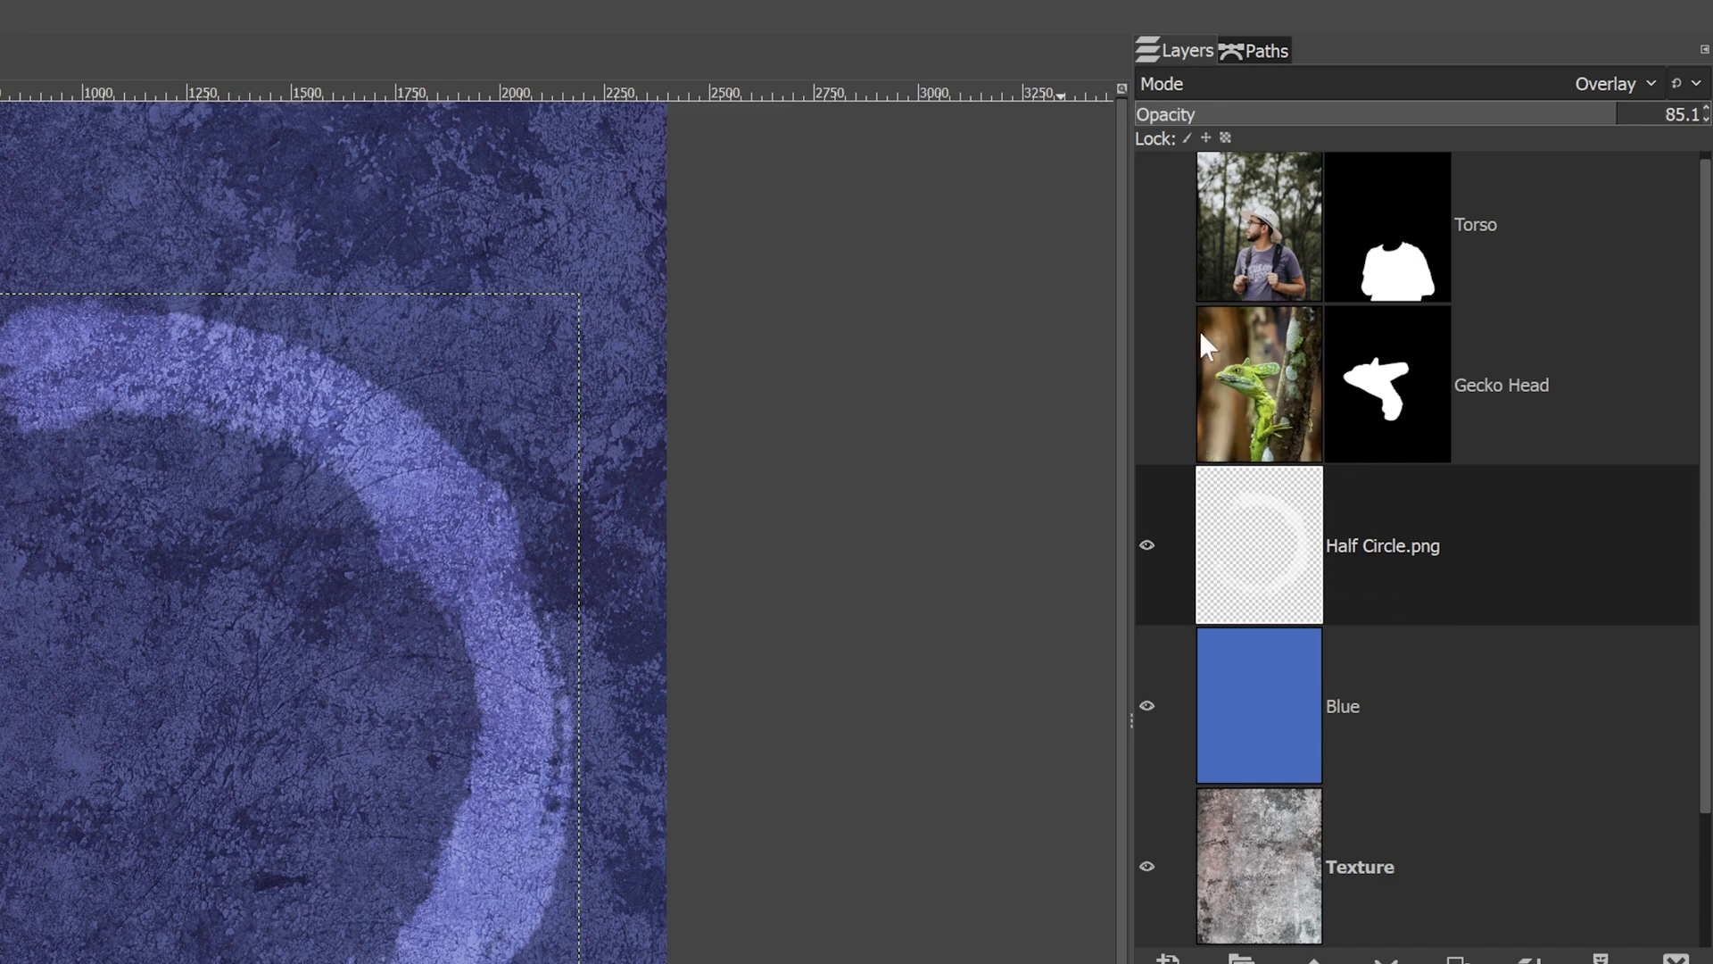
Show the Gecko Head and Torso layers and add a transparent 2400 × 3000 px layer named Vignette above Half Circle.png.
click(1147, 386)
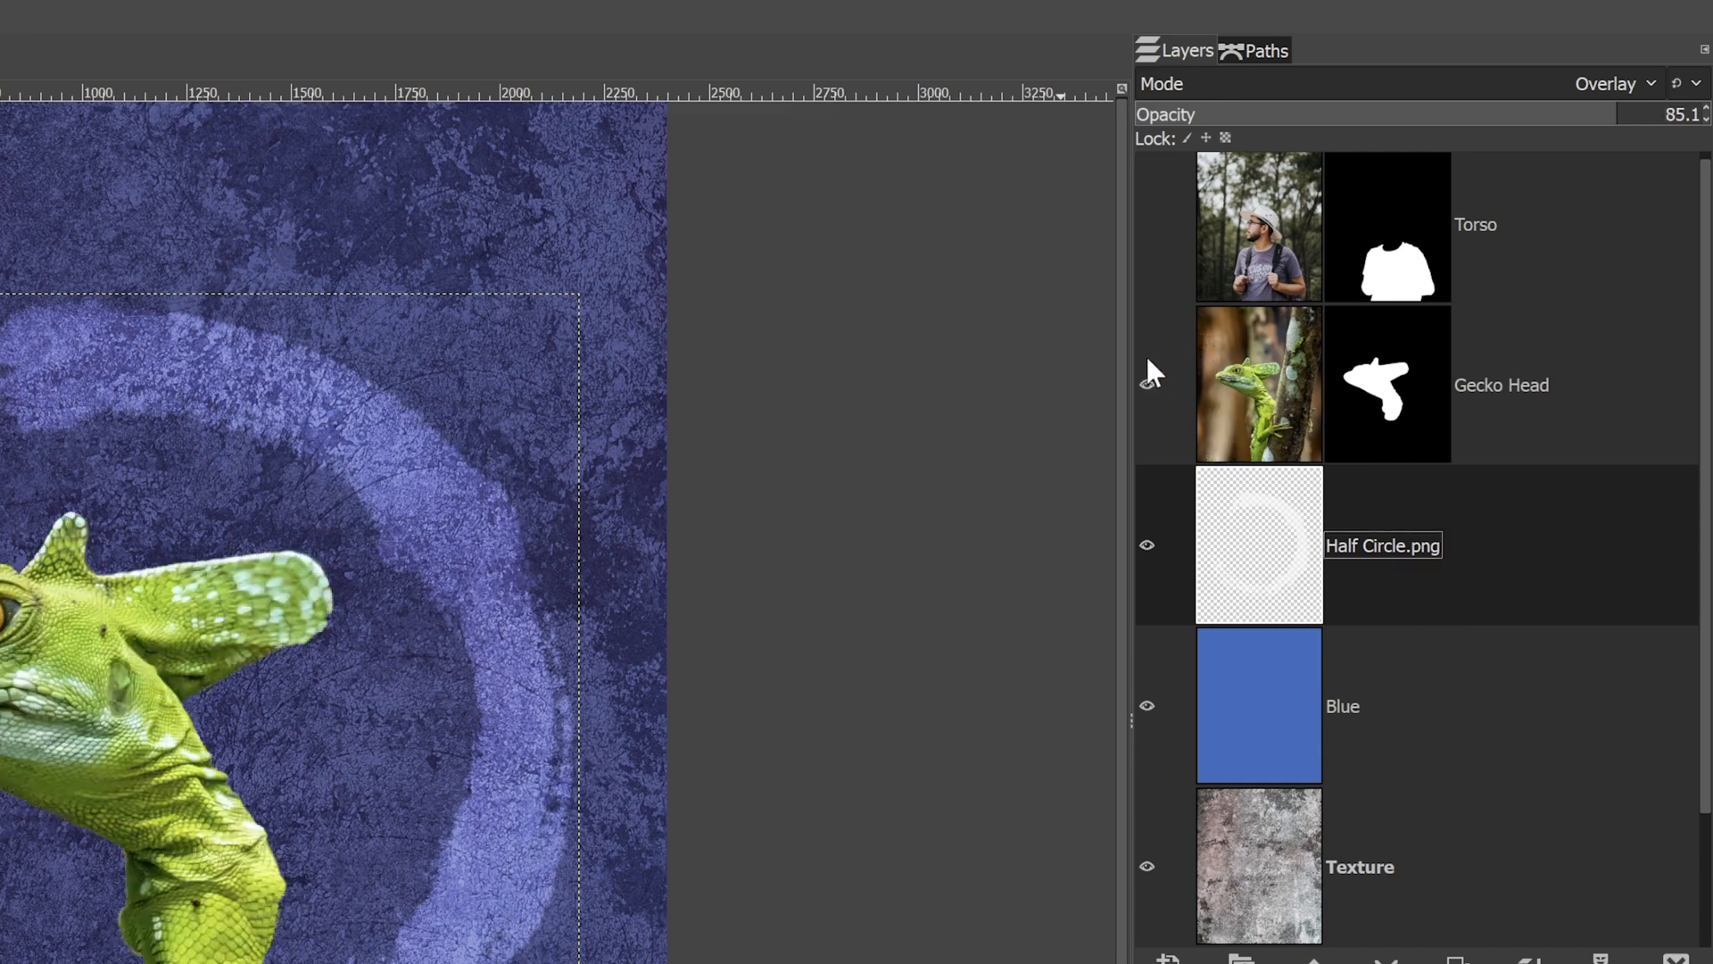
click(1149, 225)
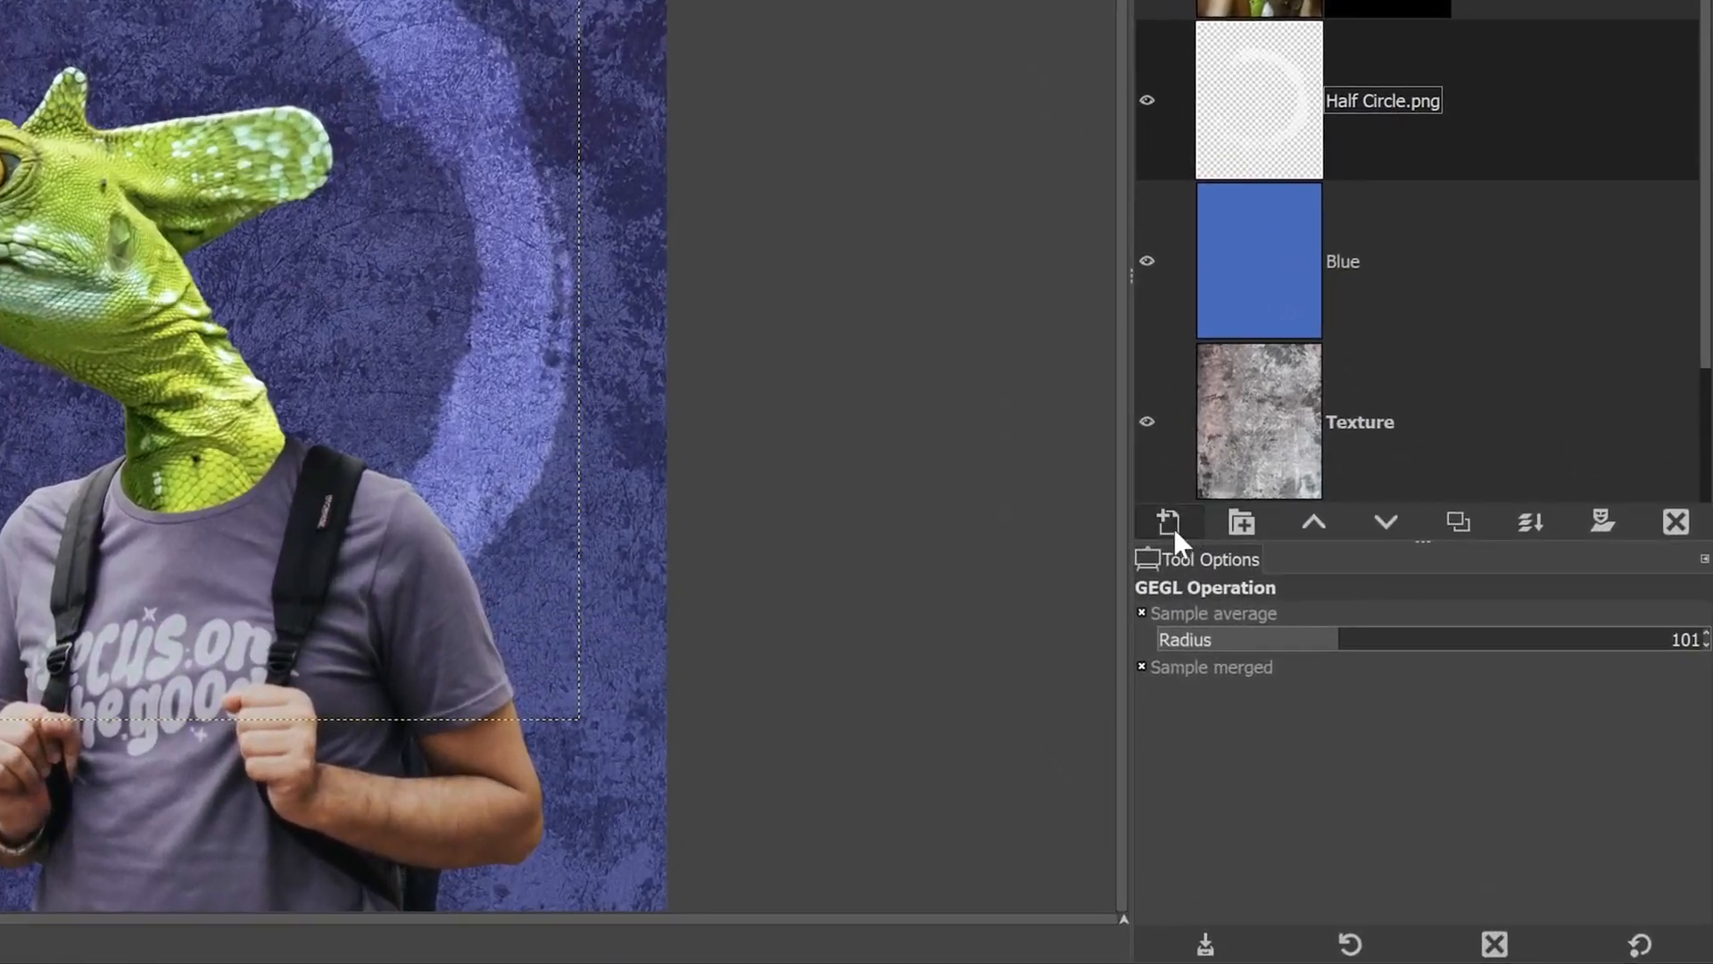
click(1286, 618)
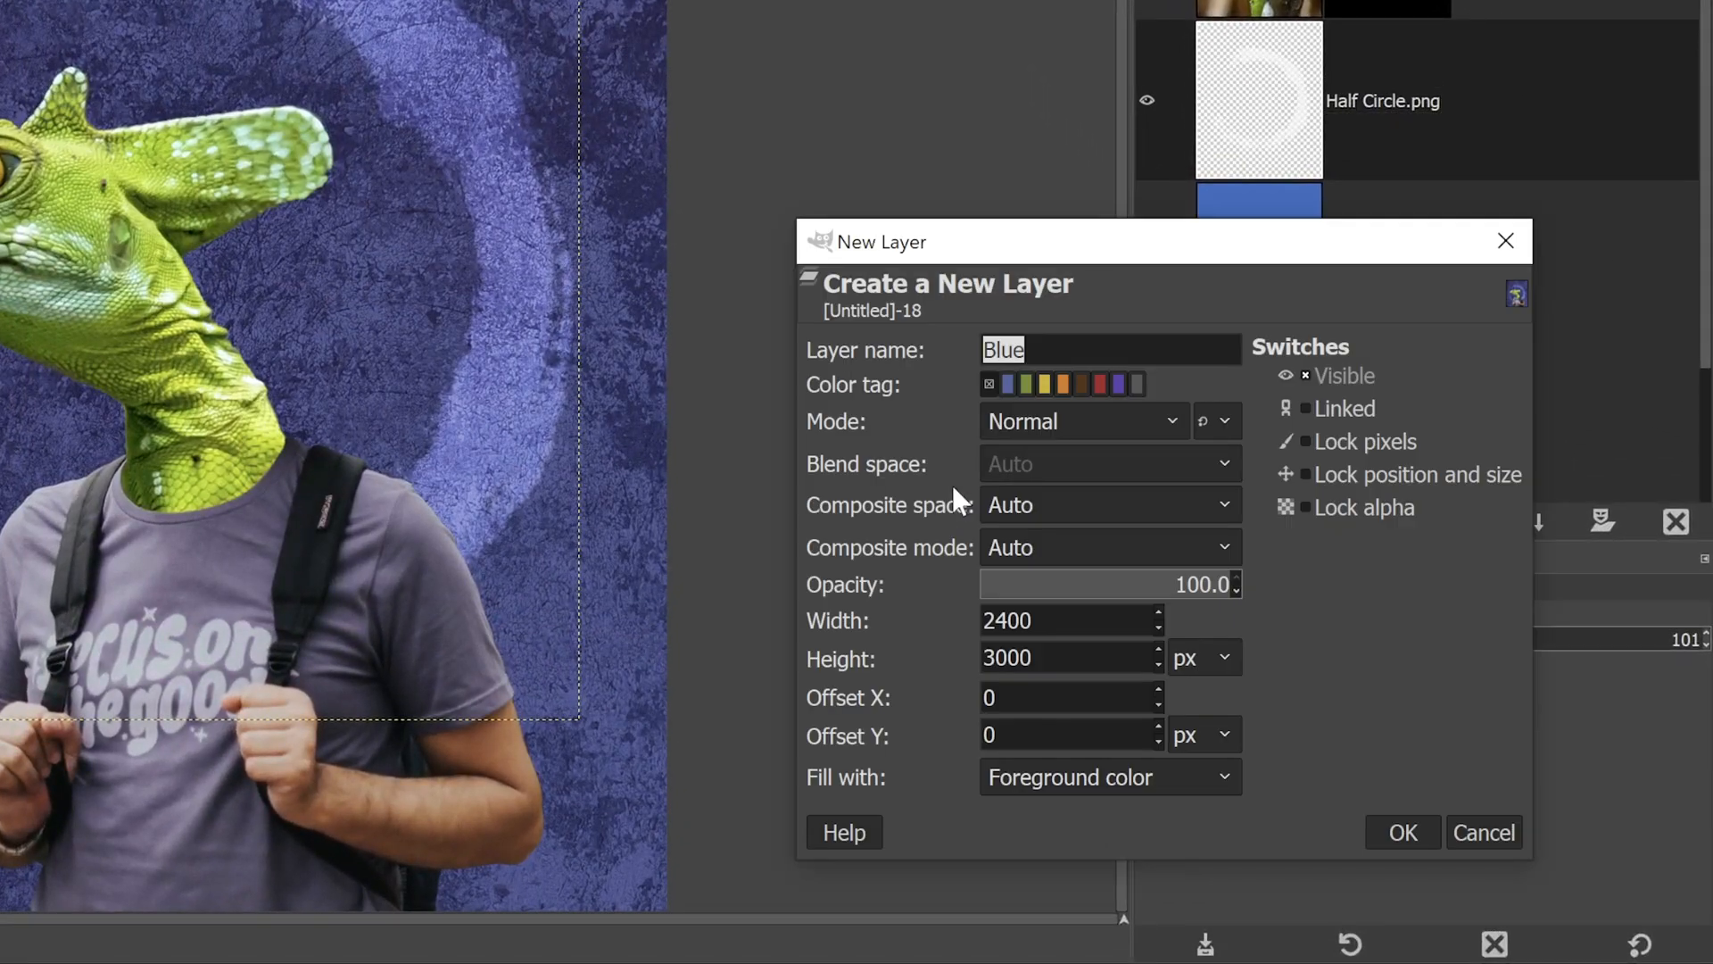
text(Vignette)
click(1057, 776)
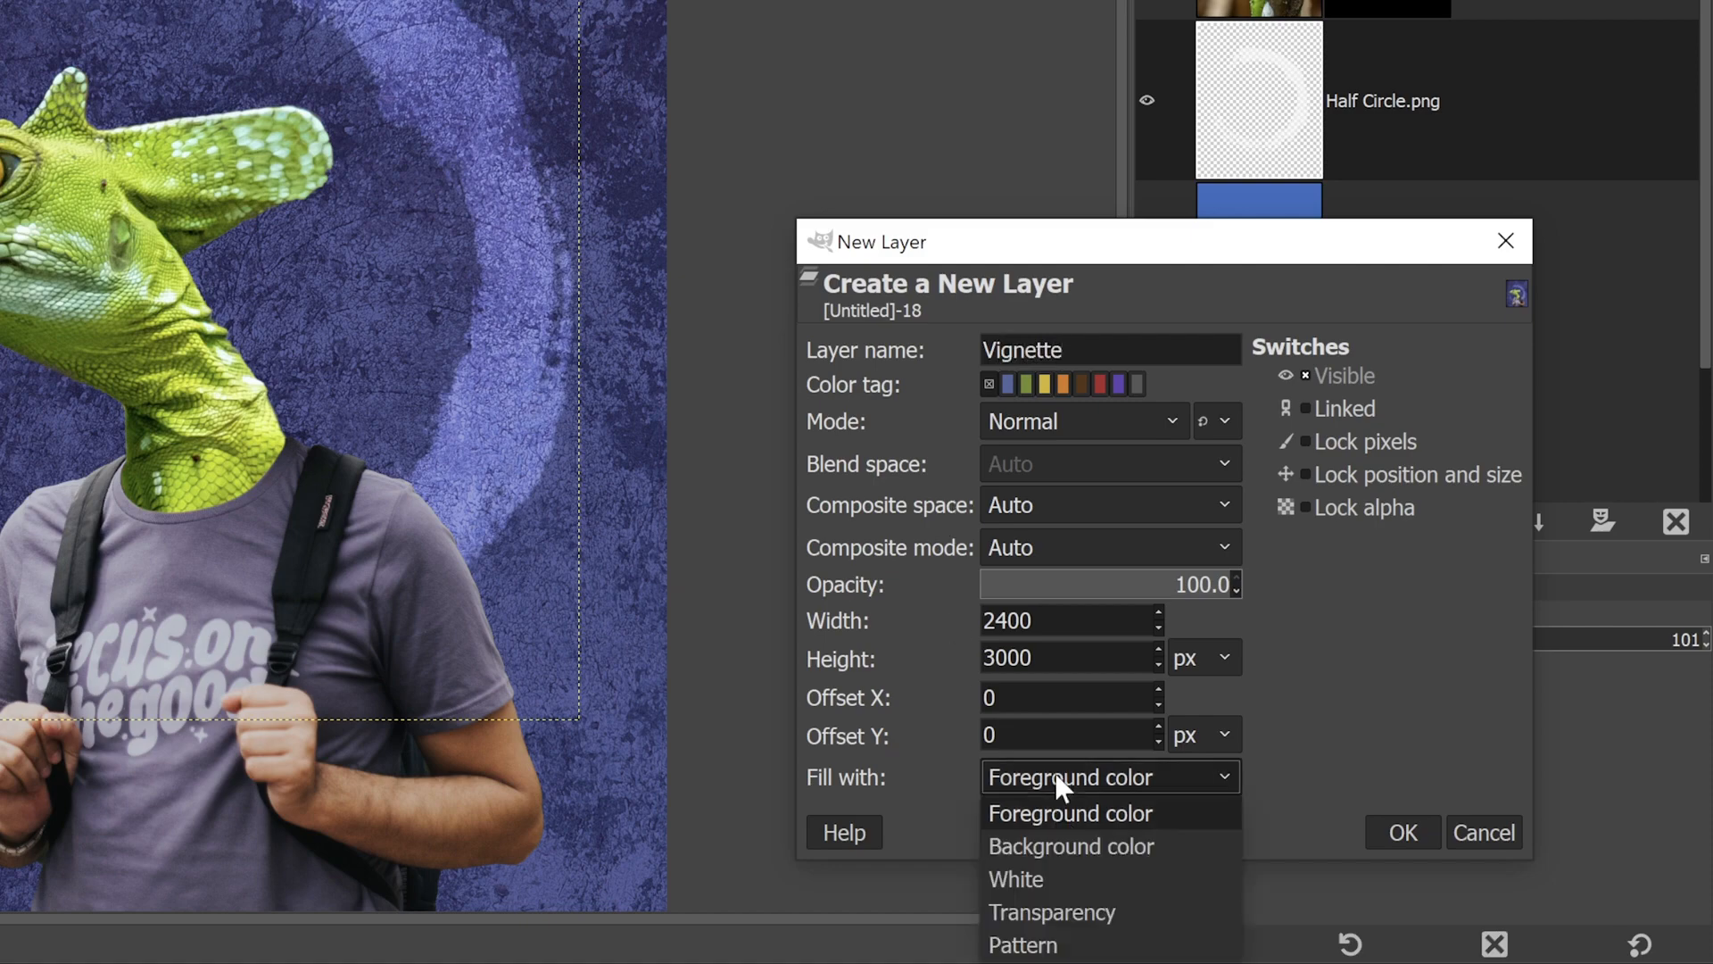
click(1066, 911)
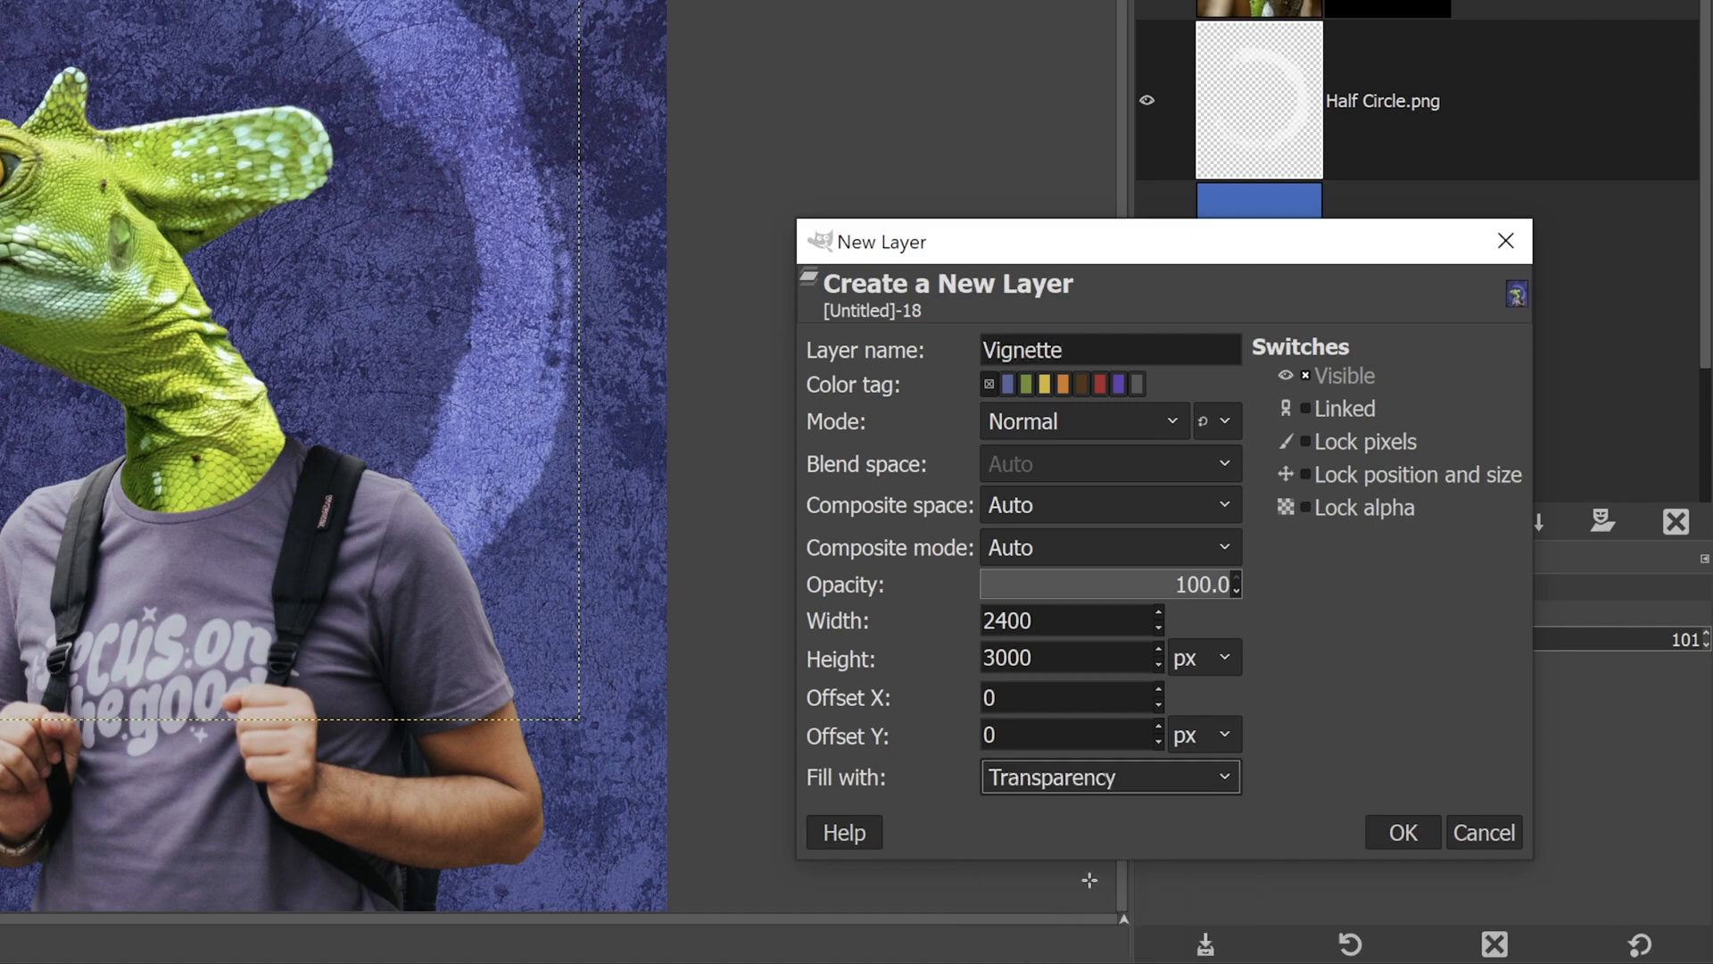
click(1418, 823)
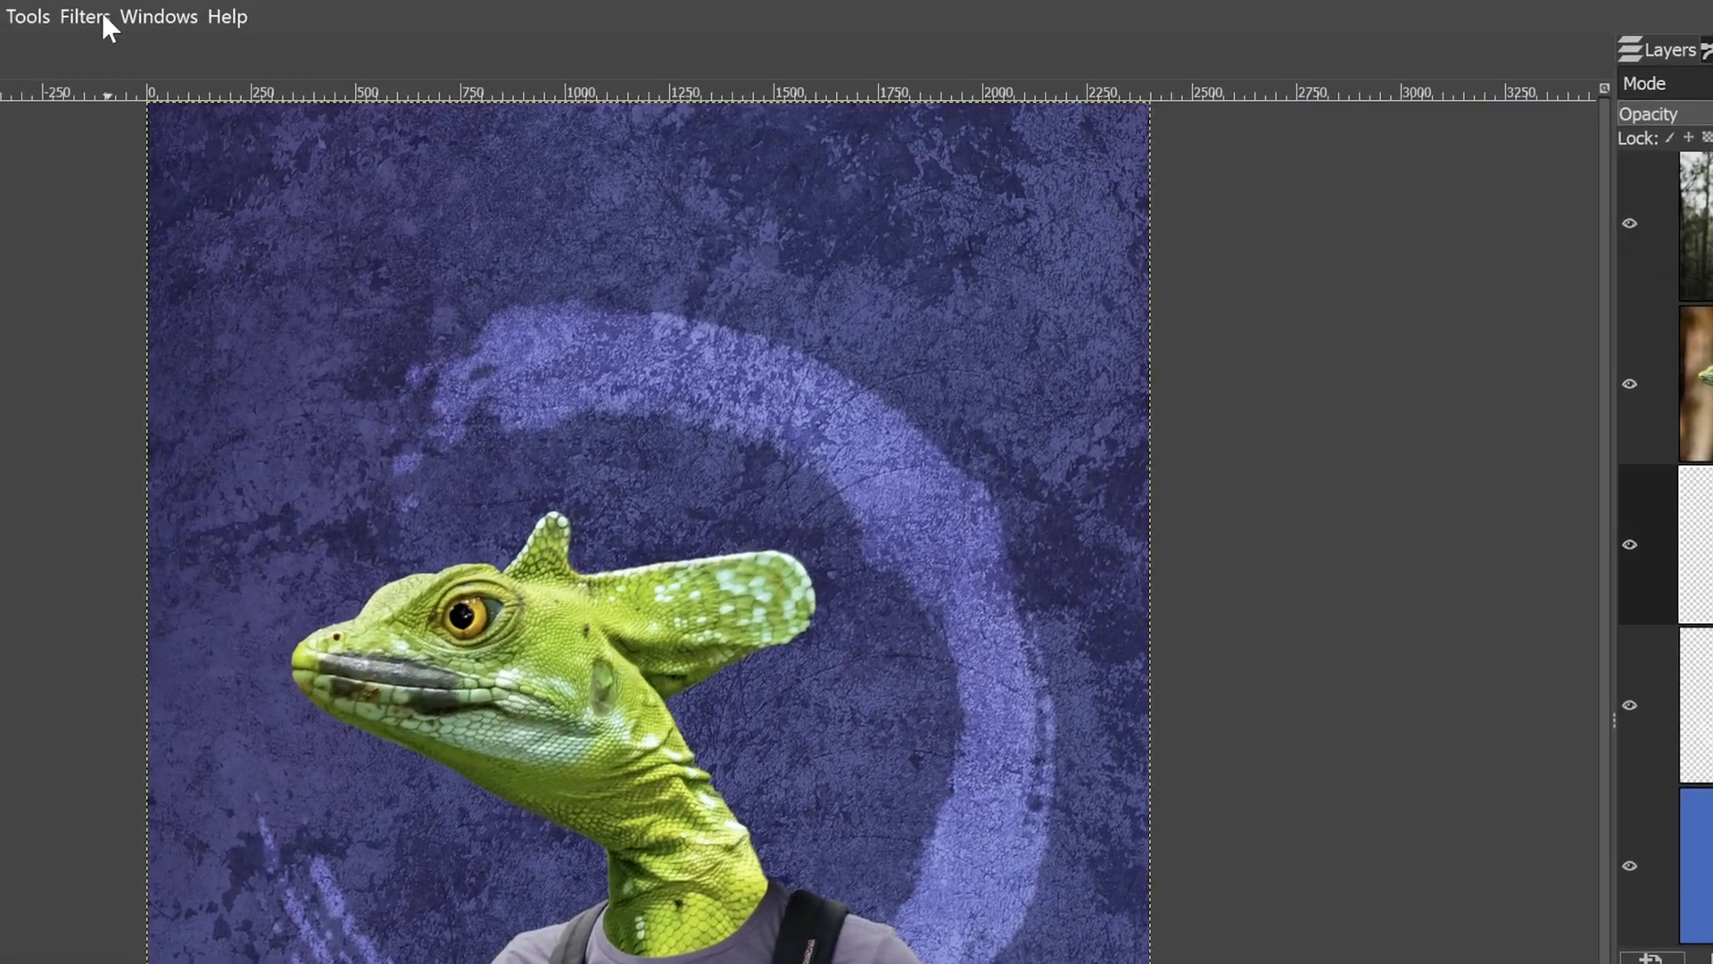
Open the Vignette filter for the Vignette layer.
click(104, 17)
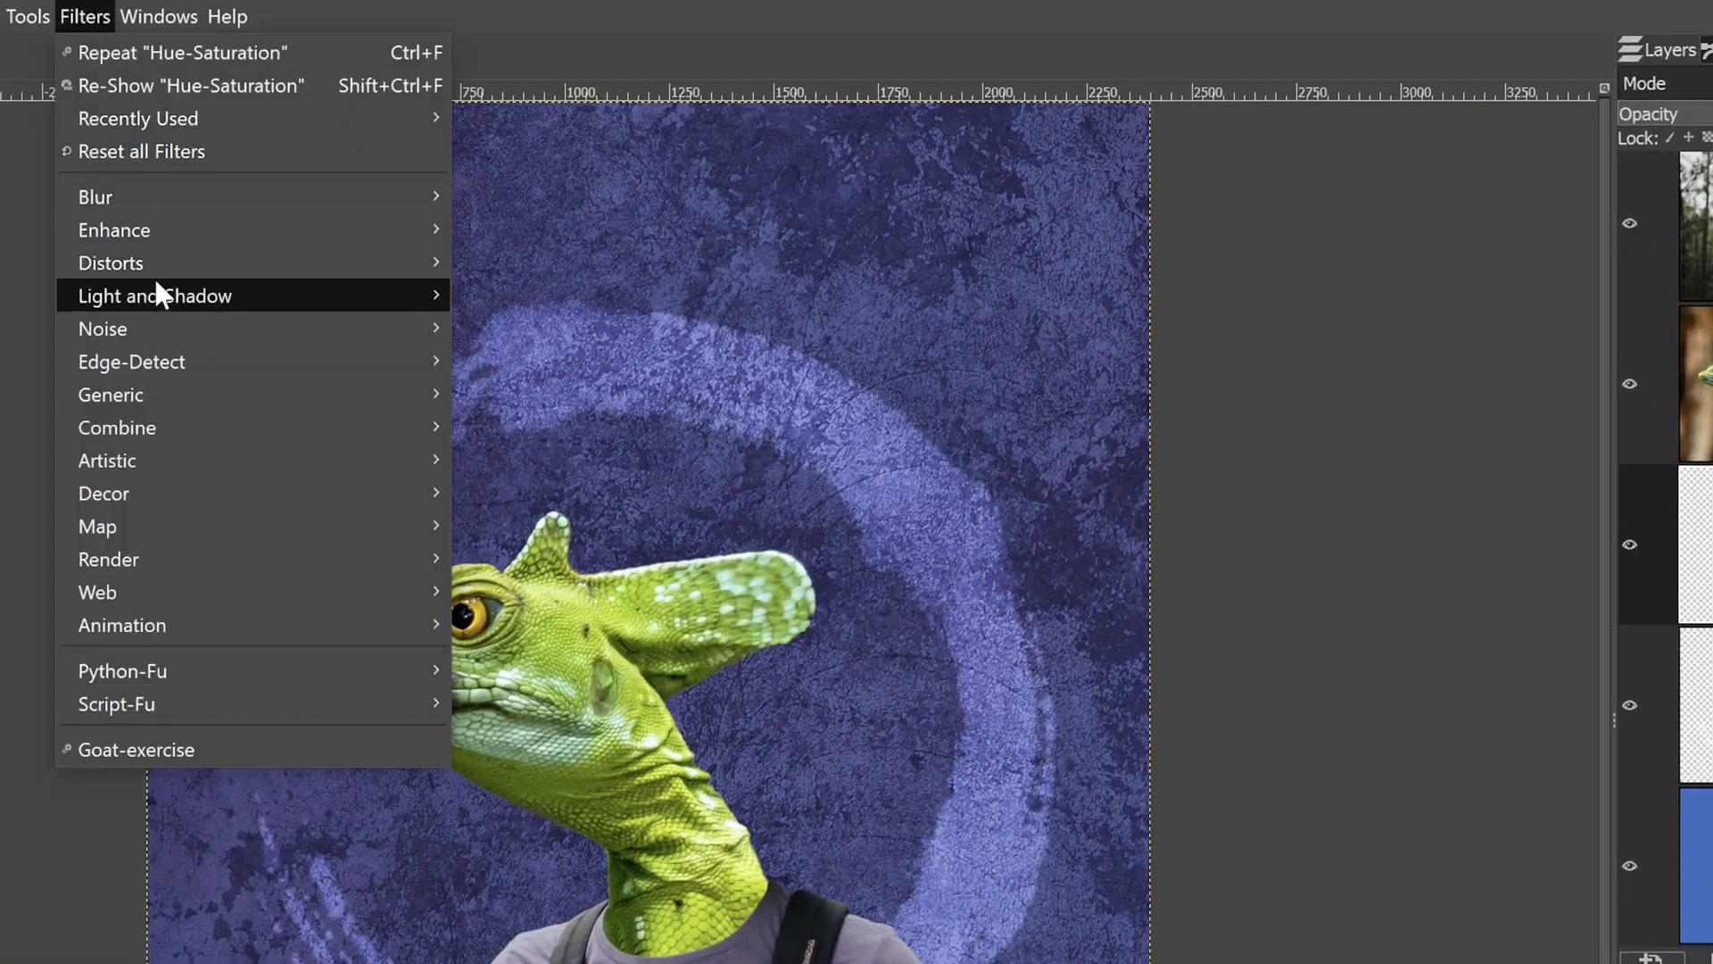
mouse_move(210, 293)
click(527, 572)
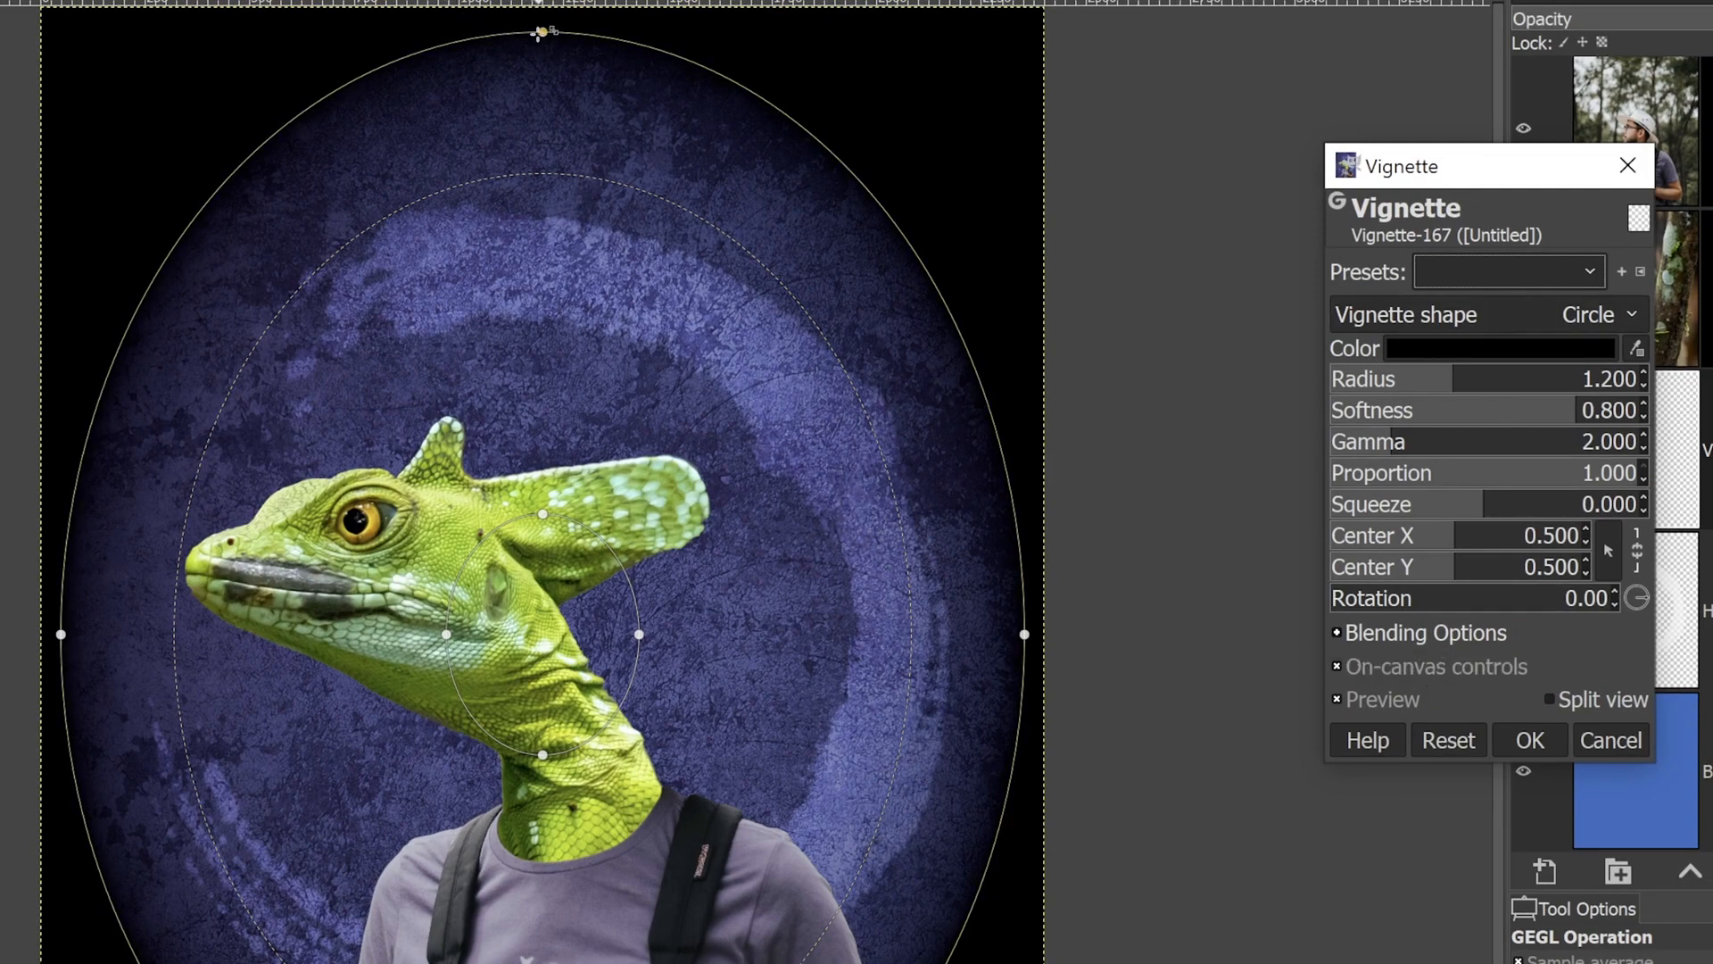
Reshape the vignette to radius 0.944 and squeeze 0.023, rotate it to 337.39, and centre it at X 0.482, Y 0.559.
drag(543, 33, 543, 161)
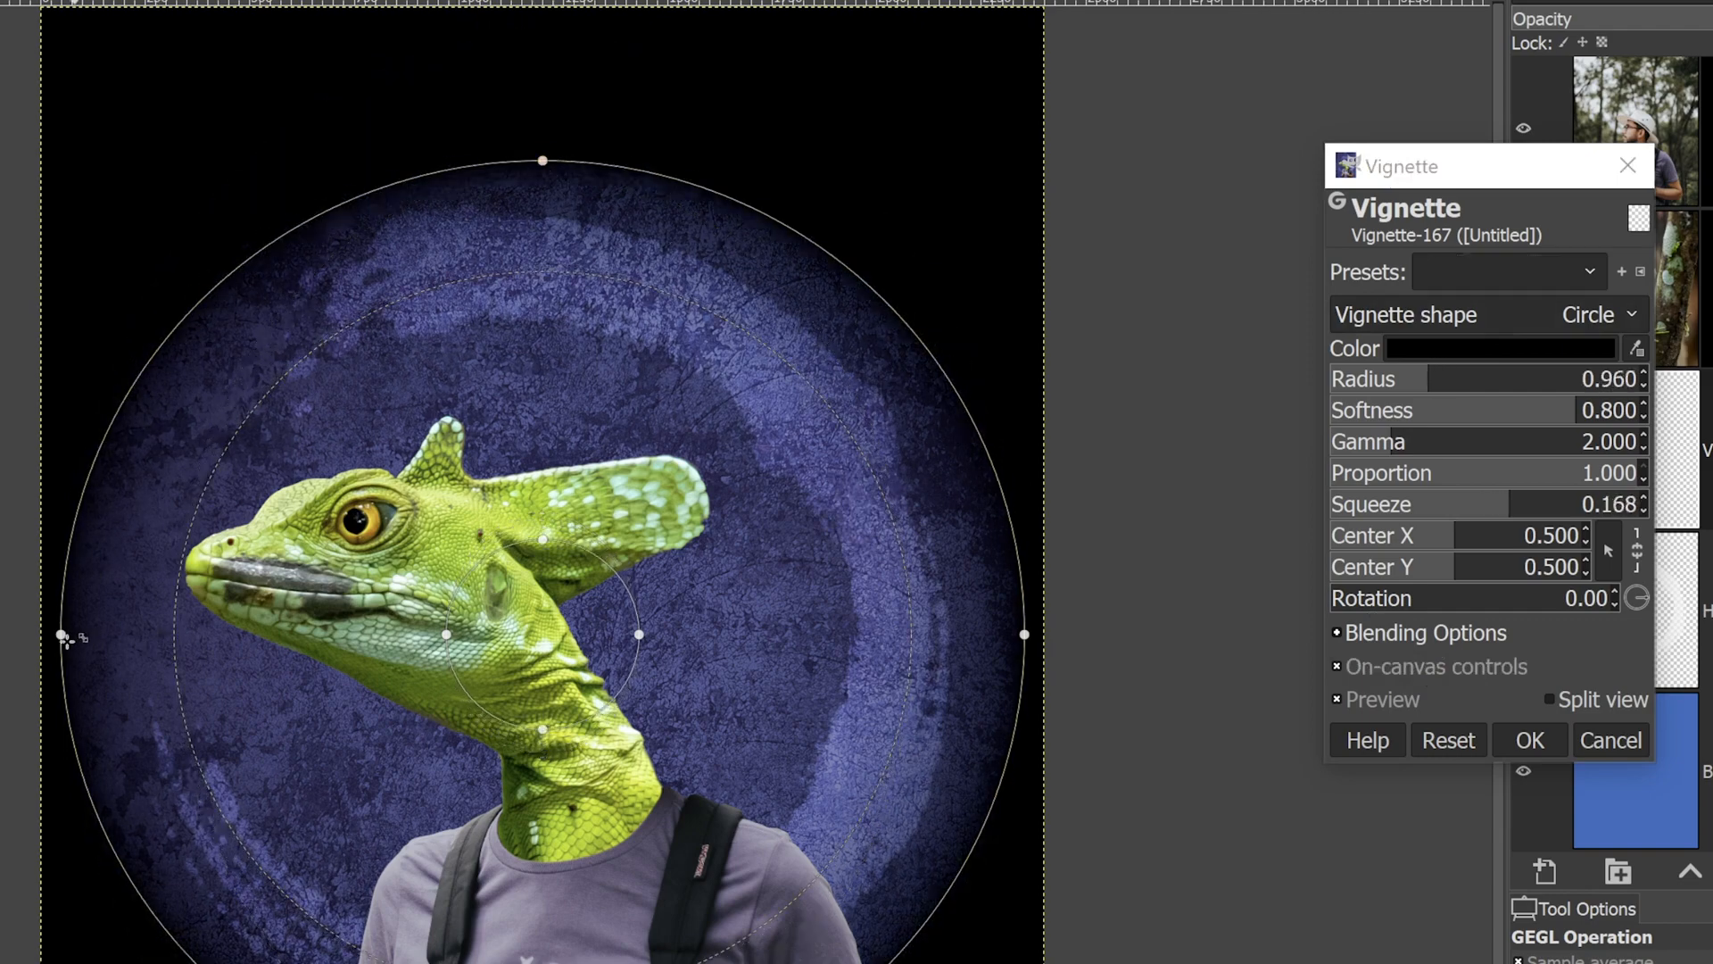
drag(60, 633, 150, 634)
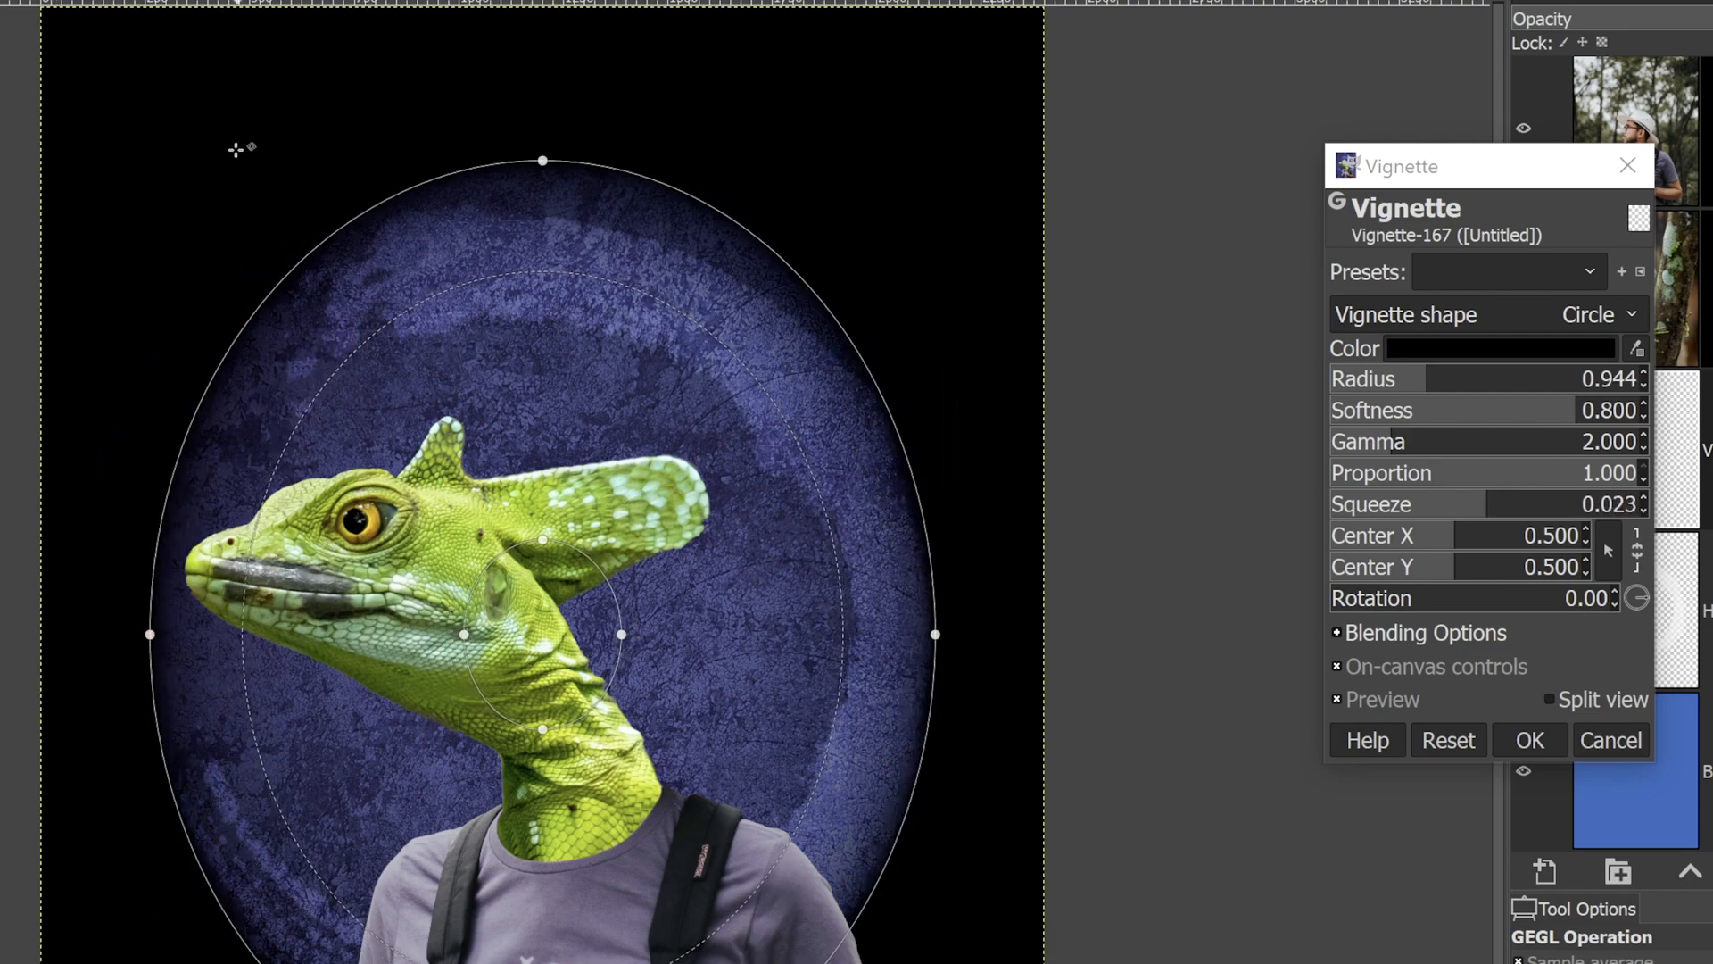
drag(276, 152, 111, 286)
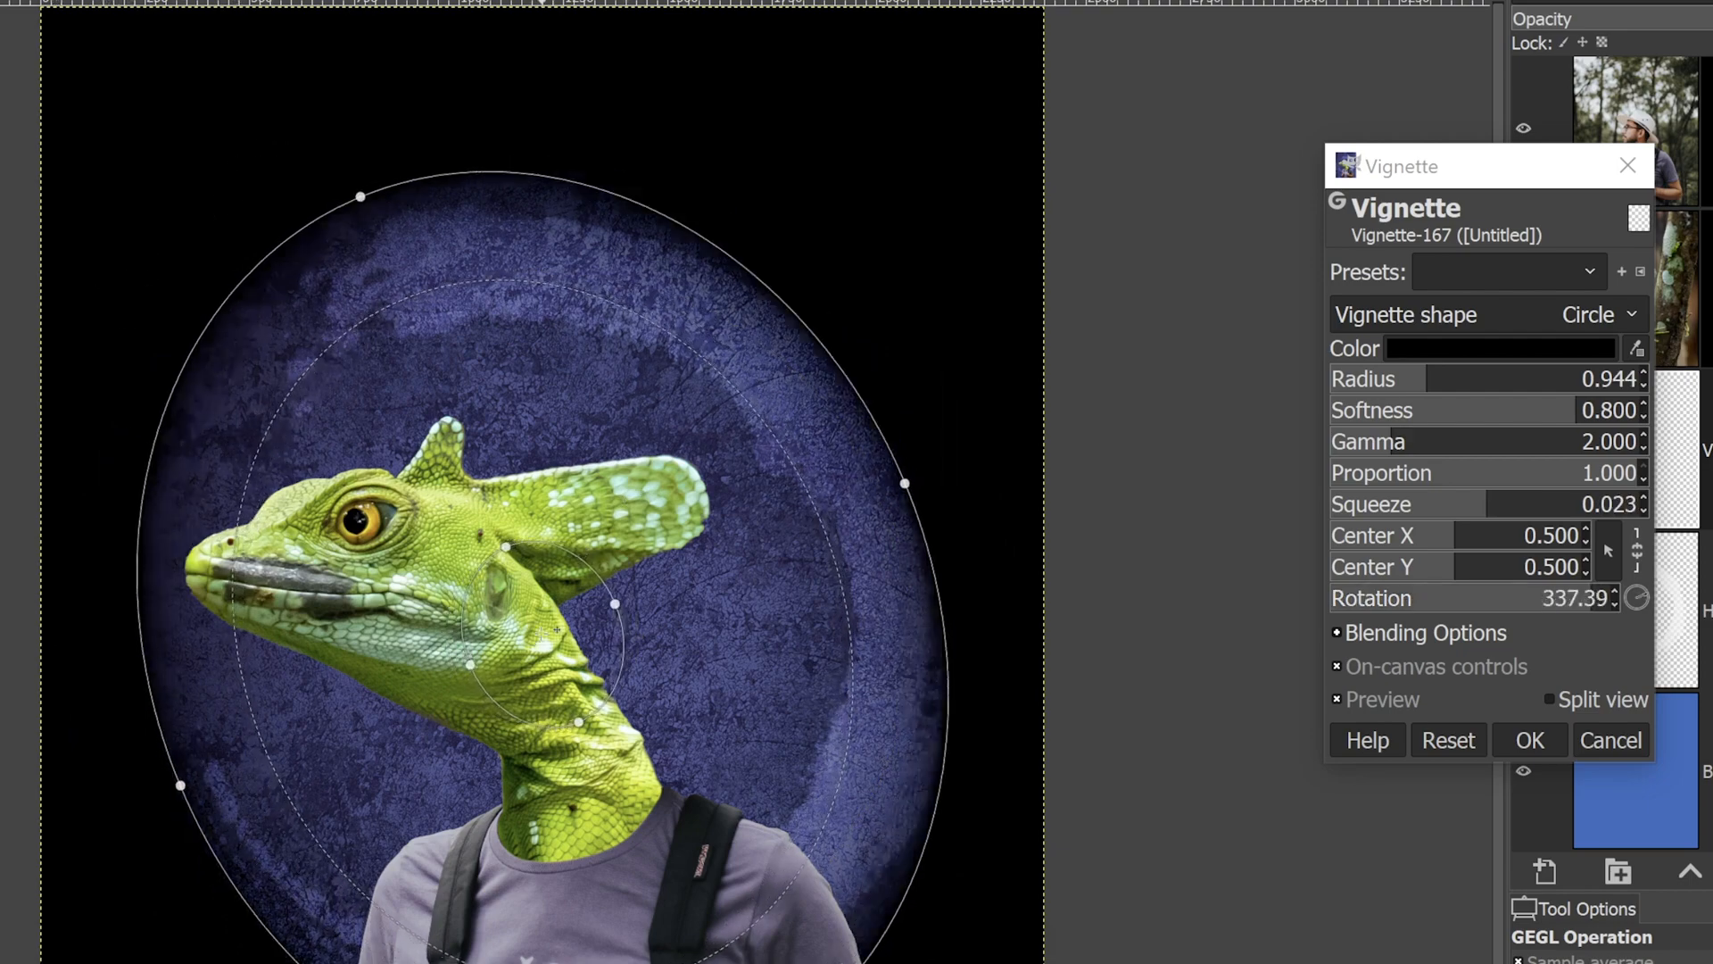
drag(556, 629, 545, 702)
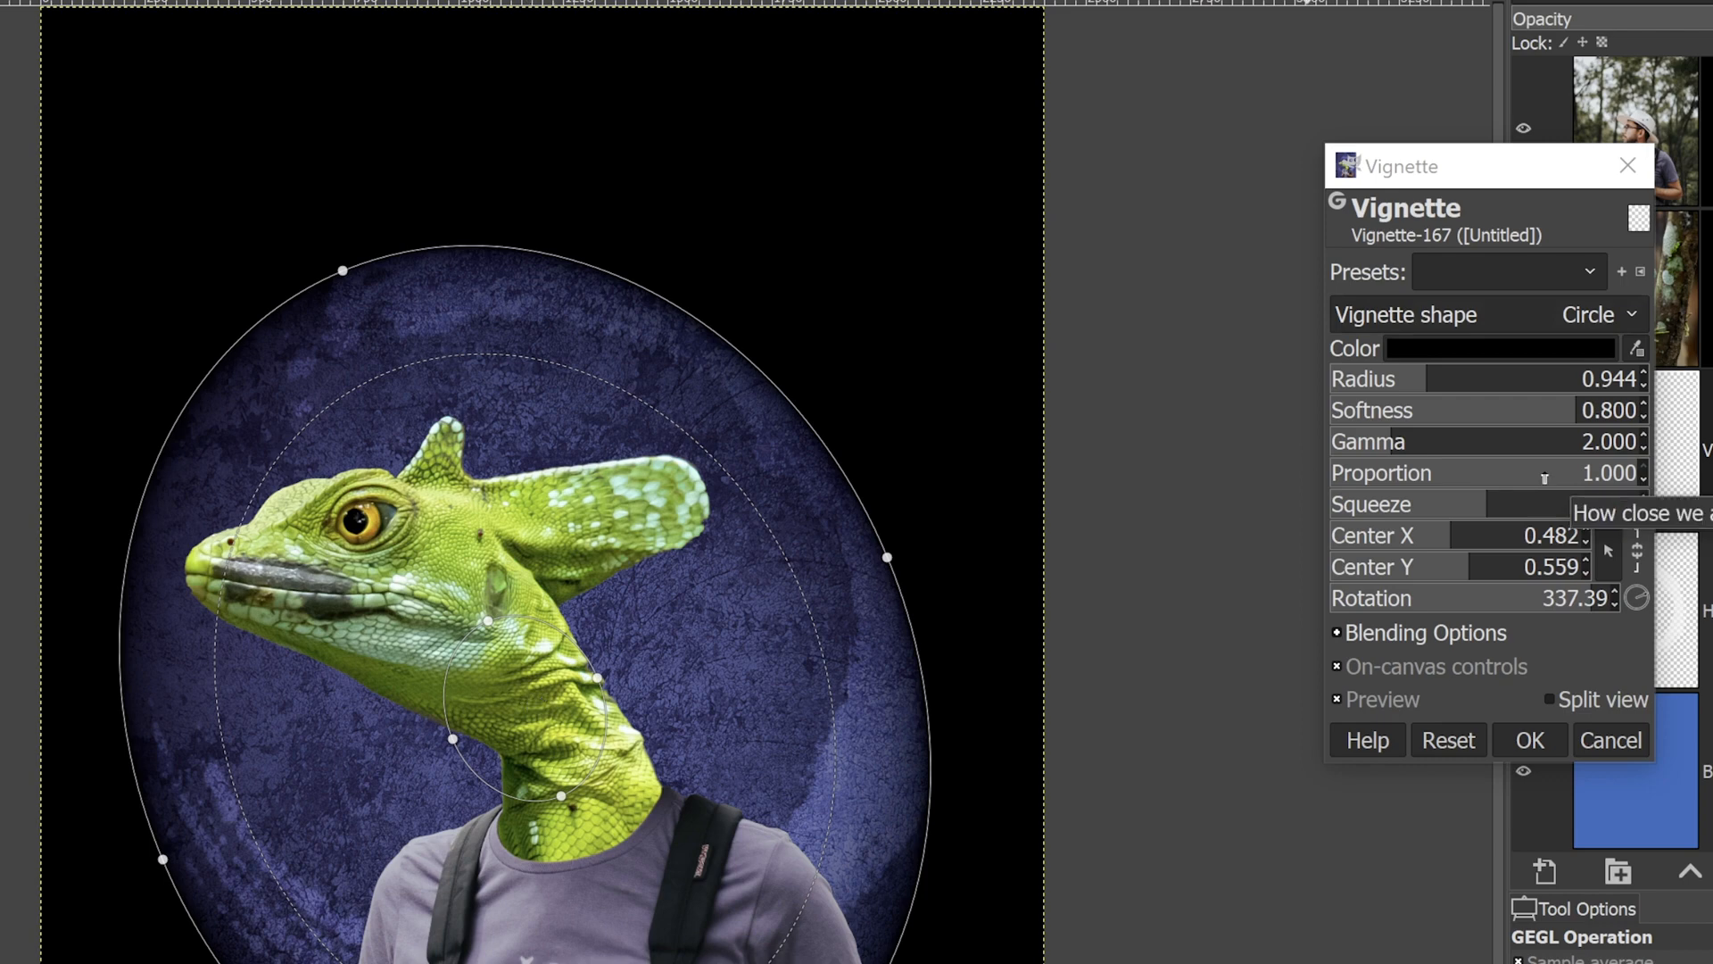
click(1621, 272)
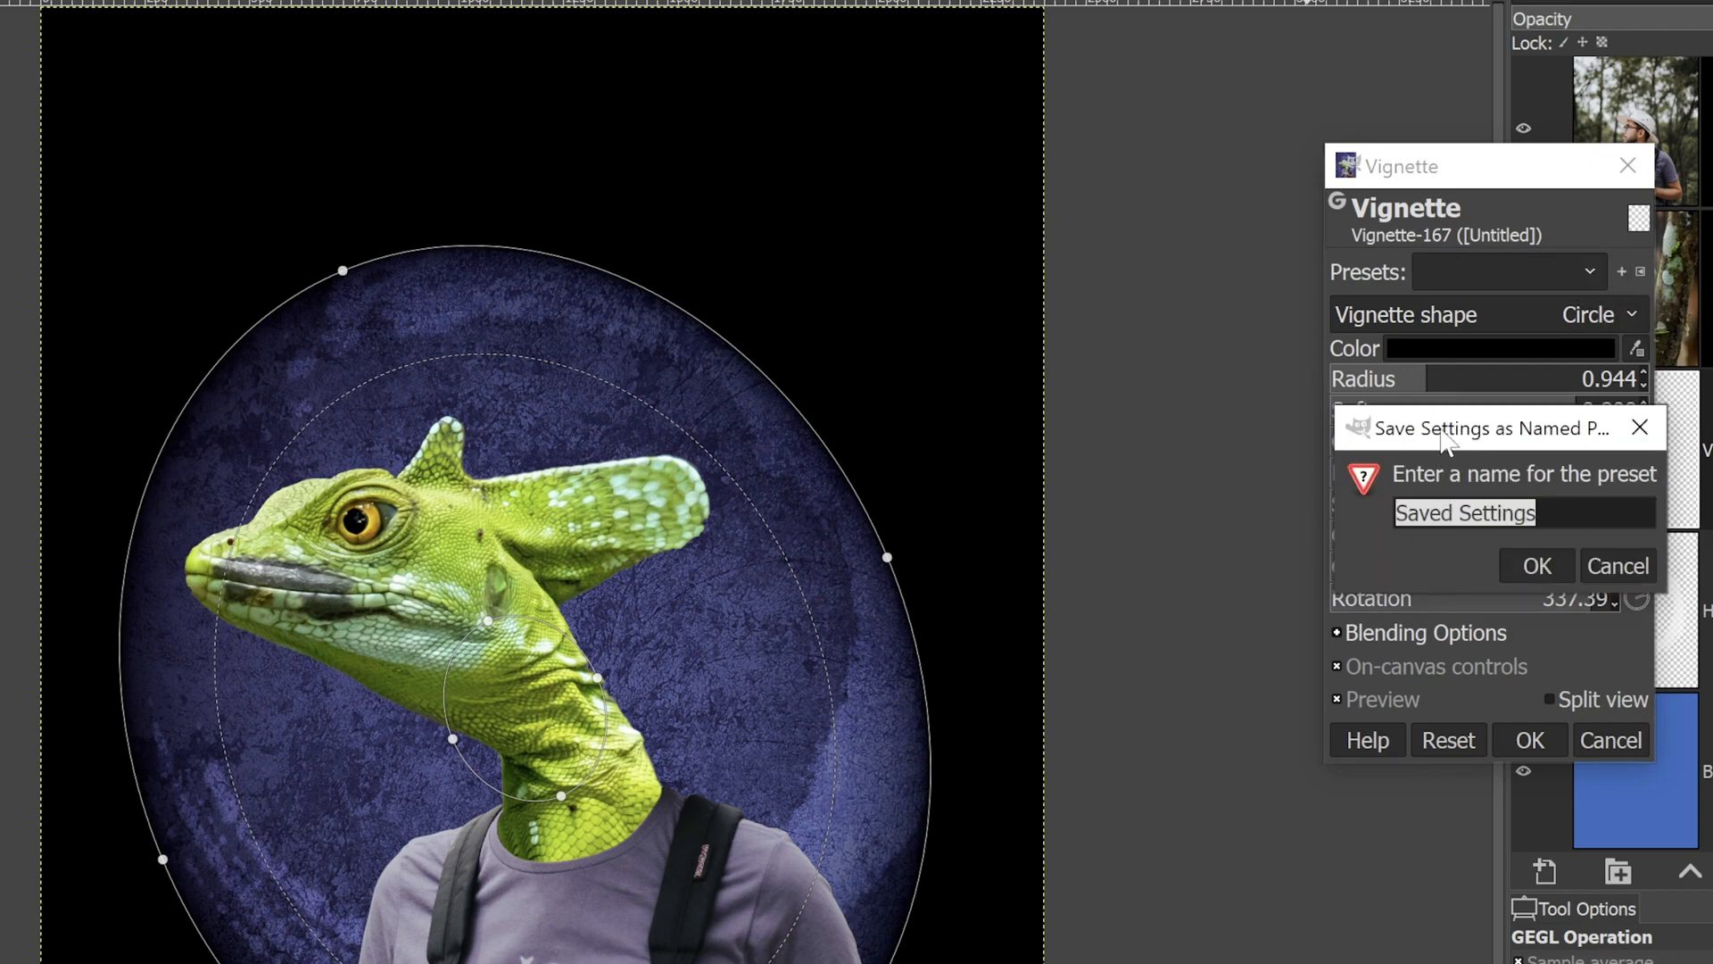
drag(1447, 430, 1423, 430)
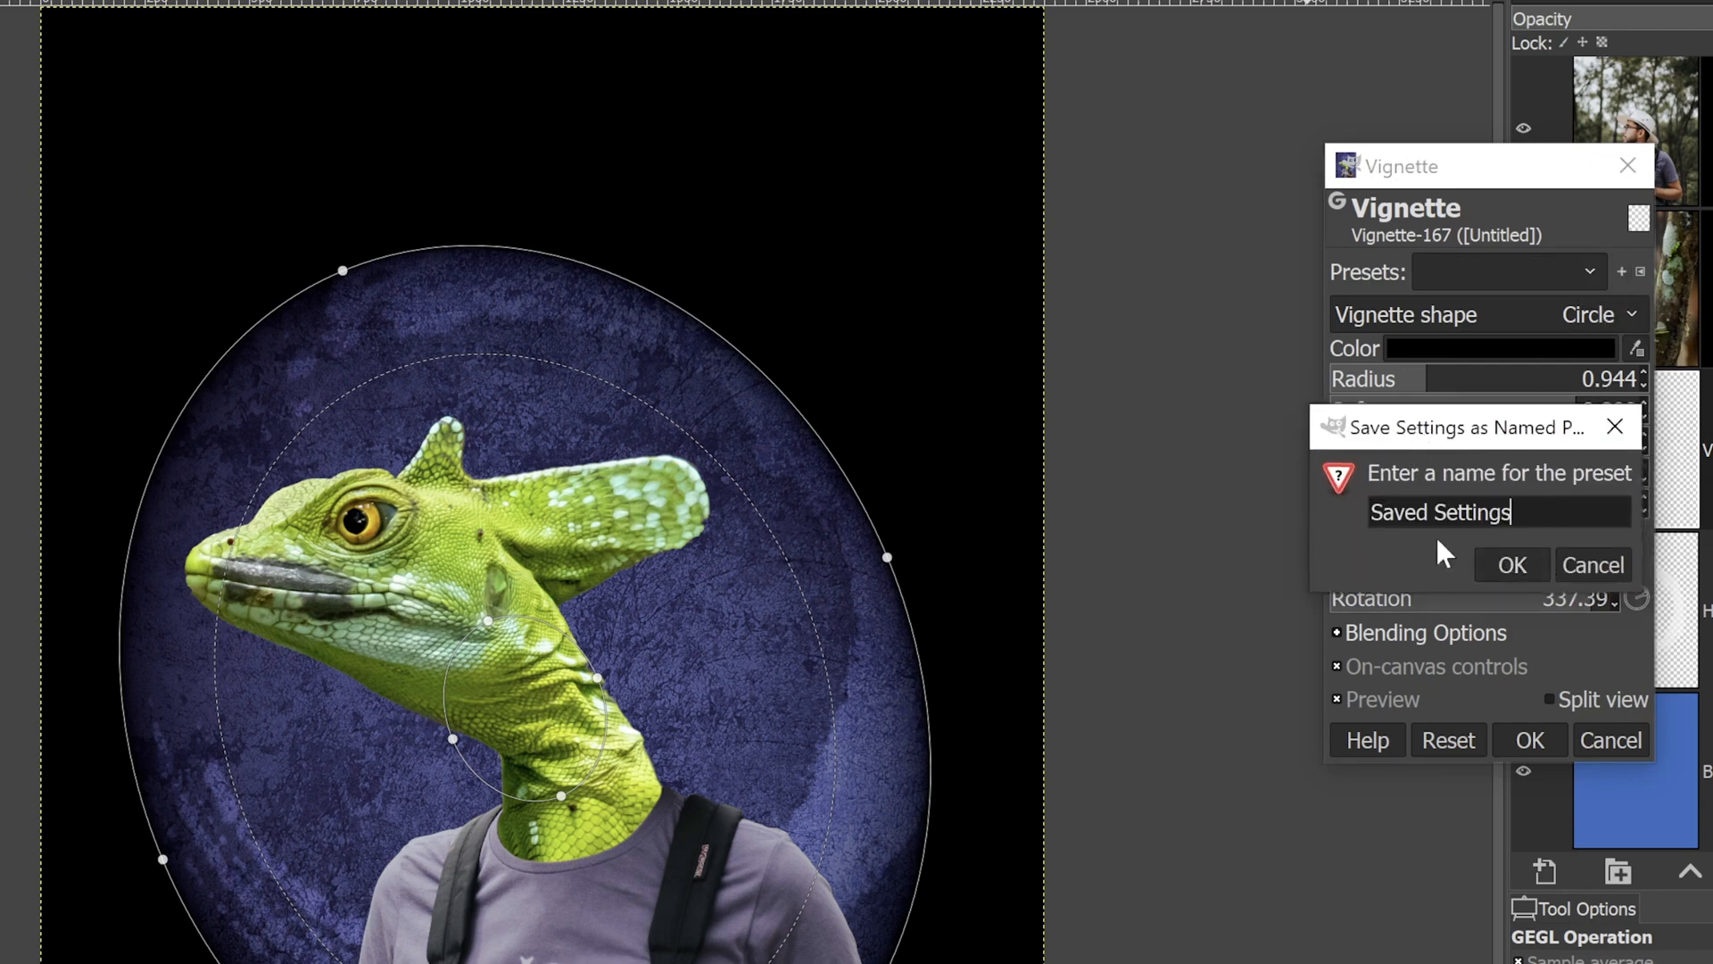
click(1580, 560)
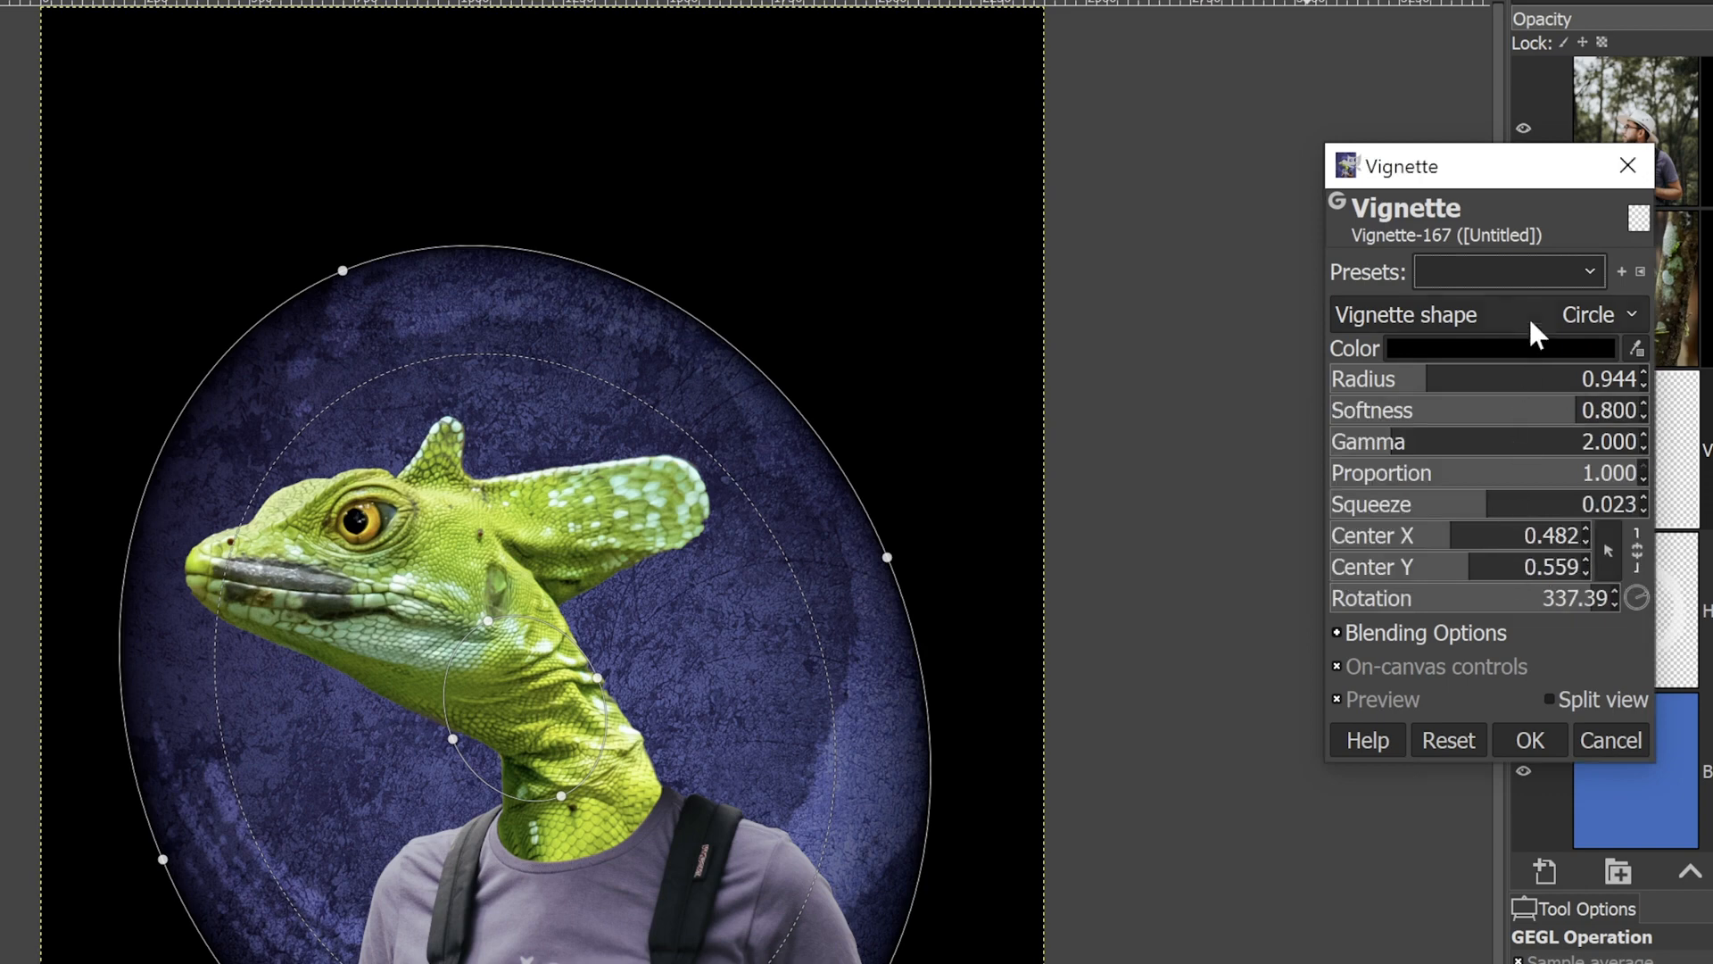
Apply the vignette from the saved Hybrid preset with its centre at X 0.495, Y 0.528, and lower the Vignette layer's opacity.
click(1560, 273)
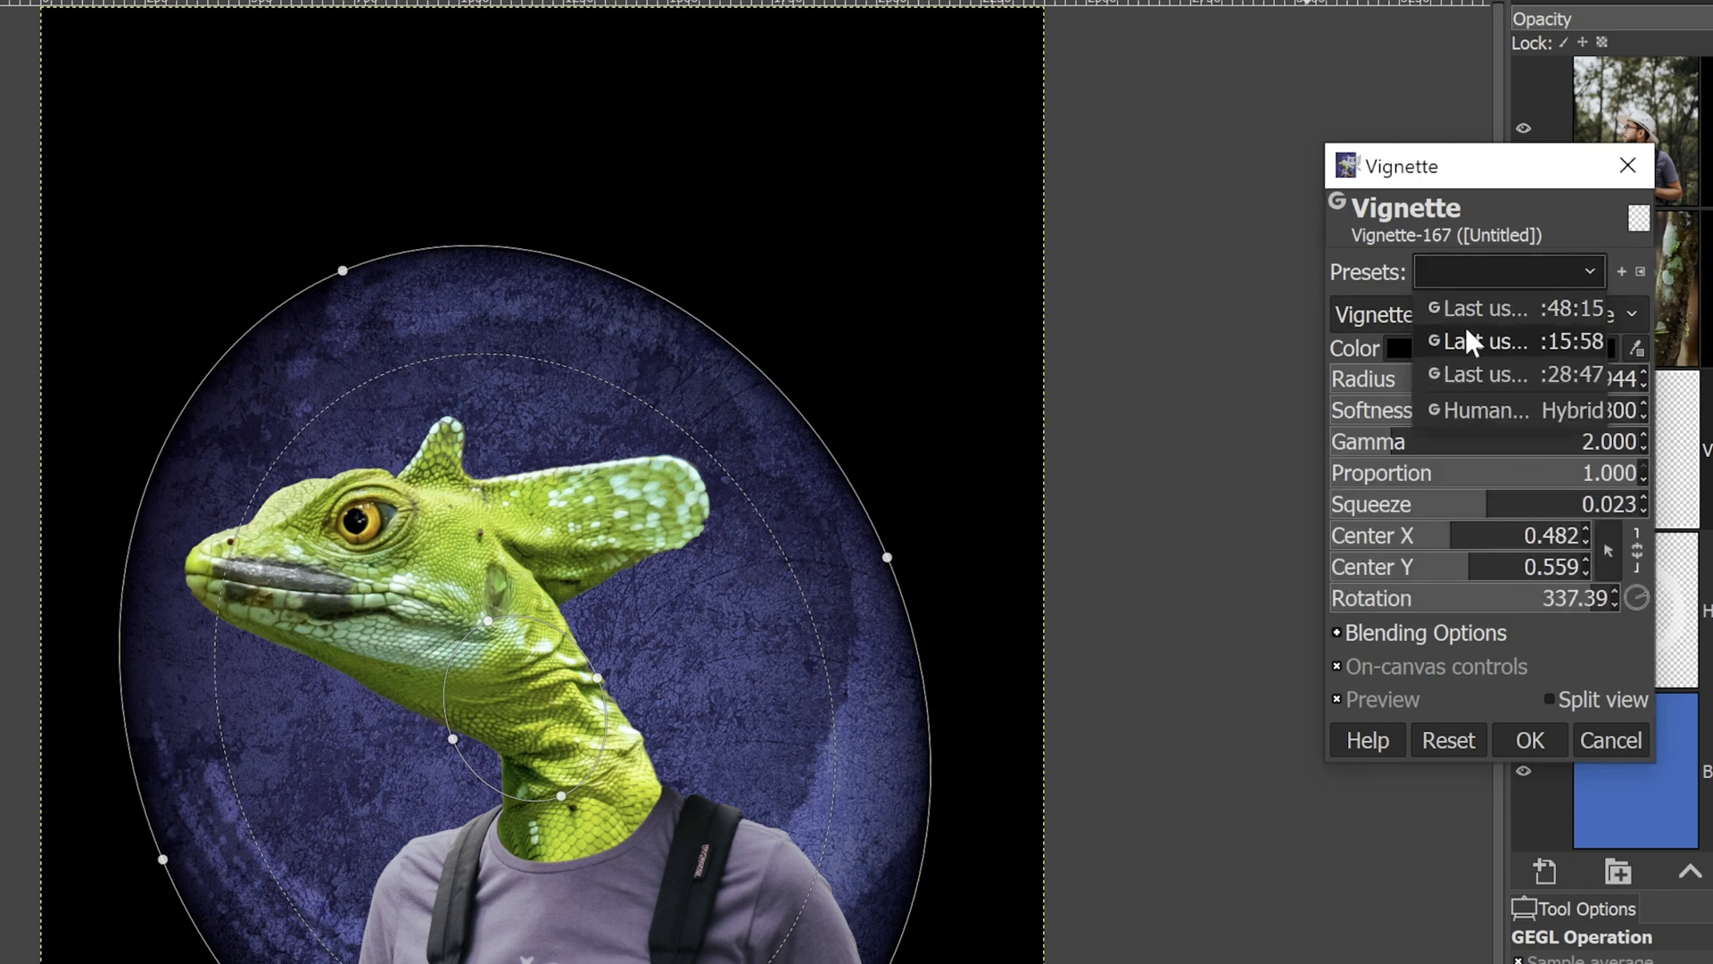
click(1511, 411)
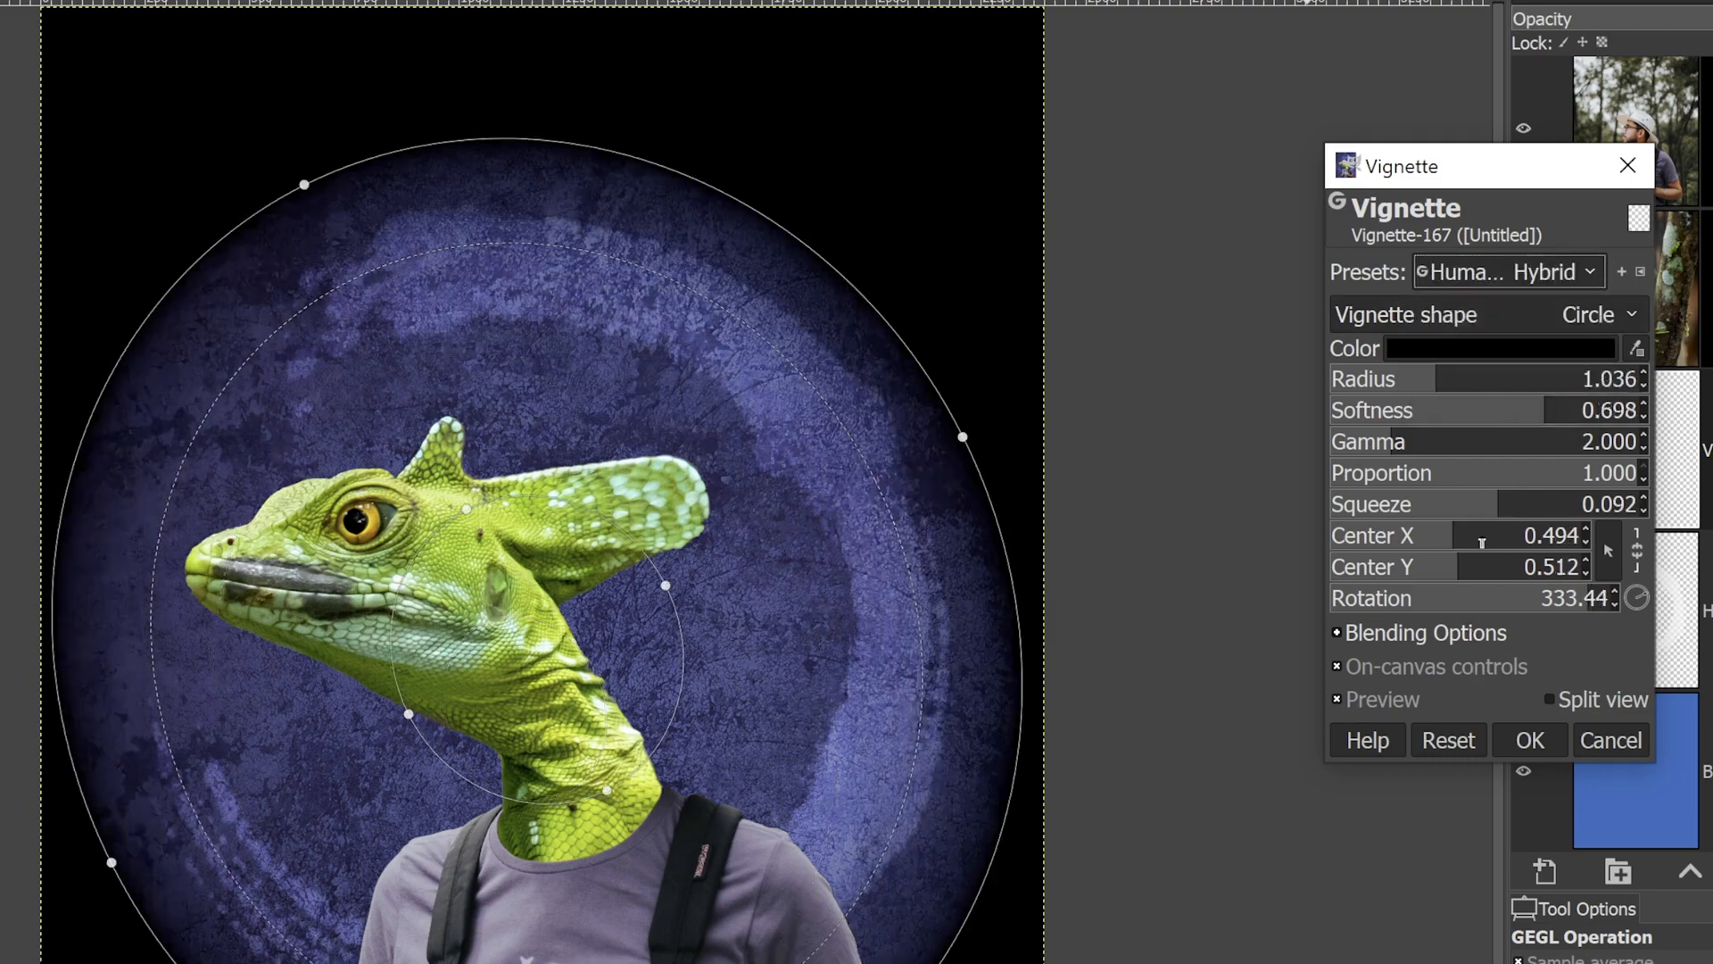
drag(530, 669, 532, 688)
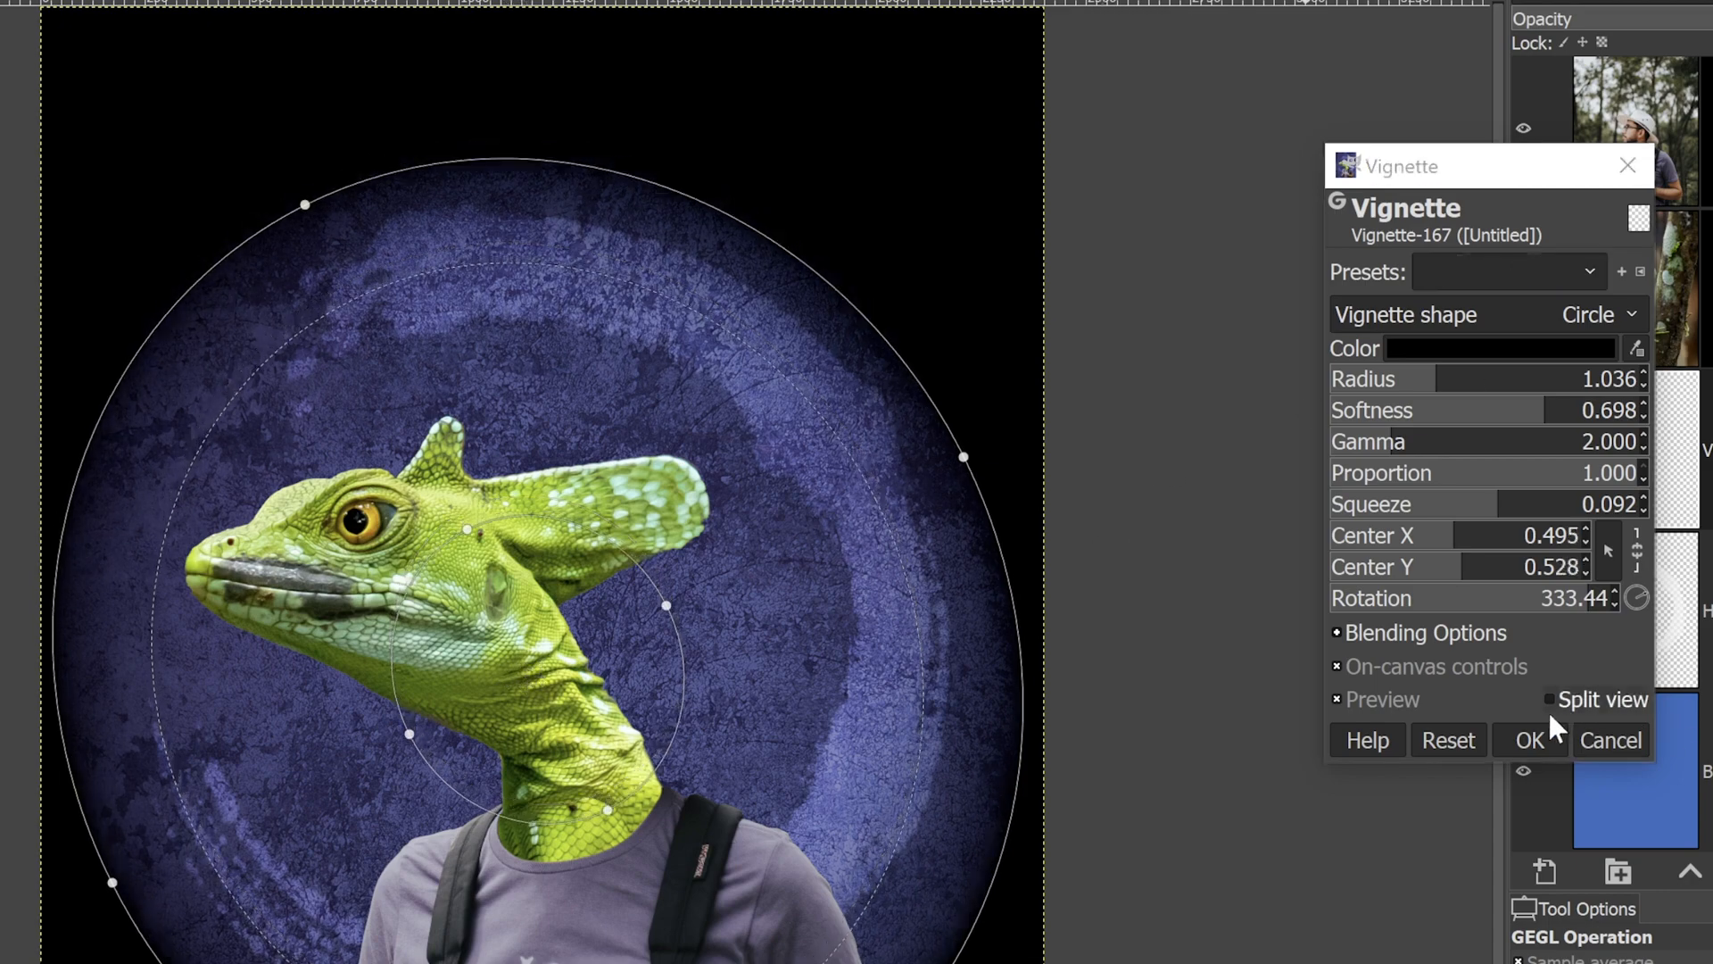
click(1528, 740)
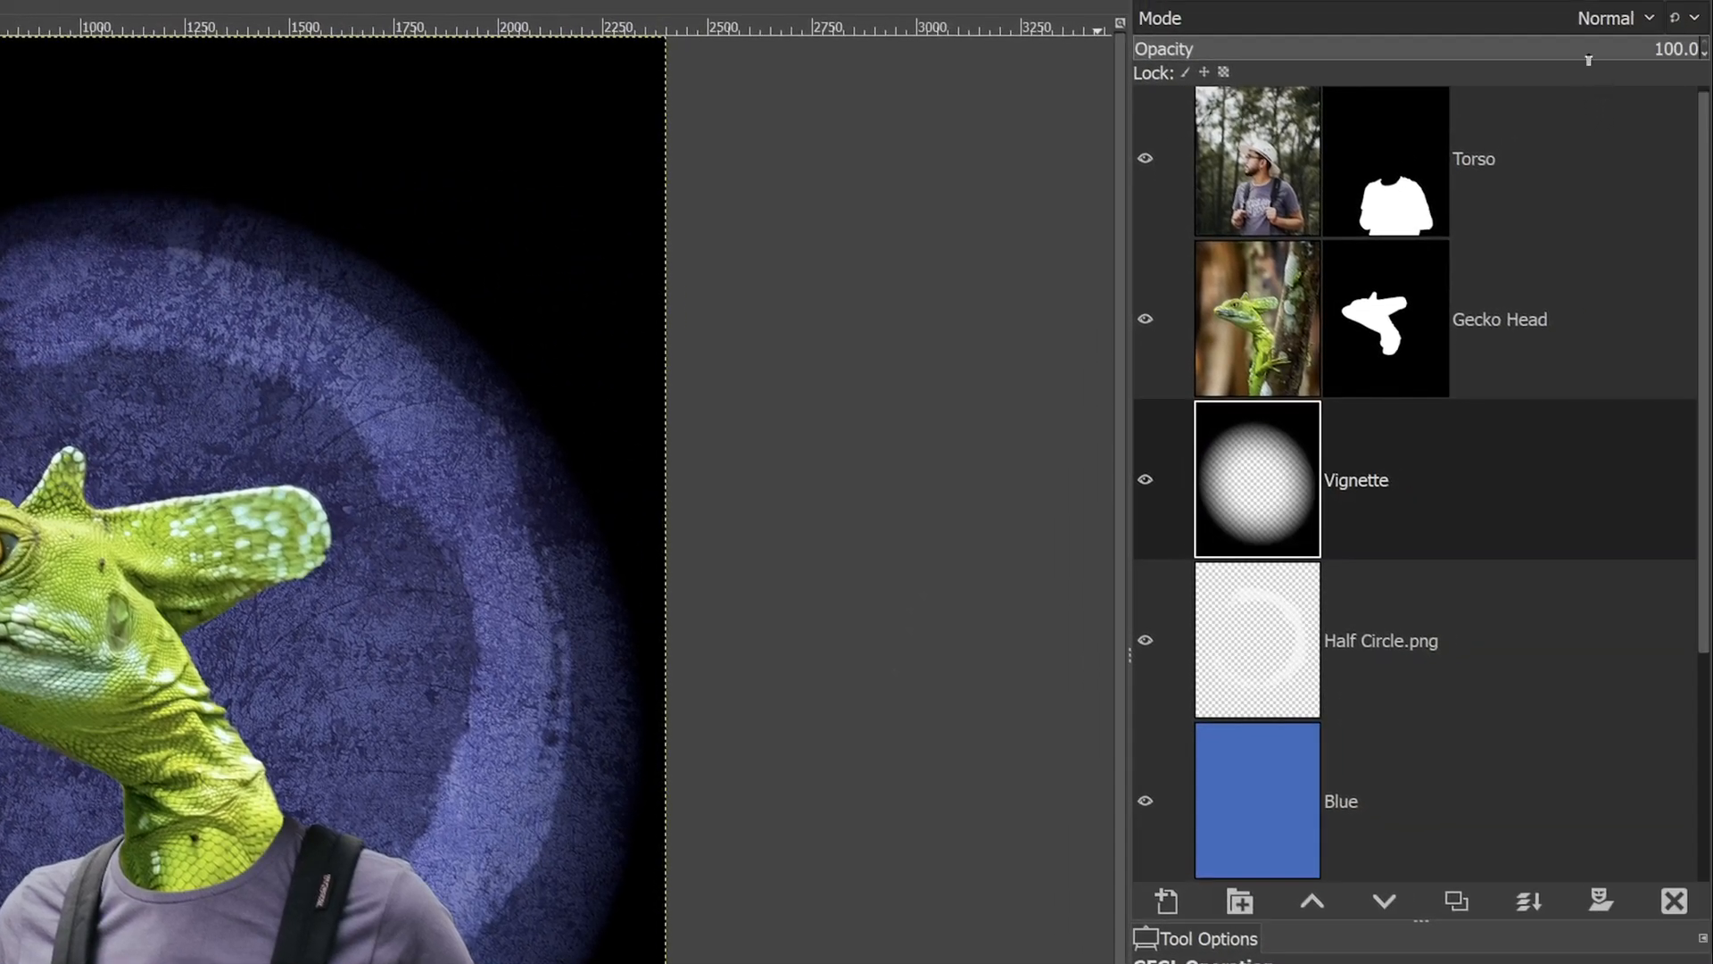
drag(1586, 53, 1526, 53)
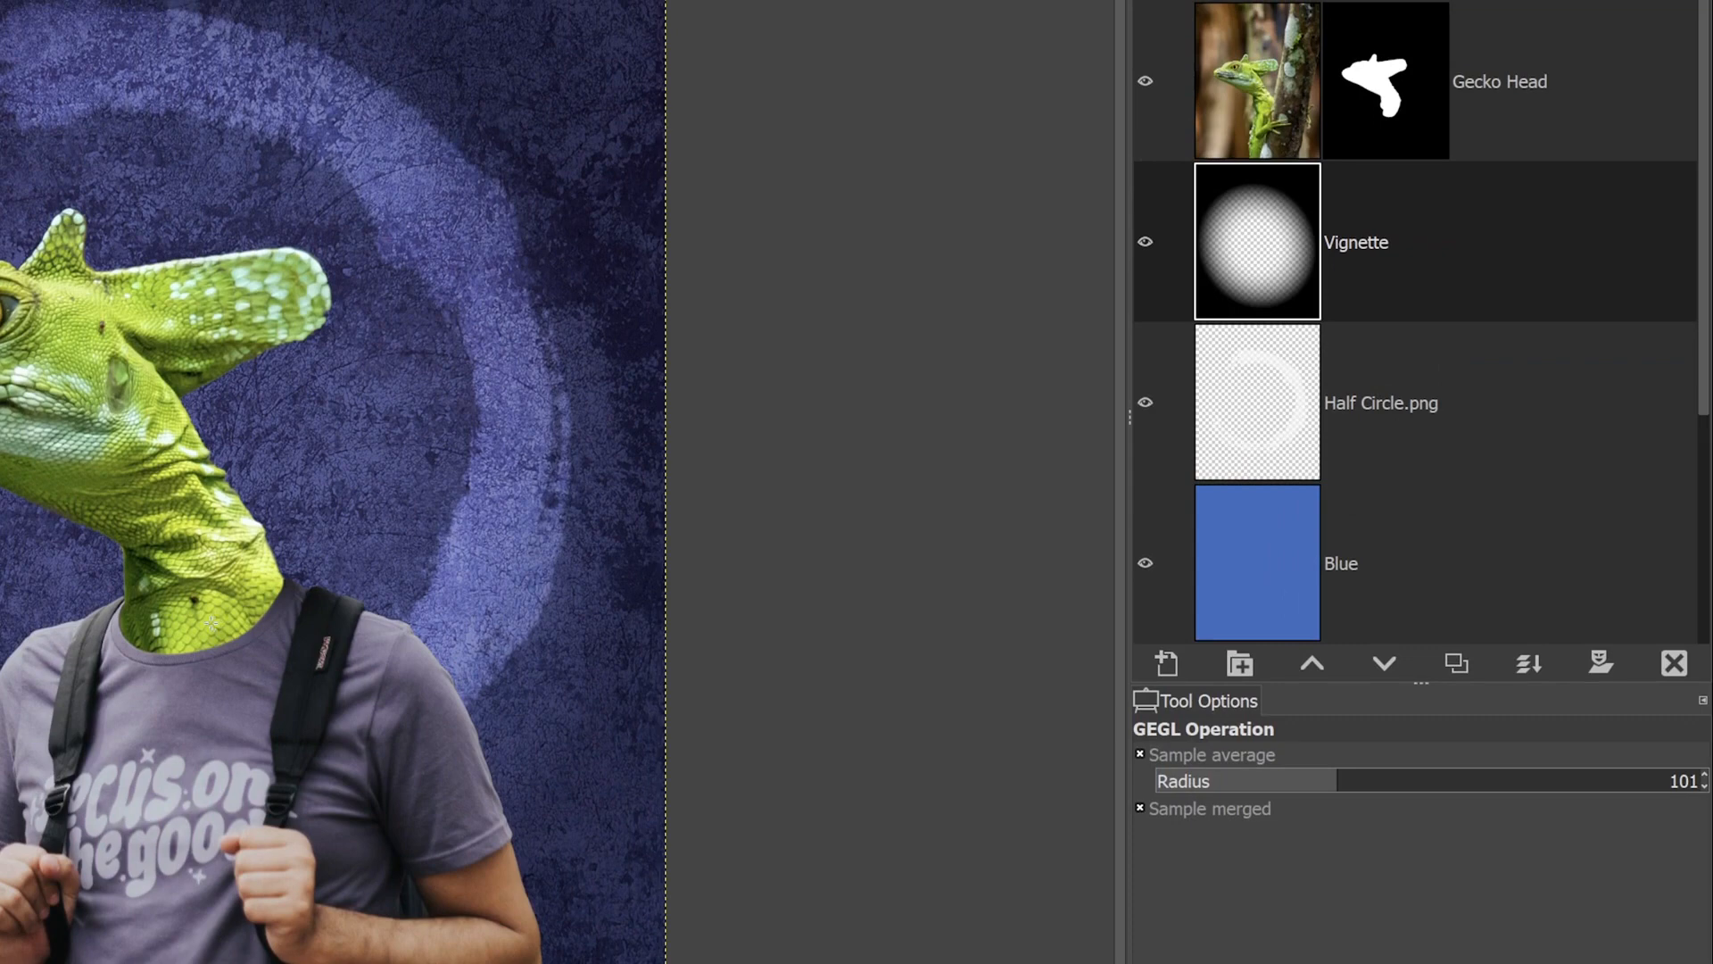
Convert the Gecko Head layer's mask to a selection.
click(1481, 81)
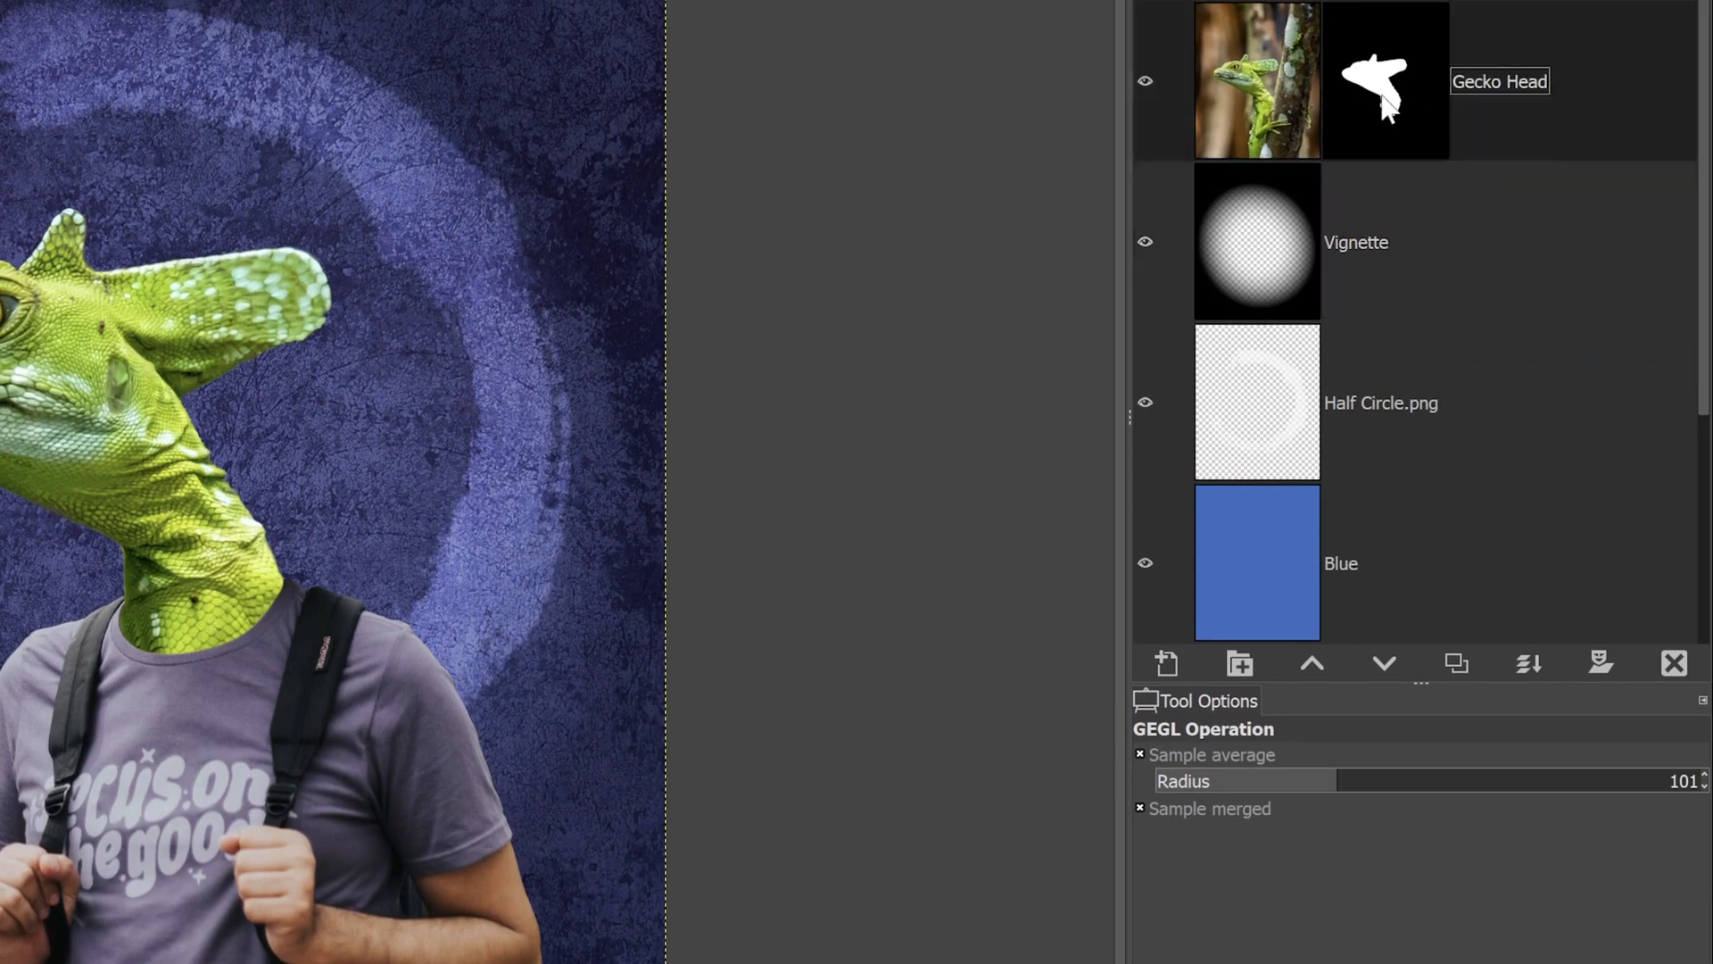
click(1381, 100)
right_click(1381, 98)
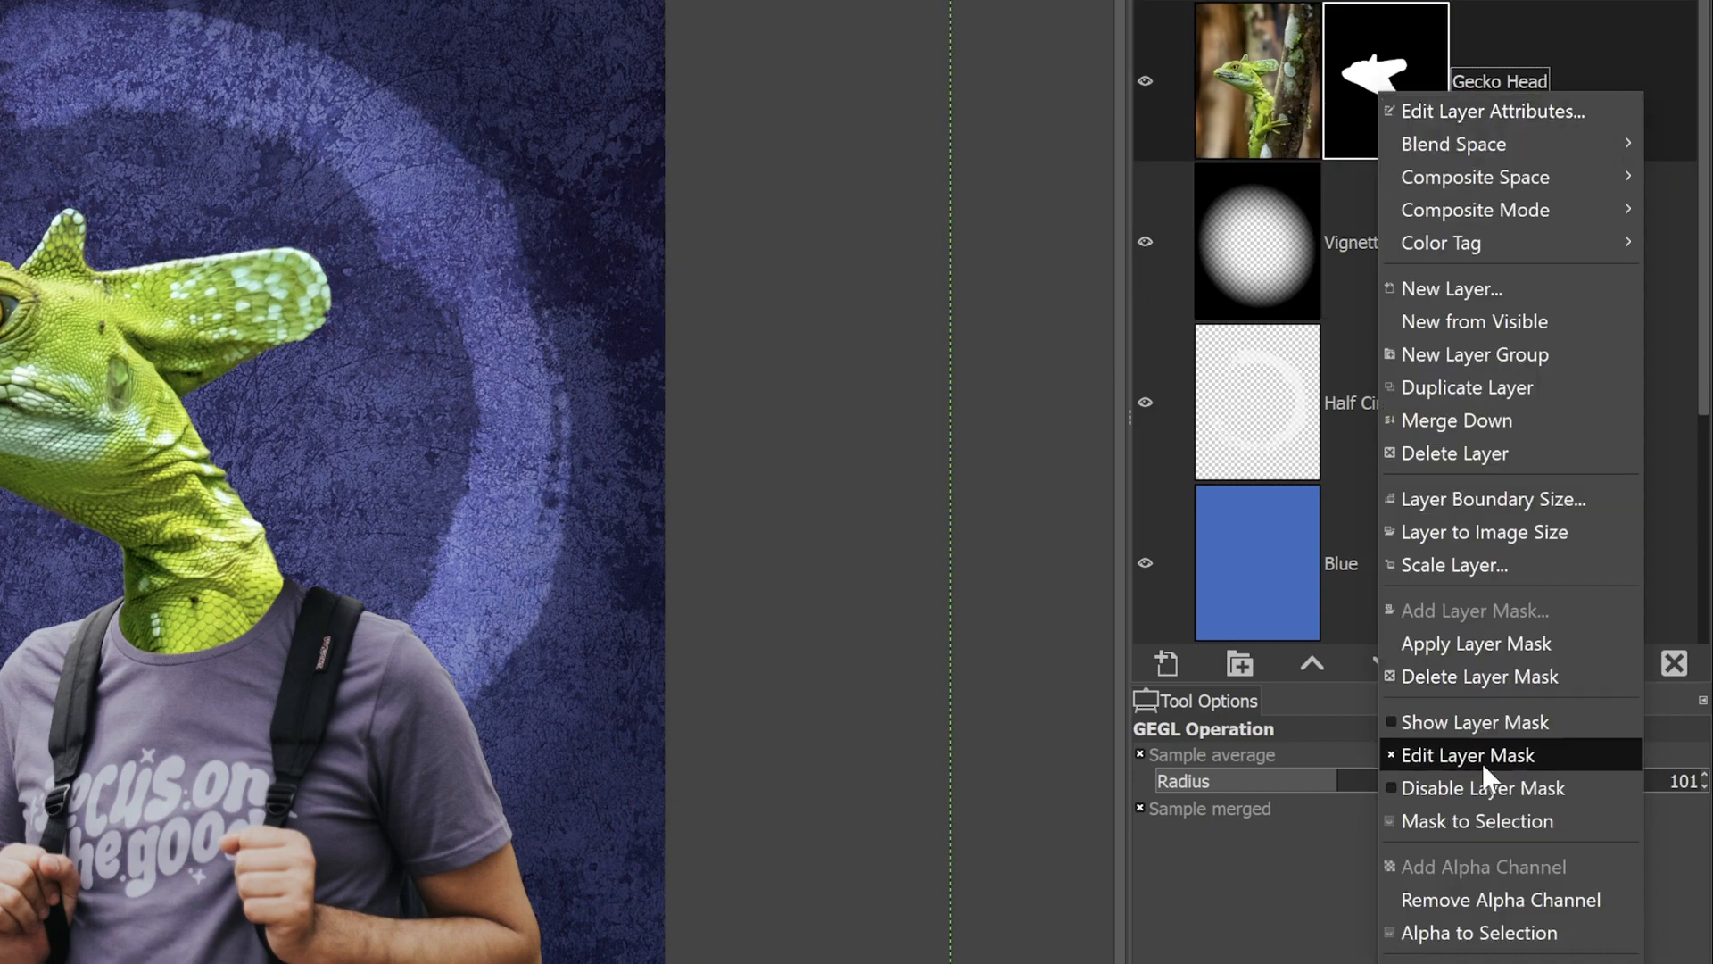
click(1481, 819)
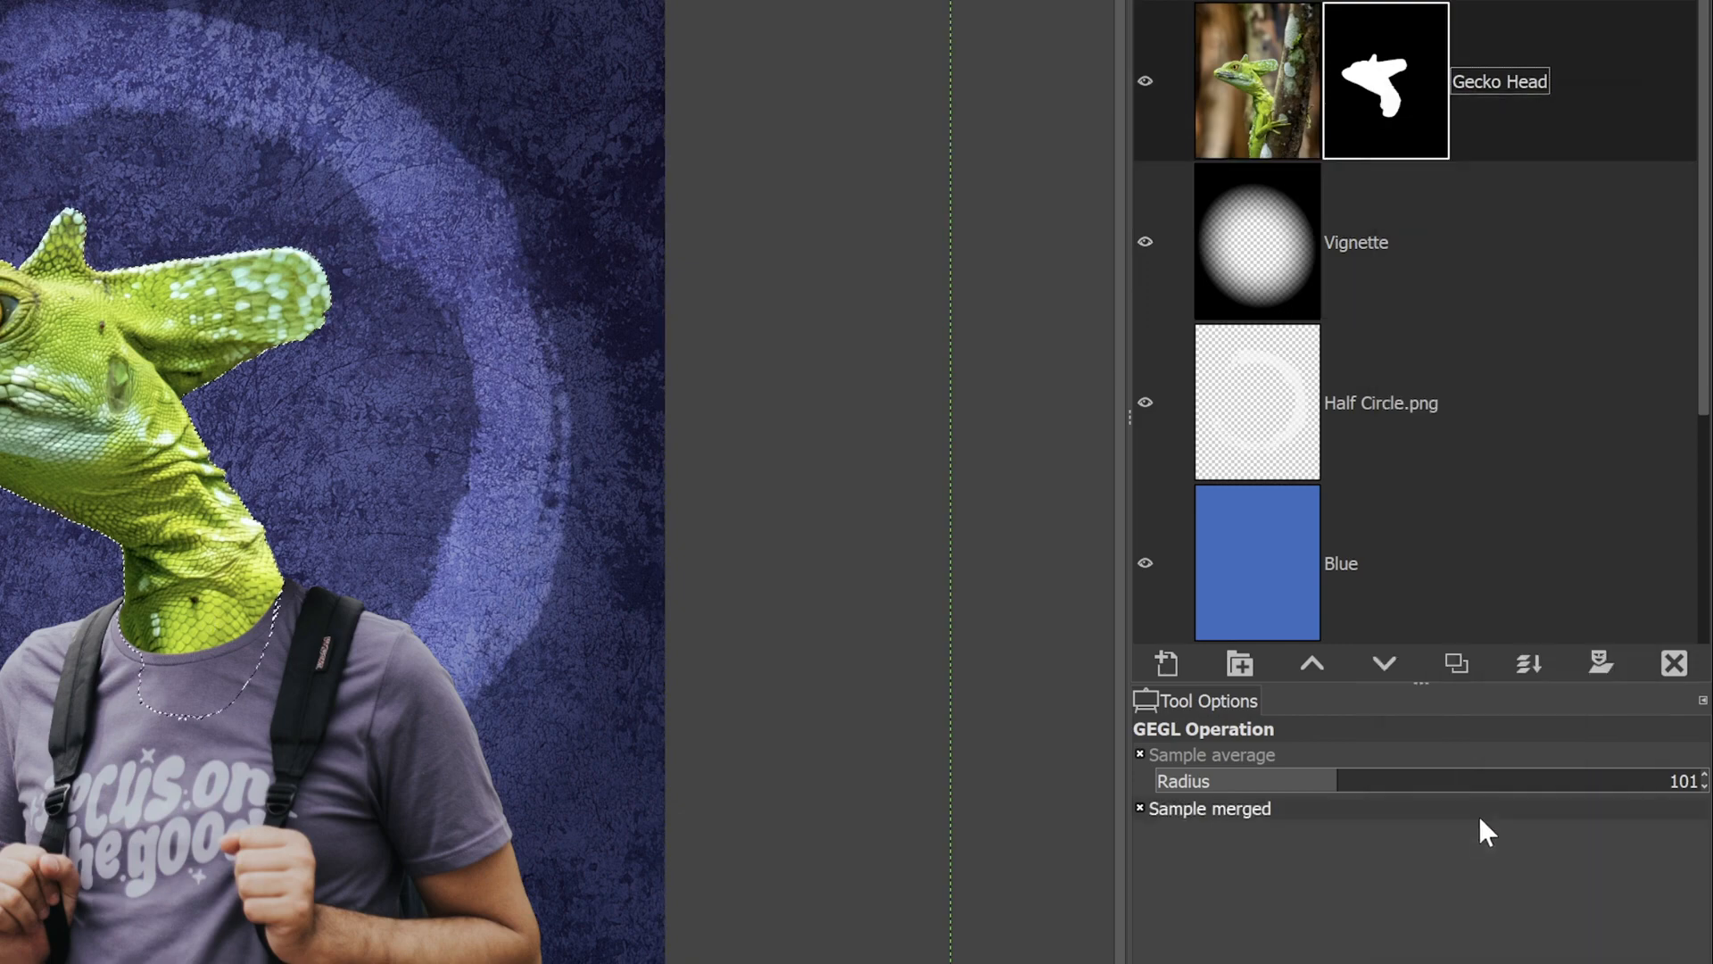
Create a new 2400 × 3000 px transparent layer named Shadow directly above Gecko Head.
click(1167, 665)
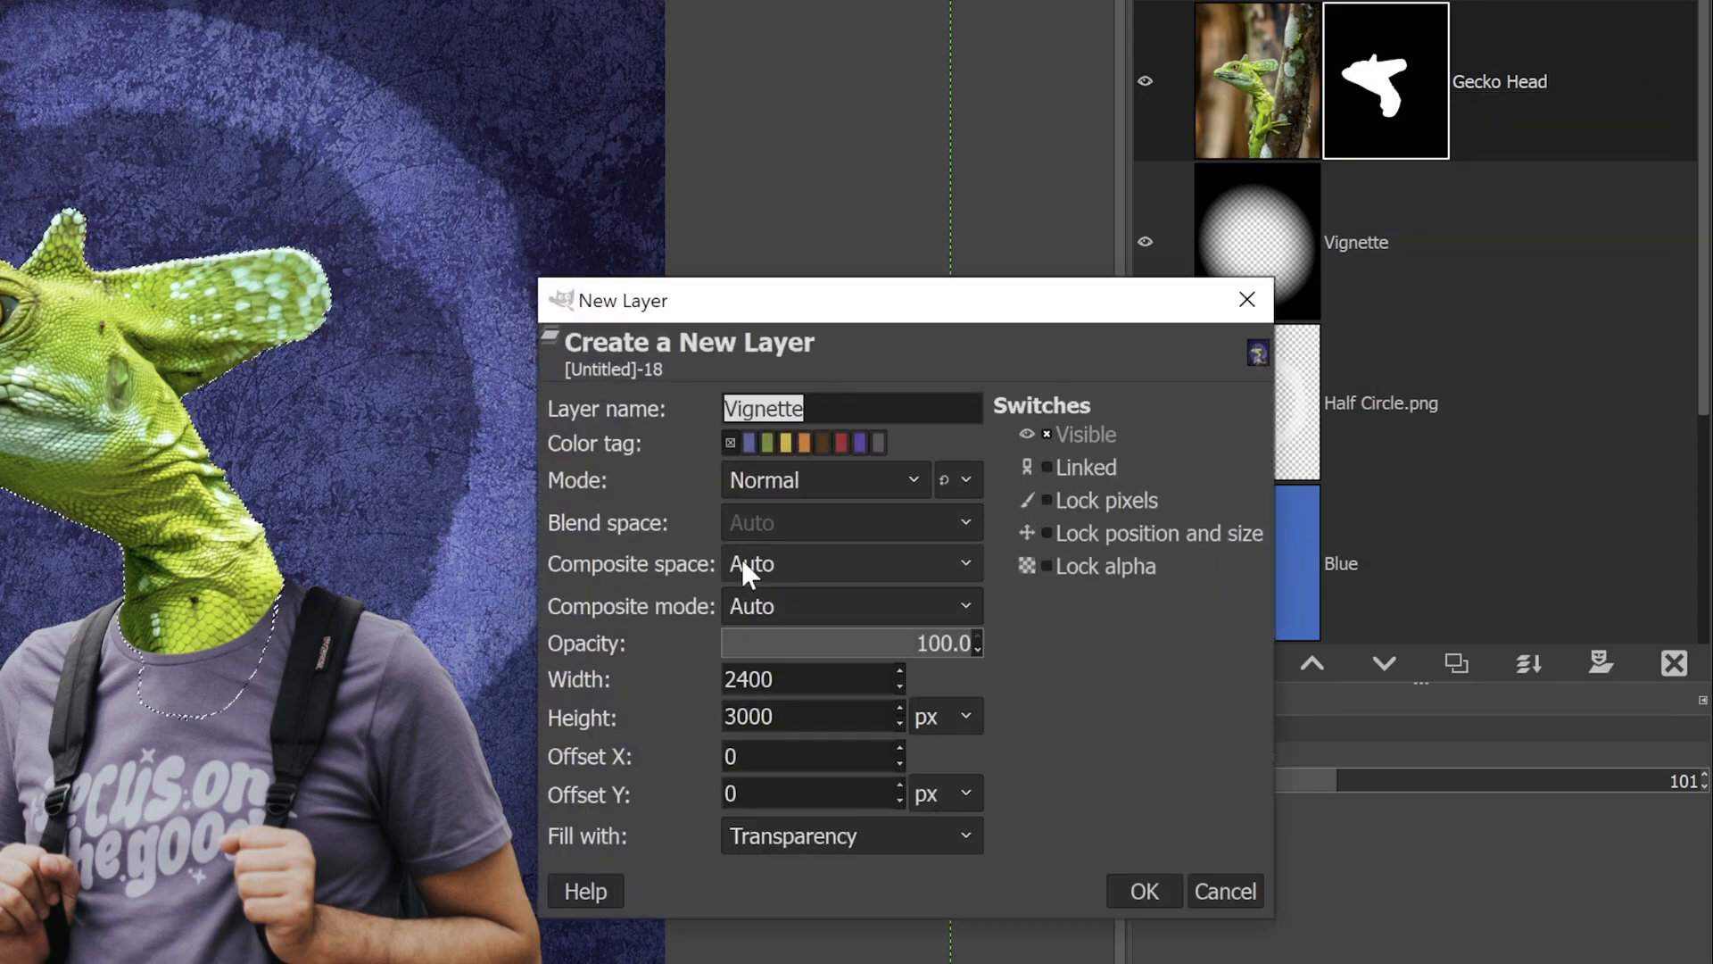
text(Shadow)
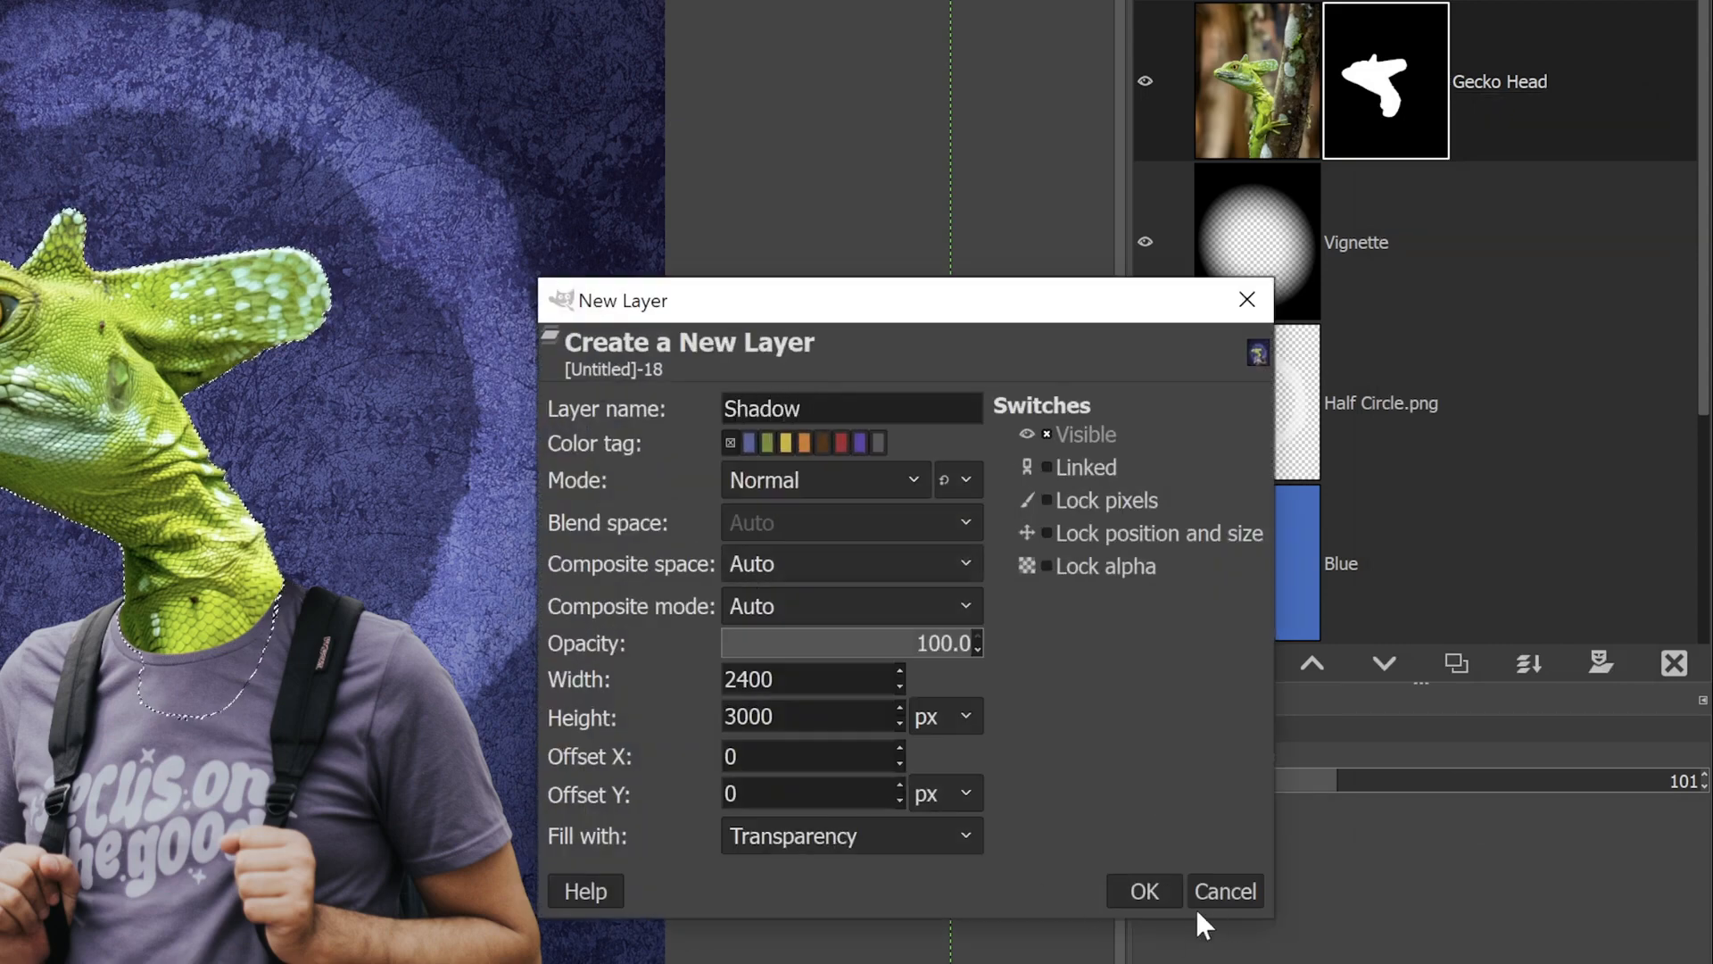
click(1145, 891)
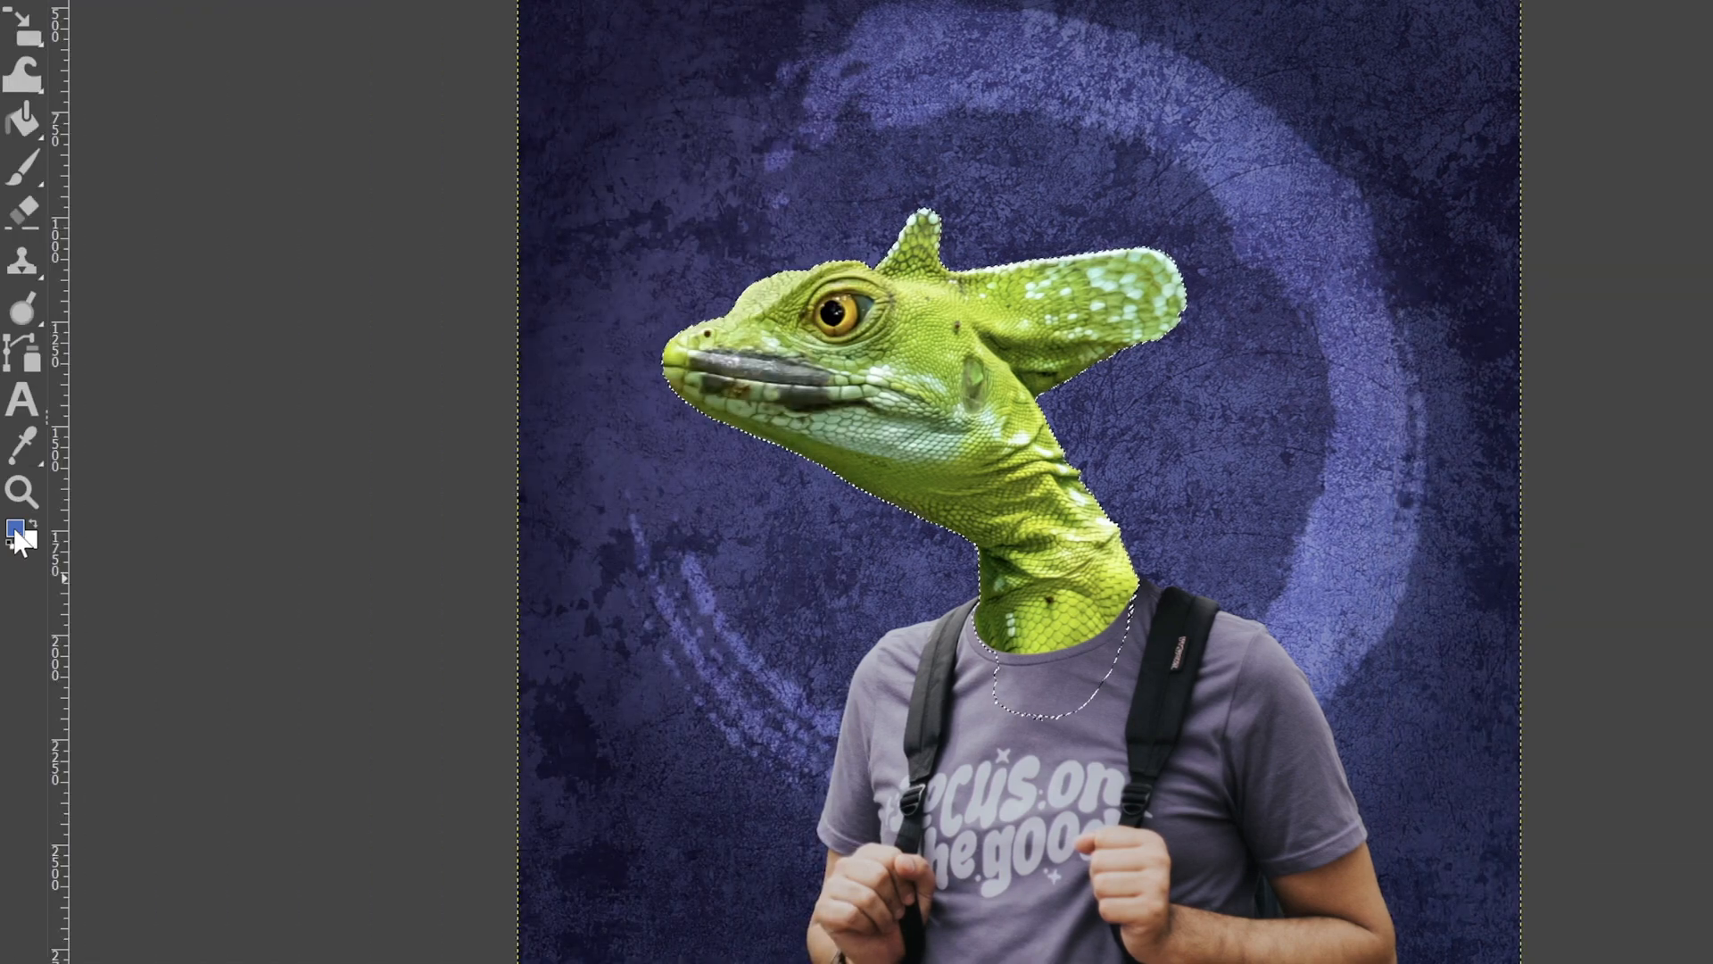
Fill the head-shaped selection on the Shadow layer with a black foreground colour and clear the selection.
click(16, 530)
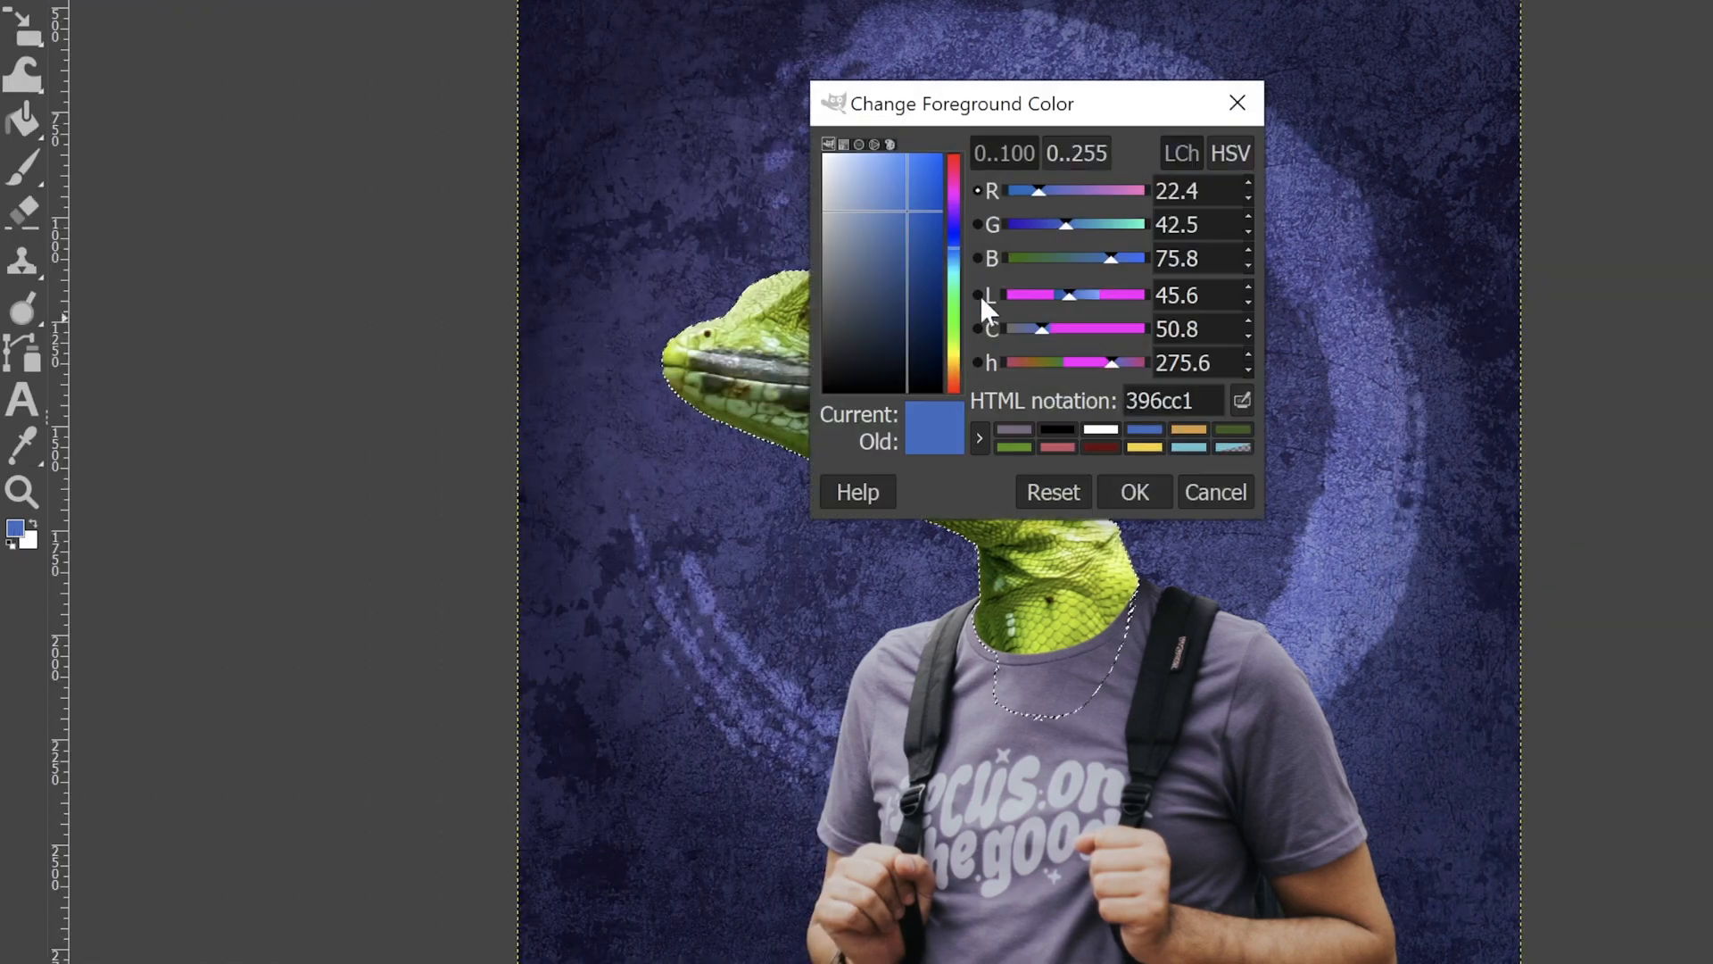
drag(907, 339, 1035, 458)
key(Return)
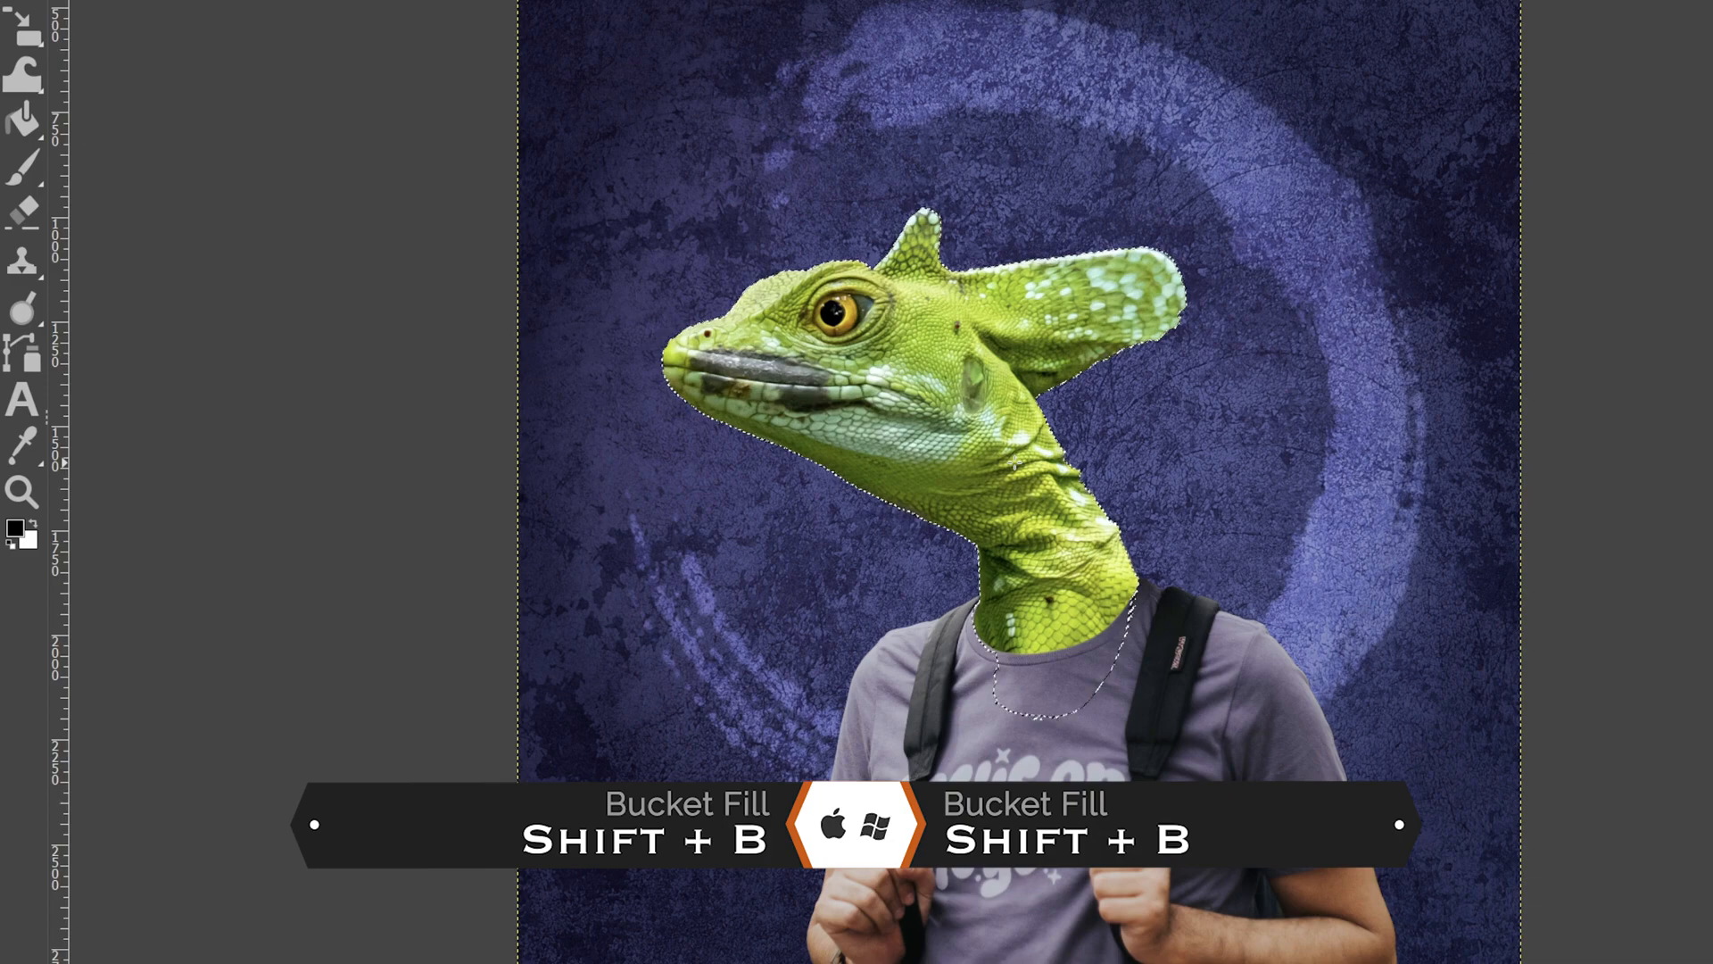
key(shift+b)
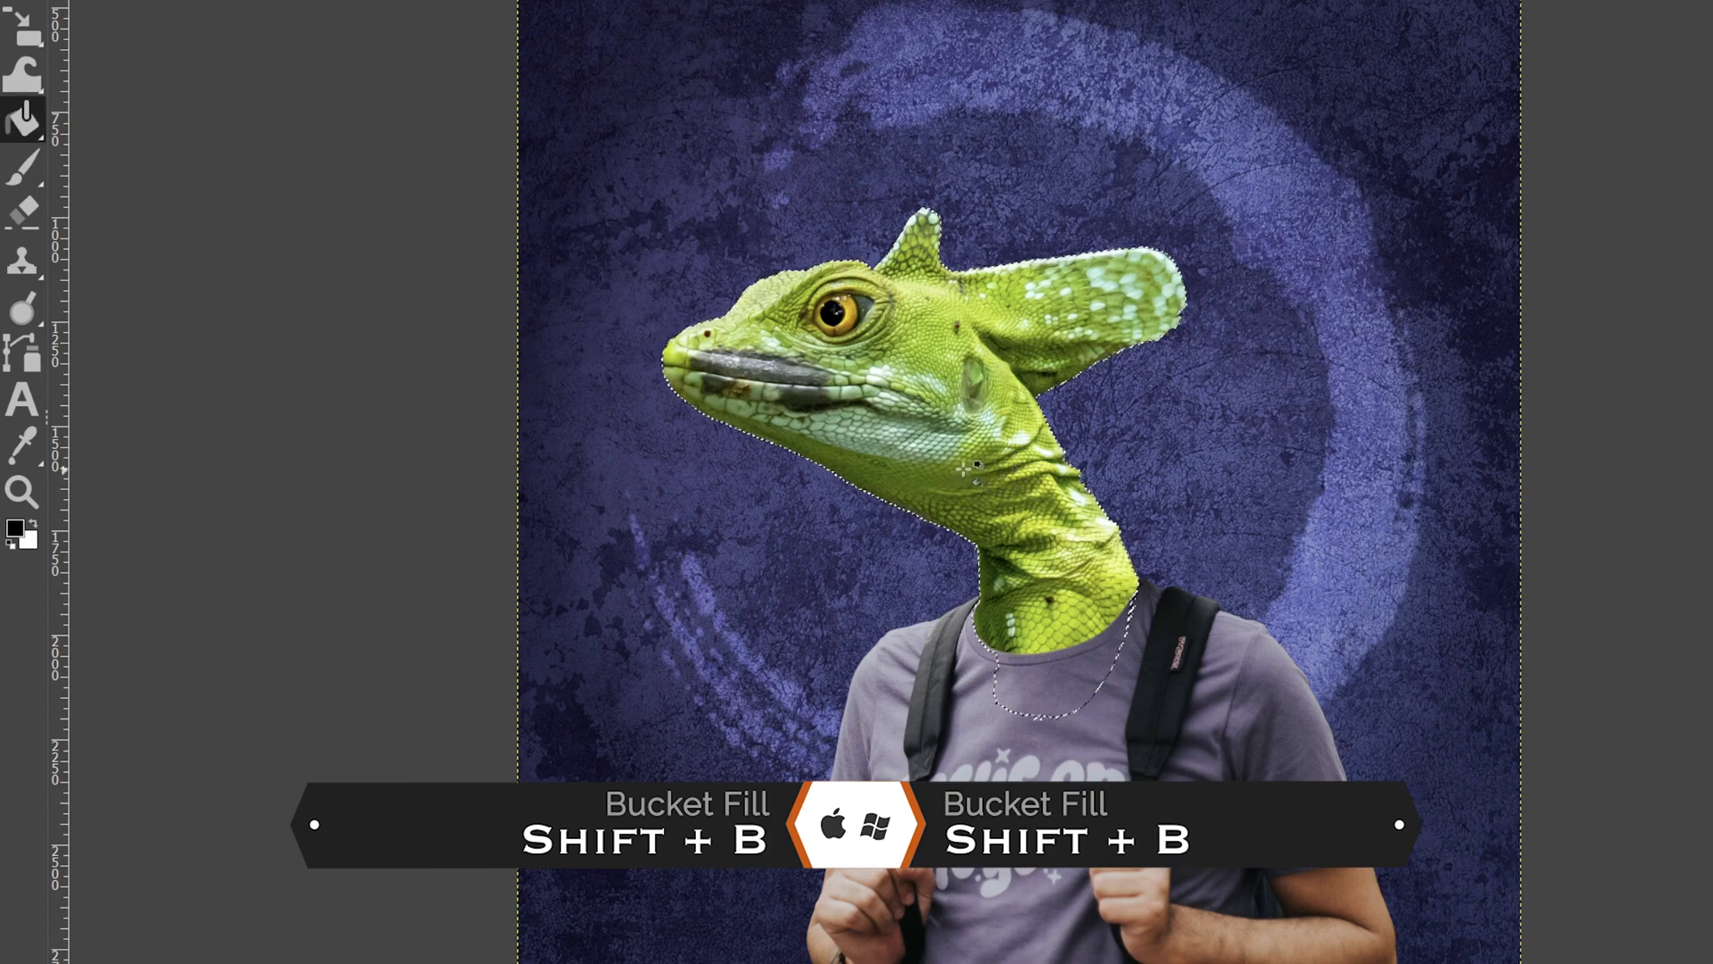
click(961, 436)
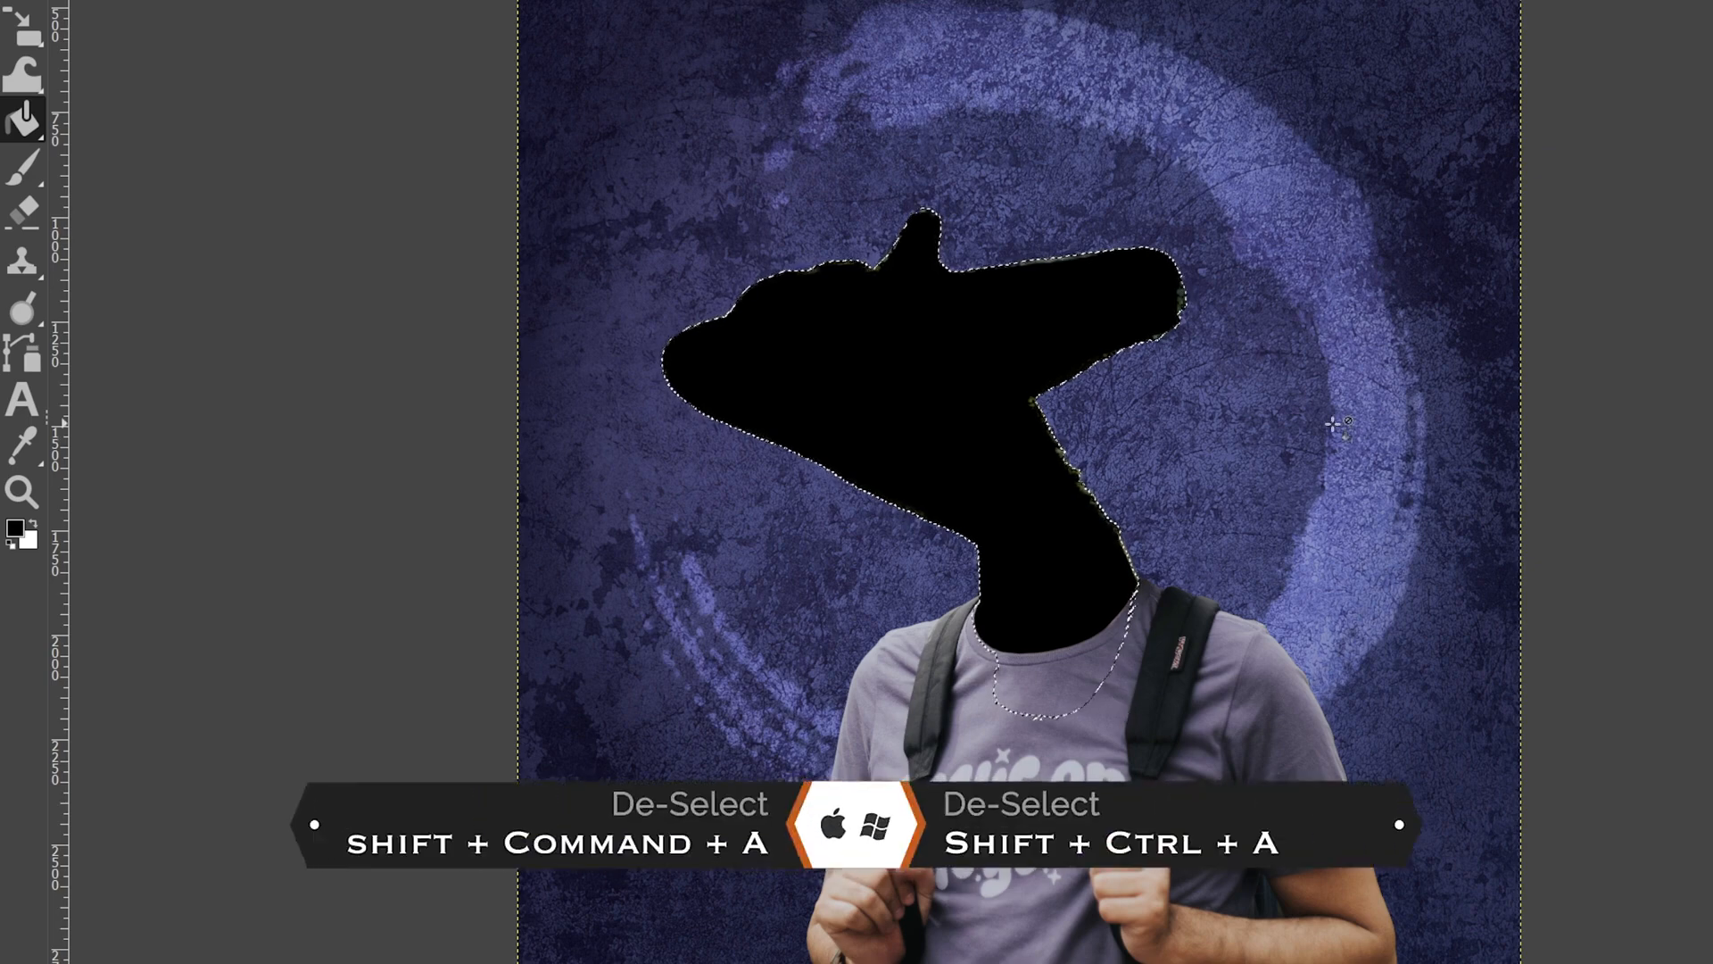
key(shift+ctrl+a)
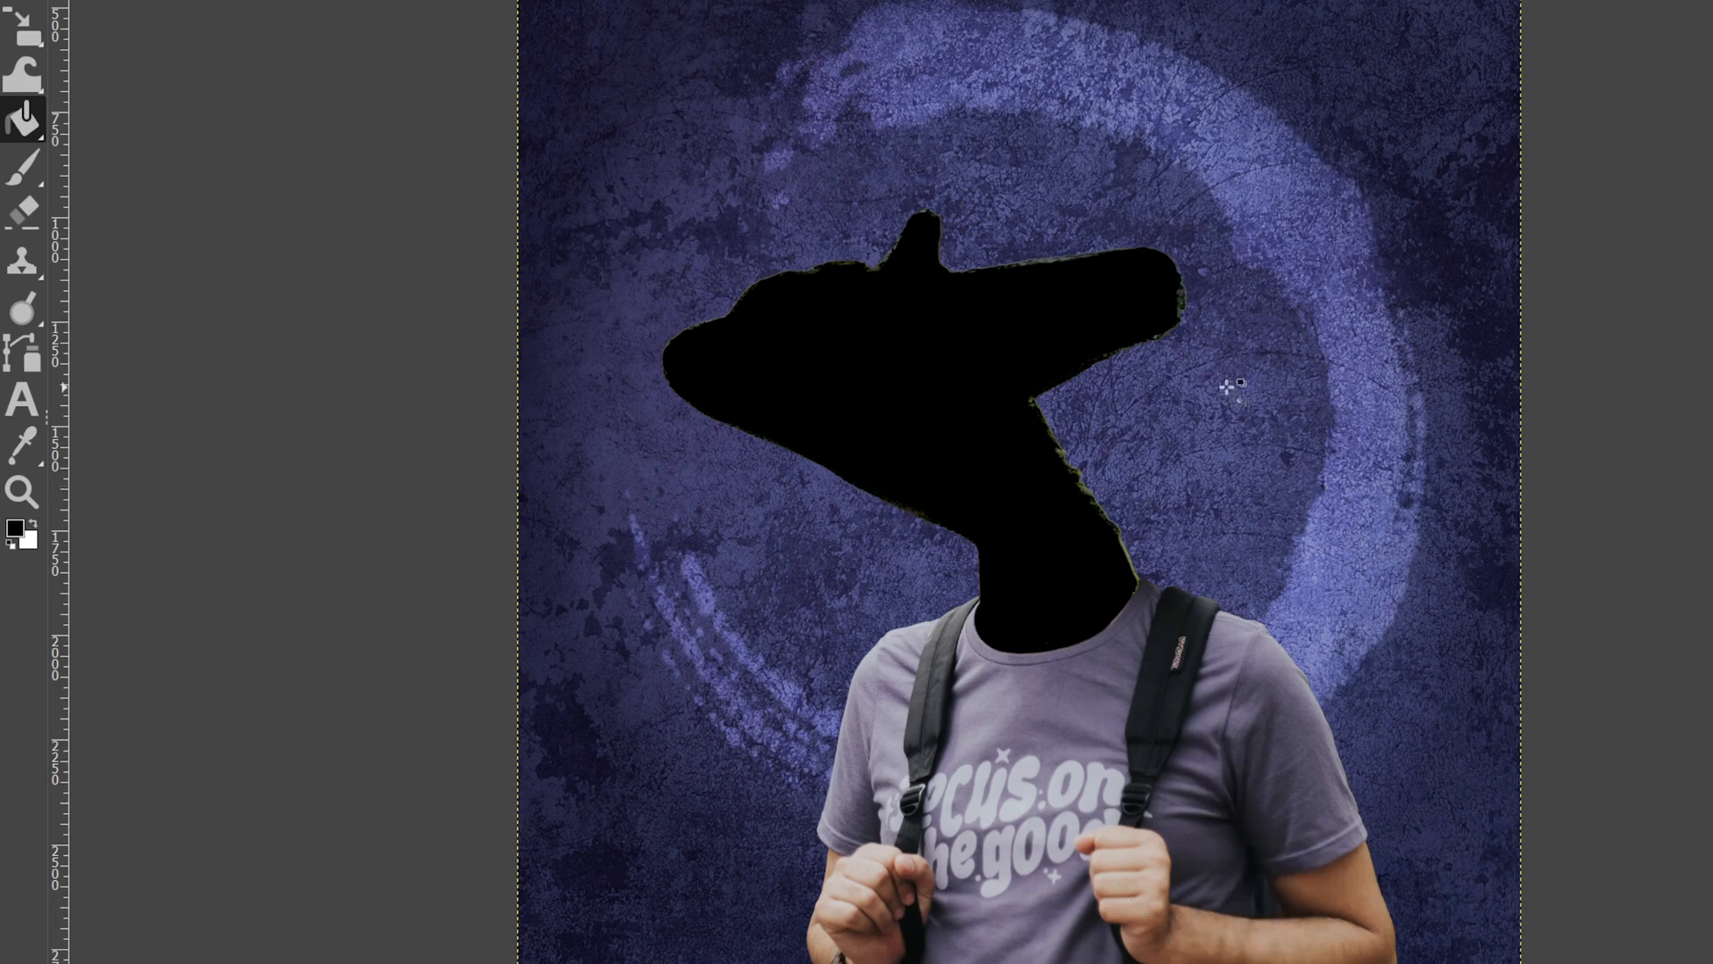
Begin a Unified Transform on the Shadow layer and pull its two upper corners down below the canvas's bottom edge.
key(z)
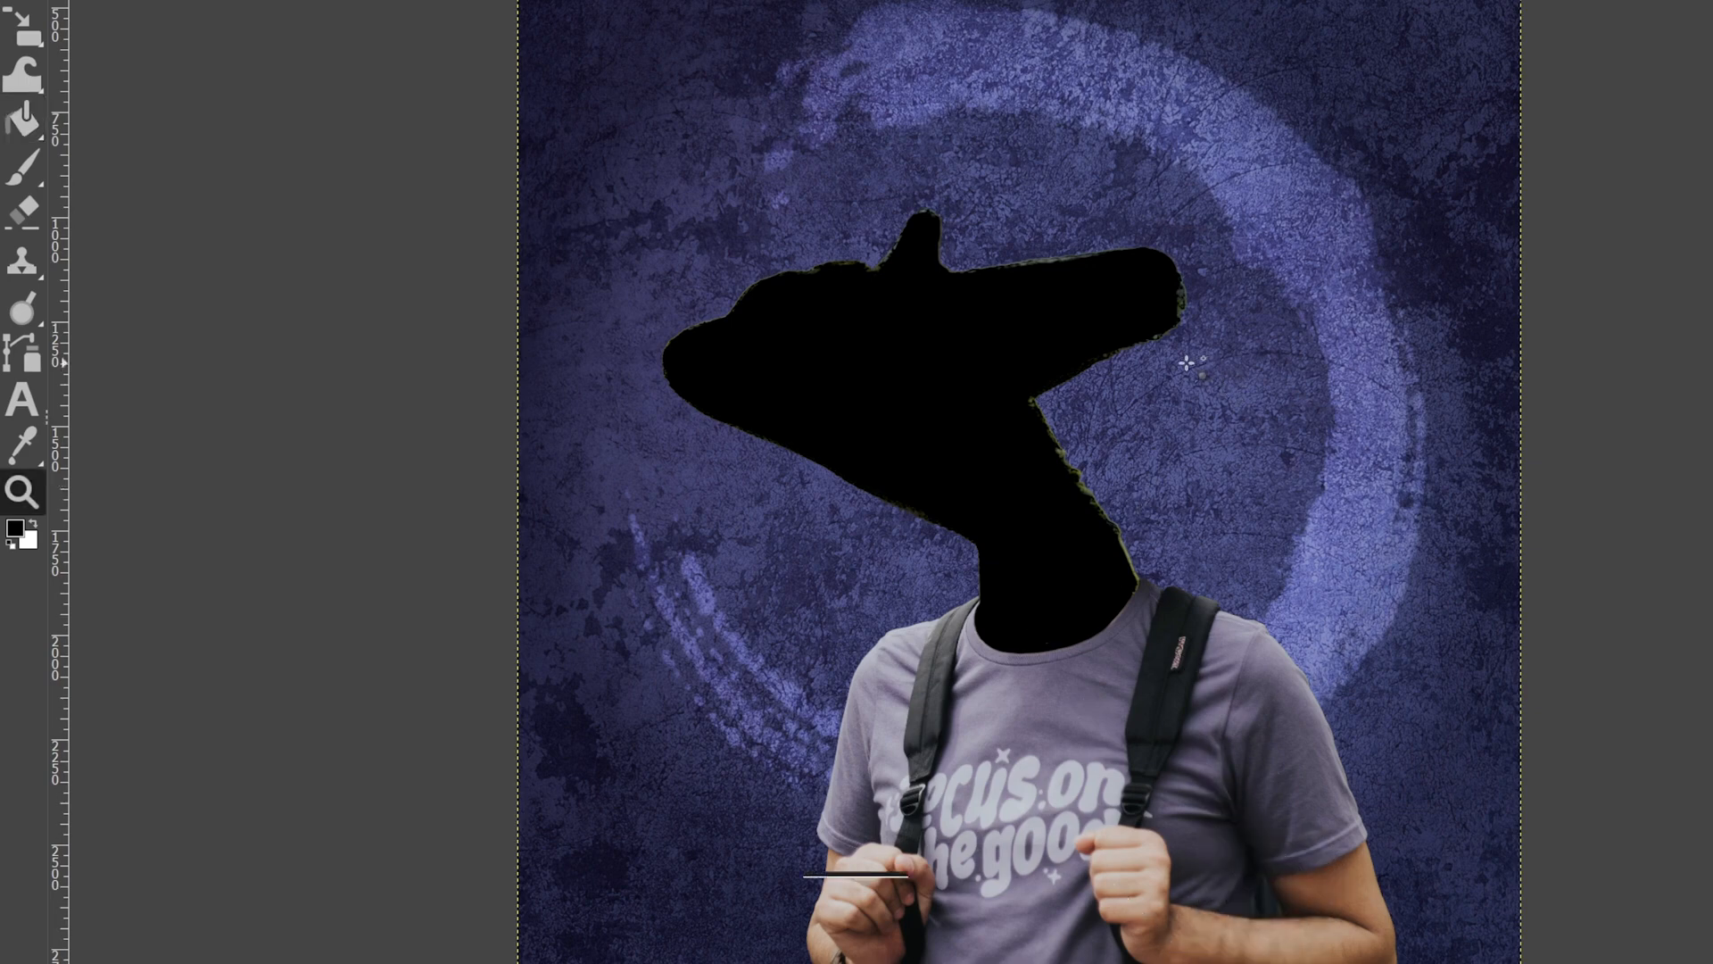
ctrl+click(1186, 363)
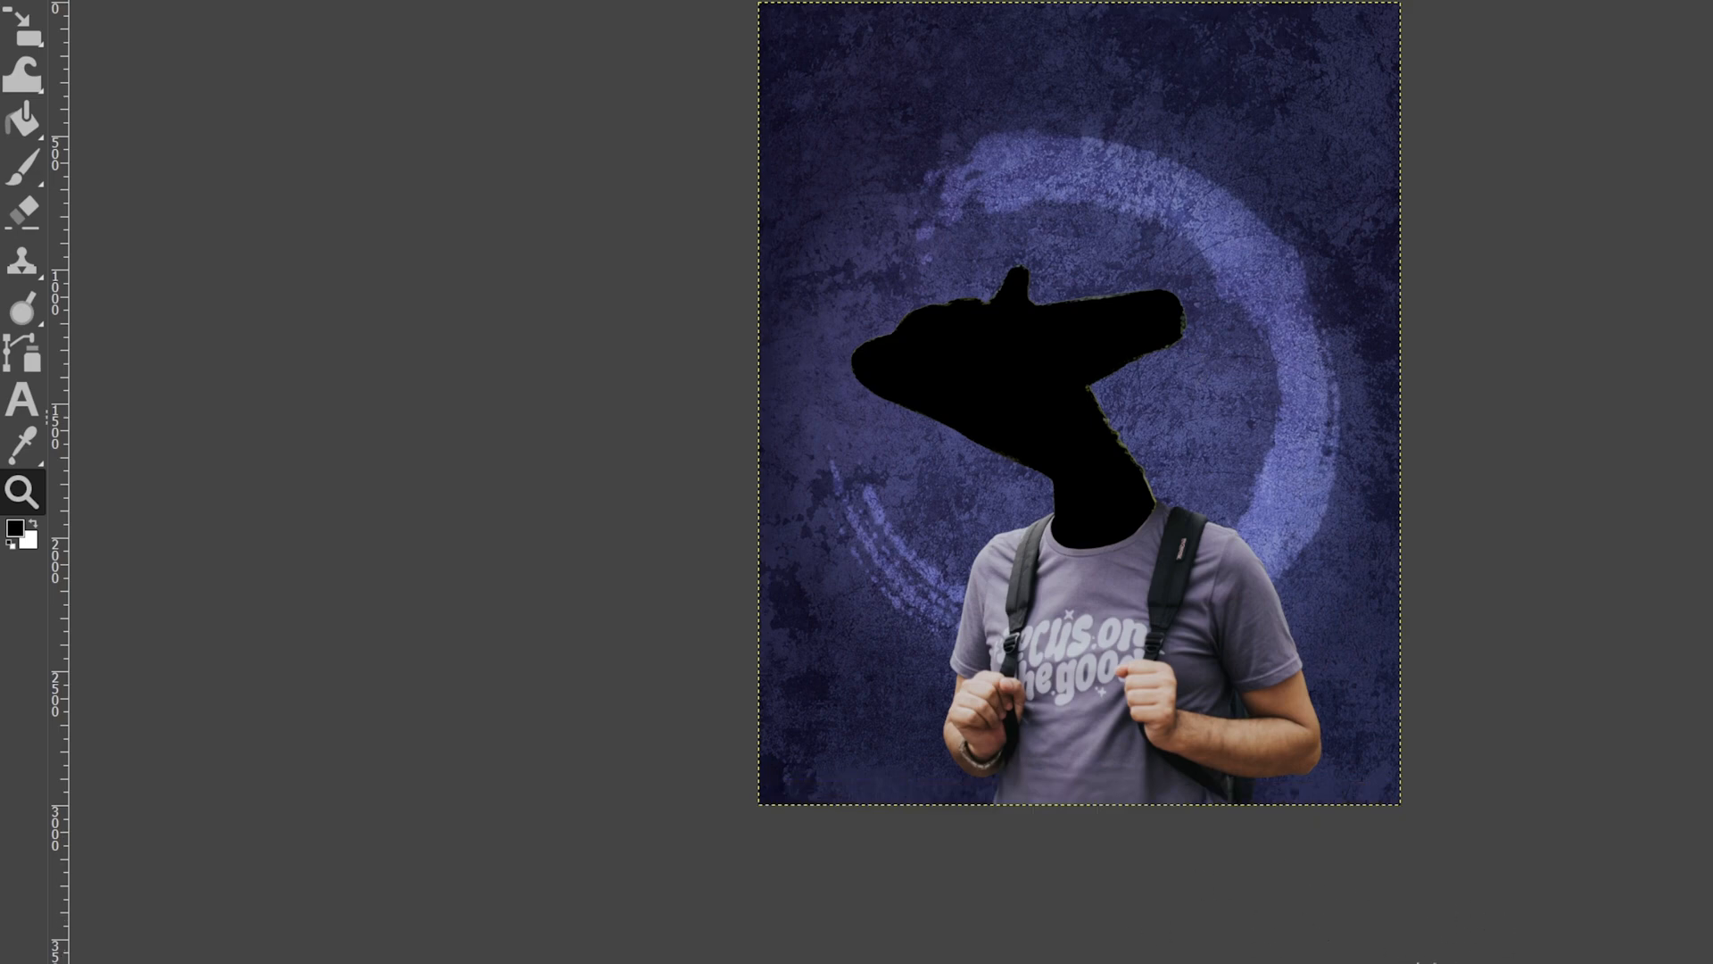
mouse_move(23, 27)
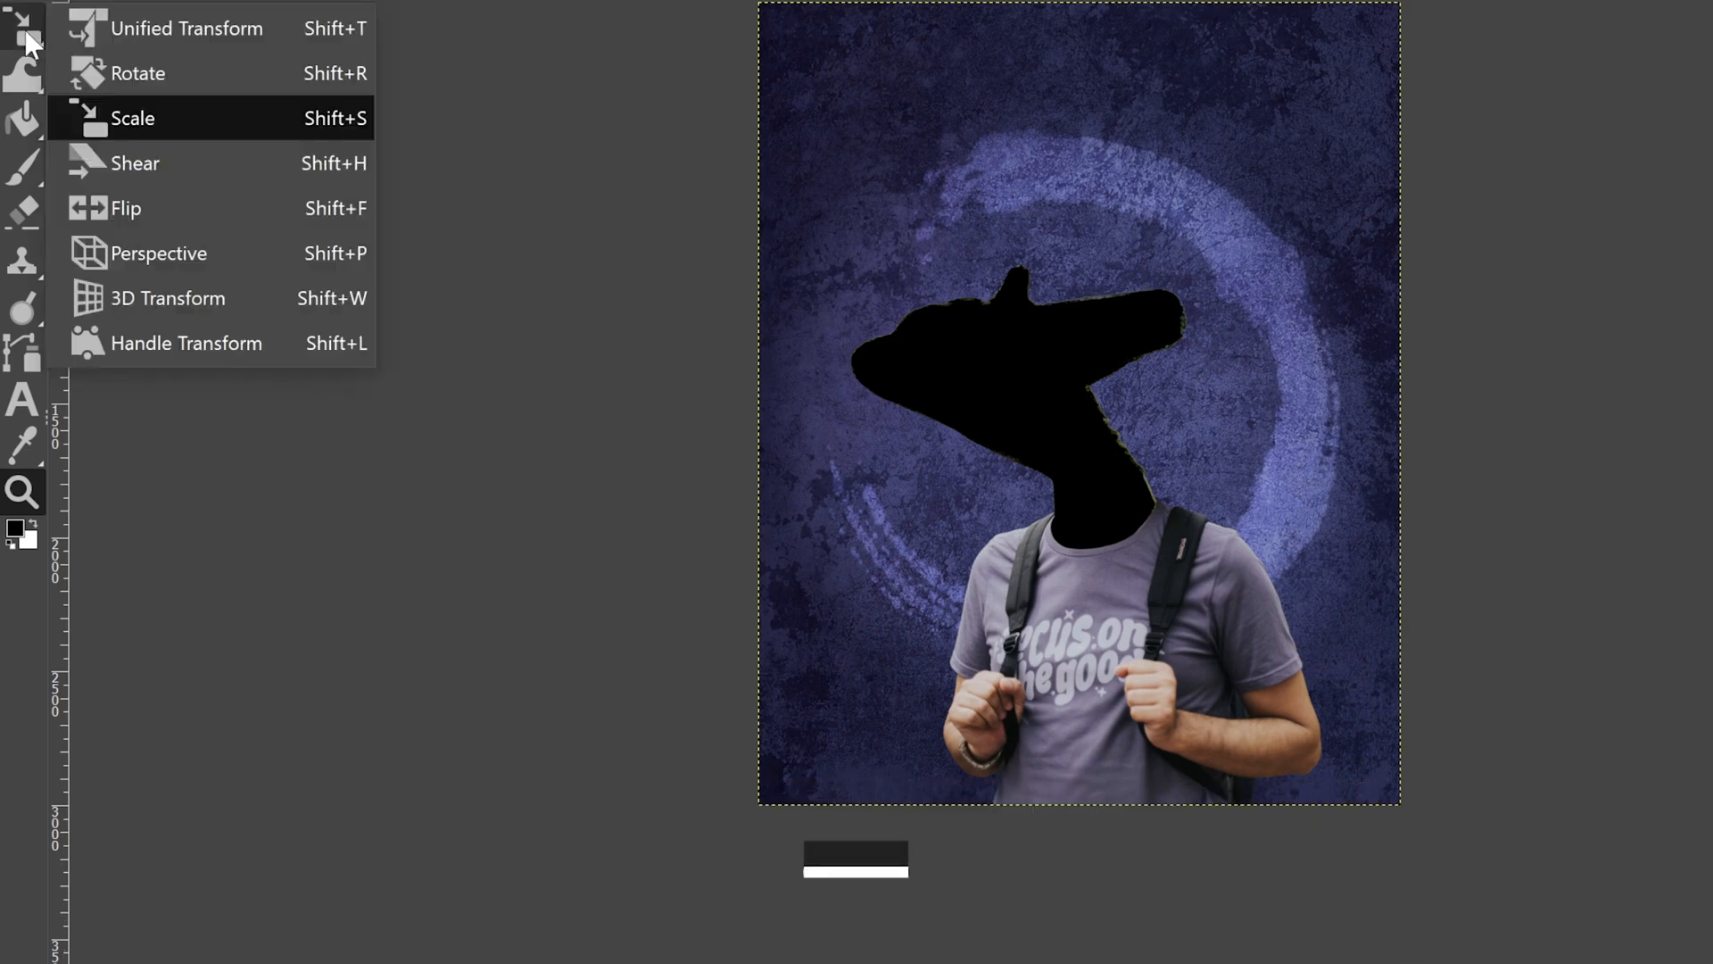
click(134, 29)
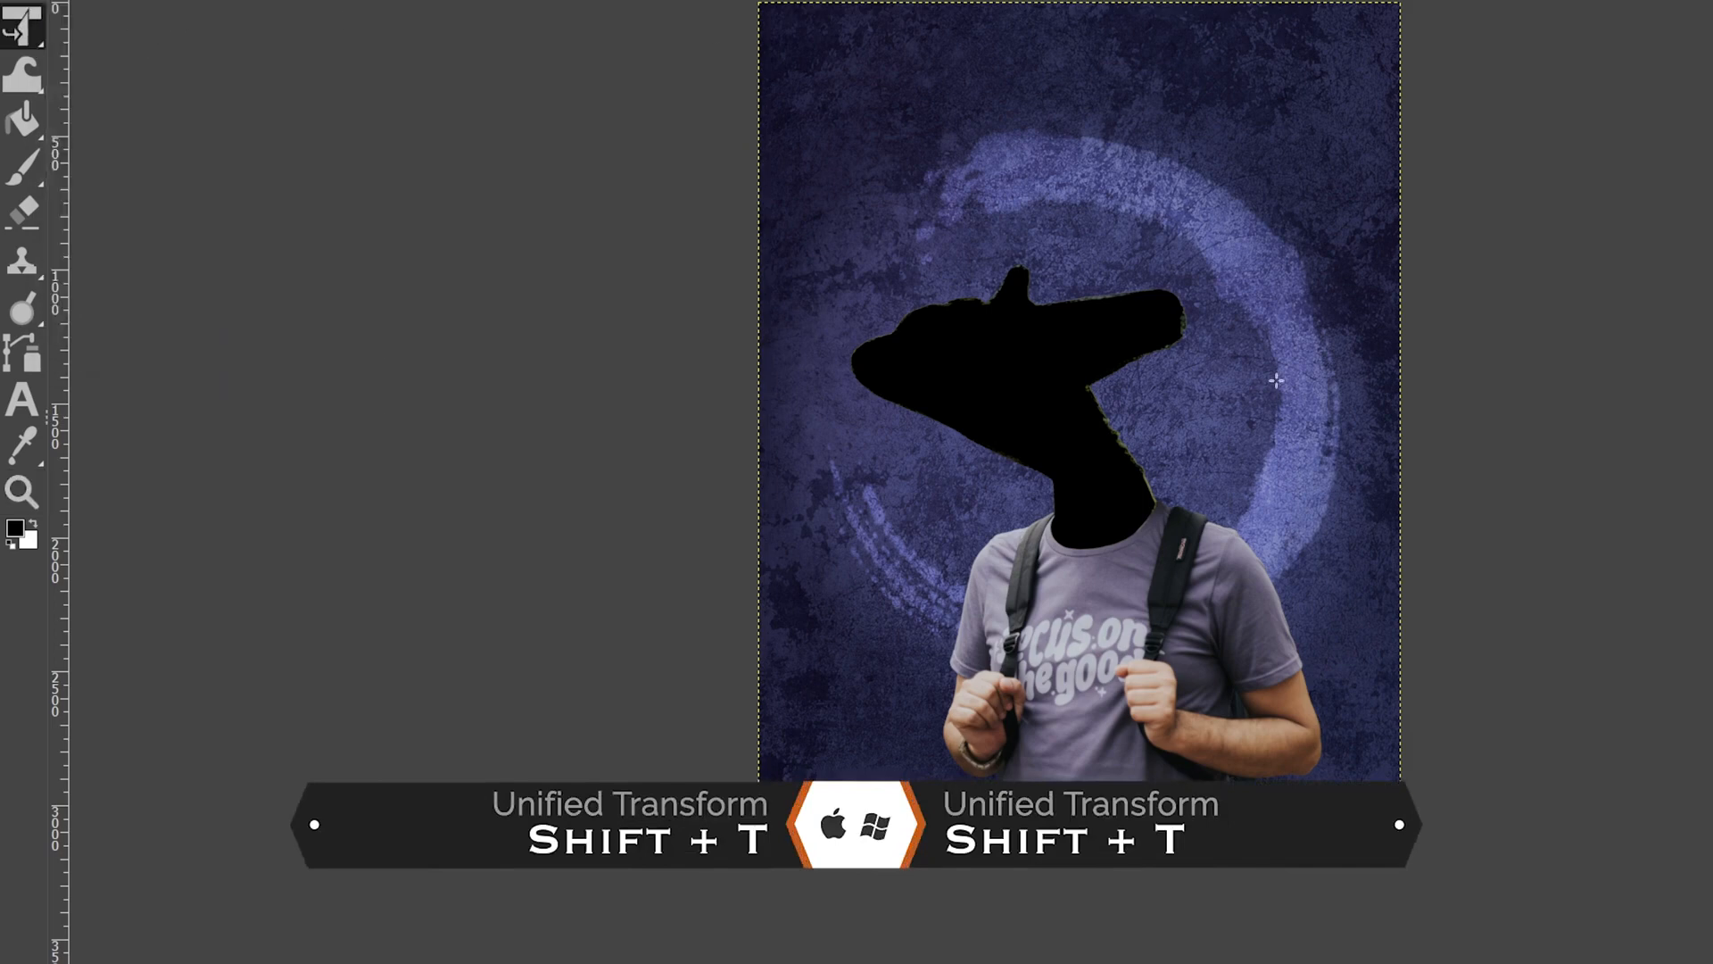
click(1069, 398)
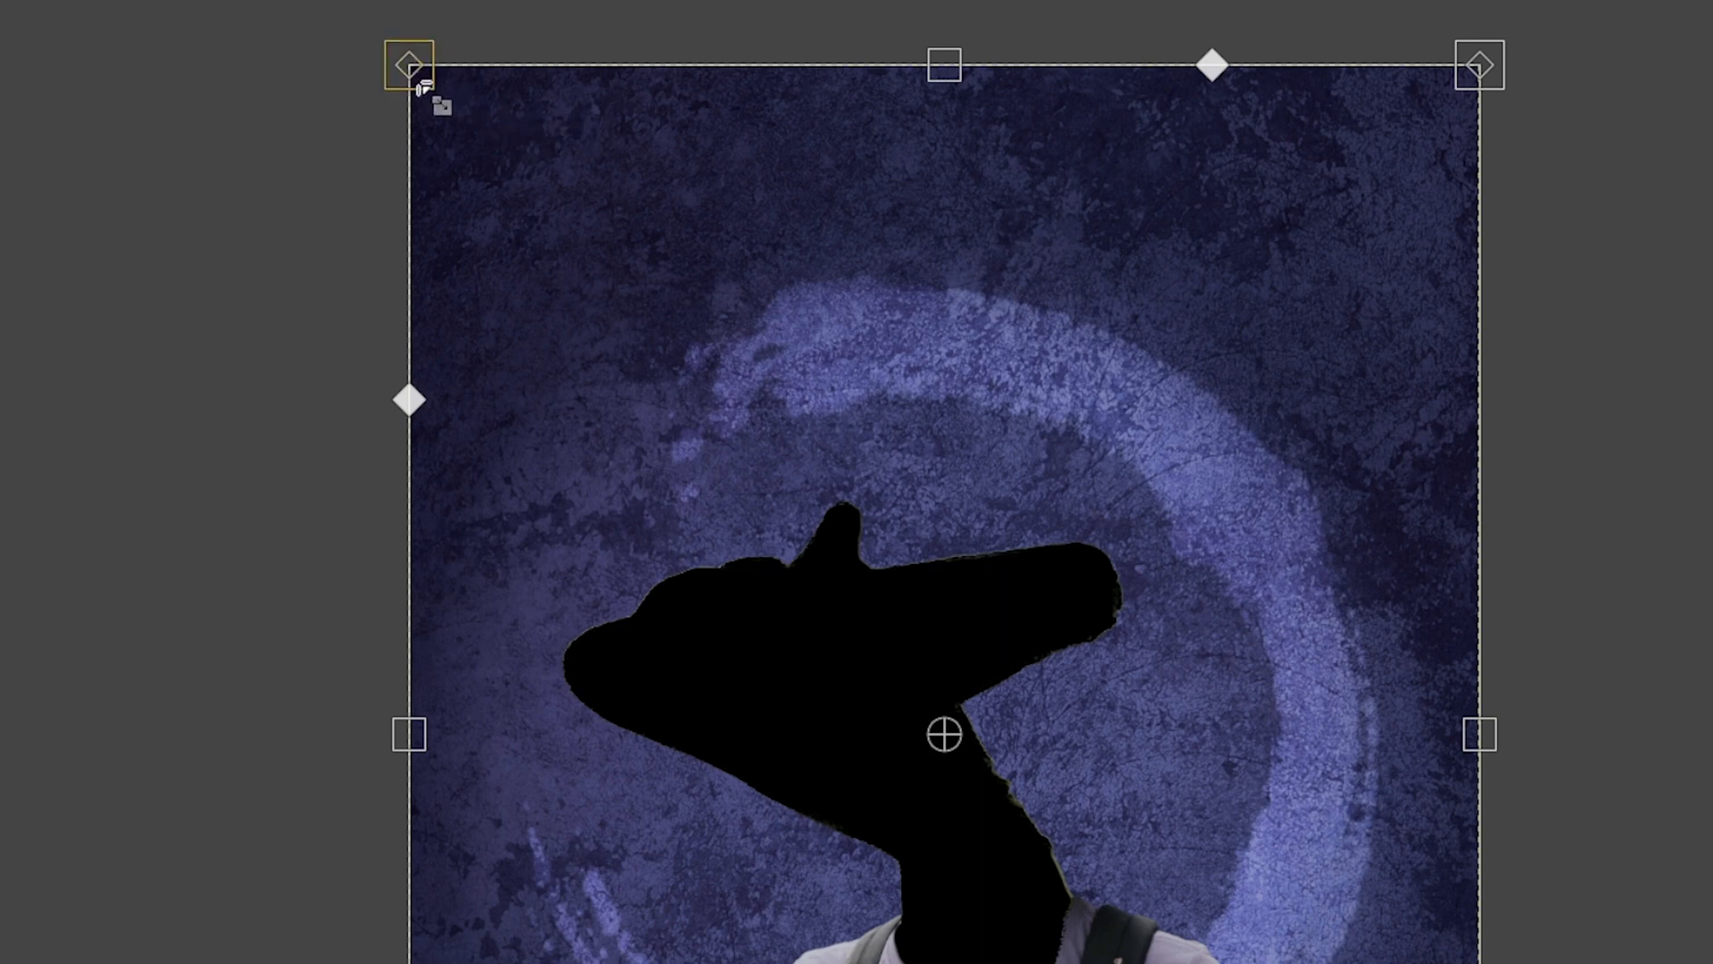
mouse_move(428, 85)
mouse_down()
mouse_move(482, 157)
mouse_move(425, 87)
mouse_up()
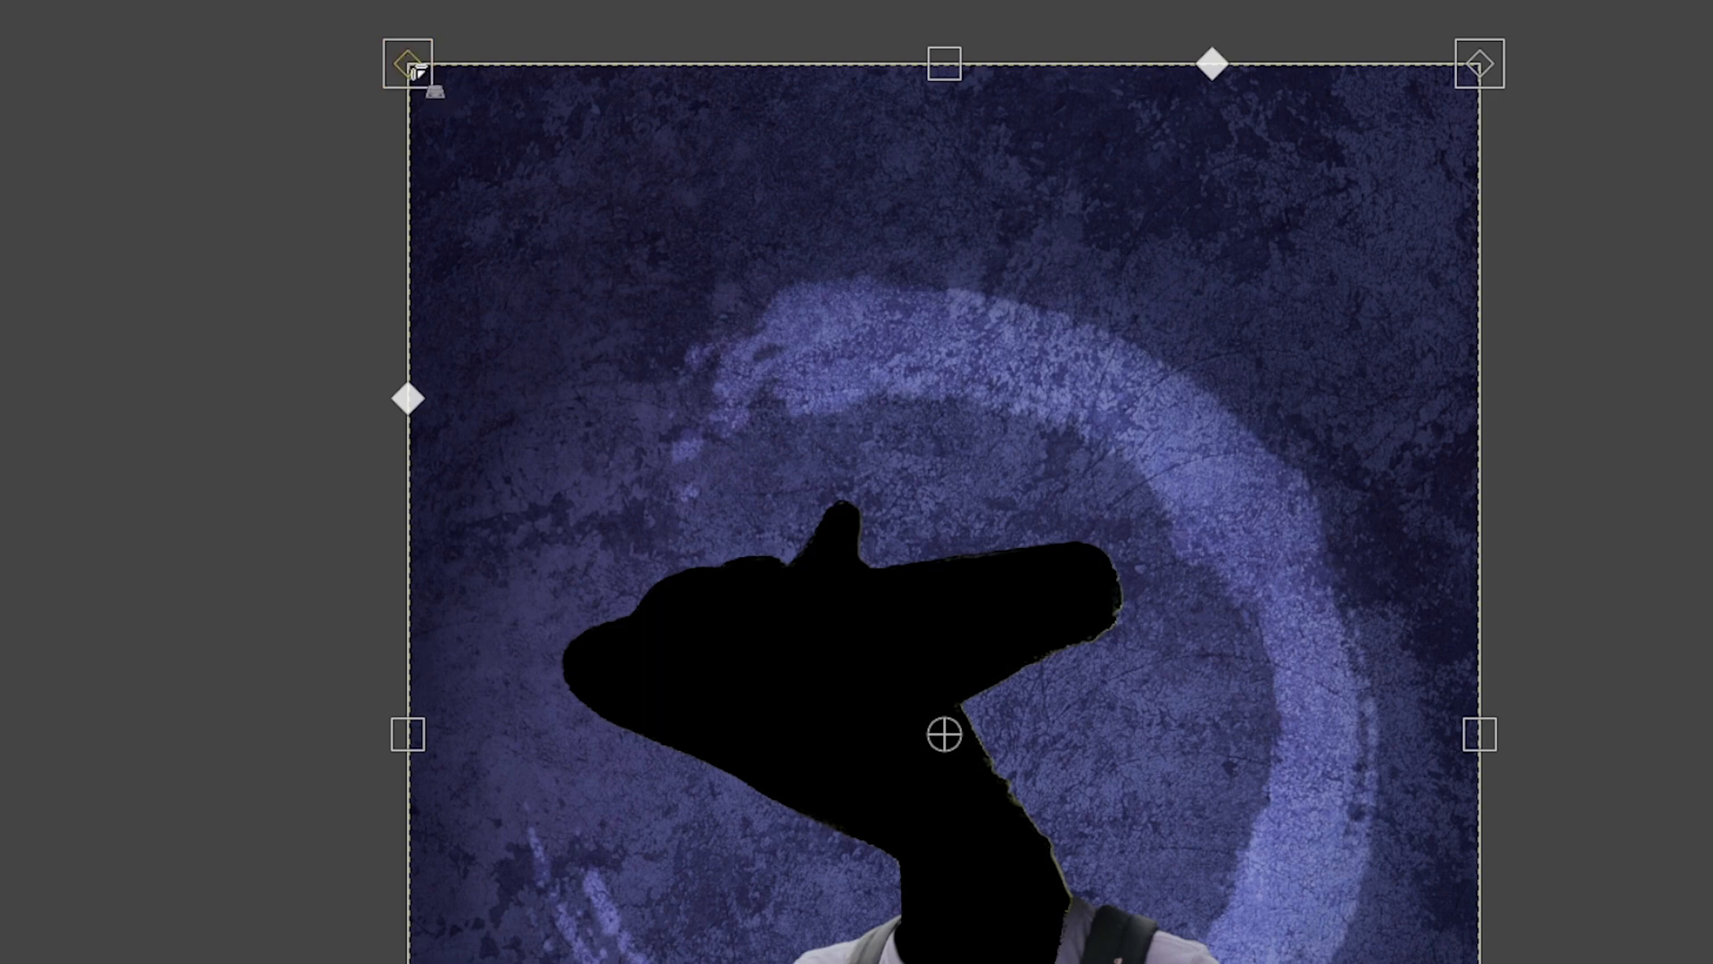
drag(412, 69, 659, 963)
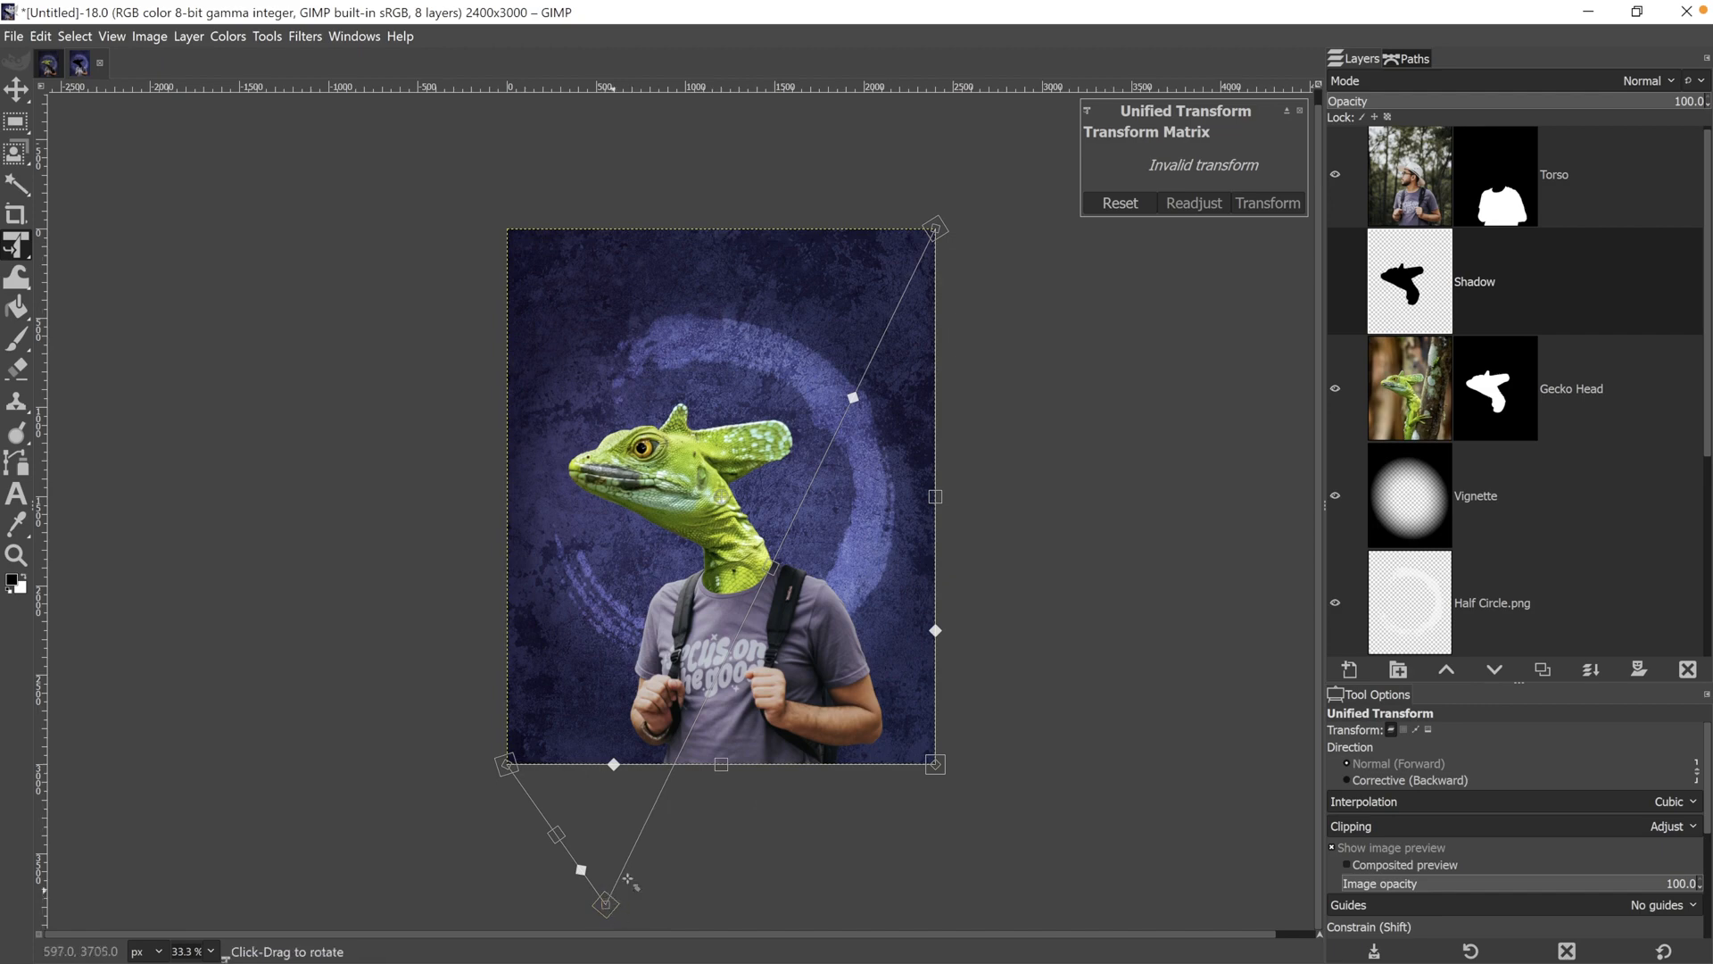
drag(935, 230, 955, 893)
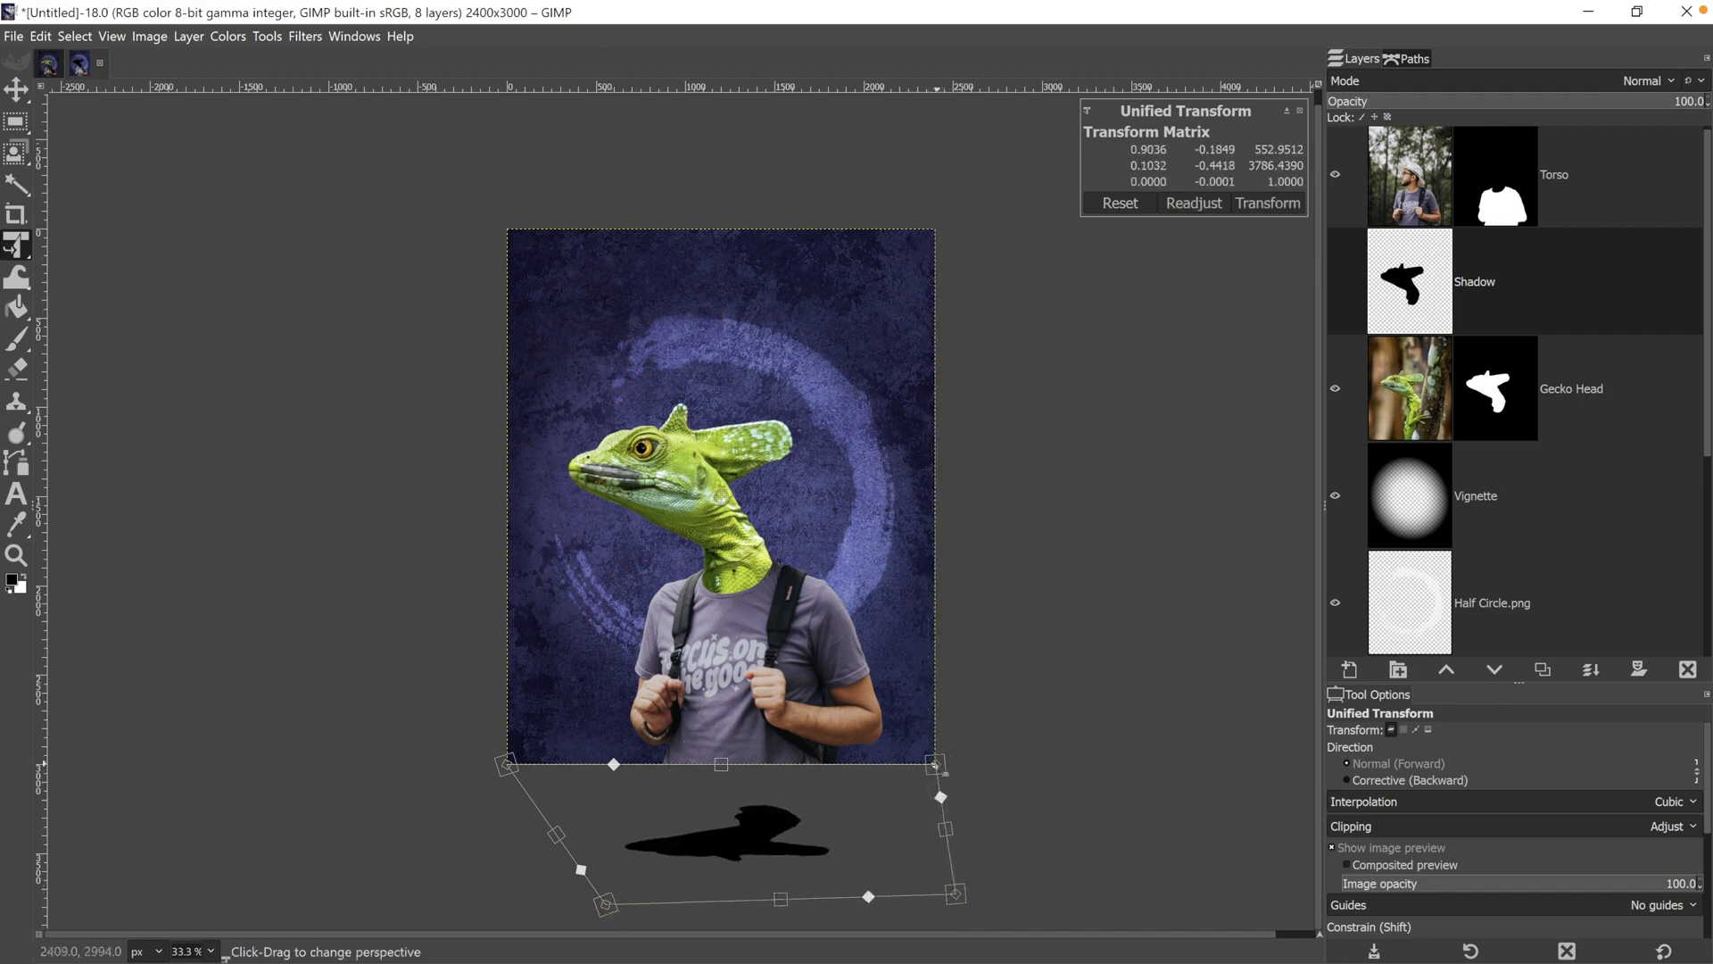
Pull the shadow's original lower corners up above the shirt and shift the other two outward, flipping the silhouette over the torso.
drag(935, 765, 862, 279)
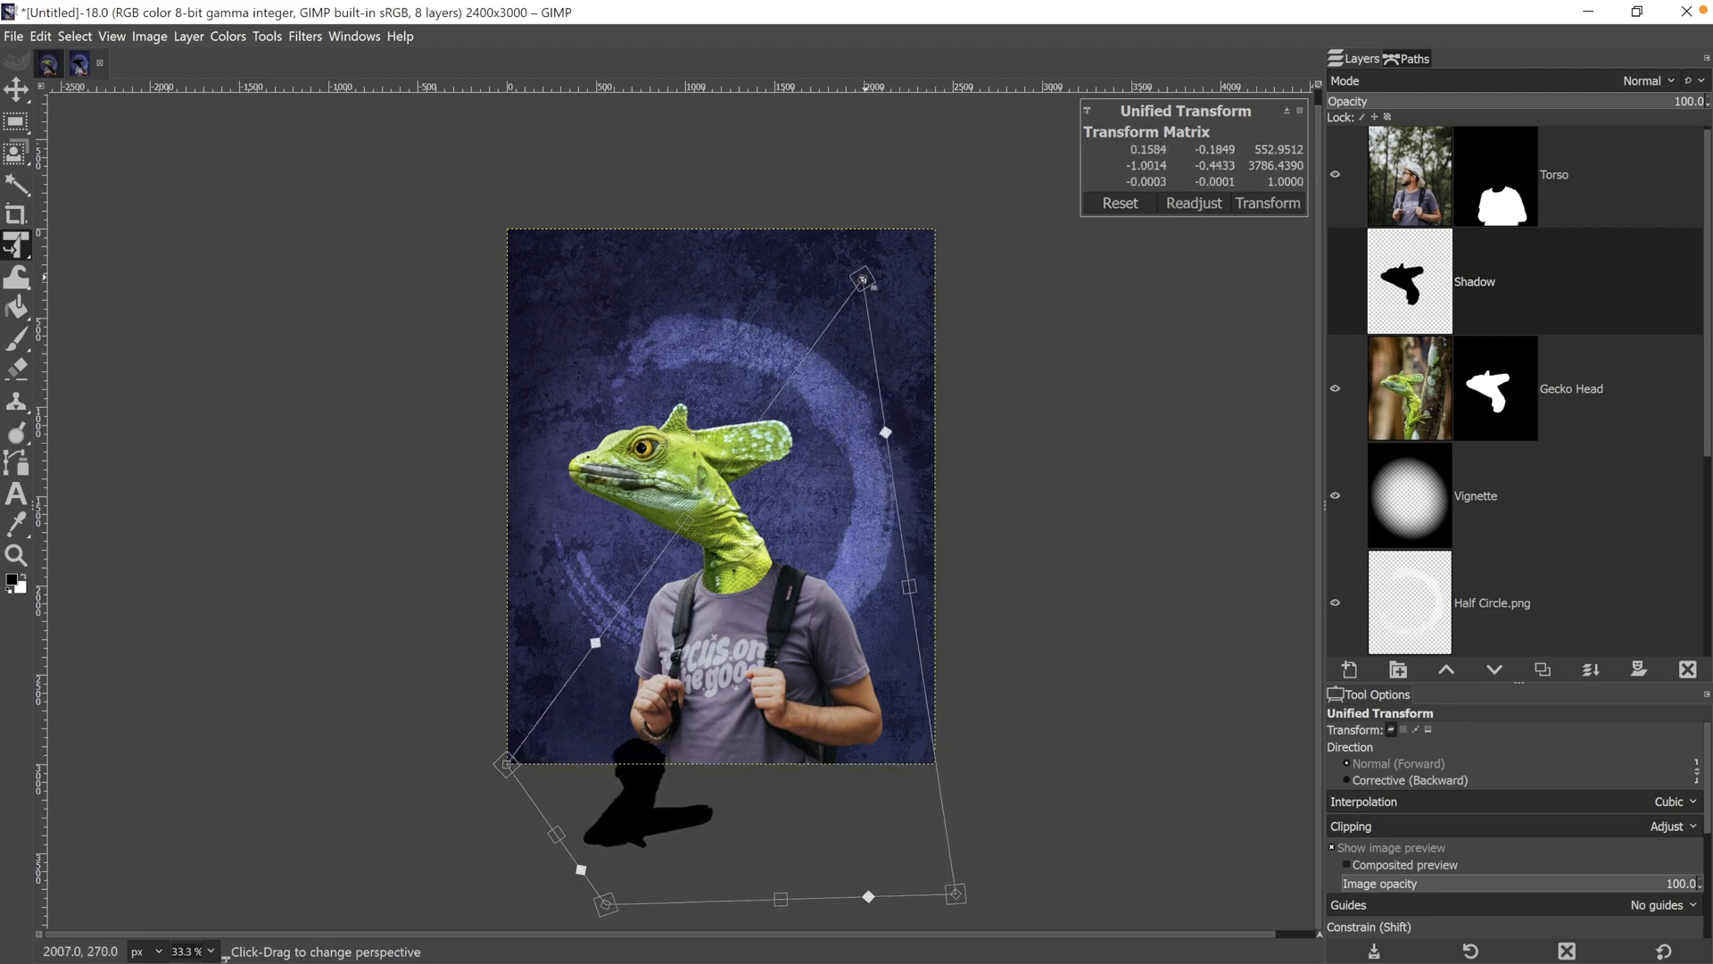
drag(505, 765, 488, 520)
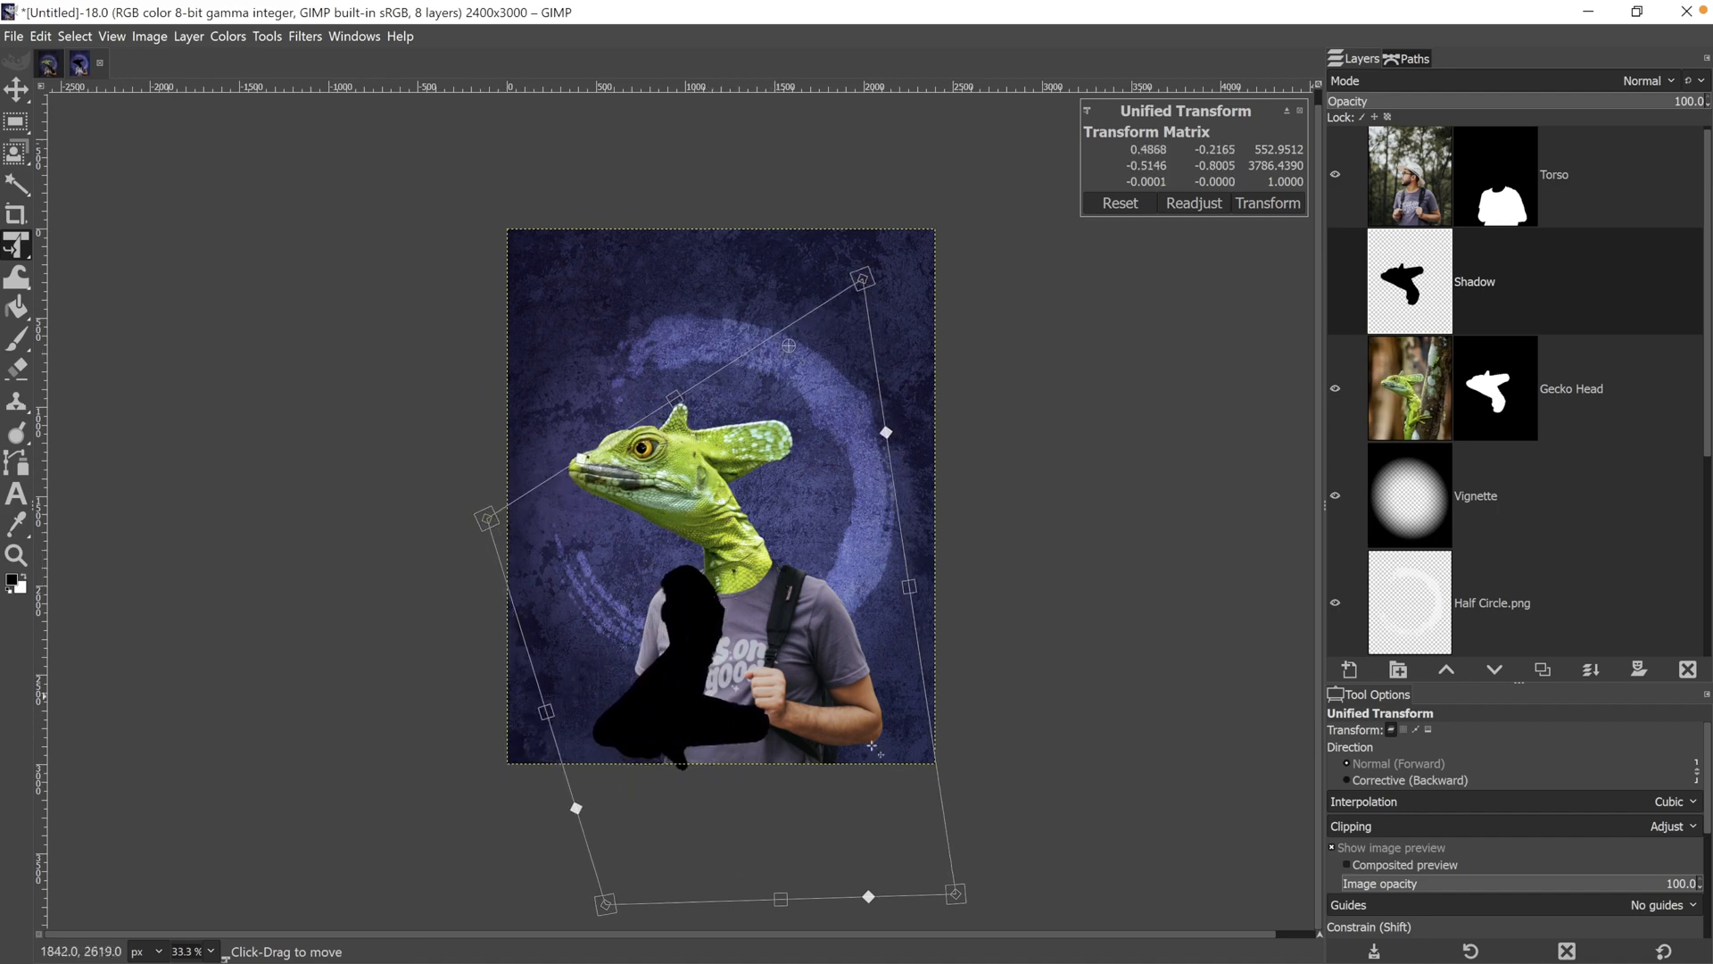
drag(955, 893, 1123, 787)
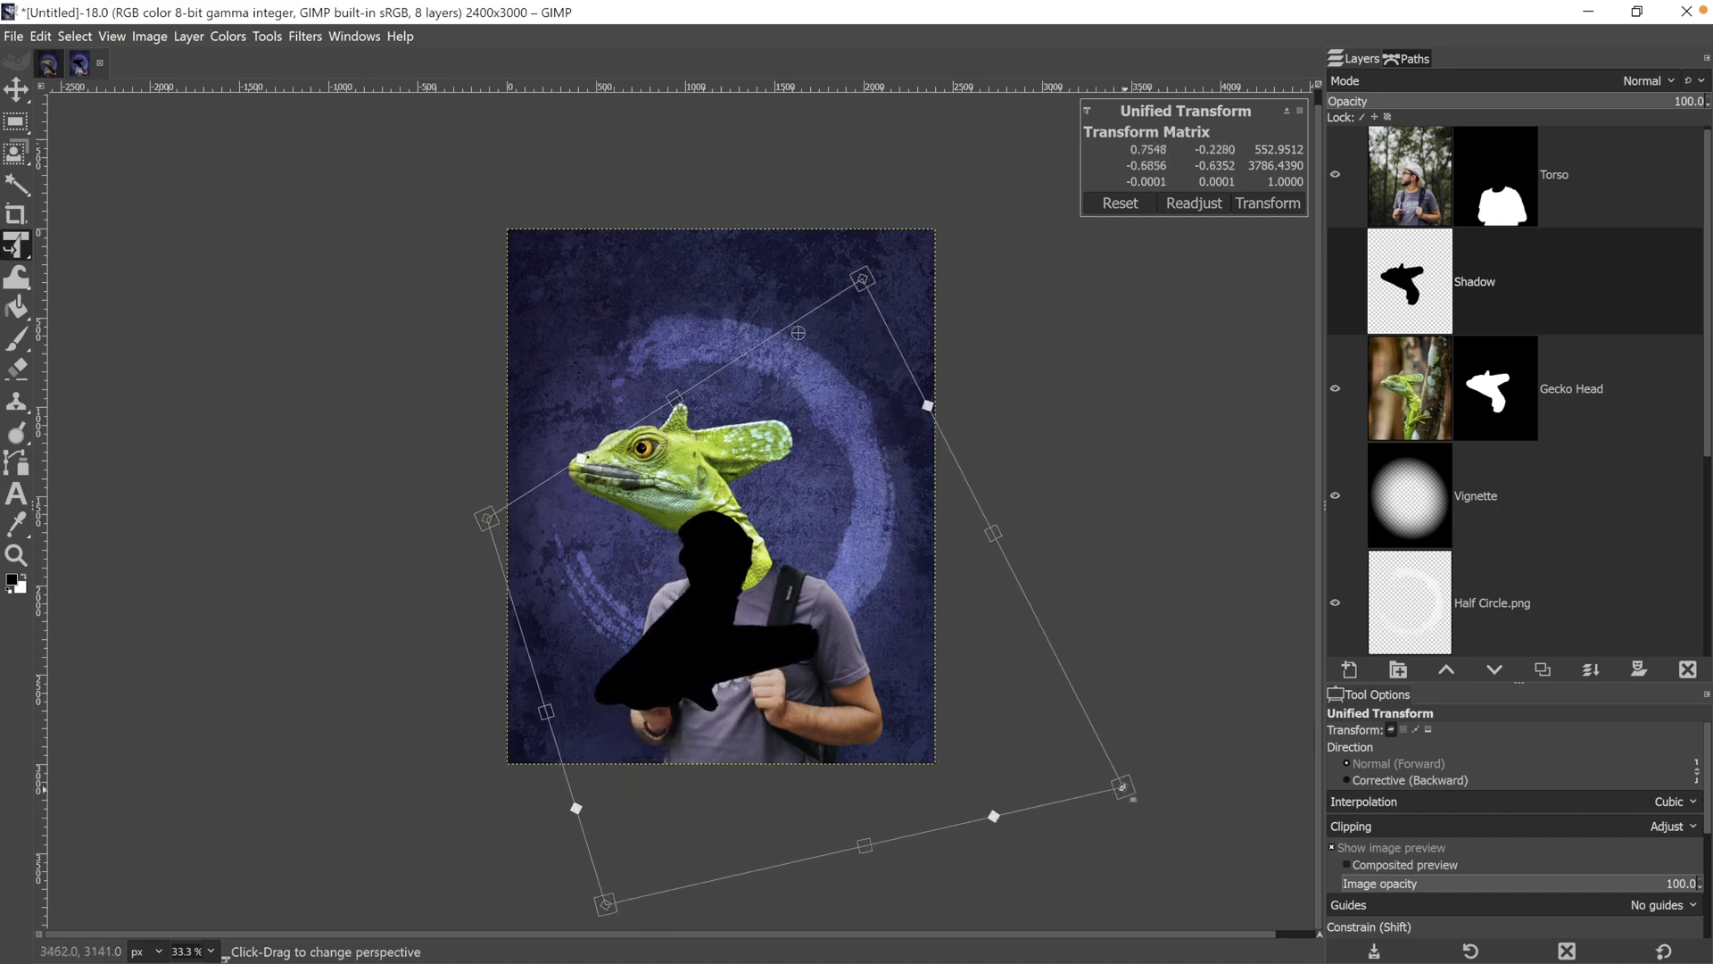
drag(608, 905, 785, 911)
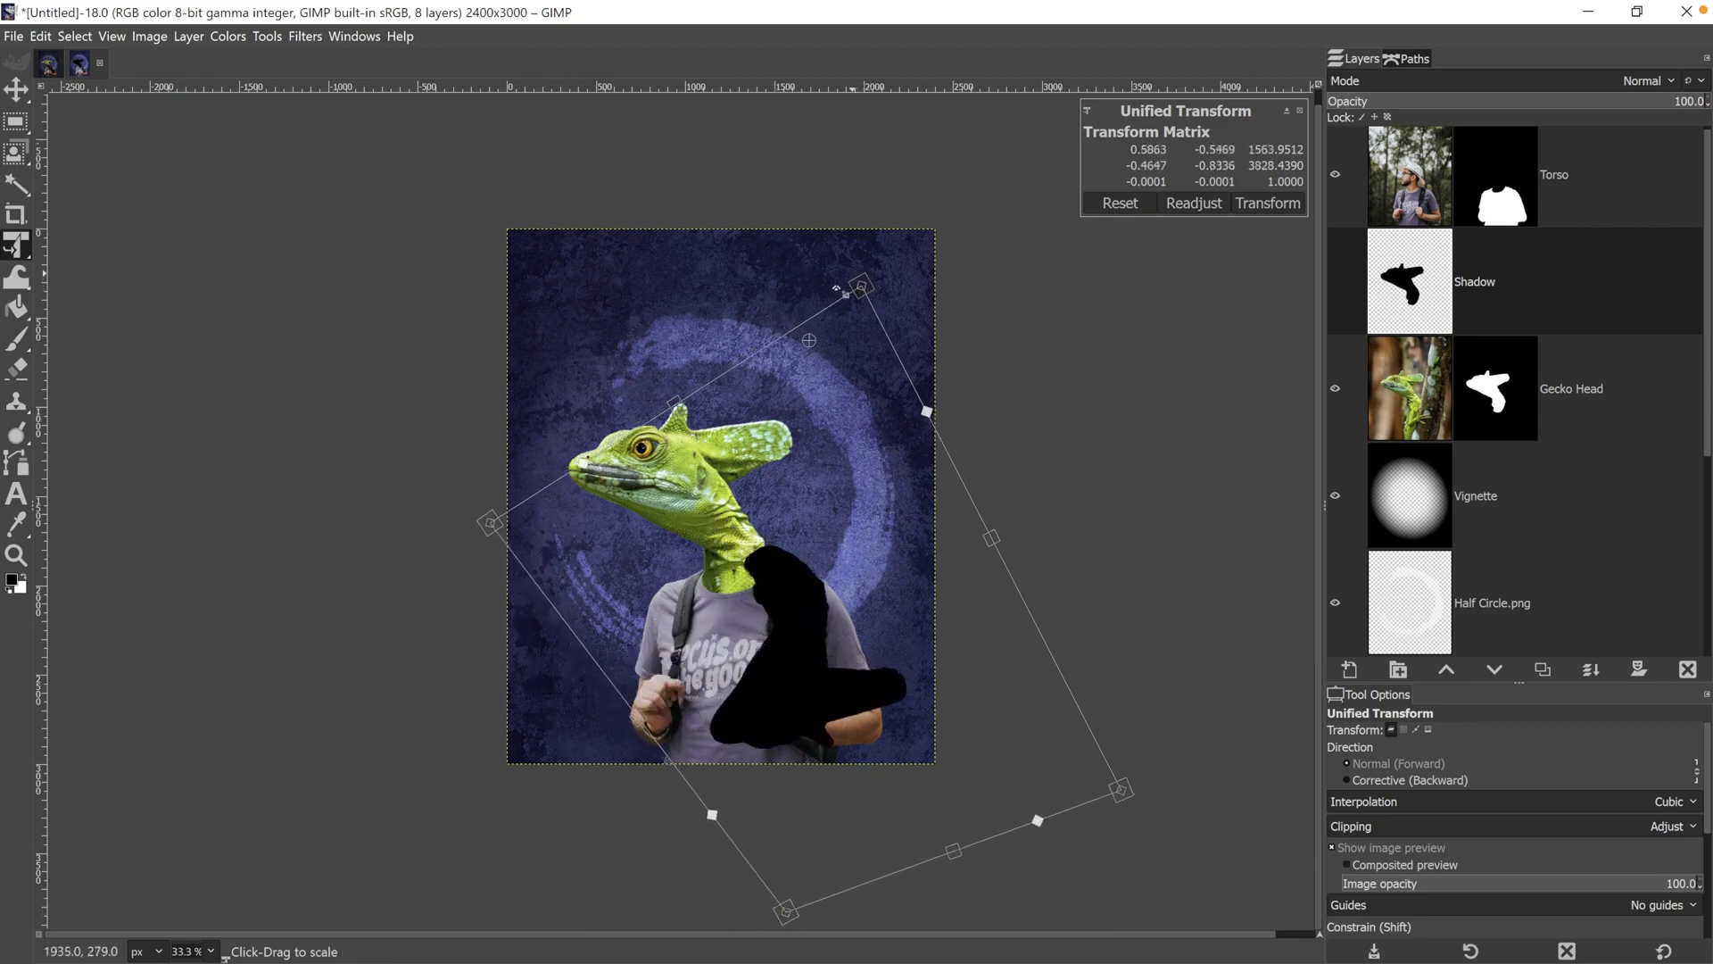
Fine-tune the shadow's four corners so it falls from the lizard's neck across the shirt and backpack arm, and apply the transform.
drag(859, 286, 801, 314)
drag(485, 516, 360, 502)
drag(786, 911, 804, 891)
drag(800, 314, 784, 217)
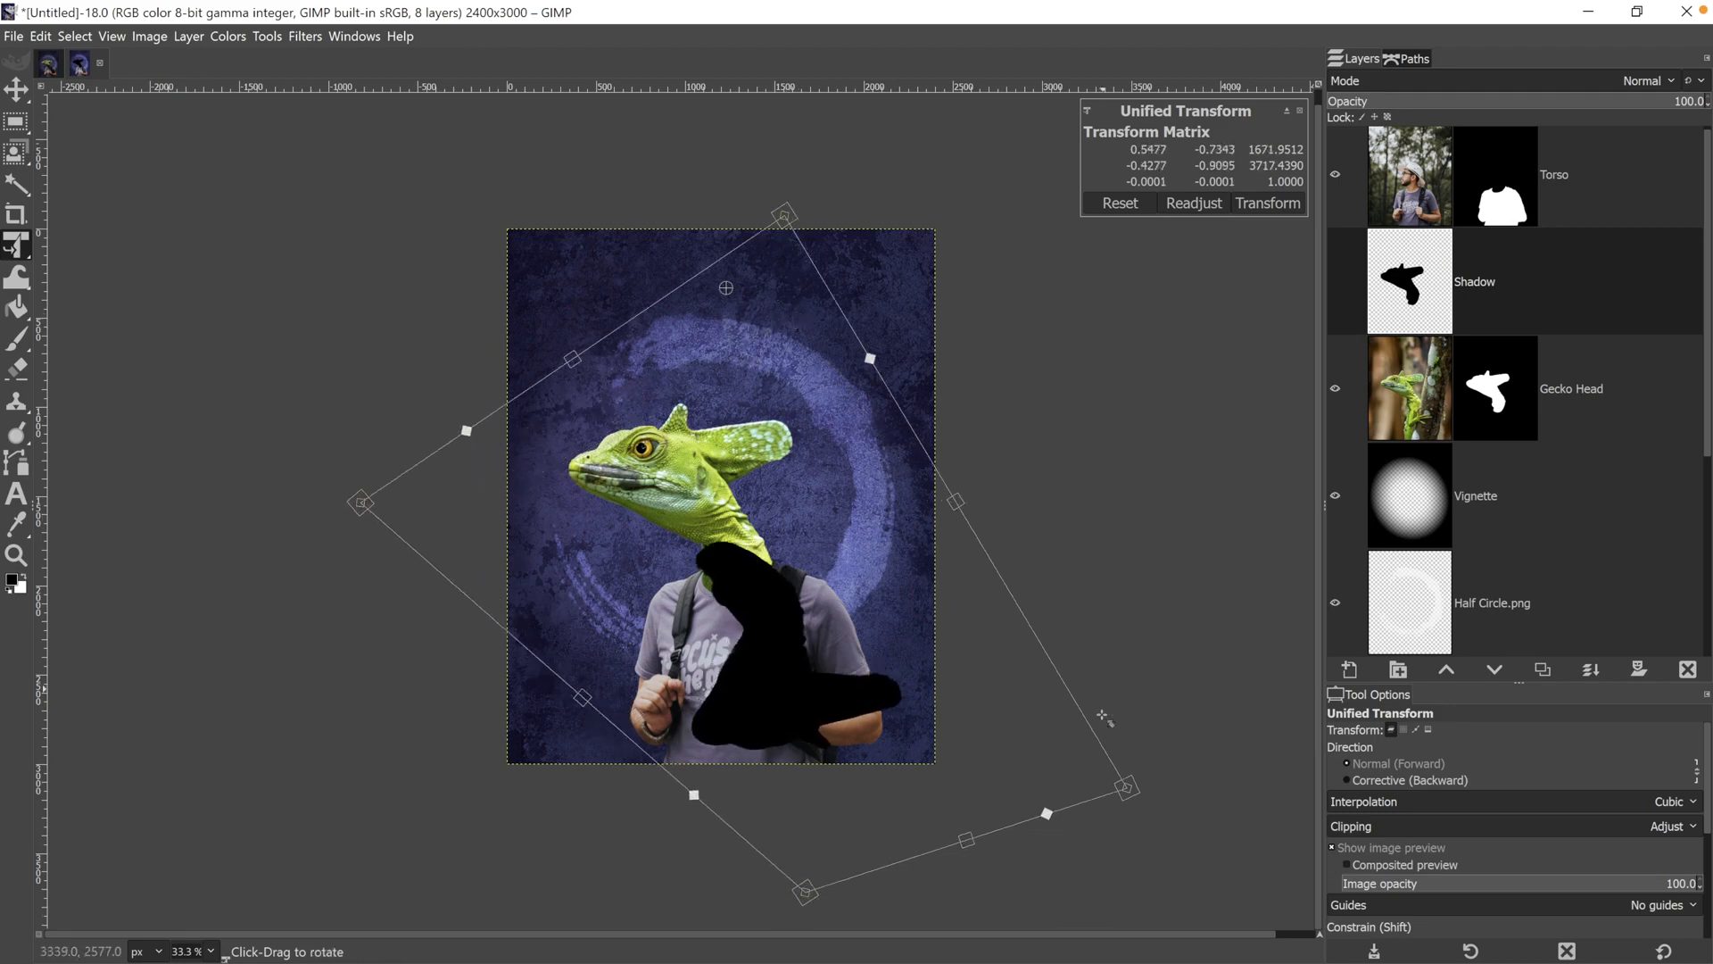
drag(1127, 787, 1105, 769)
drag(360, 502, 386, 492)
drag(784, 217, 745, 254)
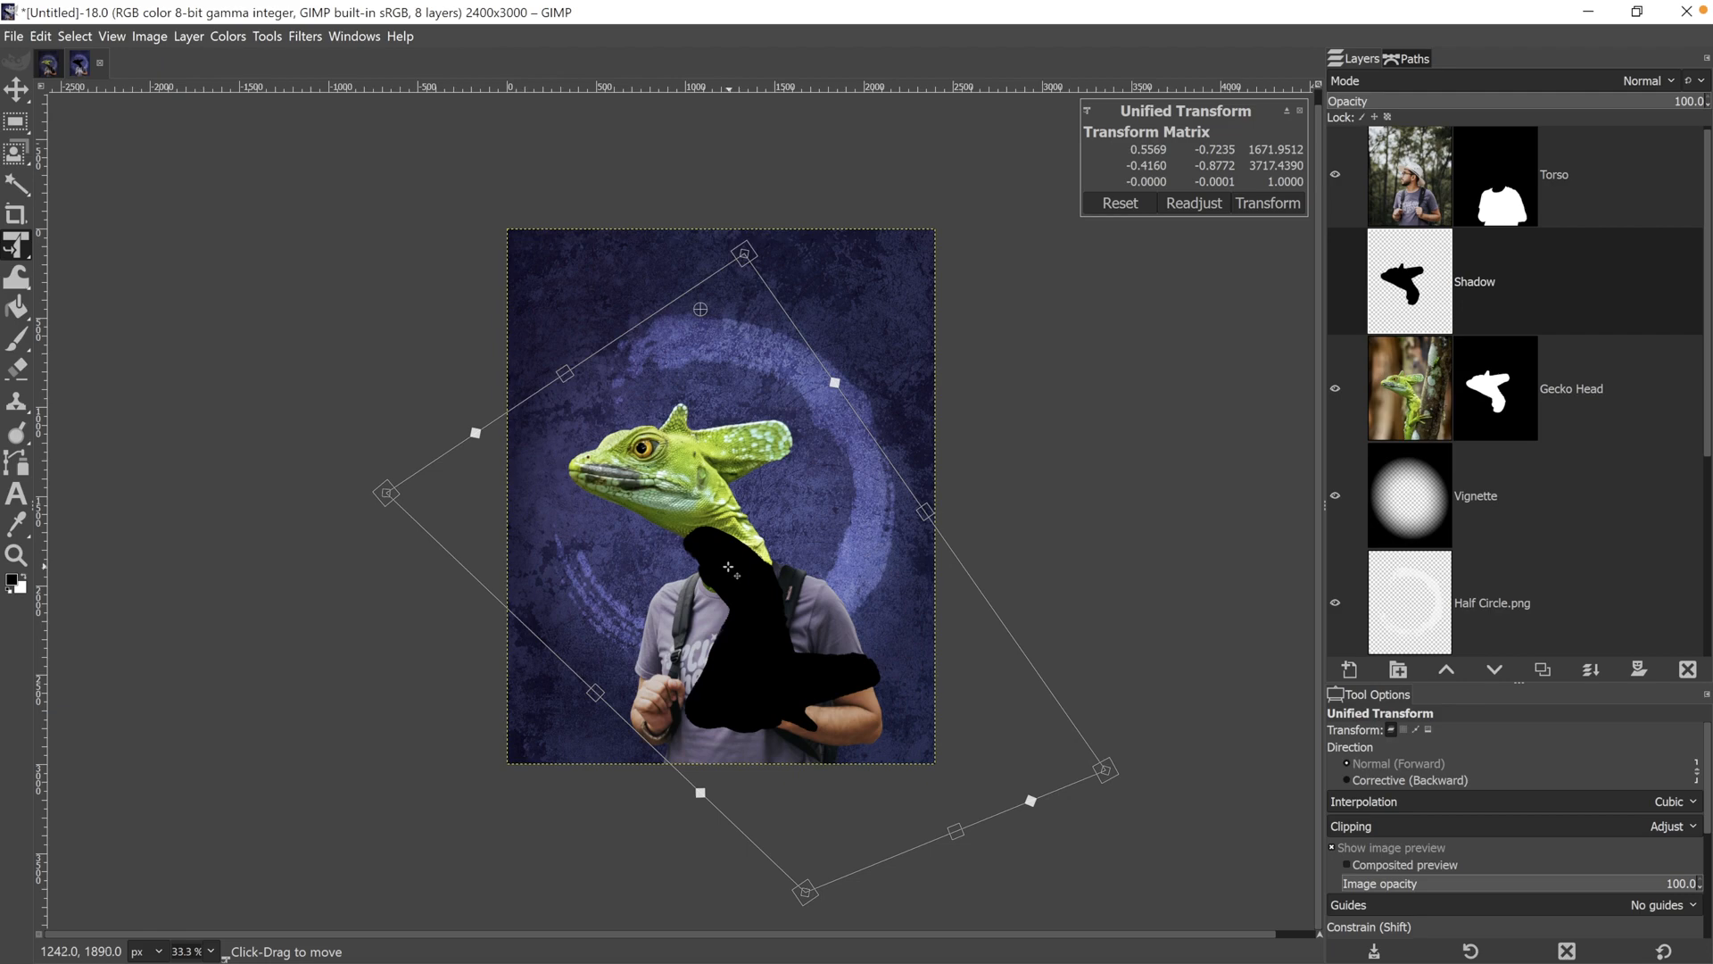
key(Return)
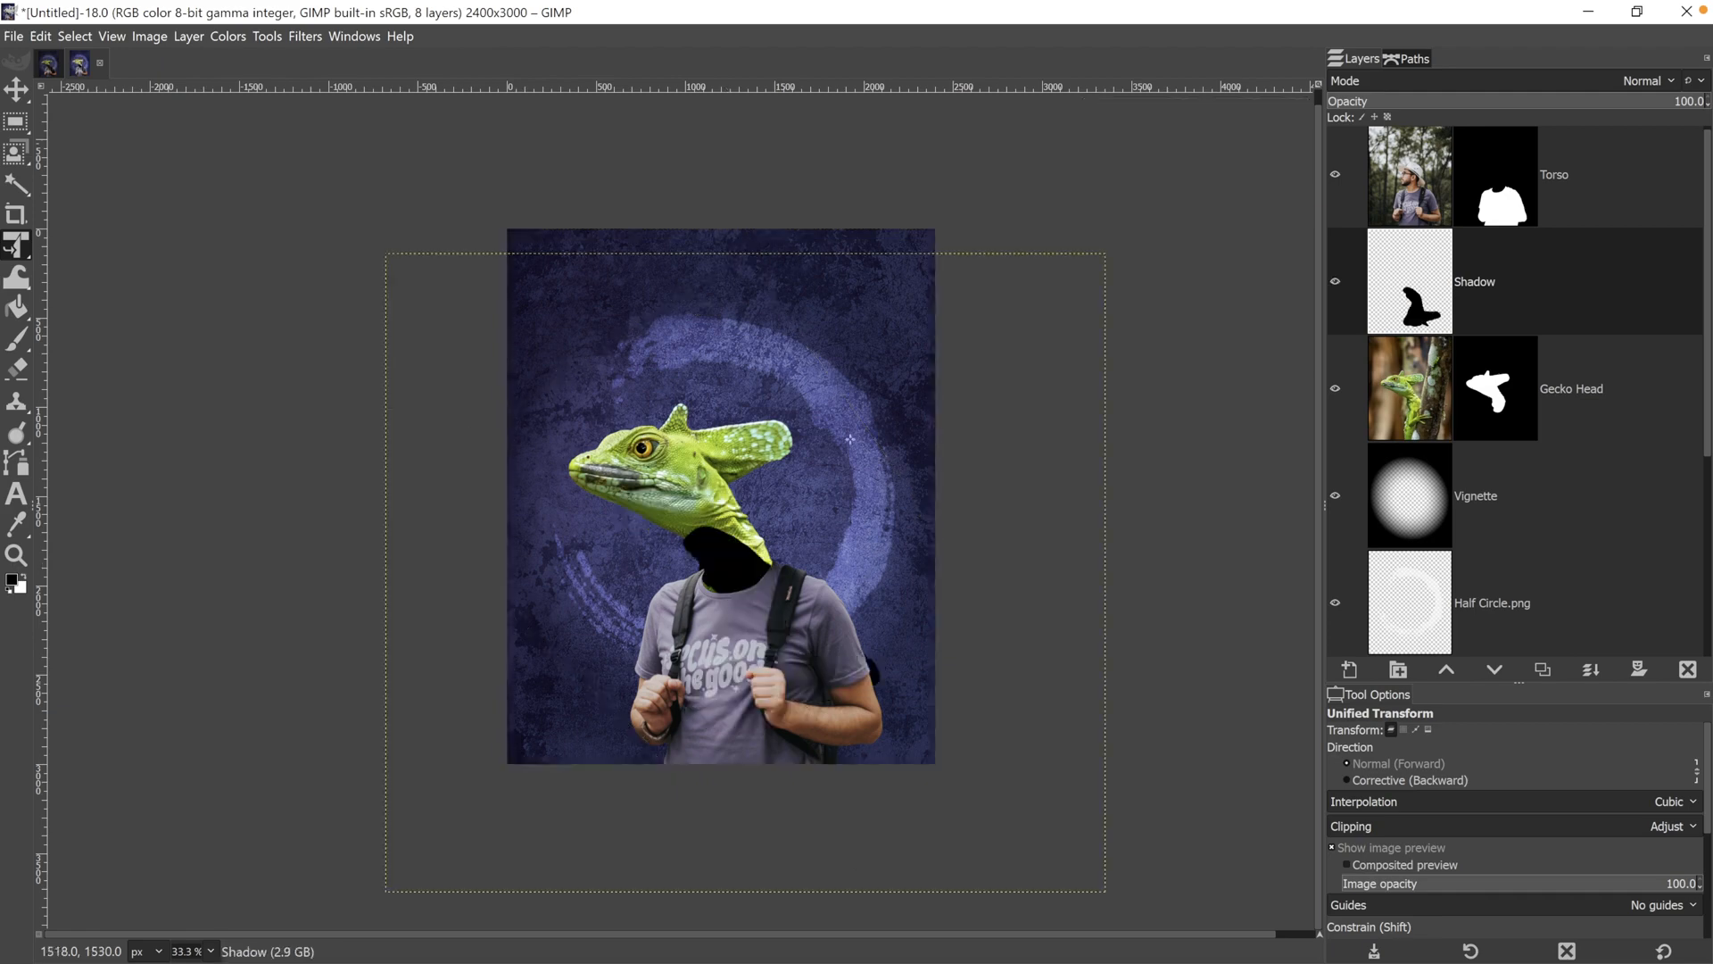
Raise the Shadow layer above Torso and soften it with a Gaussian Blur of 22.19 in X and Y.
click(1446, 669)
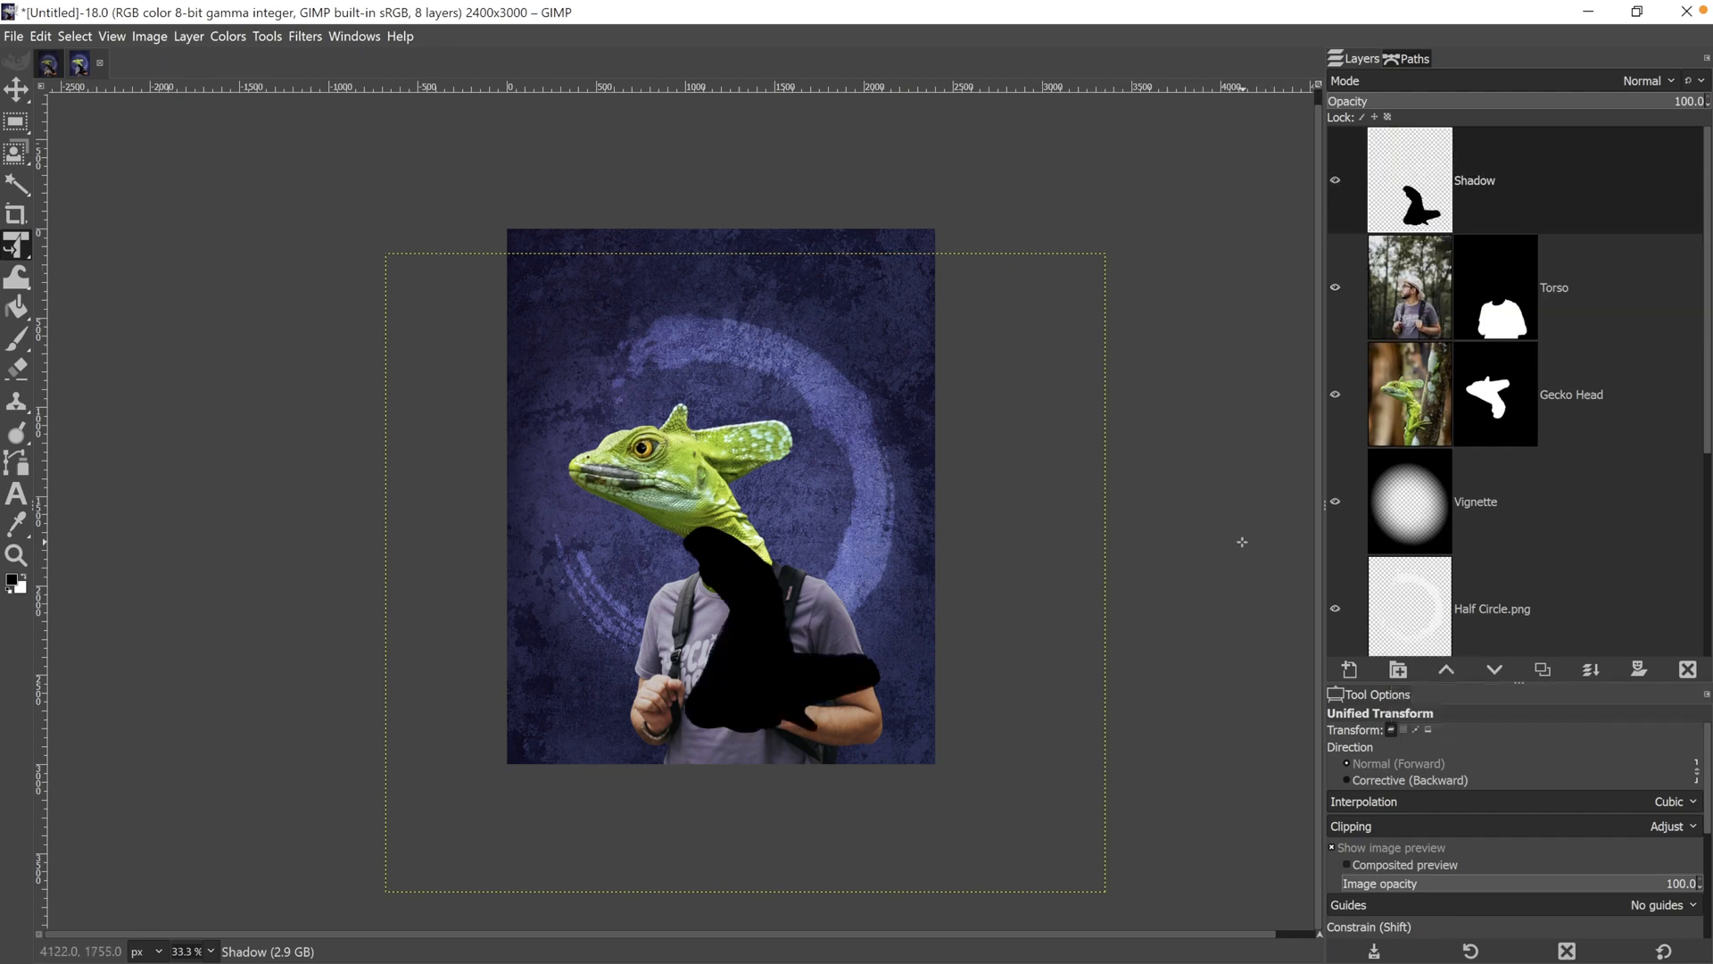
key(z)
click(793, 711)
click(792, 711)
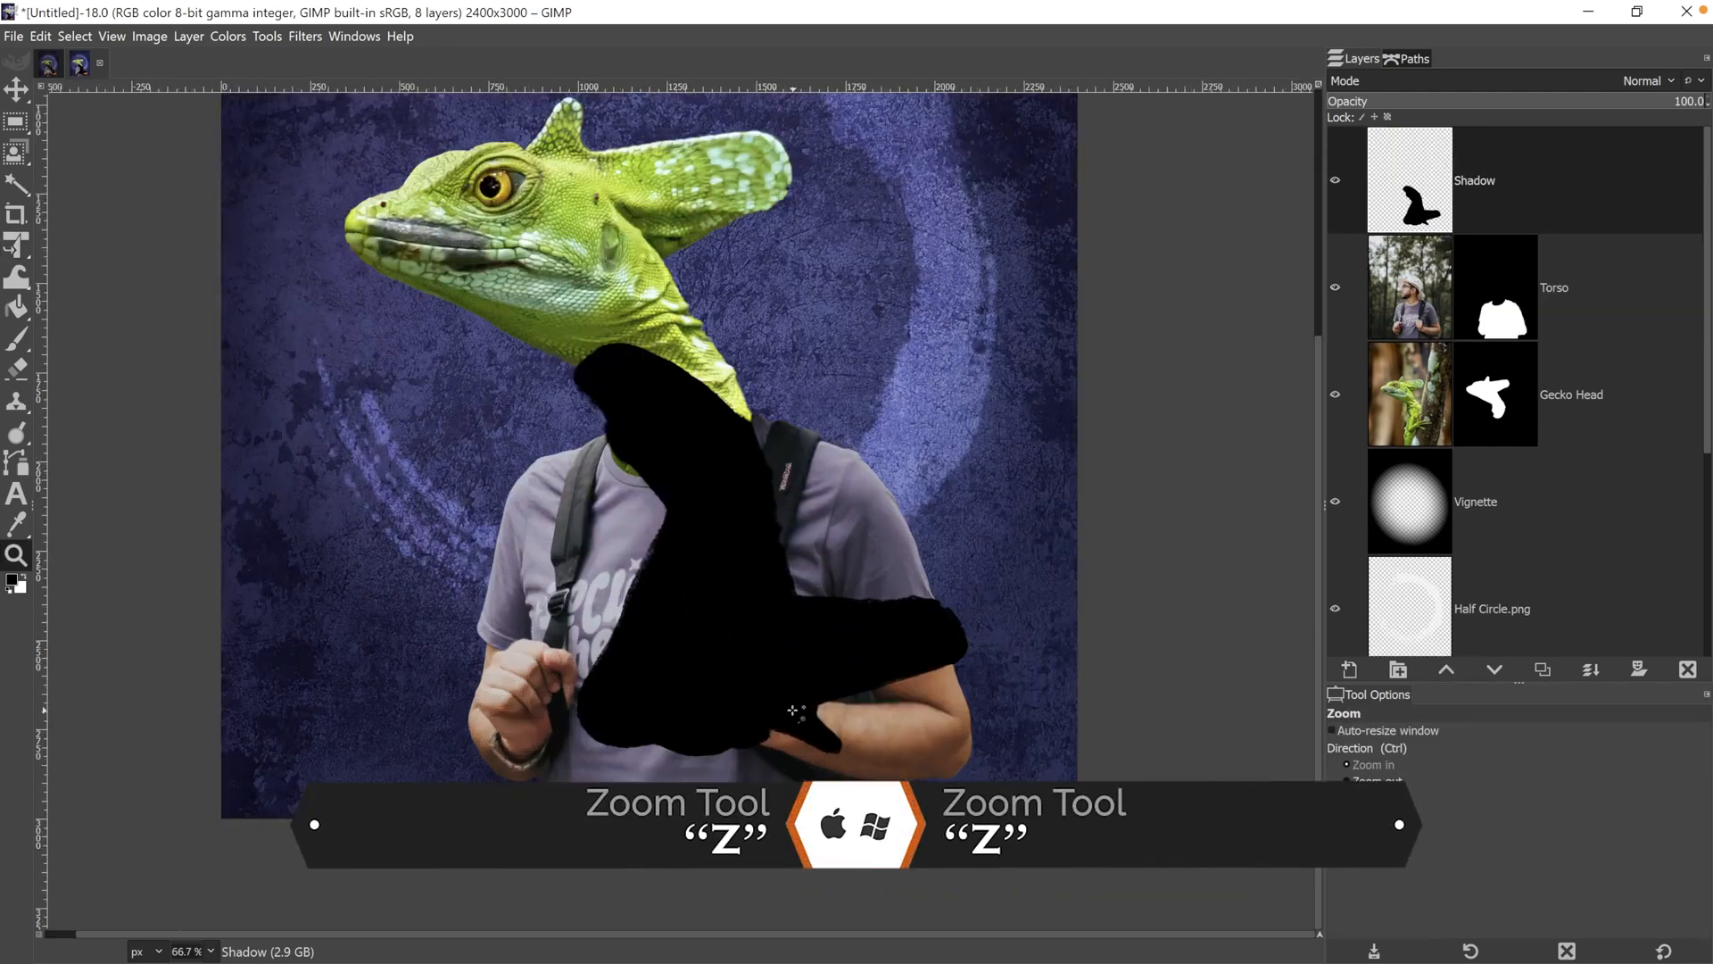
click(792, 711)
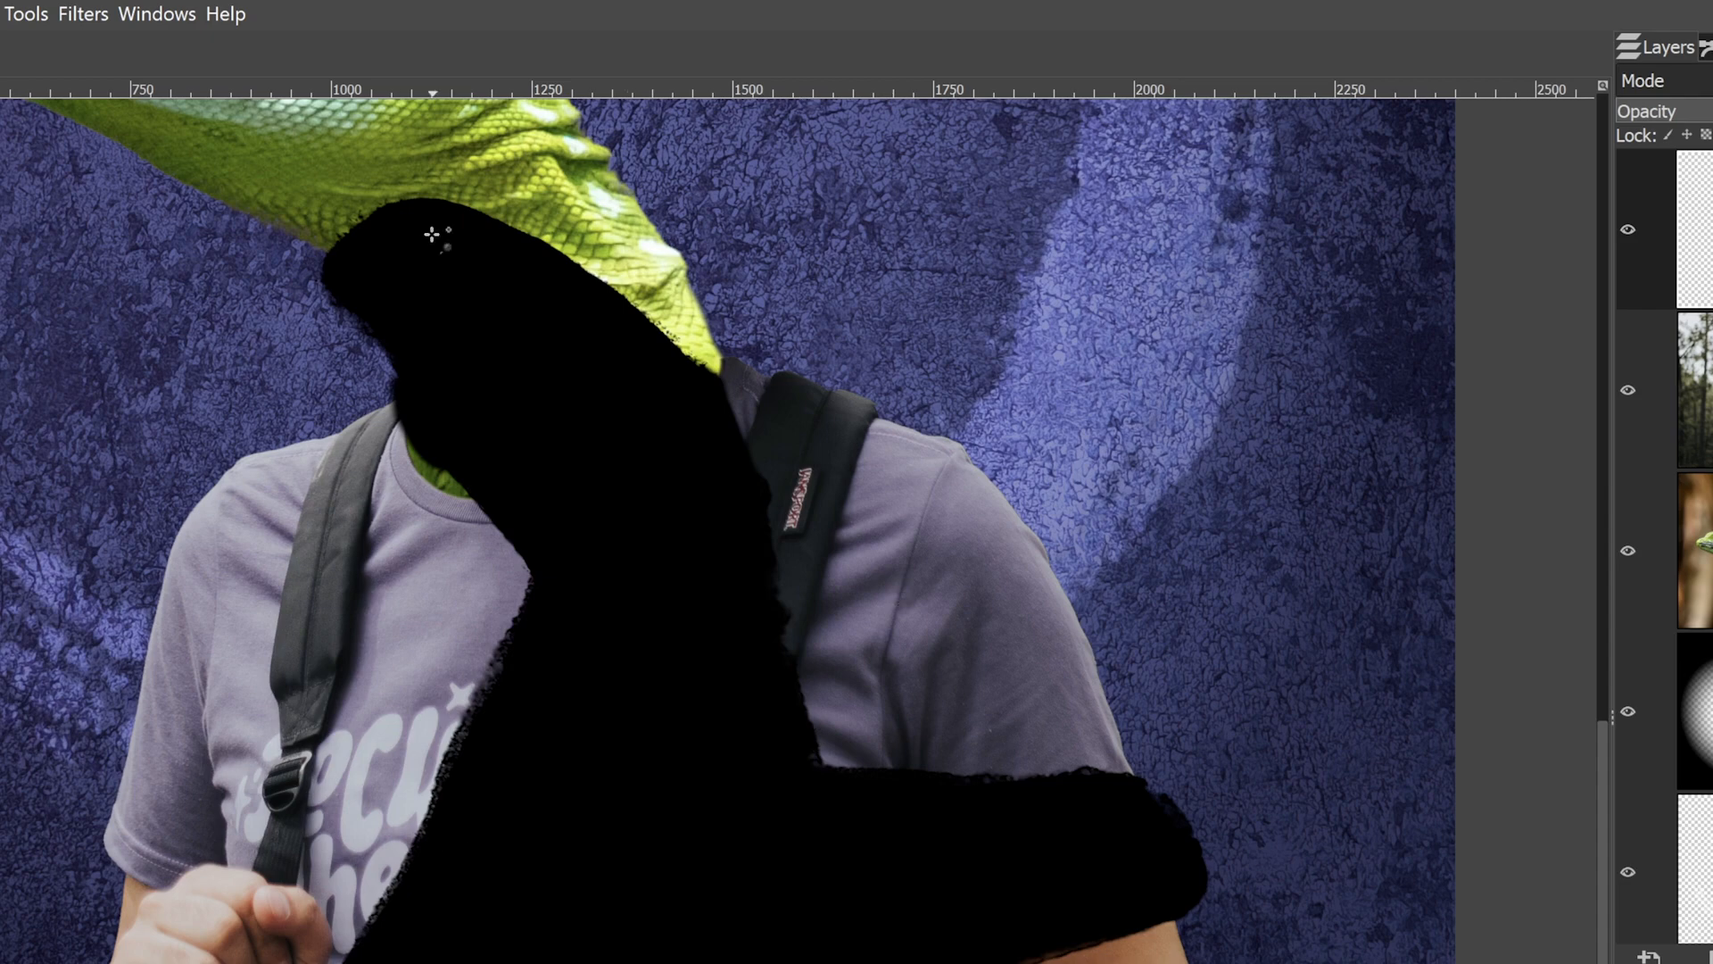
click(81, 12)
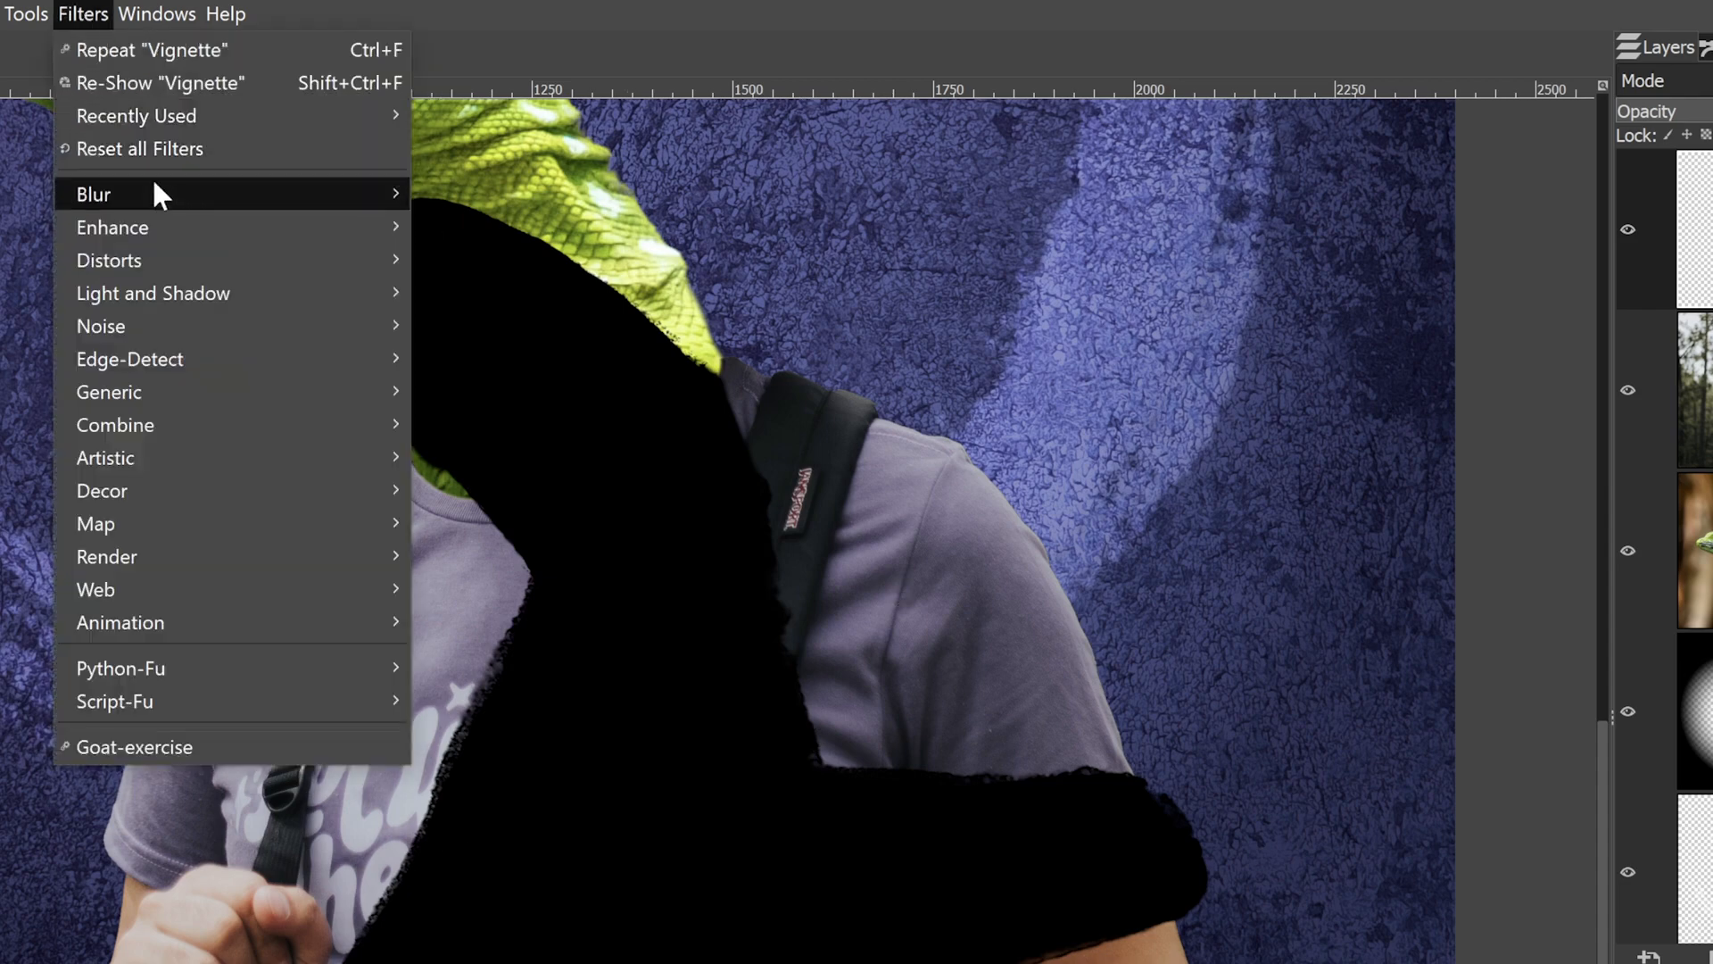
mouse_move(157, 188)
click(496, 227)
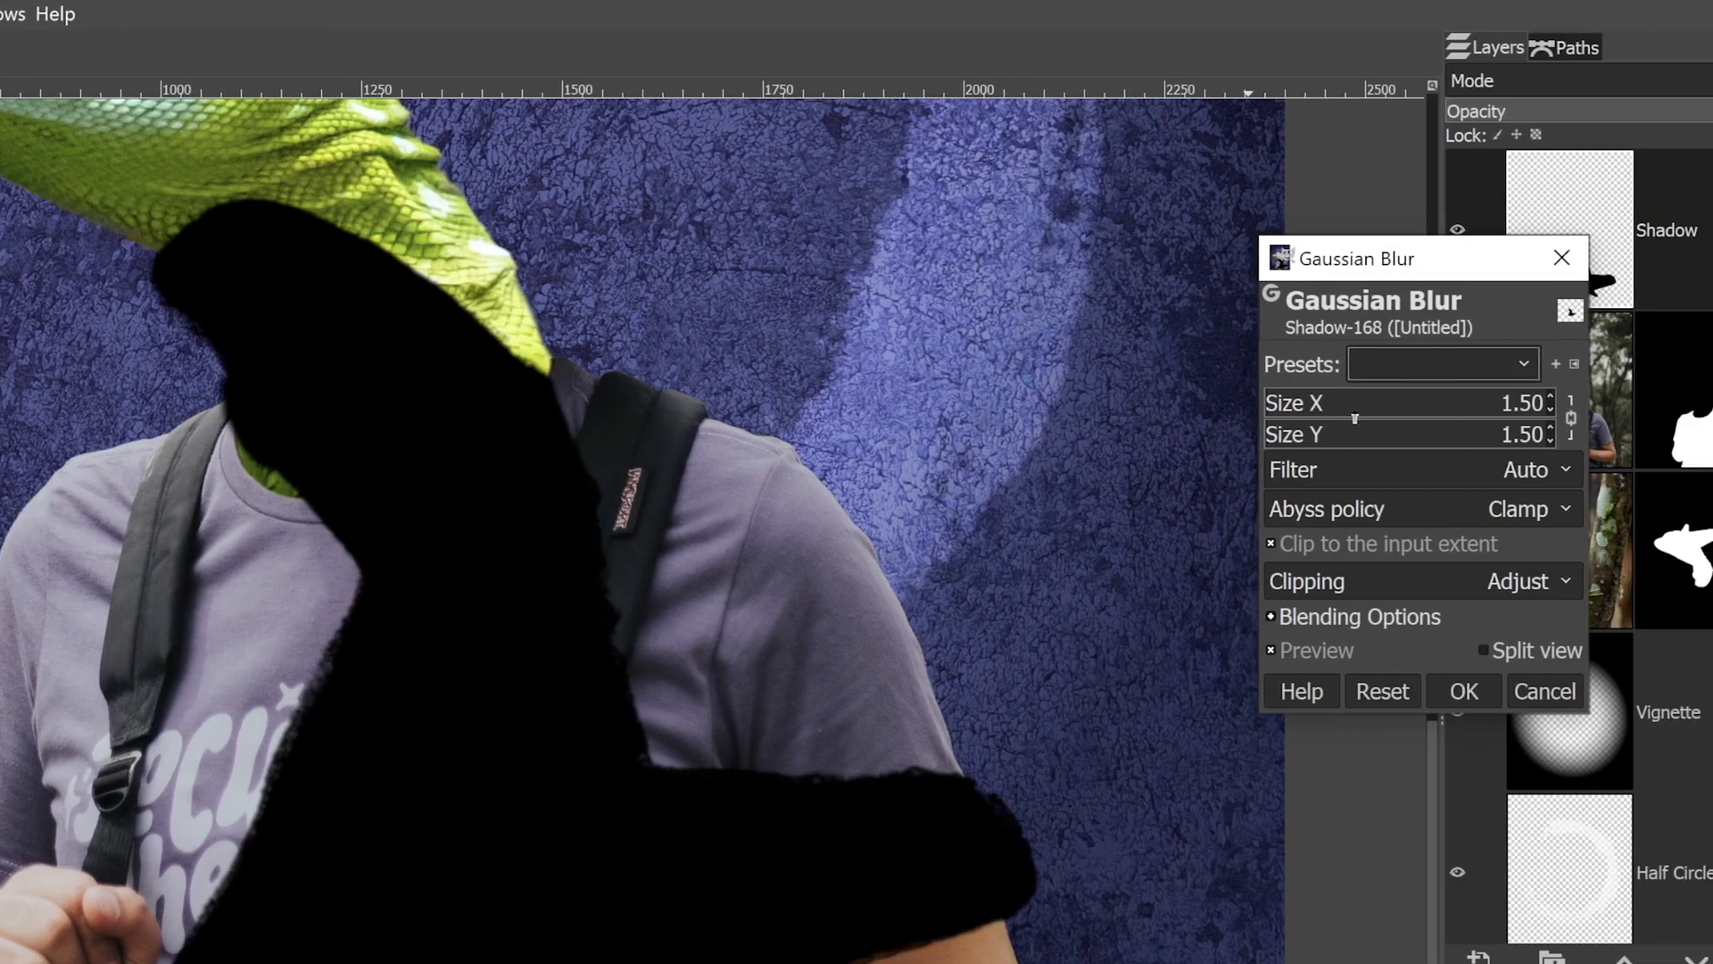
click(1389, 415)
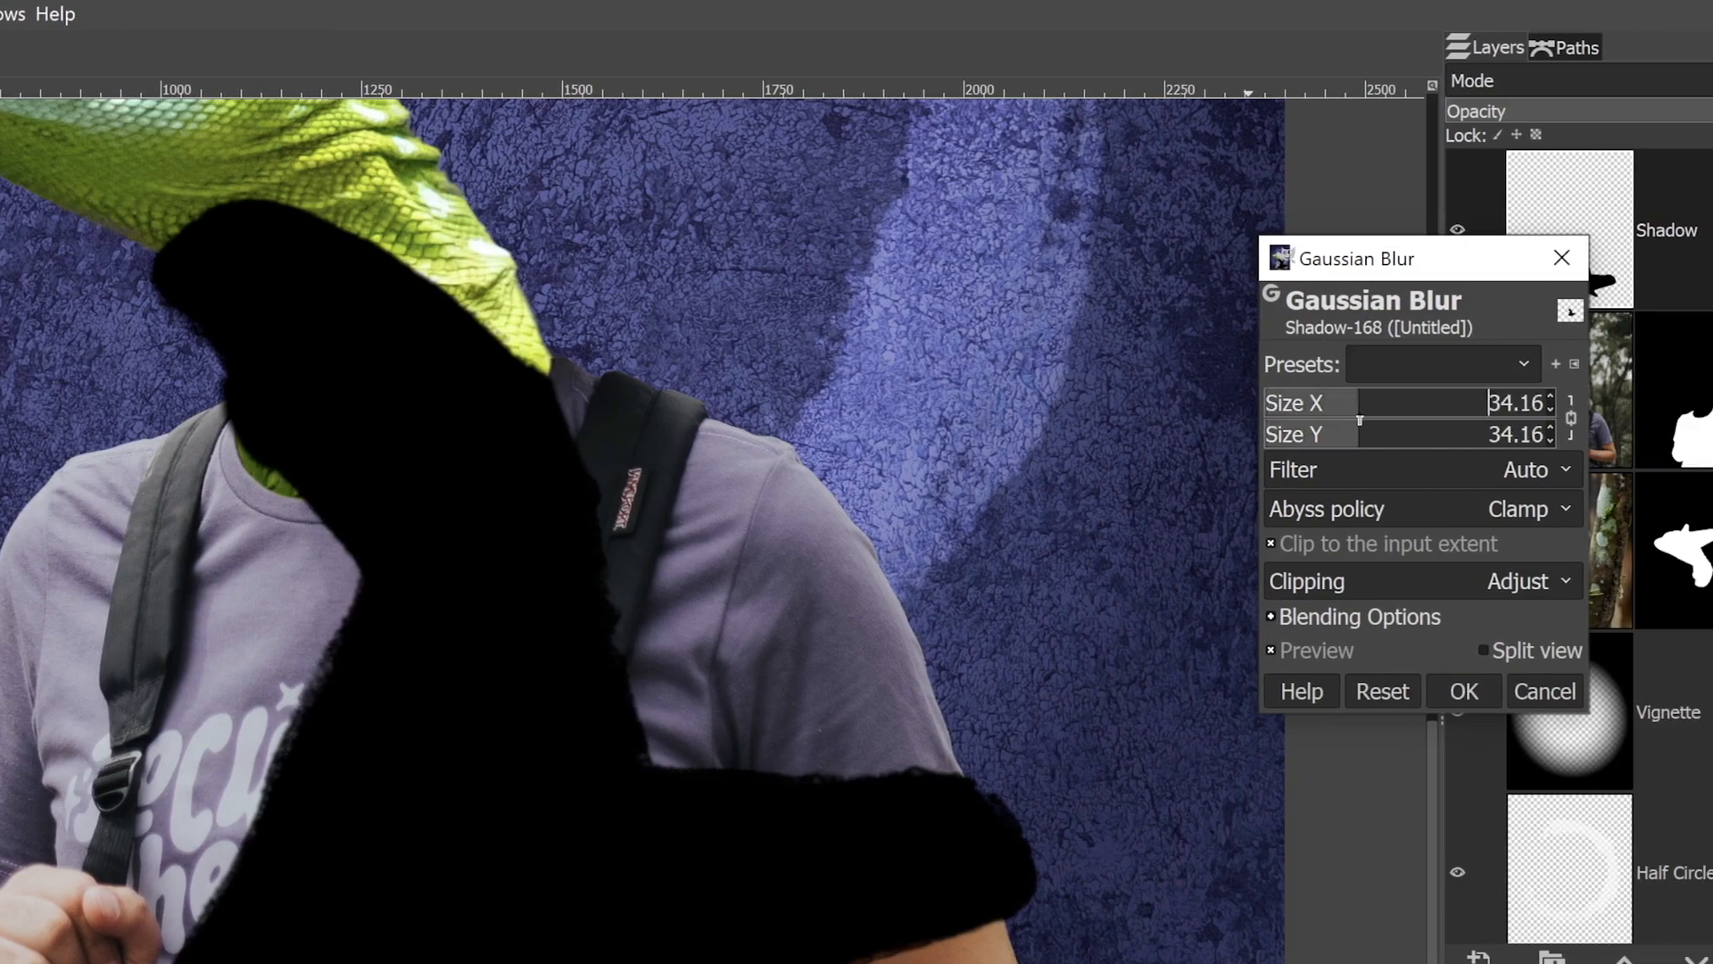
drag(1360, 419, 1326, 413)
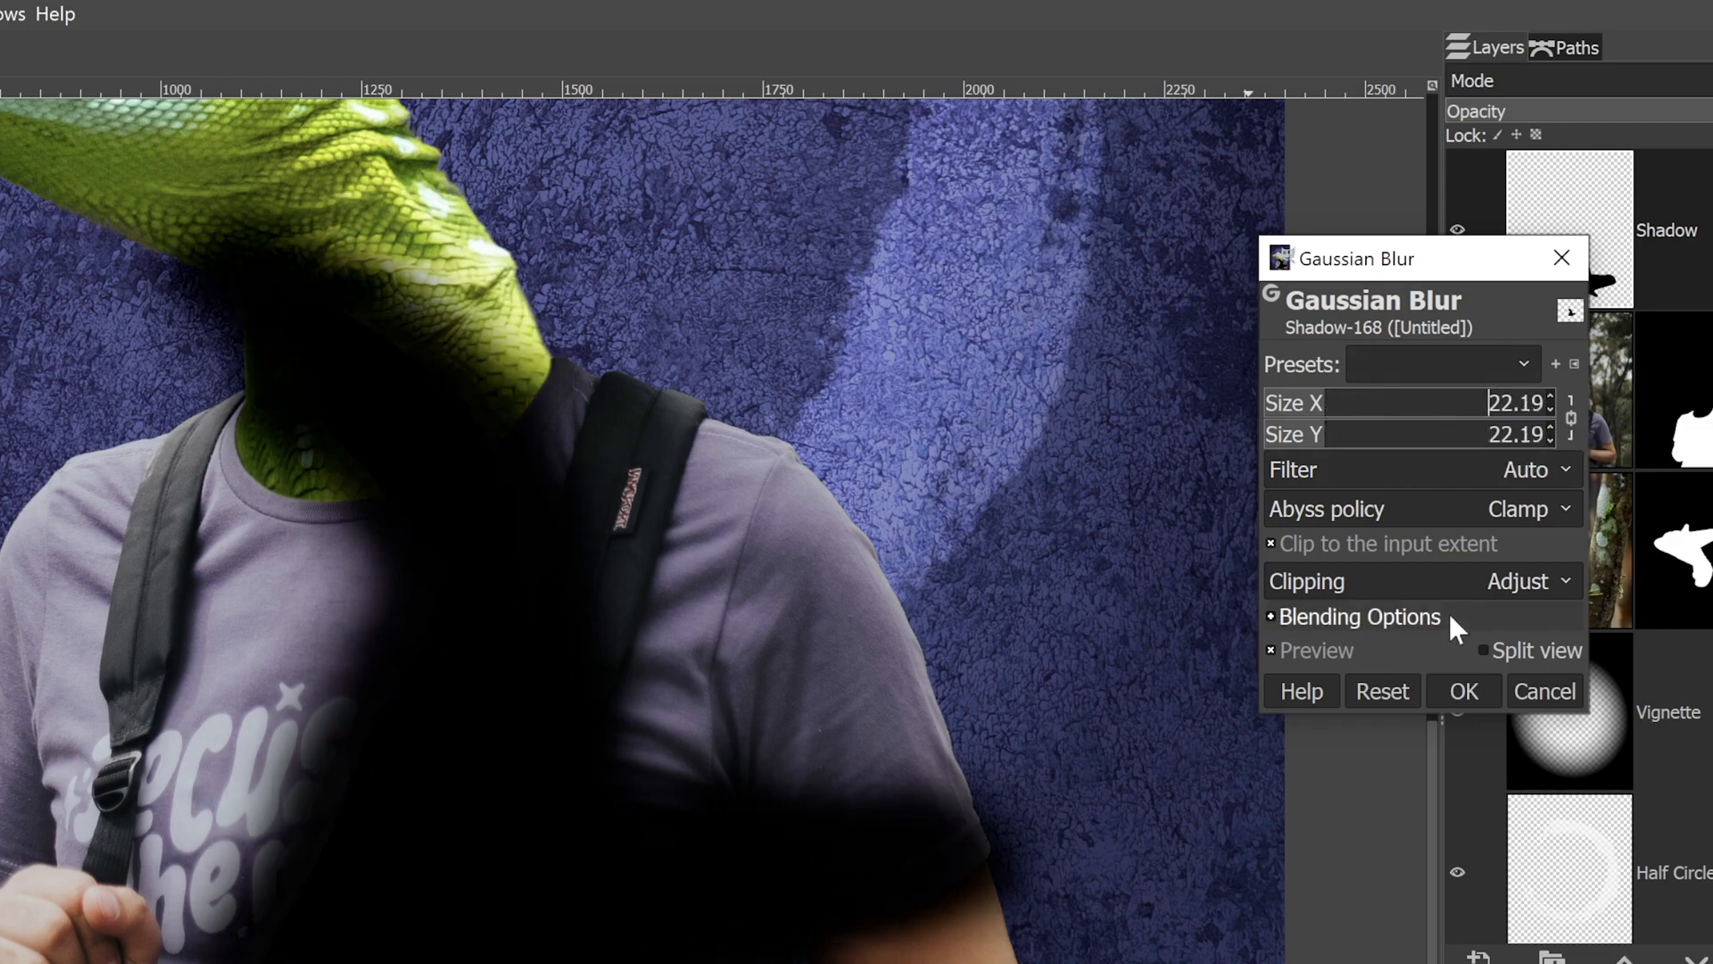
click(1463, 692)
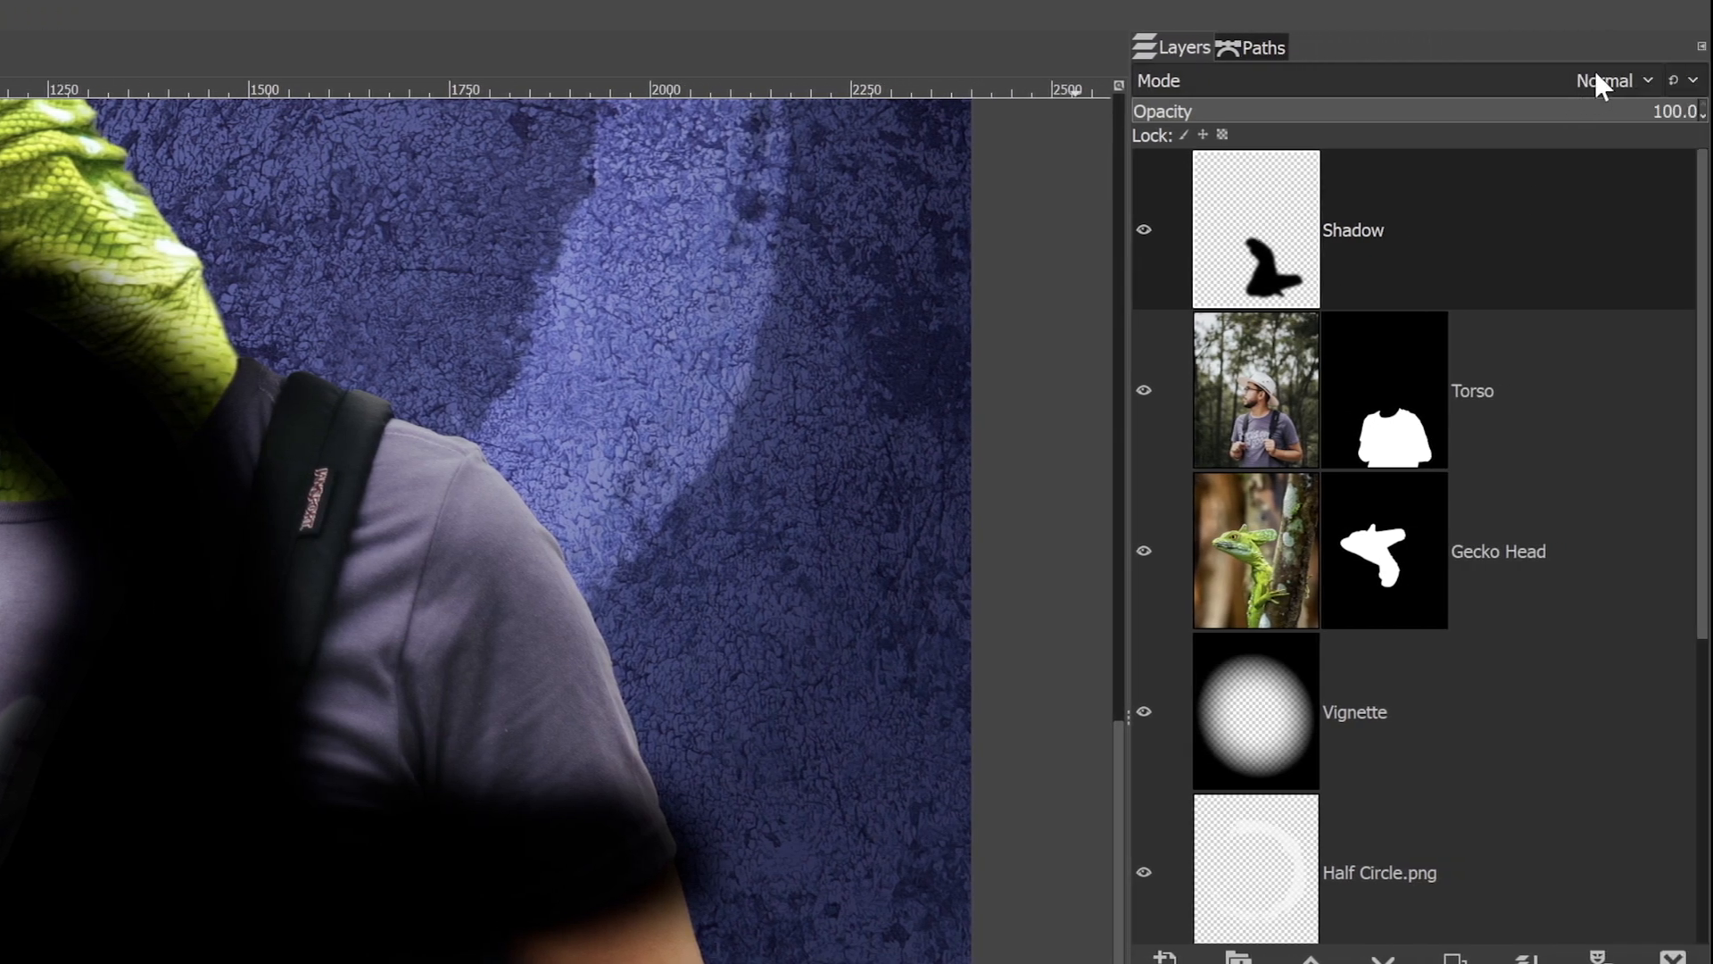
Set the Shadow layer's blend mode to Overlay and its opacity to 65.3.
click(1596, 76)
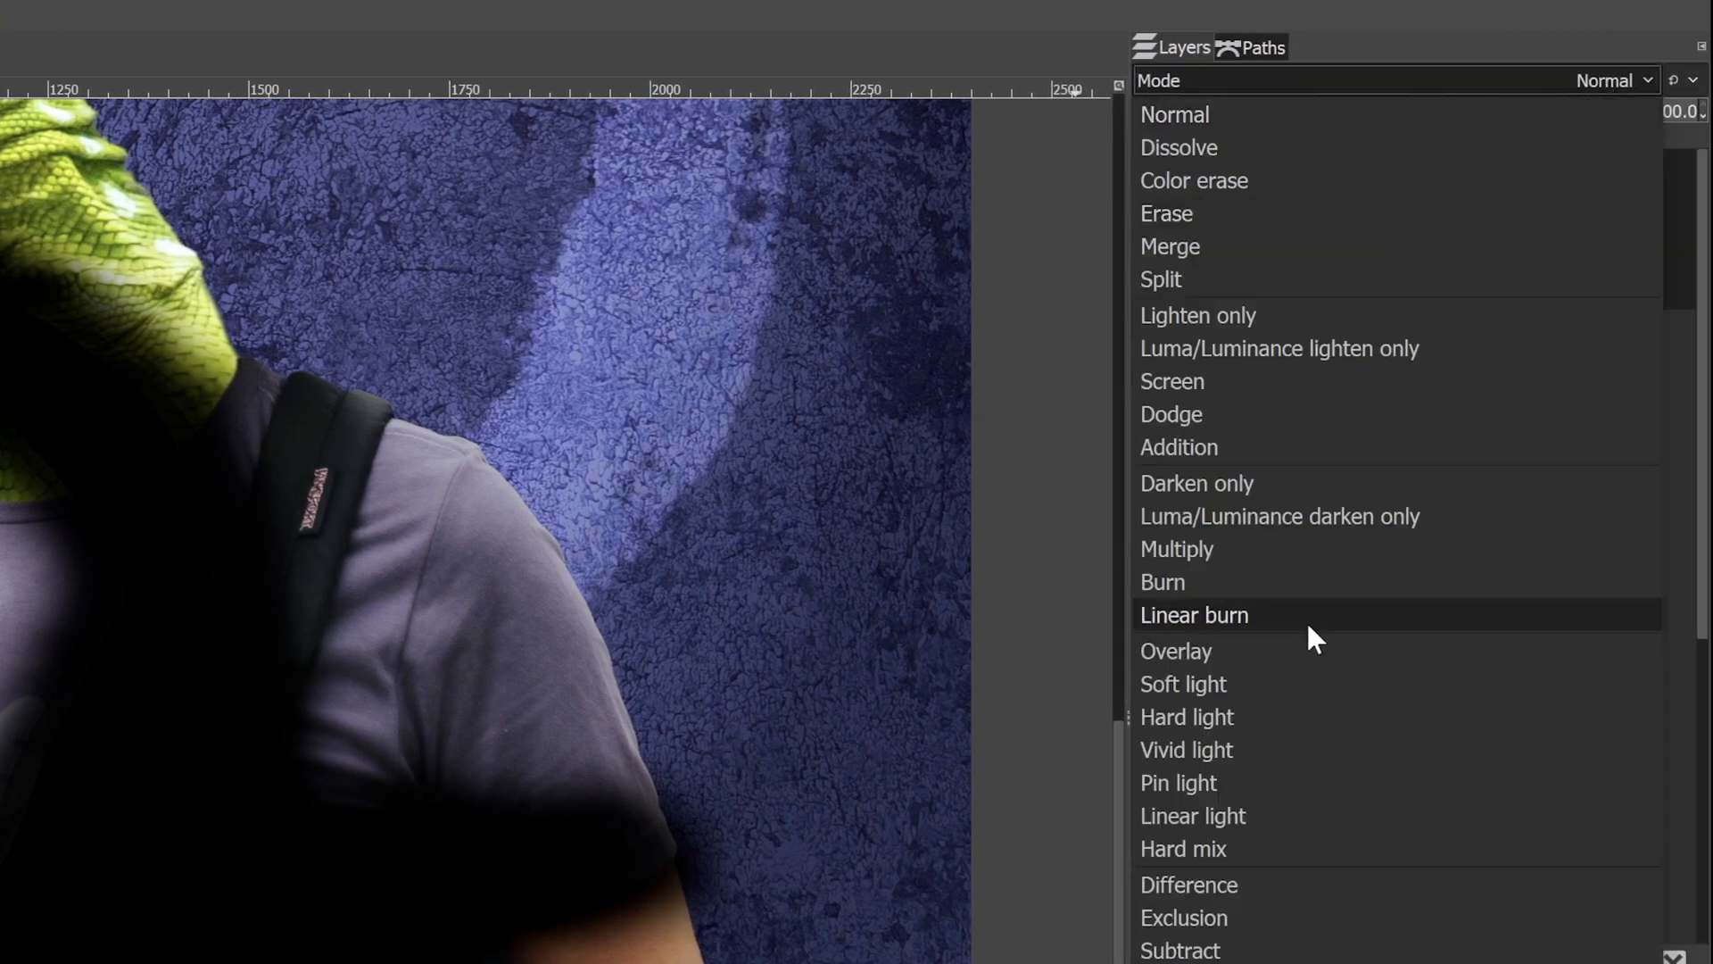
click(1292, 649)
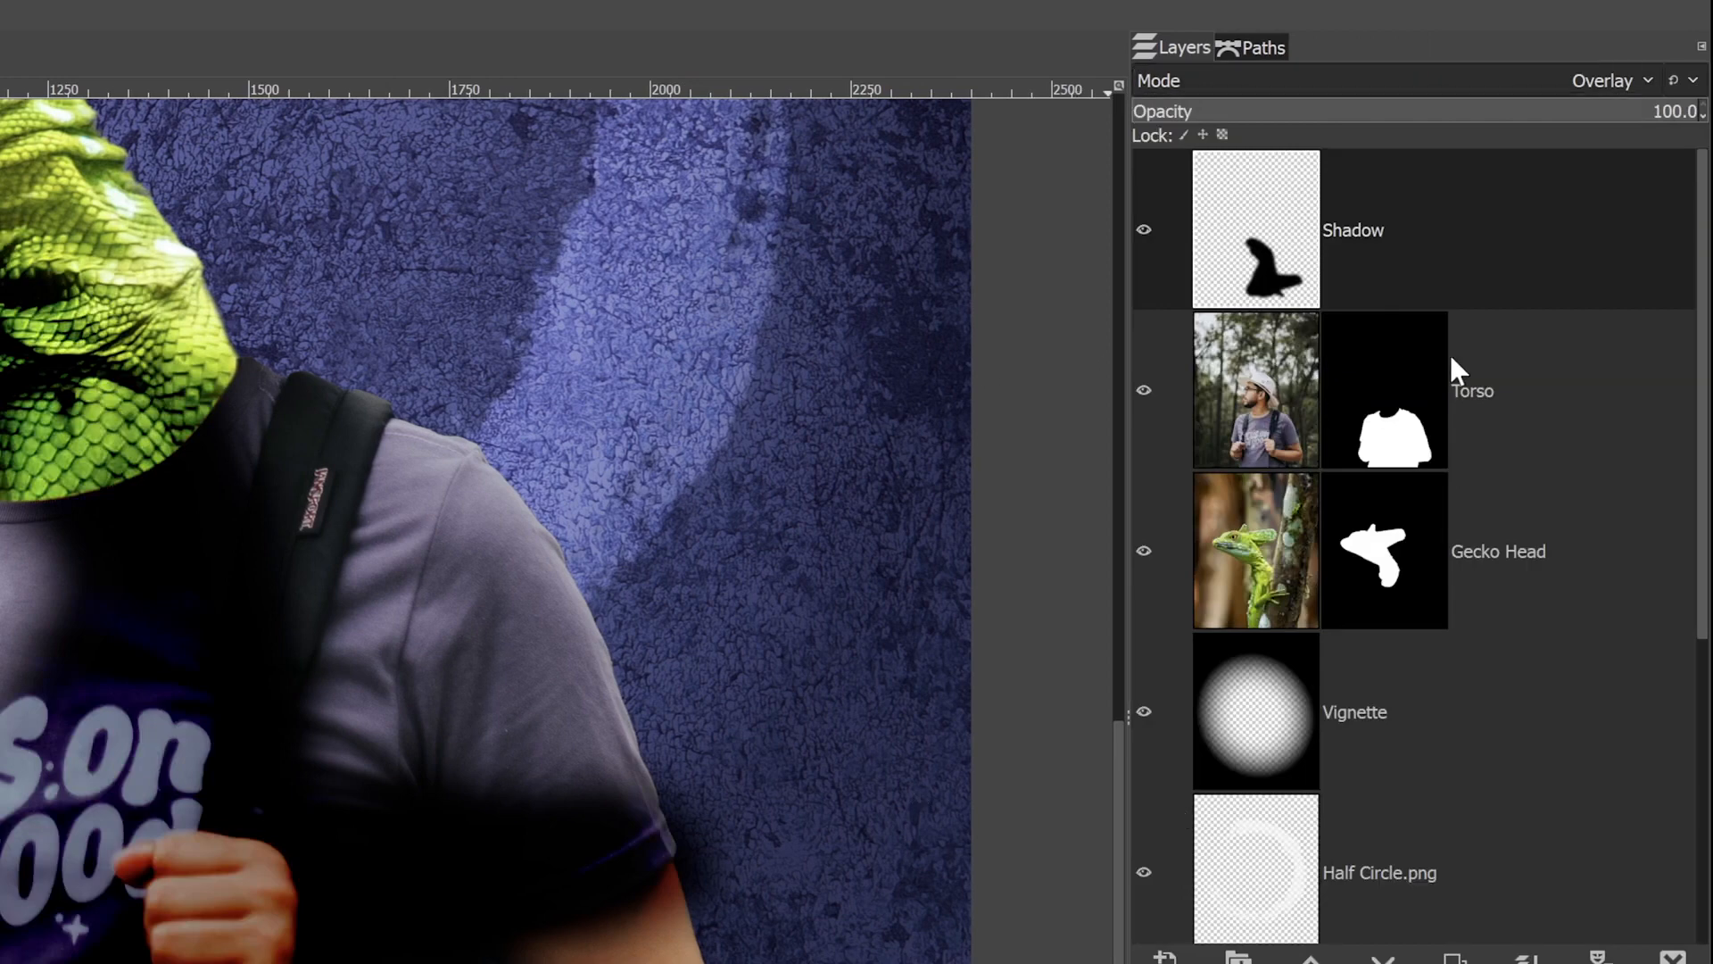
drag(1463, 117, 1503, 126)
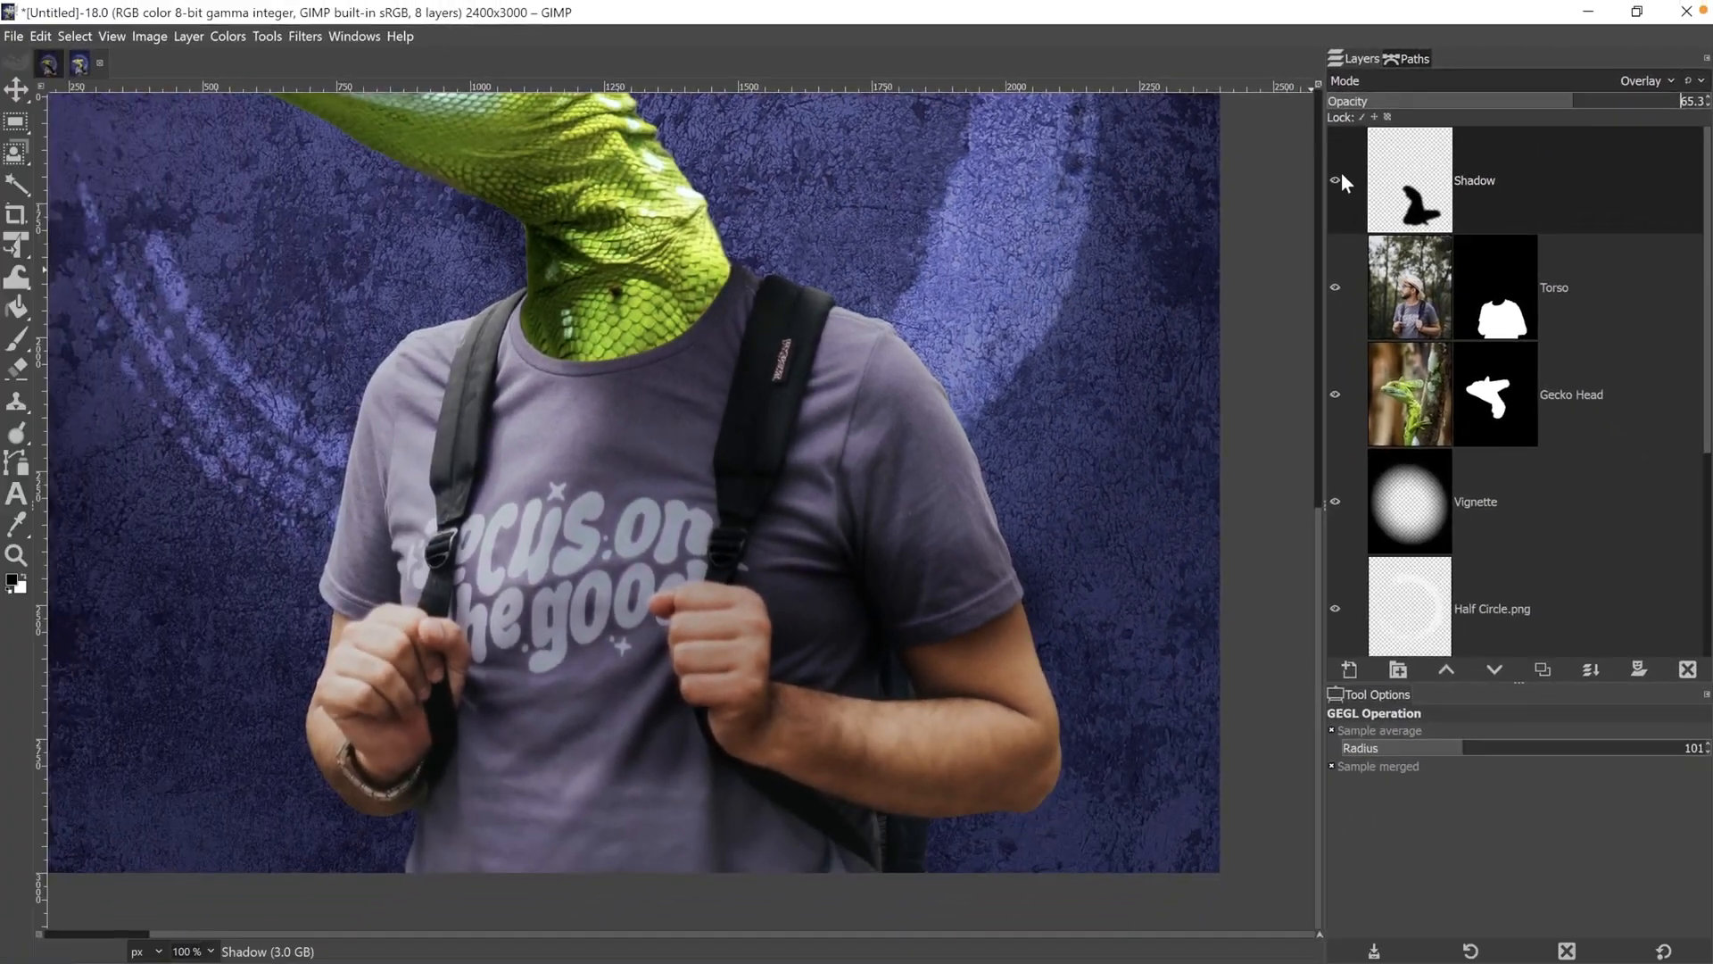
Toggle the Shadow layer's visibility repeatedly to compare the torso and neck with and without the shadow.
click(1212, 209)
click(1335, 180)
click(1335, 180)
click(1335, 180)
click(1334, 180)
click(1335, 180)
click(1335, 180)
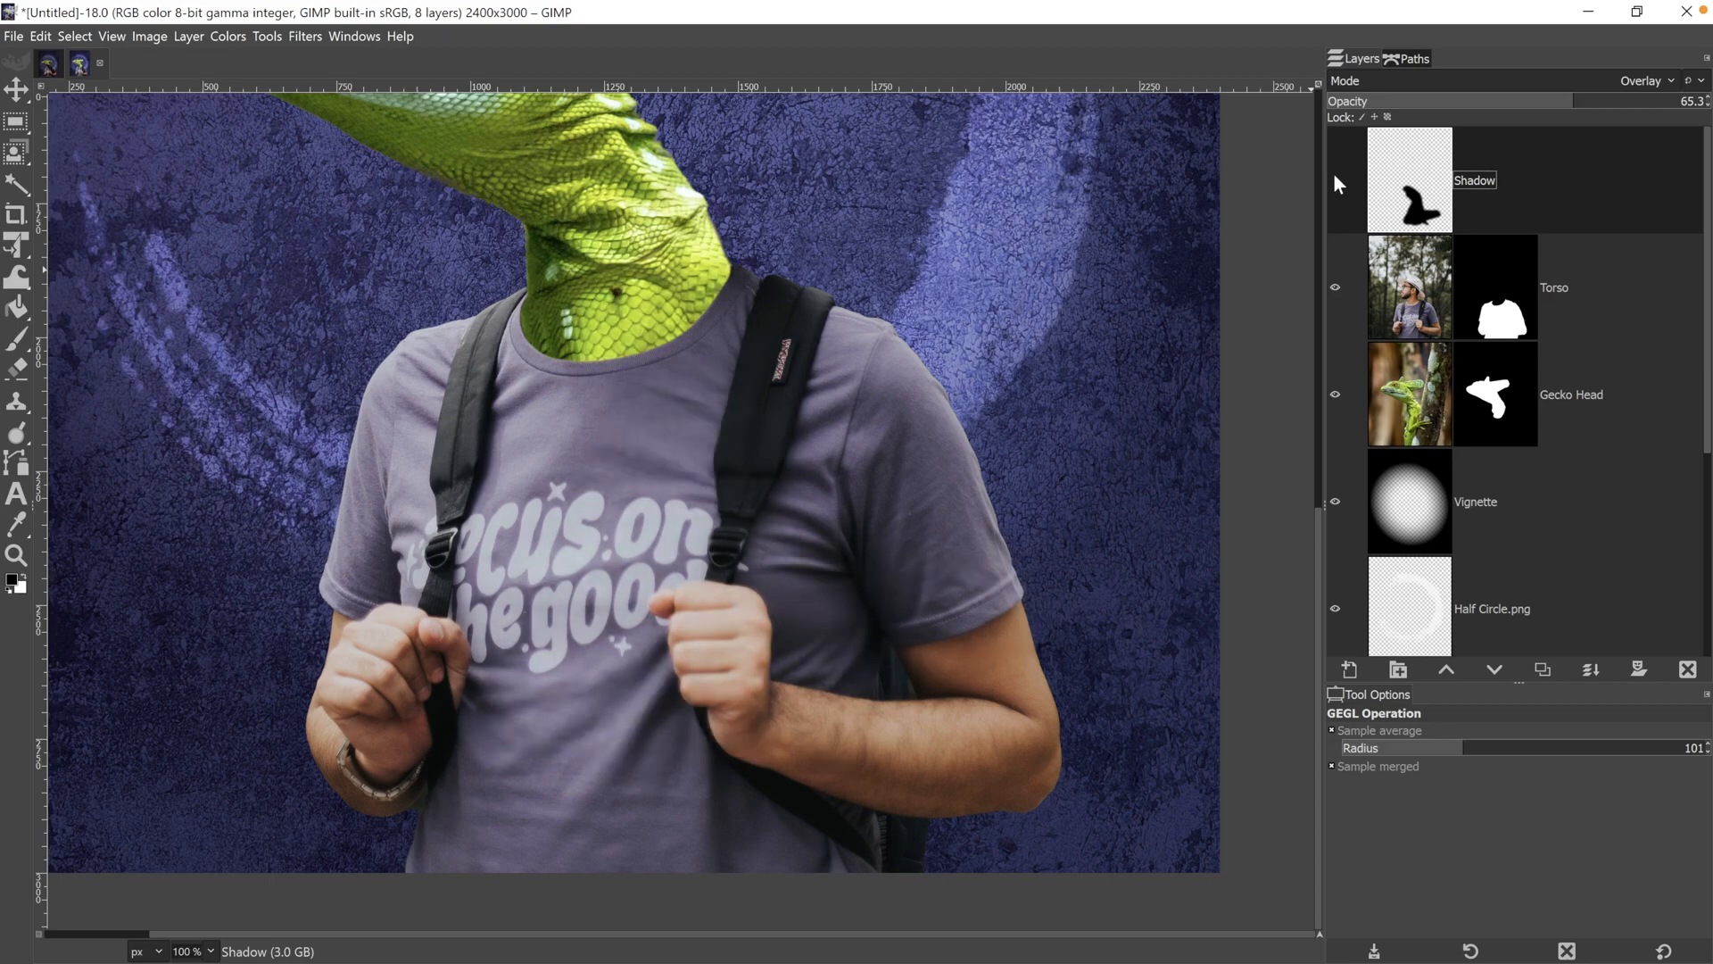
Turn the Shadow layer back on and add a white (full opacity) layer mask to it.
click(1335, 180)
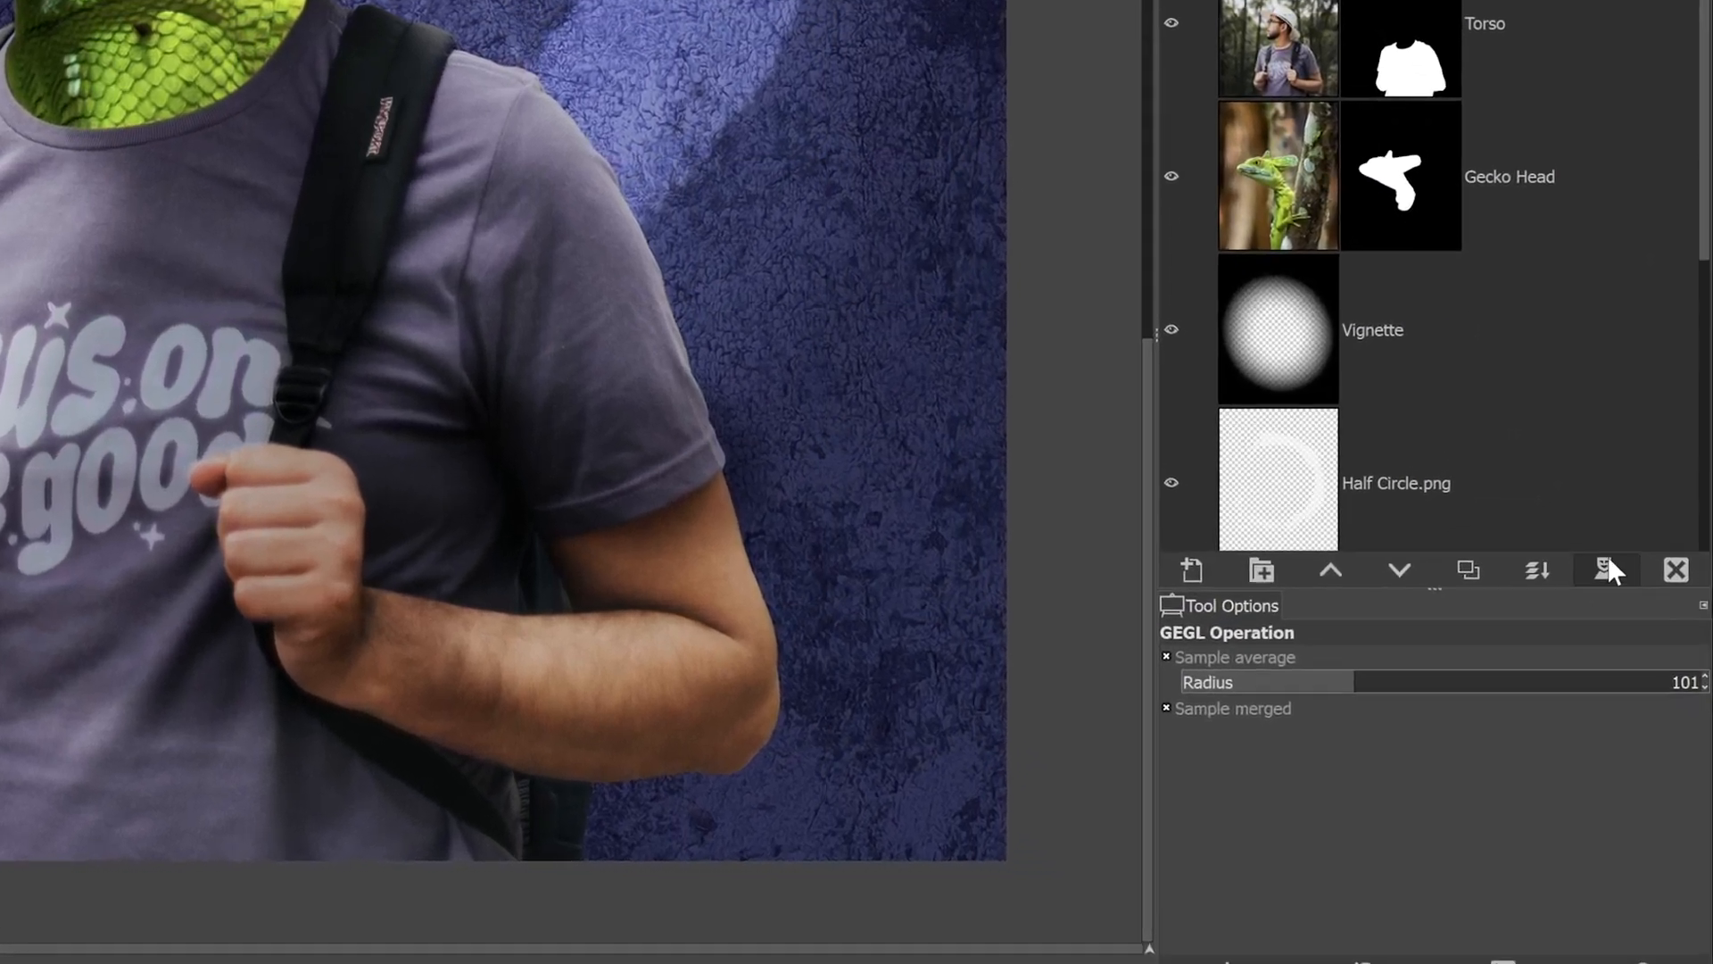
click(1639, 669)
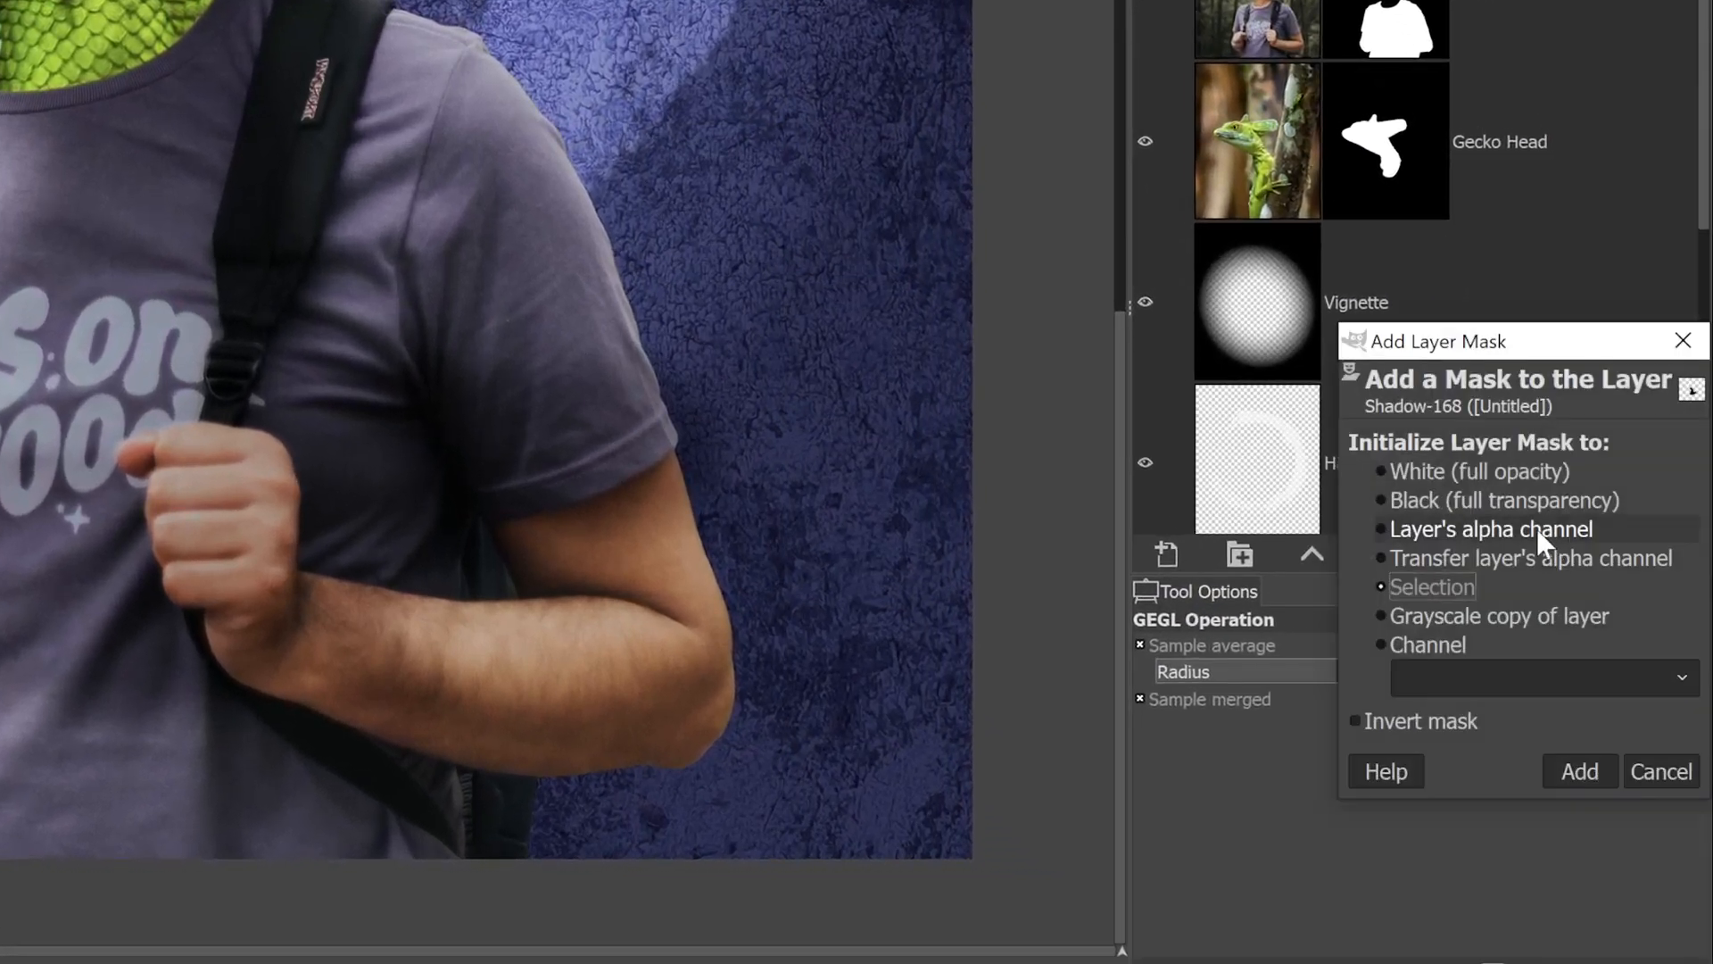
click(1578, 773)
Paint black on the Shadow mask with a soft brush, size 121 and hardness 0, to hide shadow spilling onto the lizard's neck and beyond the arm.
key(p)
key(bracketright)
key(bracketright)
key(bracketright)
key(bracketright)
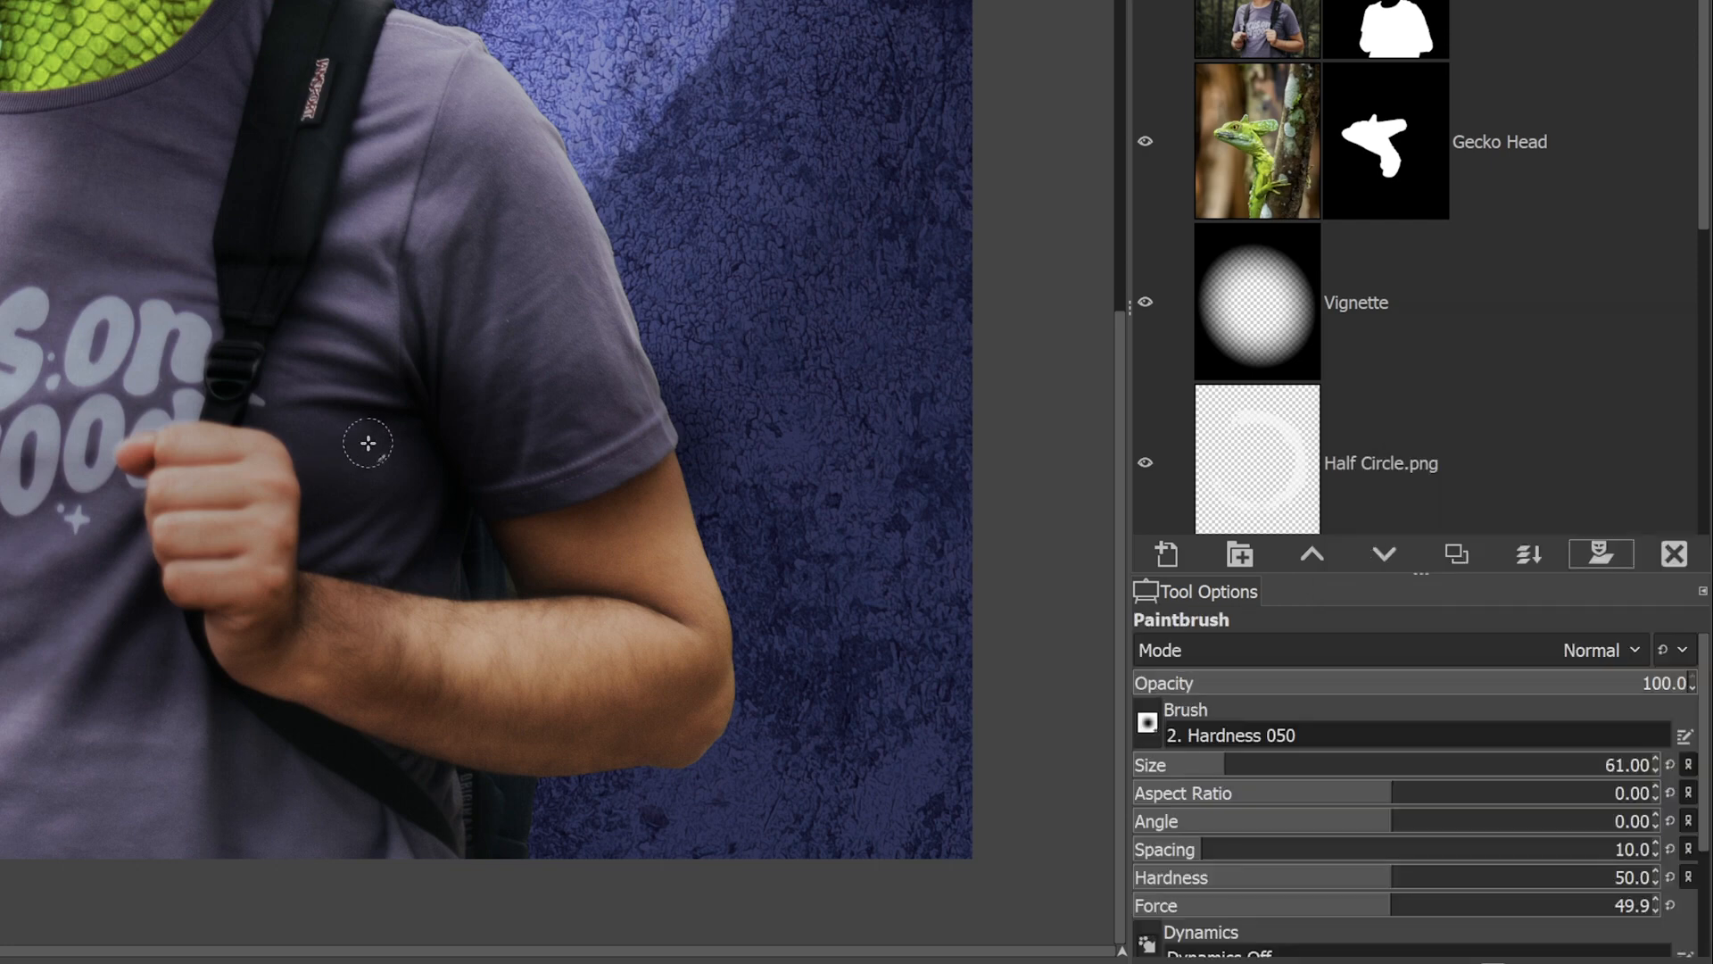
key(bracketright)
key(bracketright)
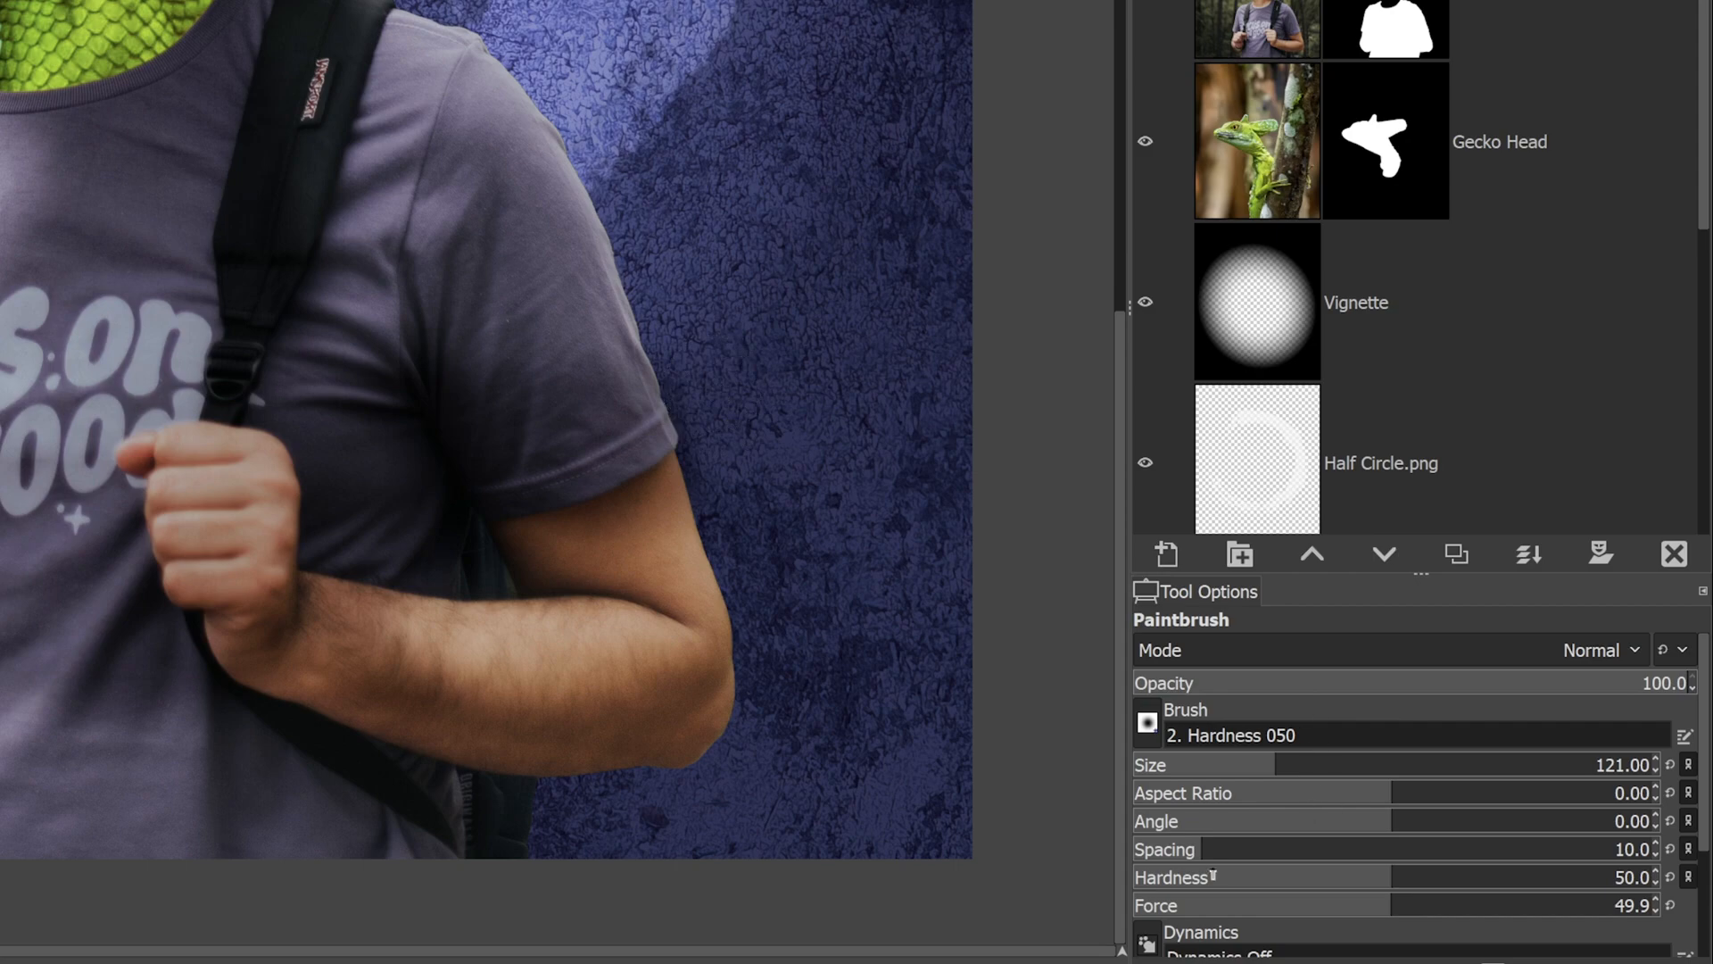
drag(1173, 883, 1134, 884)
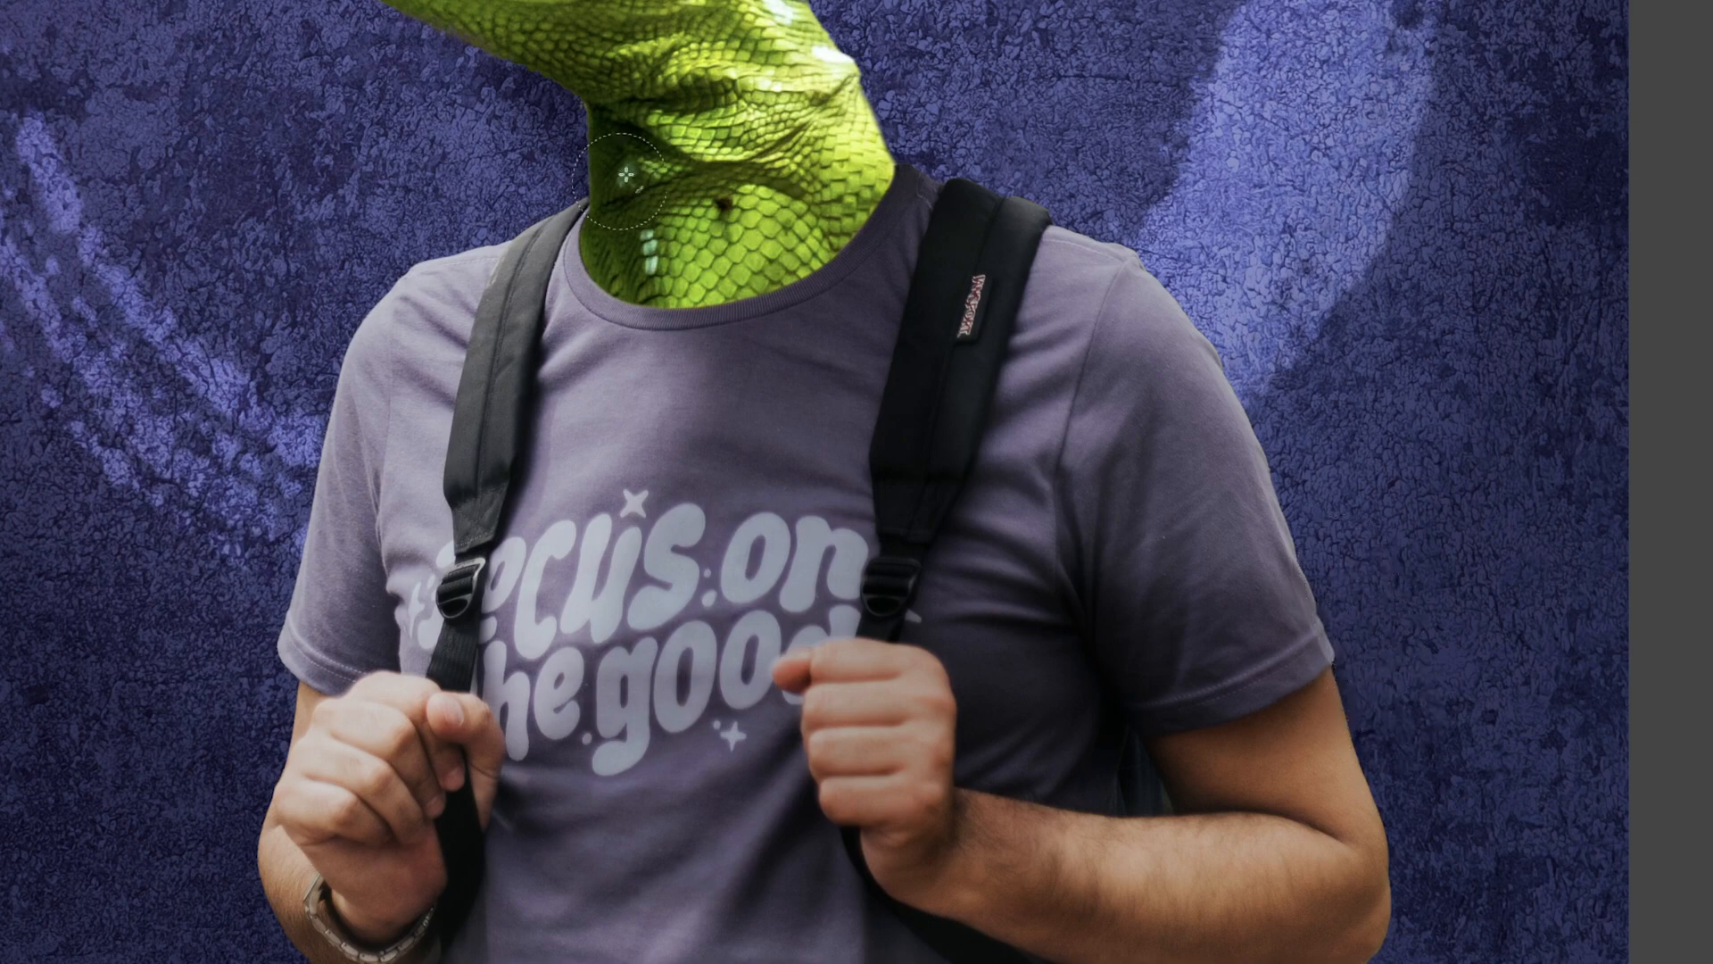
mouse_move(644, 151)
mouse_down()
mouse_move(656, 228)
mouse_move(607, 105)
mouse_move(629, 67)
mouse_up()
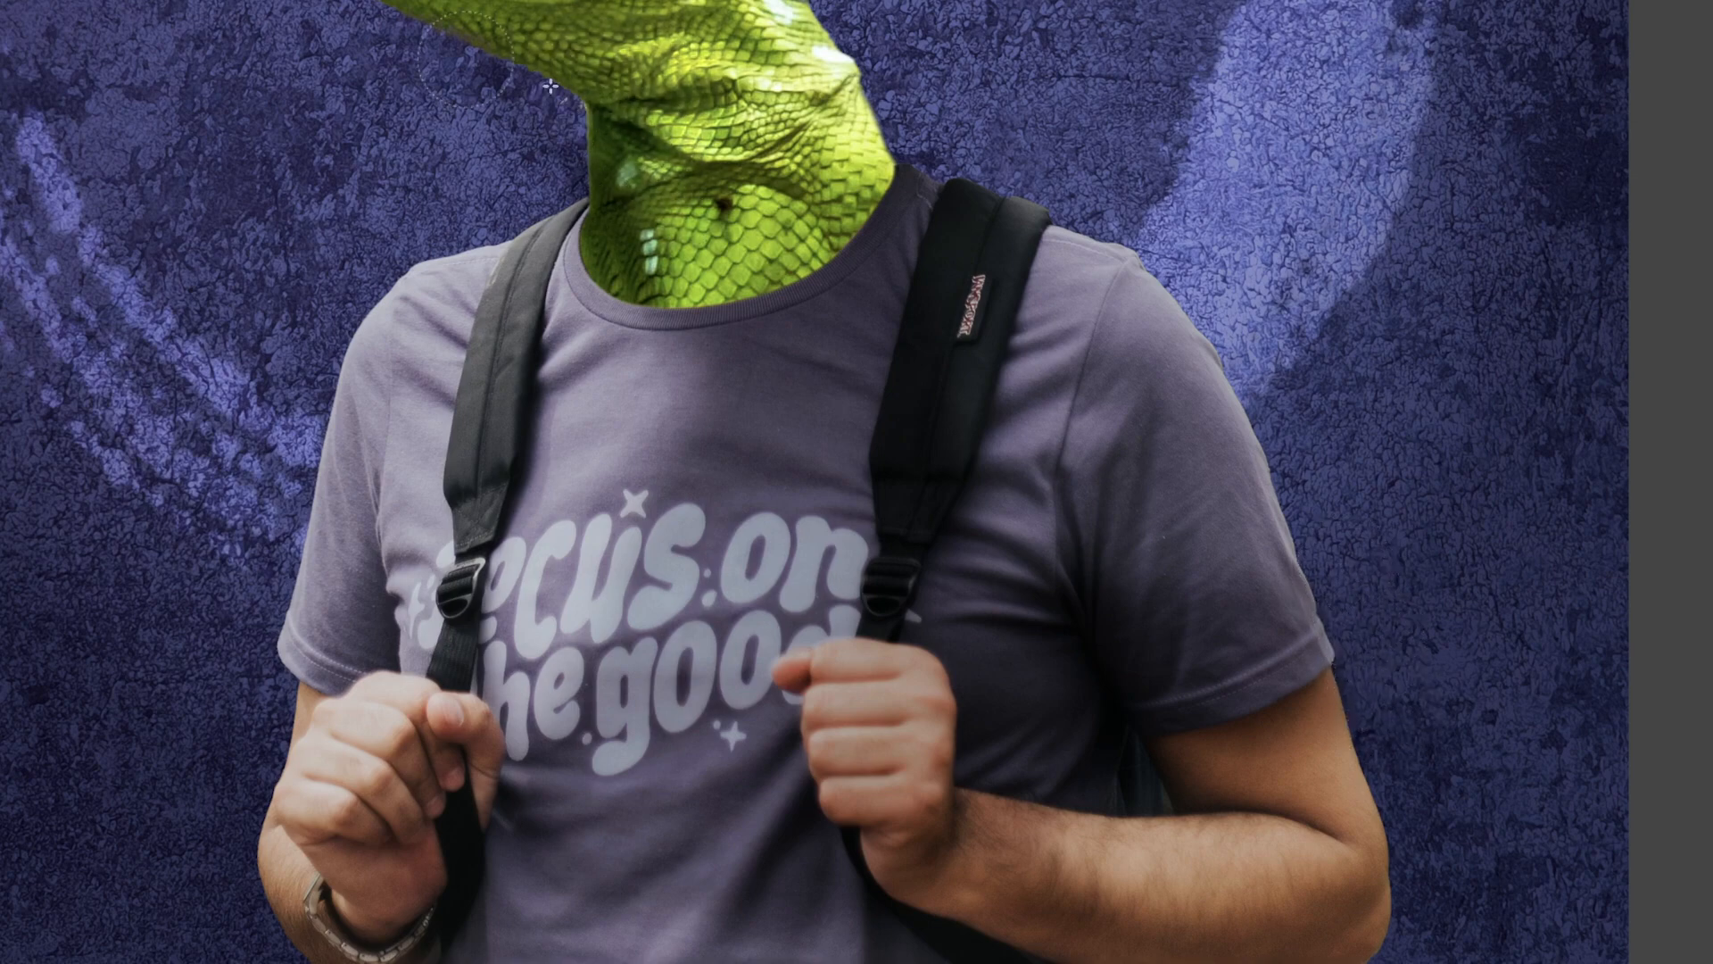
mouse_move(728, 129)
mouse_down()
mouse_move(724, 94)
mouse_move(630, 134)
mouse_move(616, 219)
mouse_move(628, 209)
mouse_move(661, 259)
mouse_move(781, 236)
mouse_move(852, 179)
mouse_move(735, 255)
mouse_up()
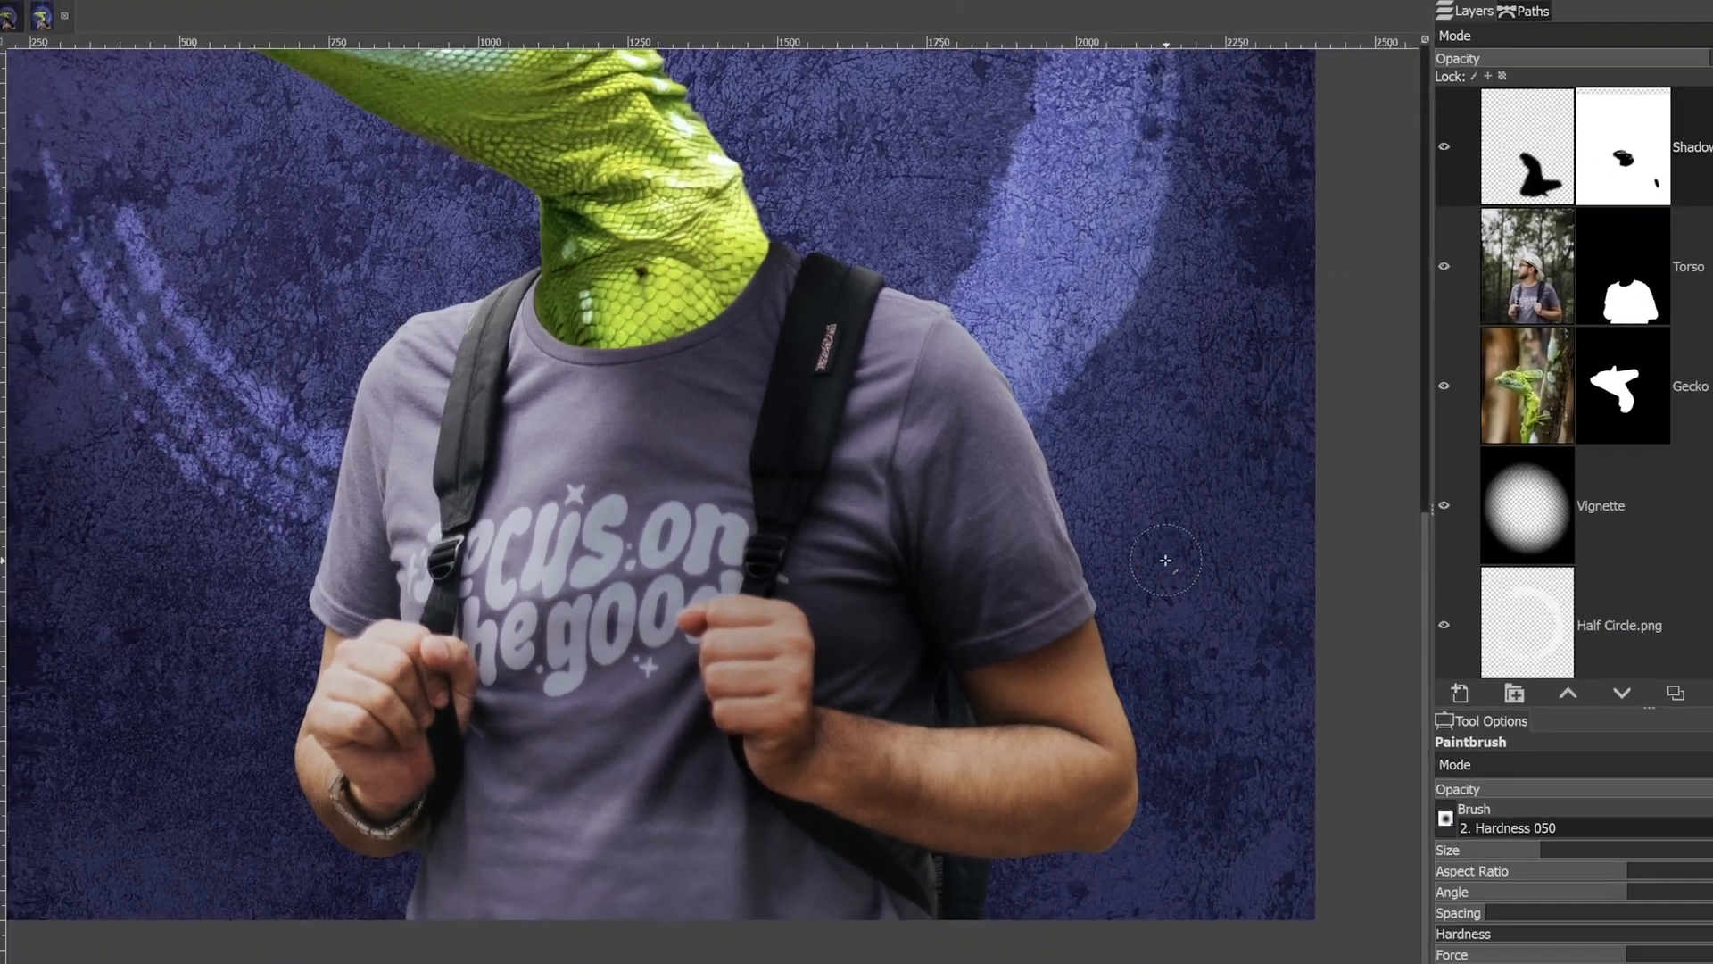
key(ctrl+shift+j)
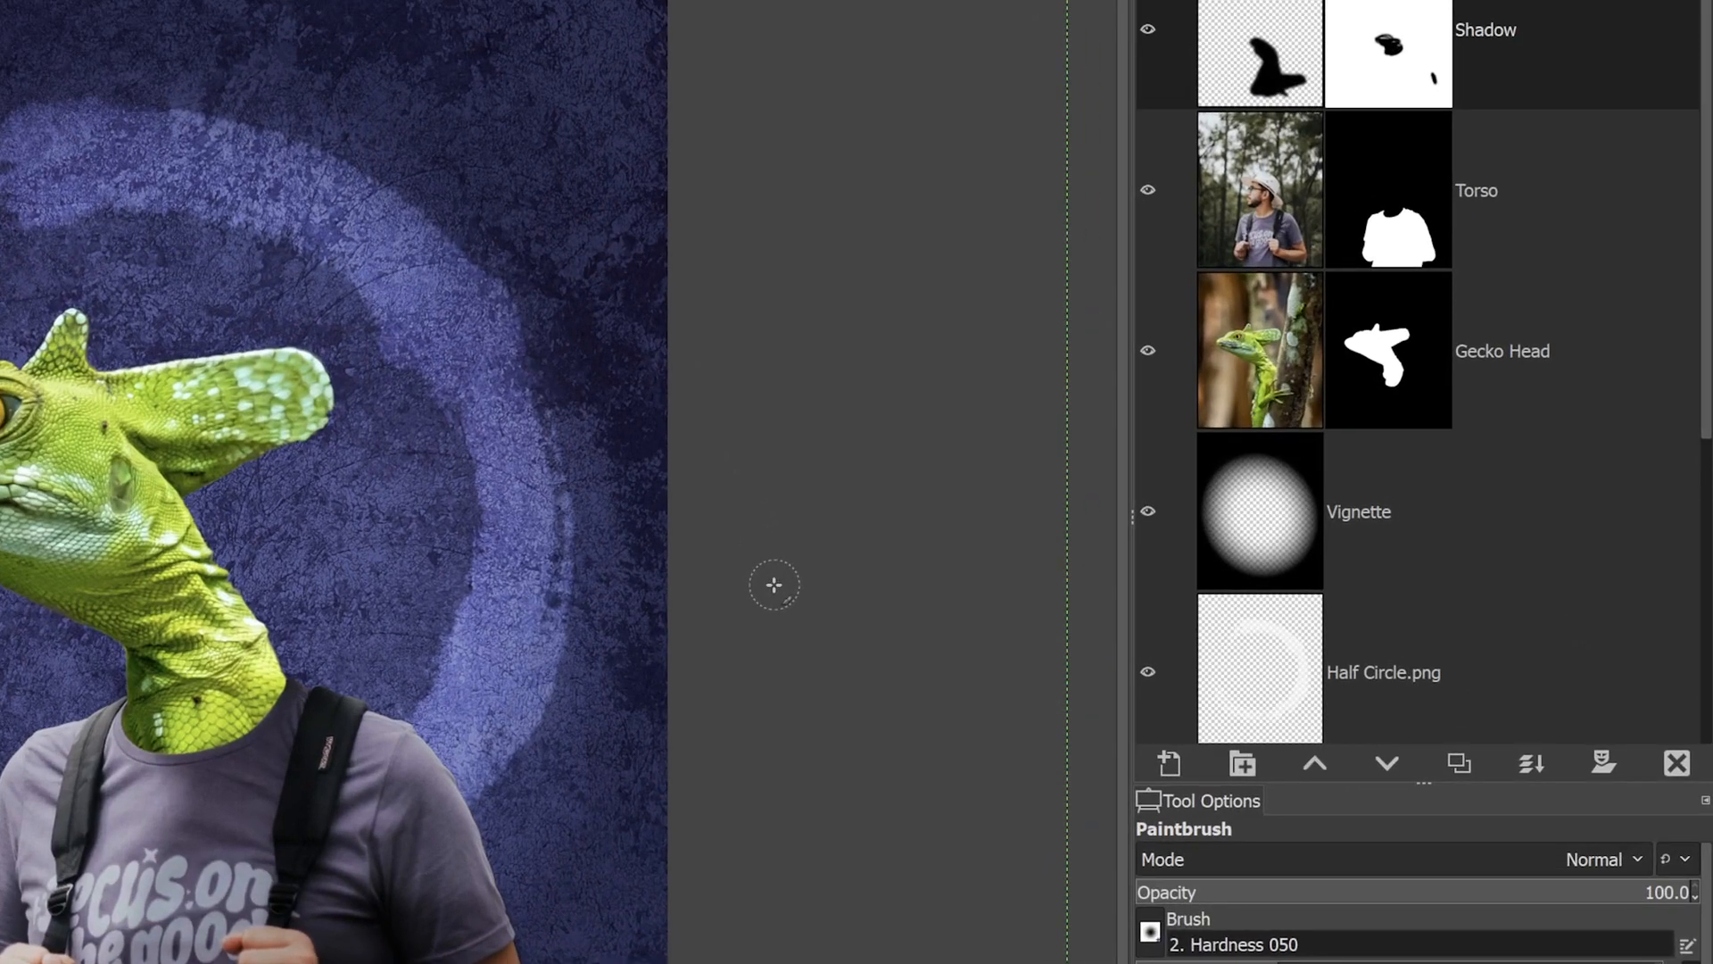
Start a Curves adjustment on the Torso image with Value points at input 201, output 216 and input 65, output 53.
click(1282, 157)
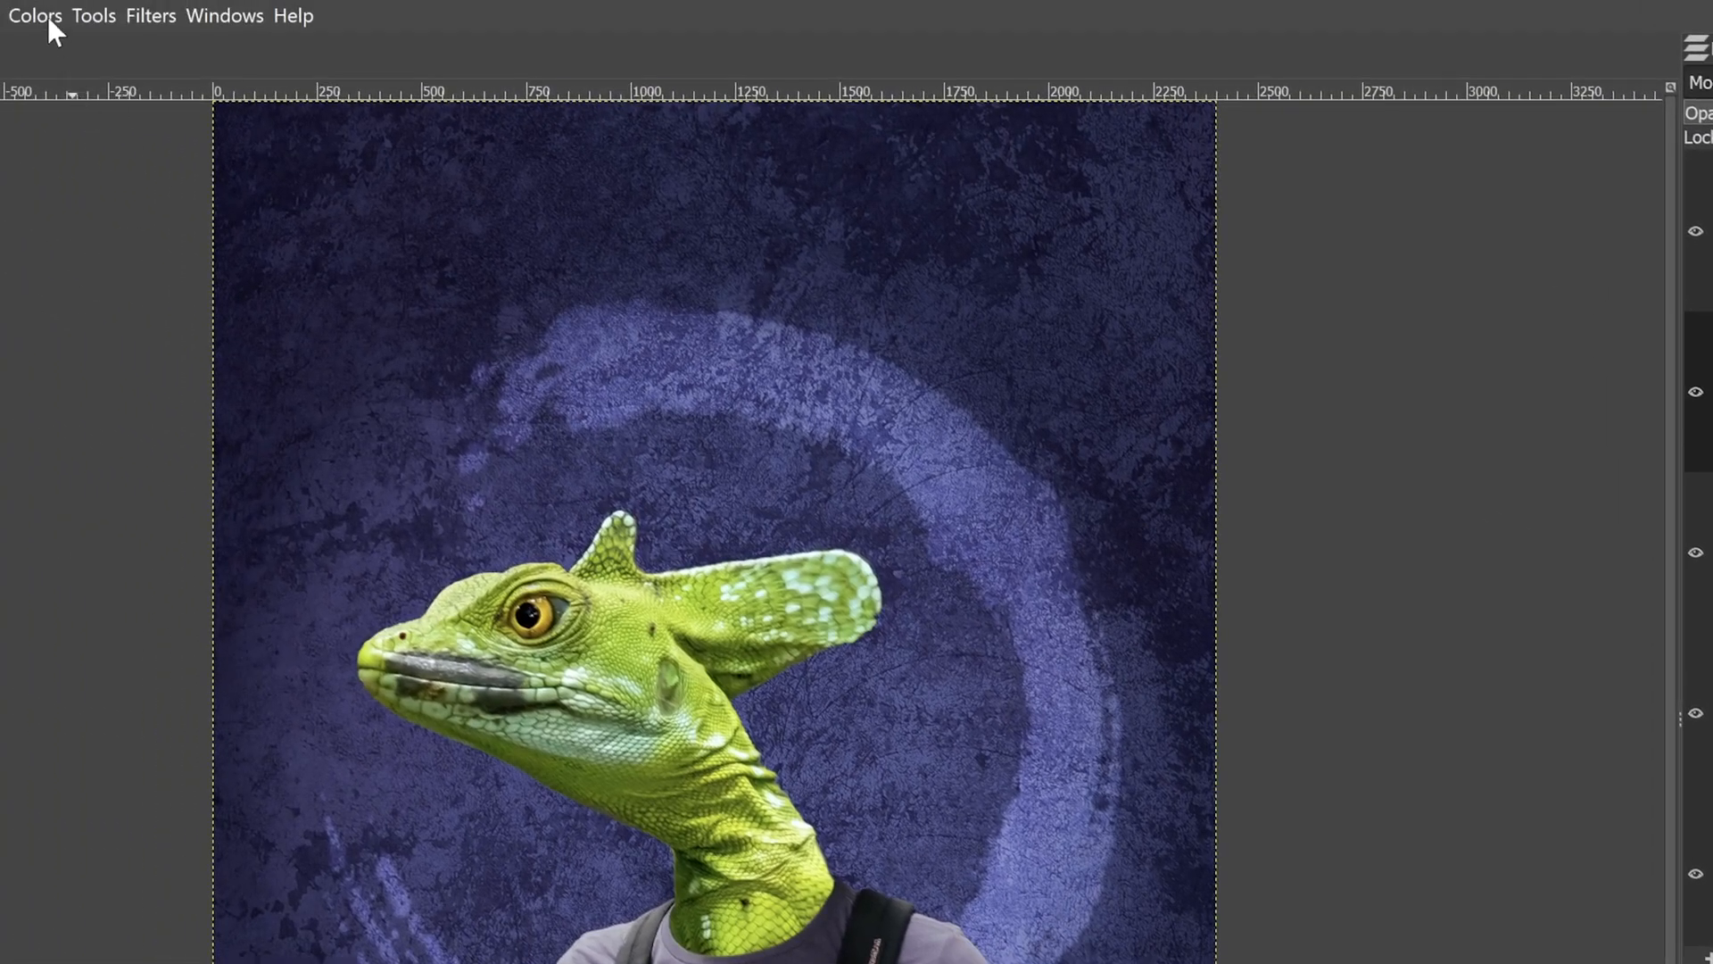
click(49, 22)
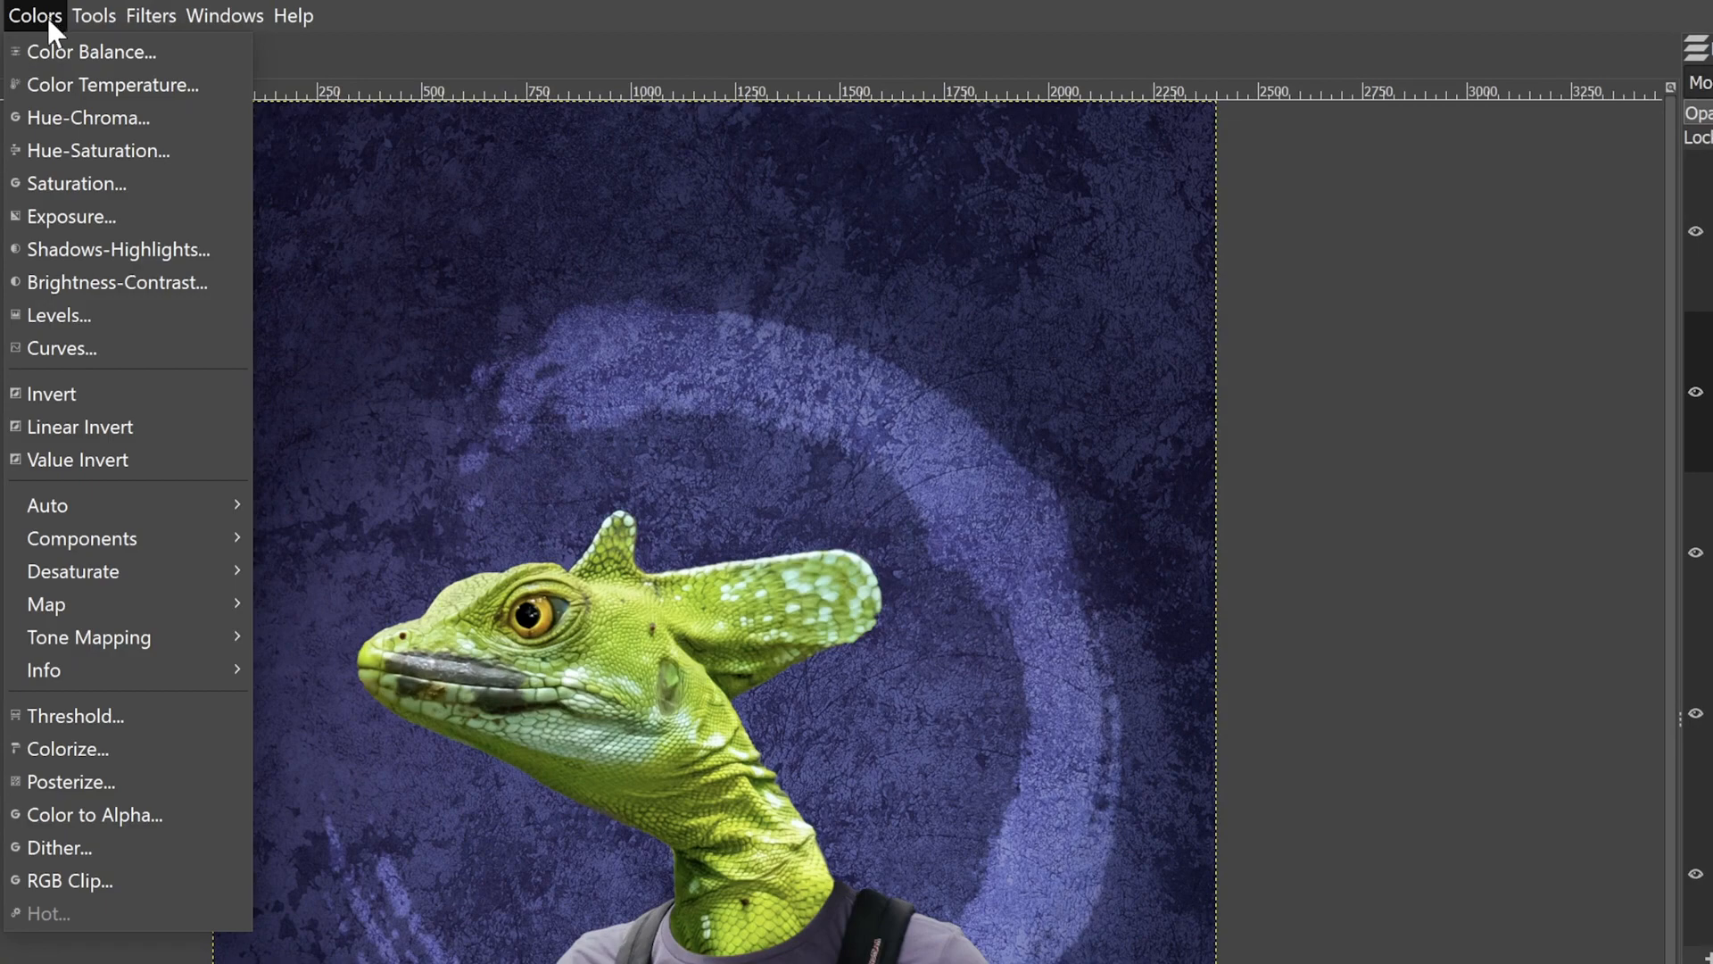
click(83, 349)
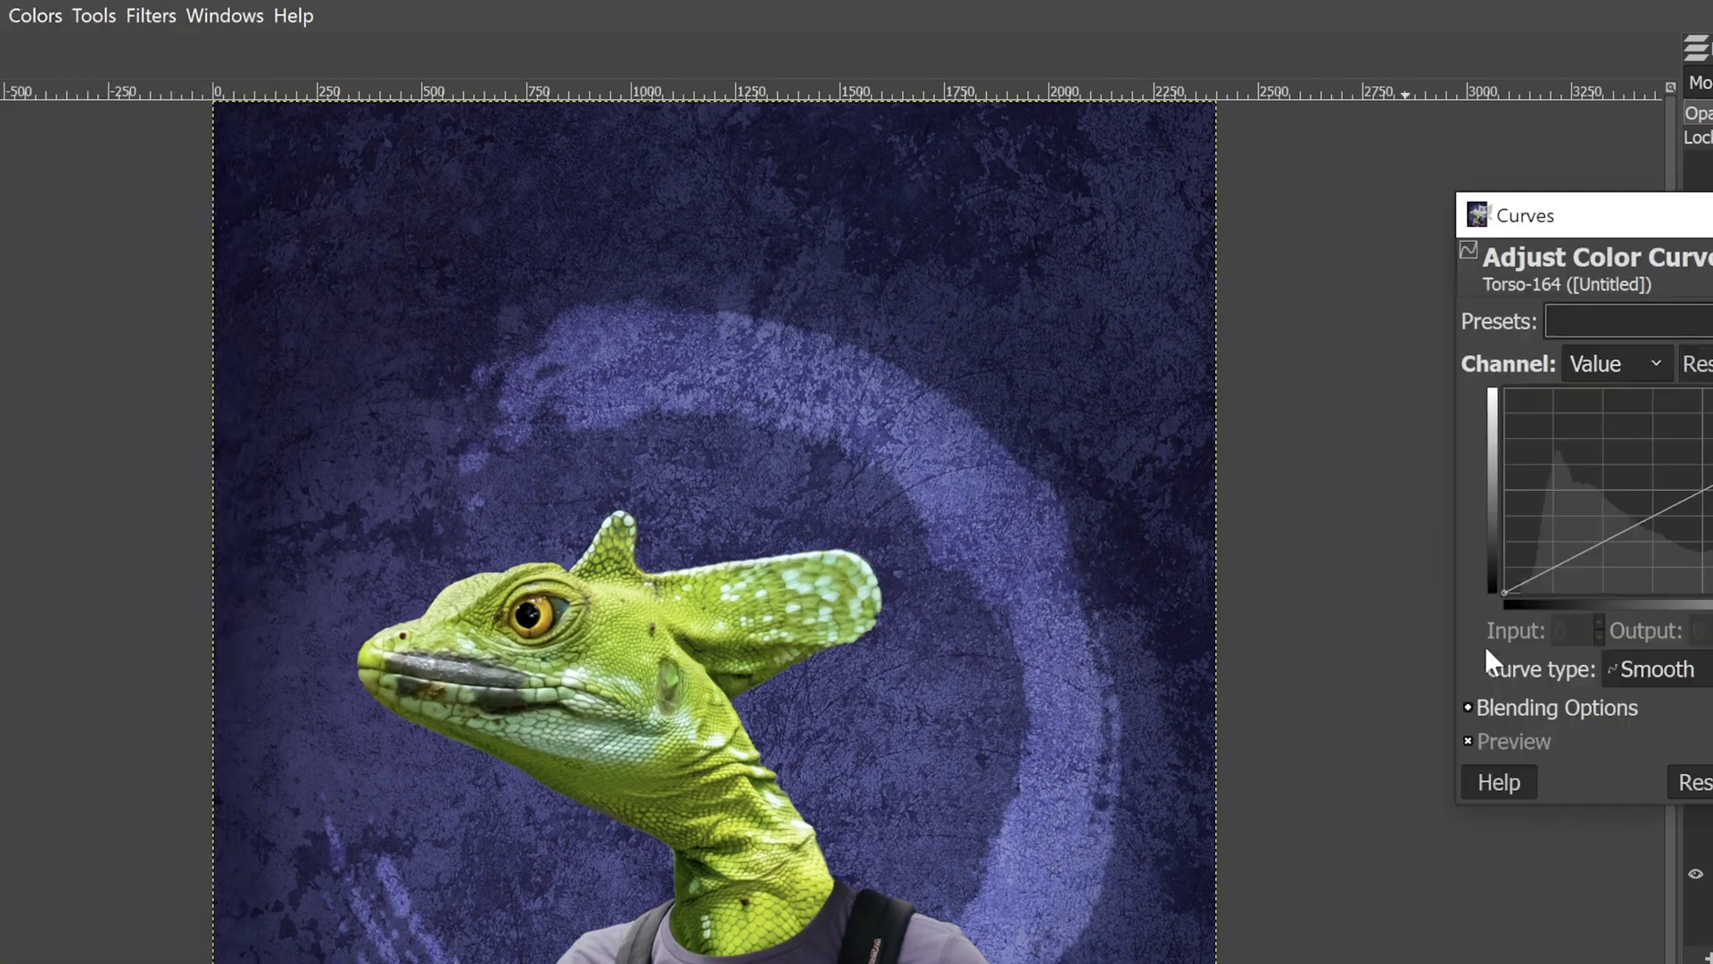
drag(1621, 217, 1378, 253)
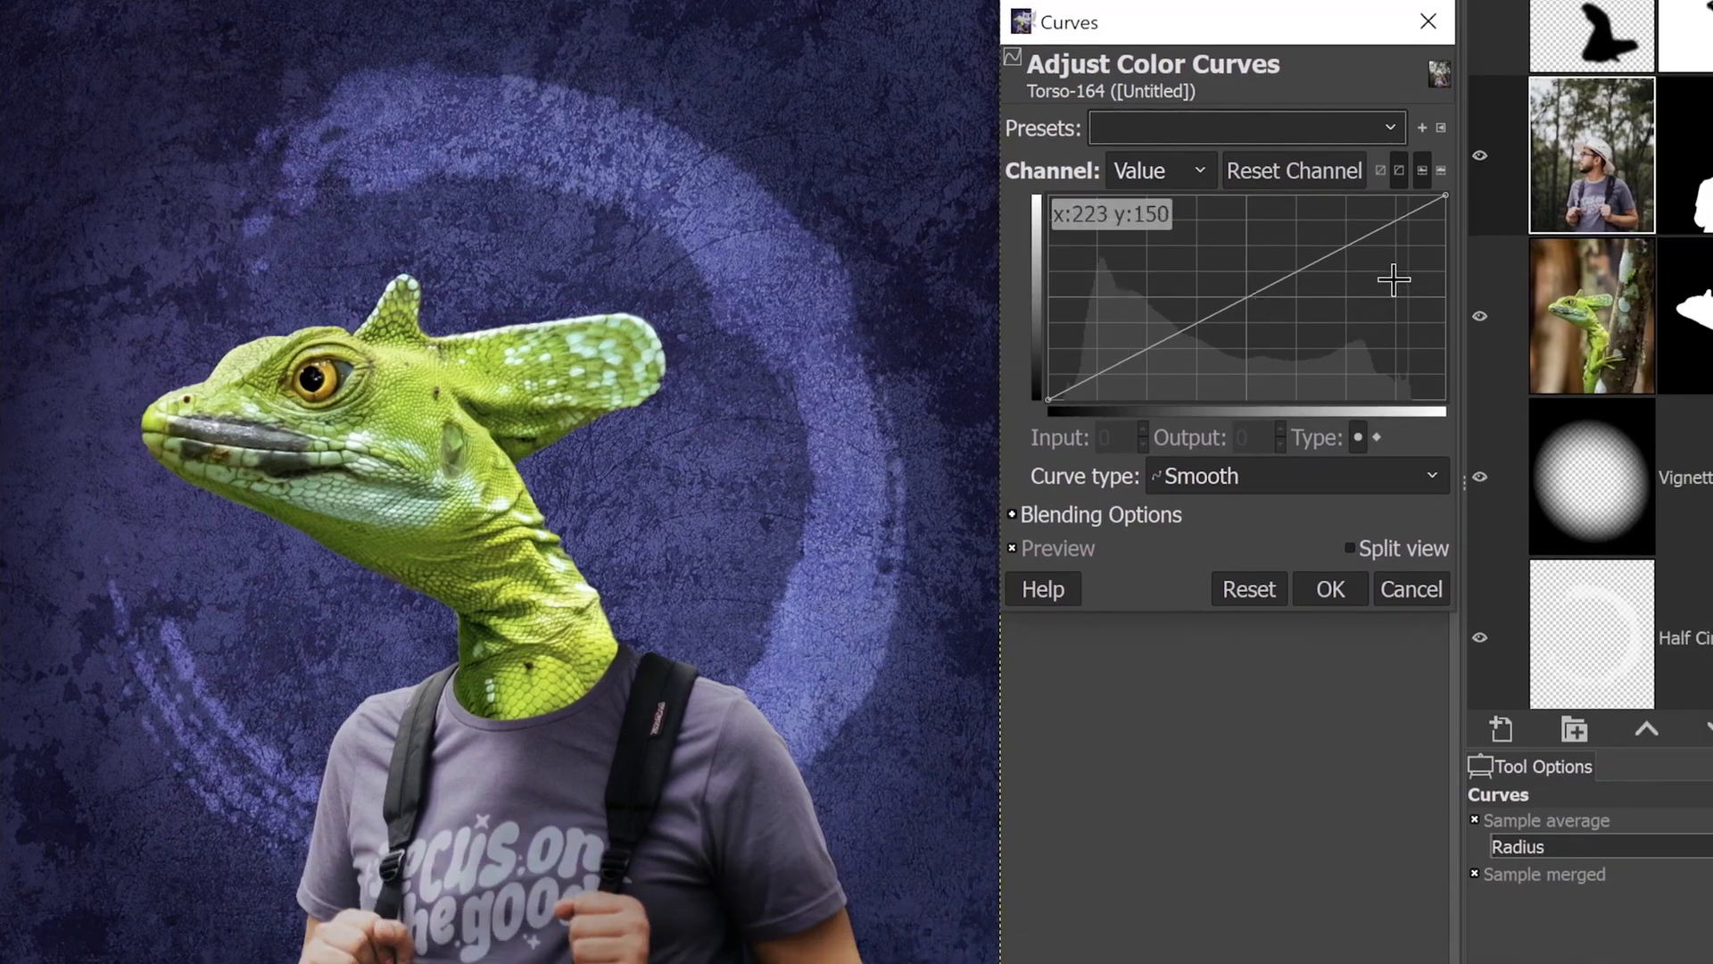
drag(1378, 229, 1359, 227)
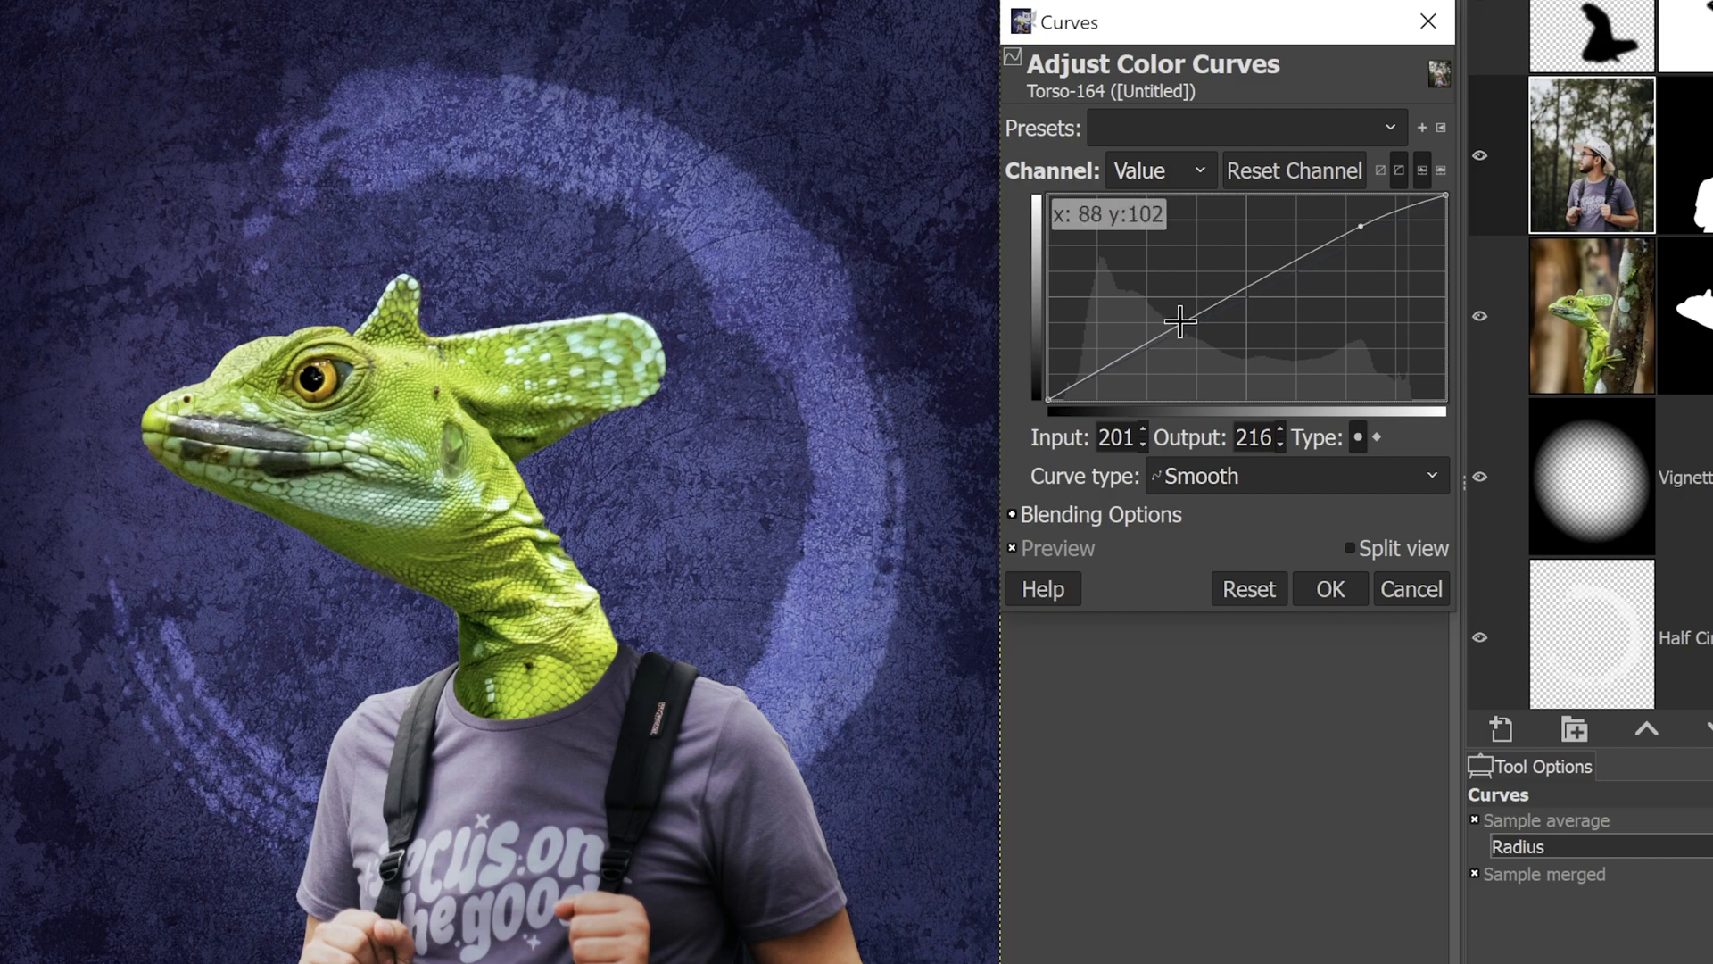
drag(1141, 345, 1148, 357)
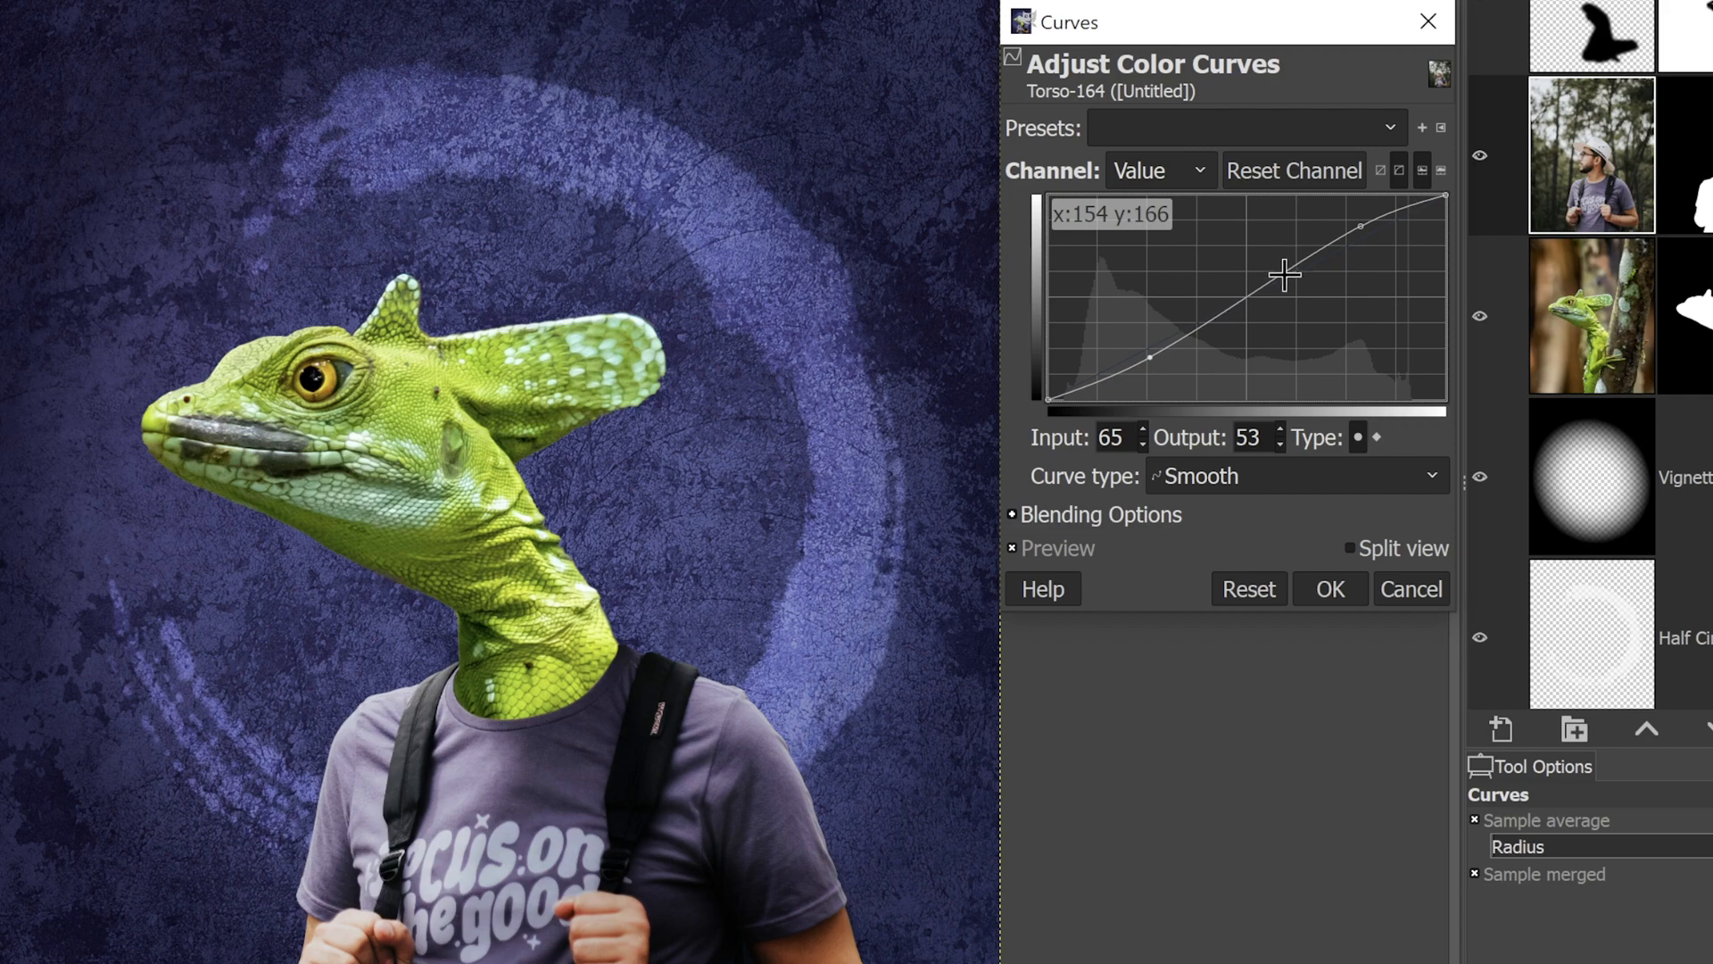
Compare the torso with and without the curve, move the shadow point to input 64, output 56, and apply the adjustment.
click(1074, 545)
click(1074, 545)
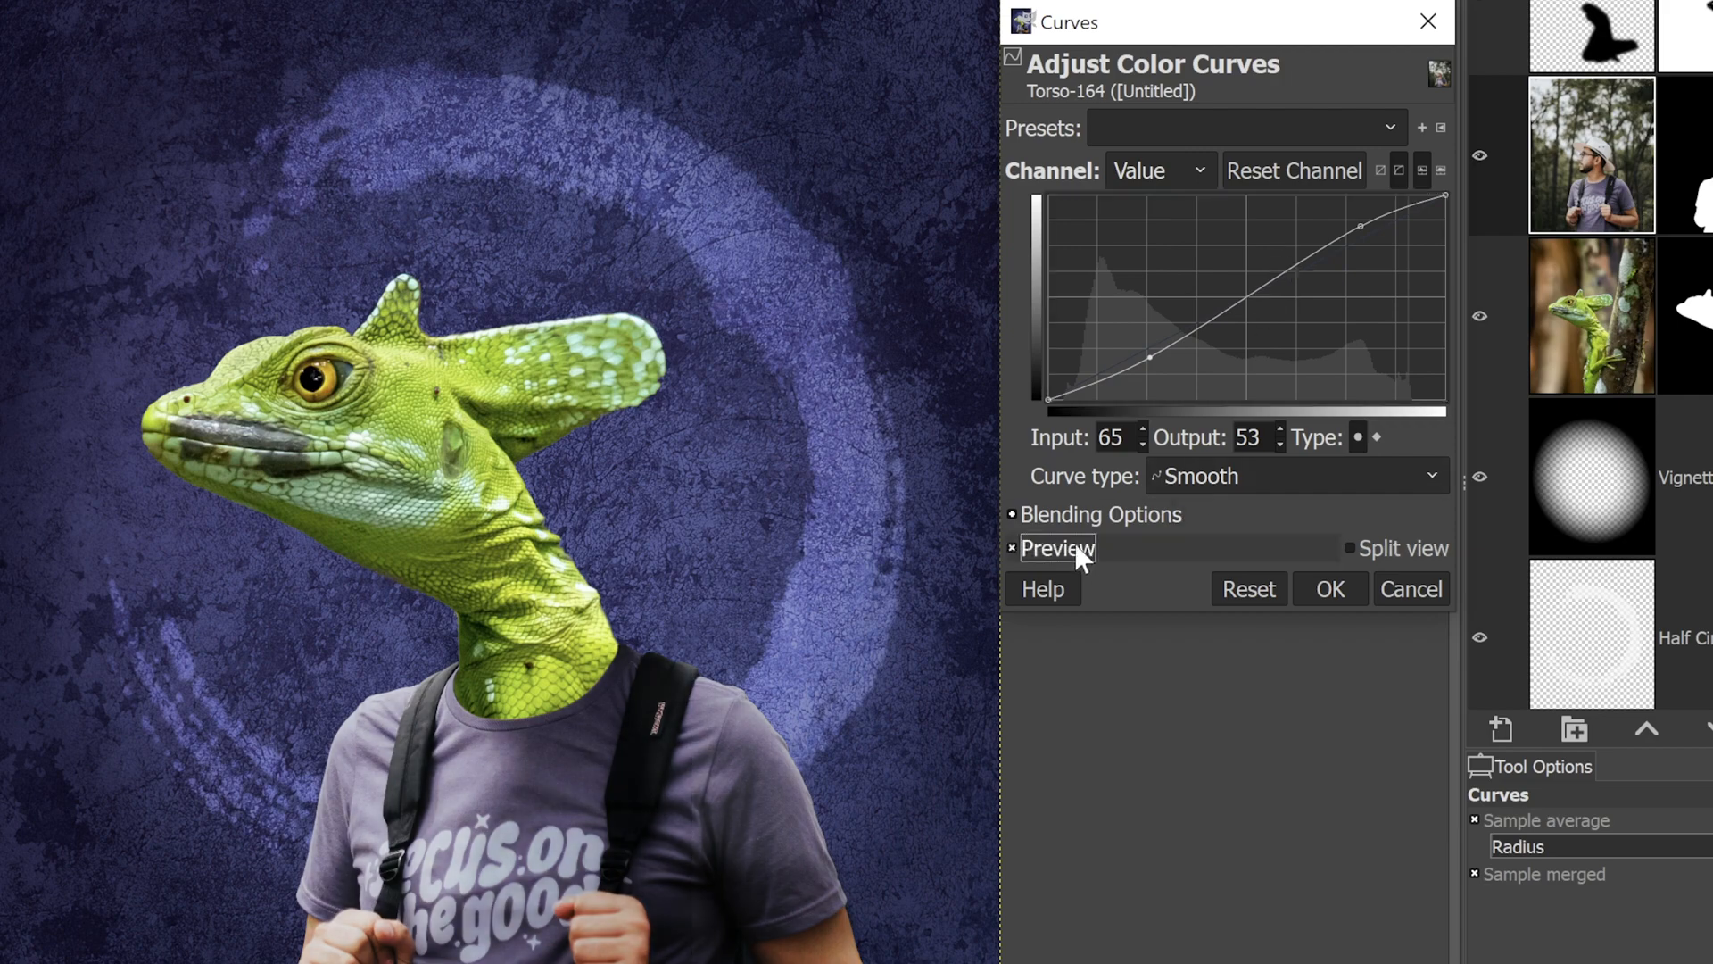
click(1074, 544)
click(1074, 544)
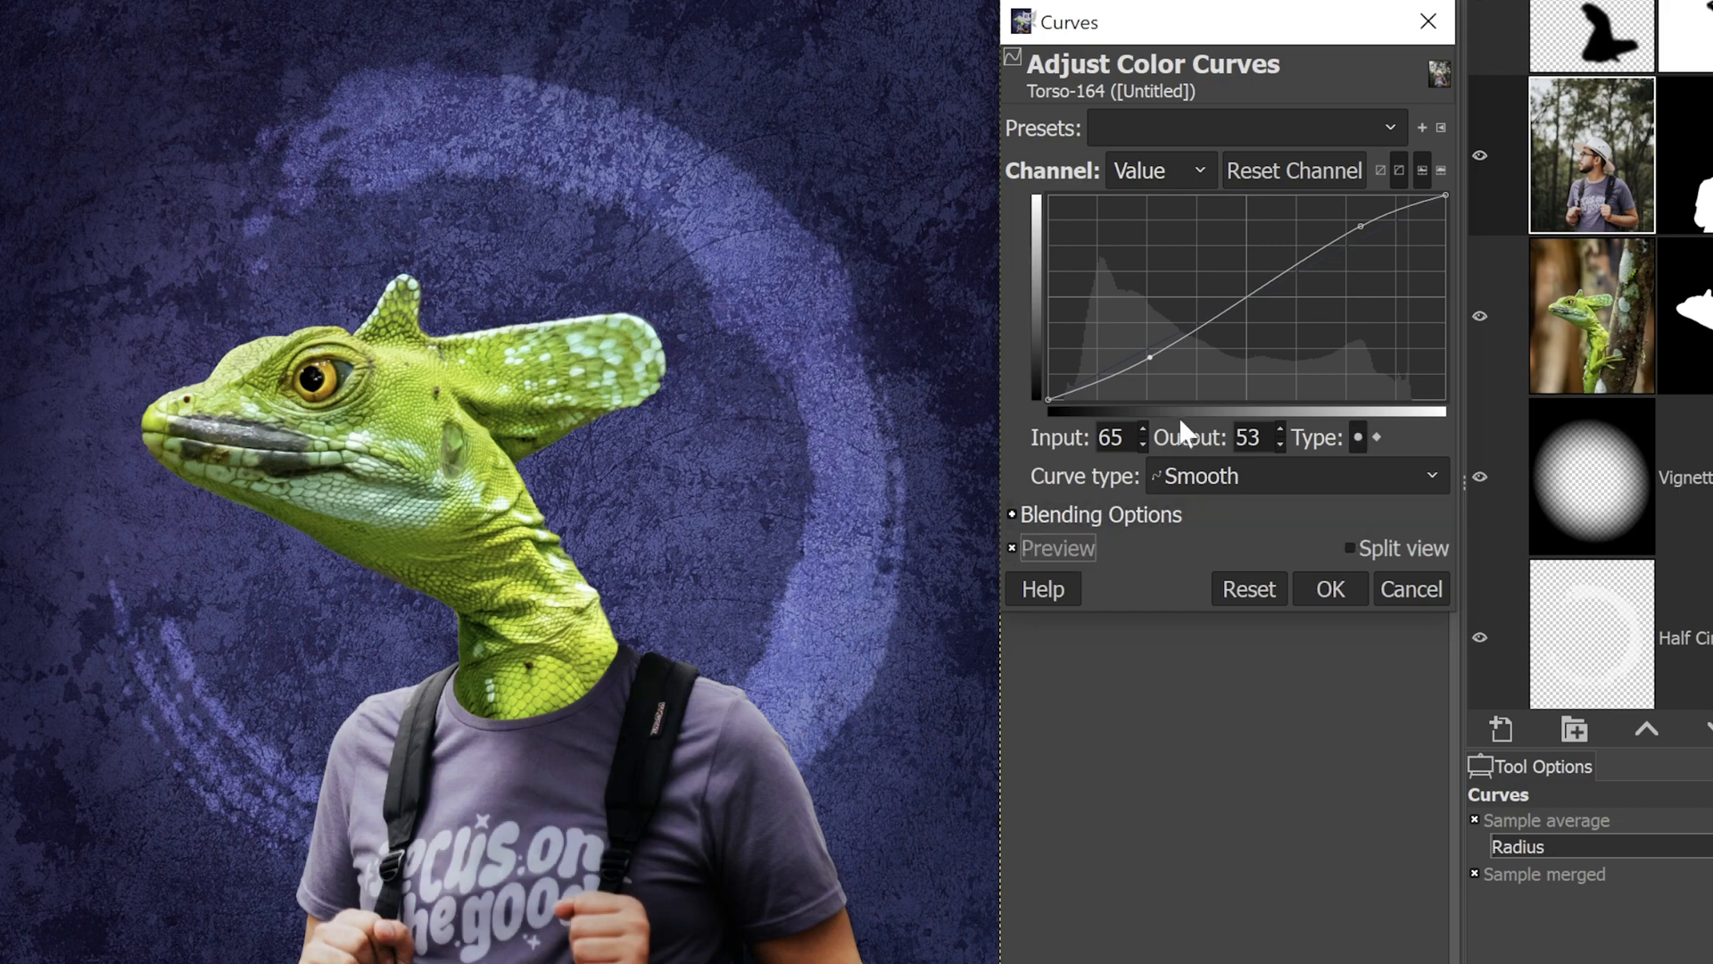
drag(1152, 371, 1146, 358)
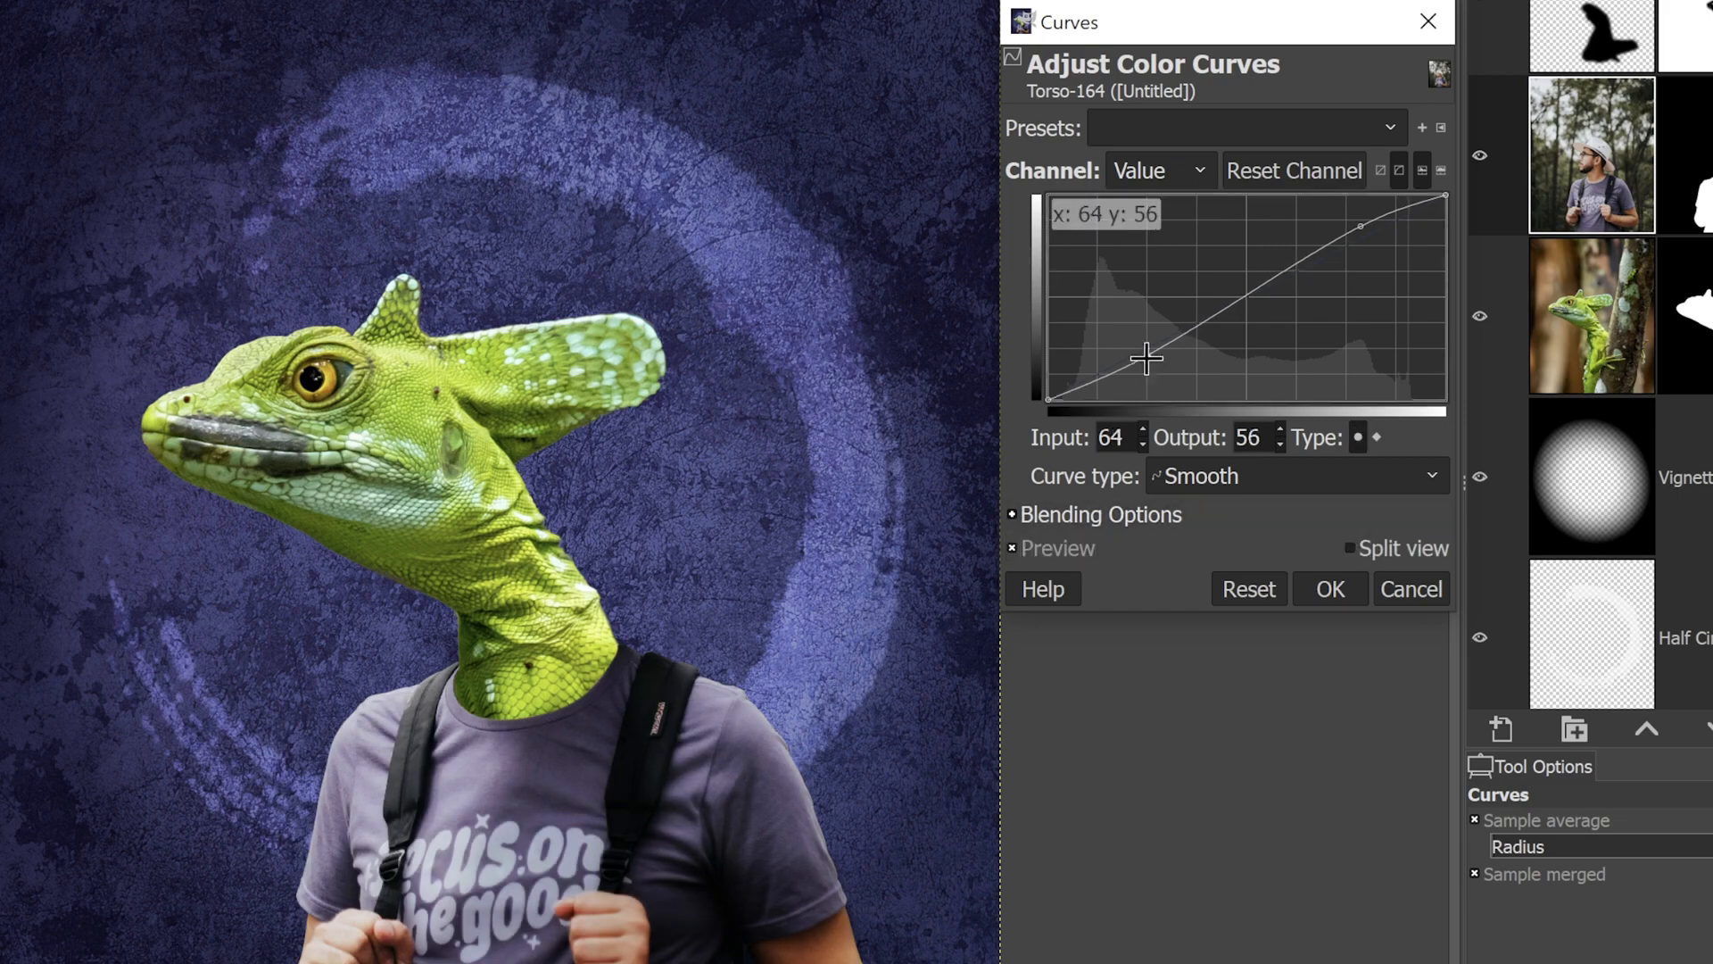
click(1327, 589)
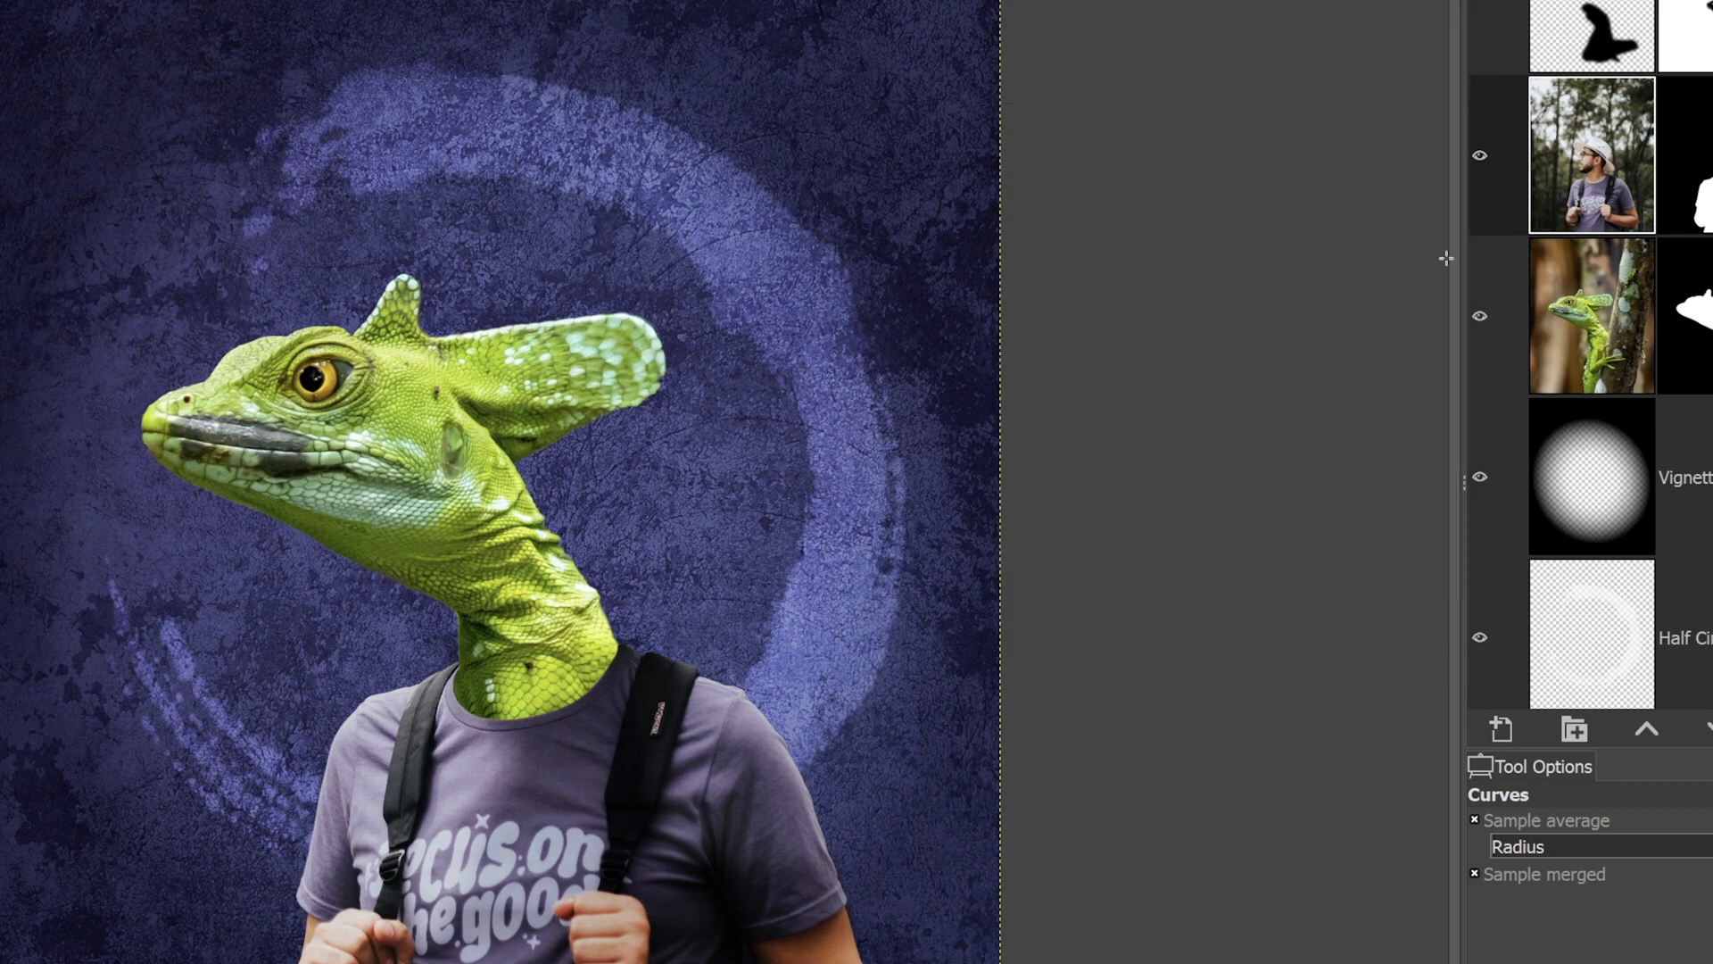
Apply Curves to the Gecko Head image with Value points at input 66, output 40 and input 190, output 195.
click(1560, 325)
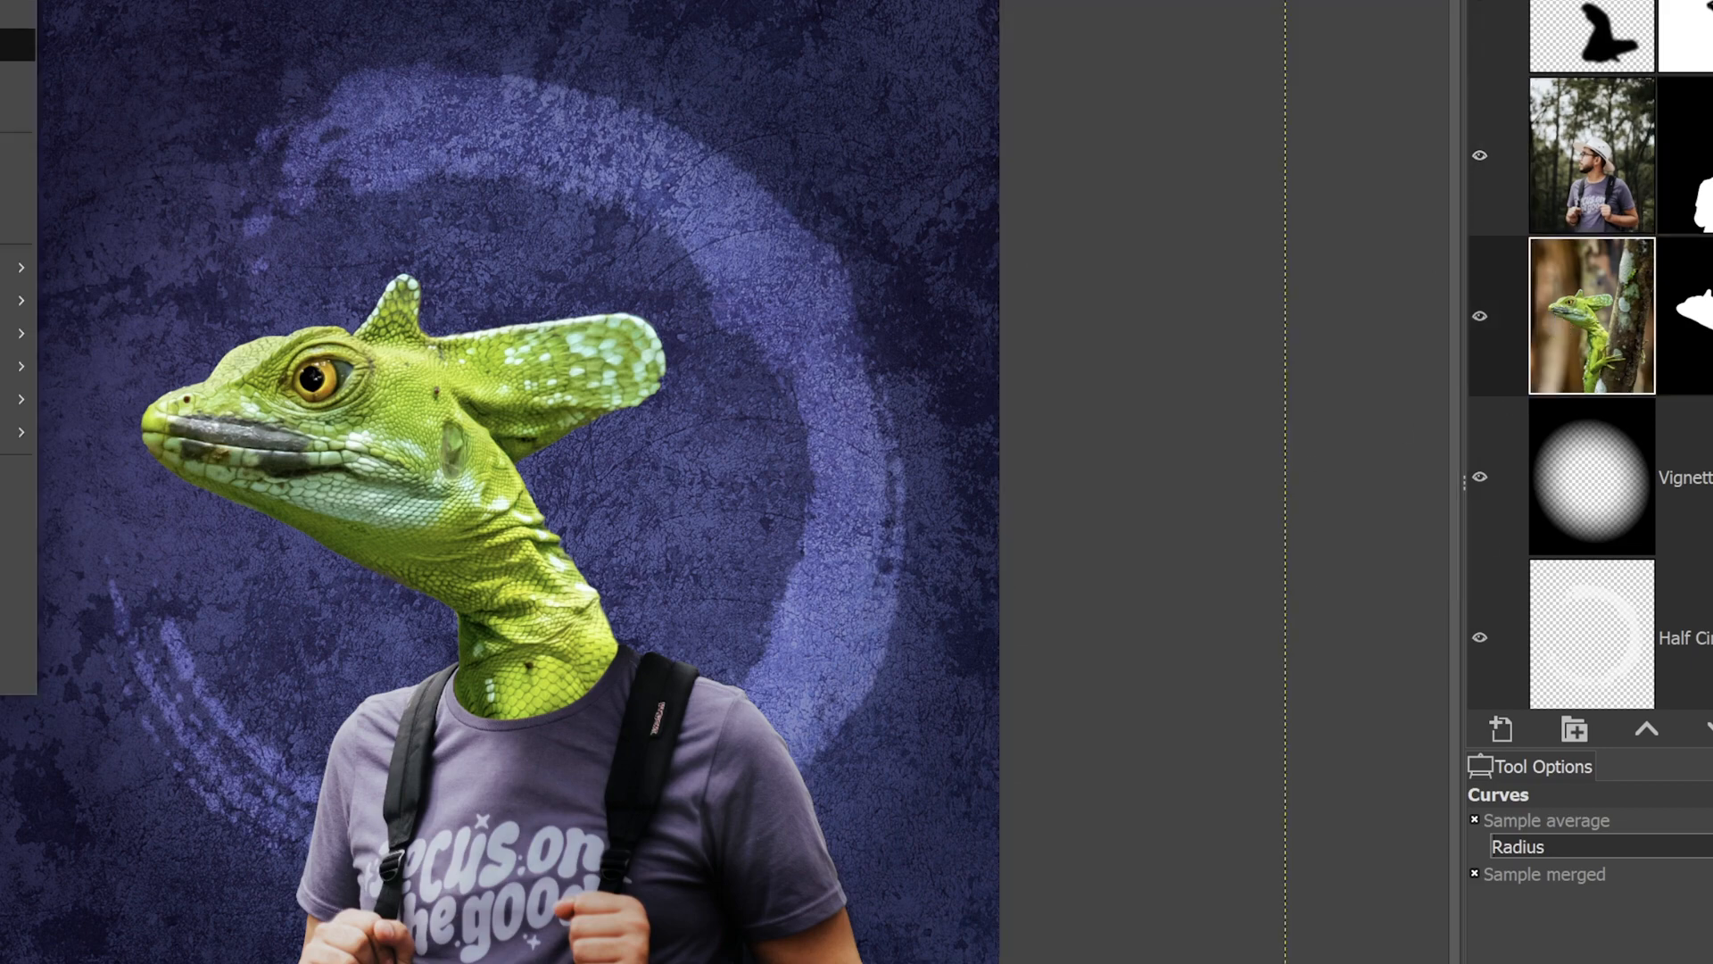
click(17, 111)
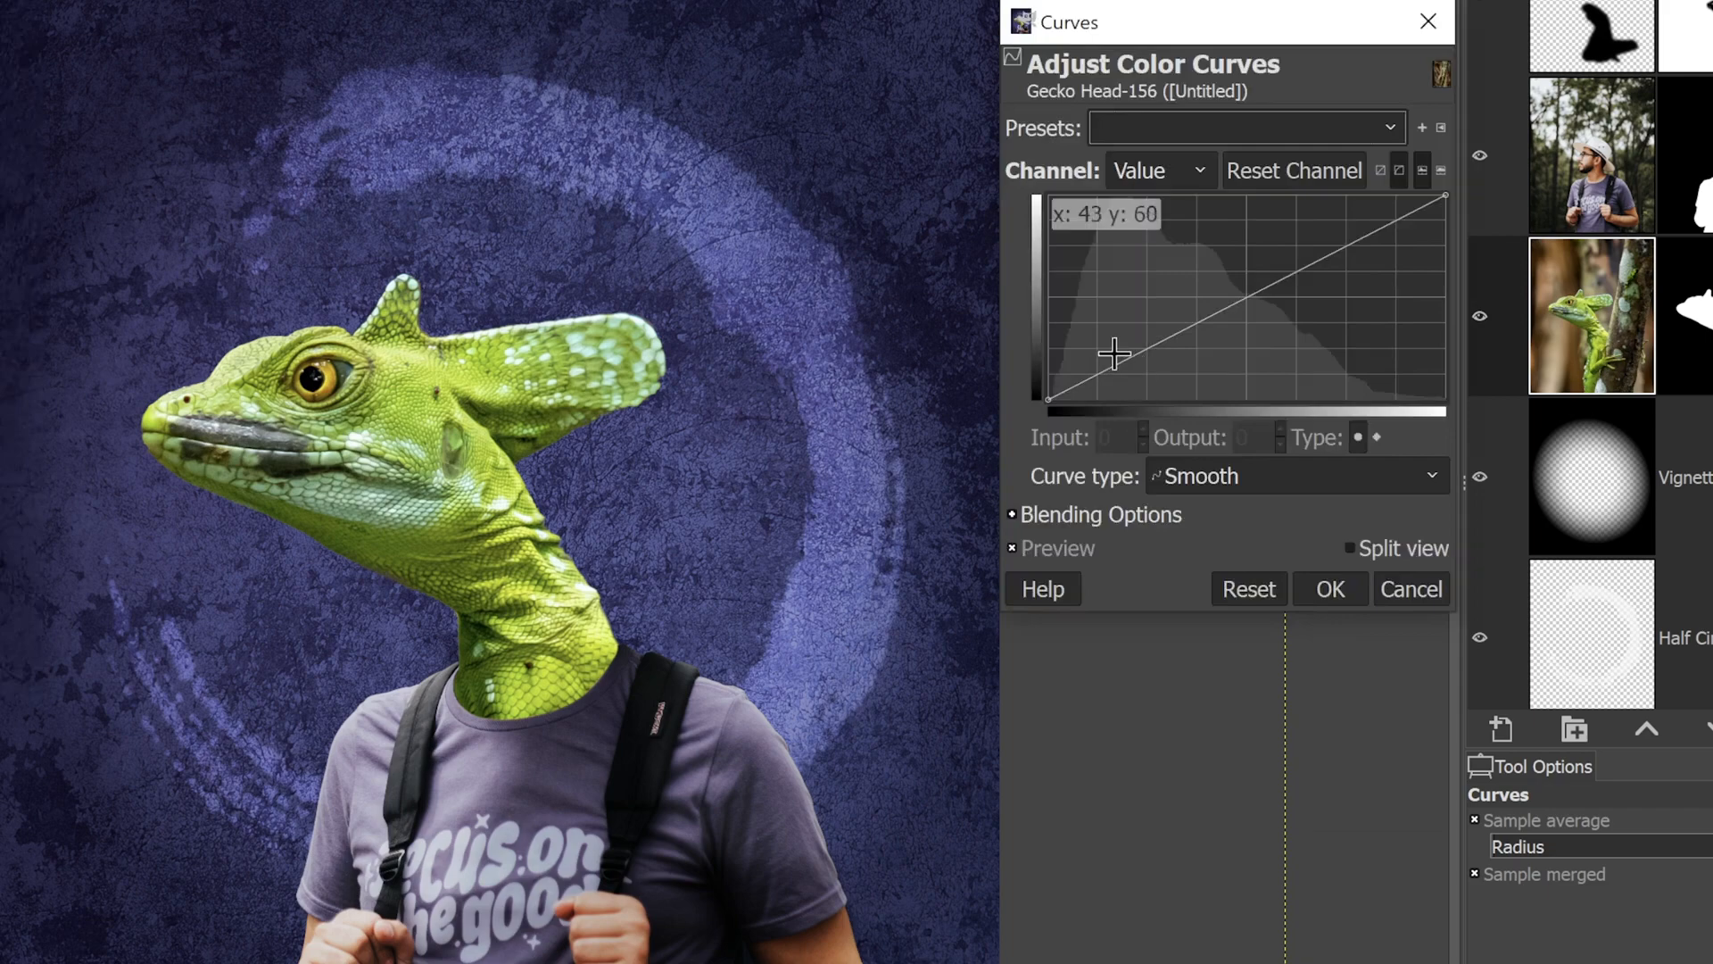
drag(1147, 350, 1148, 359)
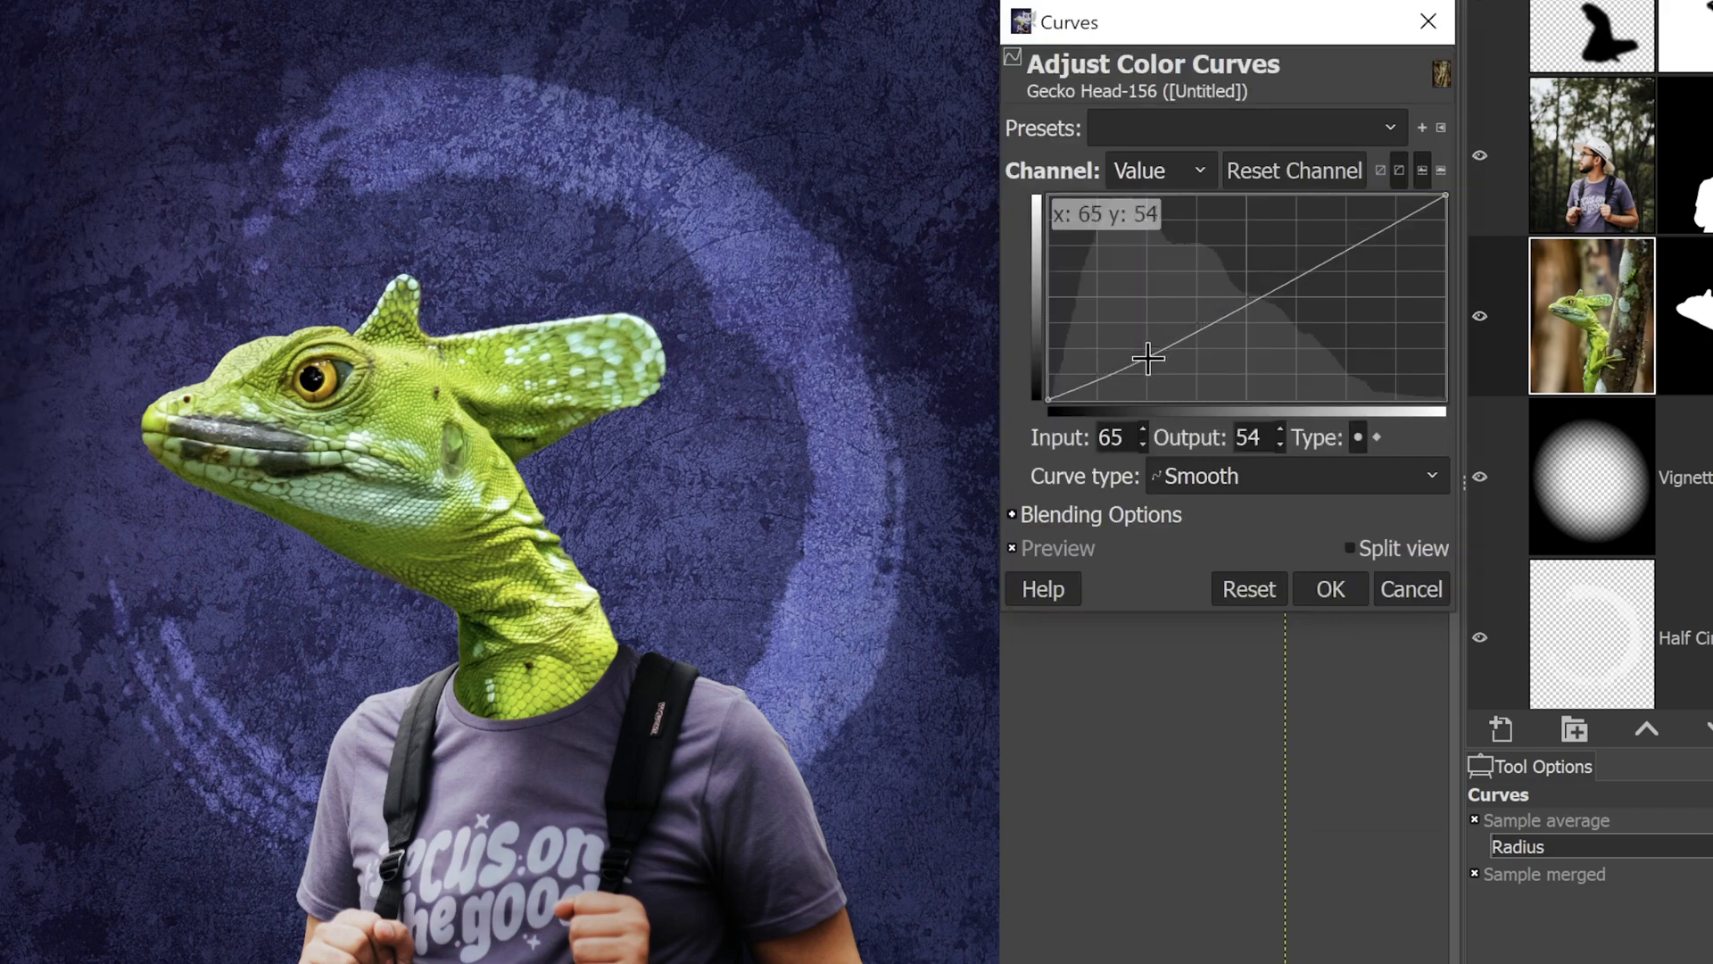
click(1348, 247)
drag(1347, 246, 1343, 242)
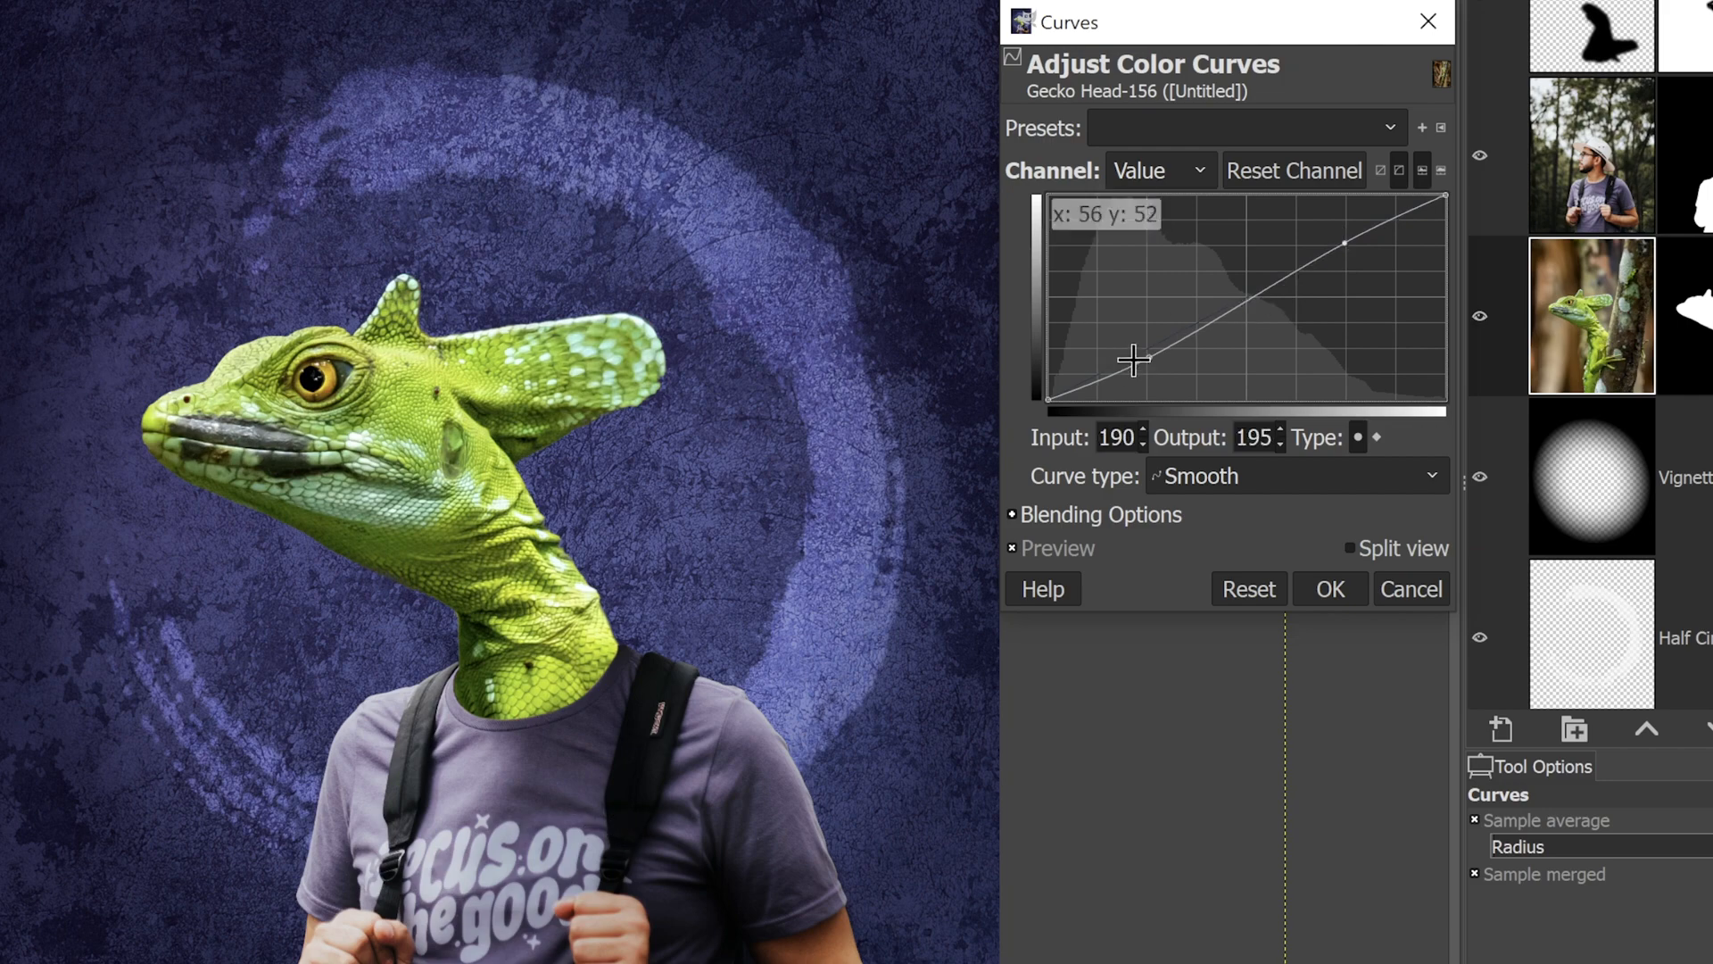
drag(1150, 357, 1150, 368)
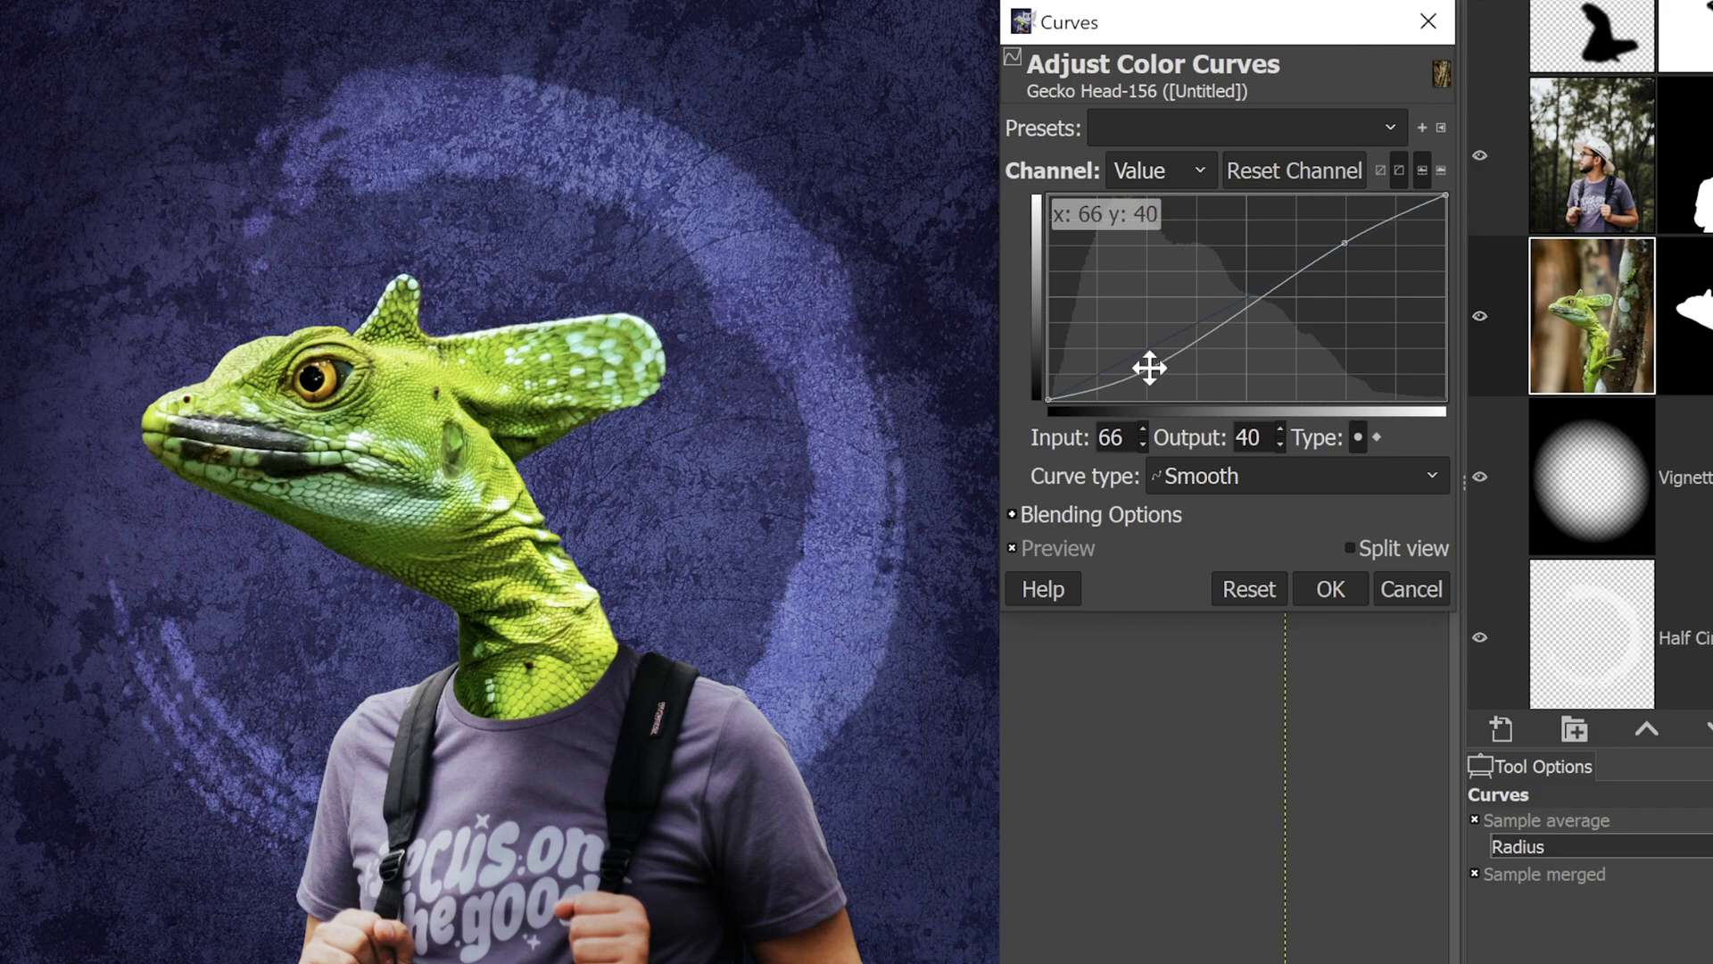
click(1327, 587)
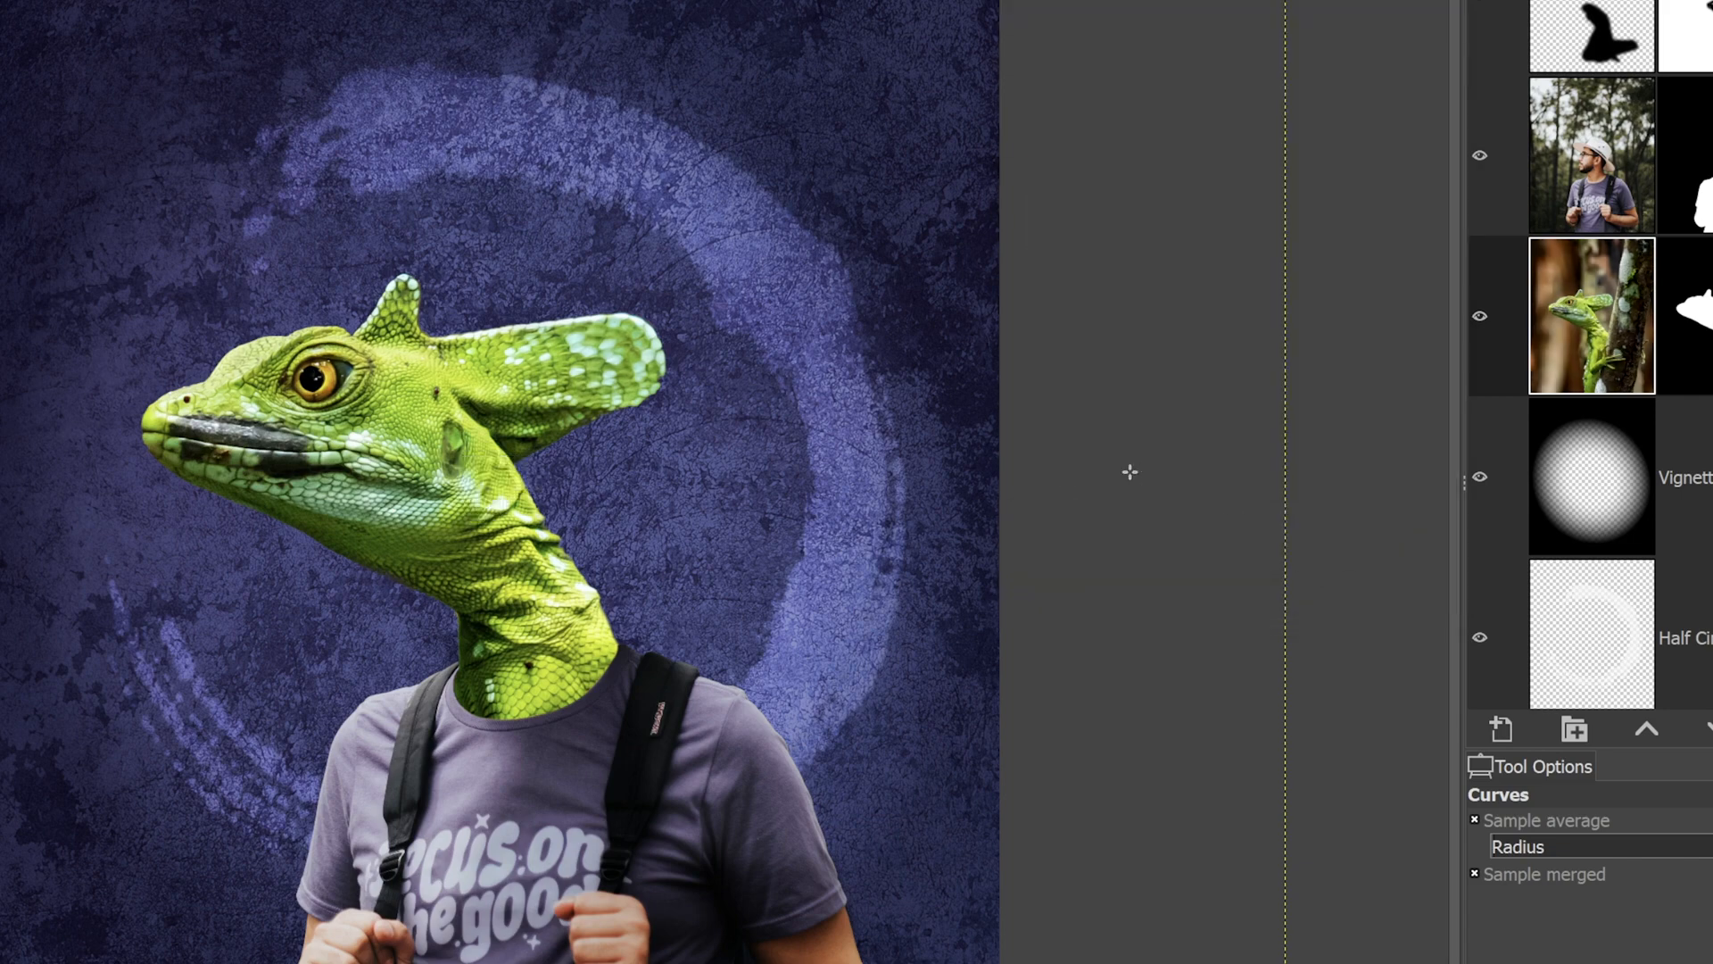
Set up the Dodge / Burn tool to burn the midtones at 49.6 exposure.
key(m)
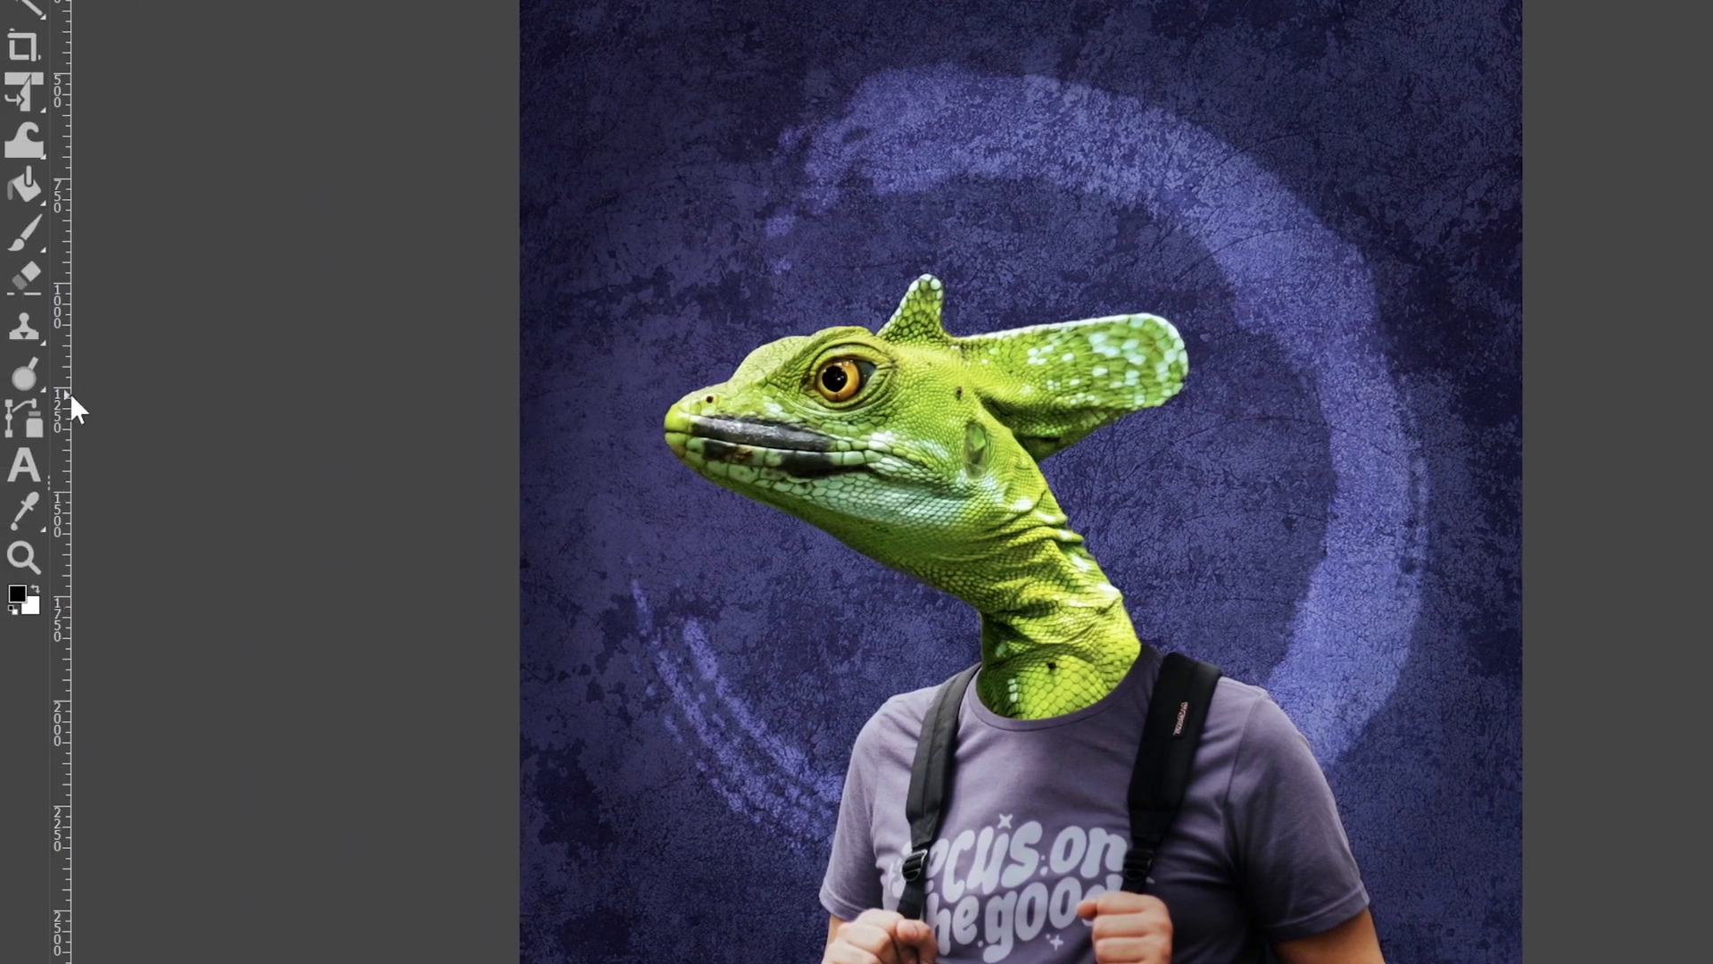
mouse_move(31, 377)
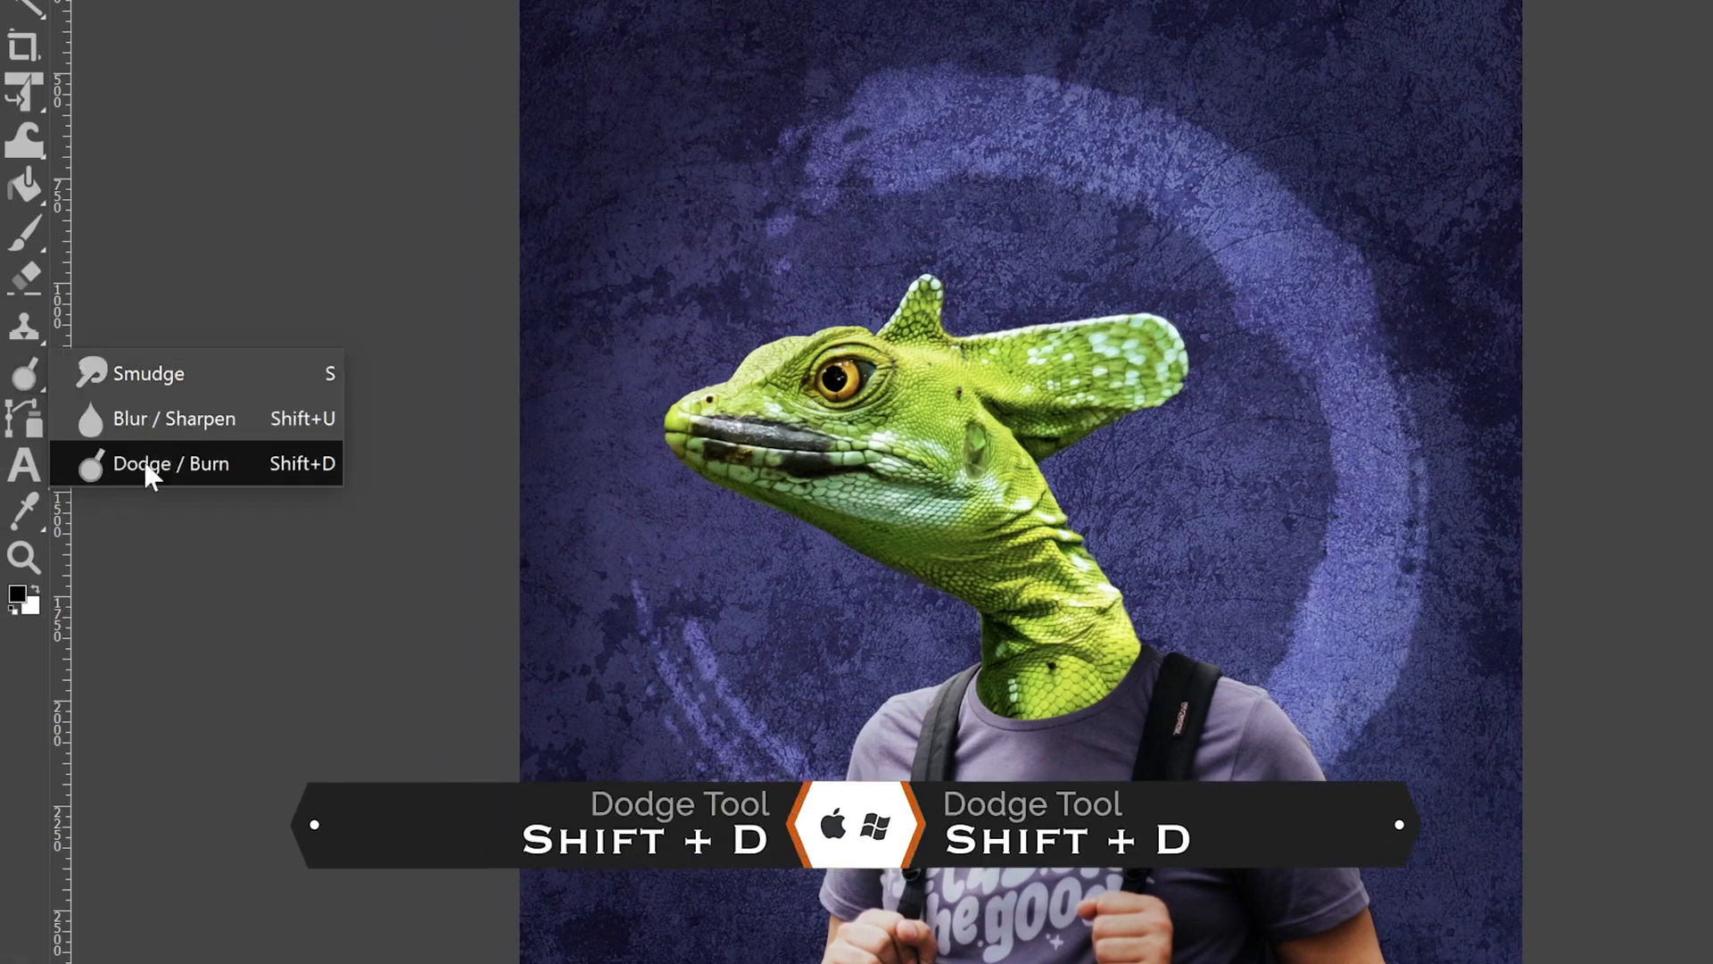
click(306, 470)
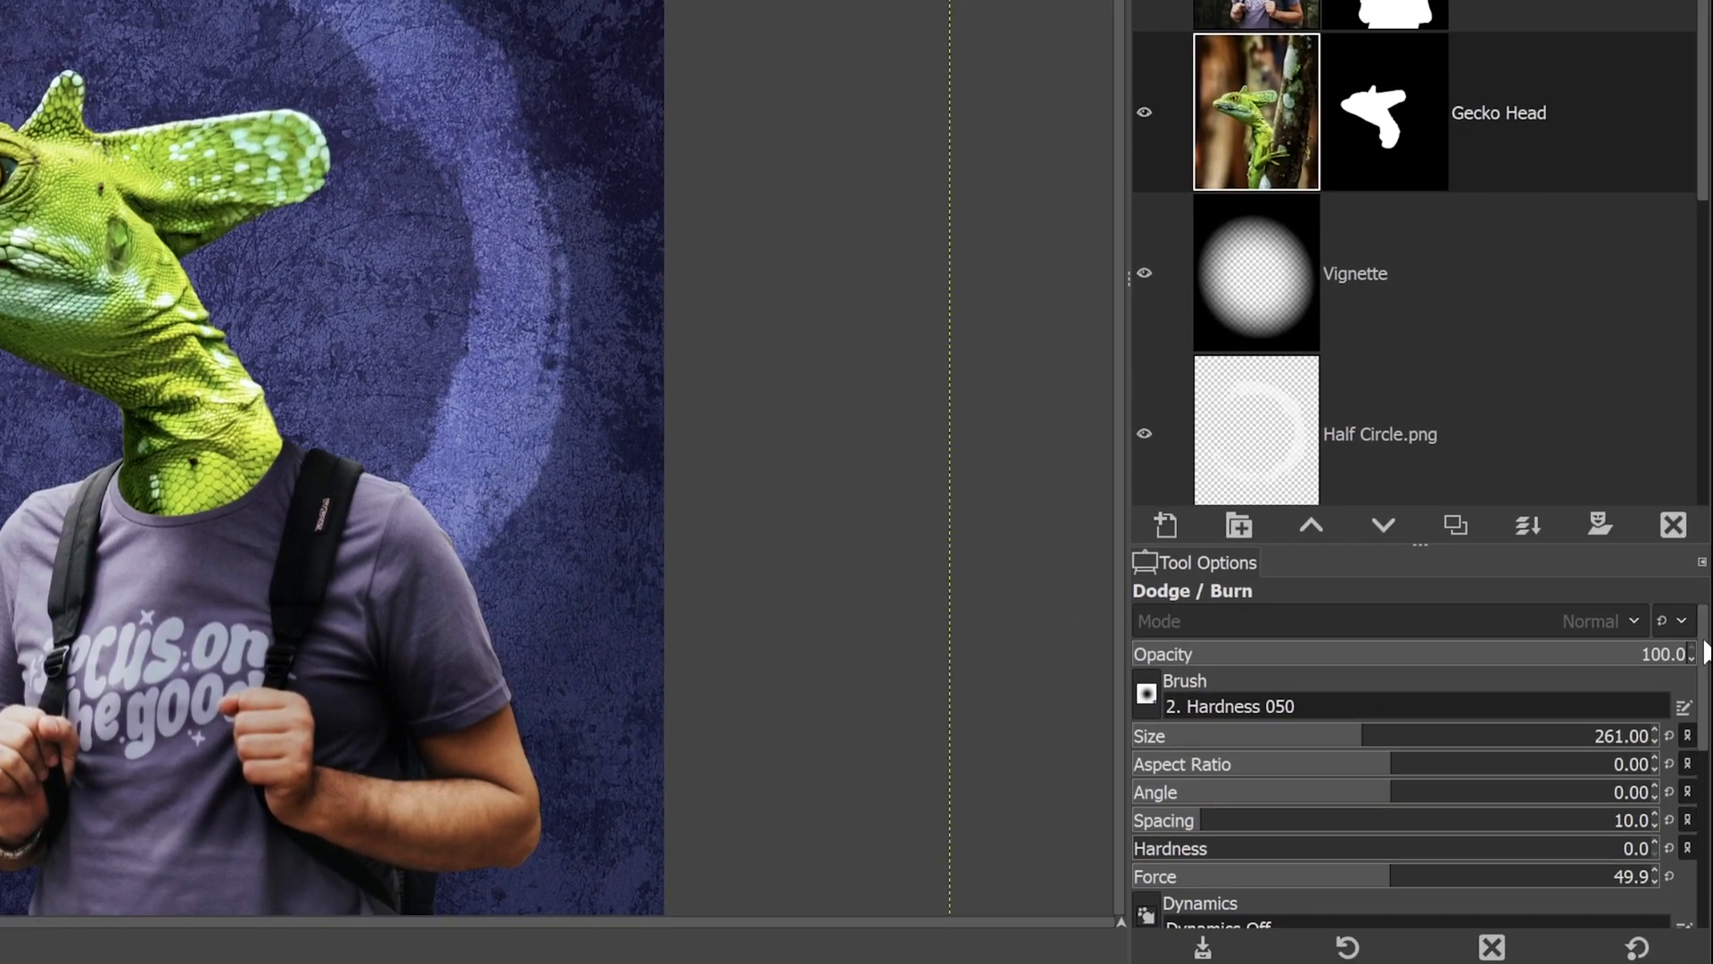
drag(1706, 651, 1706, 843)
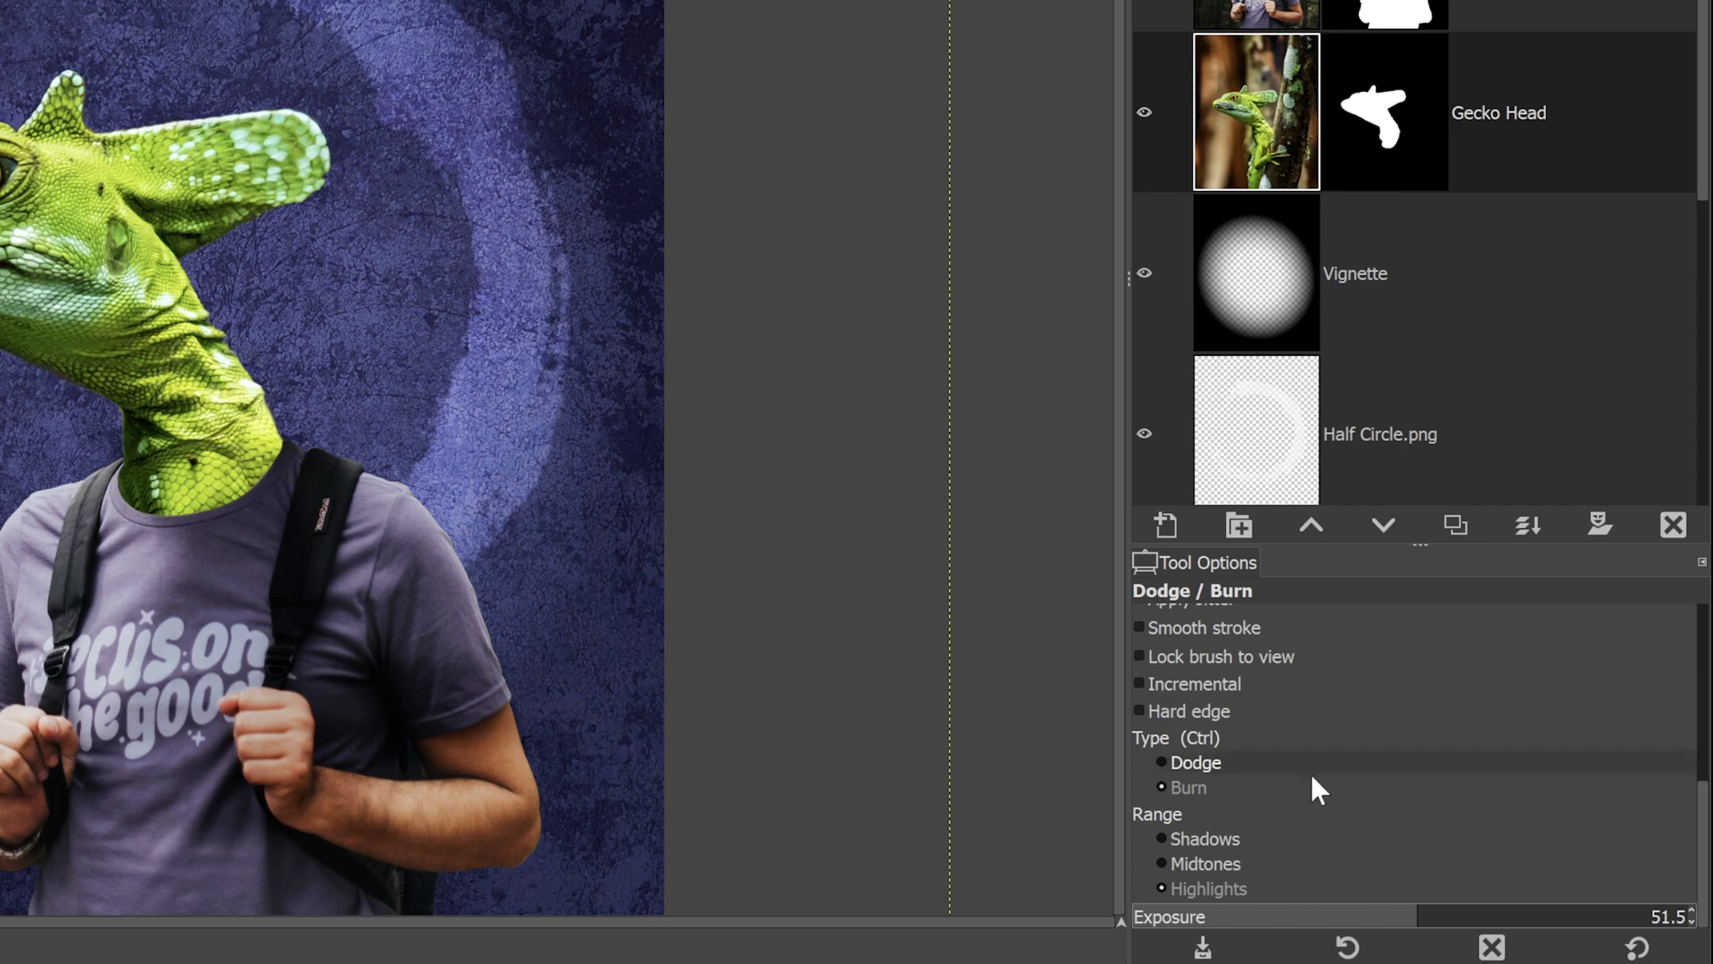
click(1223, 841)
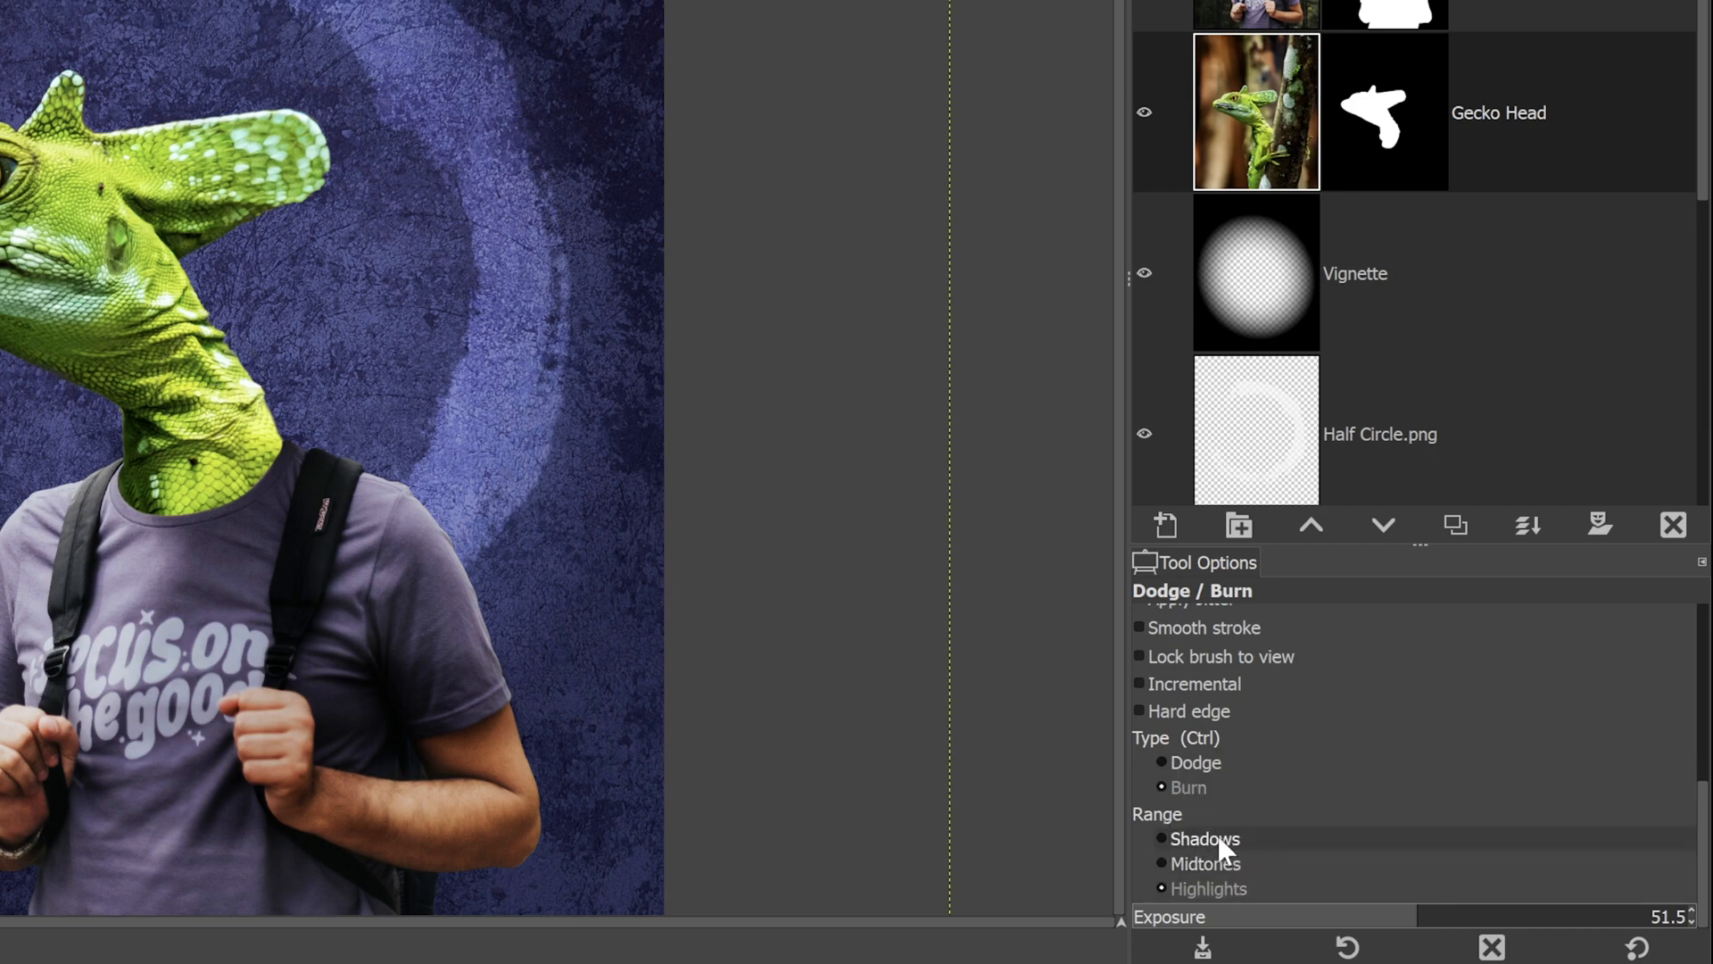
click(1217, 863)
click(1219, 887)
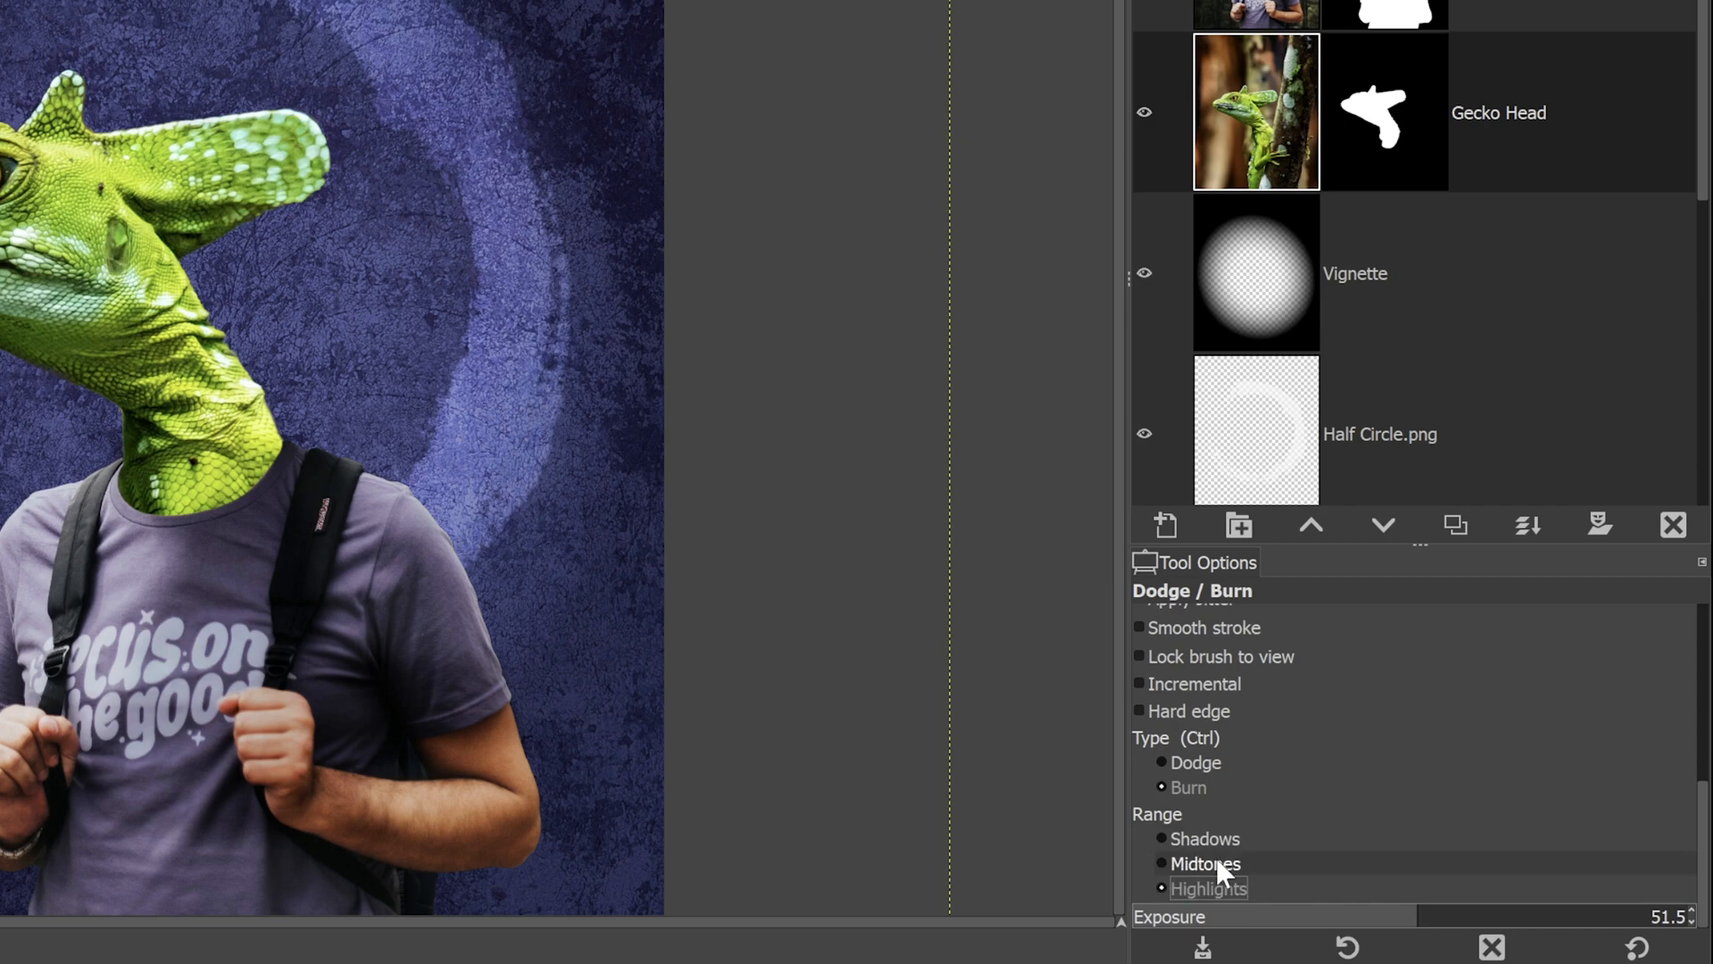
click(1221, 864)
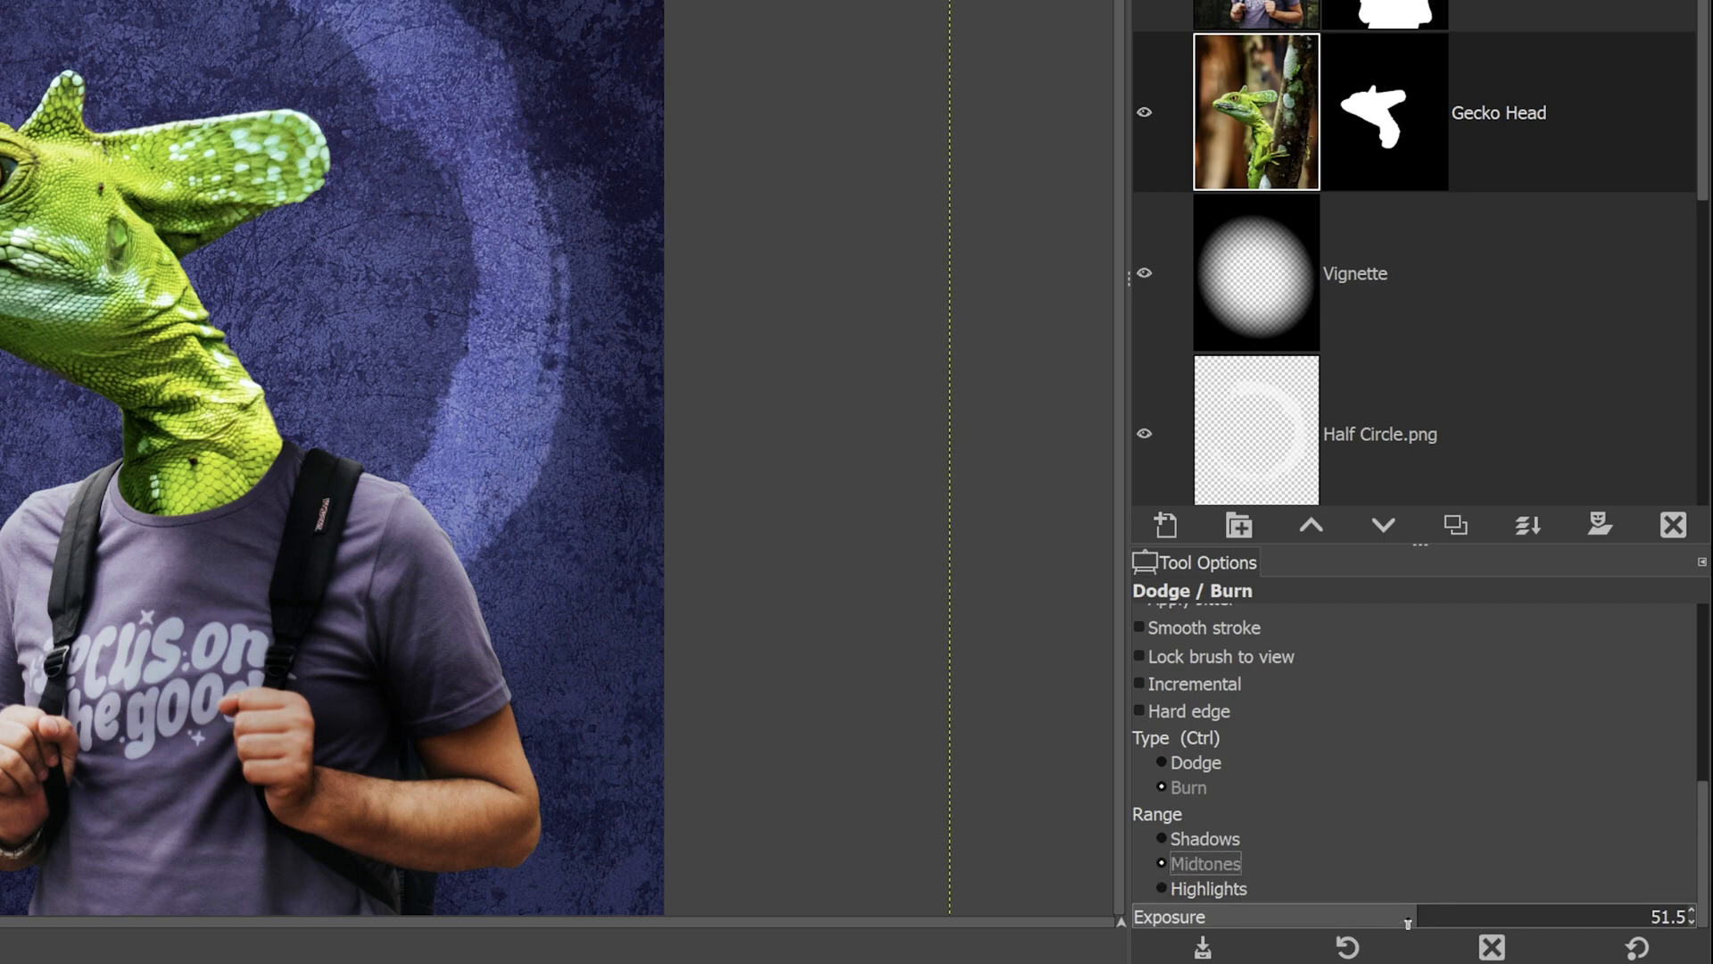
click(1409, 925)
mouse_move(1427, 924)
mouse_down()
mouse_move(1685, 919)
mouse_move(1407, 923)
mouse_up()
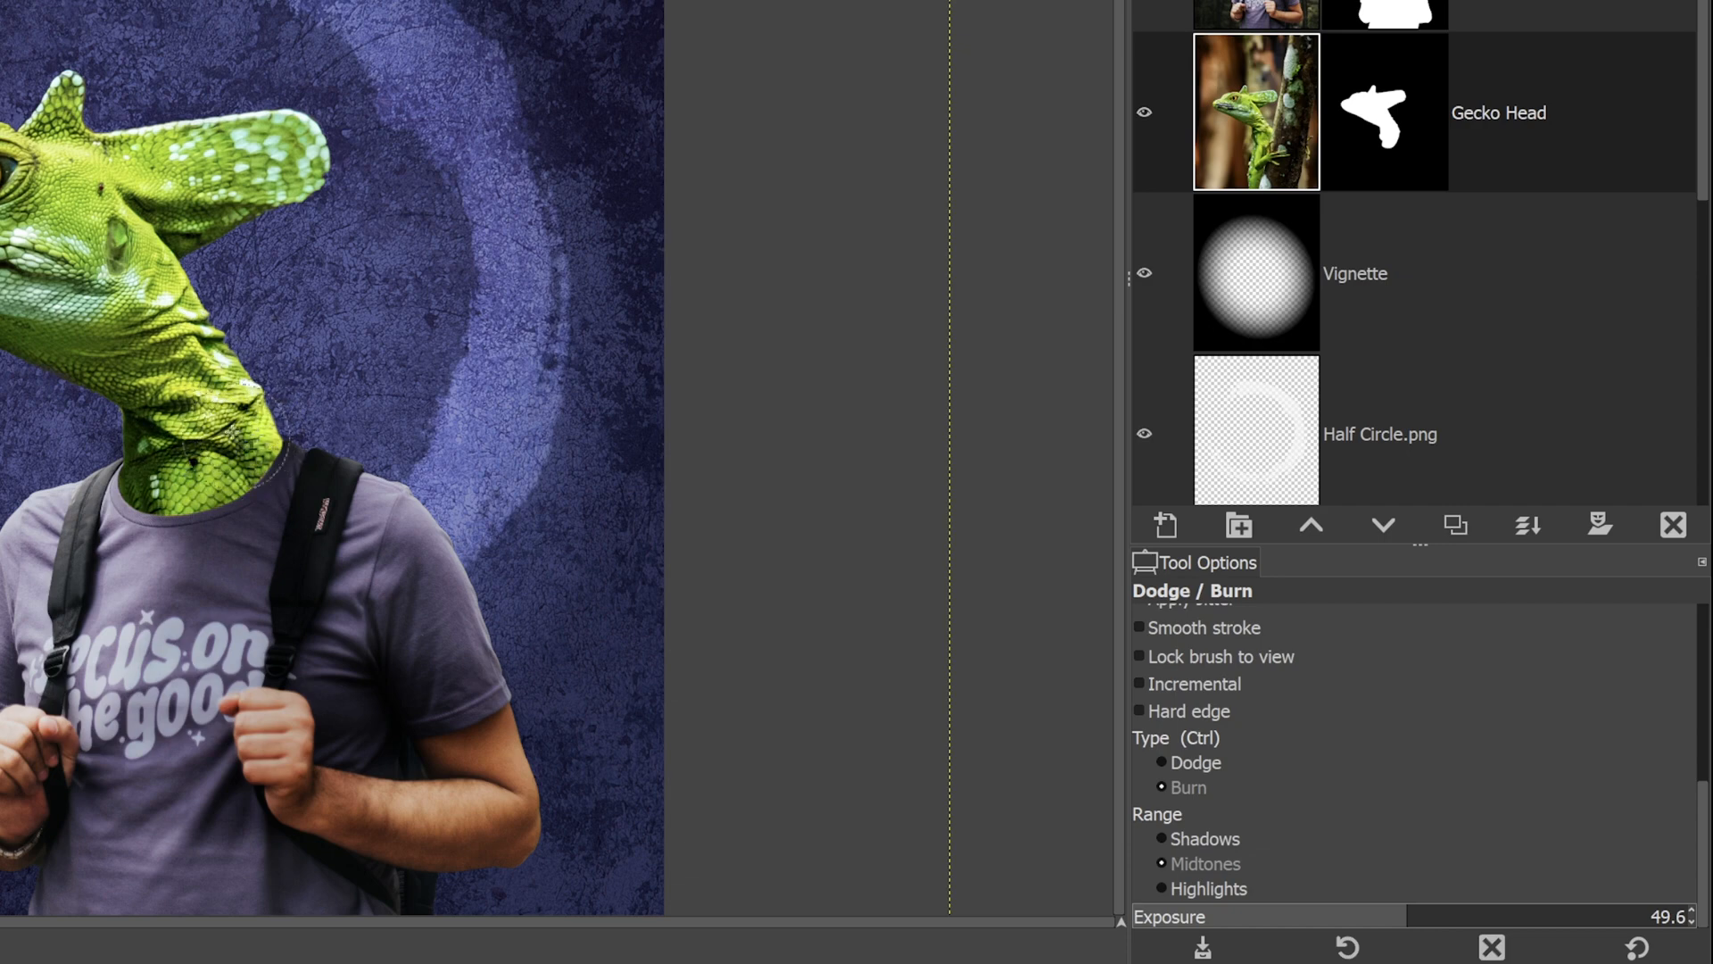
Burn the lizard's neck above the shirt collar and the underside of its jaw to deepen the shadows.
mouse_move(182, 450)
mouse_down()
mouse_move(161, 453)
mouse_move(230, 504)
mouse_move(251, 457)
mouse_up()
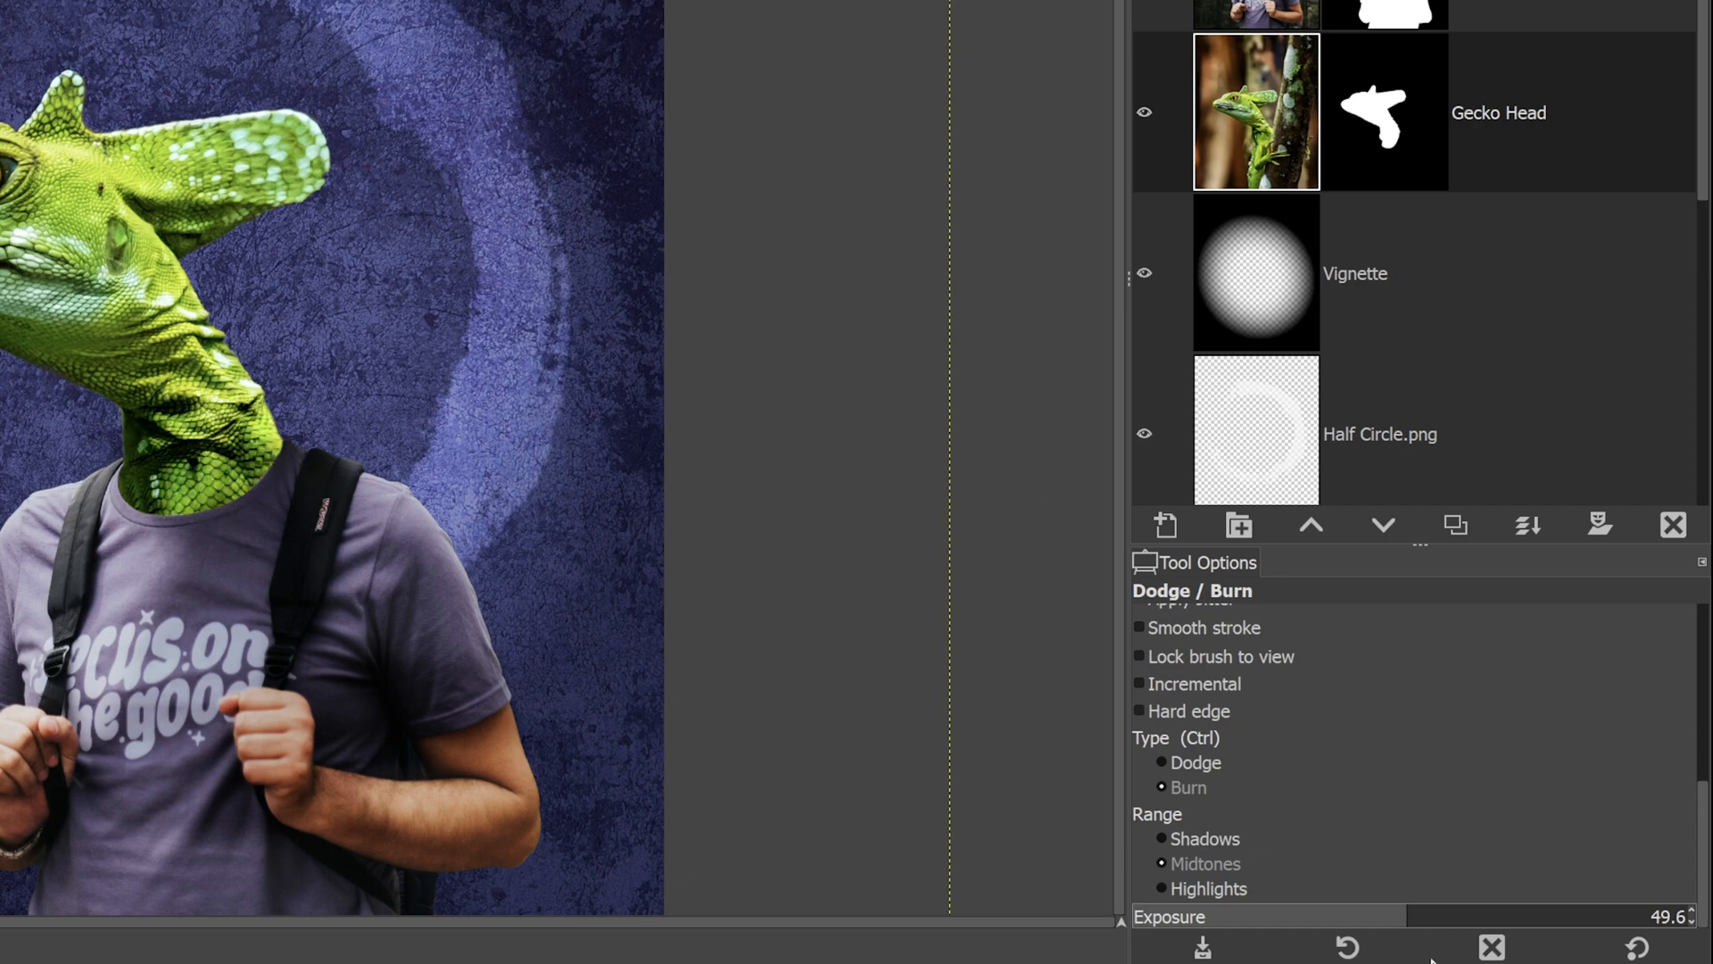
click(1671, 916)
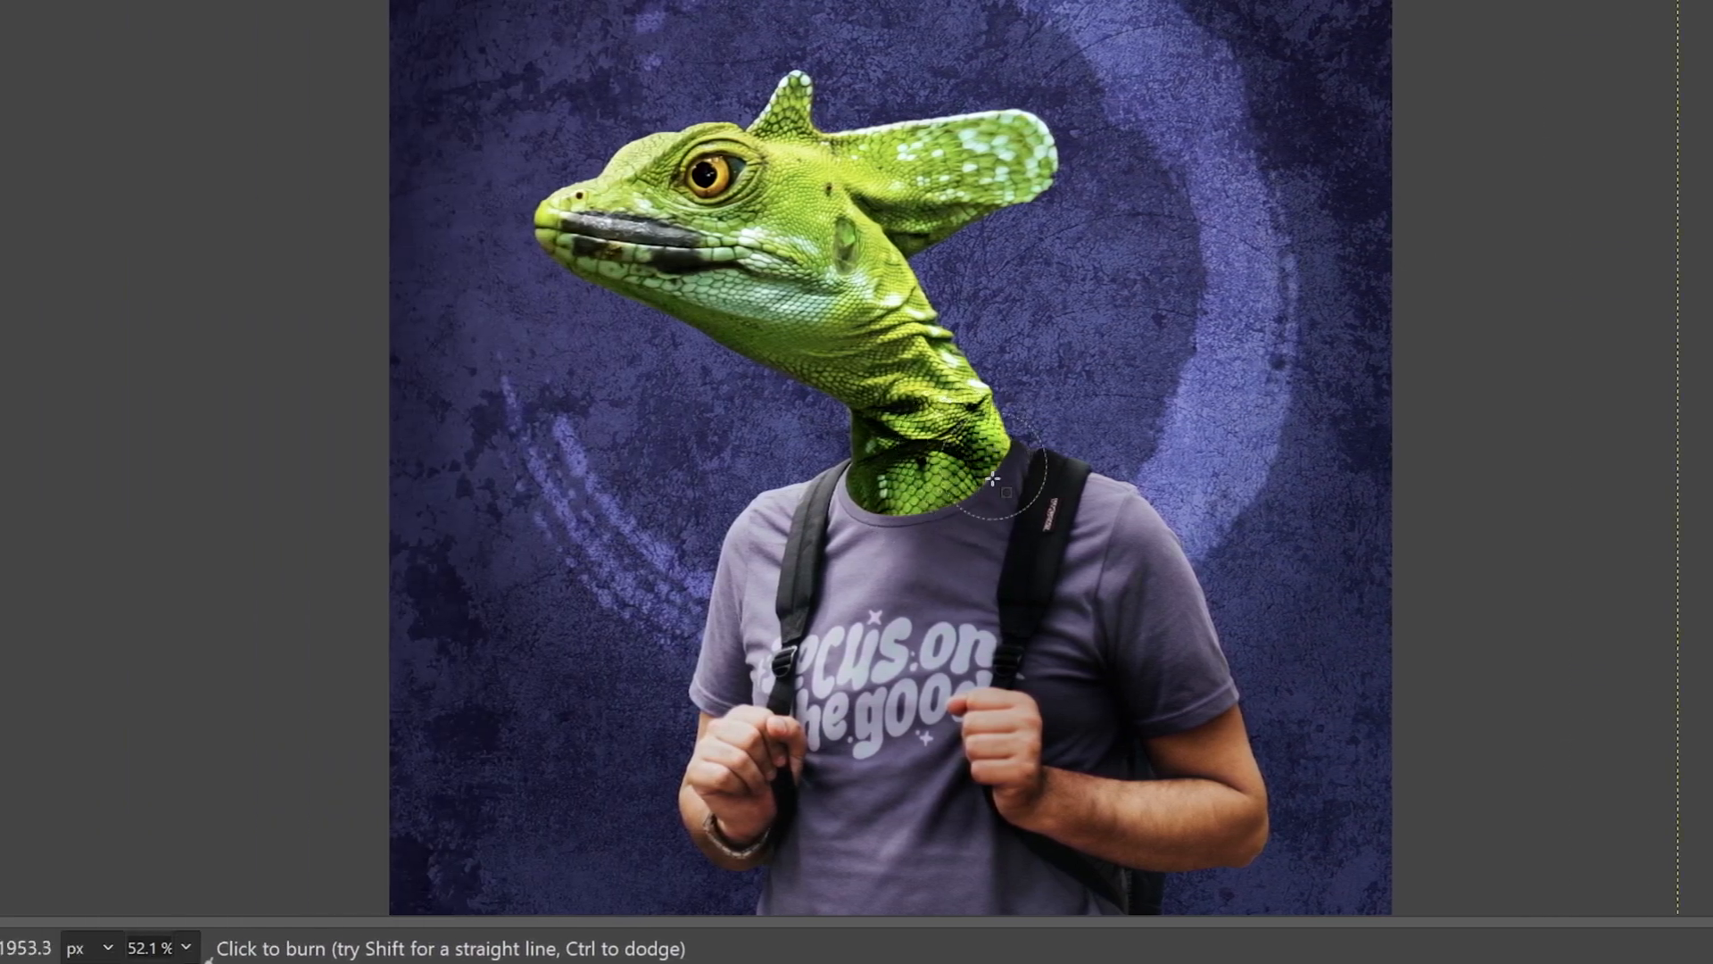
mouse_move(993, 479)
mouse_down()
mouse_move(919, 401)
mouse_move(937, 463)
mouse_move(904, 437)
mouse_move(897, 496)
mouse_move(972, 446)
mouse_move(879, 397)
mouse_move(901, 357)
mouse_move(1004, 379)
mouse_up()
mouse_move(780, 336)
mouse_down()
mouse_move(832, 368)
mouse_move(636, 302)
mouse_move(732, 329)
mouse_move(653, 322)
mouse_move(700, 319)
mouse_up()
mouse_move(981, 497)
mouse_down()
mouse_move(935, 460)
mouse_move(908, 486)
mouse_move(1009, 411)
mouse_move(900, 293)
mouse_move(705, 176)
mouse_move(928, 196)
mouse_move(947, 227)
mouse_move(864, 204)
mouse_move(1038, 218)
mouse_move(1088, 369)
mouse_move(902, 204)
mouse_move(937, 222)
mouse_move(950, 192)
mouse_move(882, 223)
mouse_up()
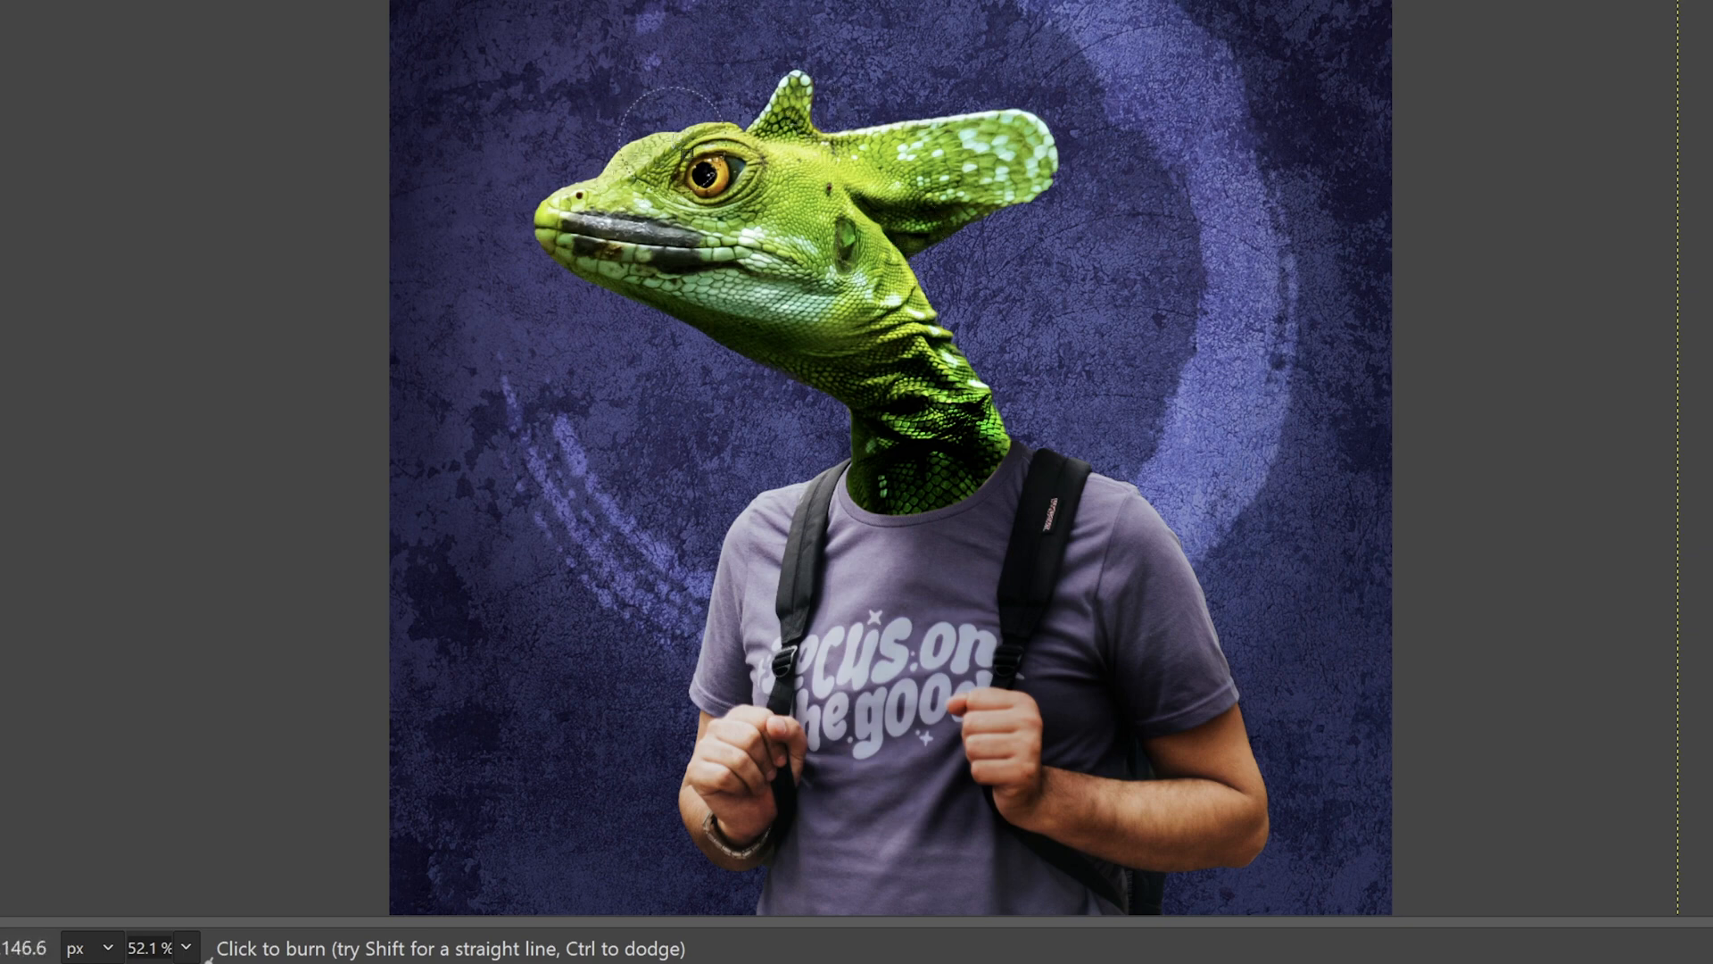
Burn the midtones across the lizard's forehead and cheek to deepen the shading on the head.
mouse_move(630, 142)
mouse_down()
mouse_move(709, 223)
mouse_move(723, 203)
mouse_move(793, 204)
mouse_move(794, 169)
mouse_move(785, 207)
mouse_move(852, 236)
mouse_move(844, 286)
mouse_move(813, 239)
mouse_move(772, 261)
mouse_move(571, 228)
mouse_move(680, 243)
mouse_move(629, 239)
mouse_move(742, 277)
mouse_up()
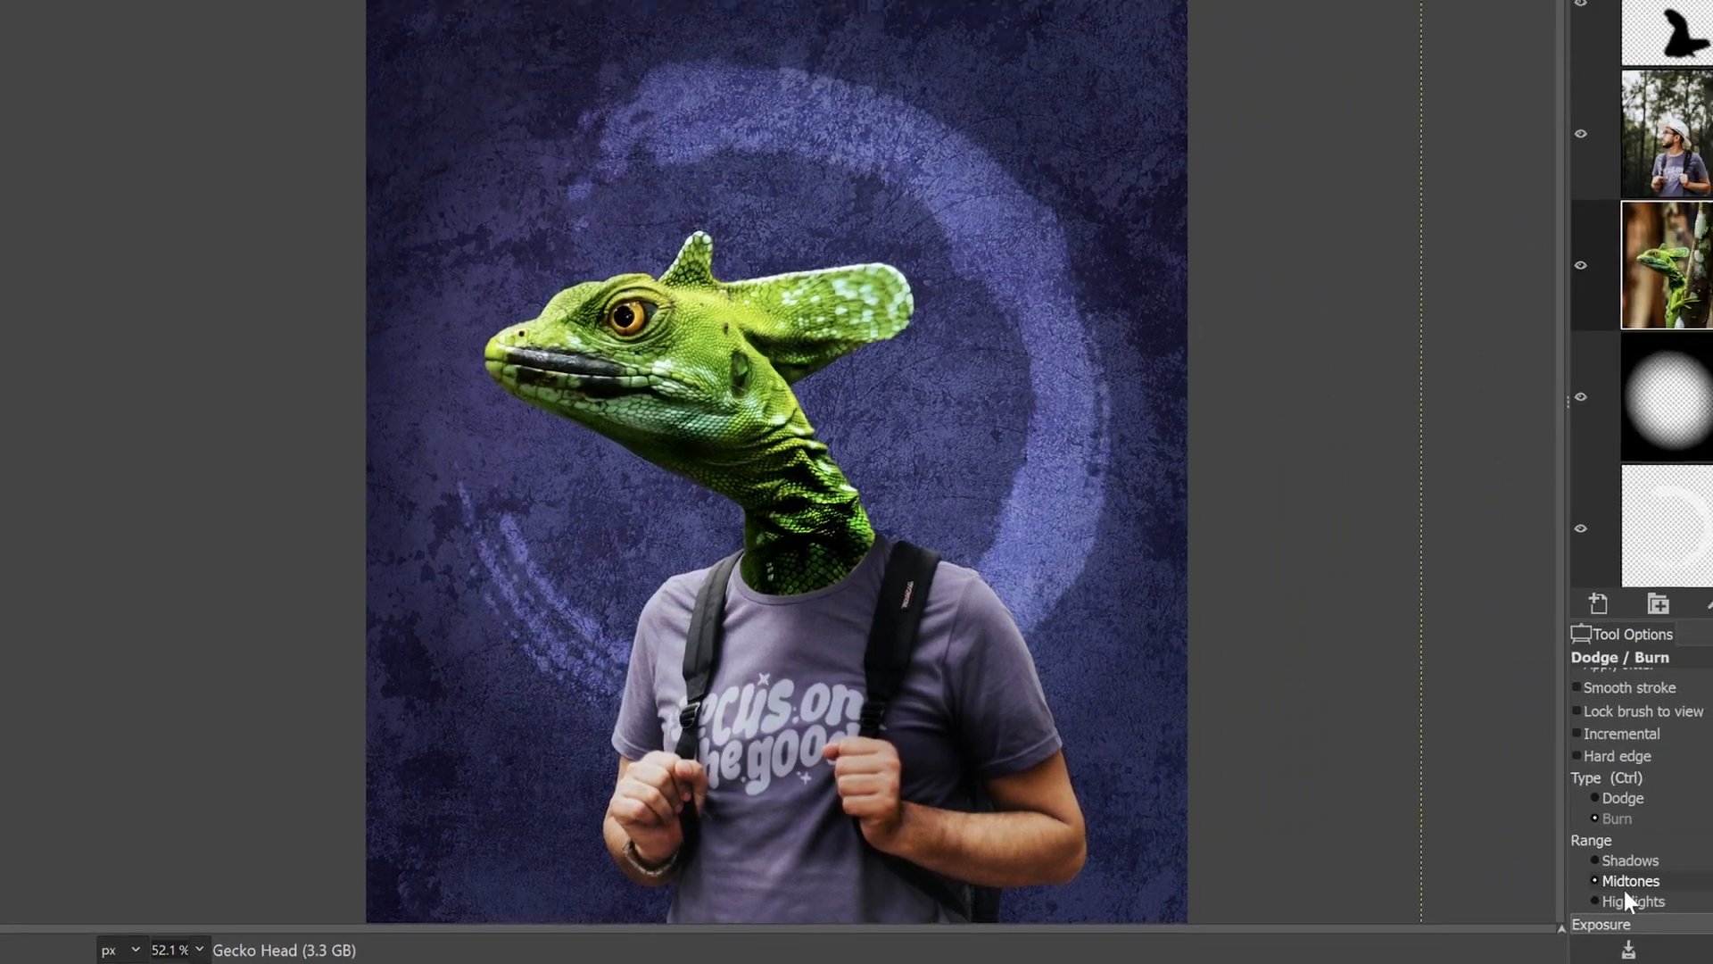
Try burning the highlights on top of the lizard's head at 54.4 exposure, and undo the strokes.
click(1629, 901)
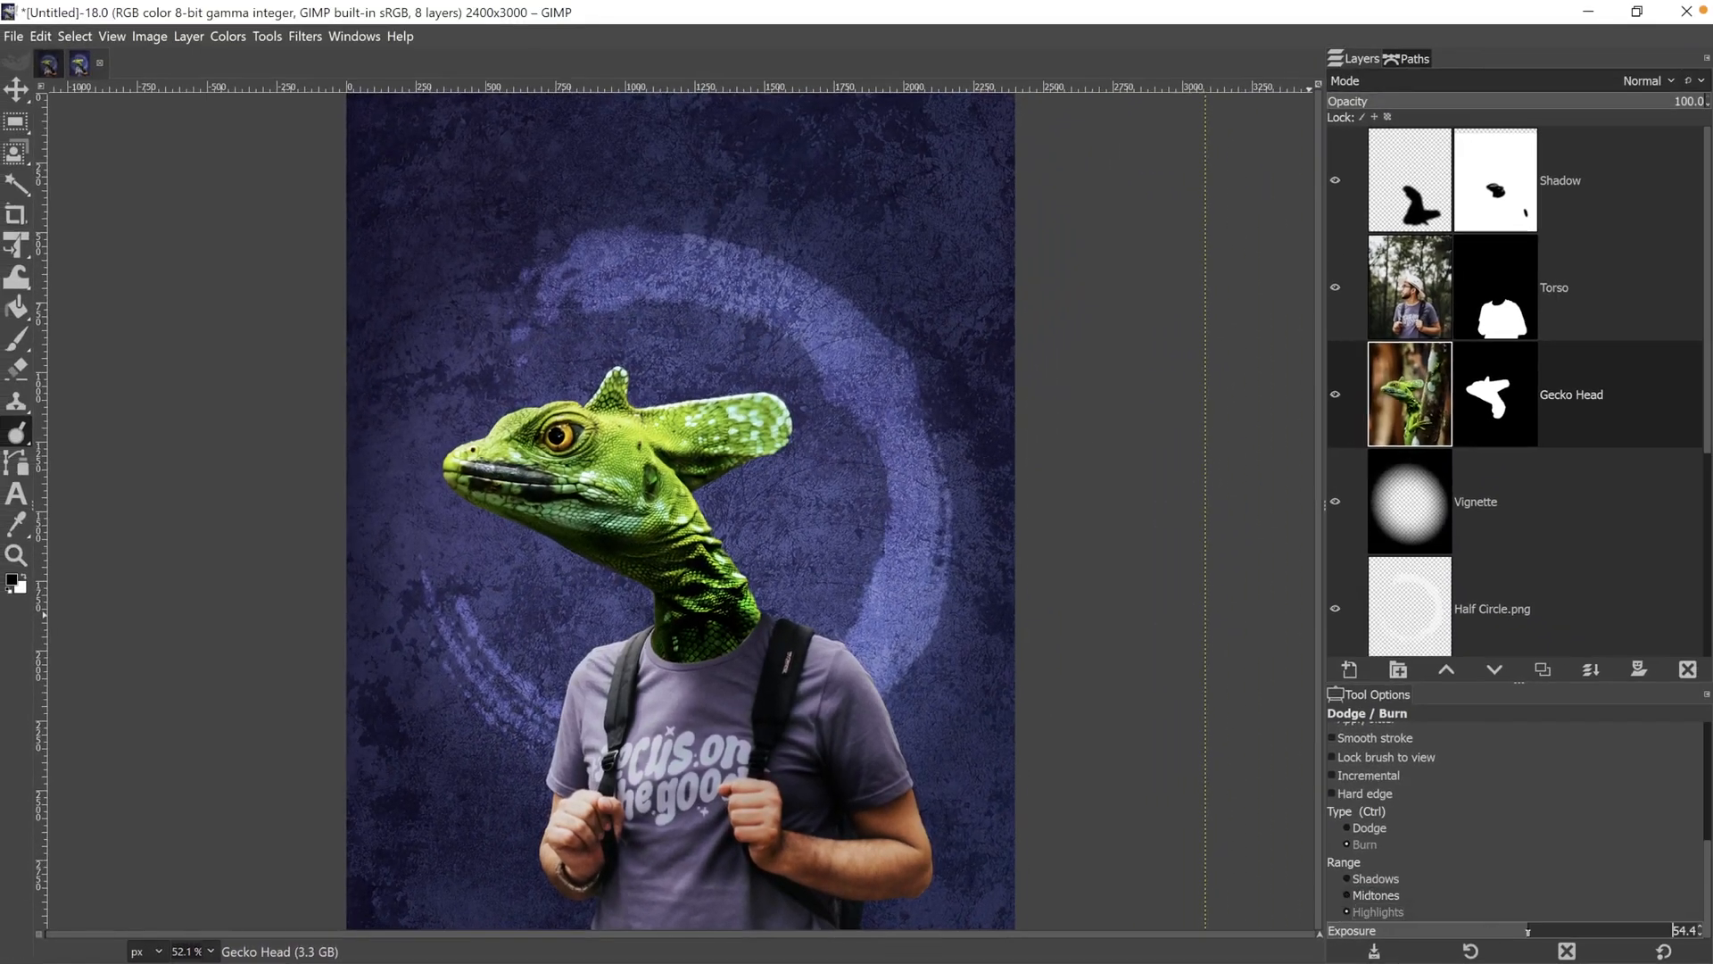
drag(607, 410, 680, 445)
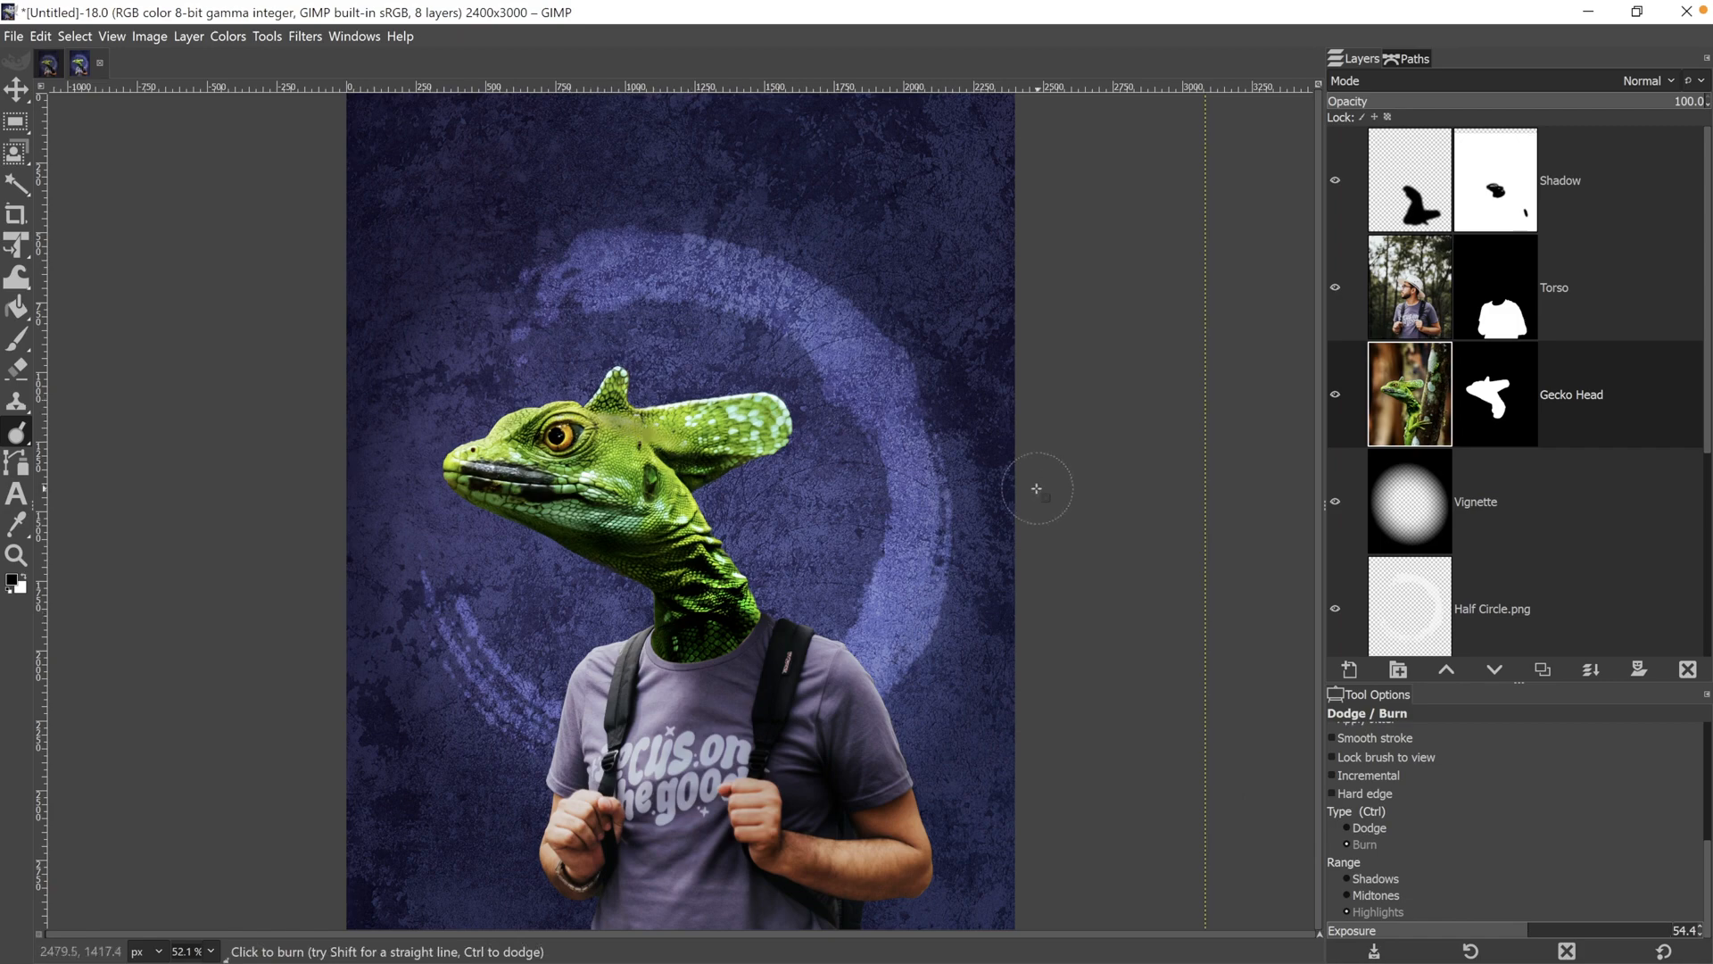
key(ctrl+z)
key(ctrl+z)
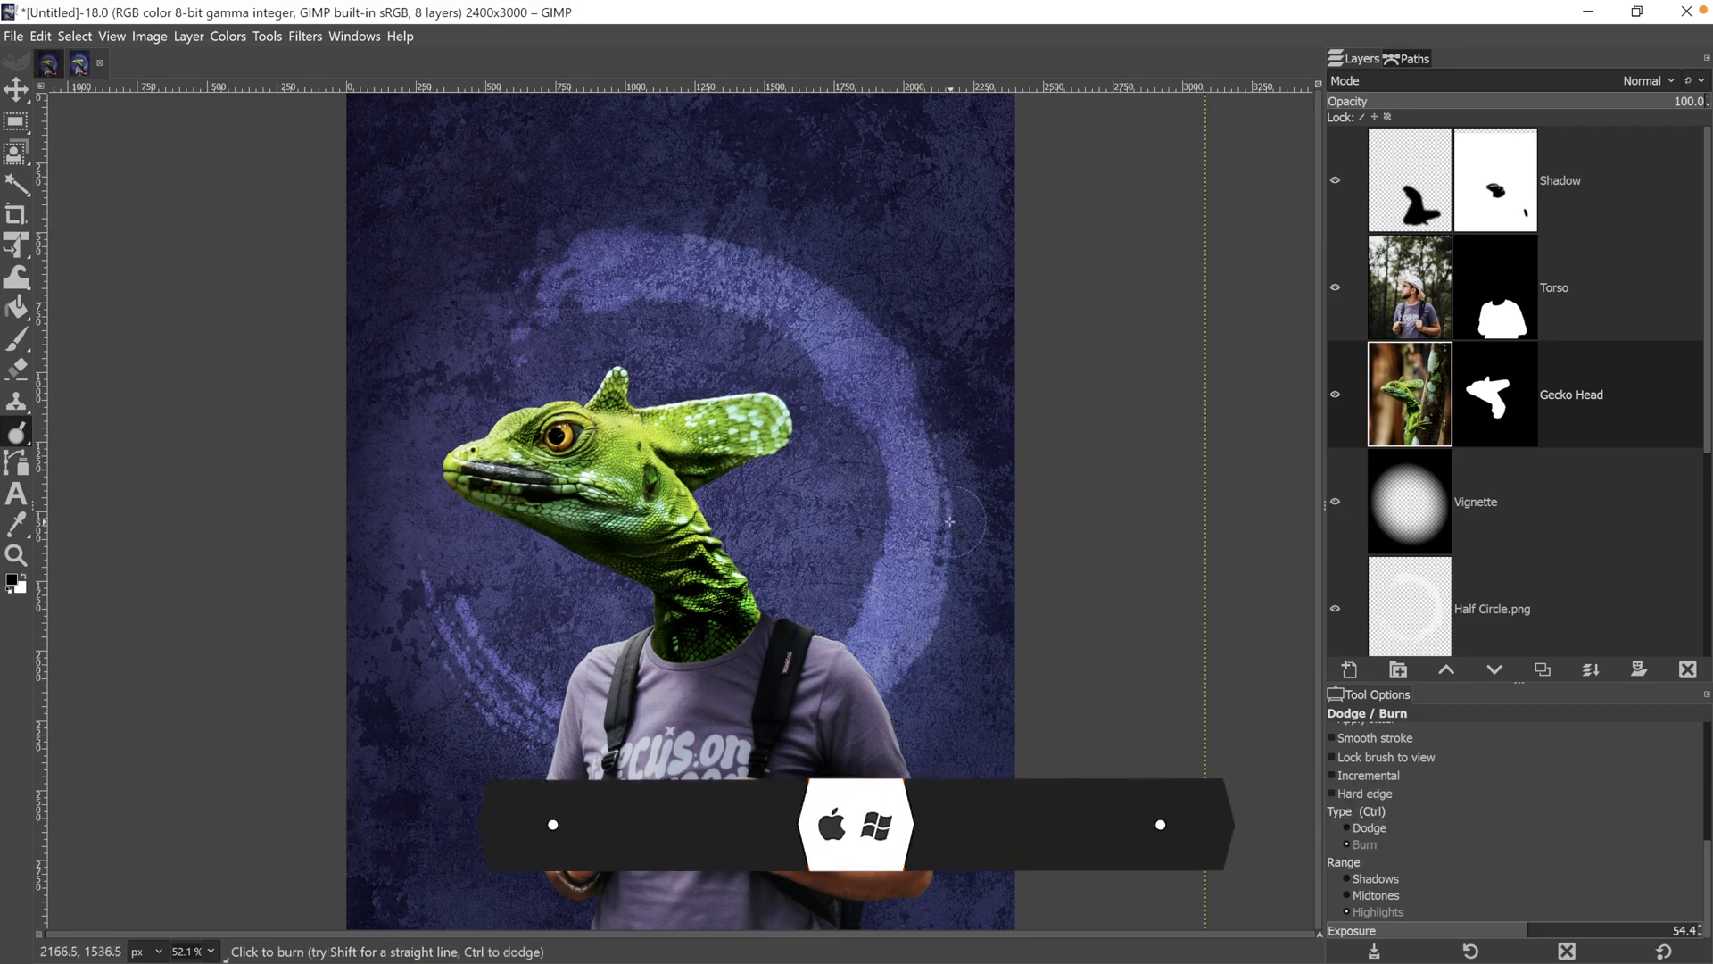
Burn the midtones around the shirt collar on the Torso layer and at the base of the neck on the Gecko Head layer.
click(1425, 308)
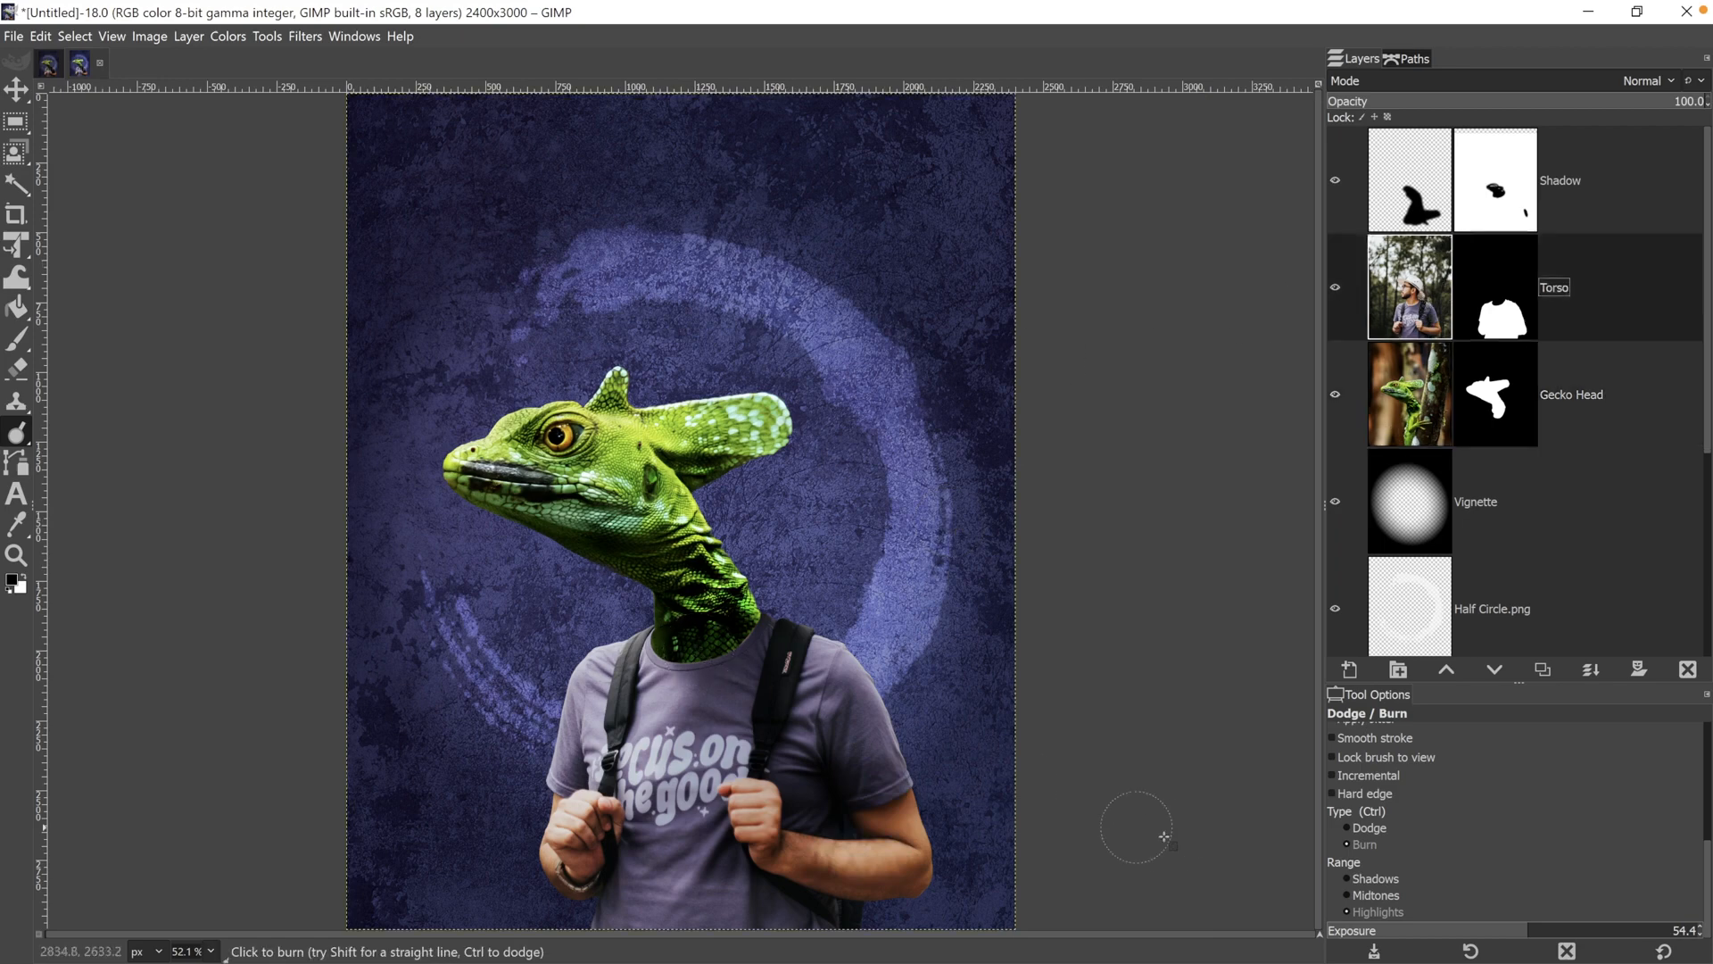
click(1387, 895)
mouse_move(755, 654)
mouse_down()
mouse_move(712, 667)
mouse_move(689, 653)
mouse_move(717, 664)
mouse_move(707, 684)
mouse_move(704, 654)
mouse_move(738, 666)
mouse_move(751, 628)
mouse_move(759, 688)
mouse_move(744, 670)
mouse_move(747, 697)
mouse_move(697, 701)
mouse_move(730, 686)
mouse_move(760, 703)
mouse_move(769, 669)
mouse_move(696, 879)
mouse_move(733, 813)
mouse_move(756, 834)
mouse_move(738, 675)
mouse_move(740, 708)
mouse_move(725, 693)
mouse_move(760, 747)
mouse_move(695, 713)
mouse_move(735, 738)
mouse_move(741, 701)
mouse_move(795, 679)
mouse_move(811, 730)
mouse_move(798, 648)
mouse_move(855, 756)
mouse_move(807, 680)
mouse_move(798, 714)
mouse_up()
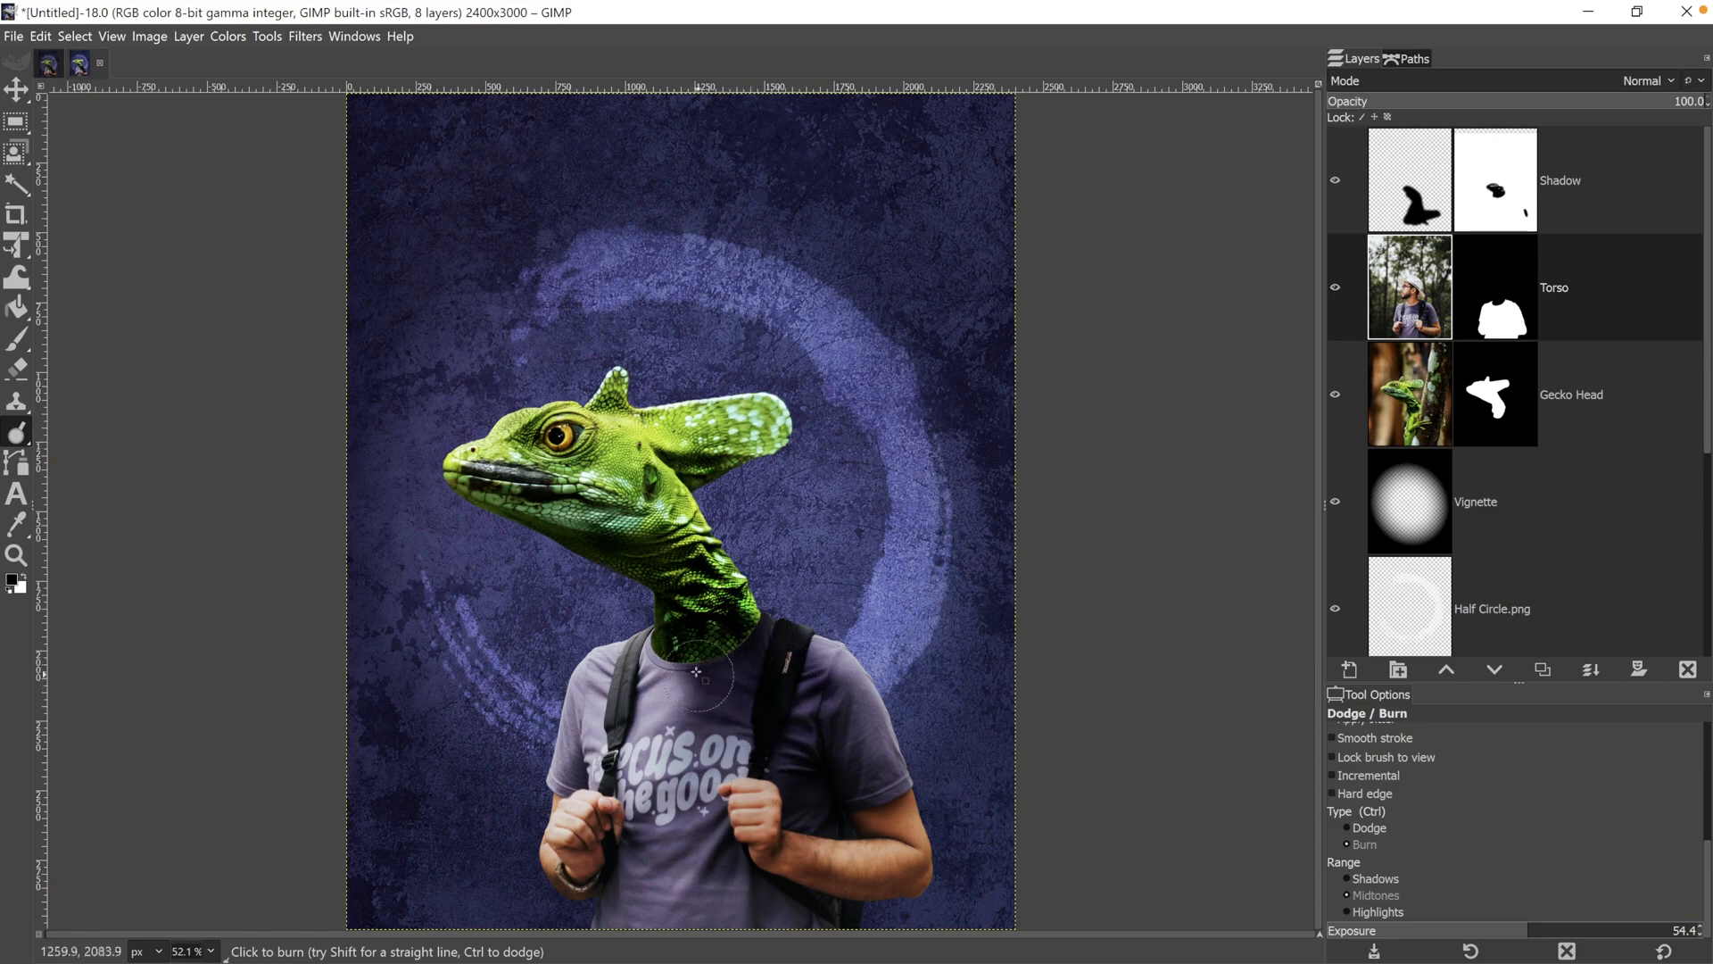
click(1438, 367)
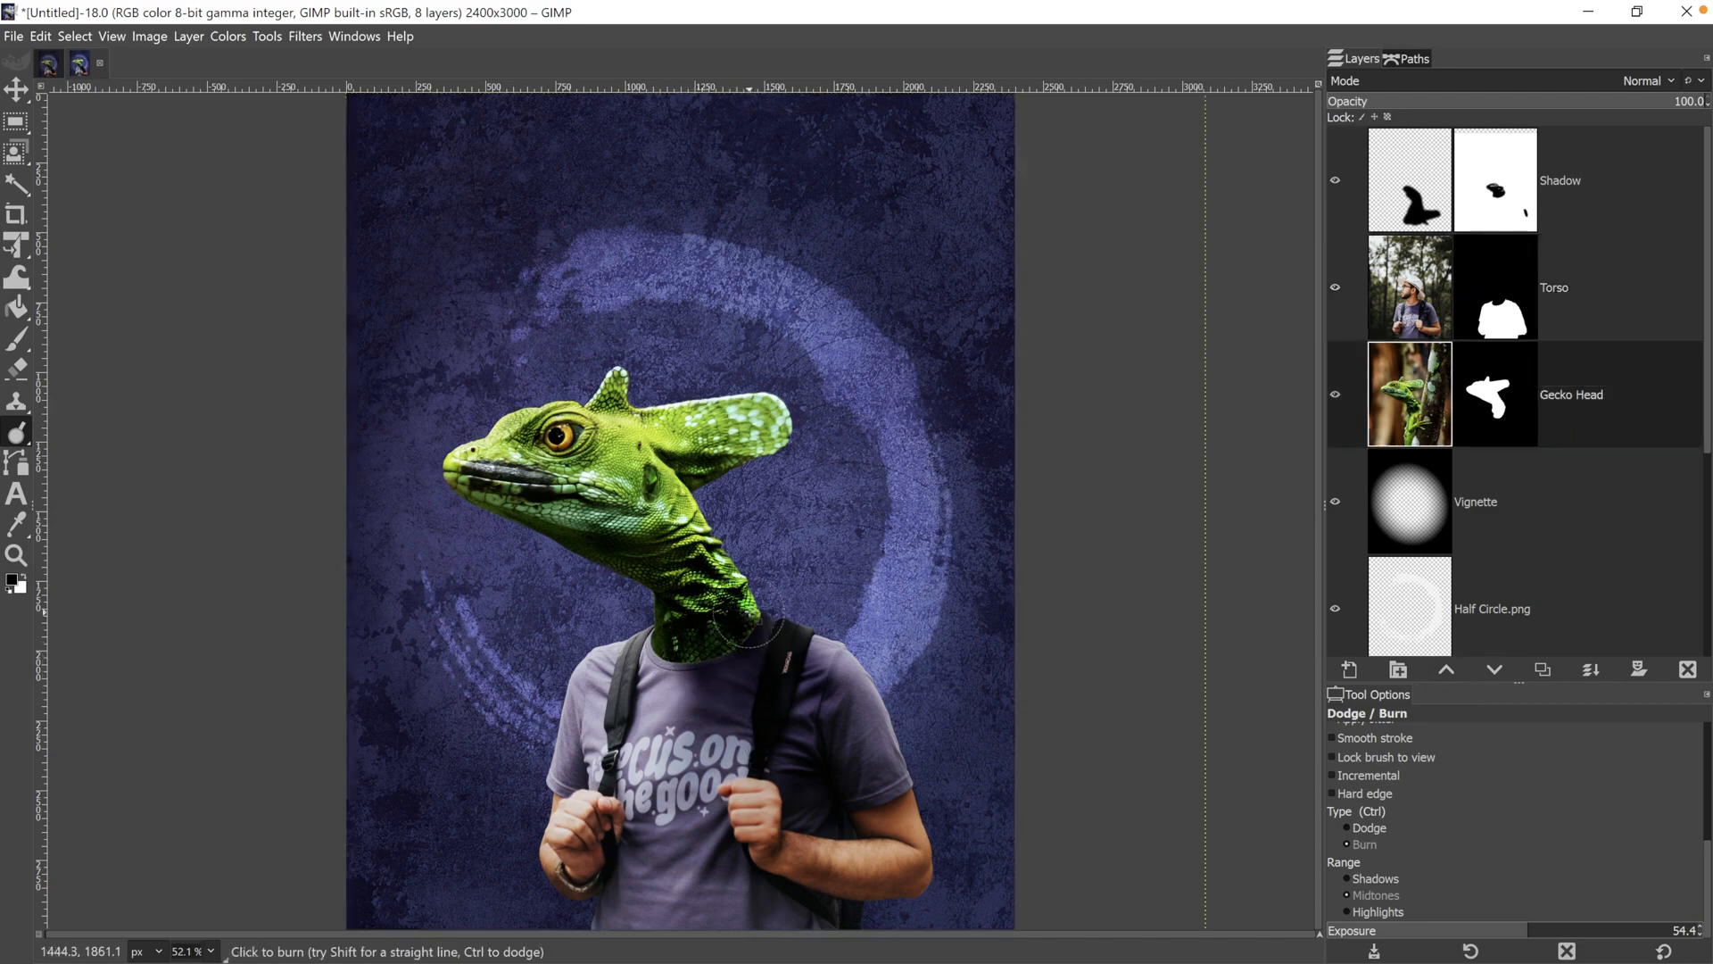
mouse_move(737, 587)
mouse_down()
mouse_move(691, 642)
mouse_move(705, 660)
mouse_move(728, 644)
mouse_up()
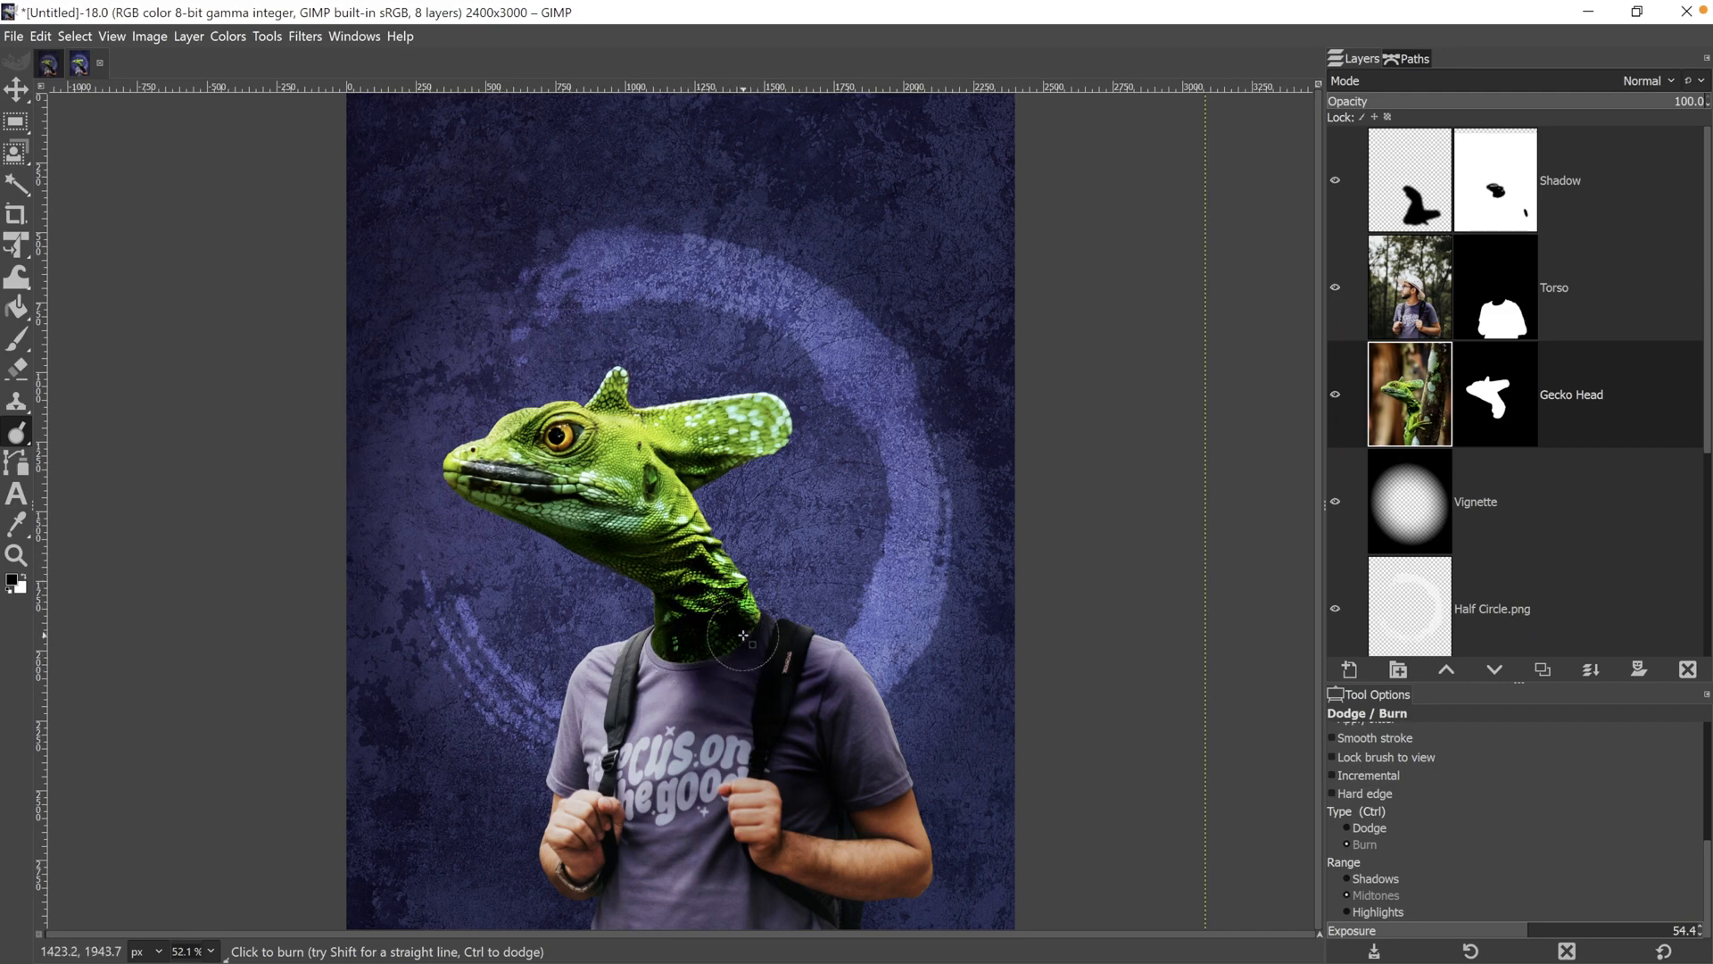
Create a 2400 × 3000 px transparent layer named Color Grading above the Shadow layer.
click(1436, 306)
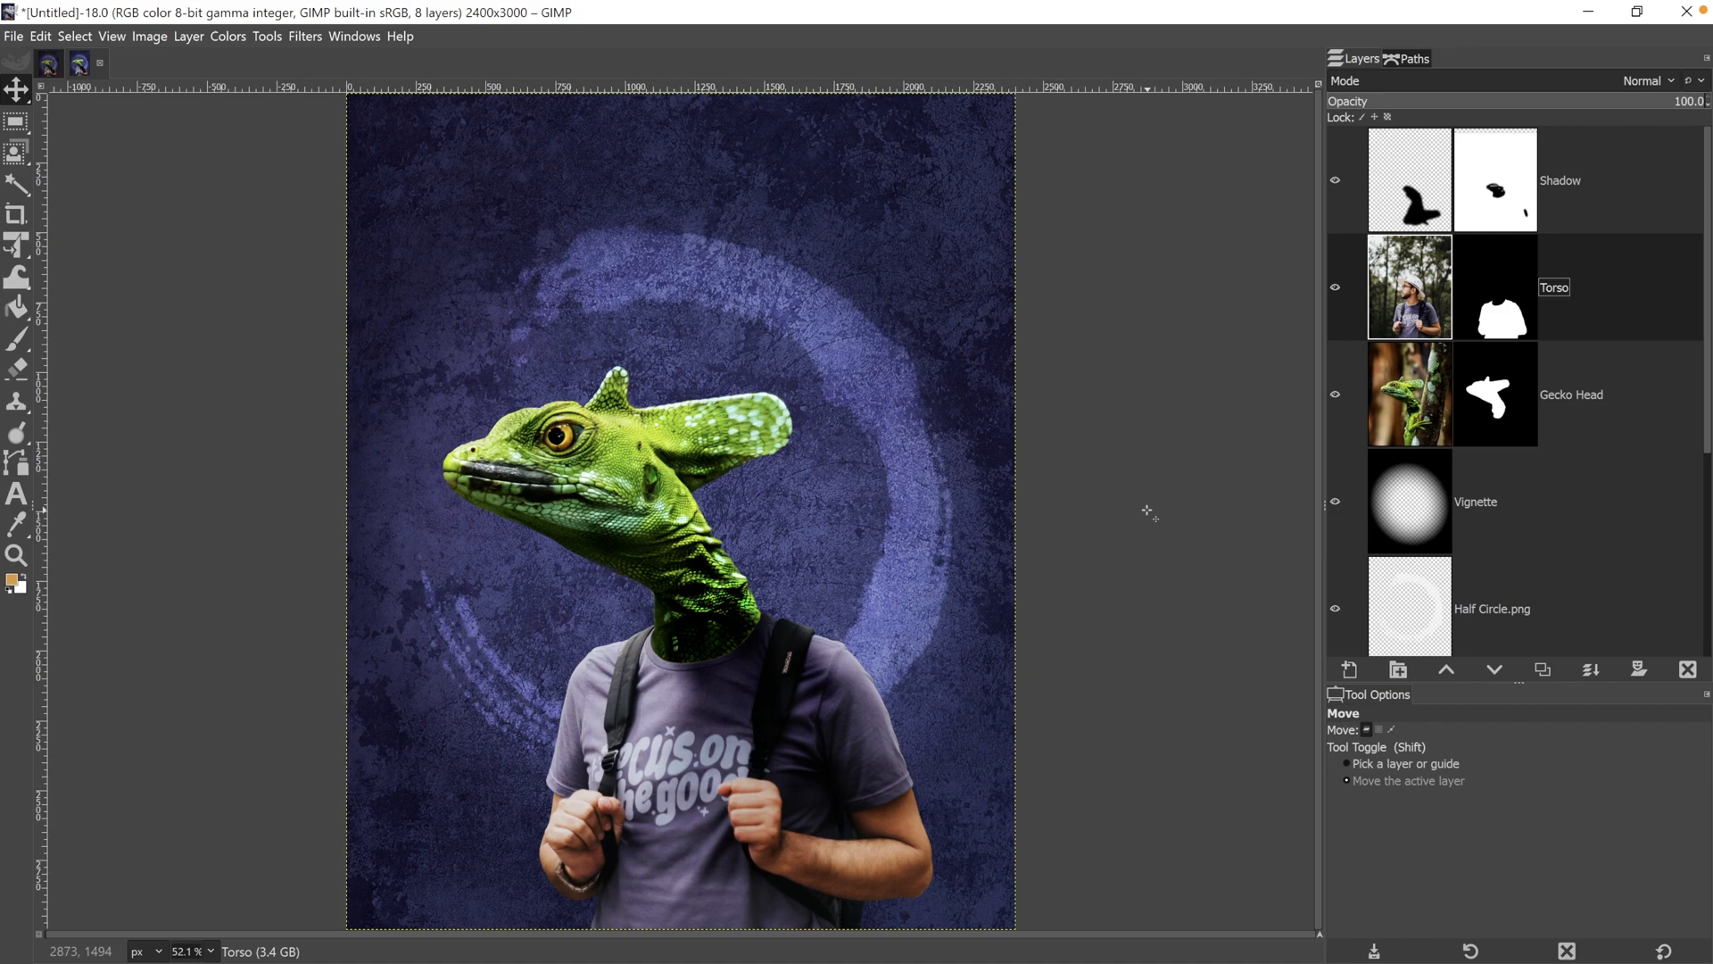
click(1663, 171)
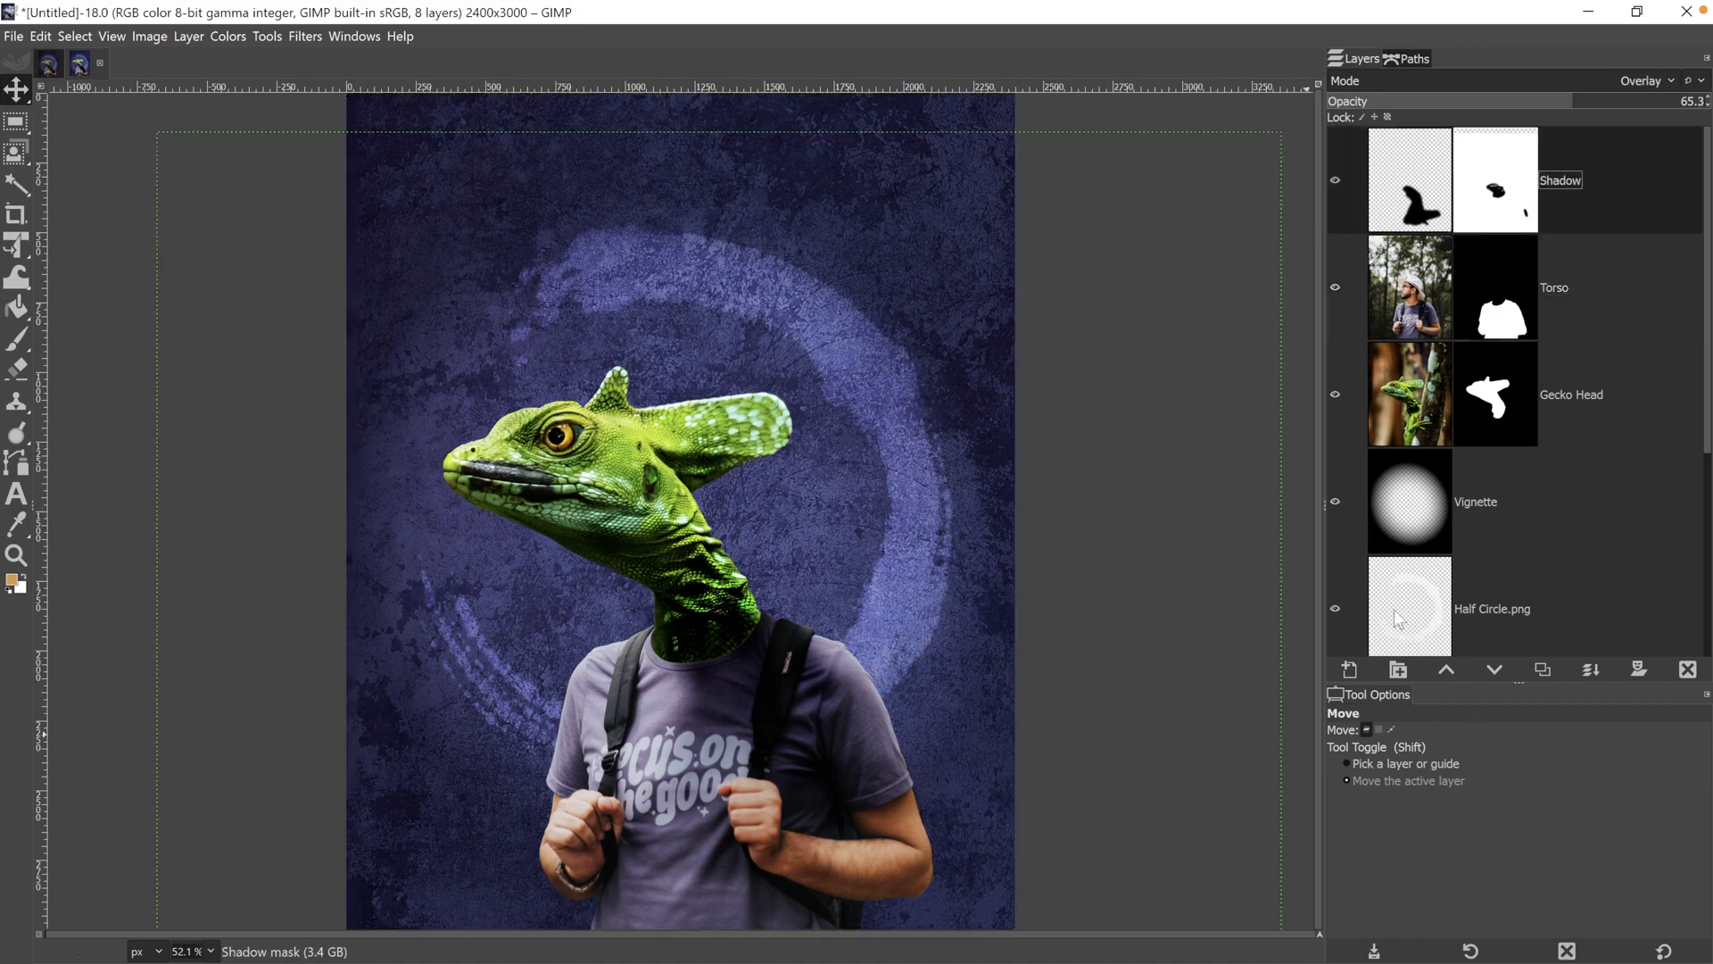
click(1351, 669)
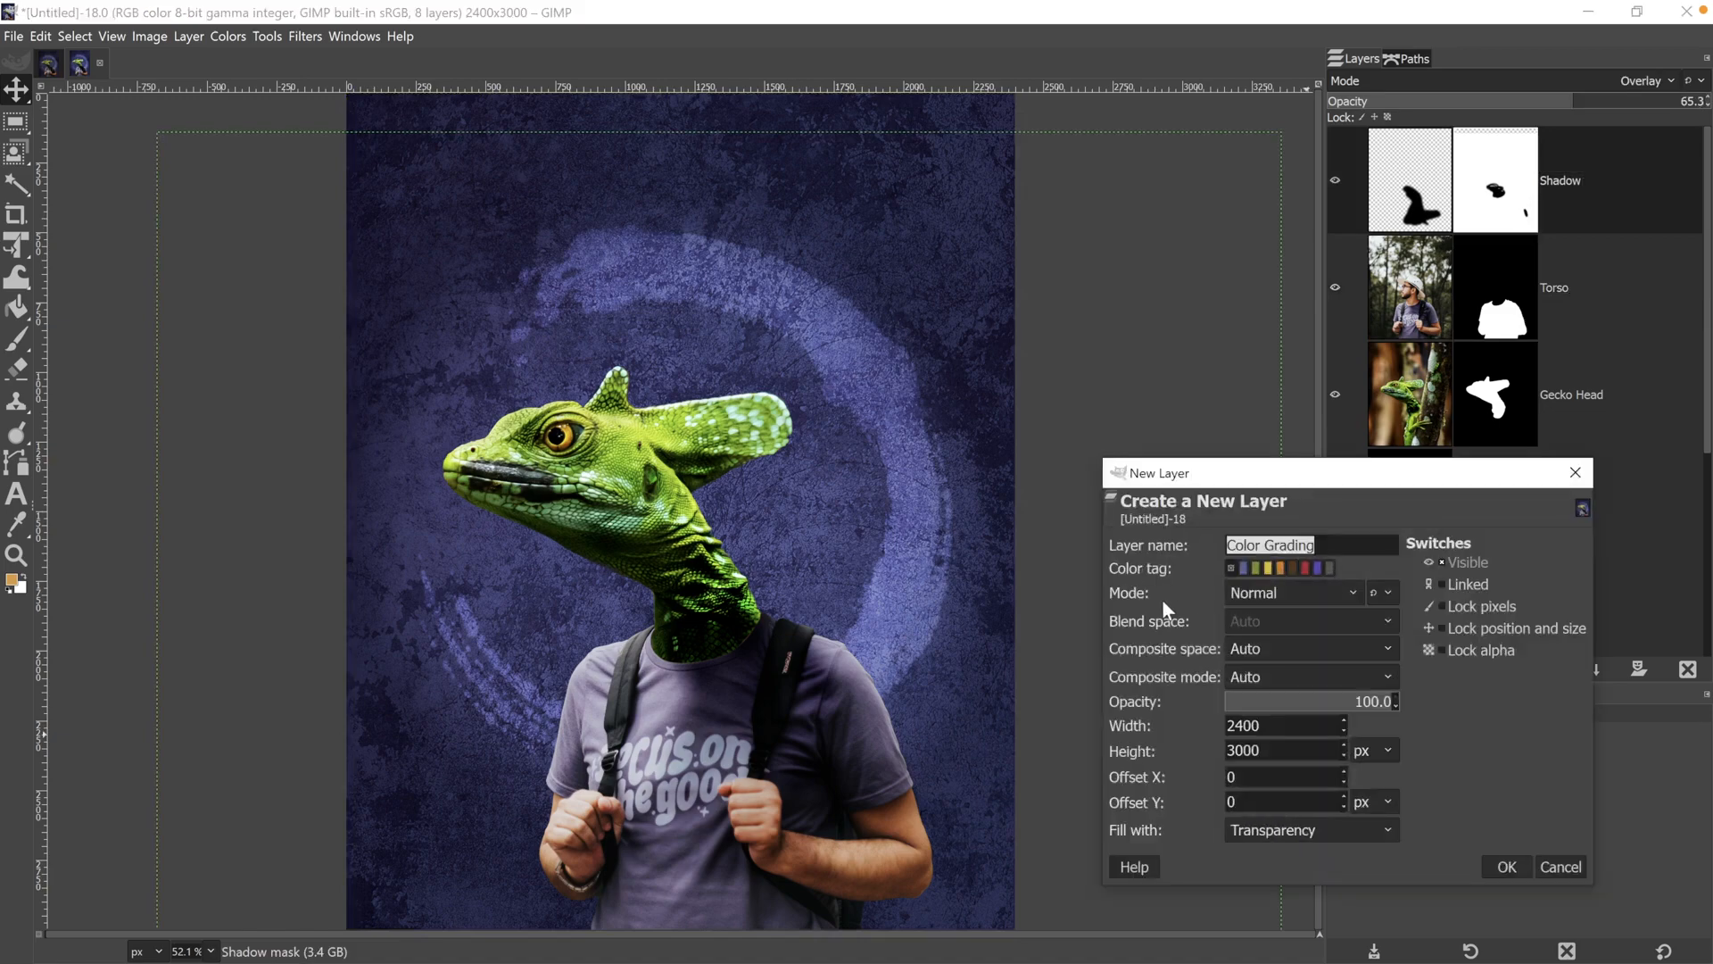
click(1286, 544)
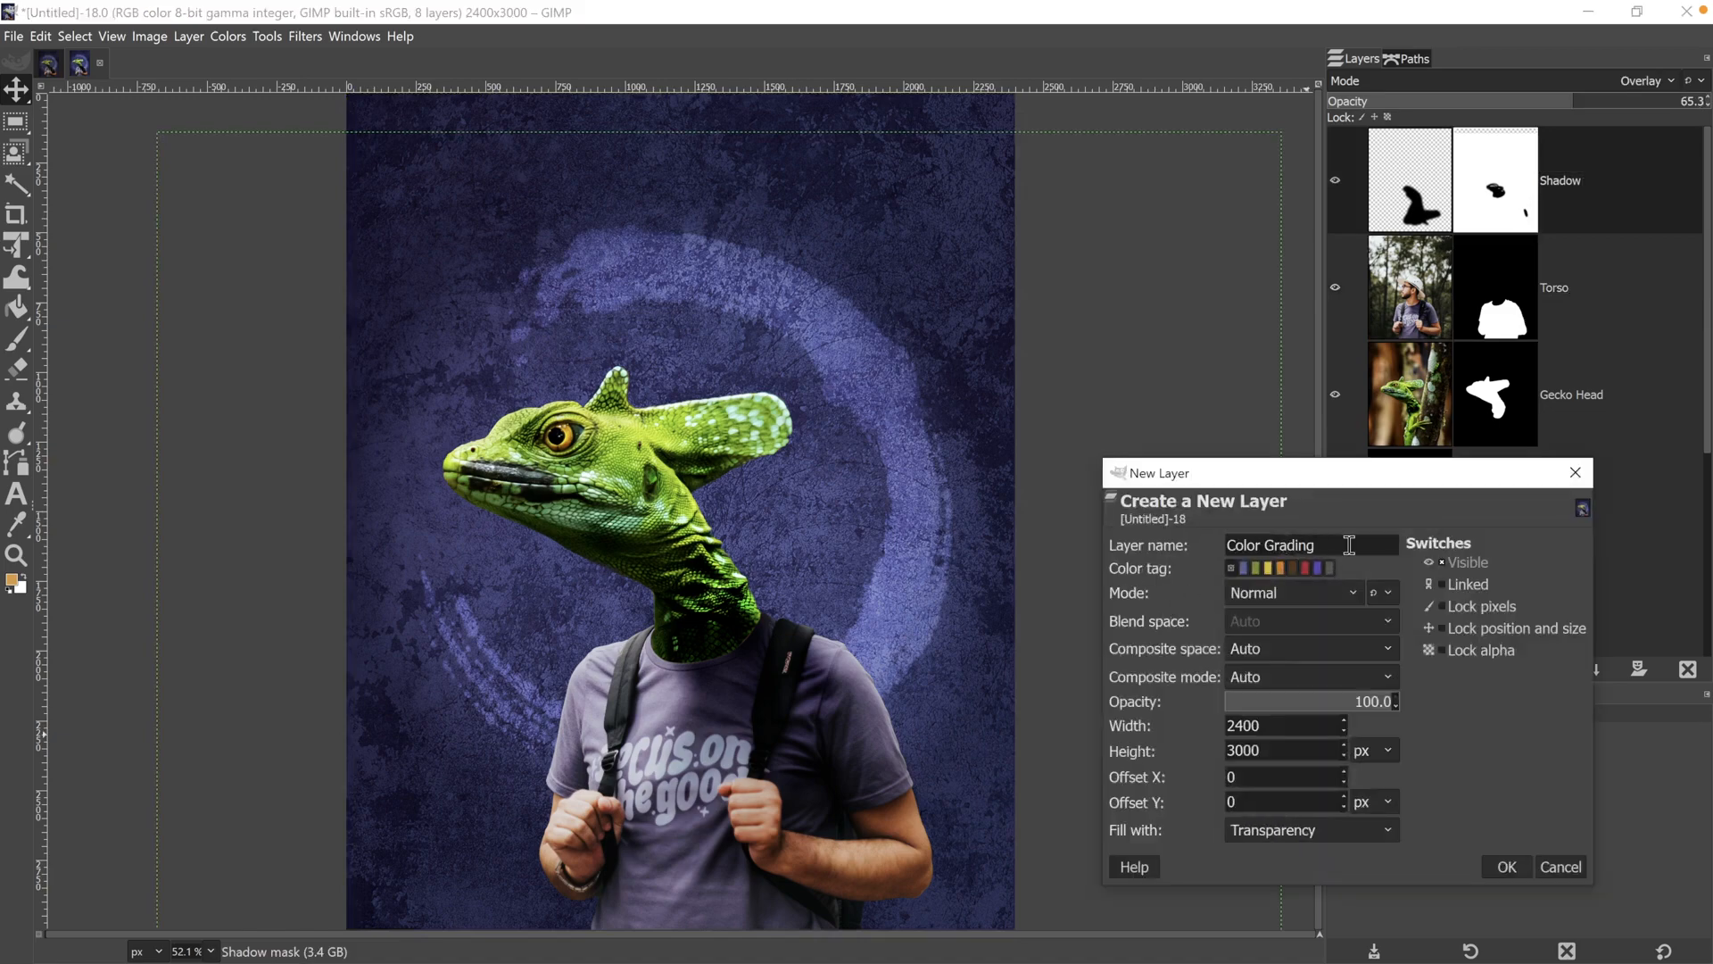
click(1276, 829)
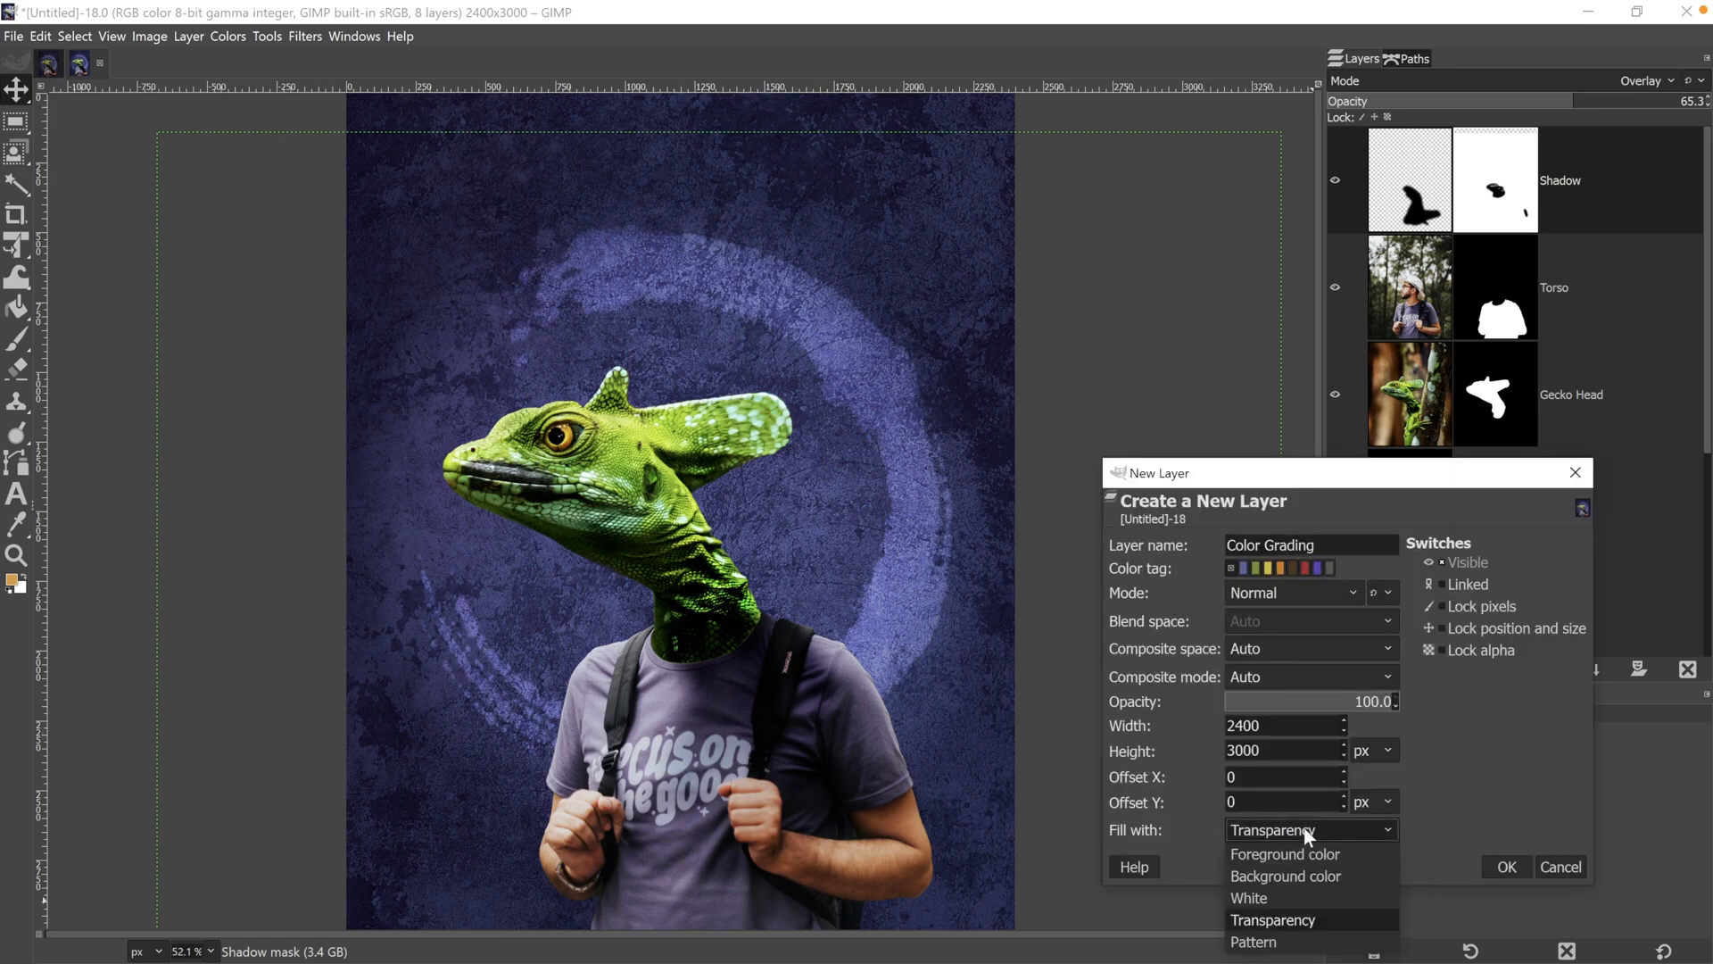
click(1301, 831)
click(1506, 867)
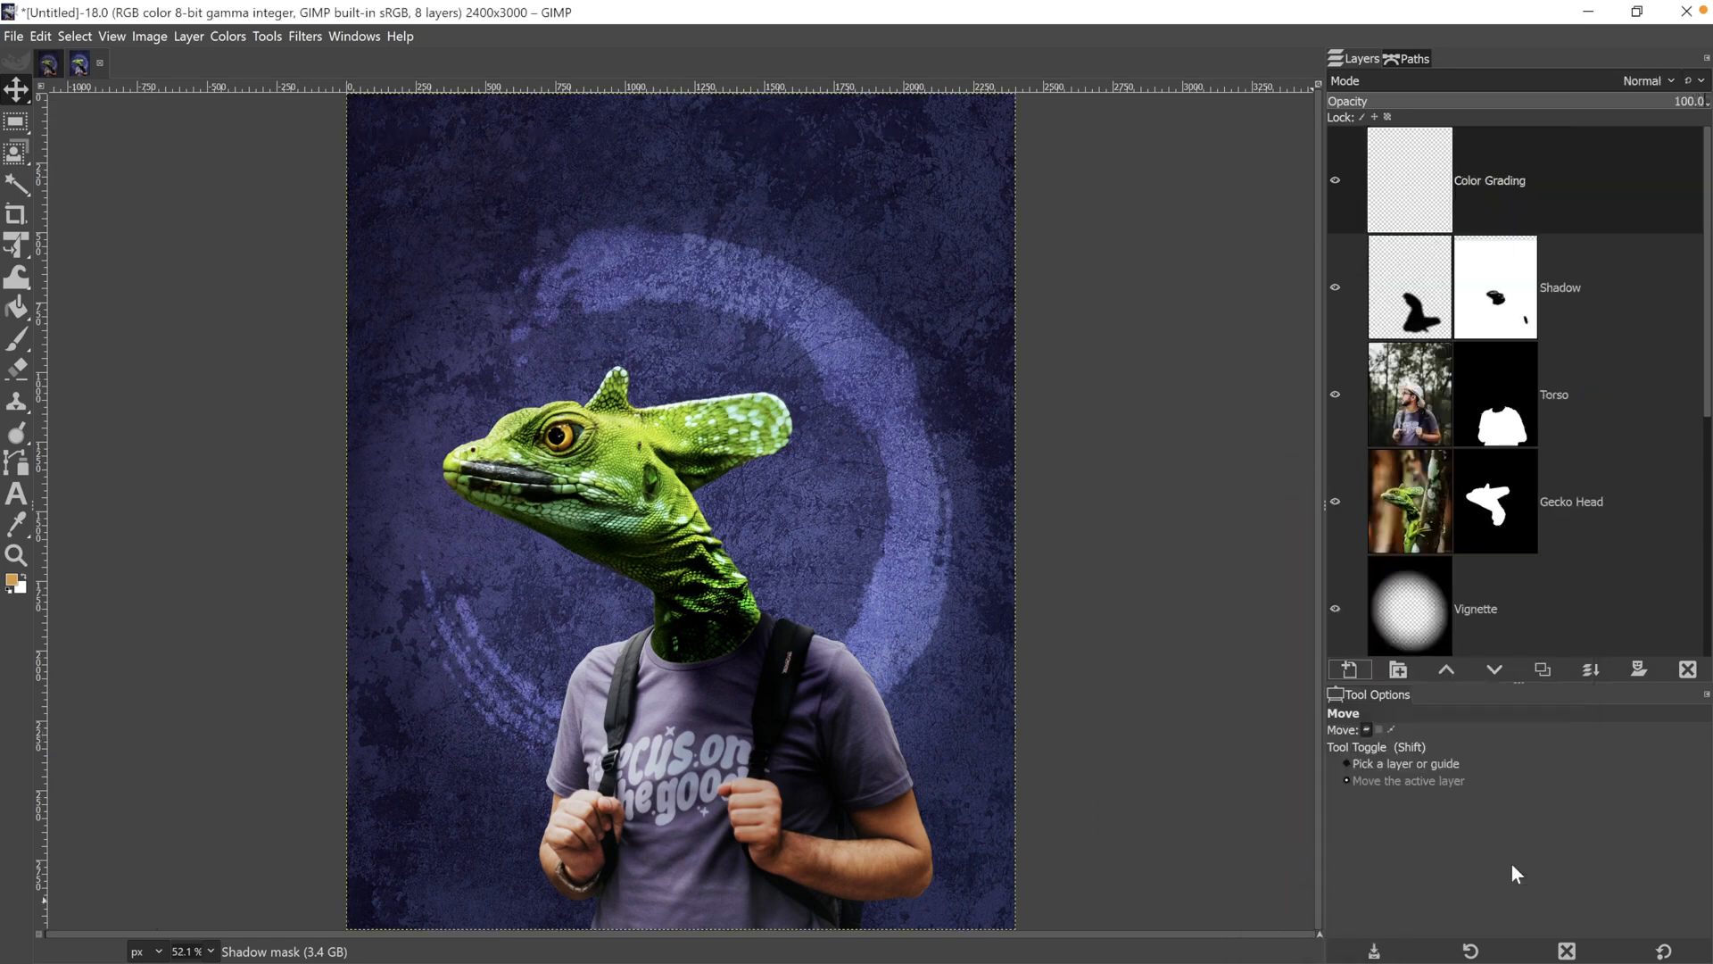
Fill the Color Grading layer with the orange foreground color dc9c40.
click(15, 584)
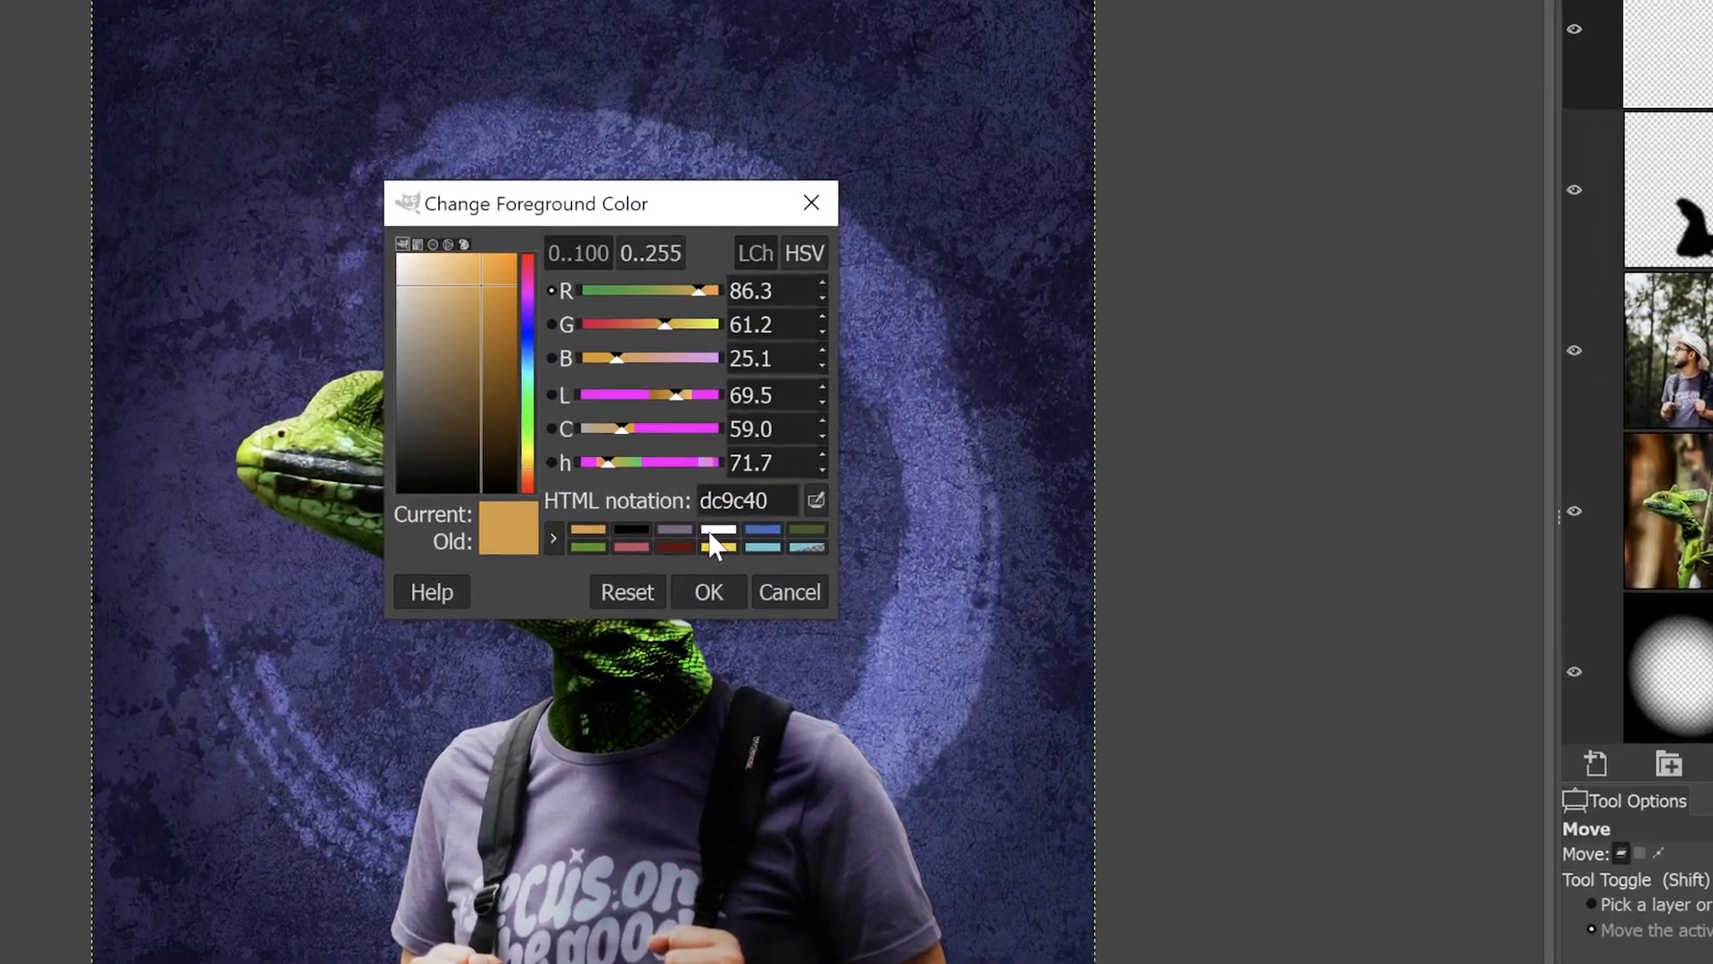
click(737, 598)
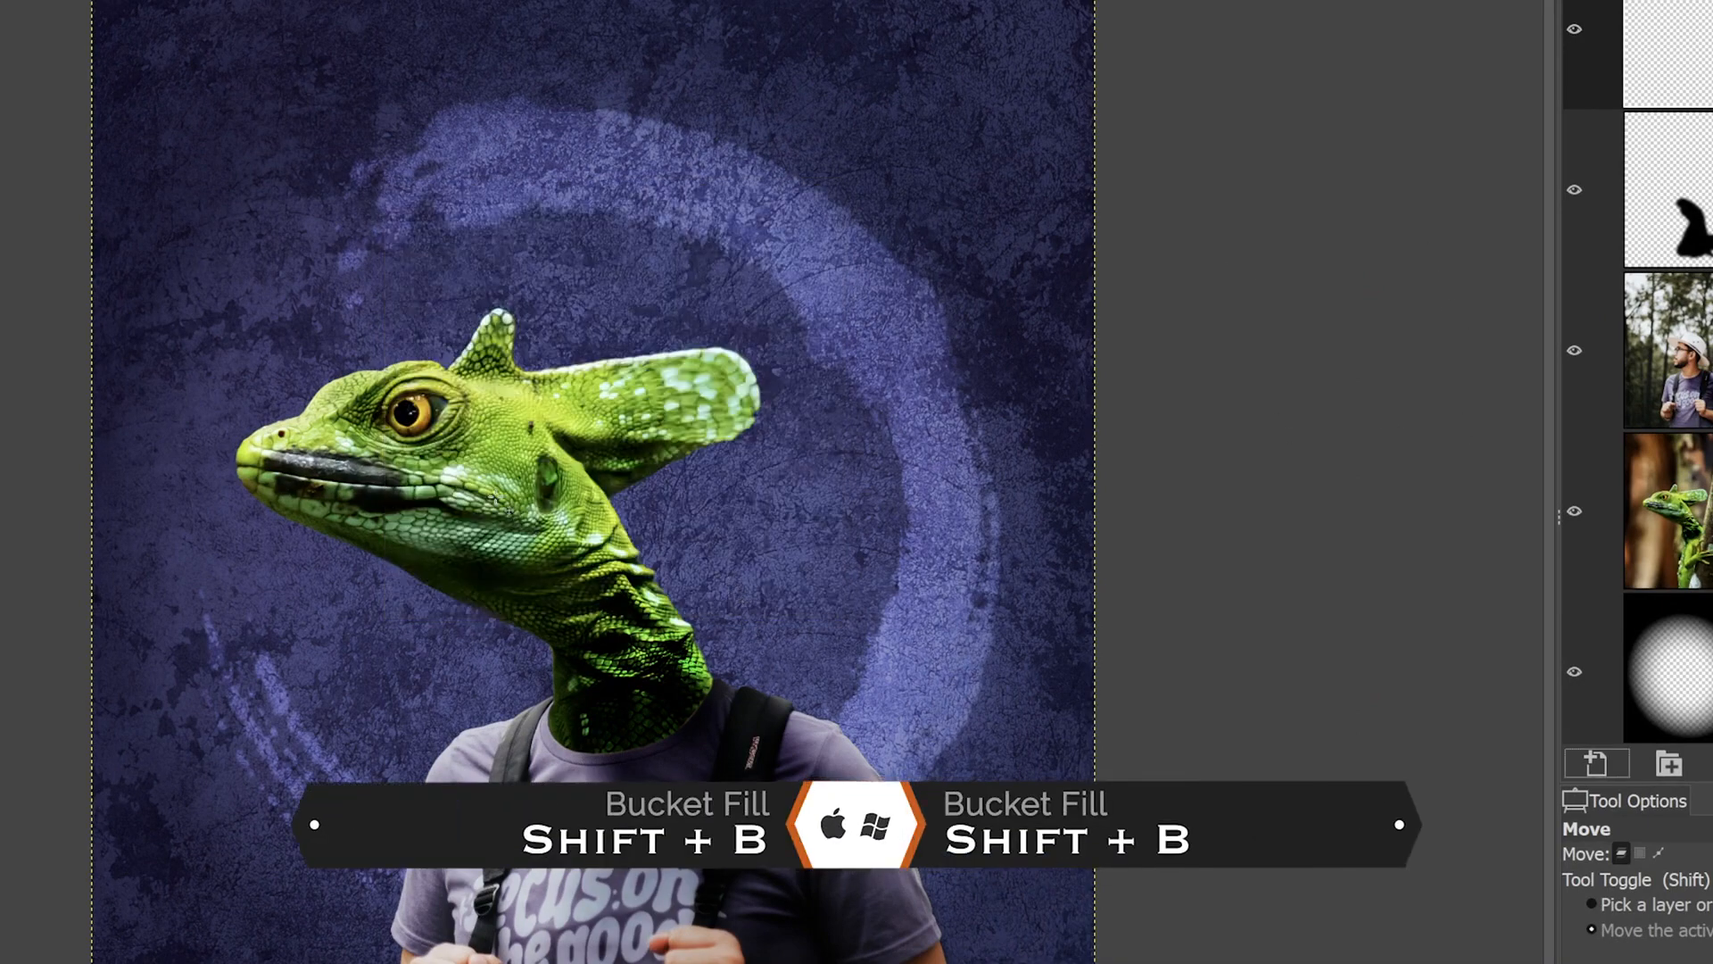
key(shift+b)
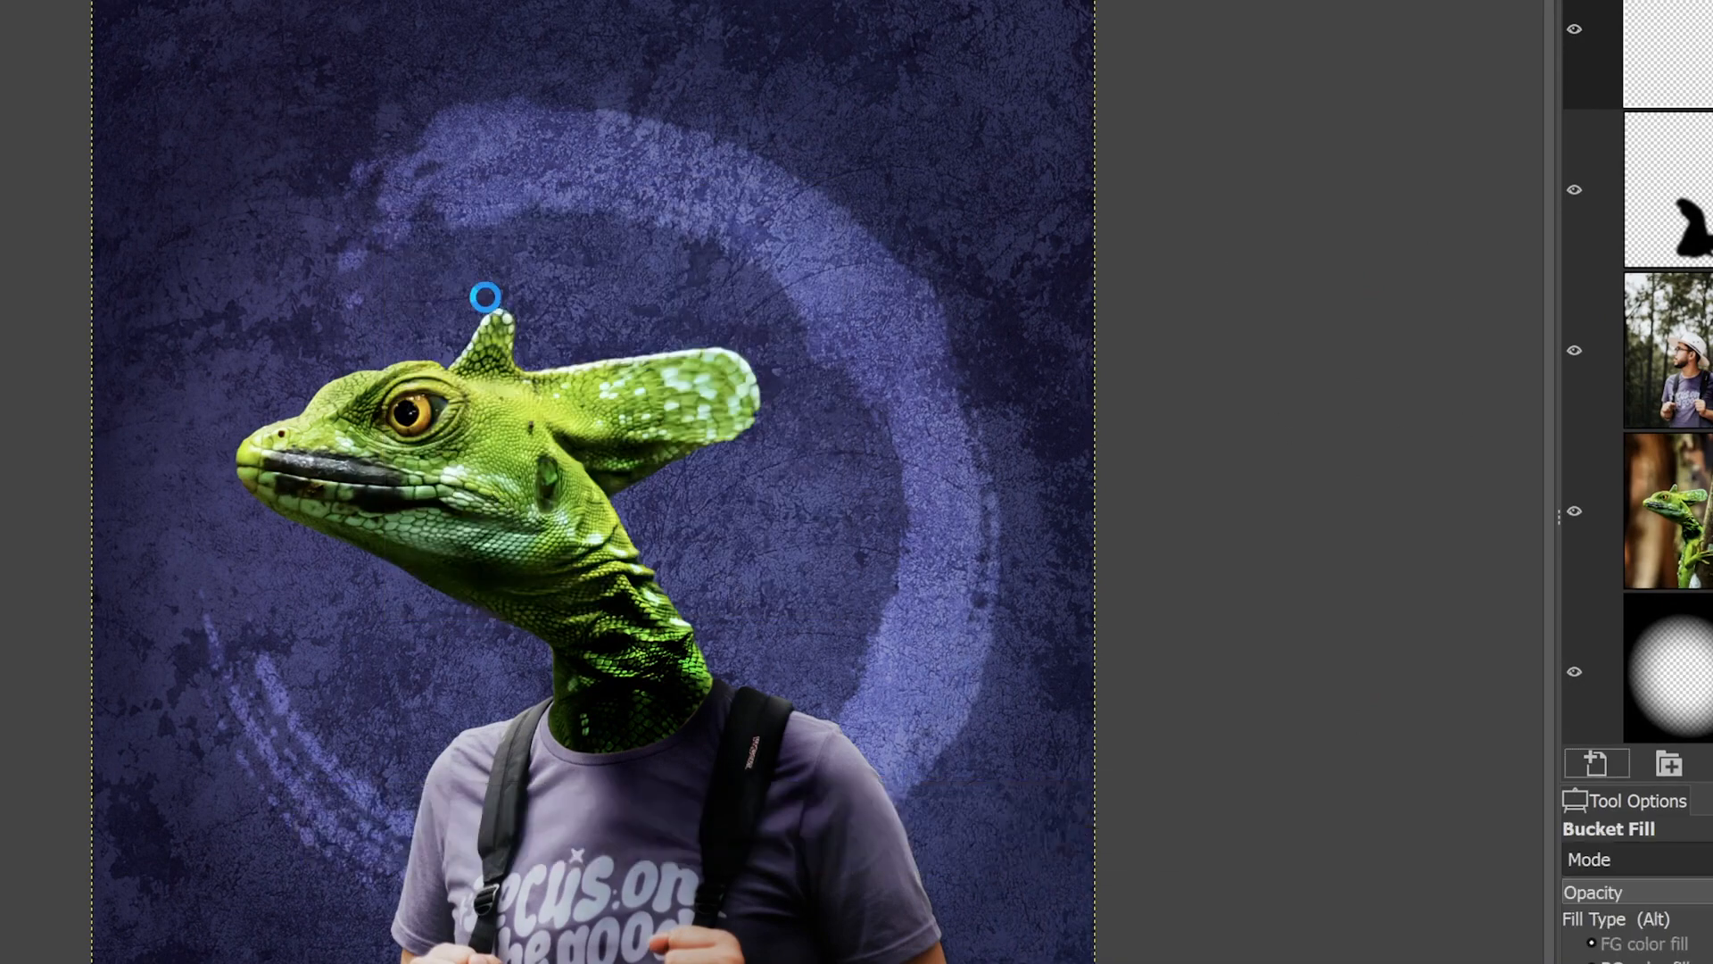
click(1066, 586)
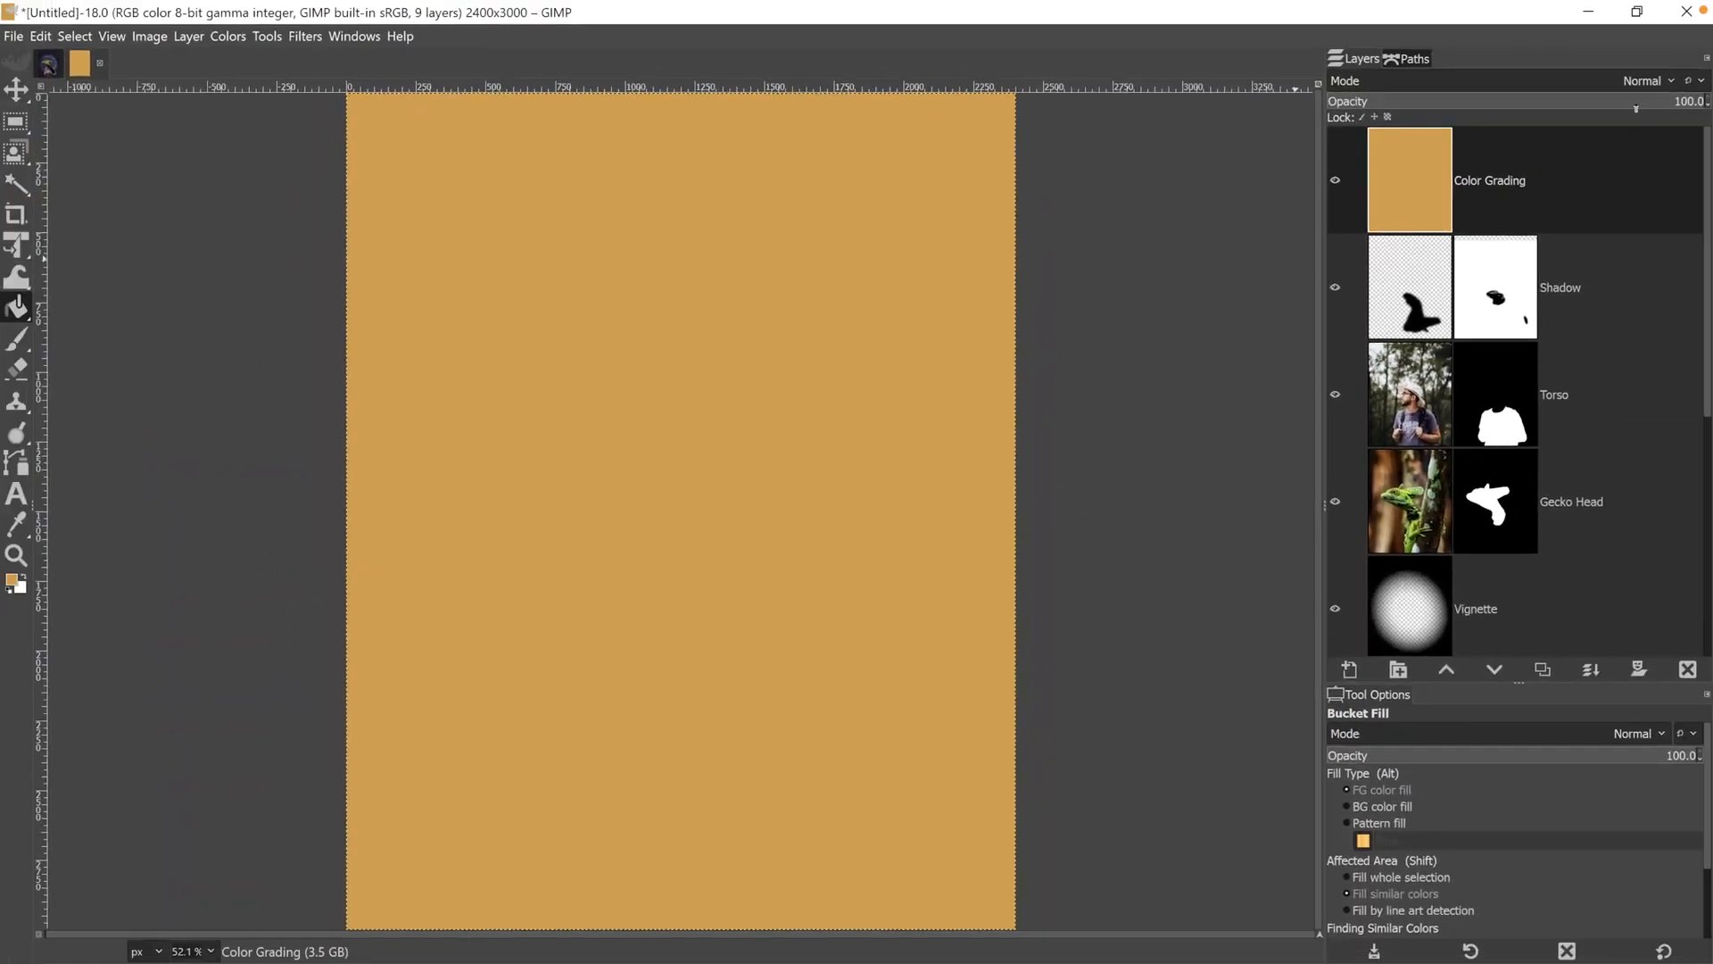
Set the Color Grading layer to Multiply mode at 50.4 opacity and compare the image with and without it.
click(1642, 79)
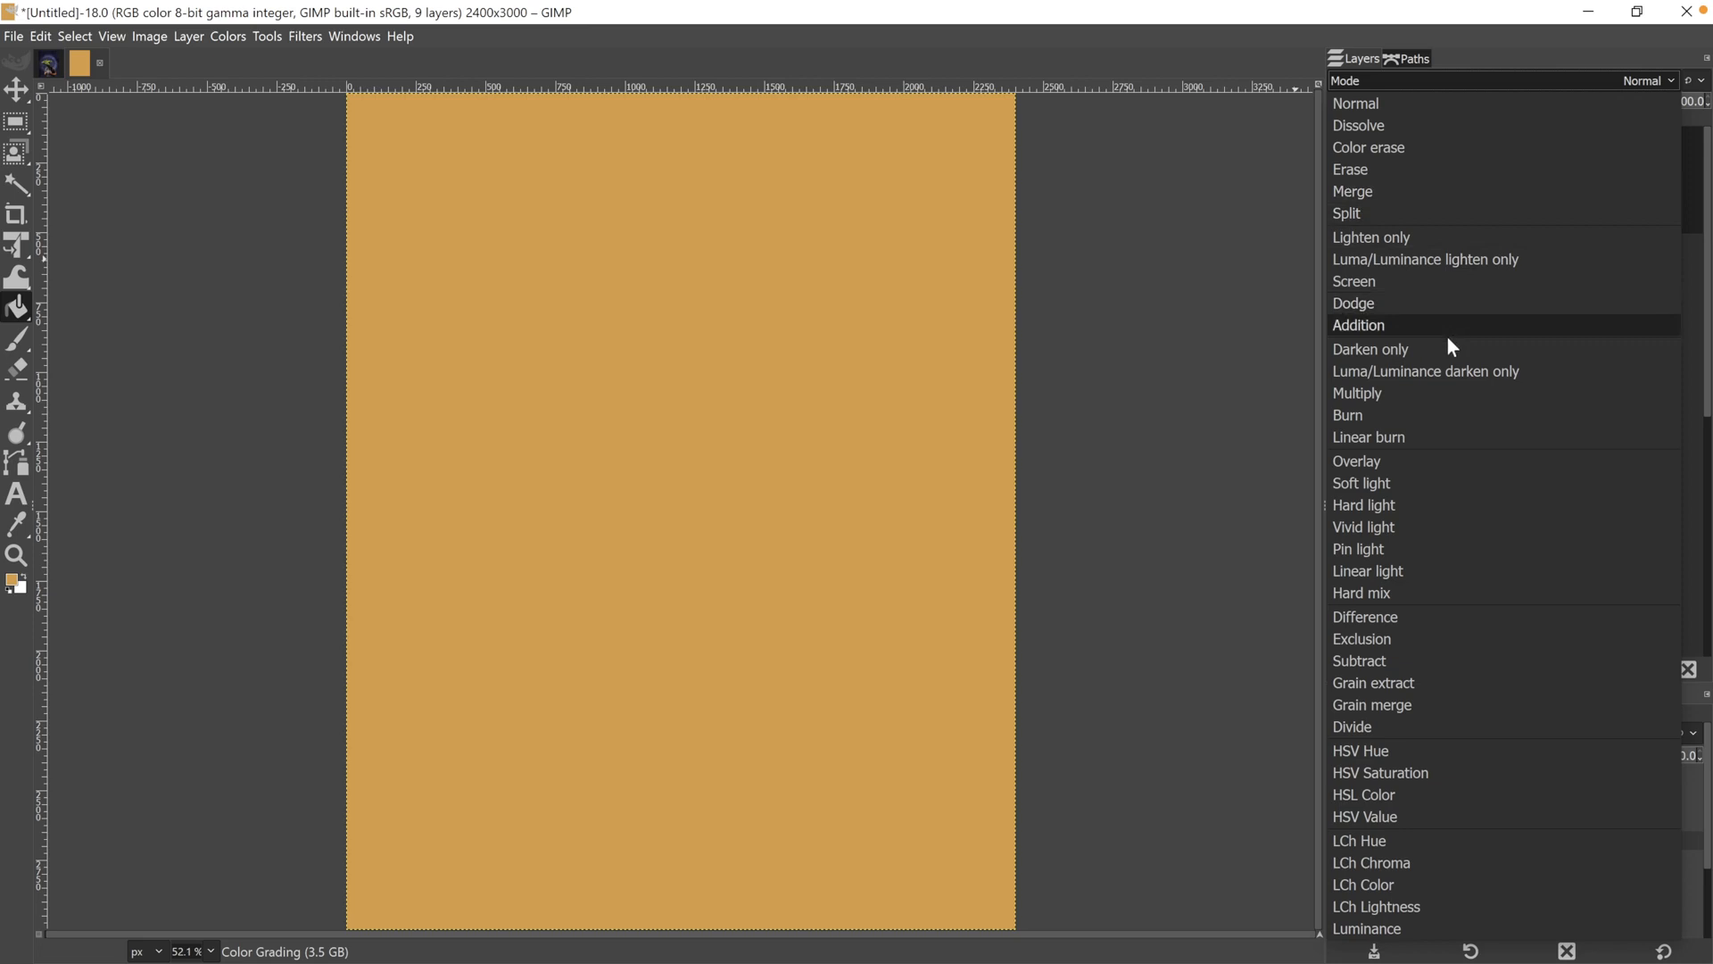
click(1438, 393)
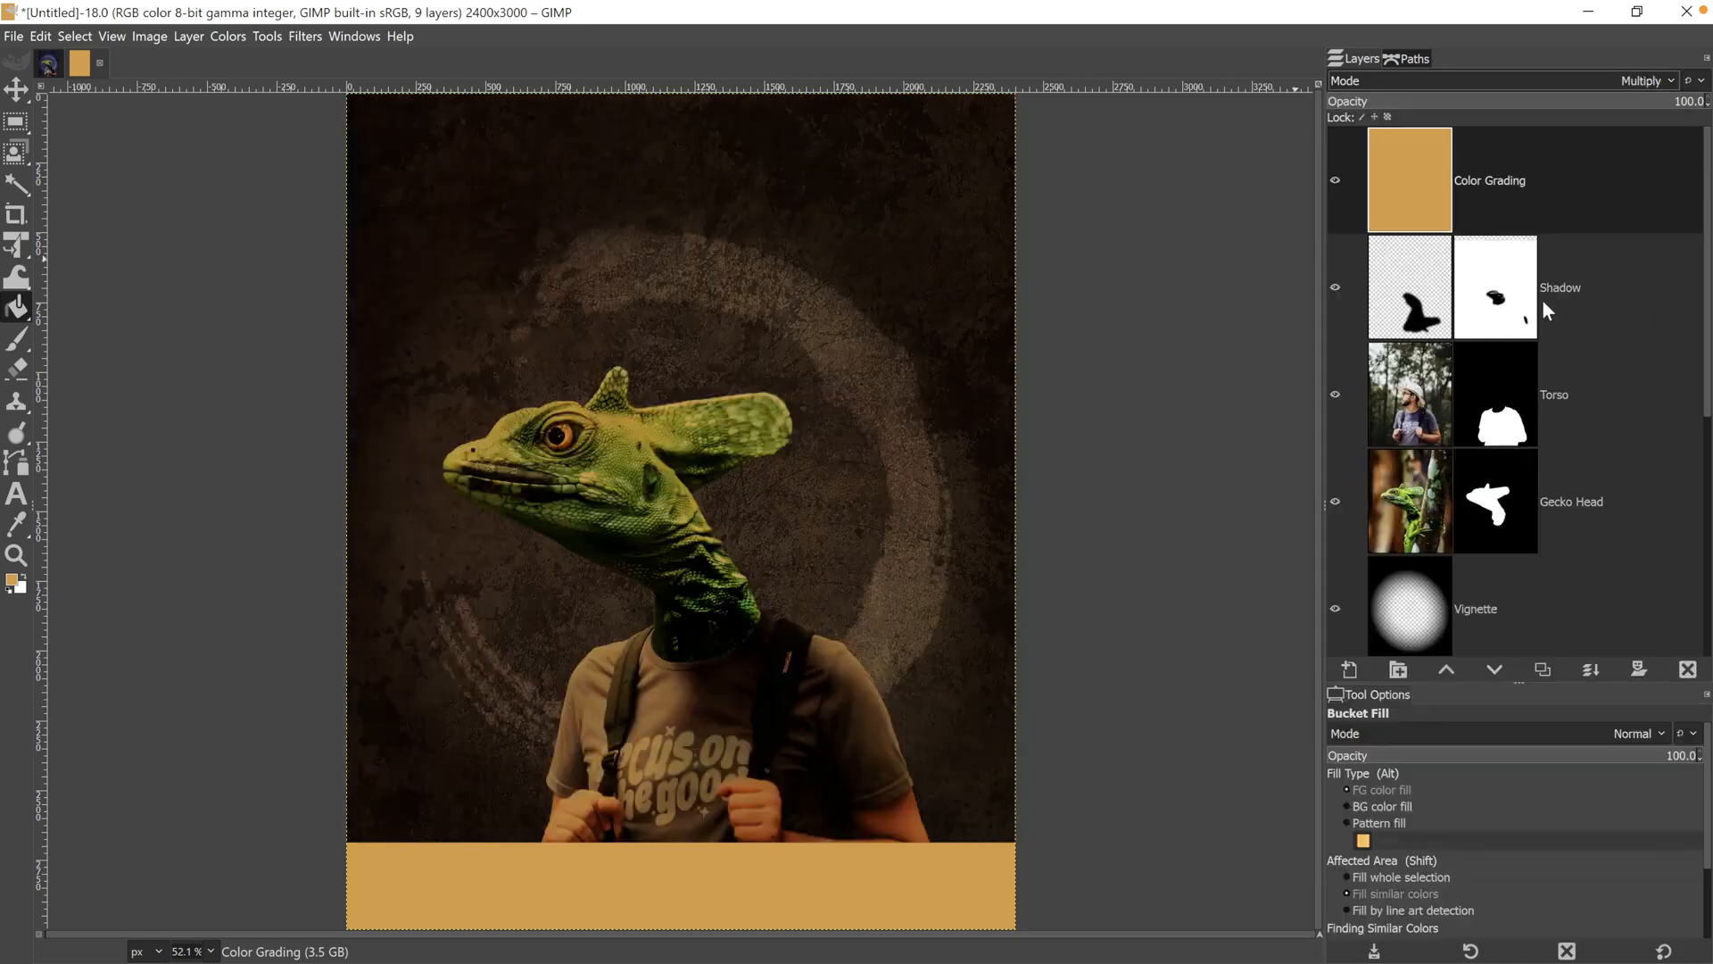
click(1530, 103)
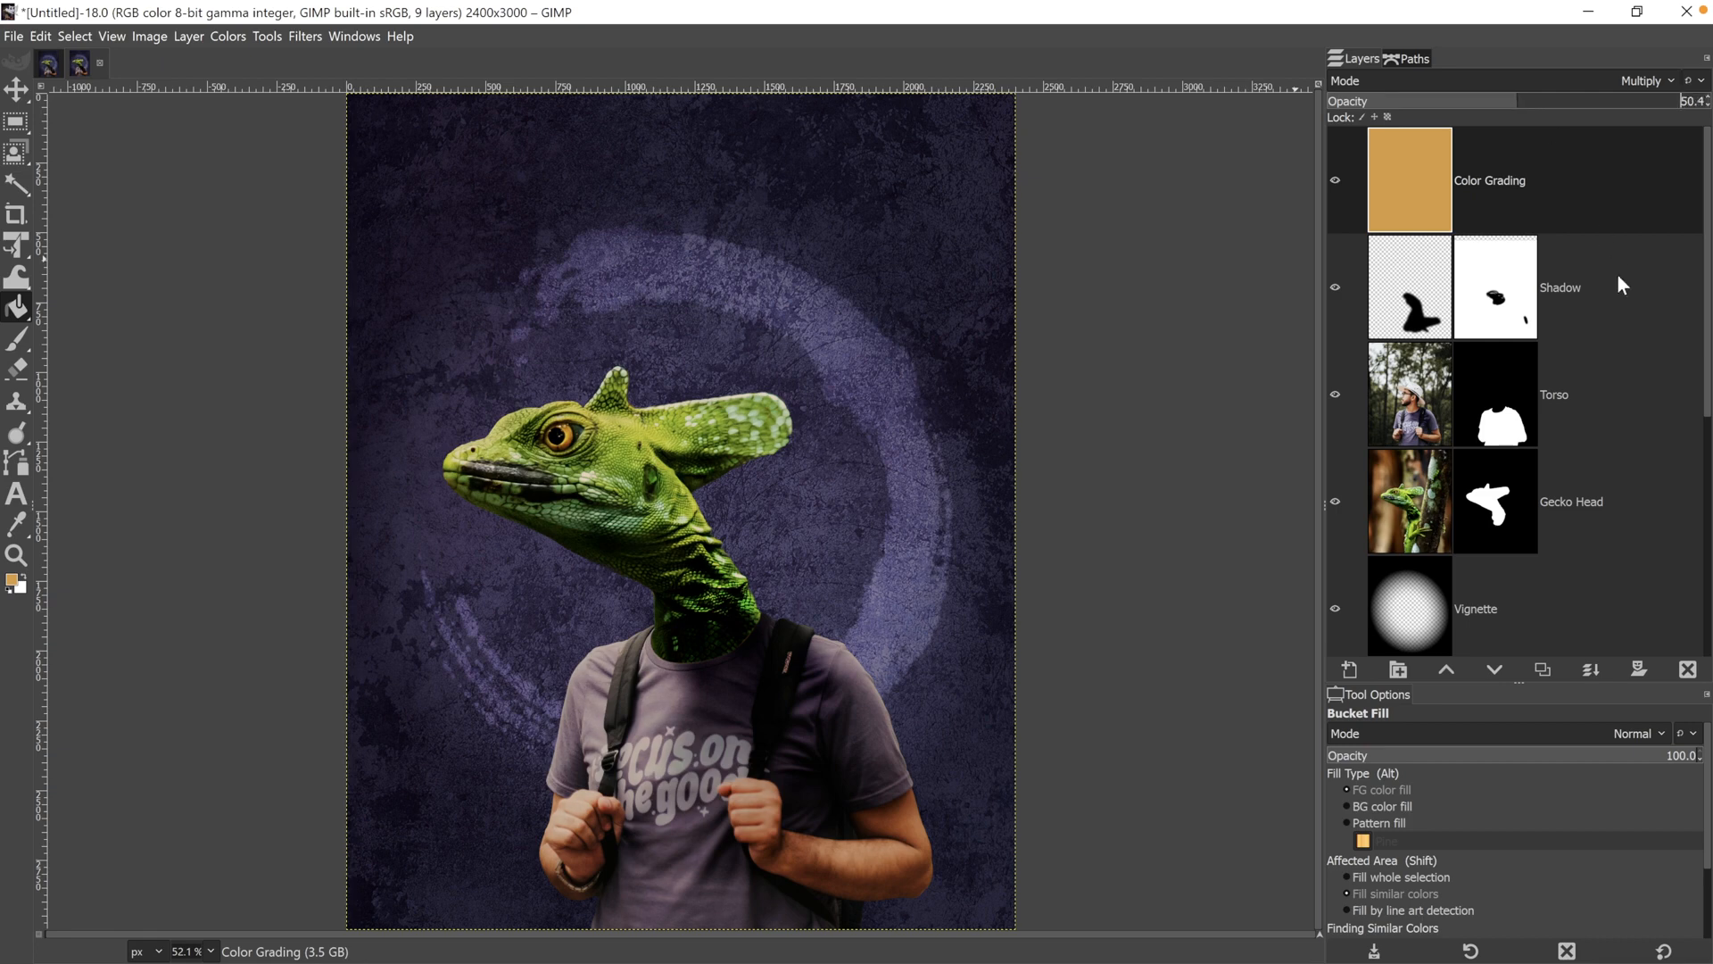
click(1335, 180)
click(1337, 180)
Hide the Background, Texture, Blue, Half Circle.png, Vignette and Color Grading layers so only the lizard figure shows.
scroll(1385, 420, down, 5)
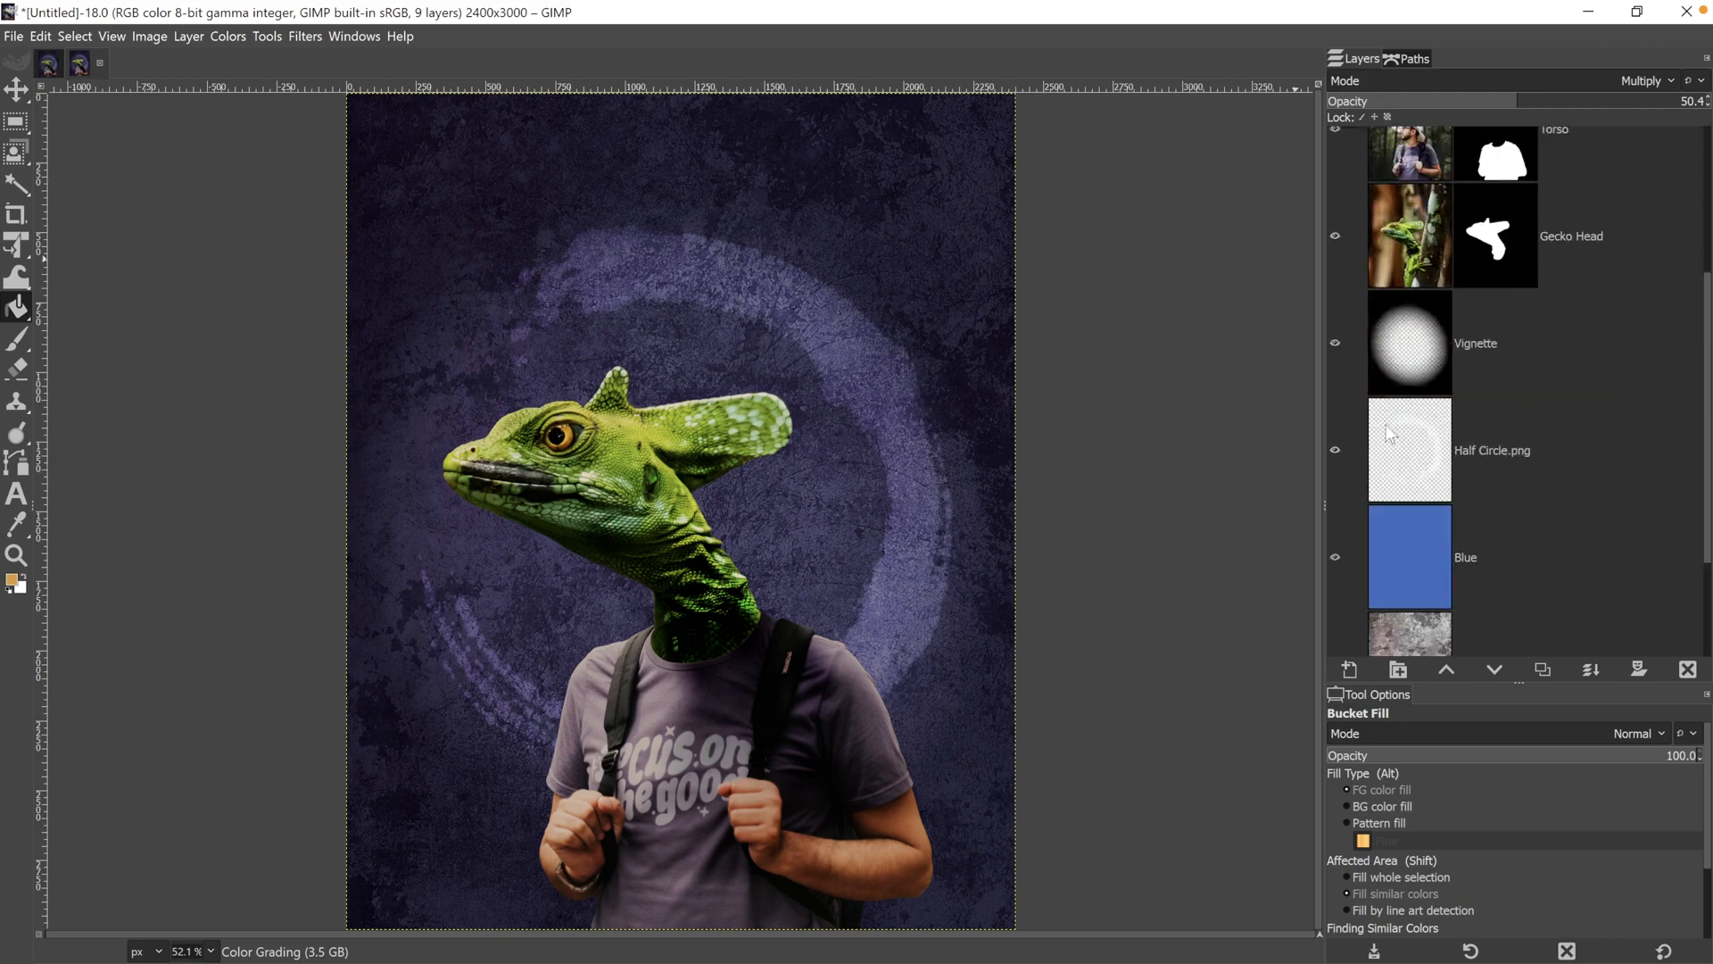
click(1334, 602)
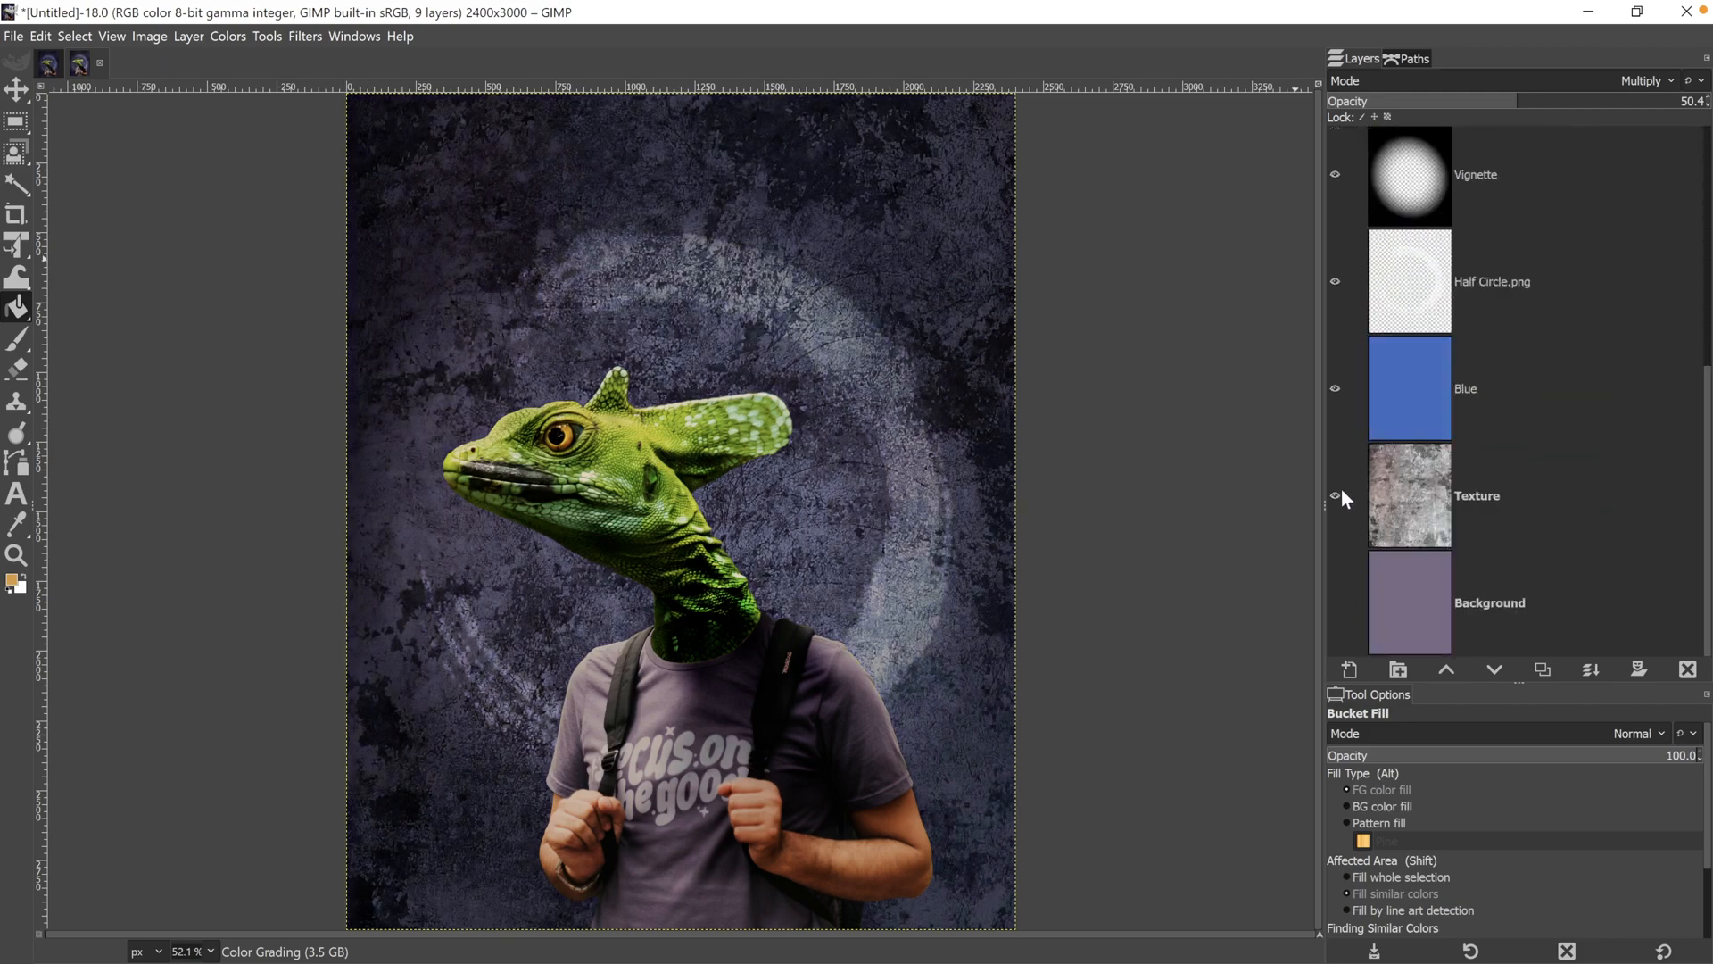
click(1335, 496)
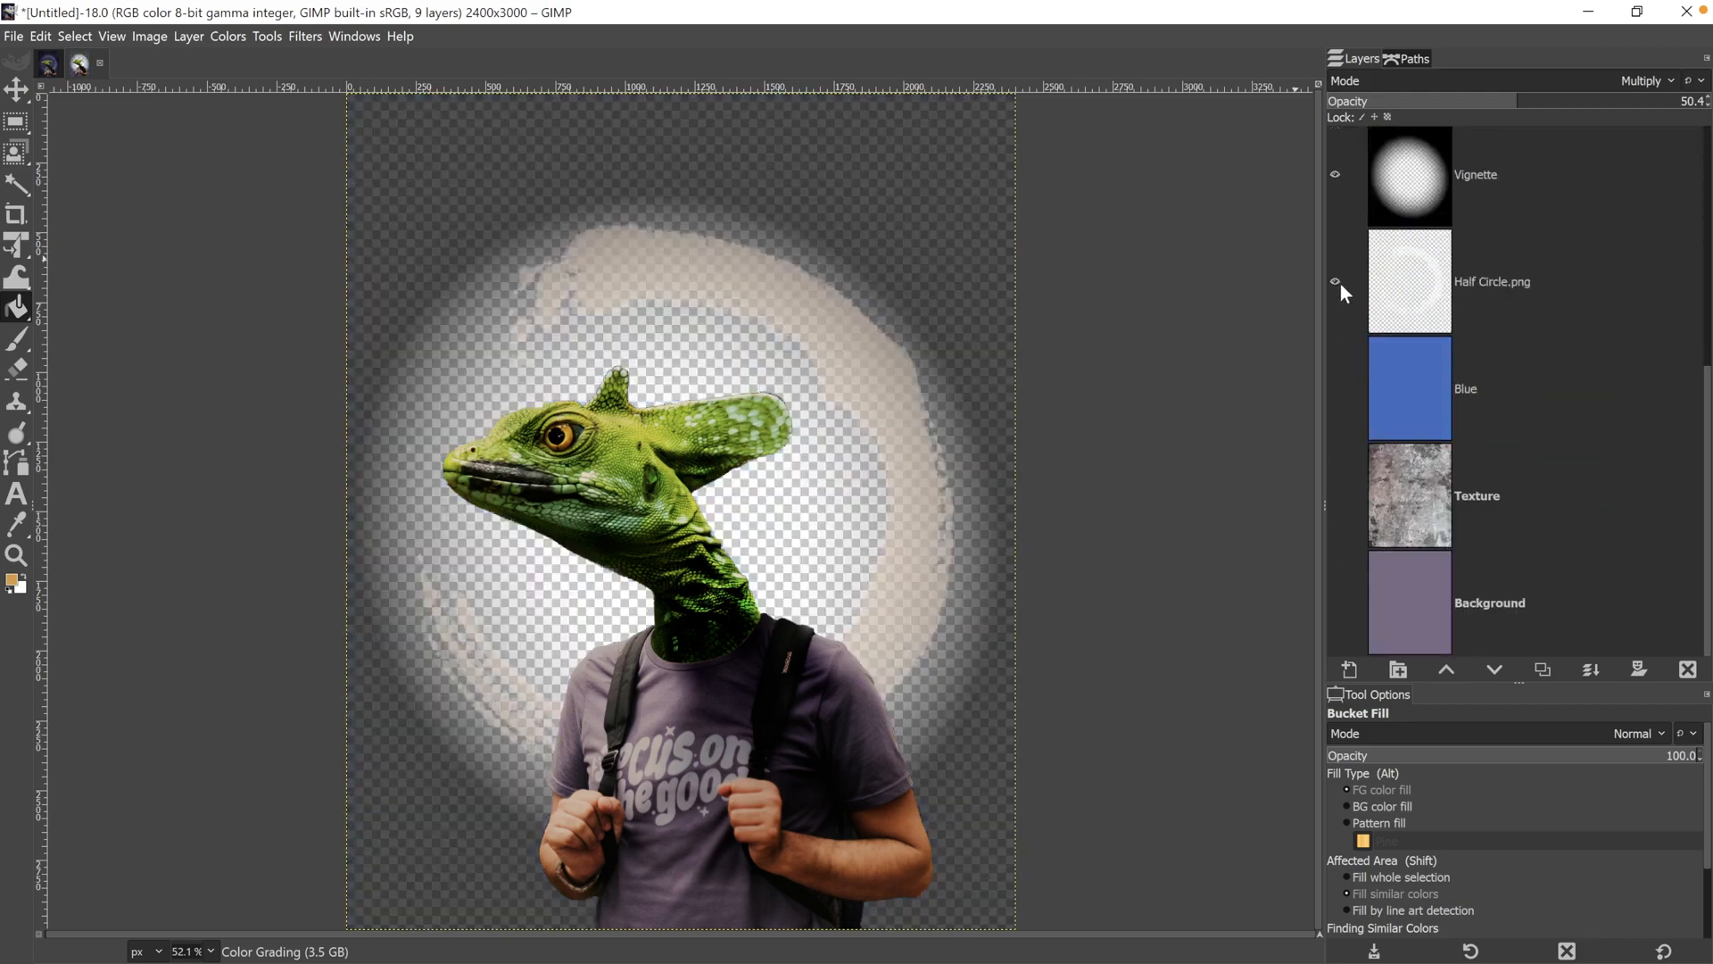
click(1336, 281)
click(1335, 174)
scroll(1347, 533, up, 5)
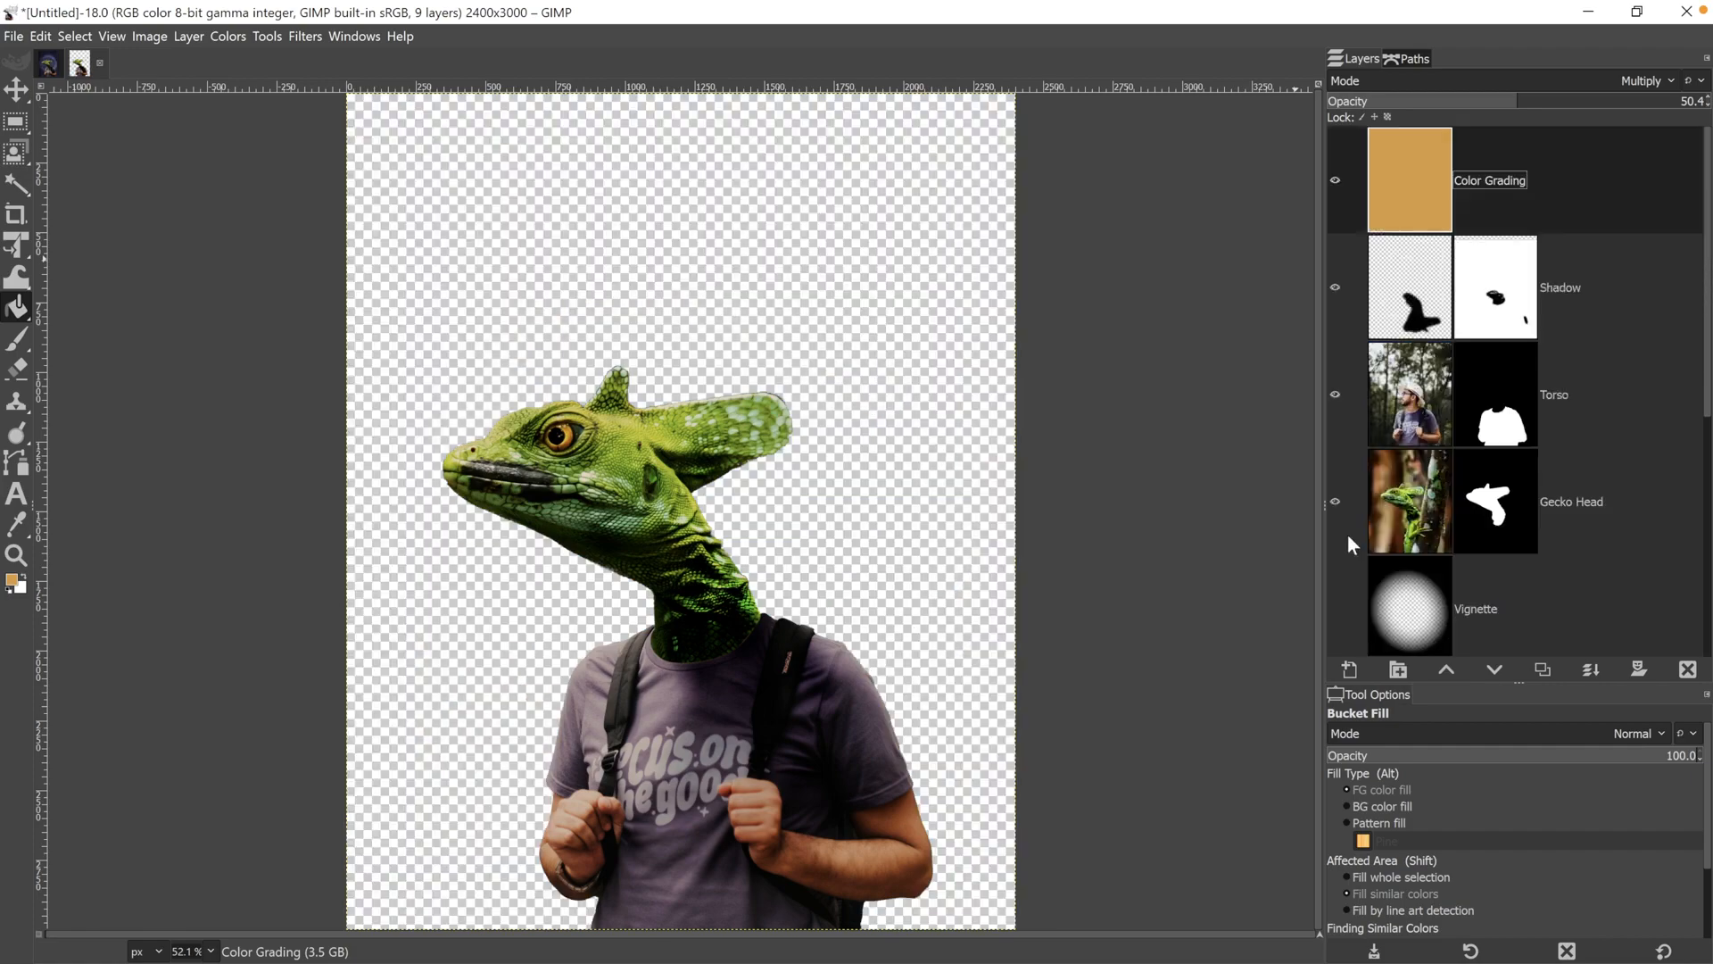
click(1335, 182)
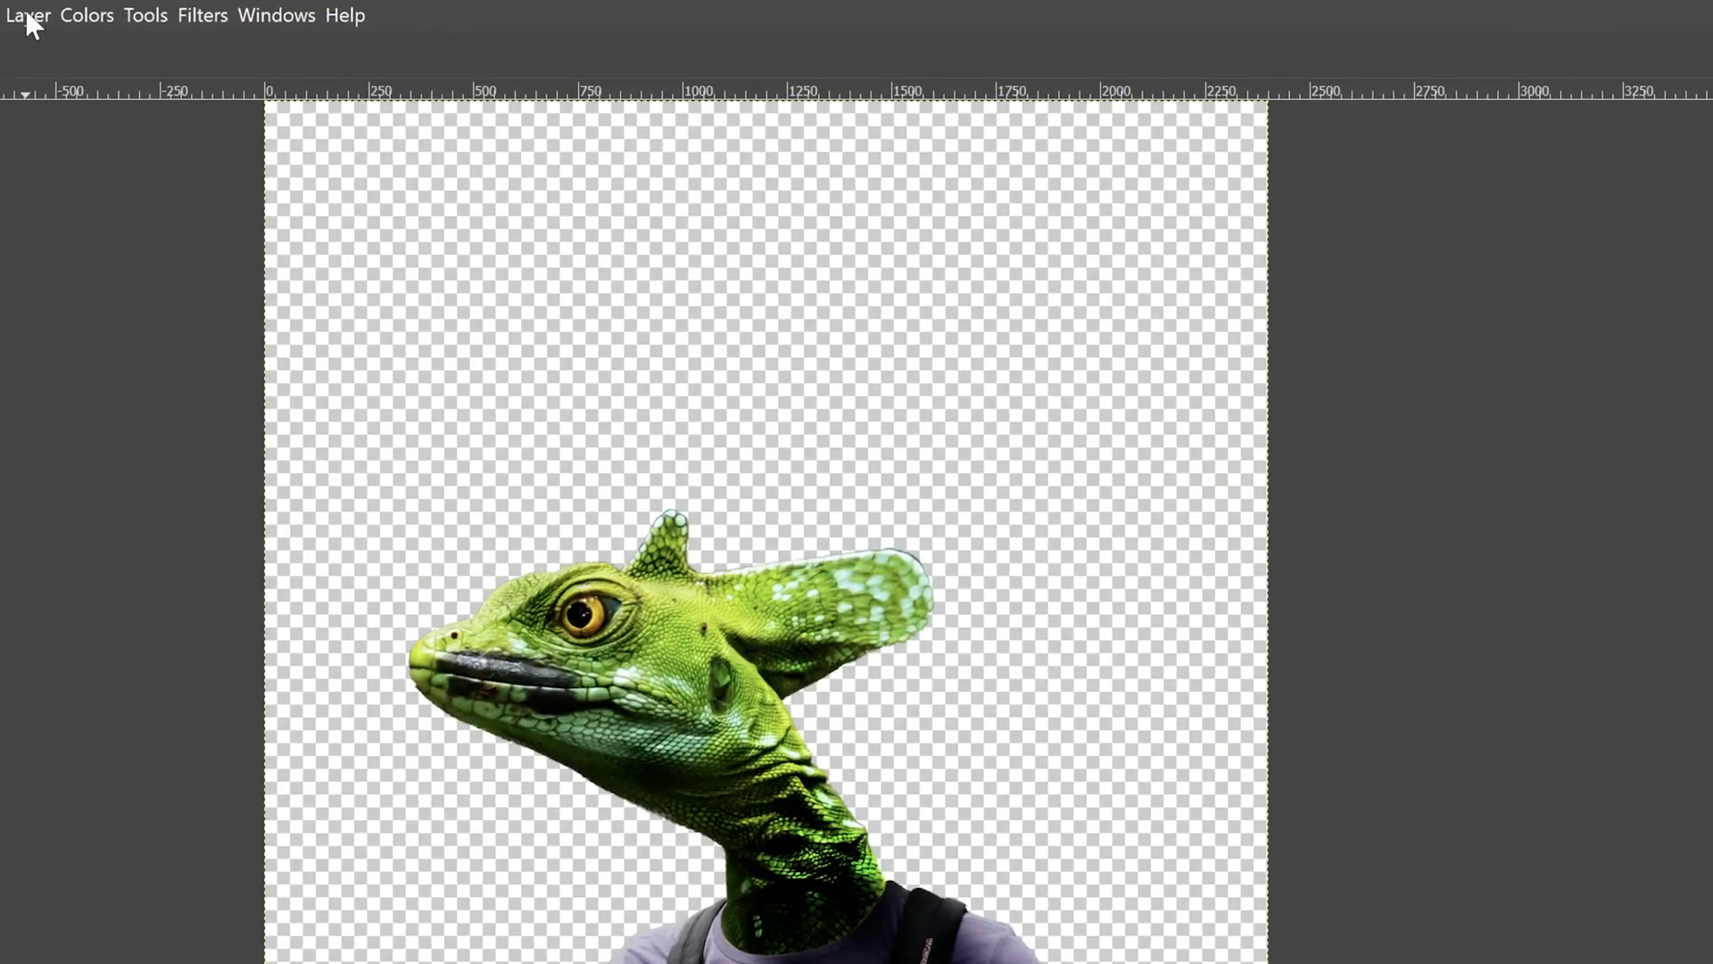
Create a new layer from the visible head, torso and shadow, and check the layer stack.
click(104, 25)
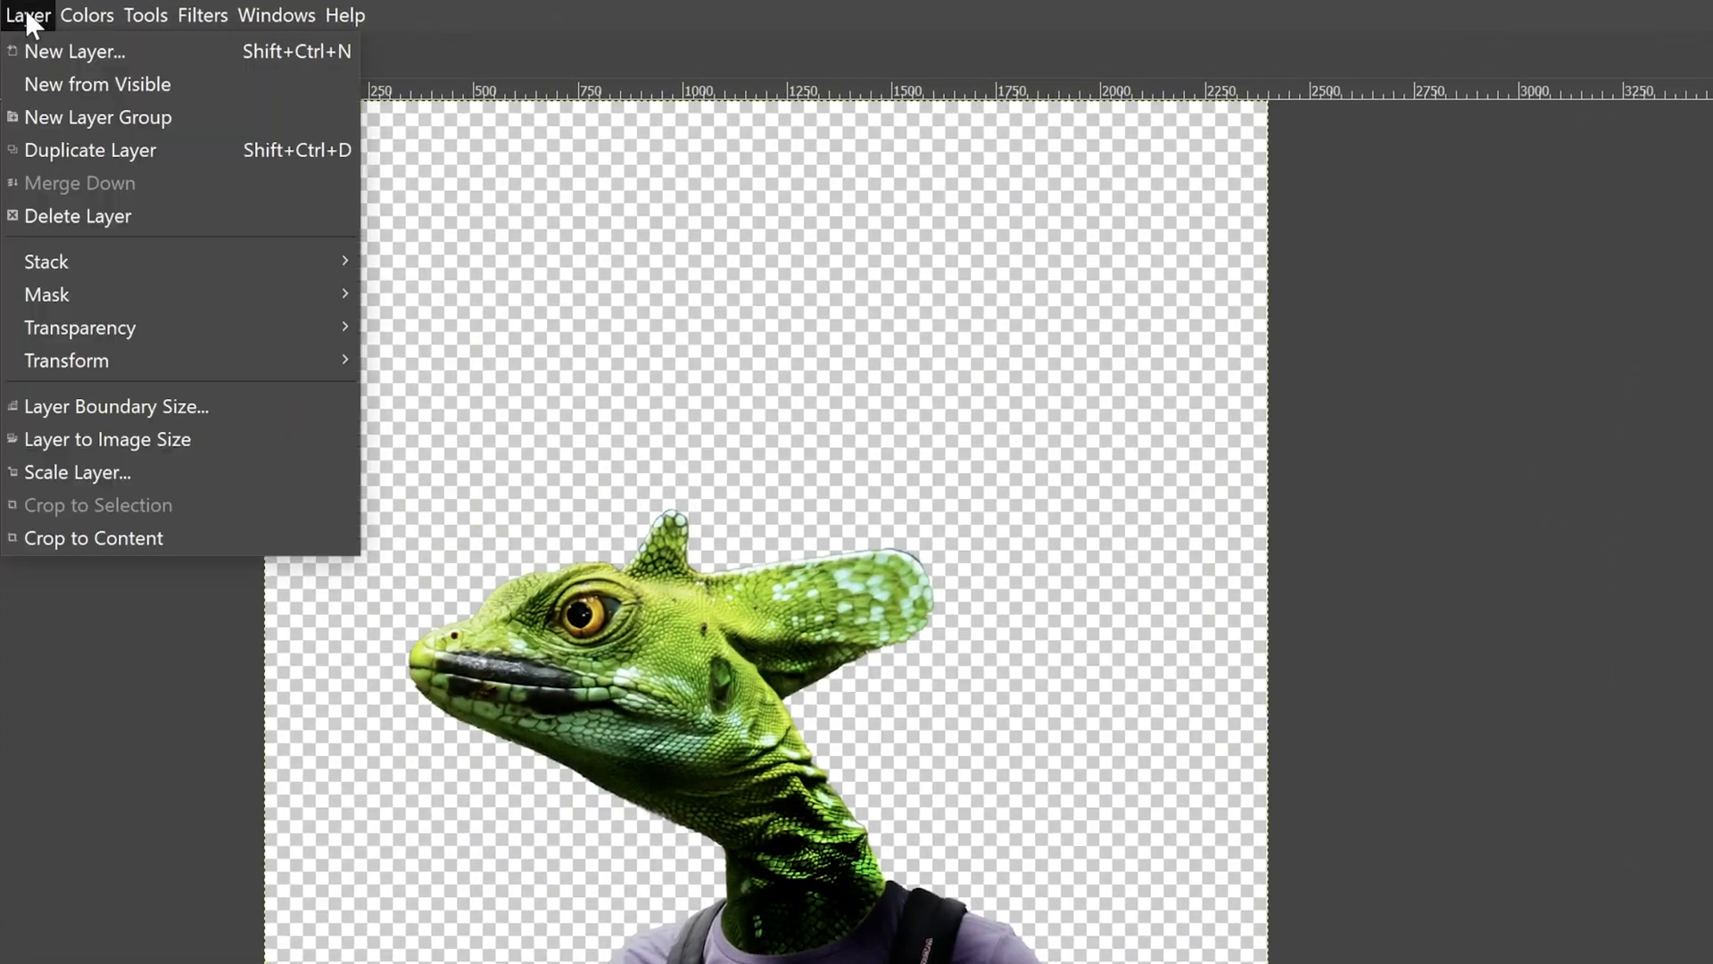
click(36, 82)
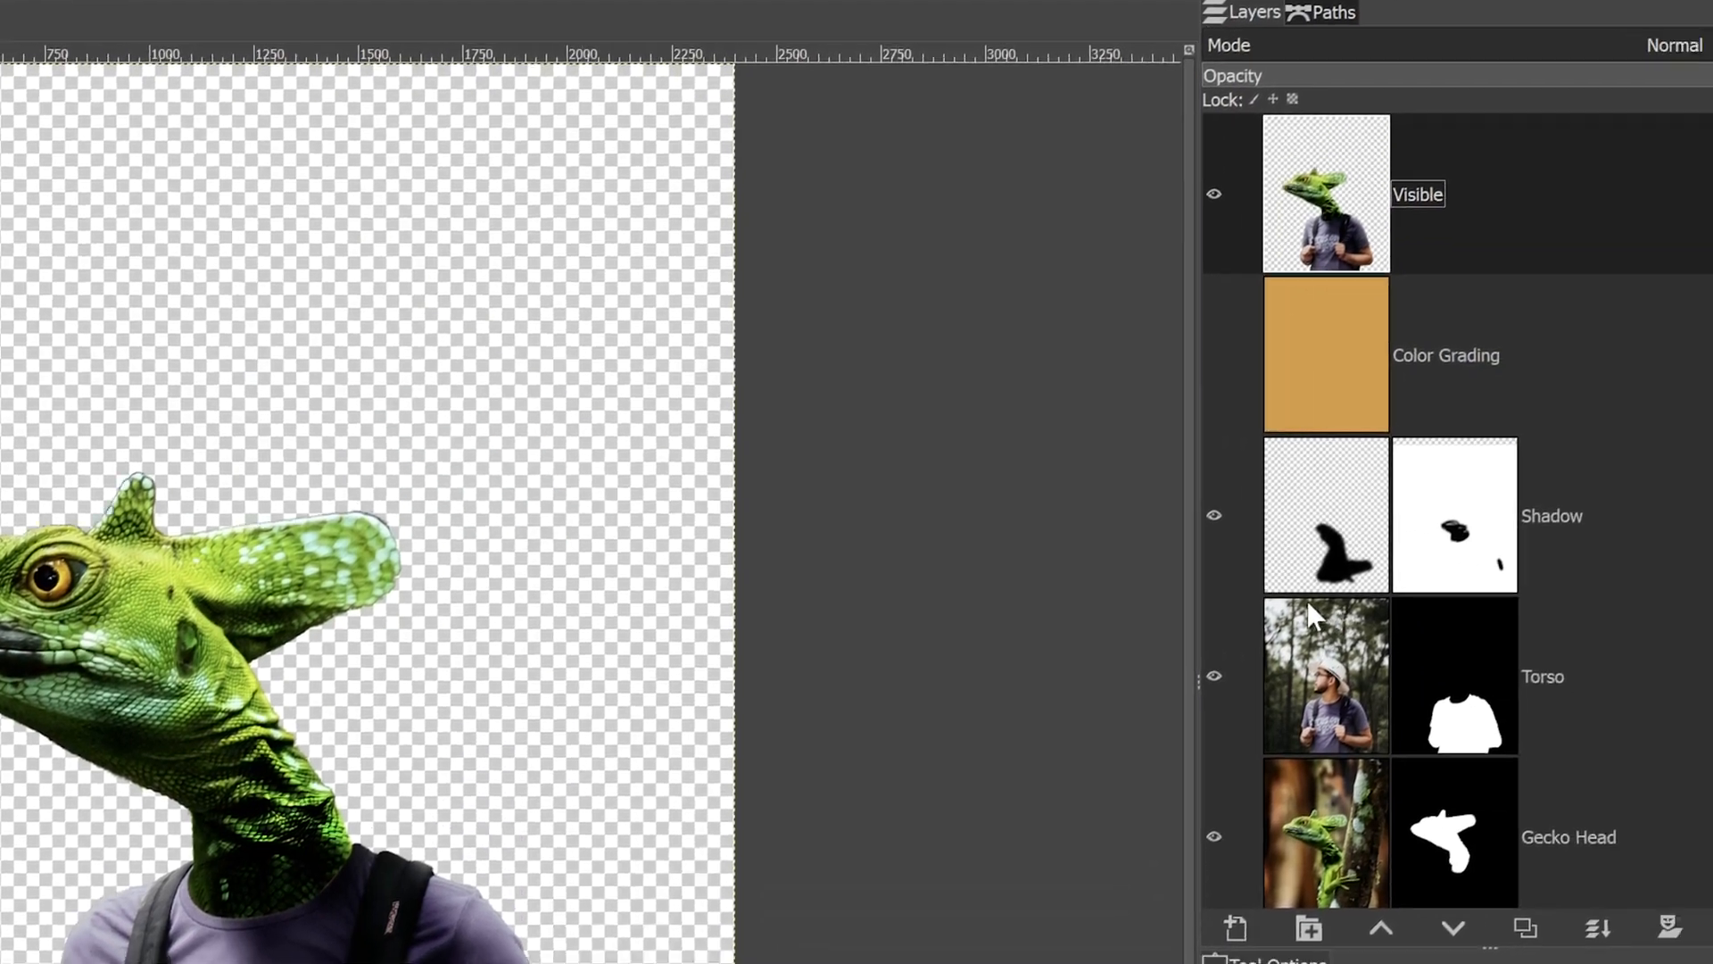
scroll(1252, 594, down, 3)
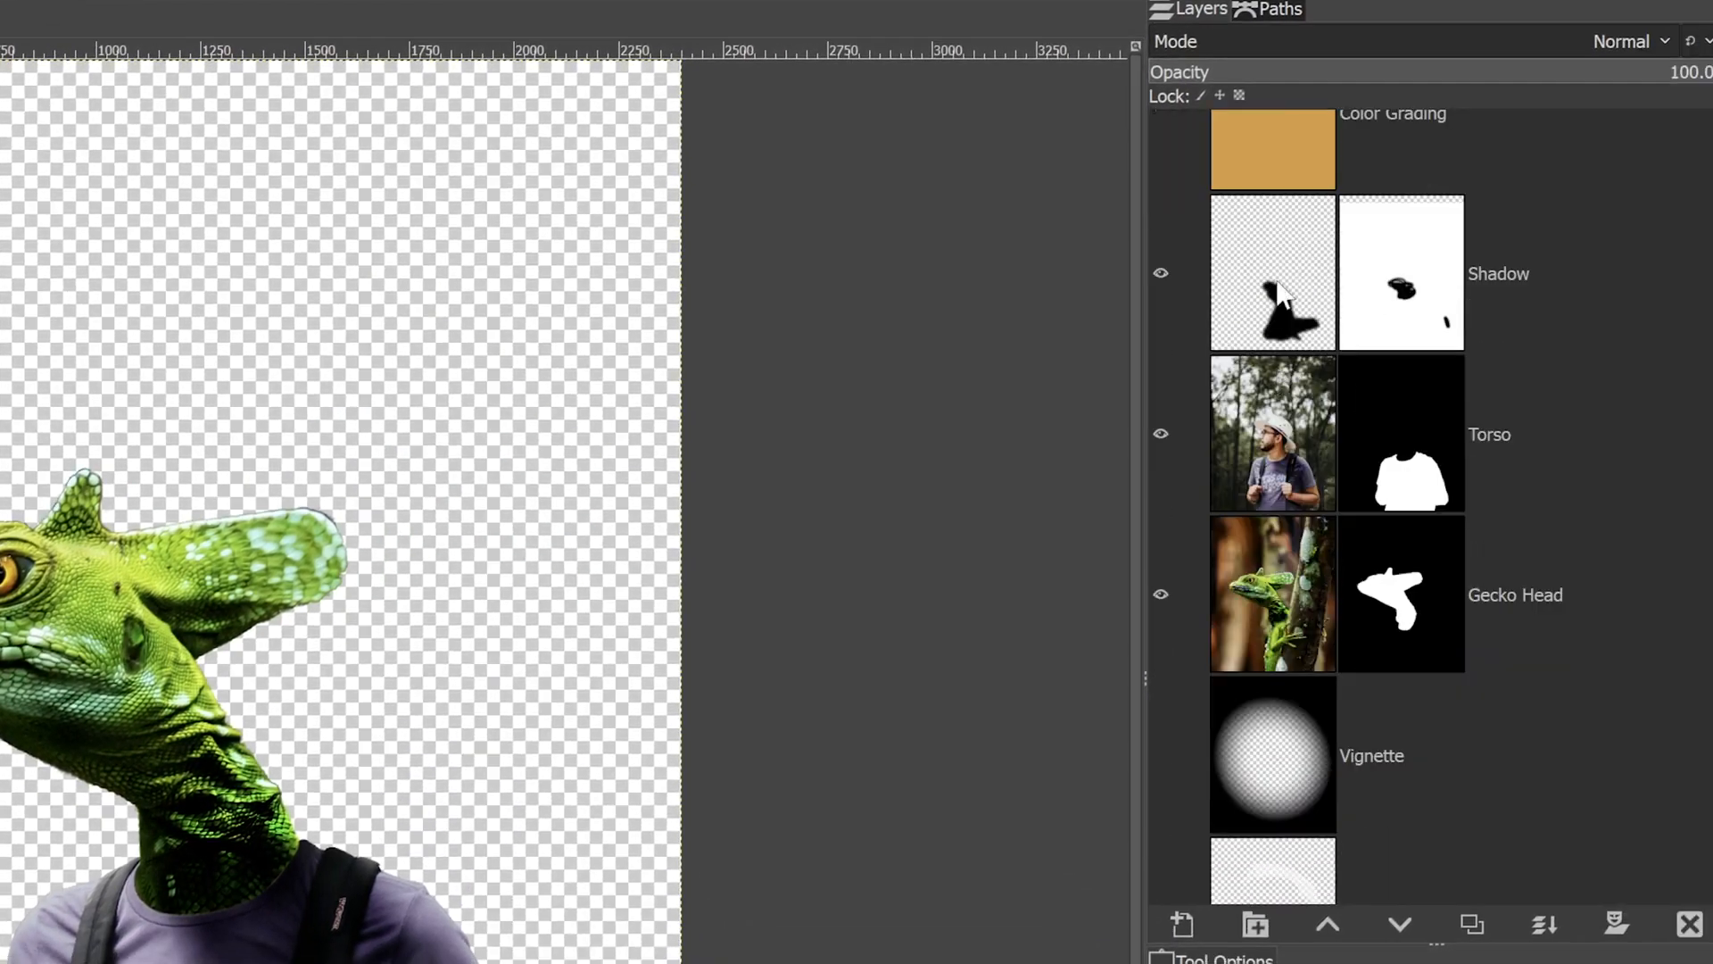
scroll(1285, 423, up, 3)
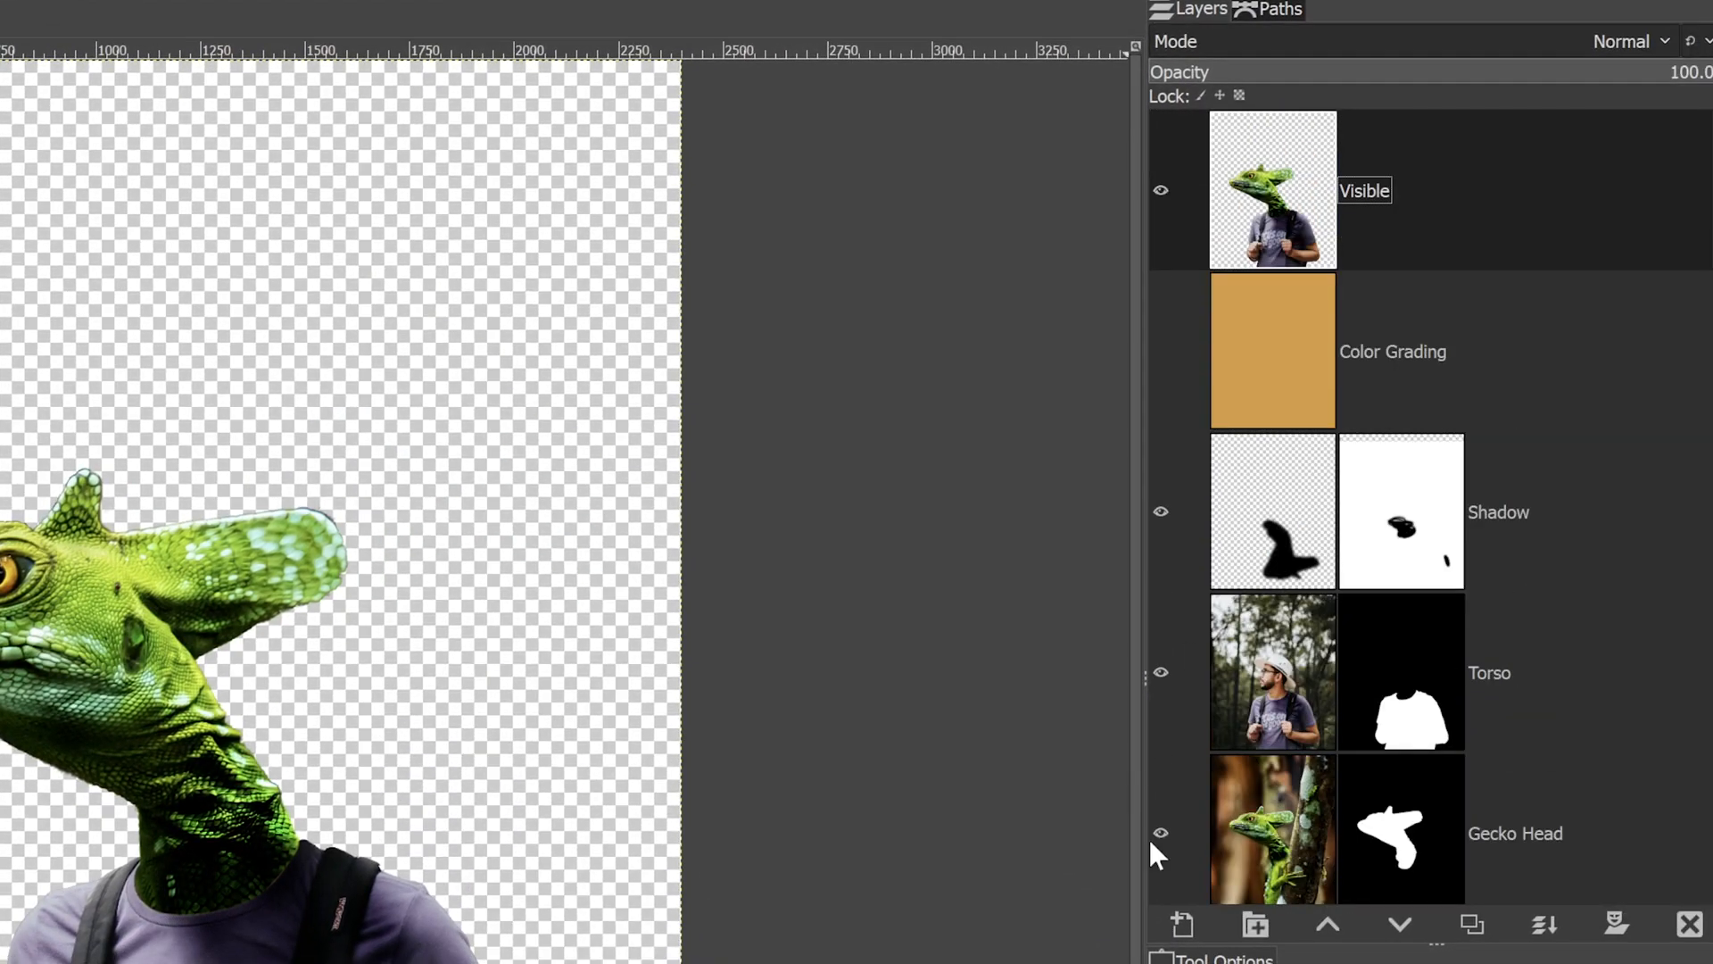
Hide the separate Gecko Head, Torso and Shadow layers and show the Color Grading layer.
click(1161, 671)
click(1164, 507)
click(1162, 342)
Show the Background, Texture, Blue, Half Circle.png and Vignette layers again.
scroll(1183, 687, down, 5)
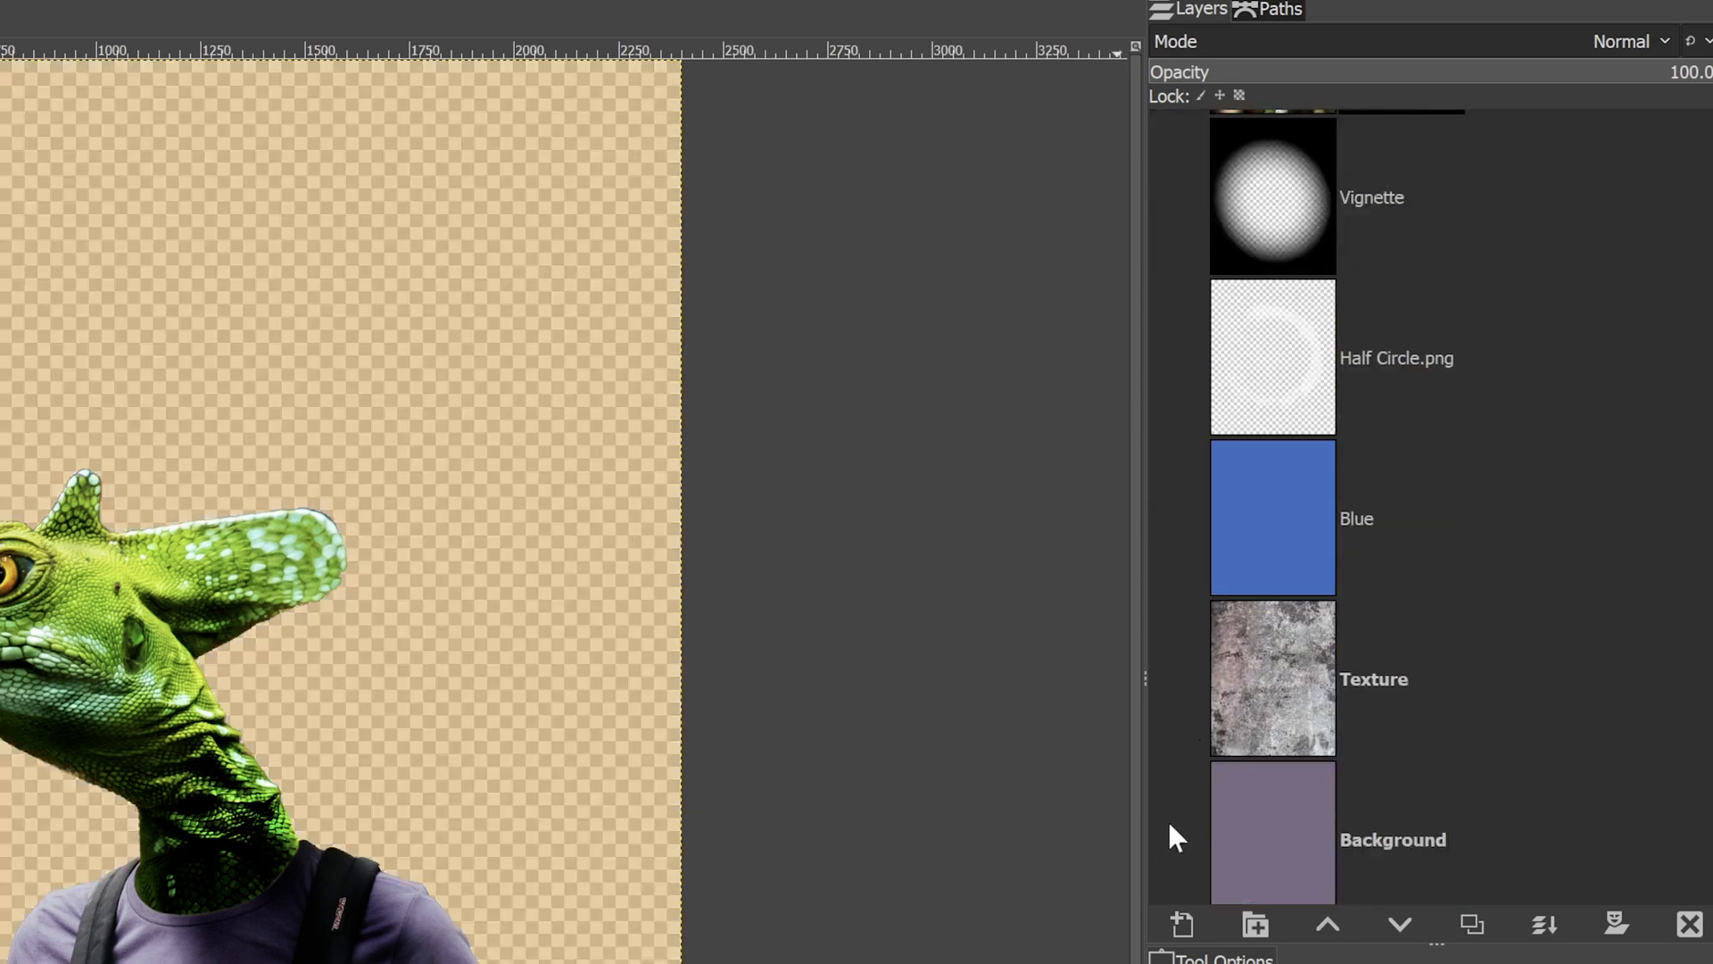
click(1161, 839)
click(1160, 675)
click(1249, 527)
scroll(1232, 544, up, 1)
click(1158, 594)
click(1161, 437)
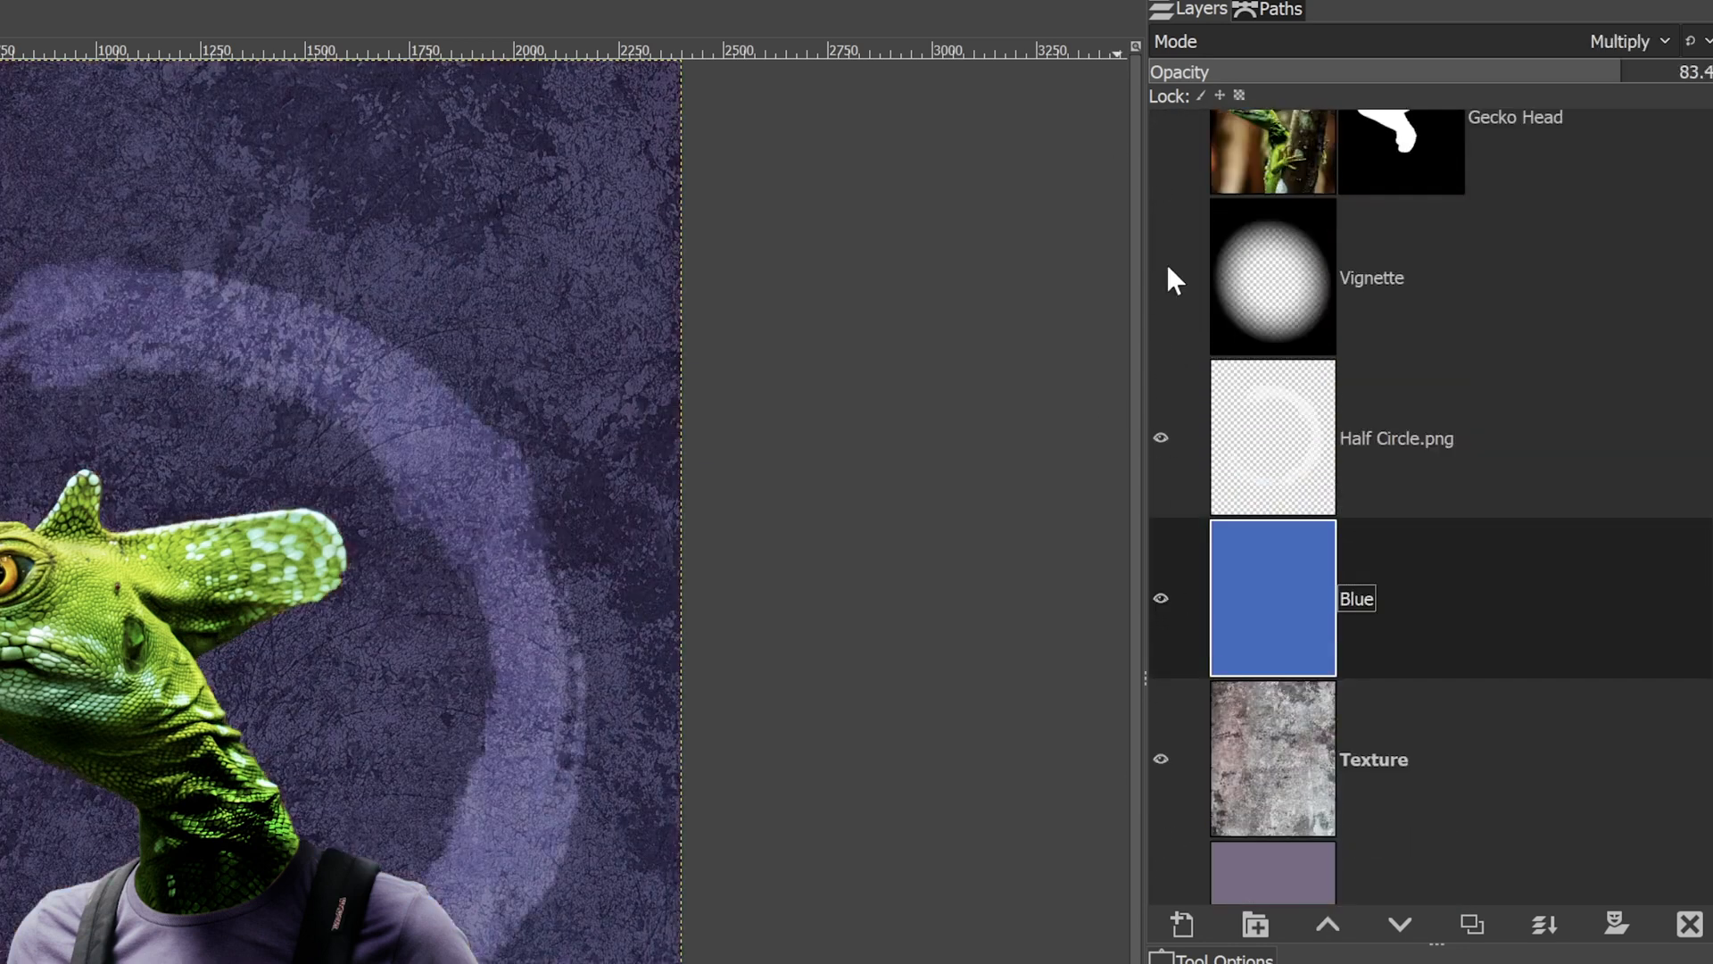
click(1163, 274)
Raise the Color Grading layer above the Visible layer and merge it down onto the figure.
scroll(1249, 357, up, 9)
click(1271, 374)
click(1330, 926)
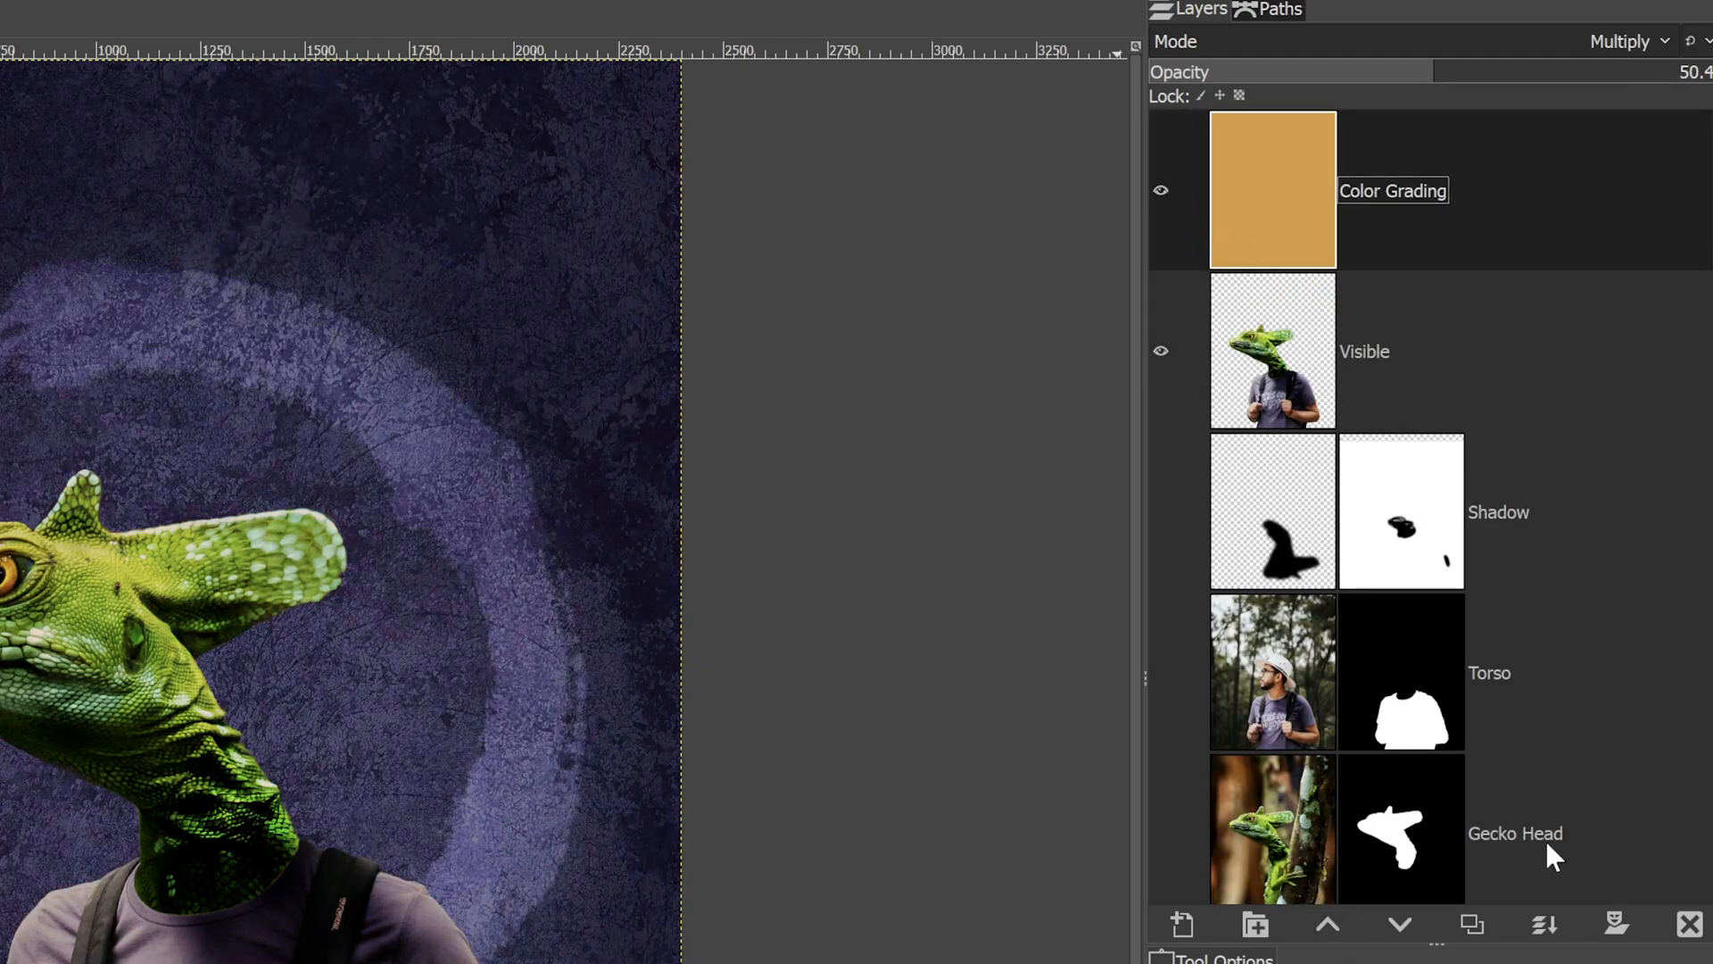
click(1542, 925)
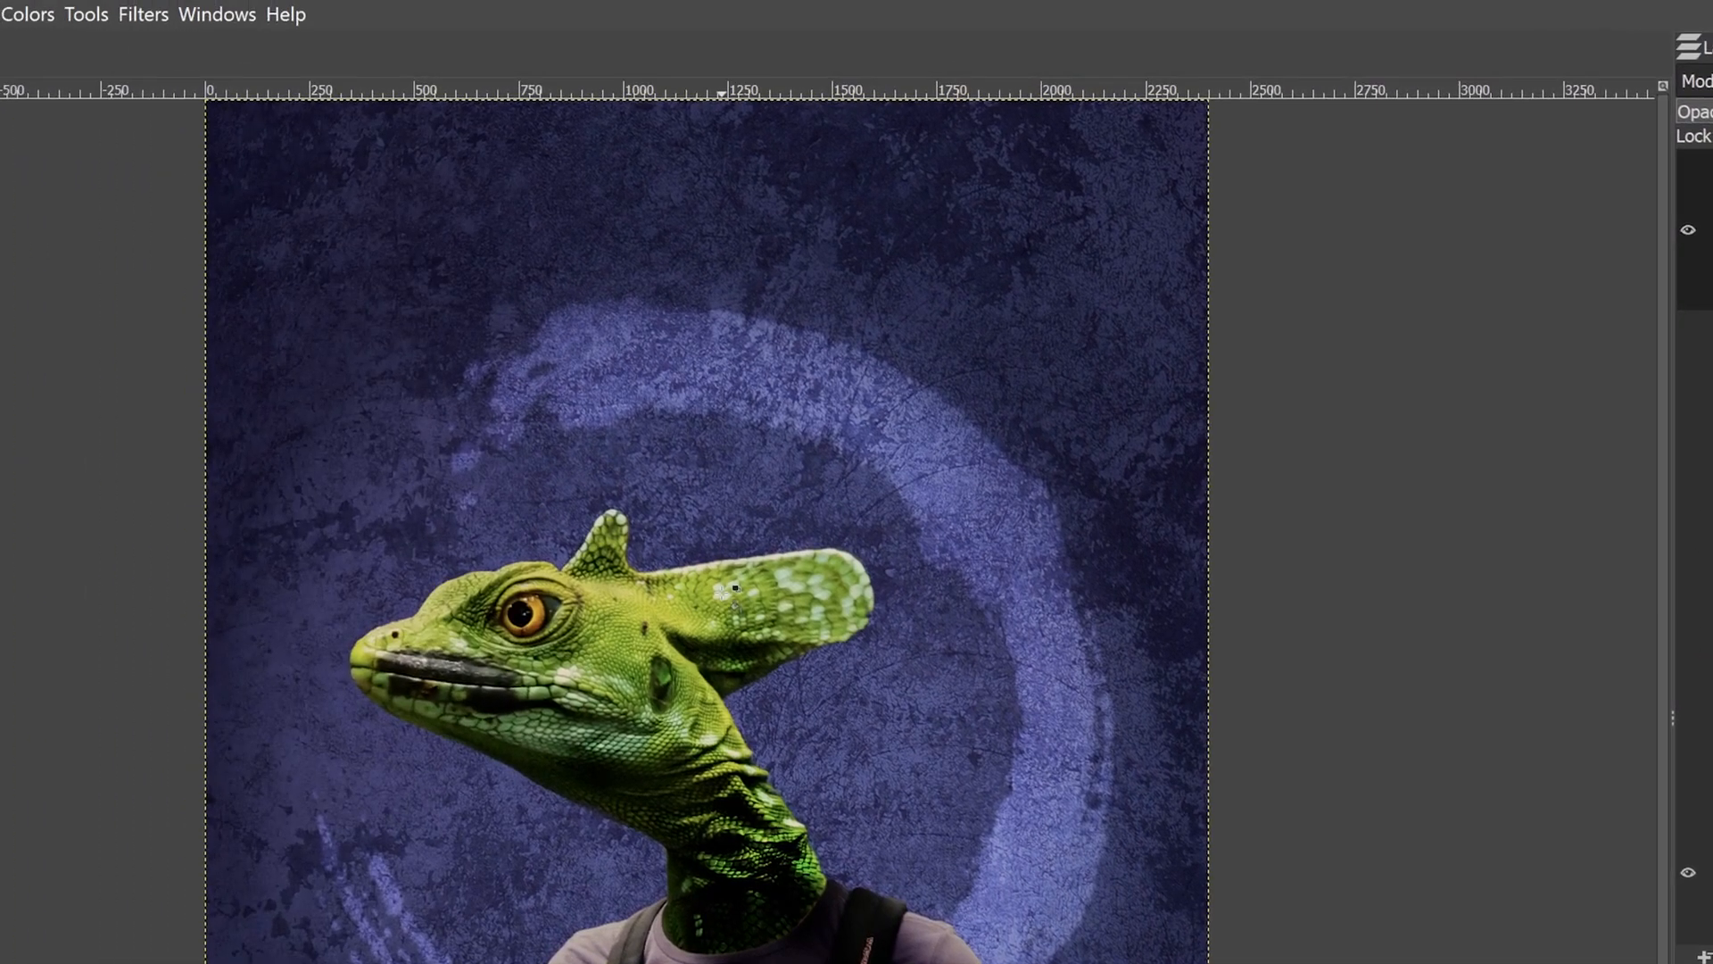
Reduce the merged figure layer's saturation to about -32 with Hue-Saturation, comparing the preview before applying.
click(43, 15)
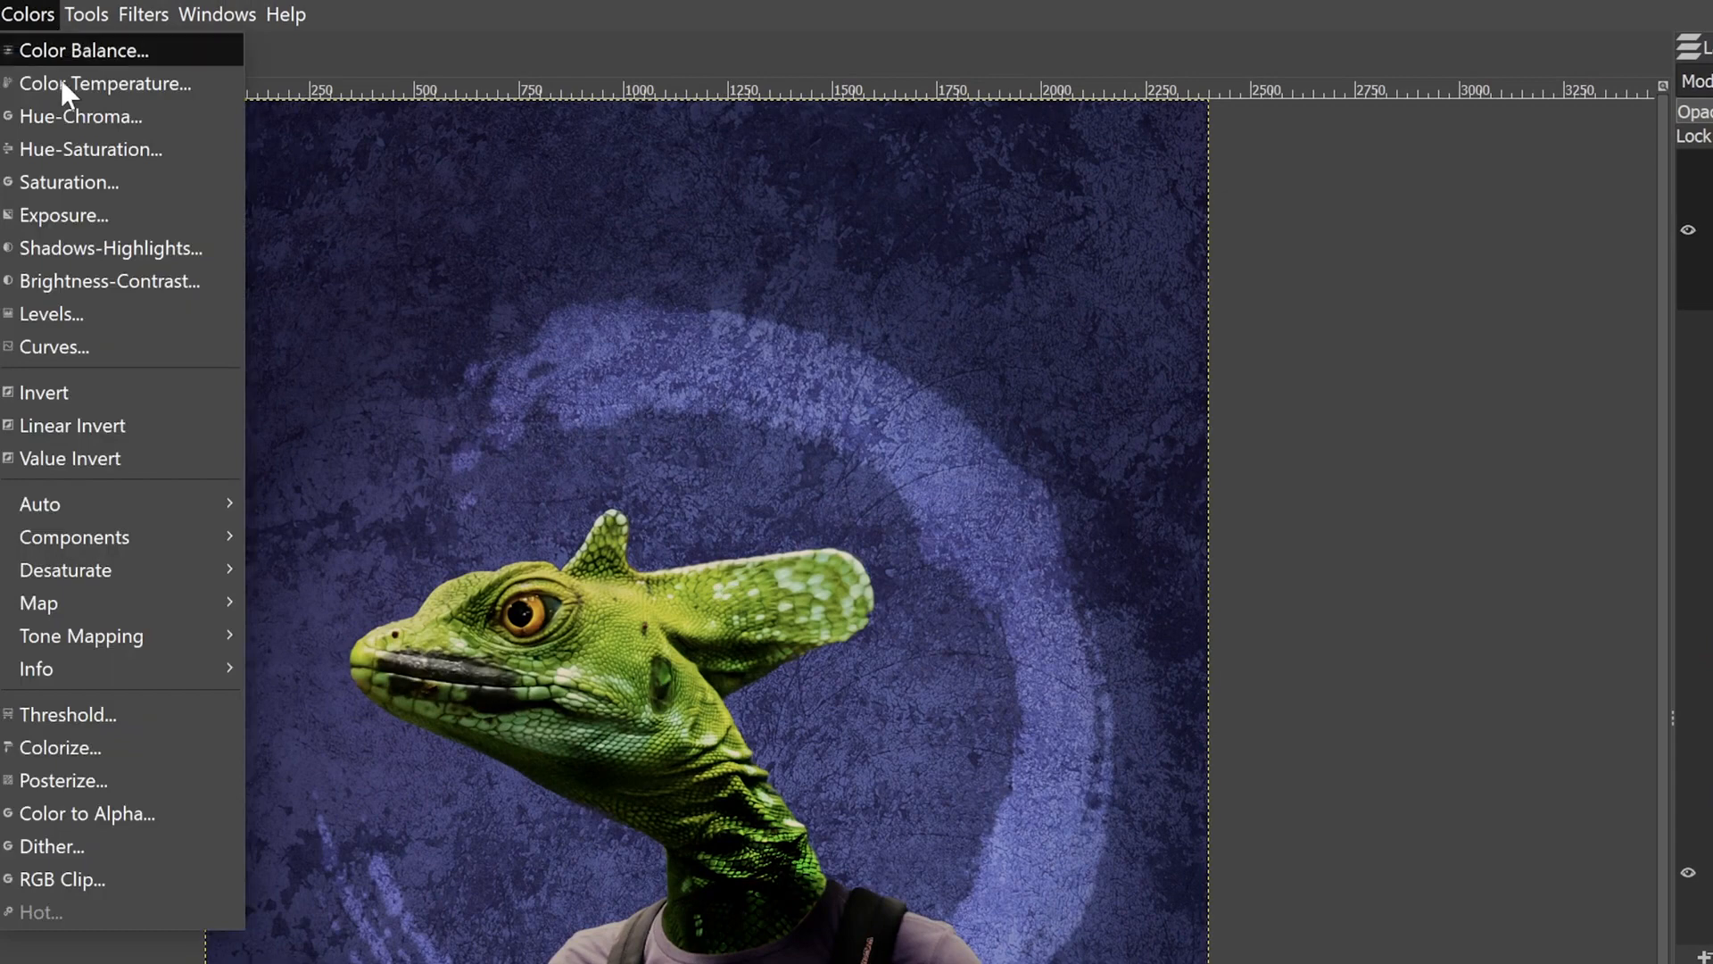
click(81, 148)
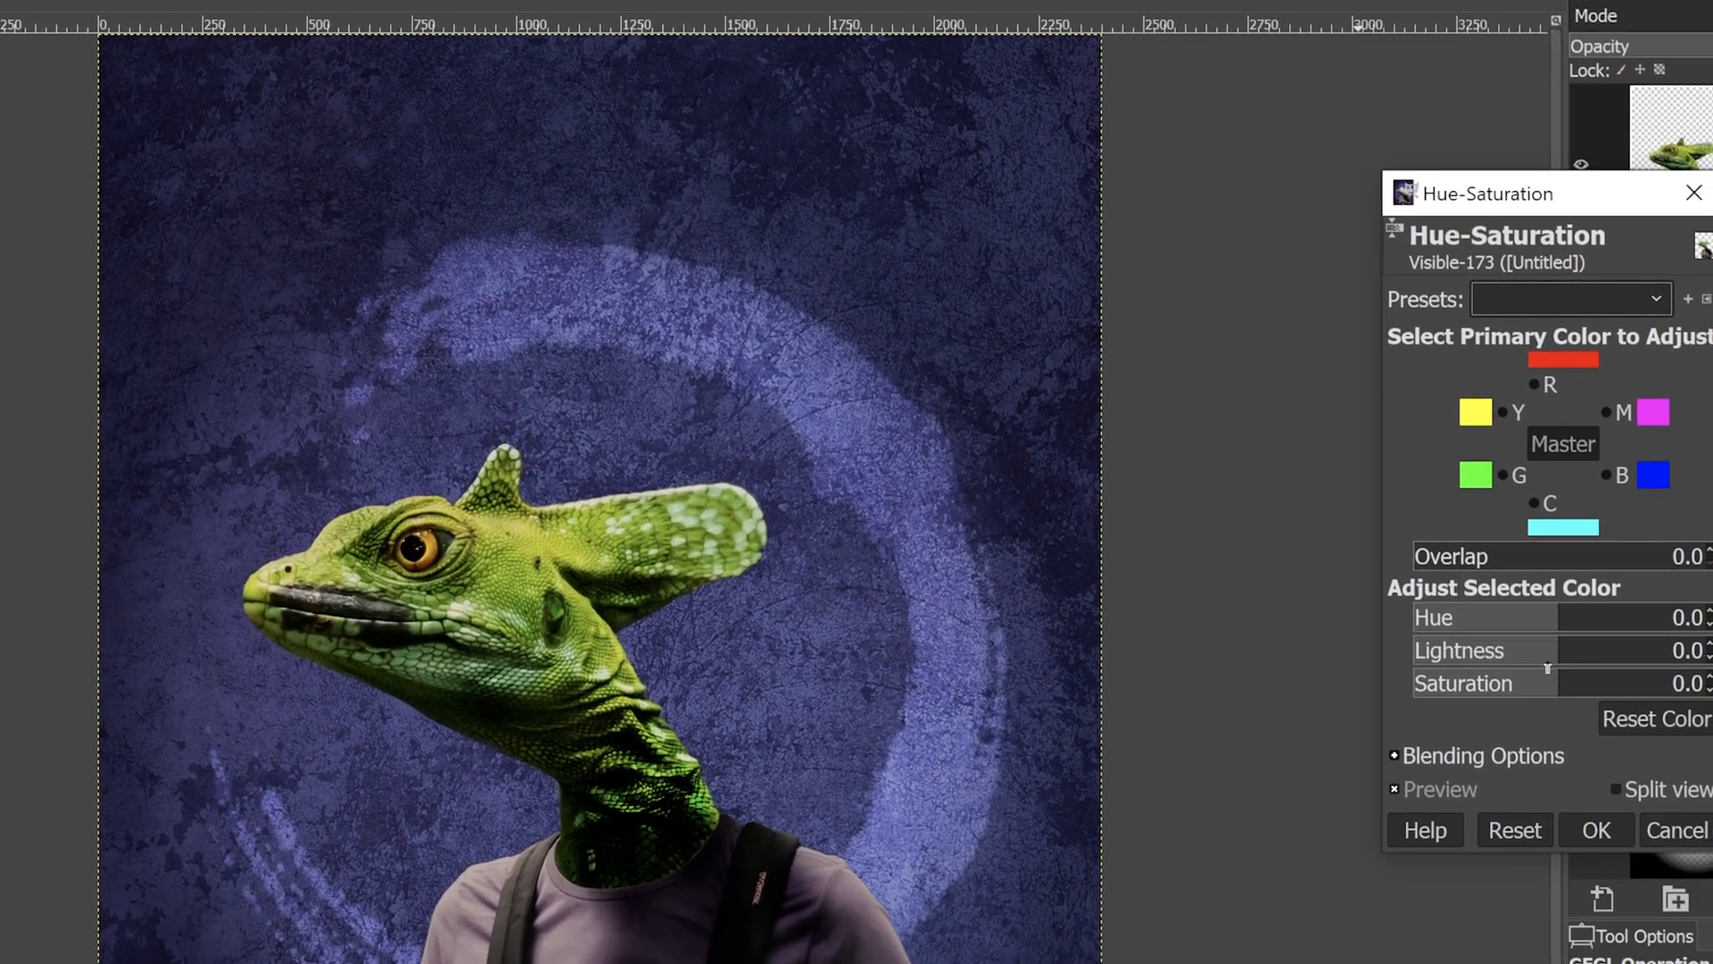
drag(1663, 756, 1646, 758)
drag(1485, 660, 1405, 755)
click(1391, 758)
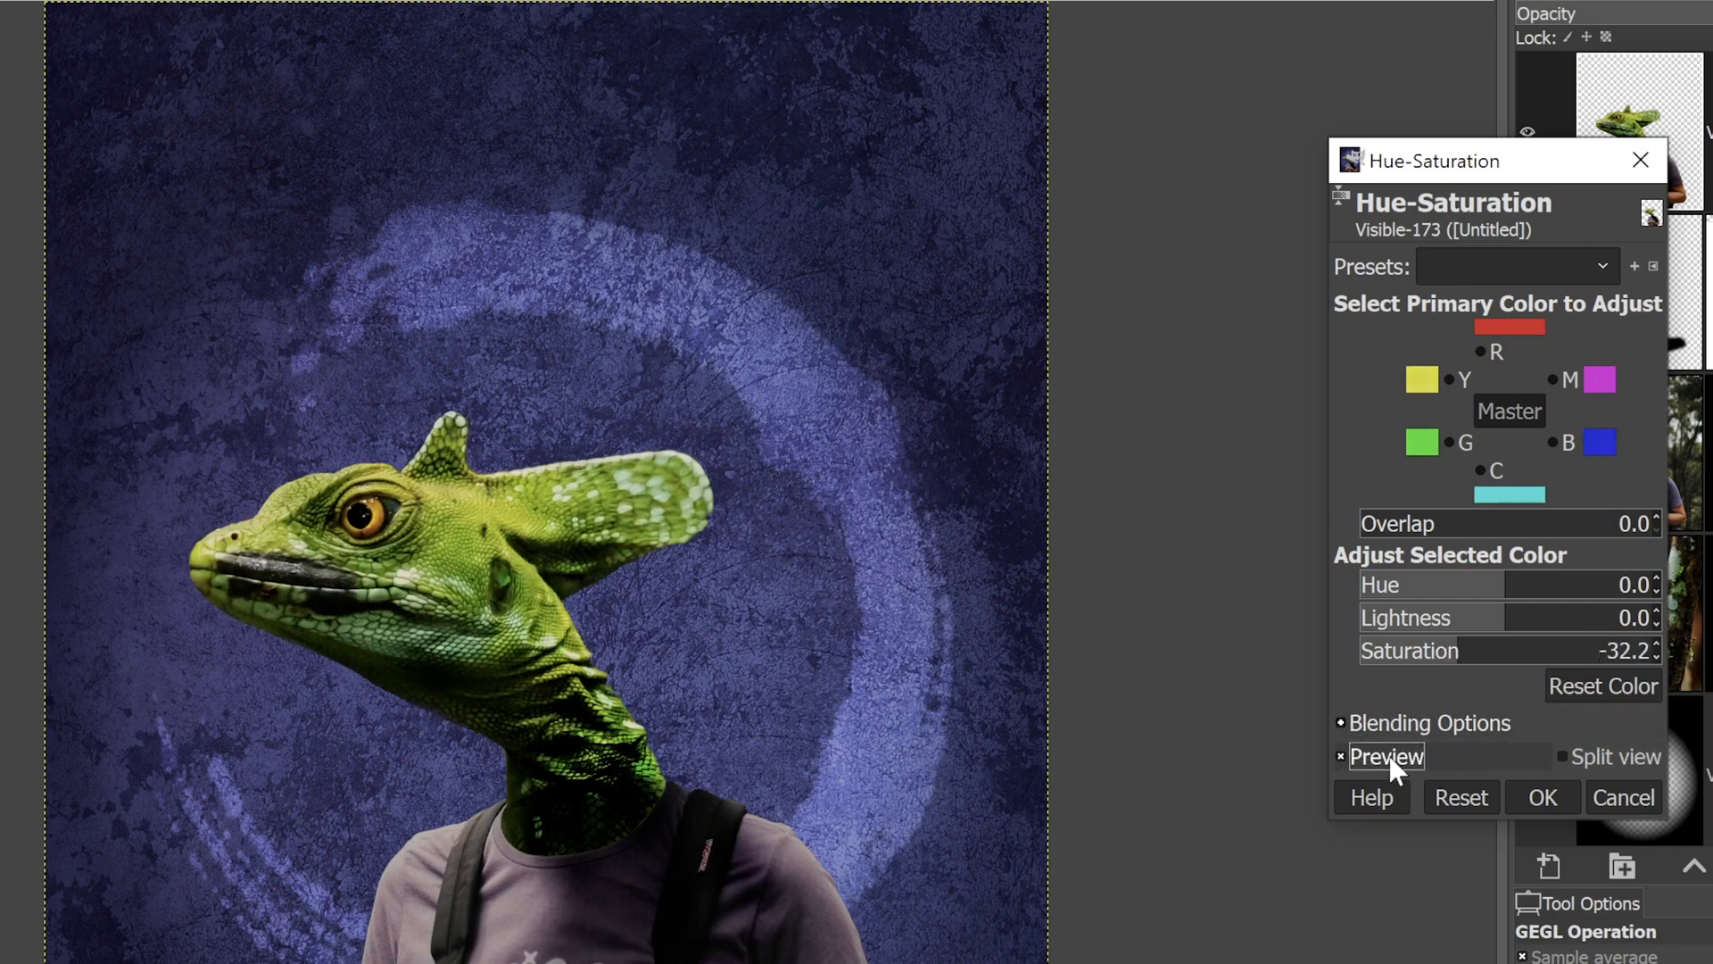
click(1392, 767)
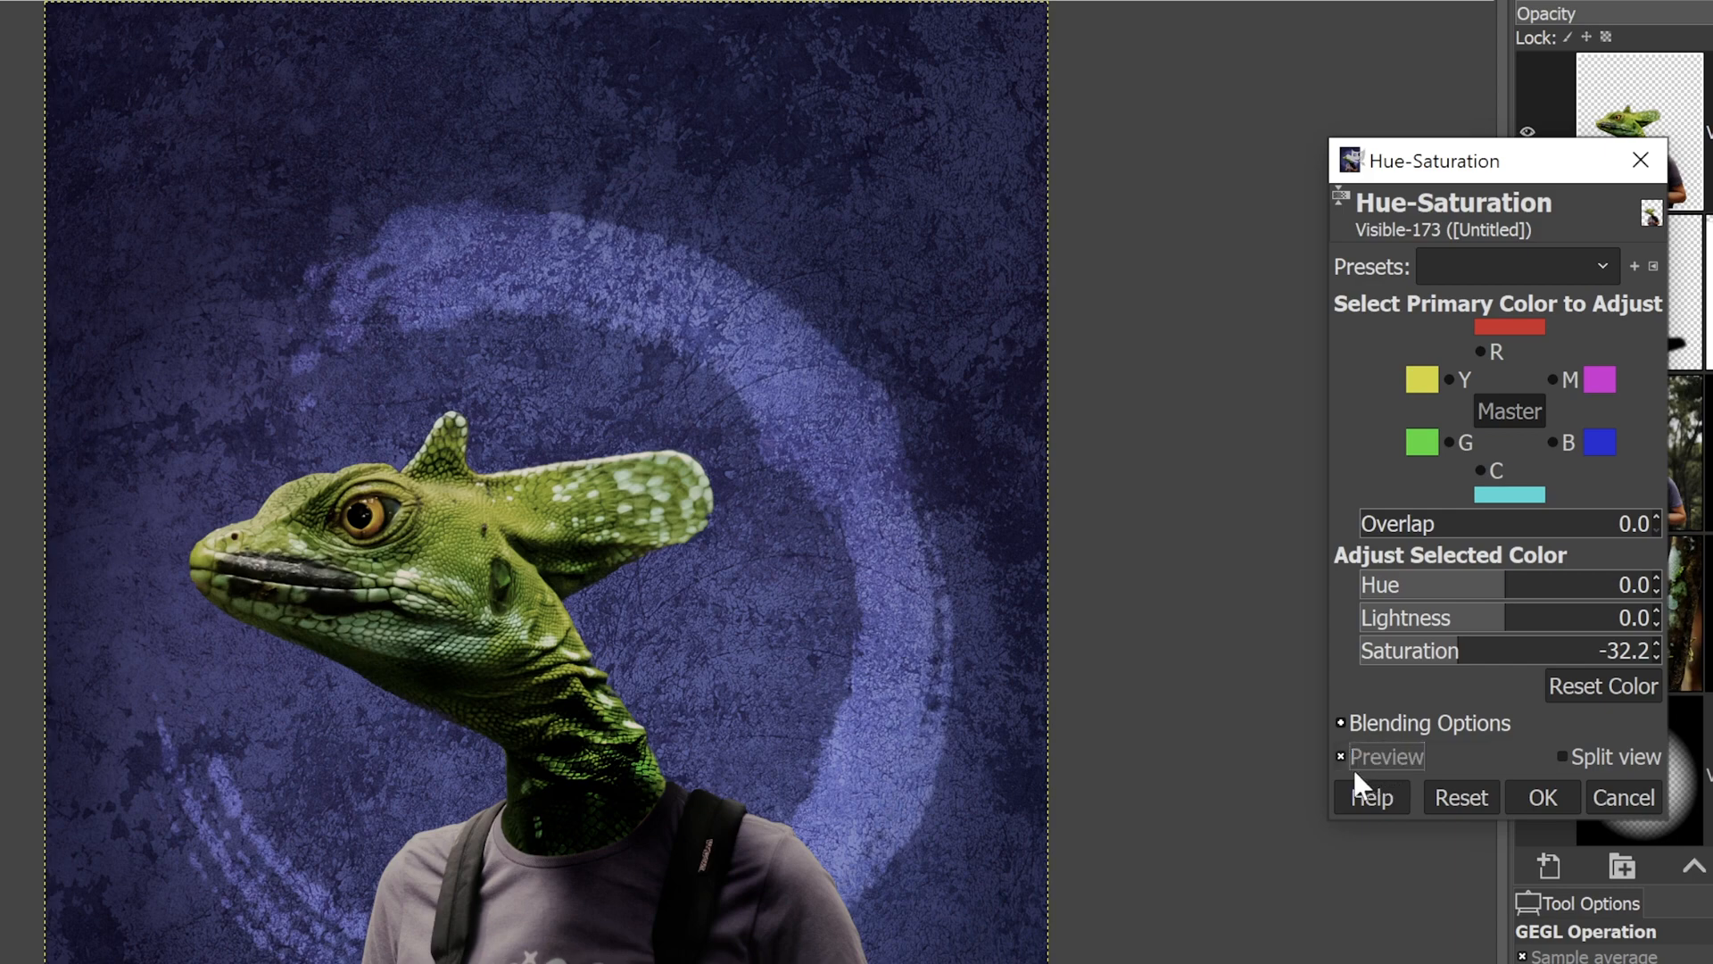
click(1529, 794)
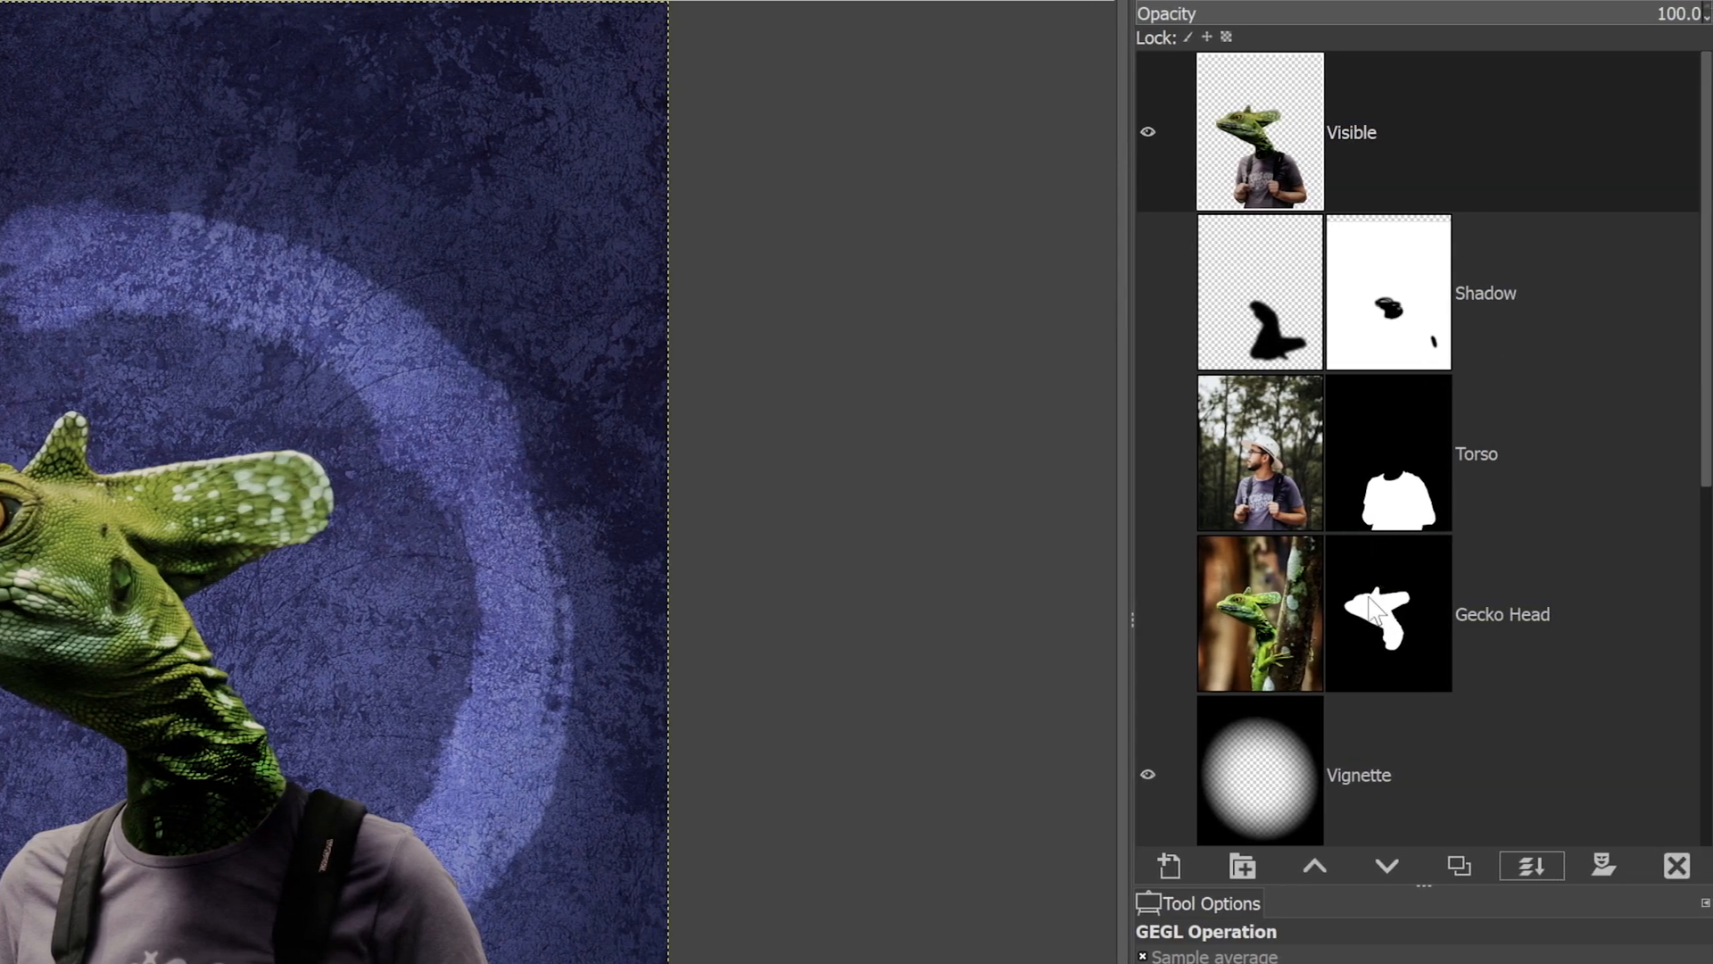
Load the Gecko Head layer's mask as a selection and make the Visible layer active.
click(1374, 611)
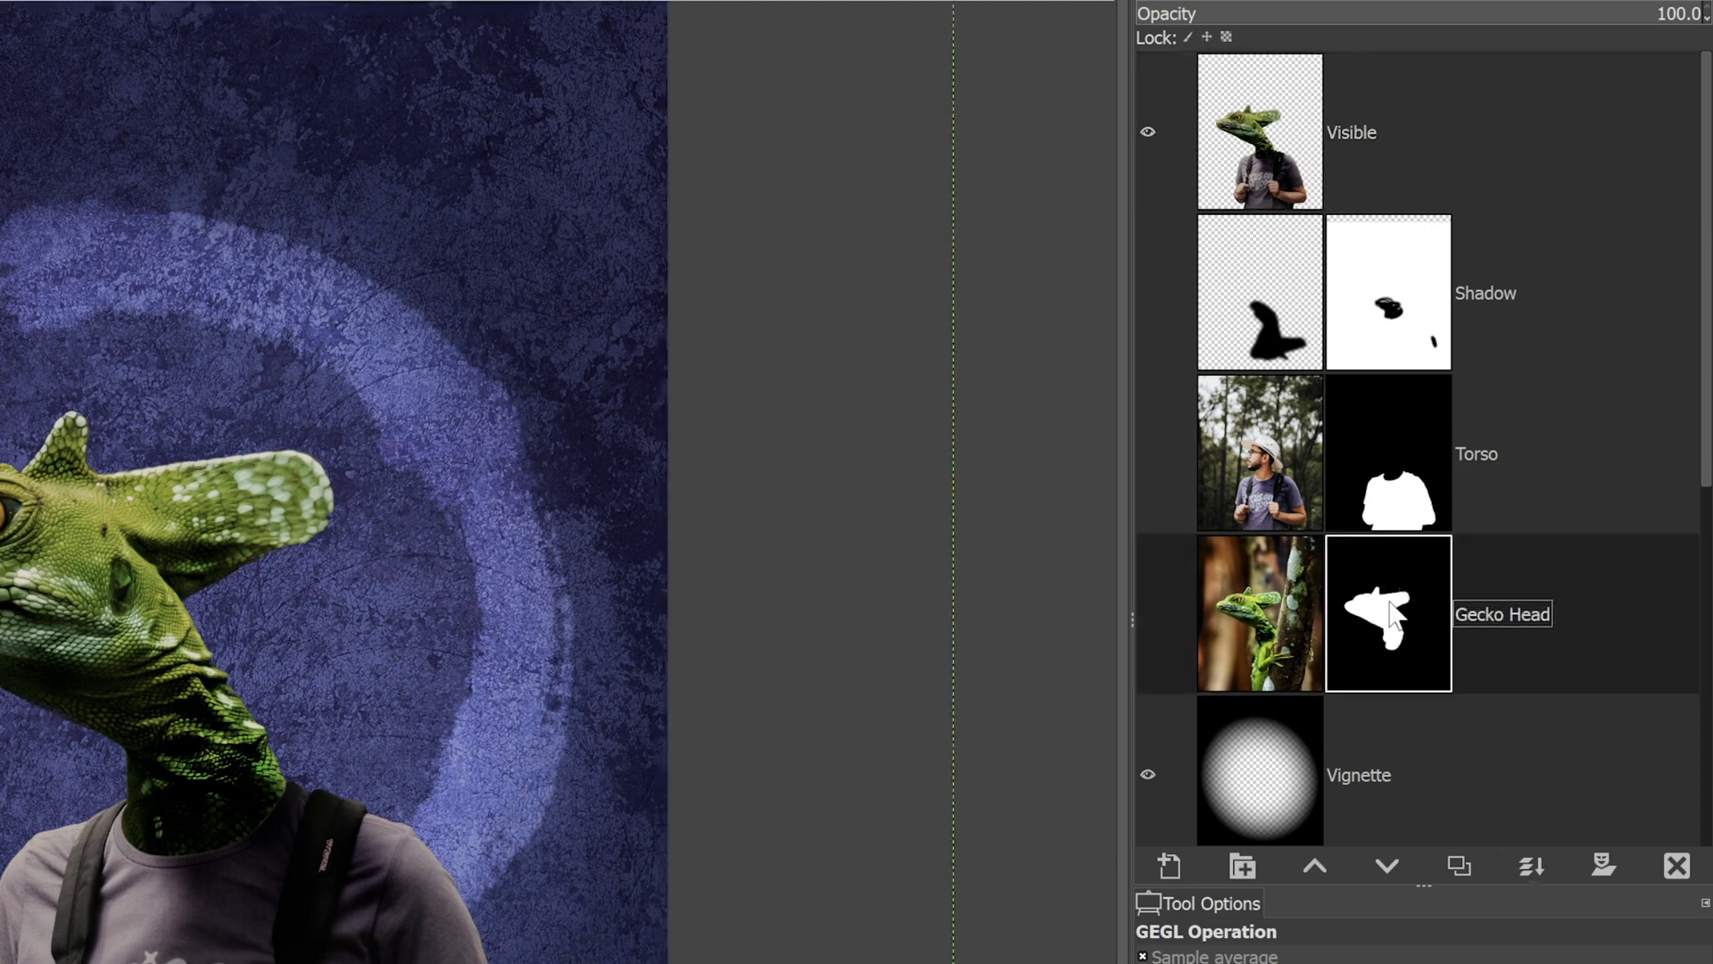
right_click(1397, 625)
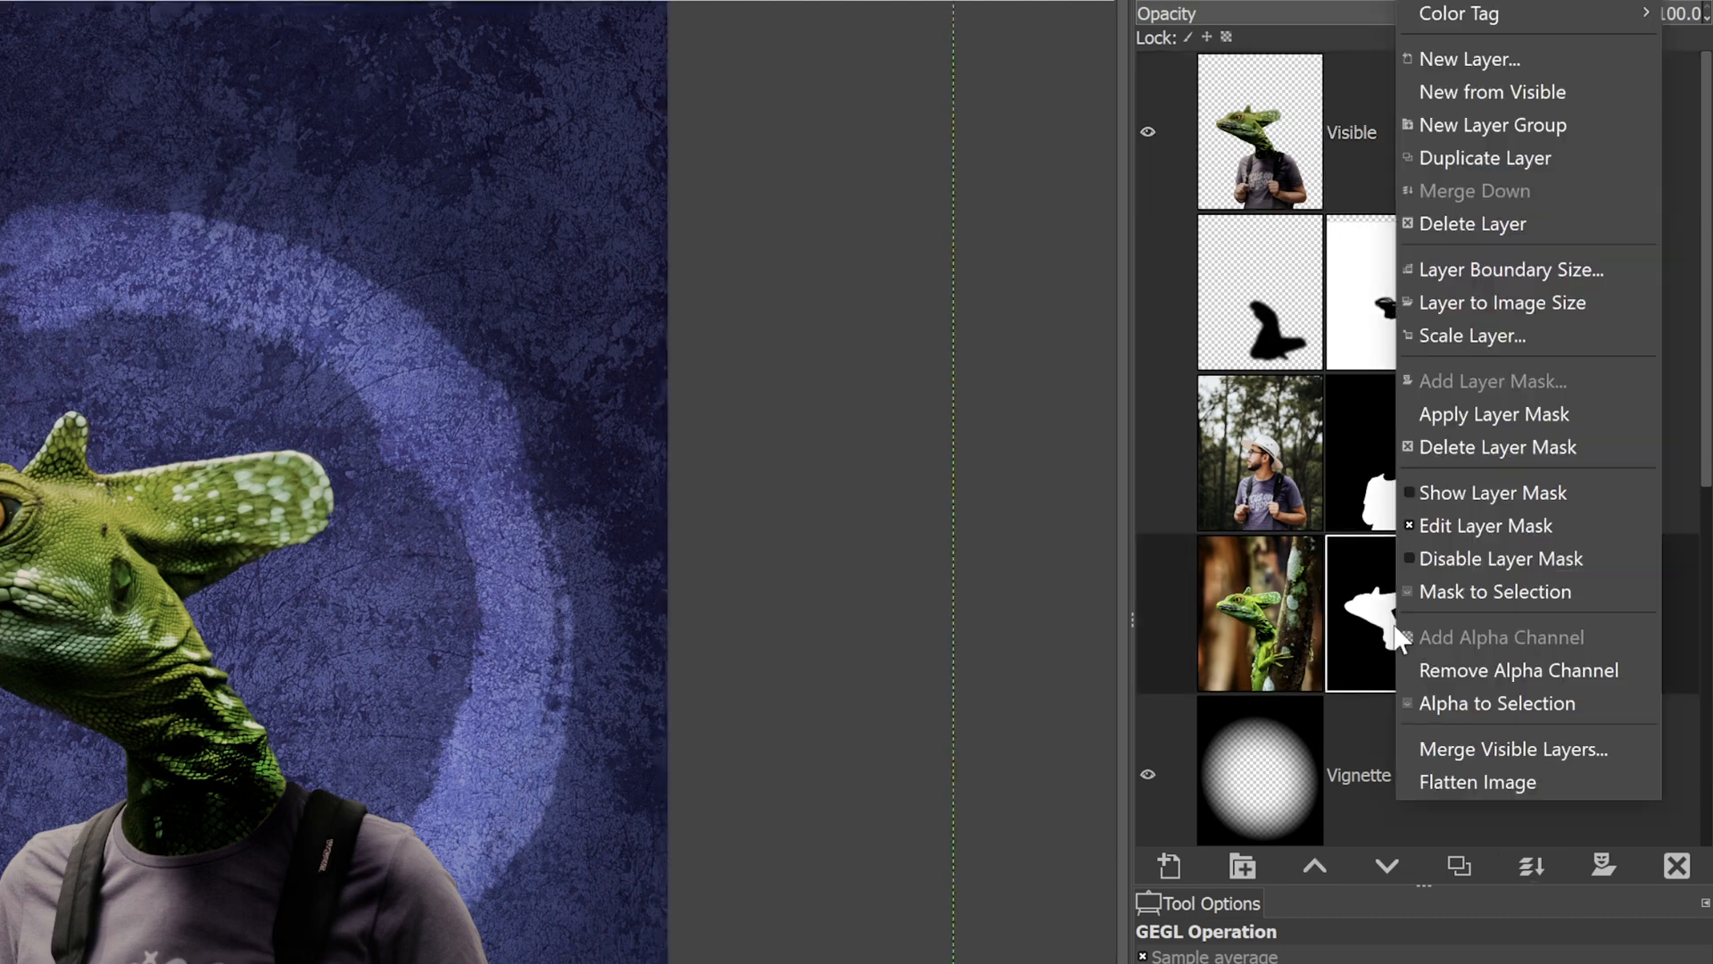
click(1503, 594)
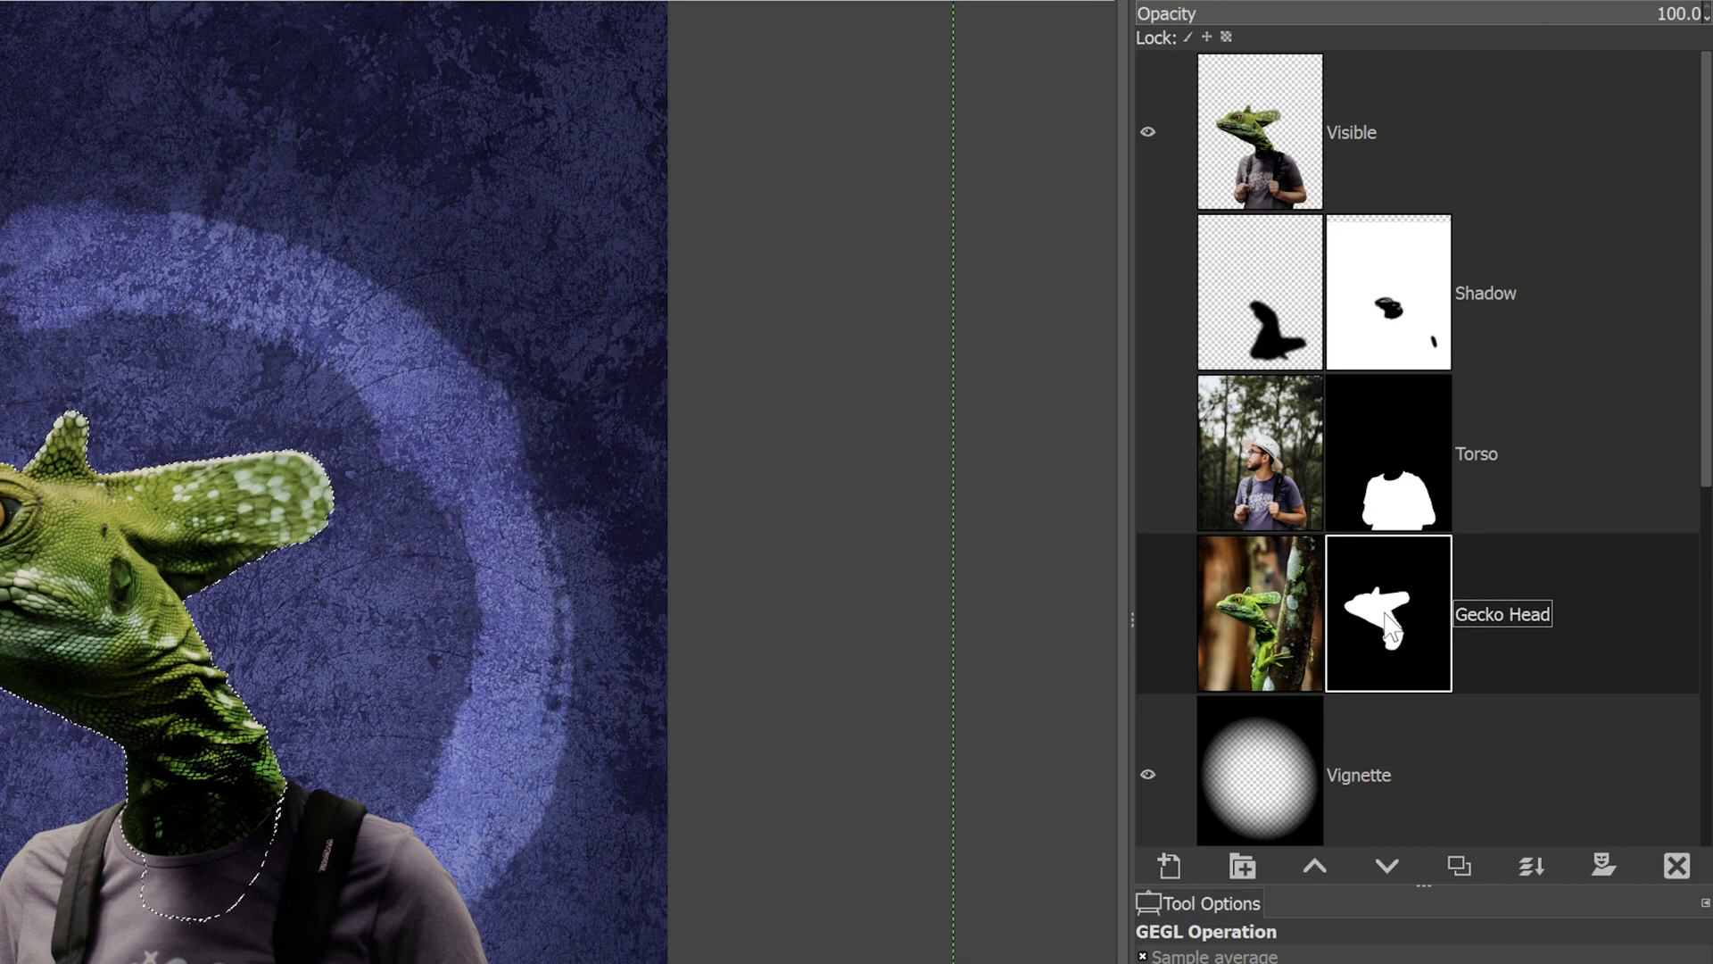
click(1258, 114)
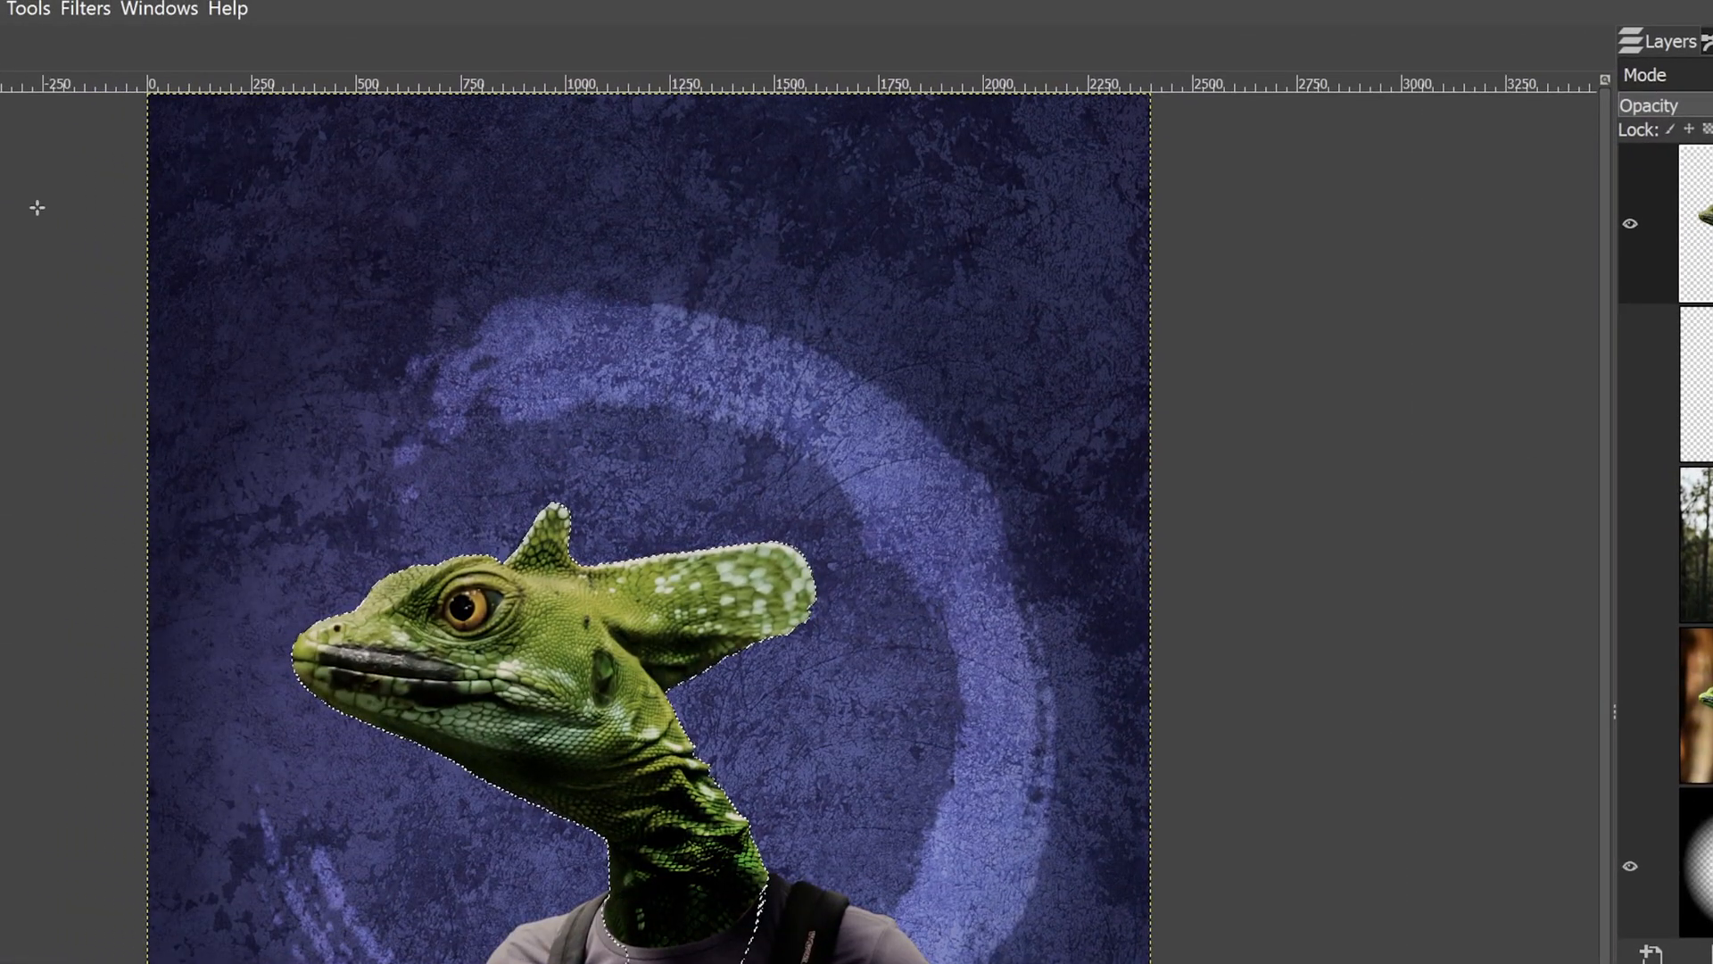
Start a Sharpen (Unsharp Mask) filter on the selected lizard head with a radius of about 7.3.
click(100, 11)
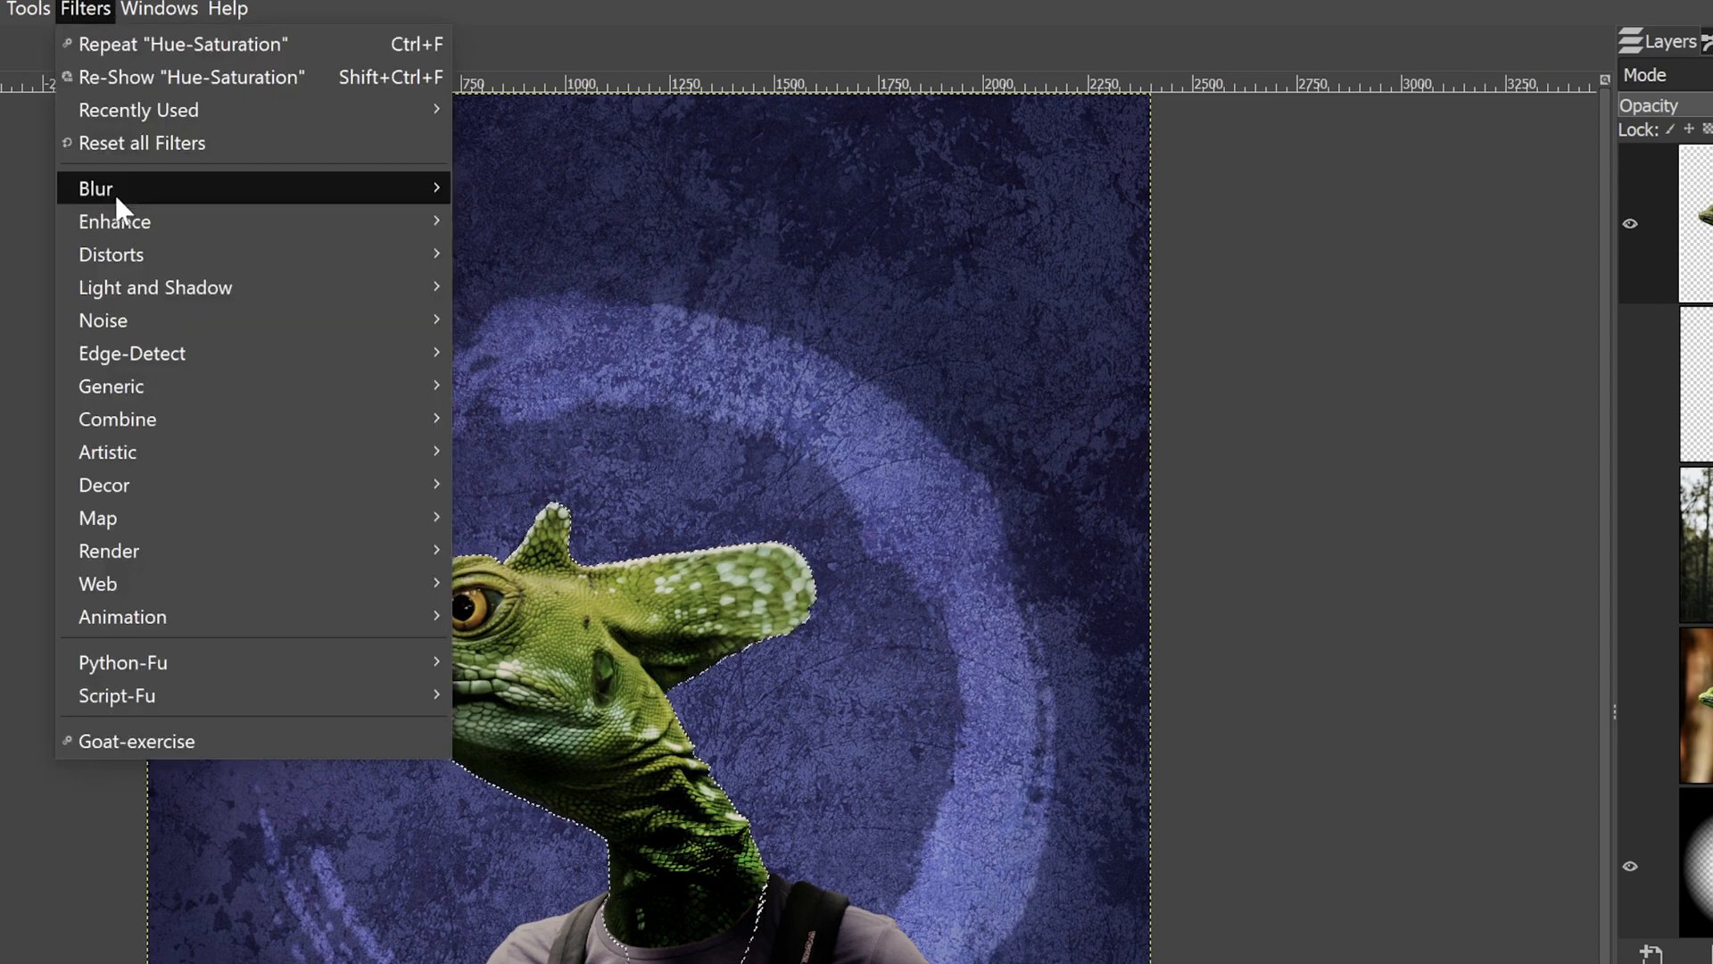
mouse_move(116, 221)
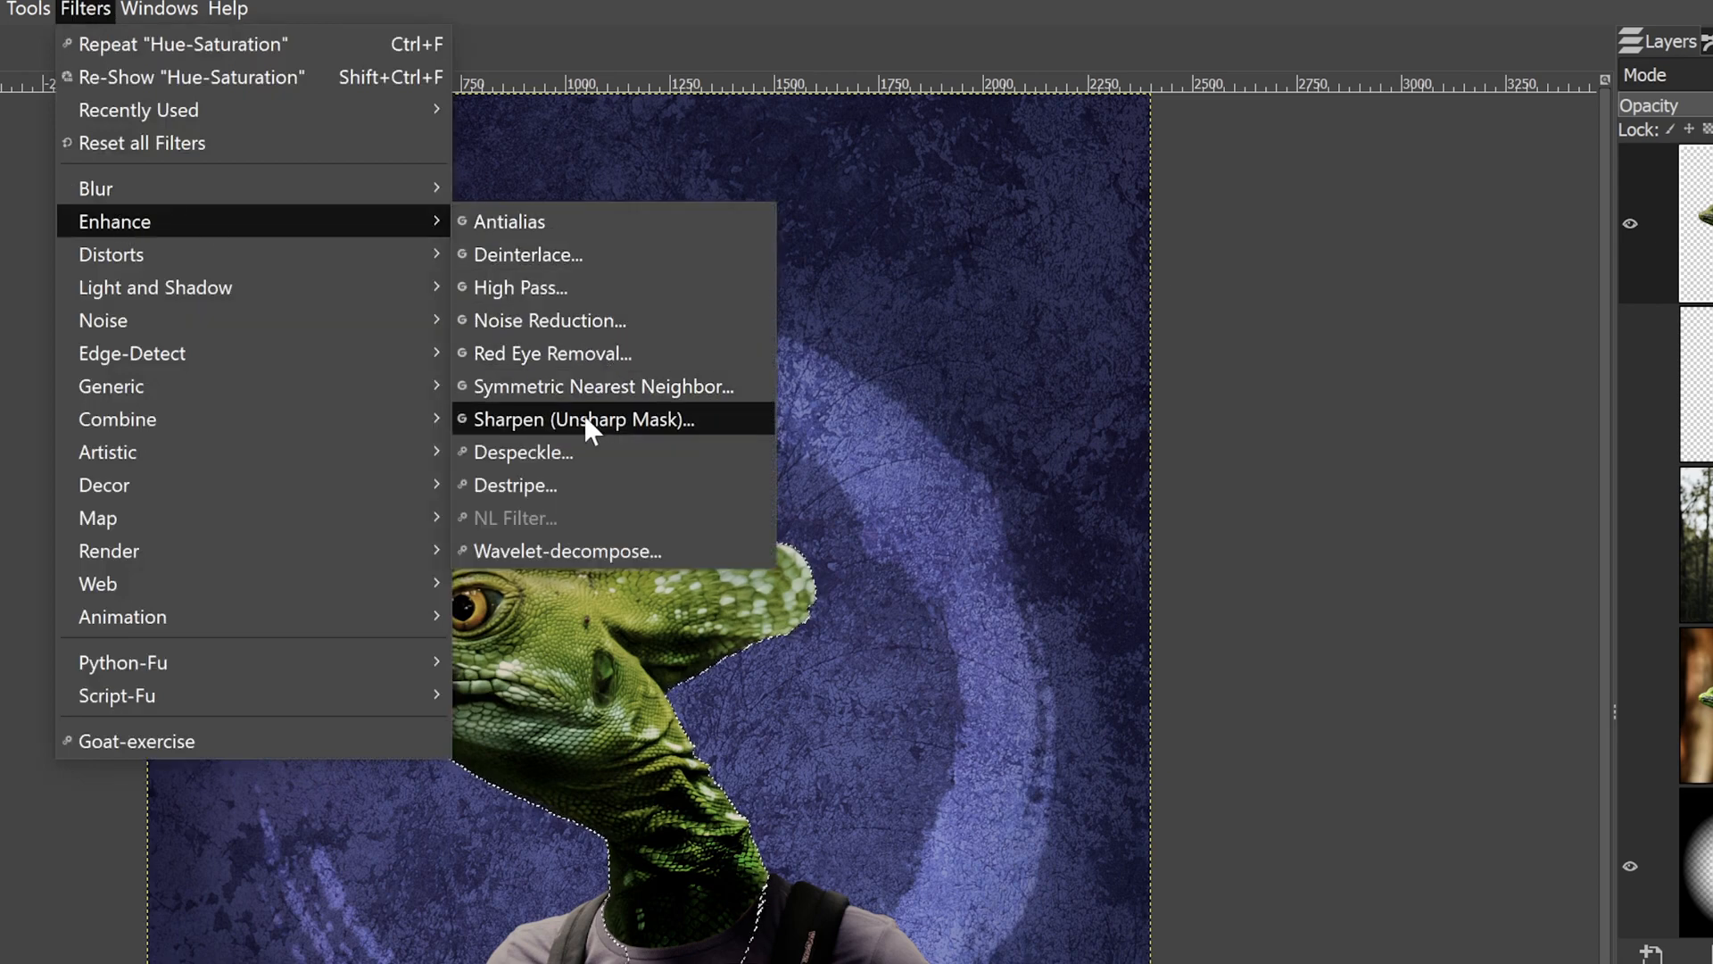
click(639, 419)
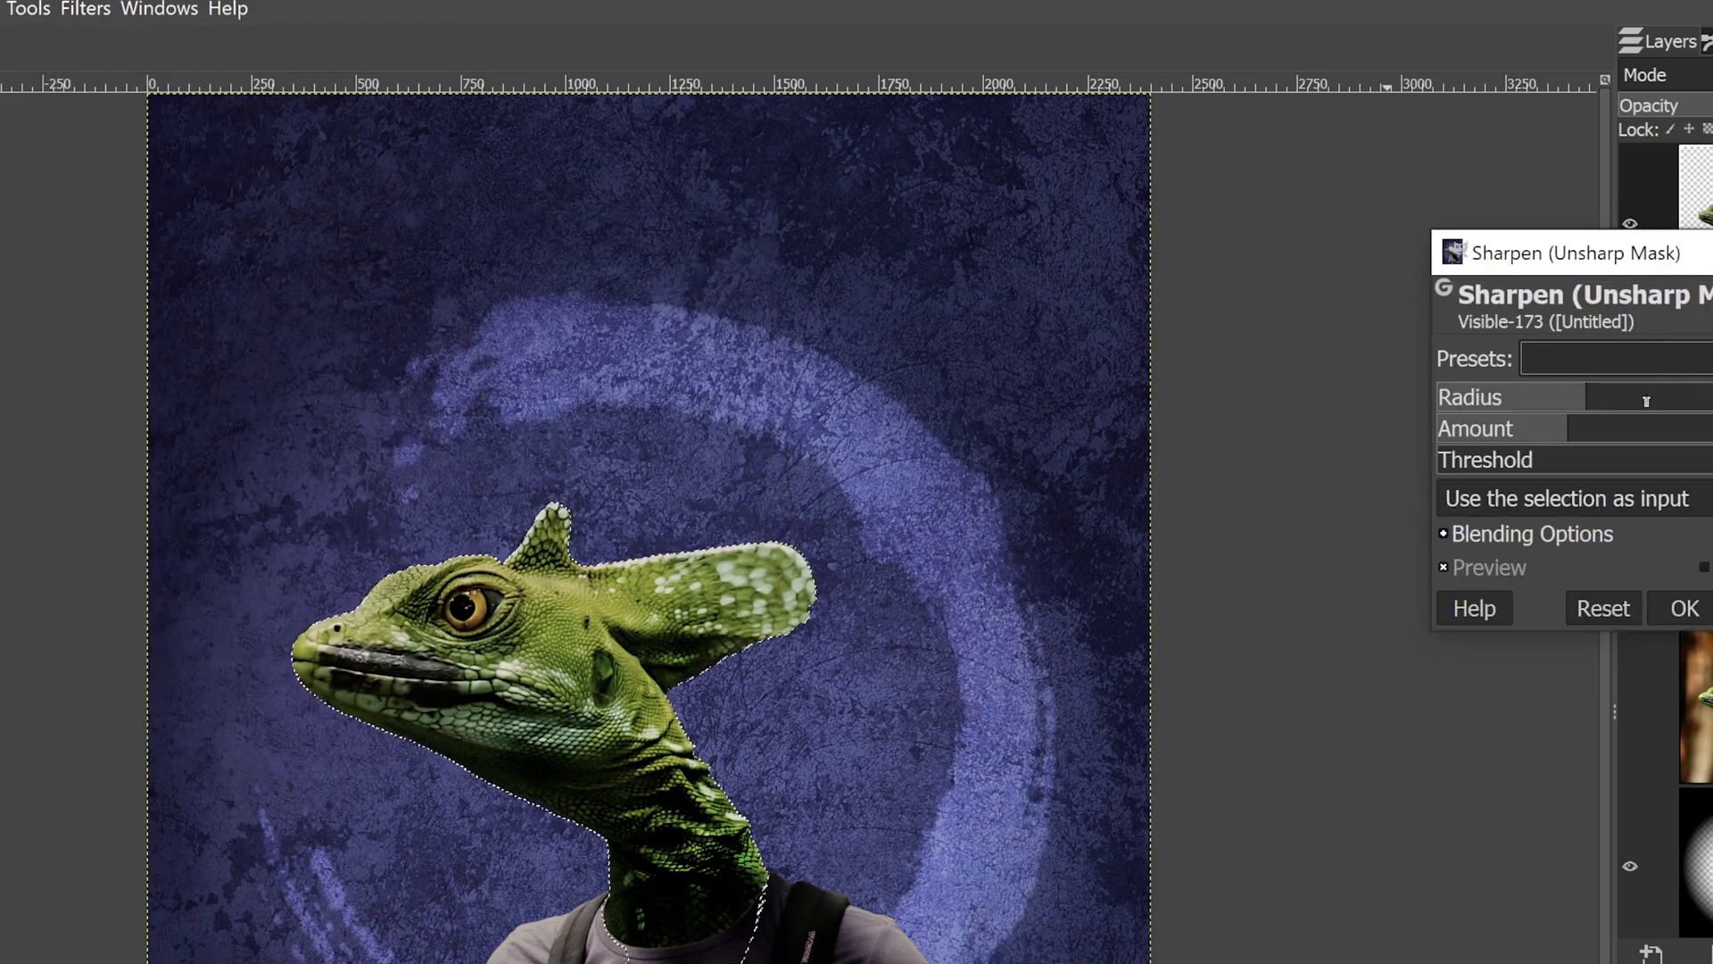
drag(1594, 391, 1622, 400)
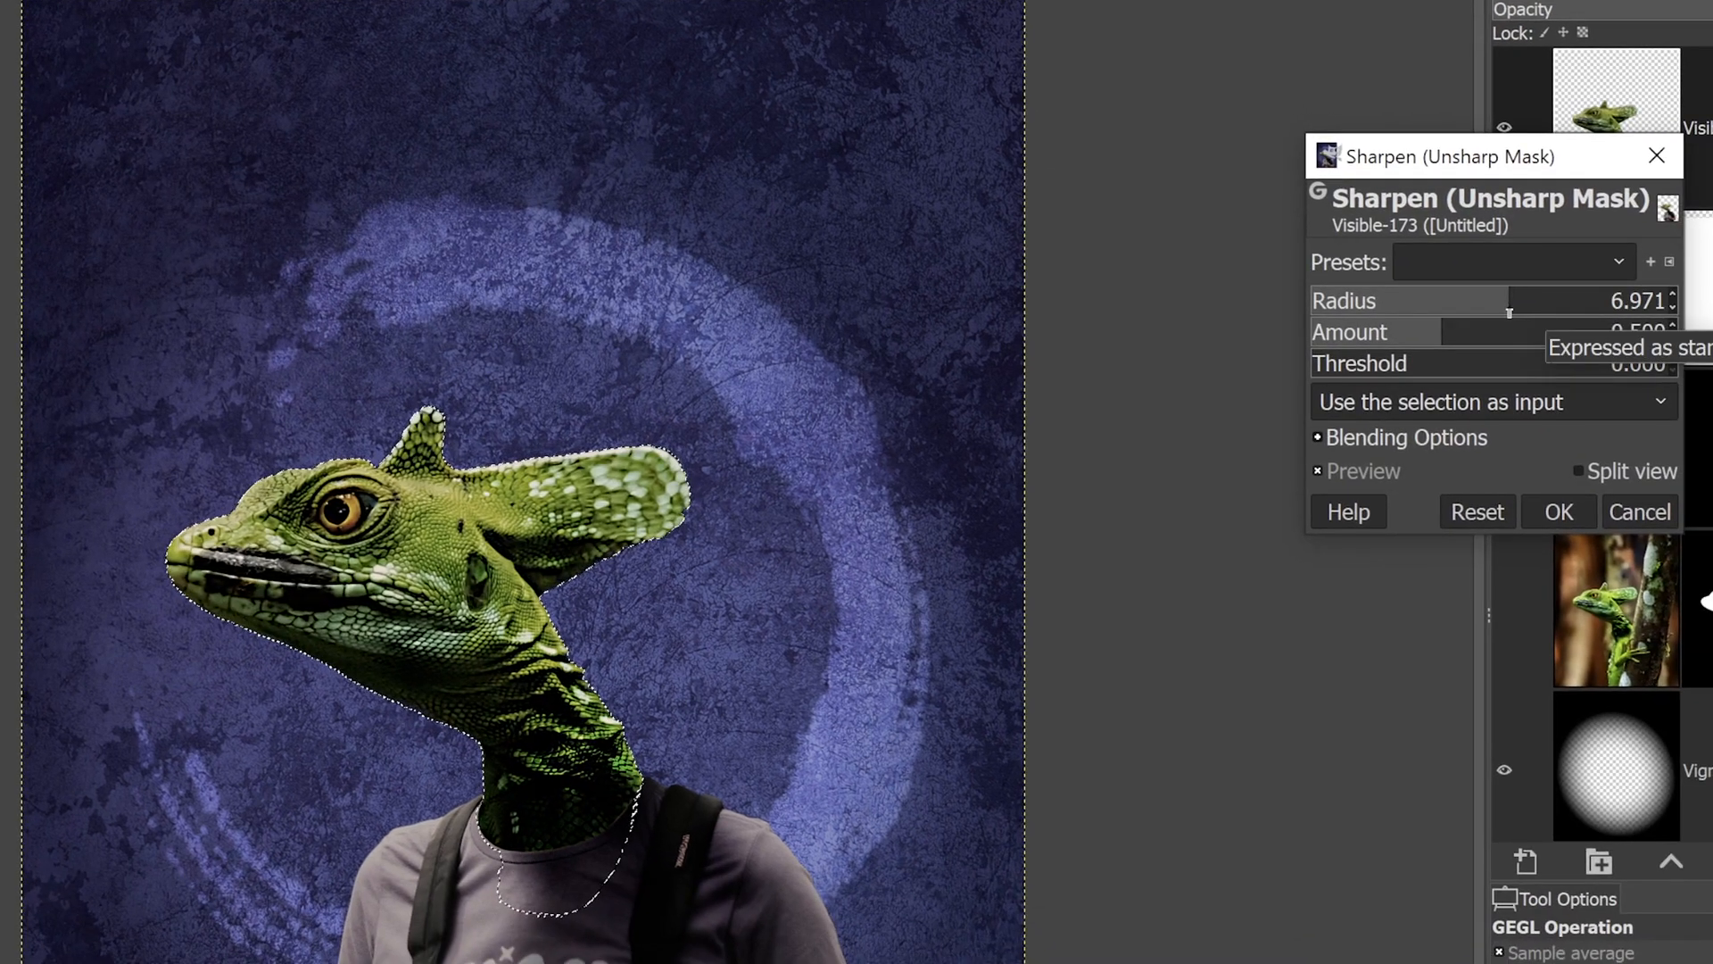
drag(1509, 312, 1513, 313)
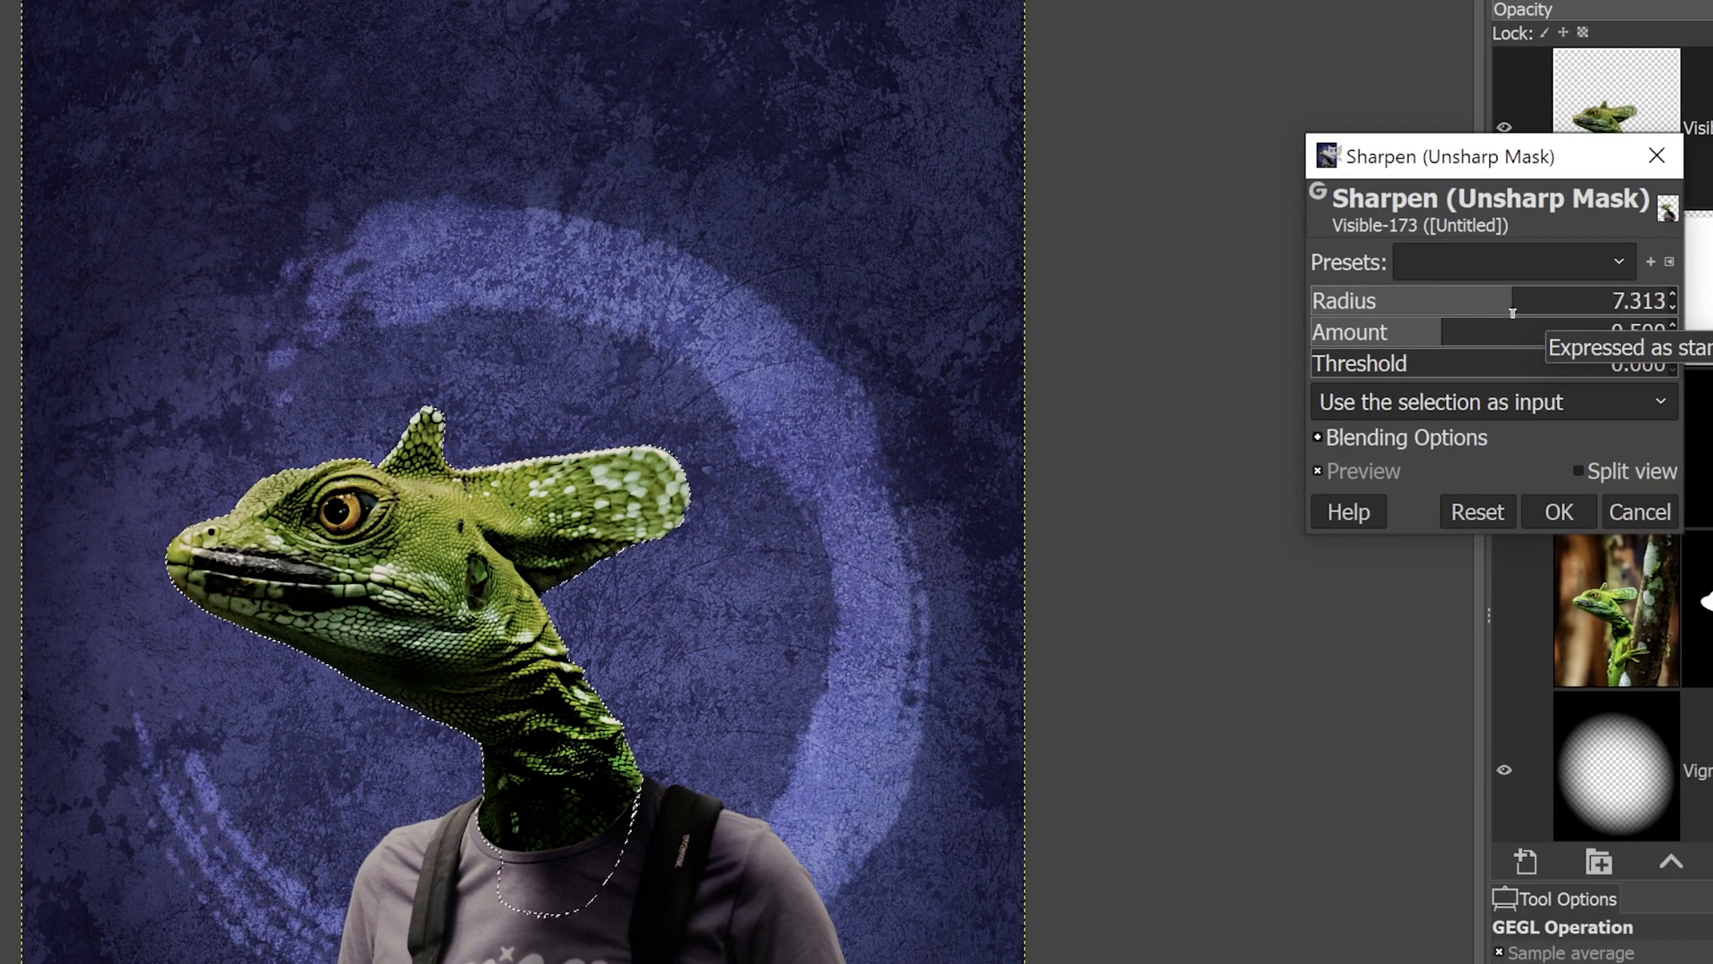
Compare the head with and without the sharpening preview, apply the filter and clear the selection.
click(1378, 471)
click(1377, 471)
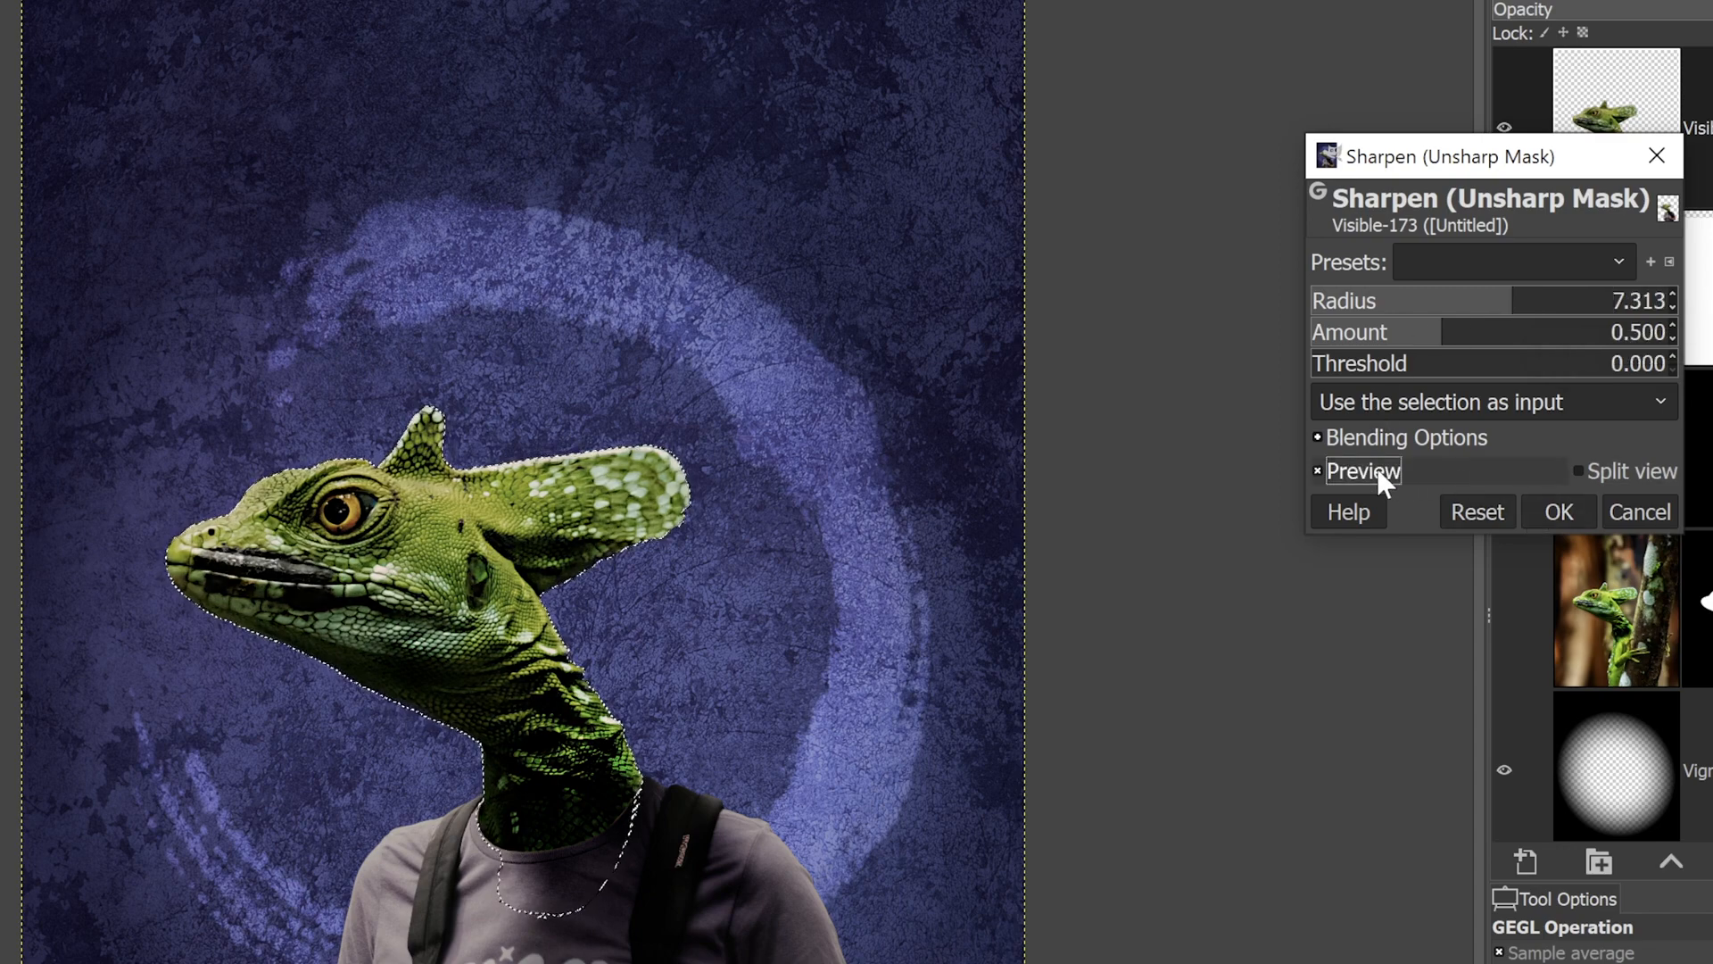
click(1378, 470)
click(1378, 471)
click(1378, 468)
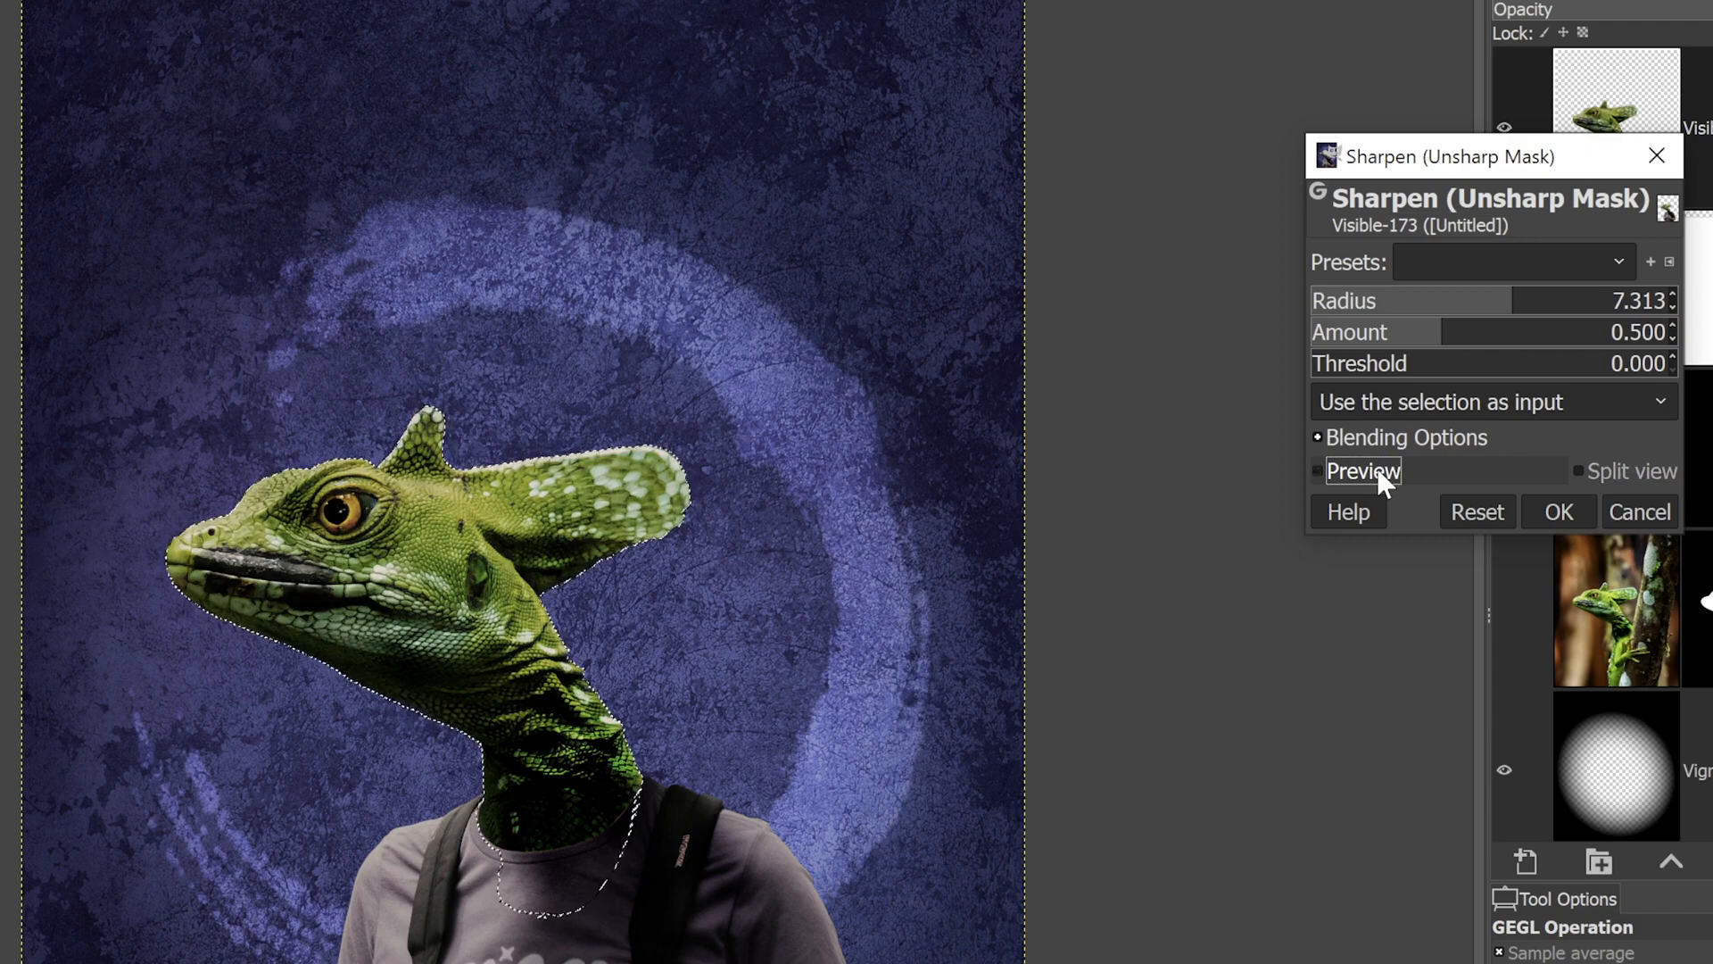
click(1378, 469)
click(1377, 469)
click(1377, 468)
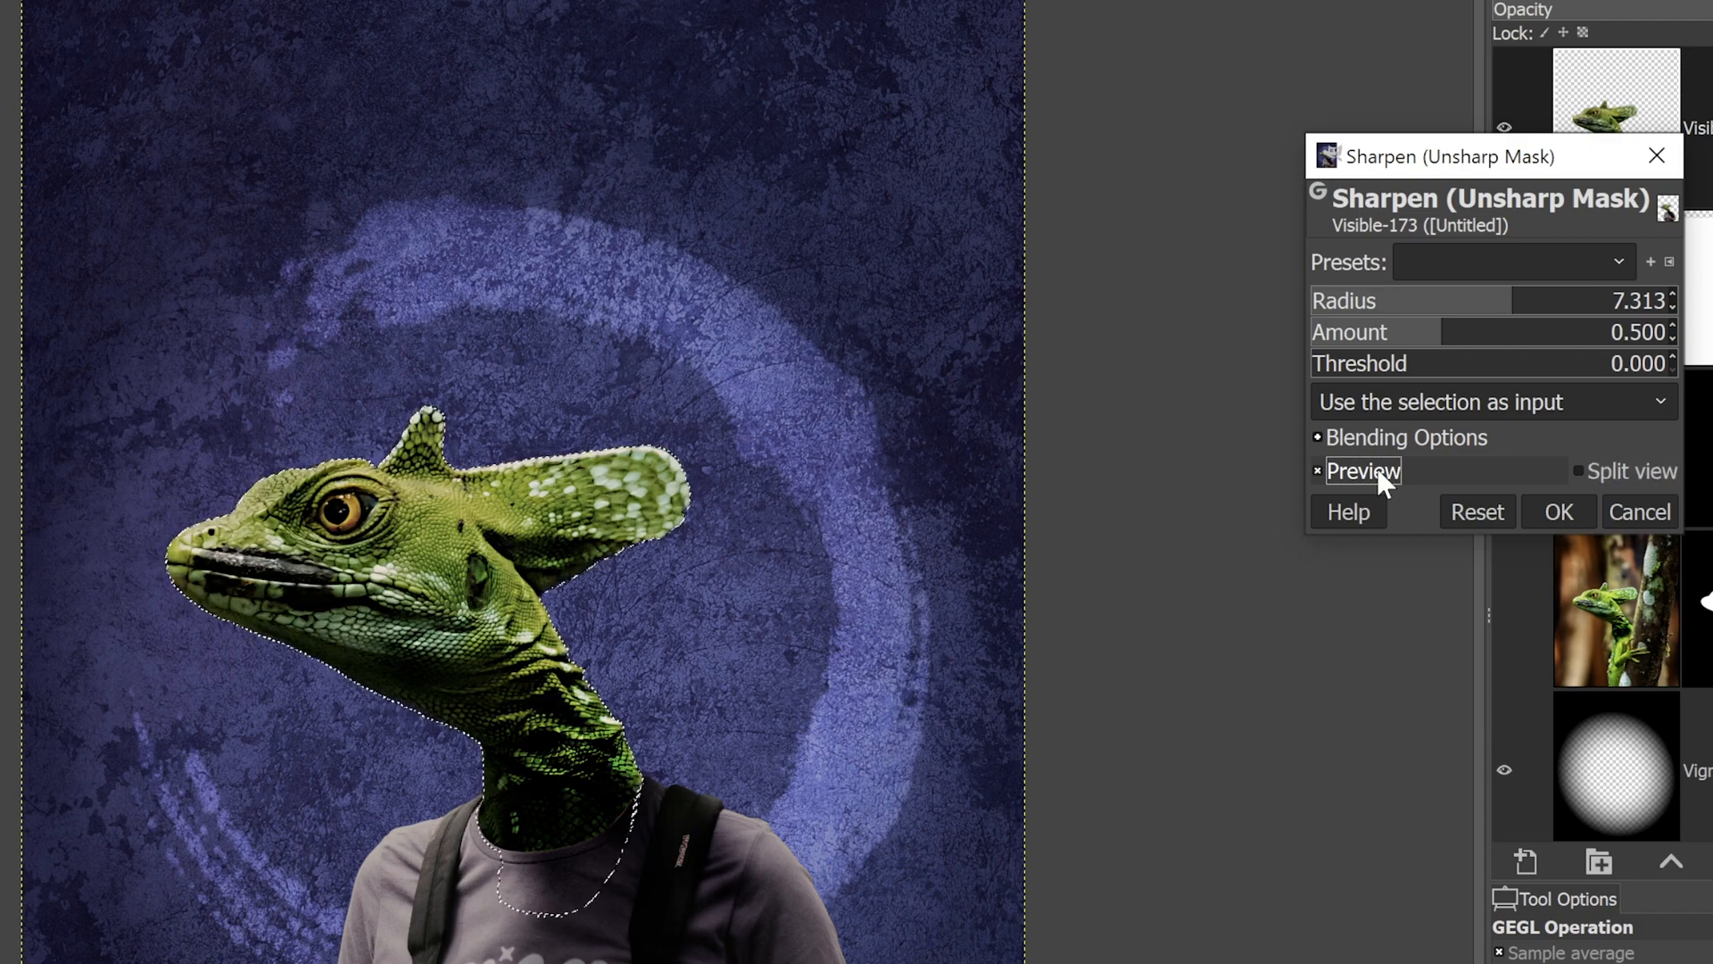
click(1559, 511)
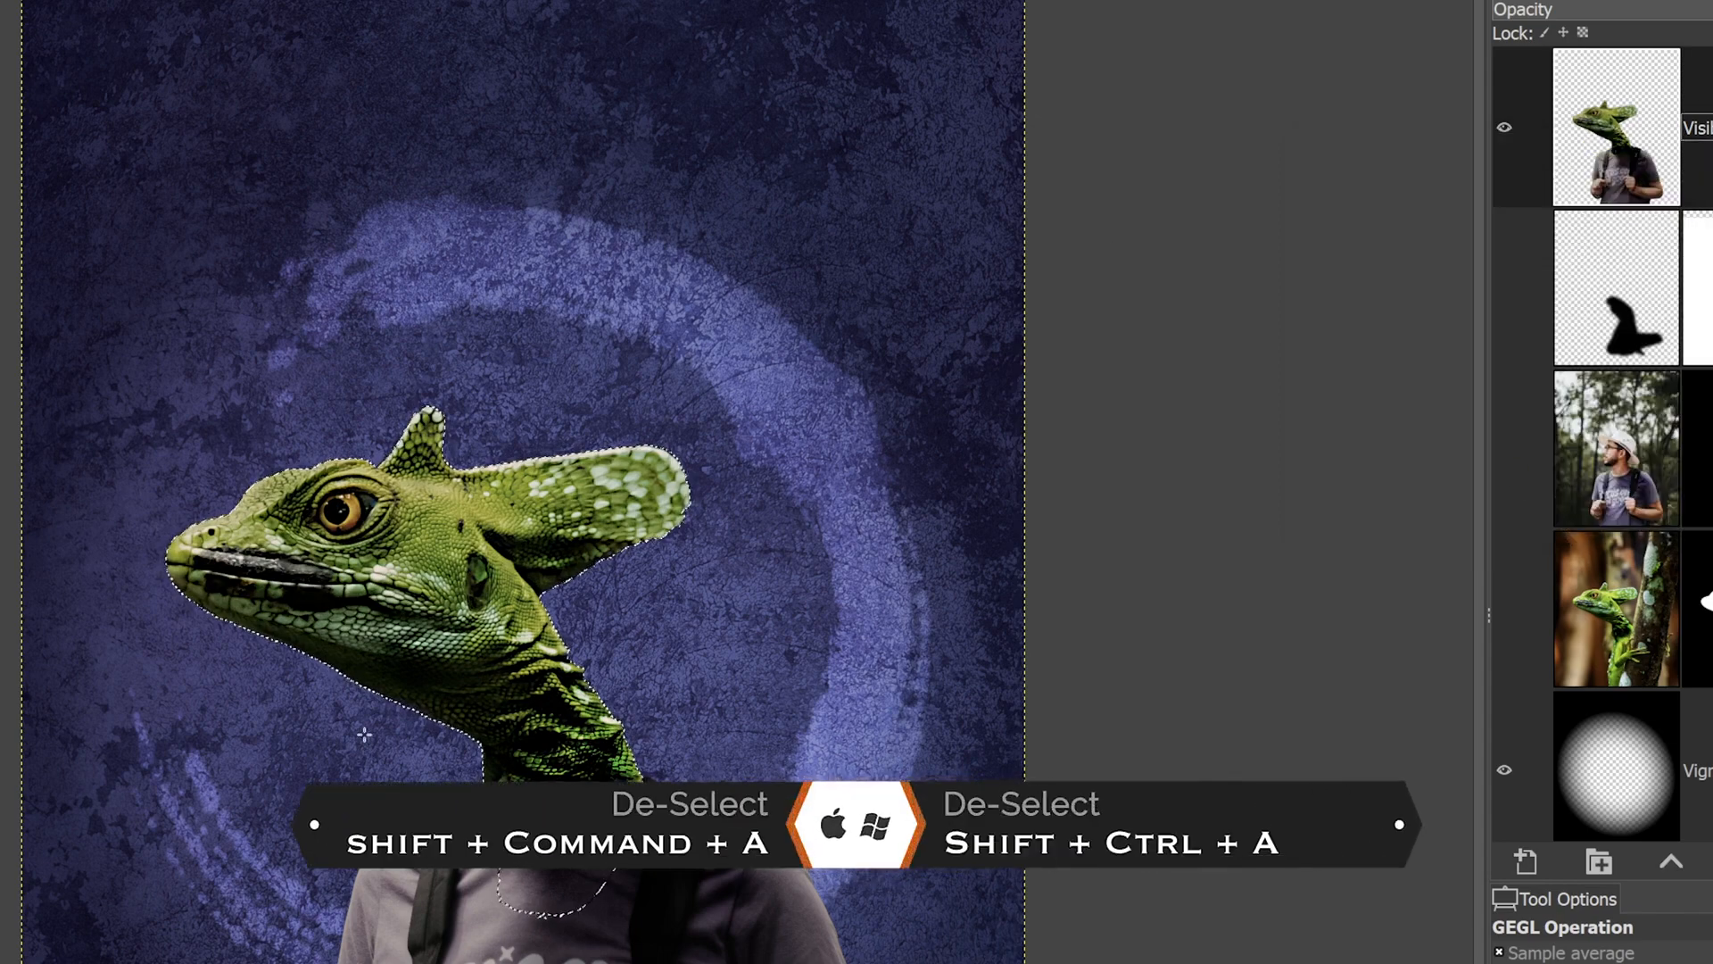
key(shift+ctrl+a)
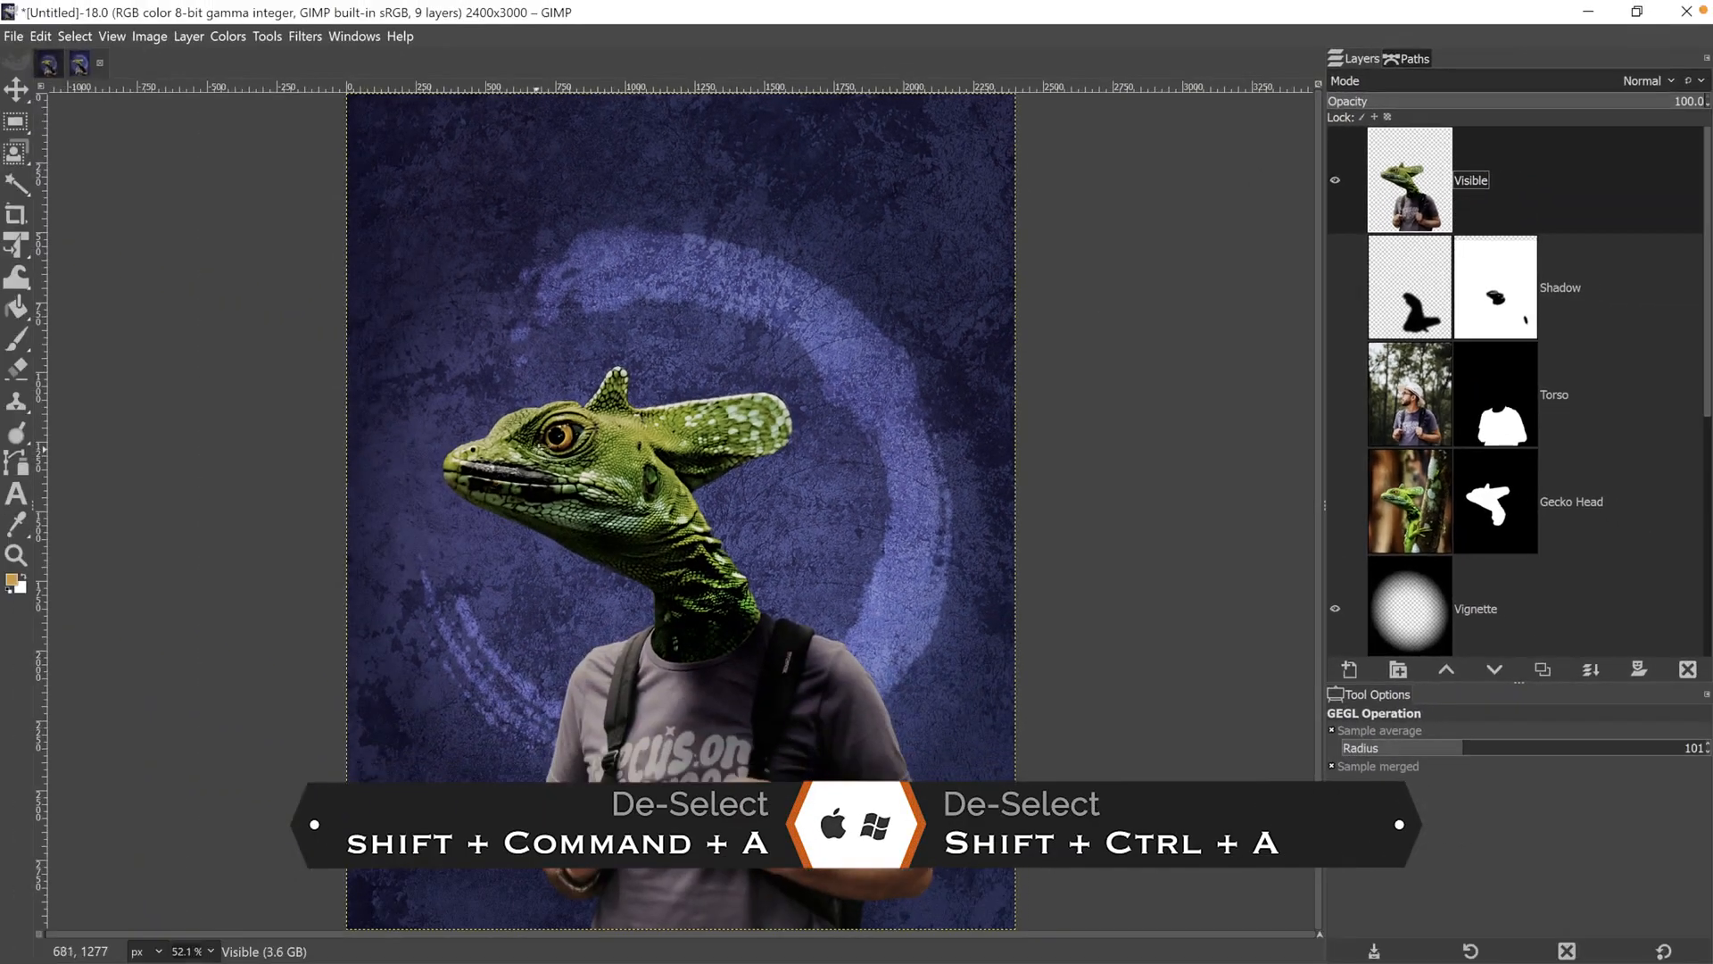
Set the Dodge / Burn tool to the Dodge type for retouching the lizard's eye up close.
click(553, 439)
click(554, 439)
double_click(553, 439)
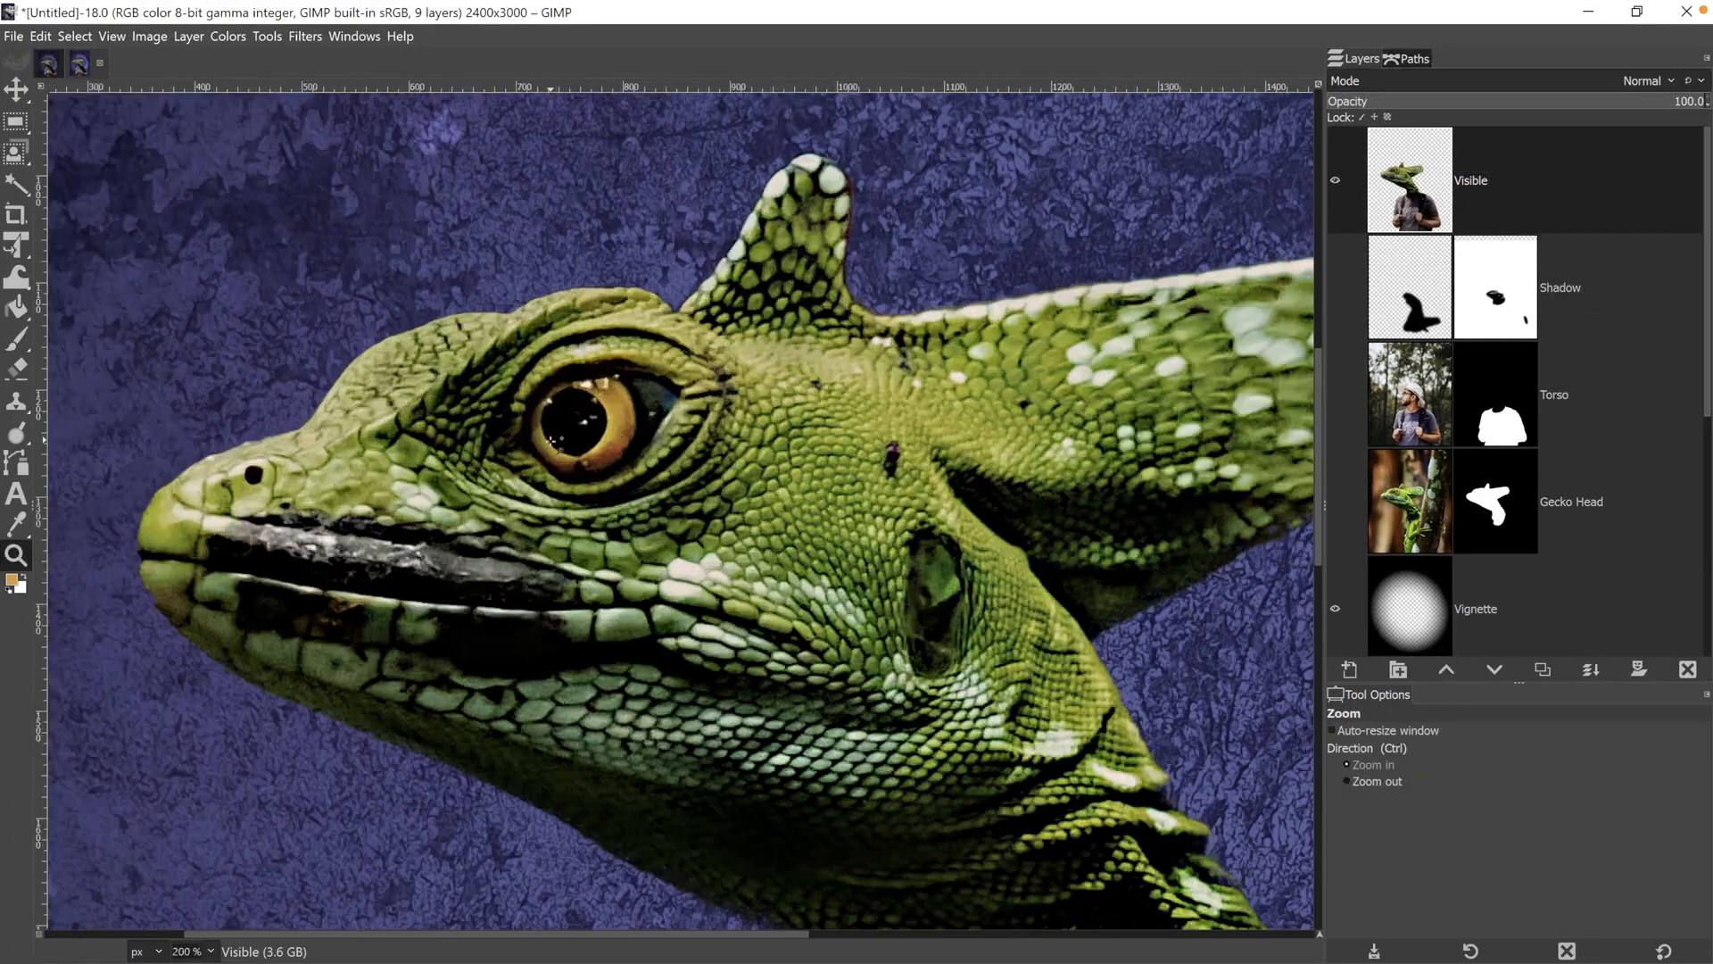
click(552, 440)
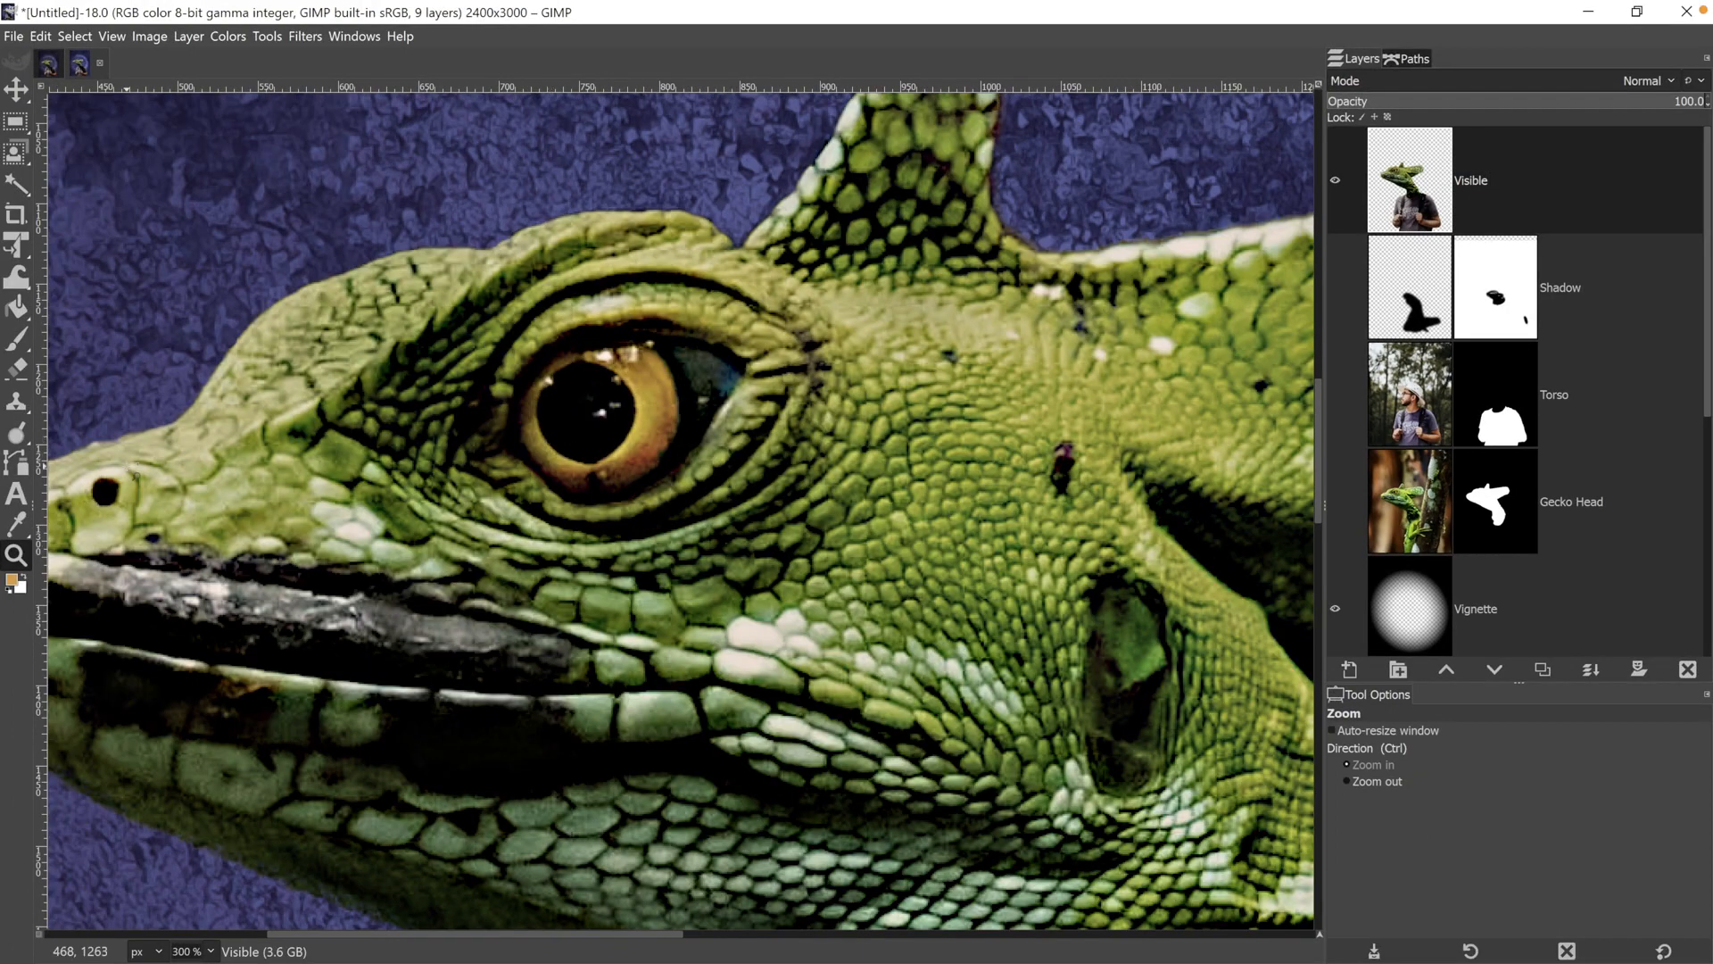
mouse_move(16, 432)
click(107, 490)
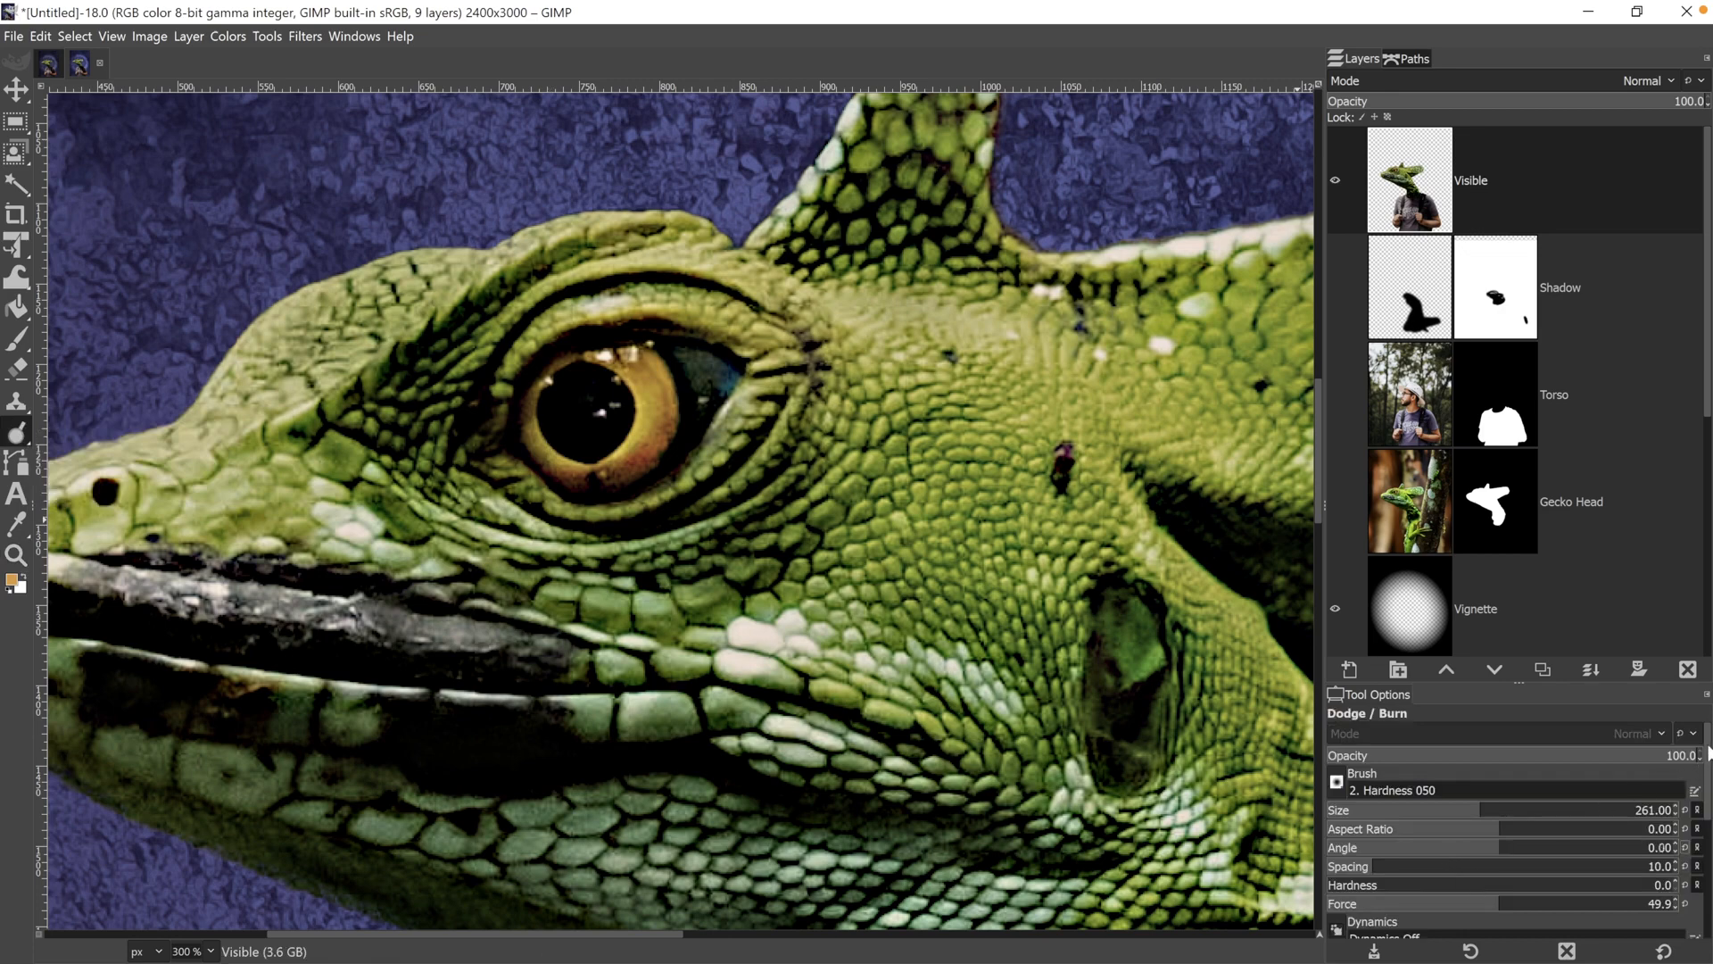
drag(1708, 752, 1707, 877)
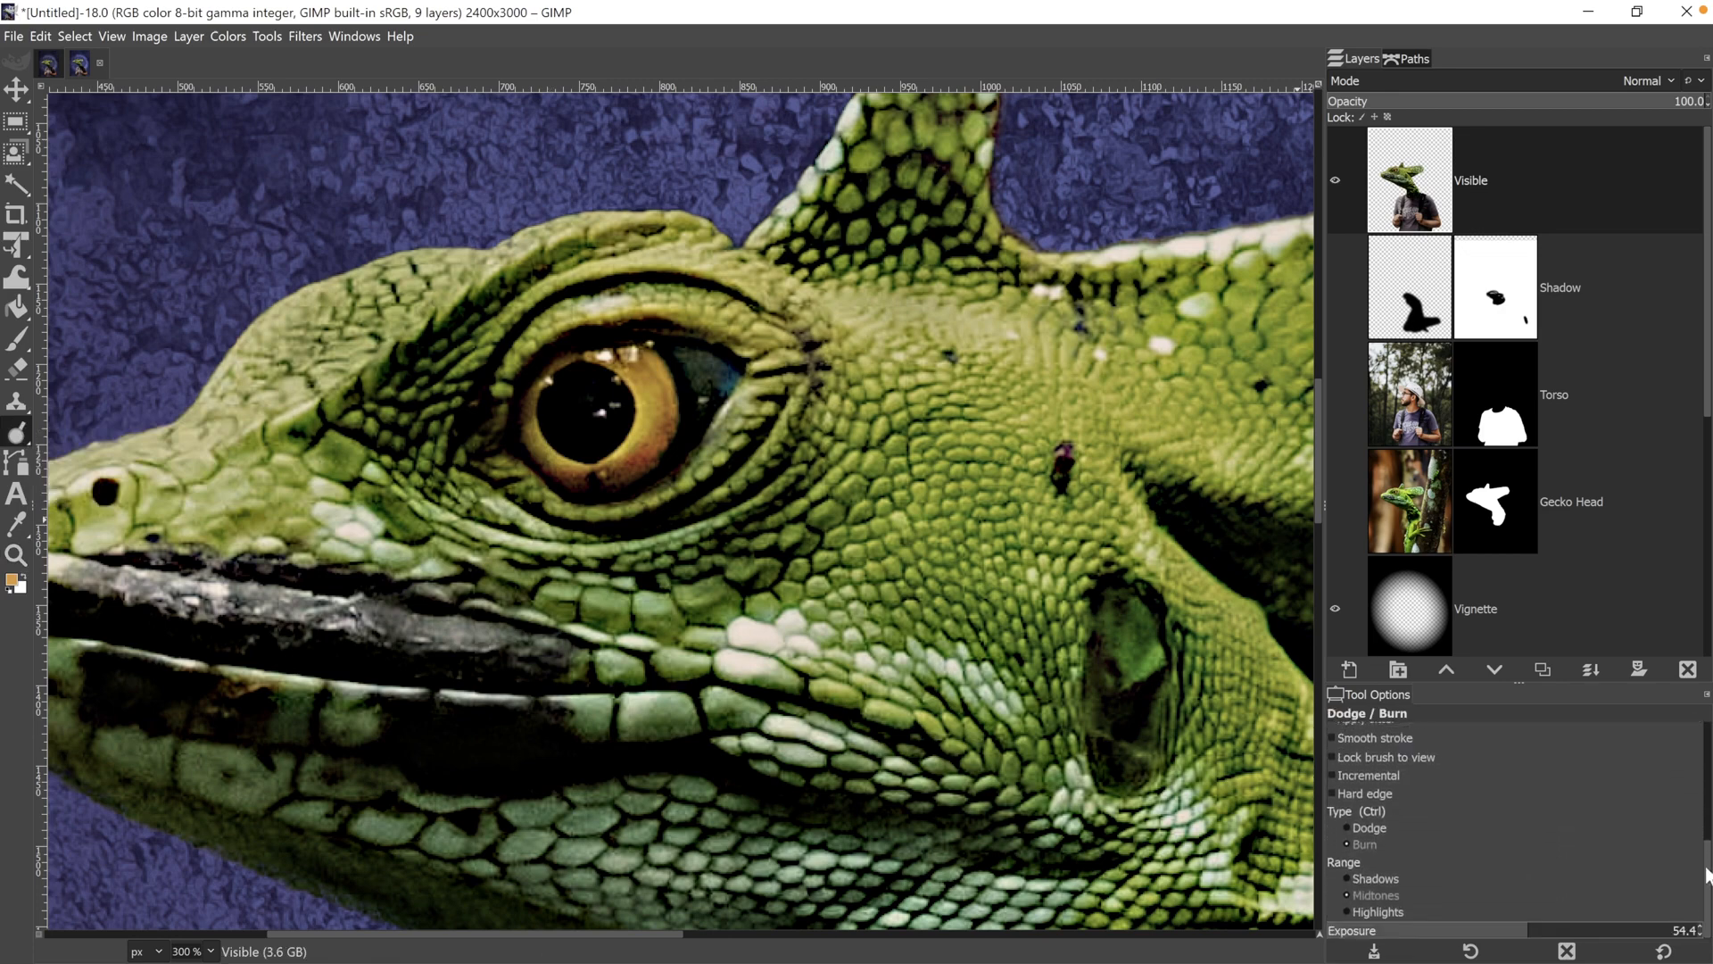
click(1373, 827)
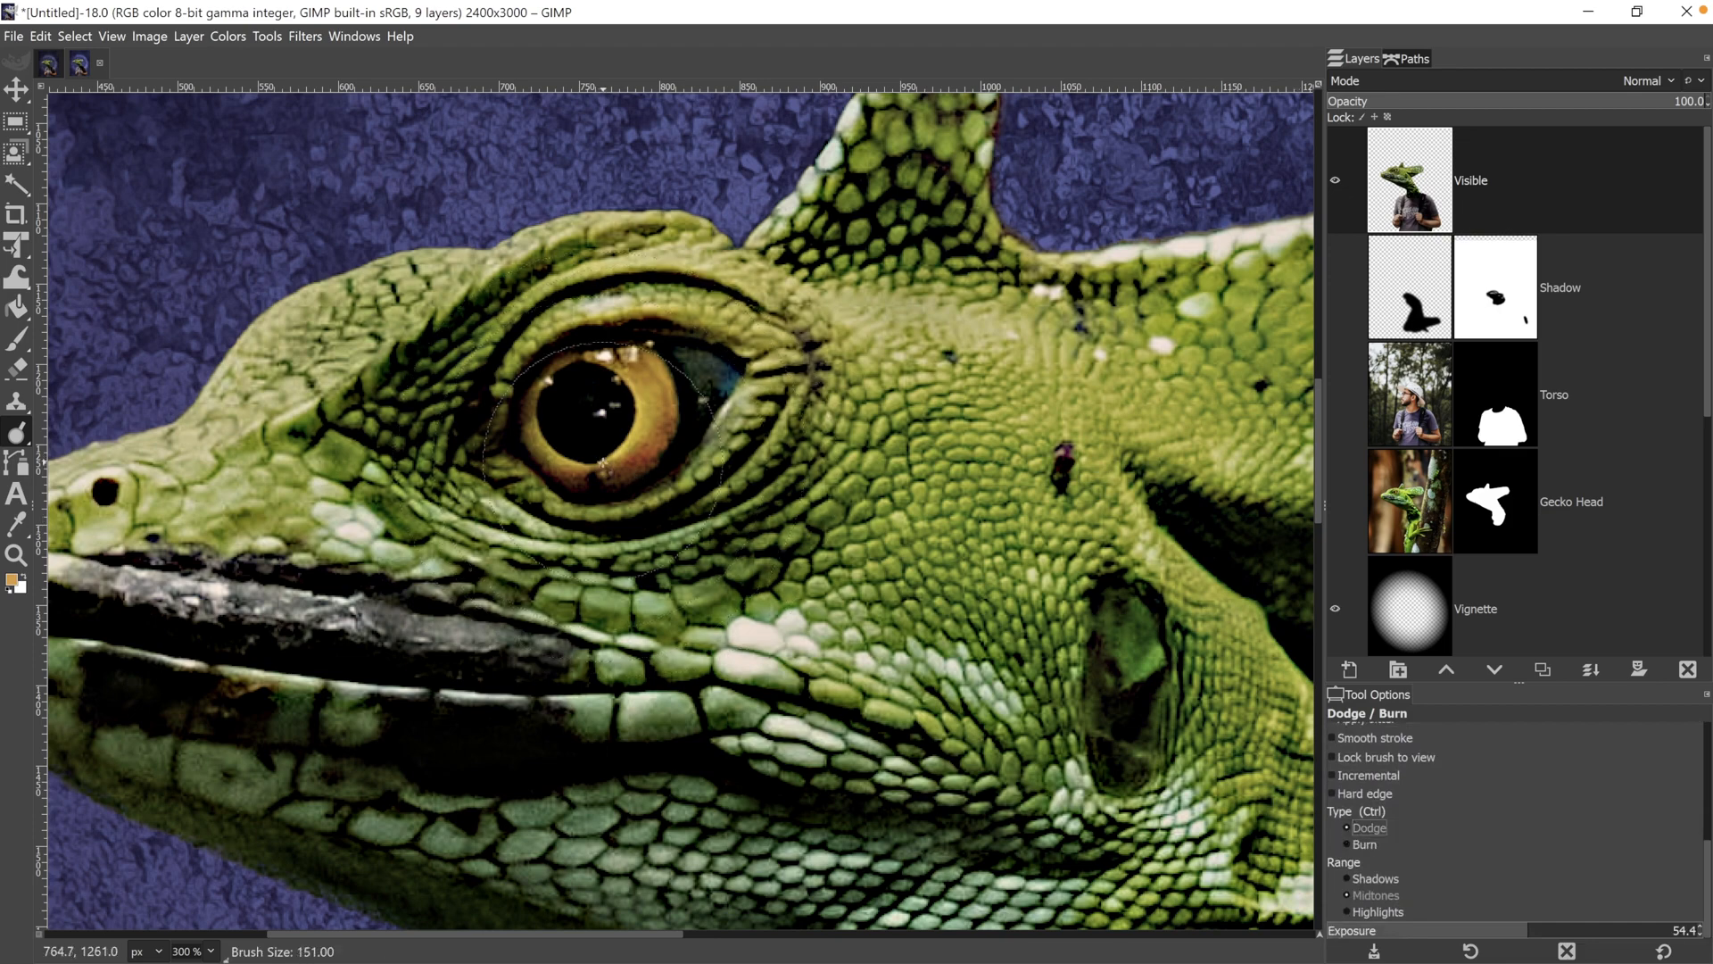
Shrink the brush to fit the lizard's eye and dodge the iris to brighten it, finishing with the whole image in view.
key(shift+bracketleft)
key(shift+bracketleft)
key(shift+bracketleft)
key(shift+bracketleft)
key(shift+bracketleft)
key(shift+bracketleft)
key(shift+bracketleft)
key(shift+bracketleft)
key(shift+bracketleft)
key(shift+bracketleft)
key(shift+bracketleft)
key(shift+bracketleft)
mouse_move(635, 374)
mouse_down()
mouse_move(623, 364)
mouse_move(662, 419)
mouse_move(629, 468)
mouse_move(579, 477)
mouse_move(531, 415)
mouse_move(579, 364)
mouse_move(656, 401)
mouse_move(589, 473)
mouse_move(606, 460)
mouse_up()
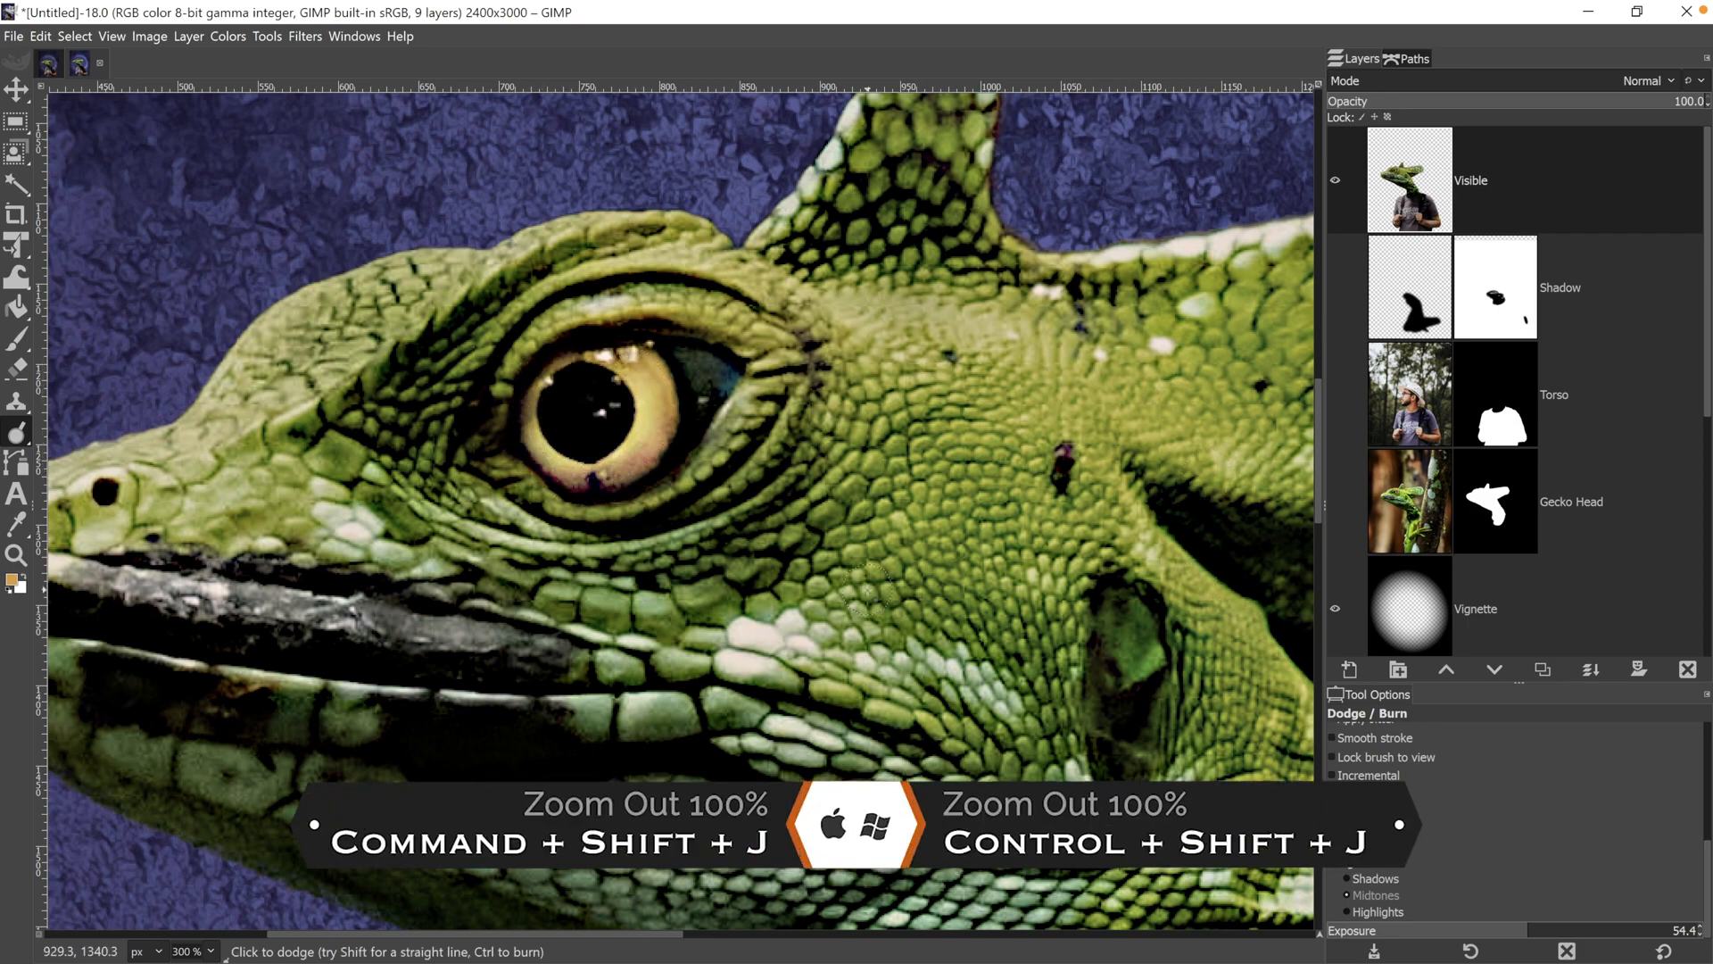
key(ctrl+shift+j)
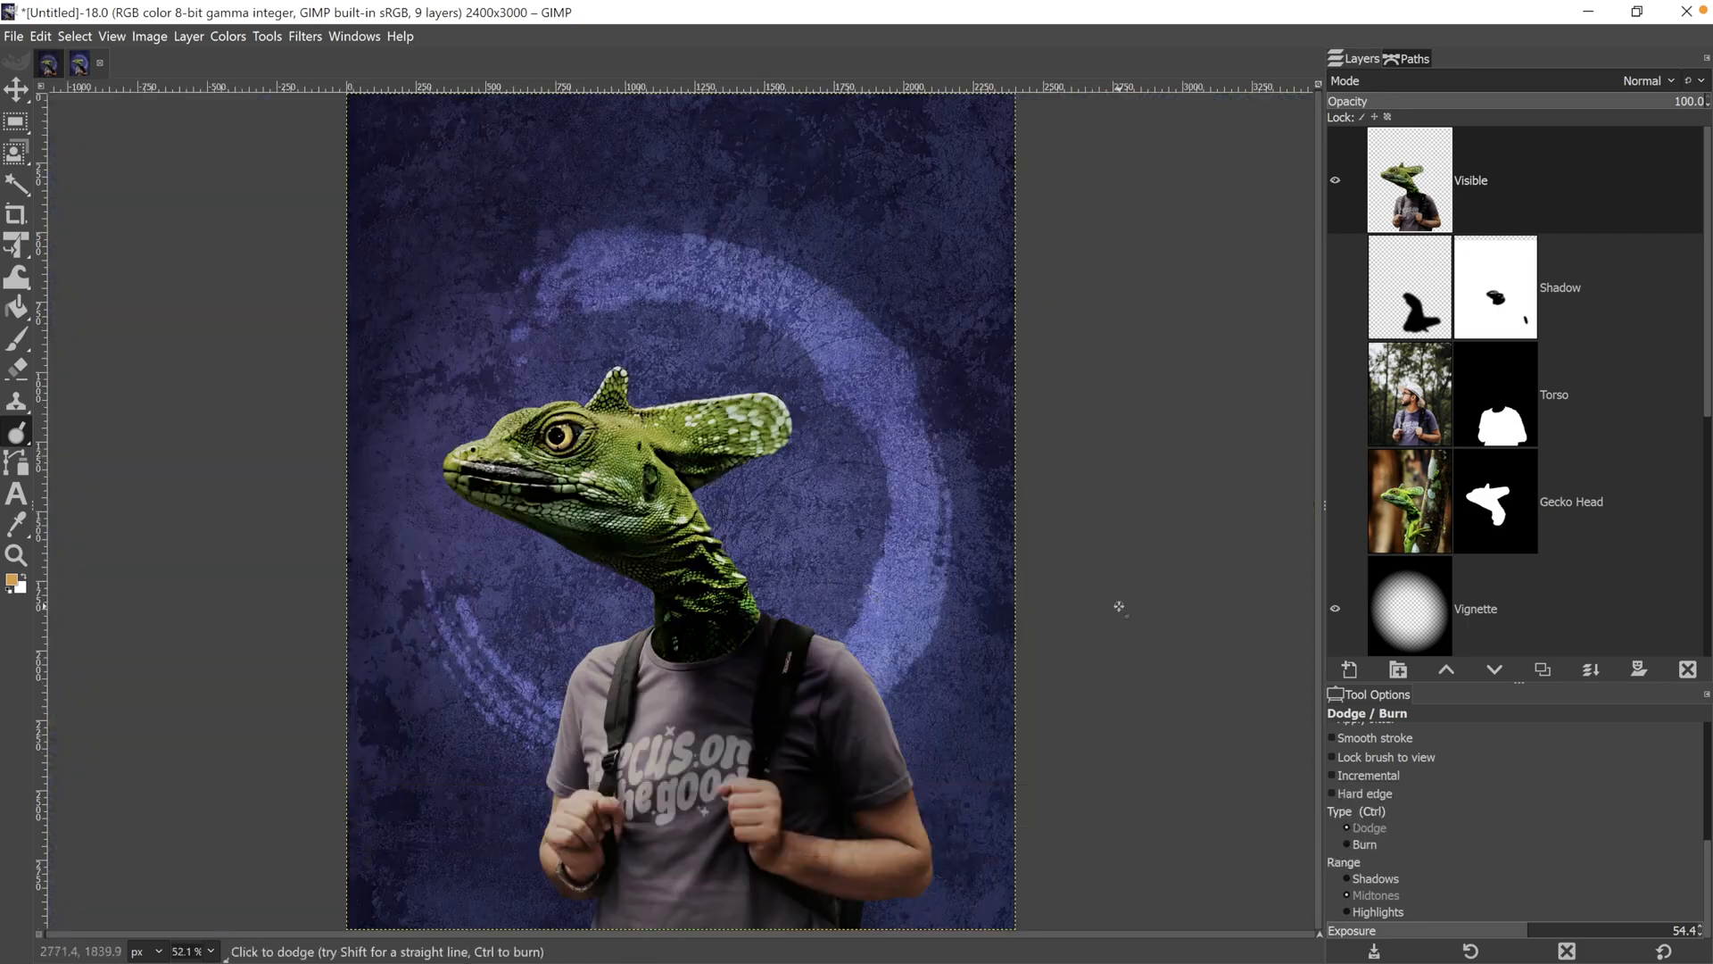